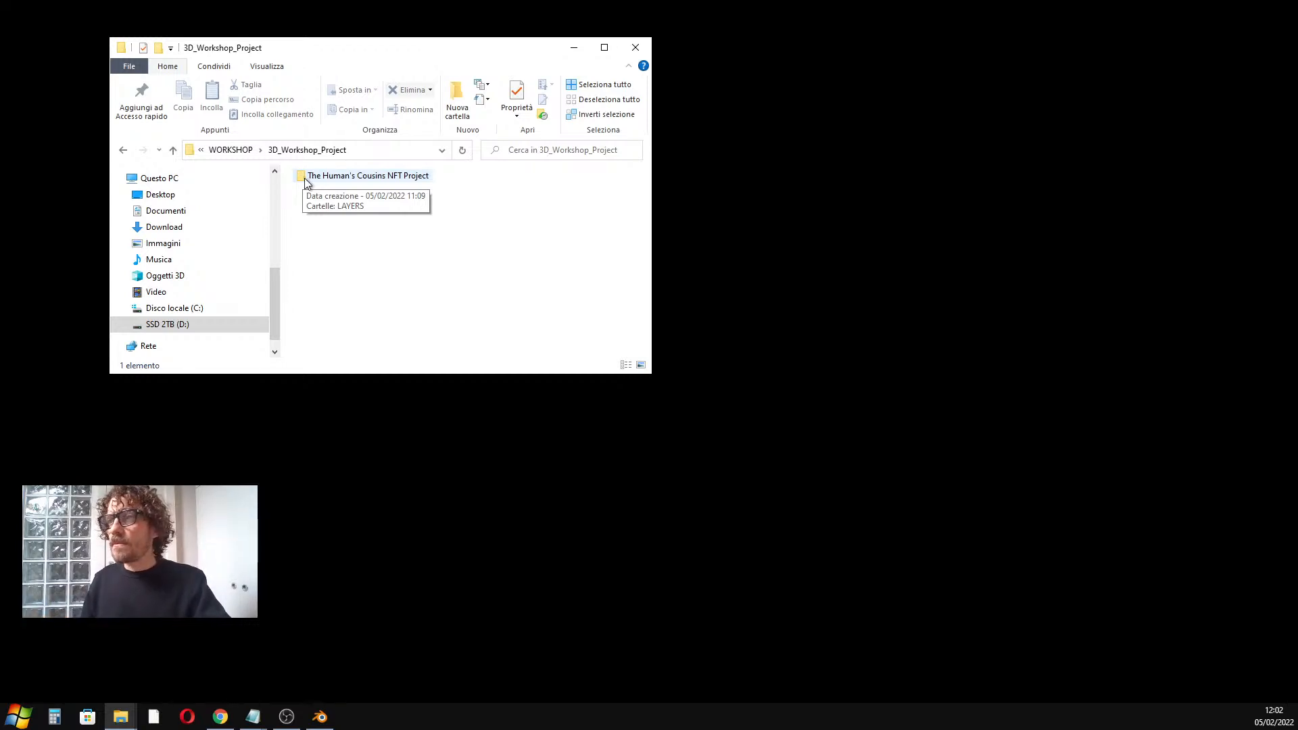
Examine the 01_Background, 02_Body and 03_Accessory folders inside the LAYERS folder of The Human's Cousins NFT Project and return to the project folder
double_click(302, 177)
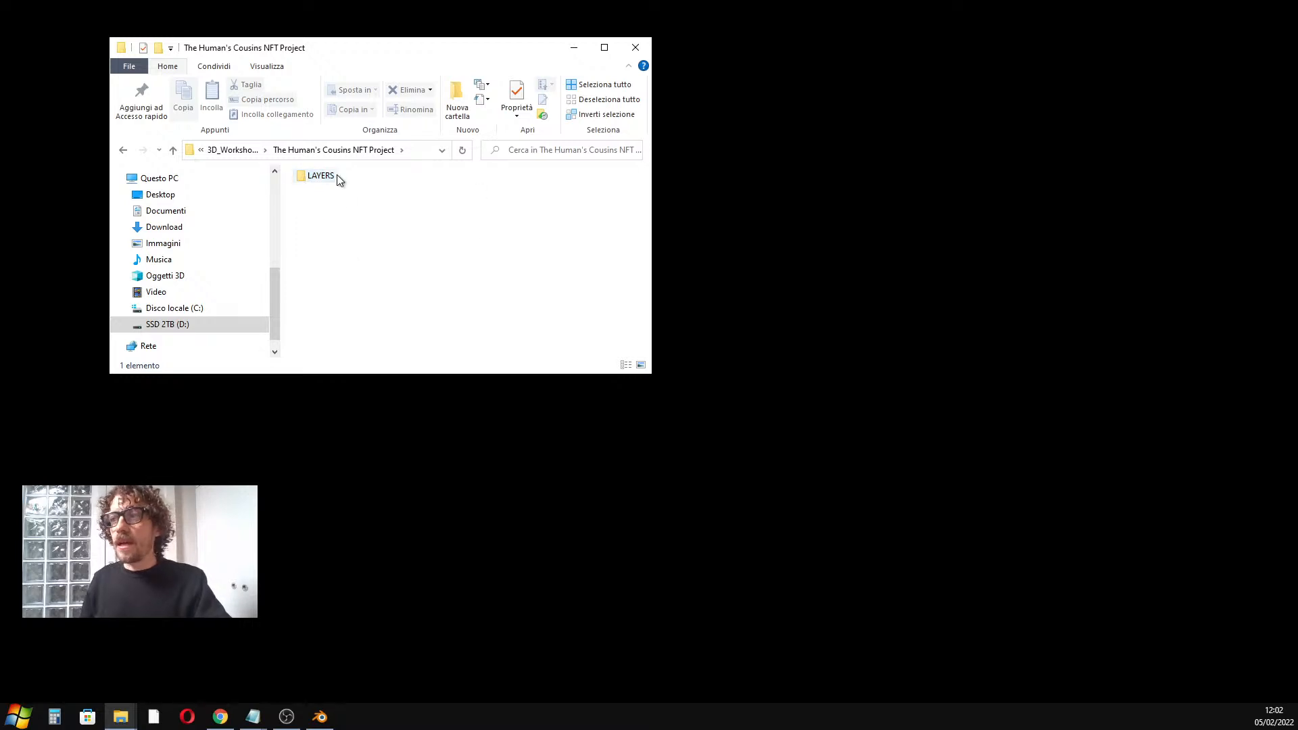
double_click(301, 177)
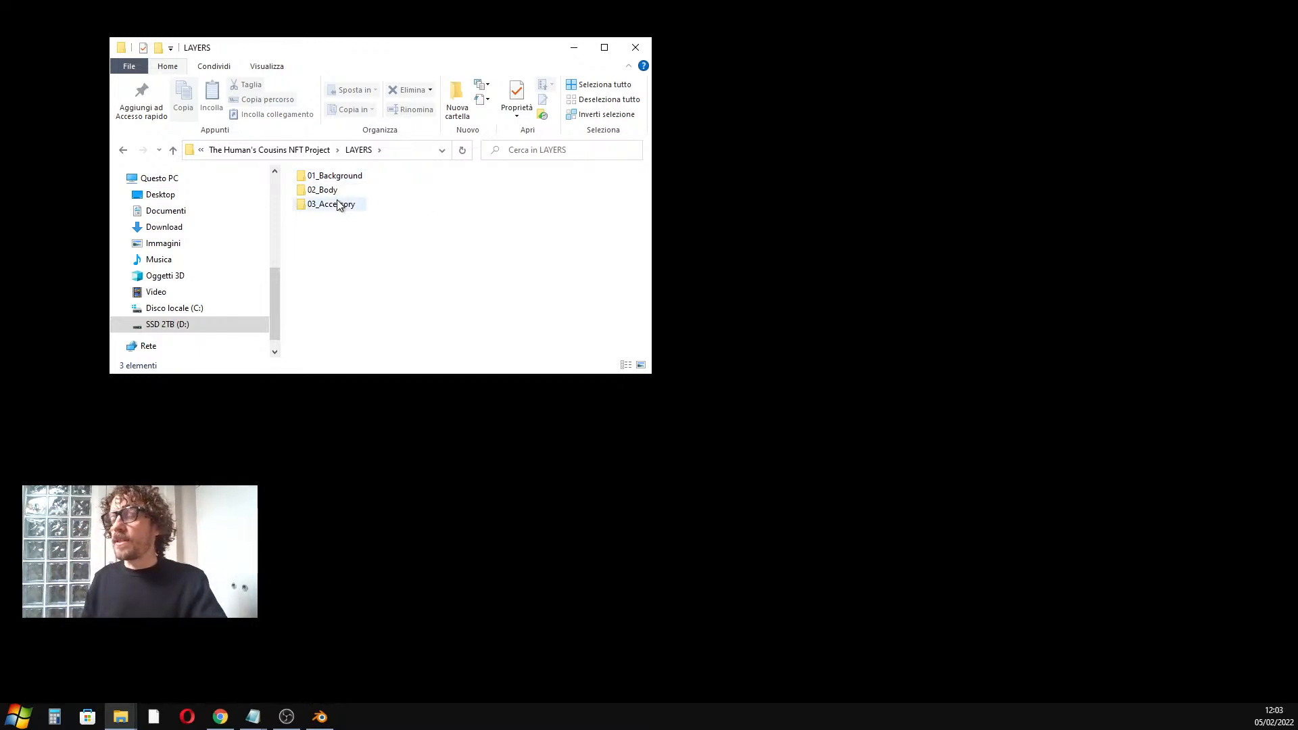
click(302, 177)
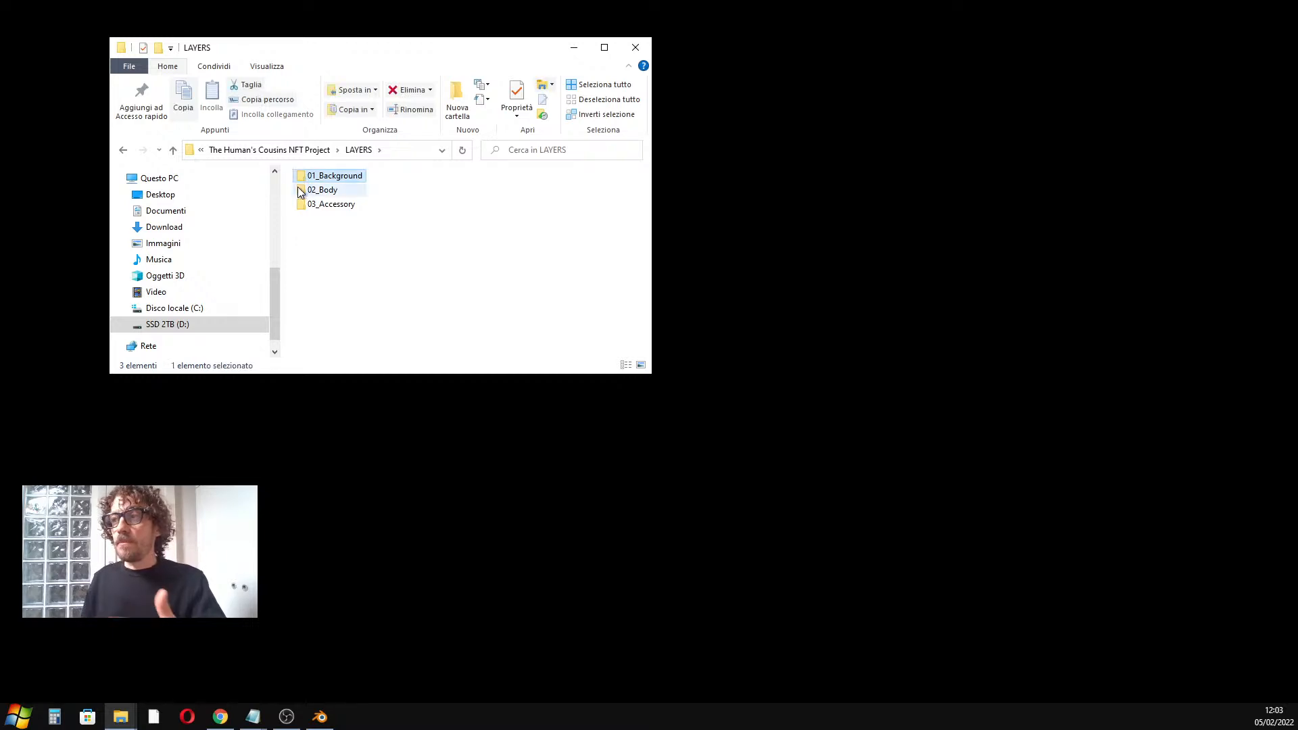
click(301, 190)
click(301, 205)
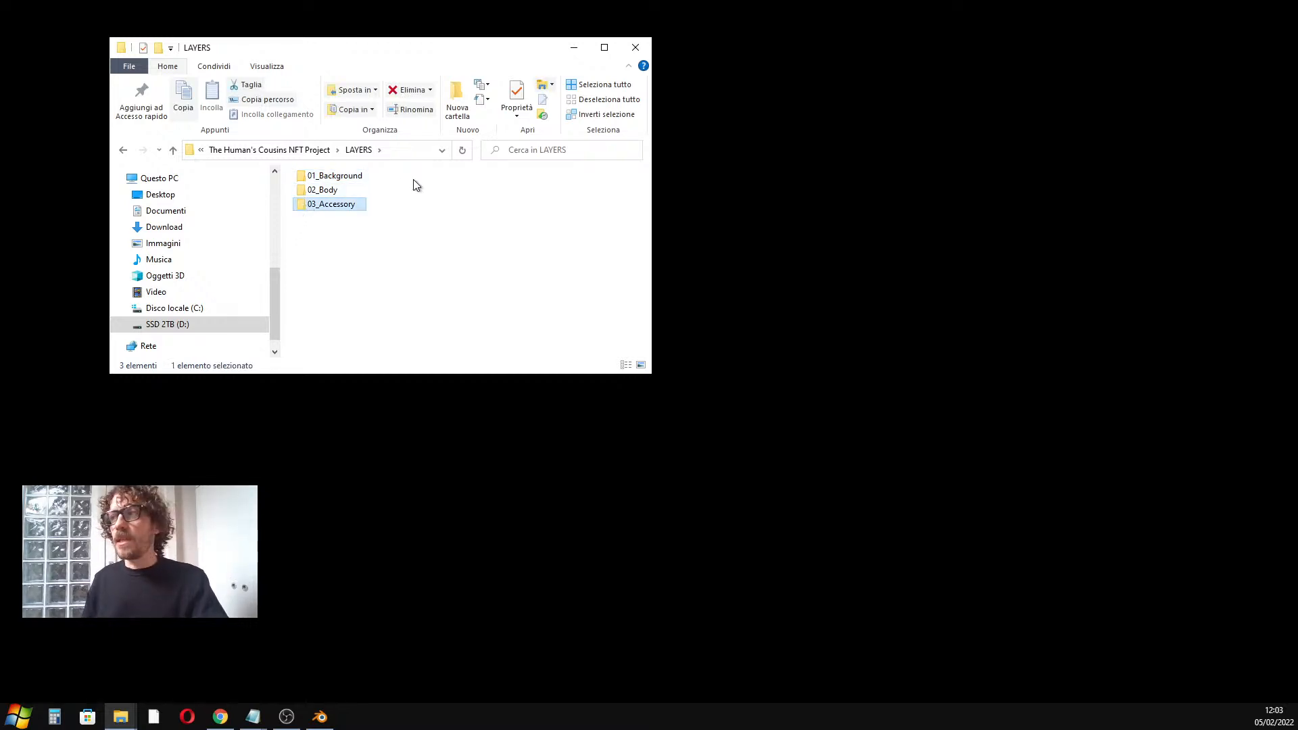
click(318, 152)
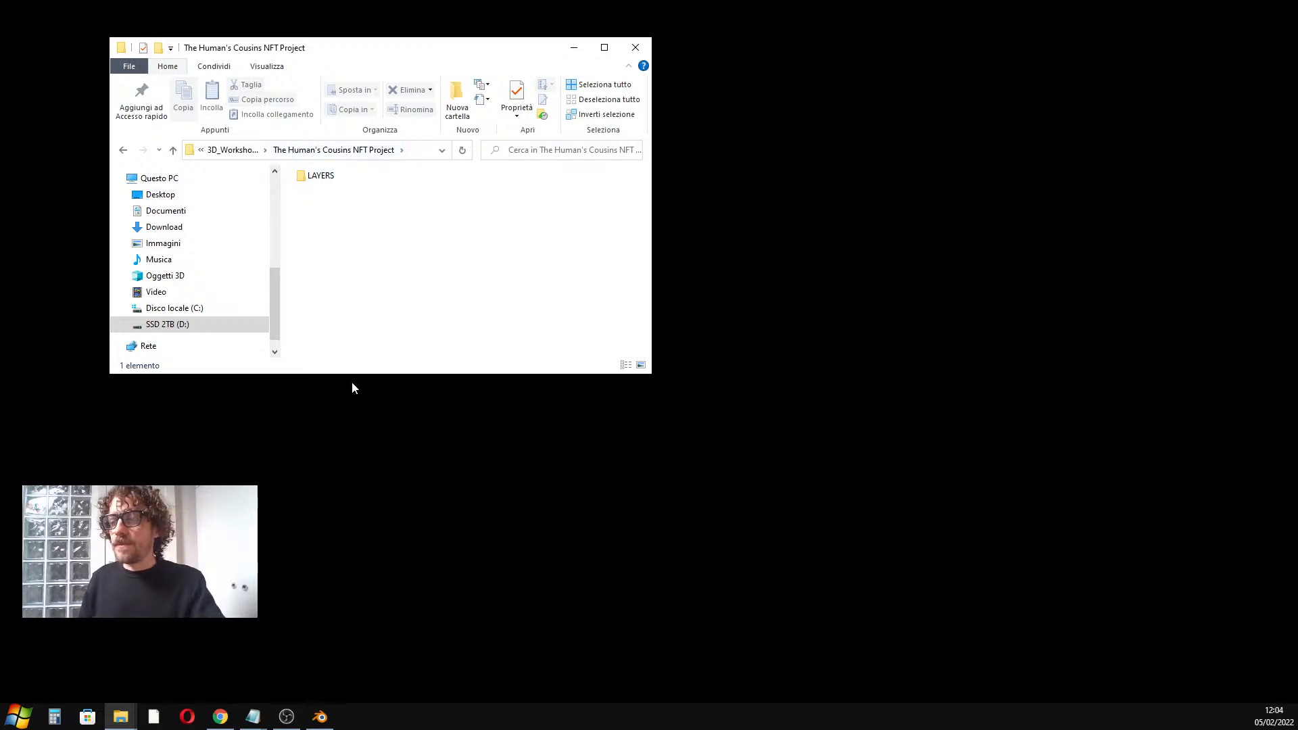
Switch to Blender and look over the default scene with its cube, camera and light
click(320, 718)
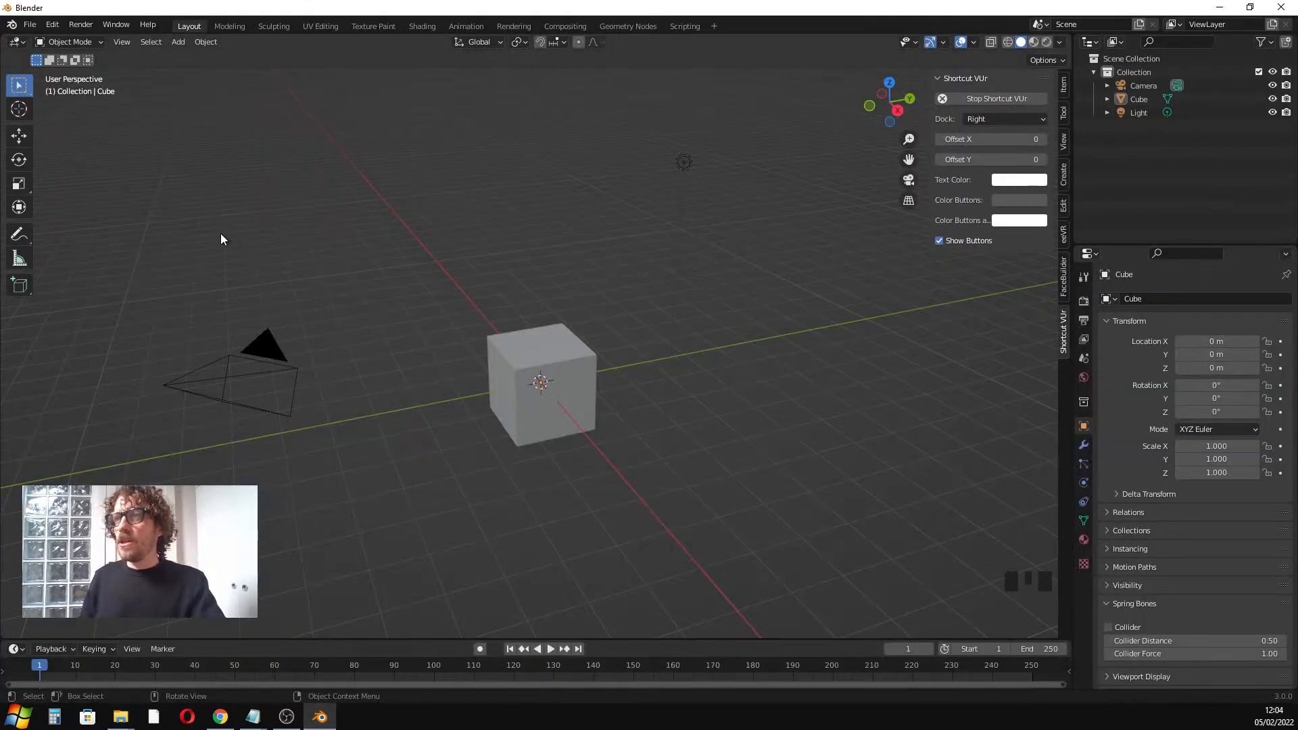
scroll(250, 237, down, 2)
scroll(284, 264, up, 2)
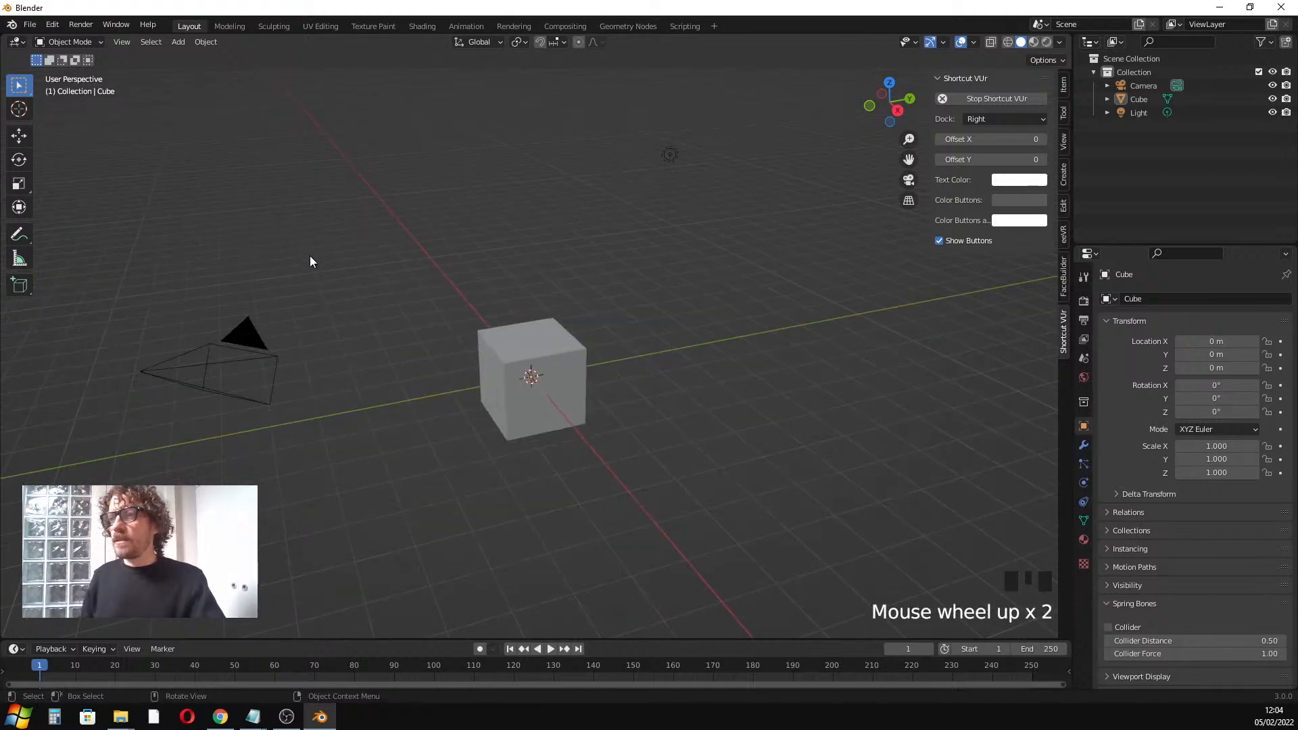
mouse_move(310, 257)
middle_down()
mouse_move(339, 250)
mouse_move(311, 252)
middle_up()
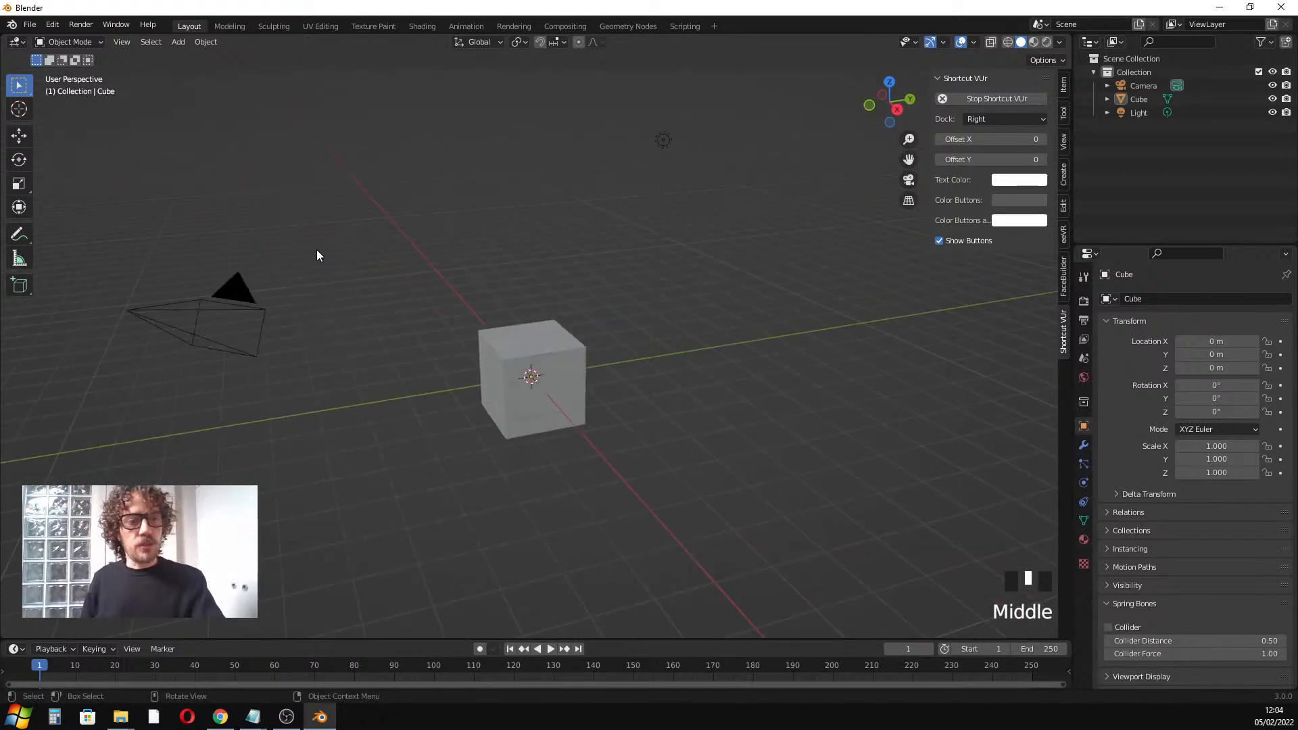
scroll(296, 243, down, 1)
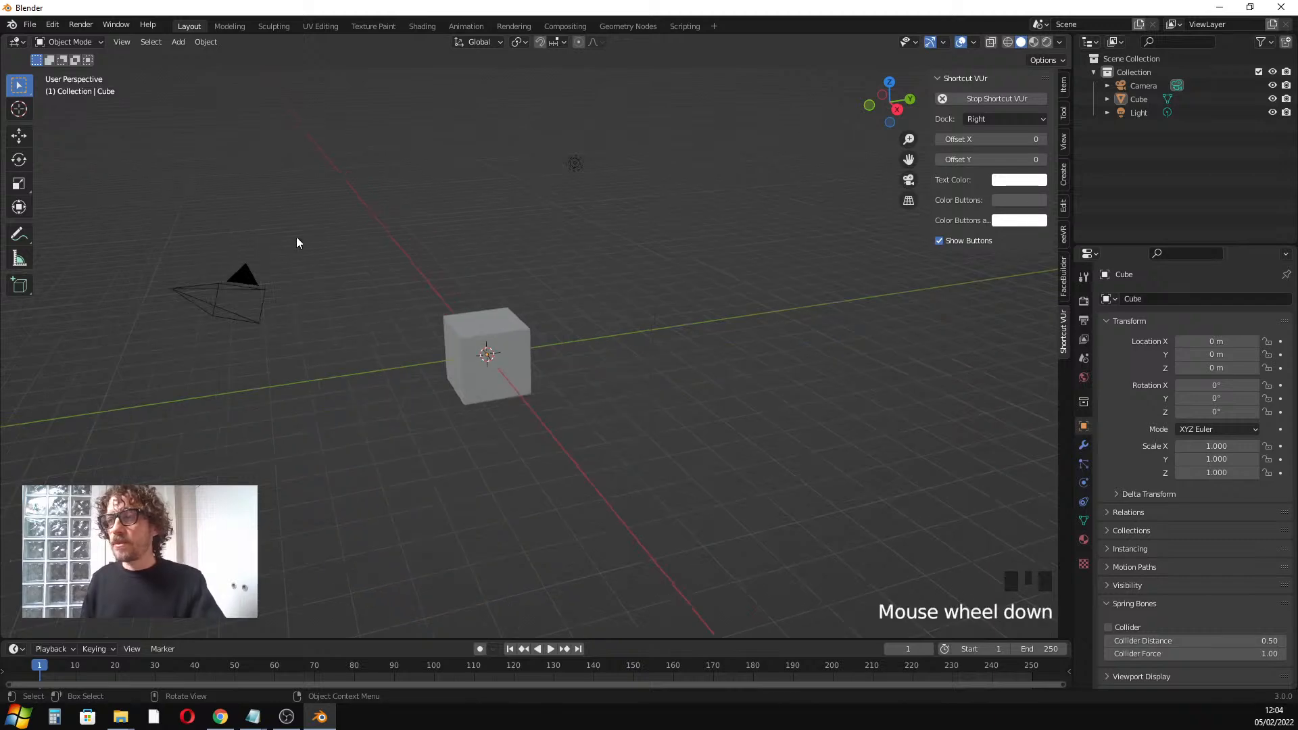
middle_drag(298, 243, 310, 246)
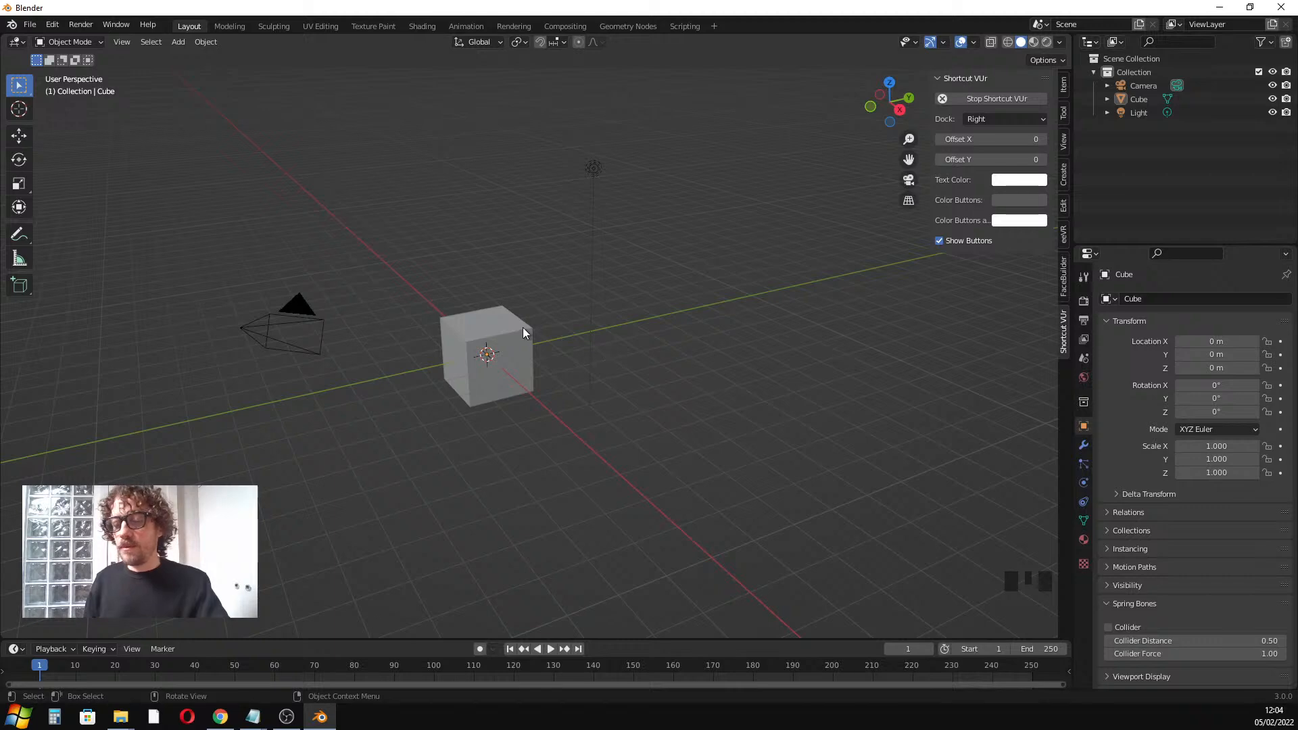
Inspect the cube in the front, right and top orthographic views and return to a perspective view
key(KP_1)
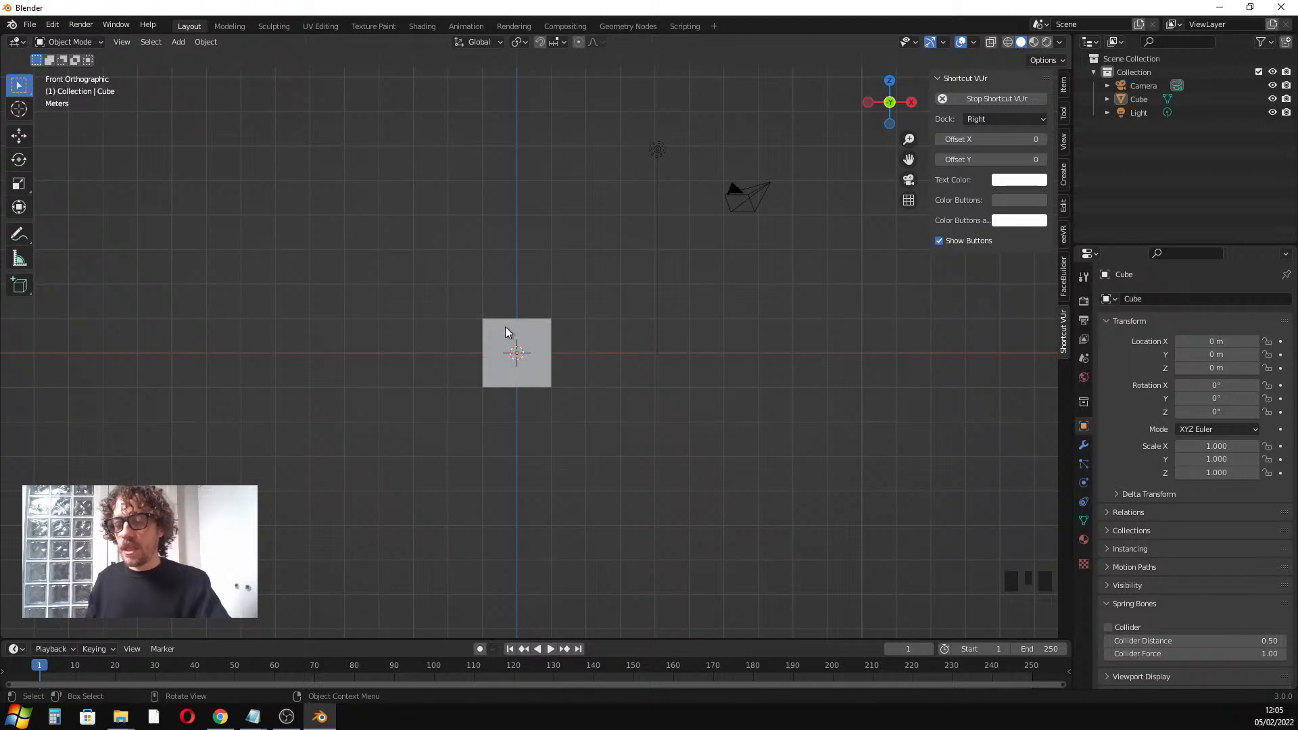
key(KP_3)
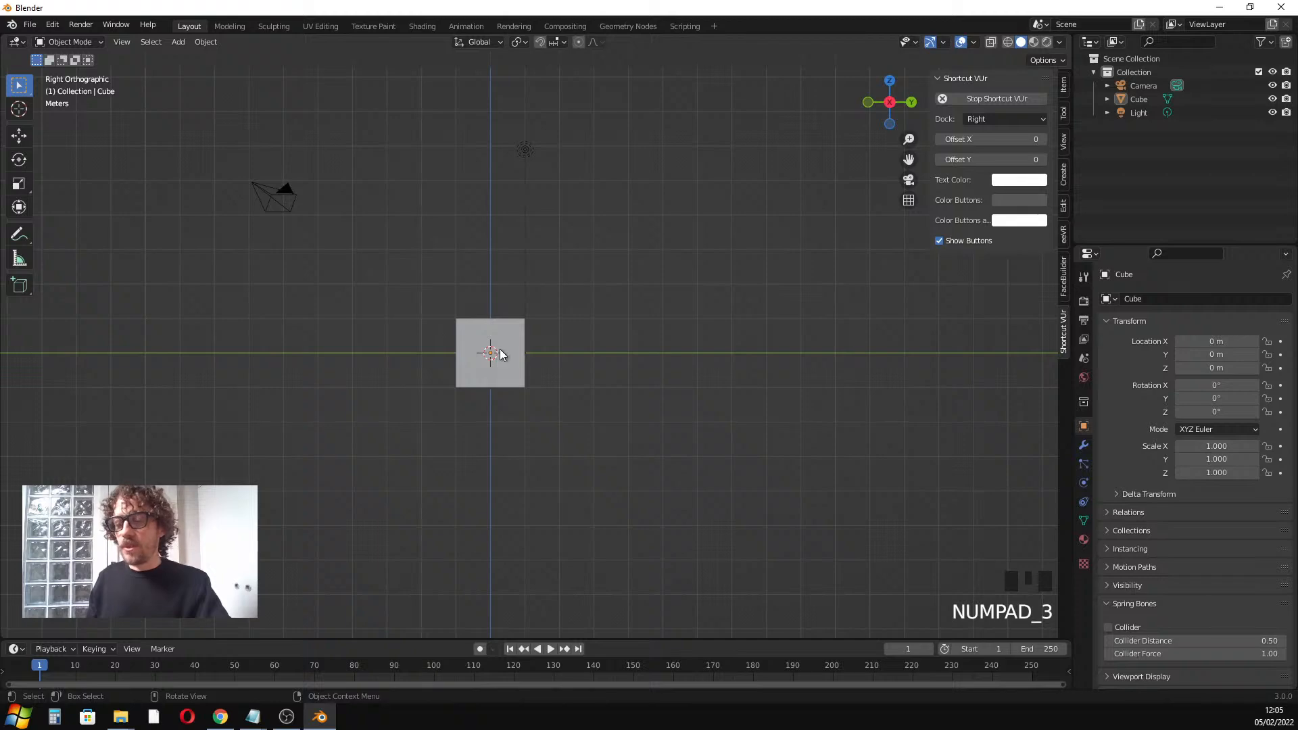
key(KP_7)
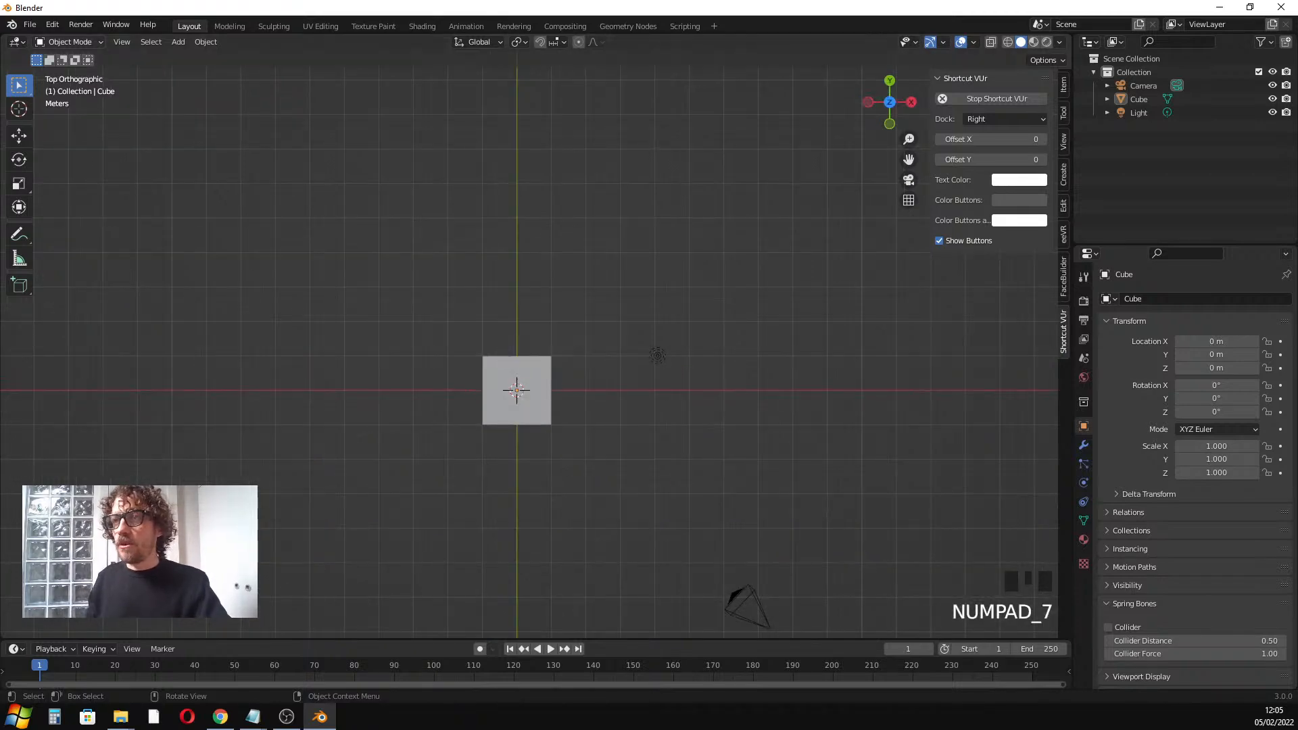
scroll(444, 438, down, 1)
scroll(498, 406, up, 2)
middle_drag(498, 405, 471, 304)
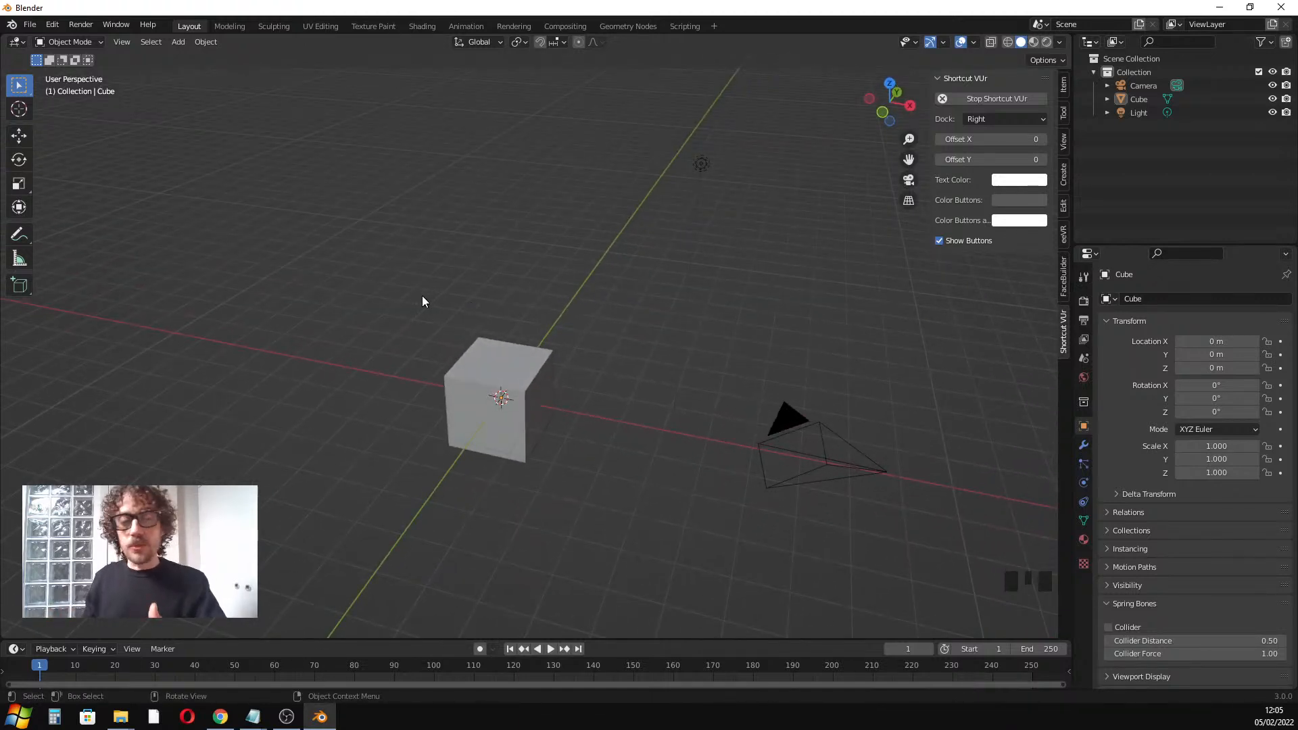
Review the Input section of the preferences, including the Emulate Numpad option, and close the preferences
click(48, 27)
click(94, 230)
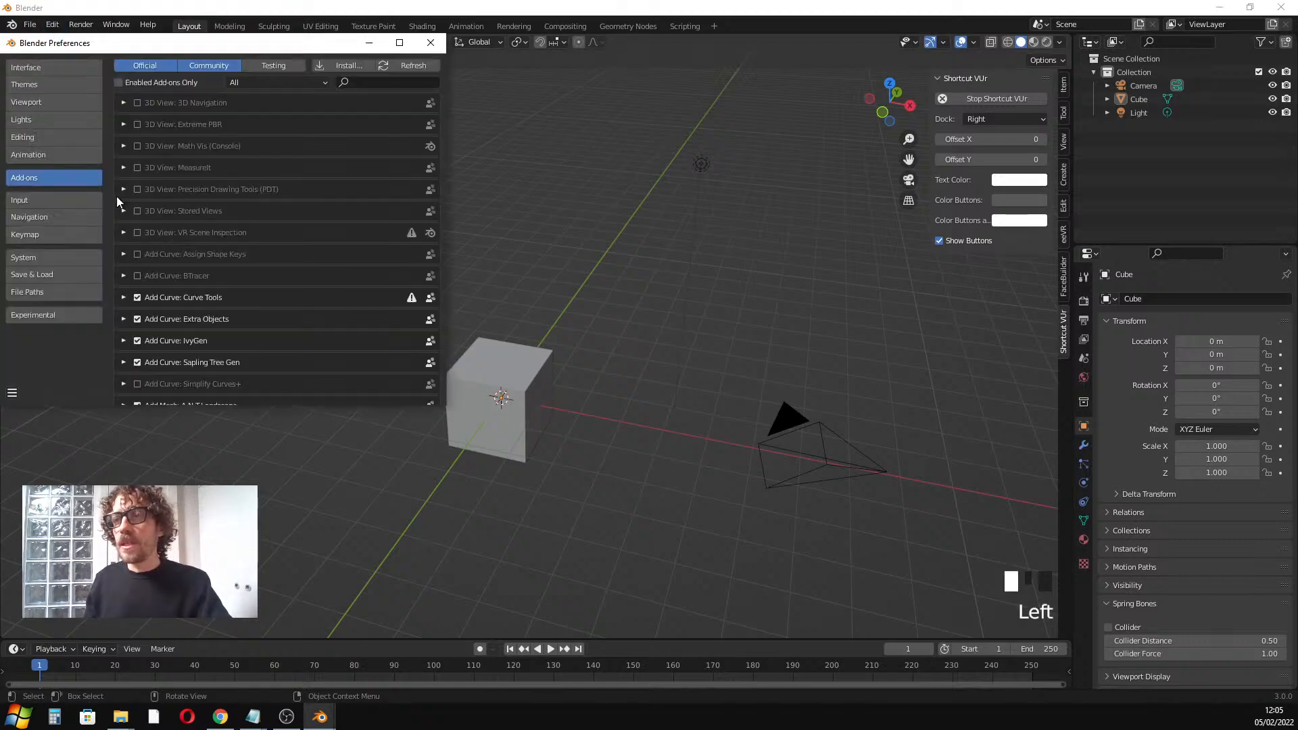
click(22, 201)
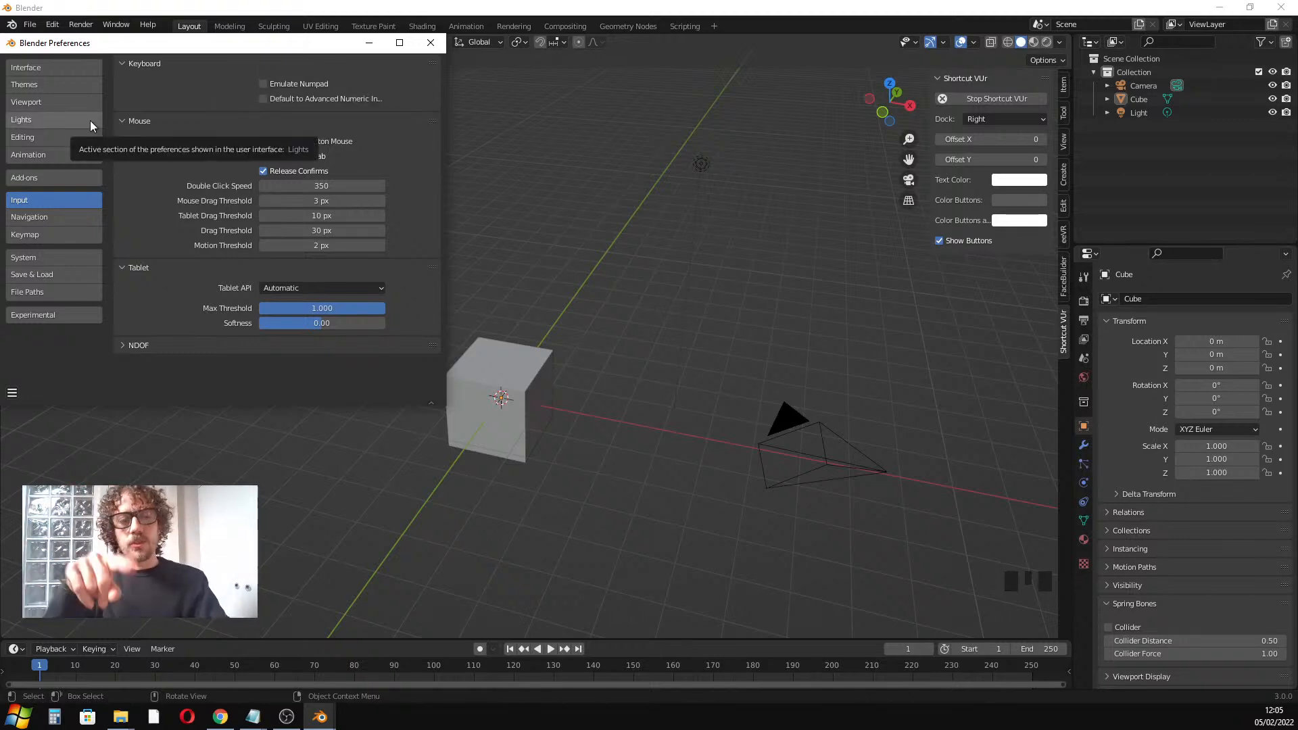
click(431, 43)
Widen the Outliner and Properties area to make more room beside the 3D viewport
scroll(453, 318, down, 2)
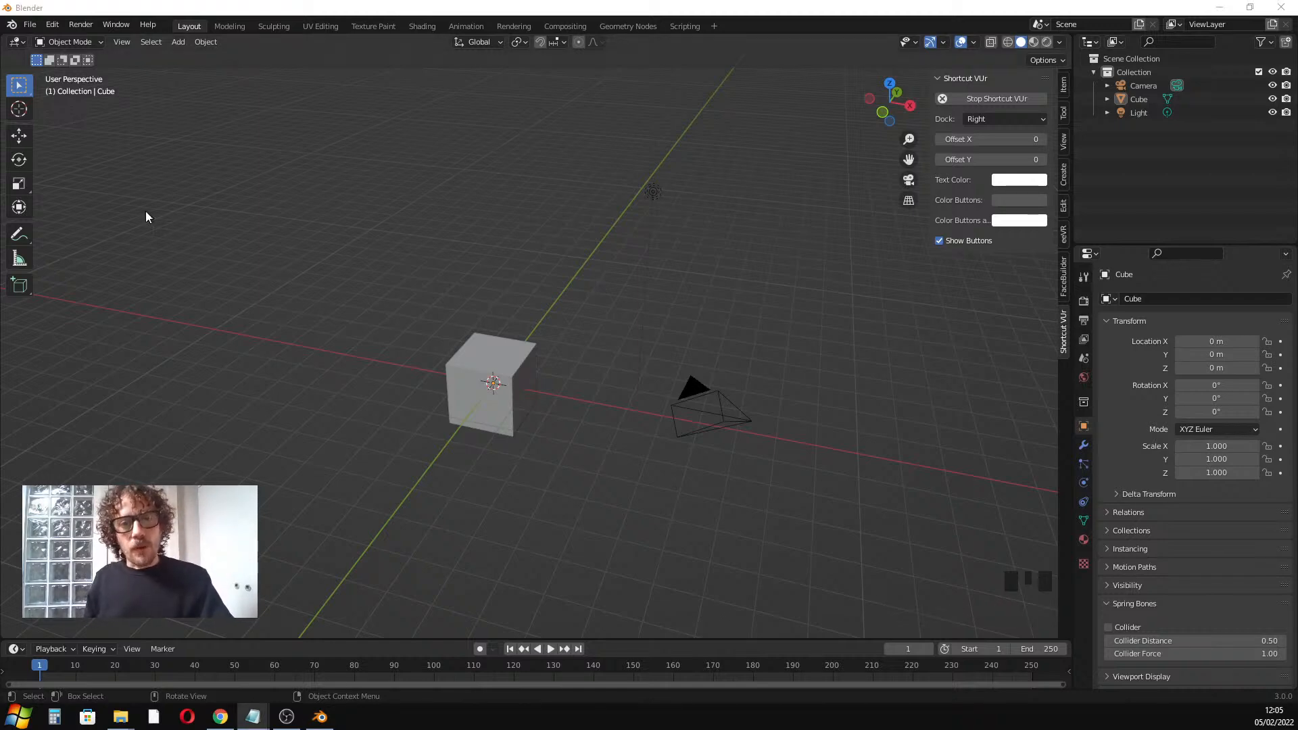
scroll(391, 332, down, 1)
scroll(459, 324, up, 1)
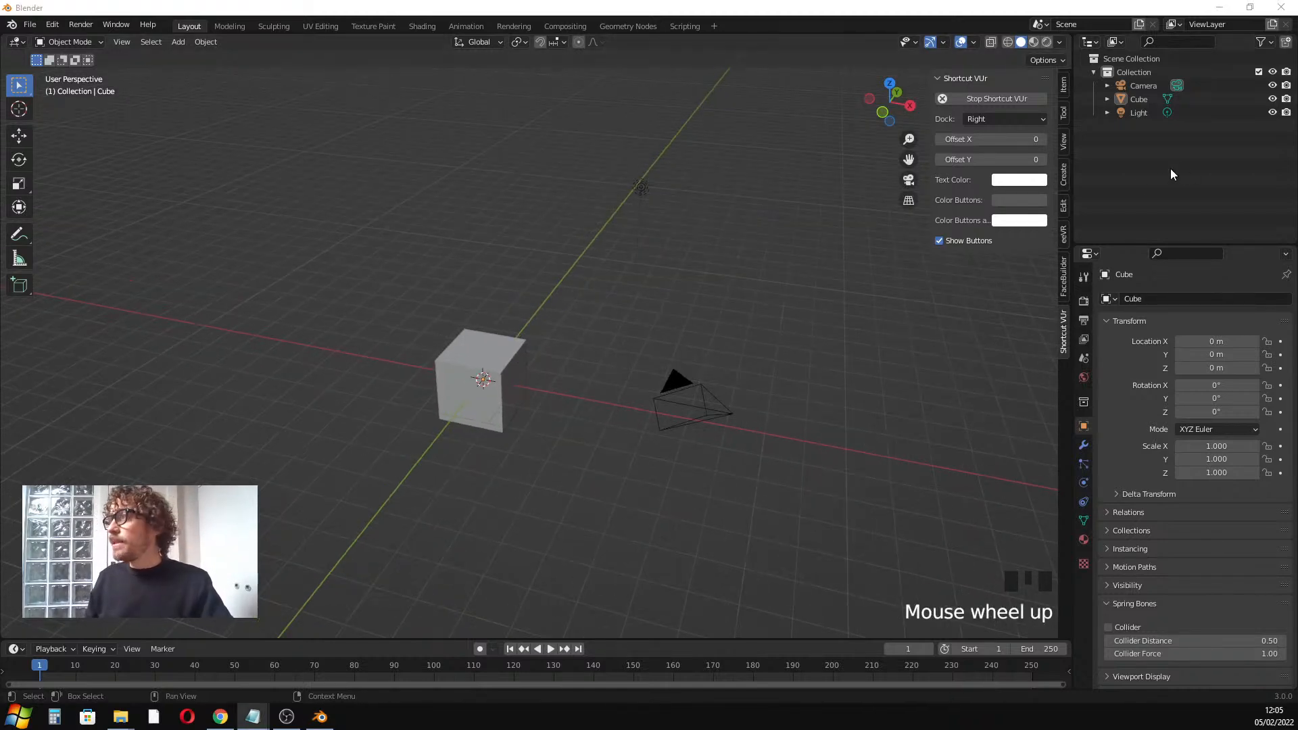
drag(1071, 215, 885, 226)
scroll(493, 342, up, 2)
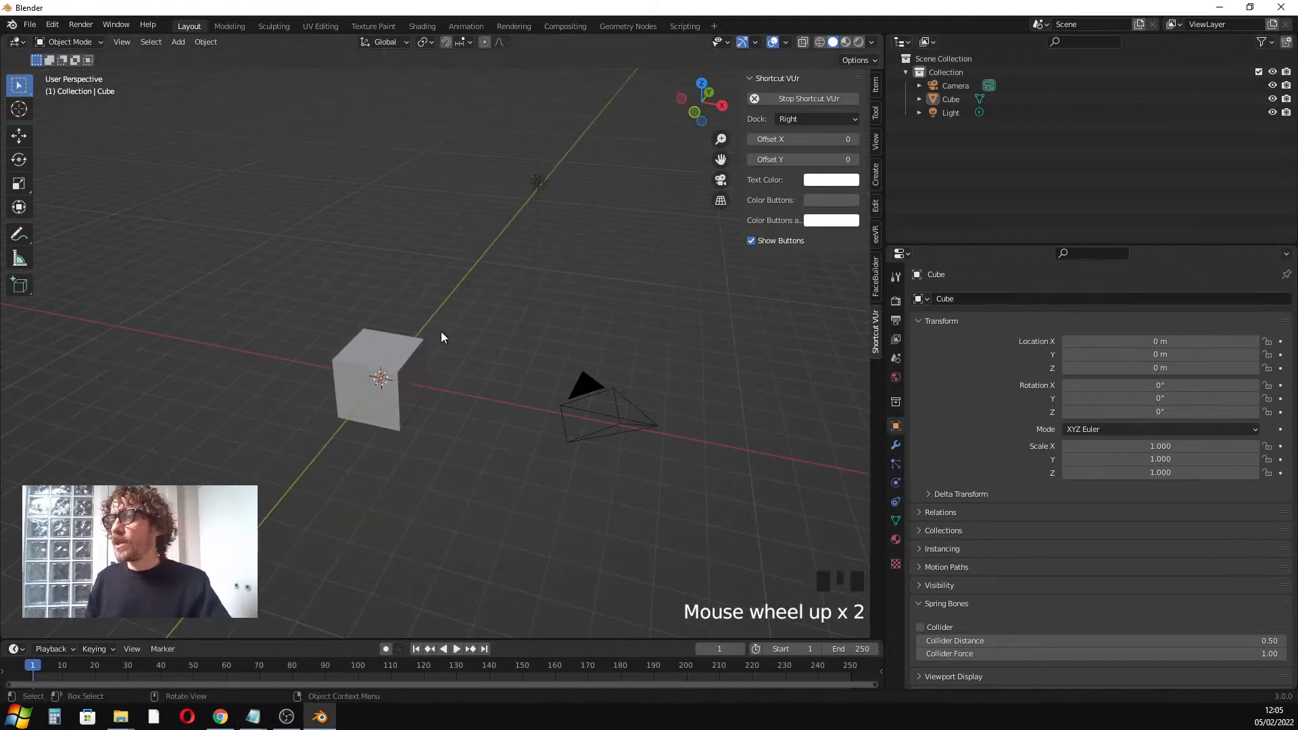
middle_drag(440, 339, 438, 340)
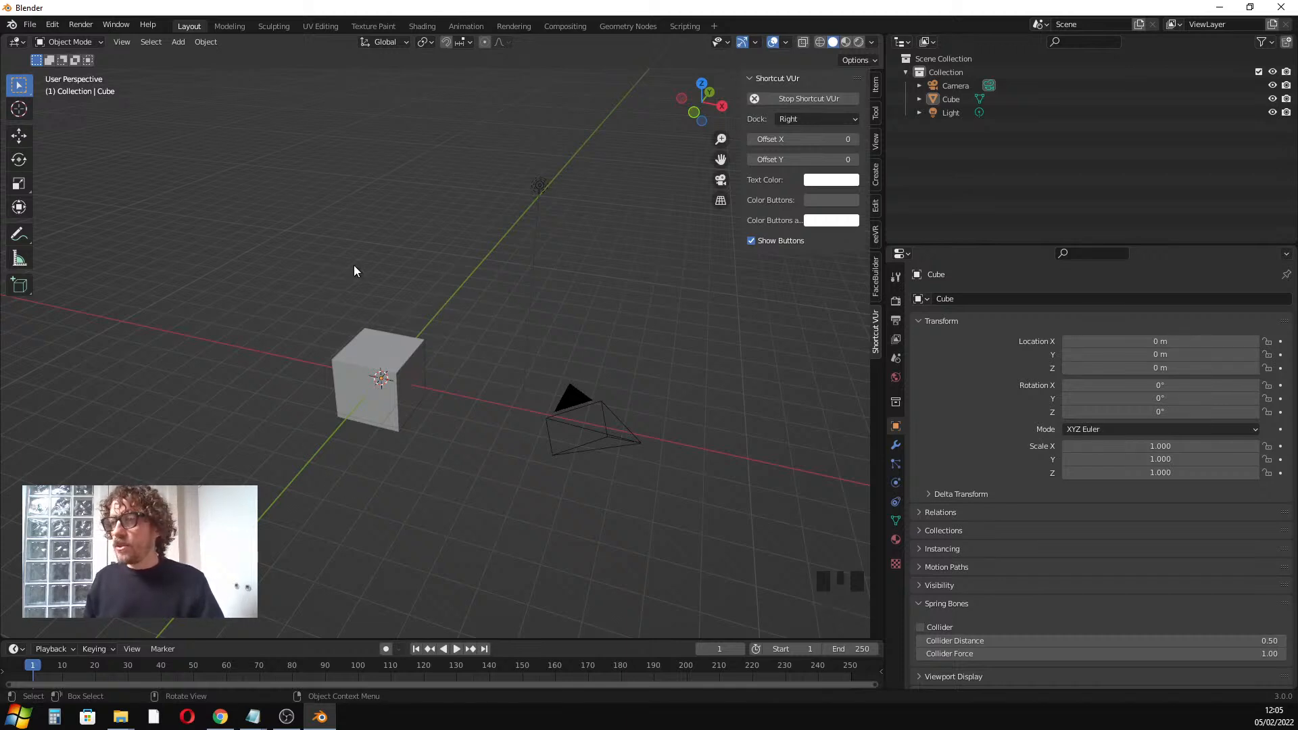
Try out selecting all objects in the scene and deselecting them again
key(a)
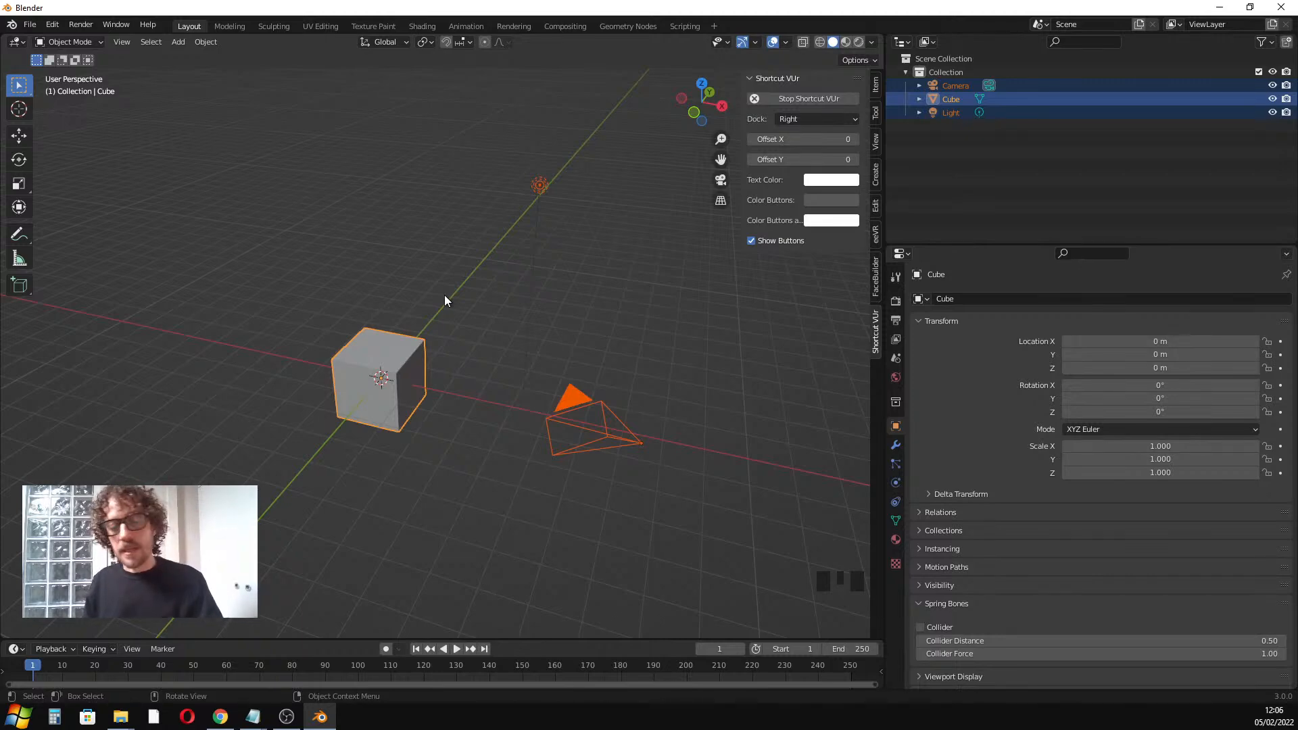
key(a)
key(a)
key(a)
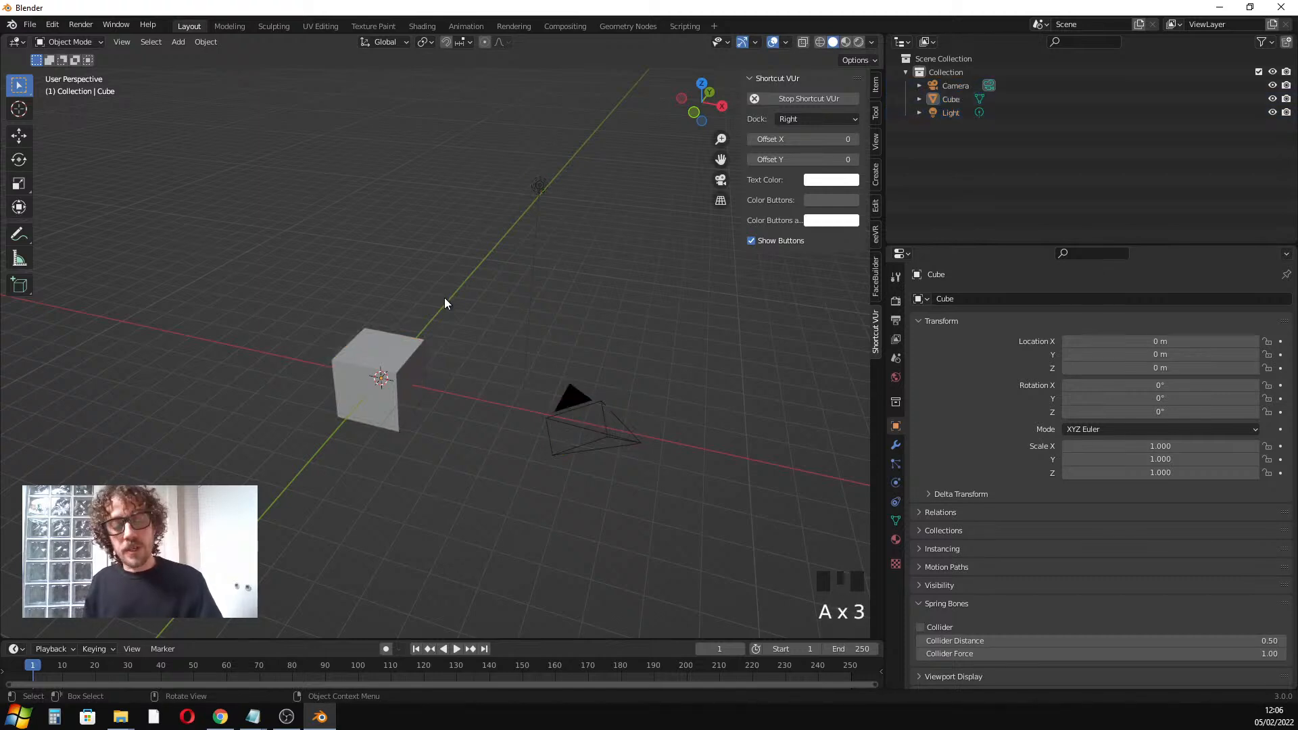
key(a)
key(alt+a)
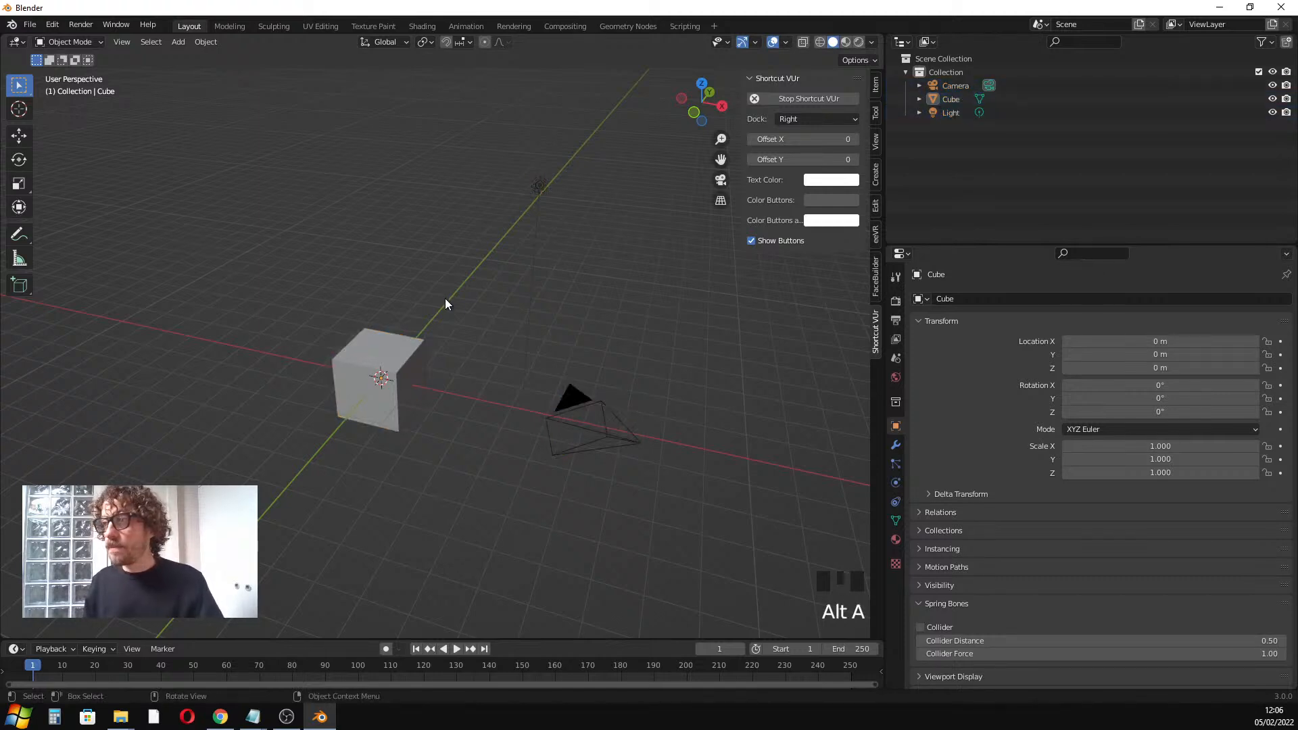
Select the default cube, camera and light and delete them all from the scene
key(a)
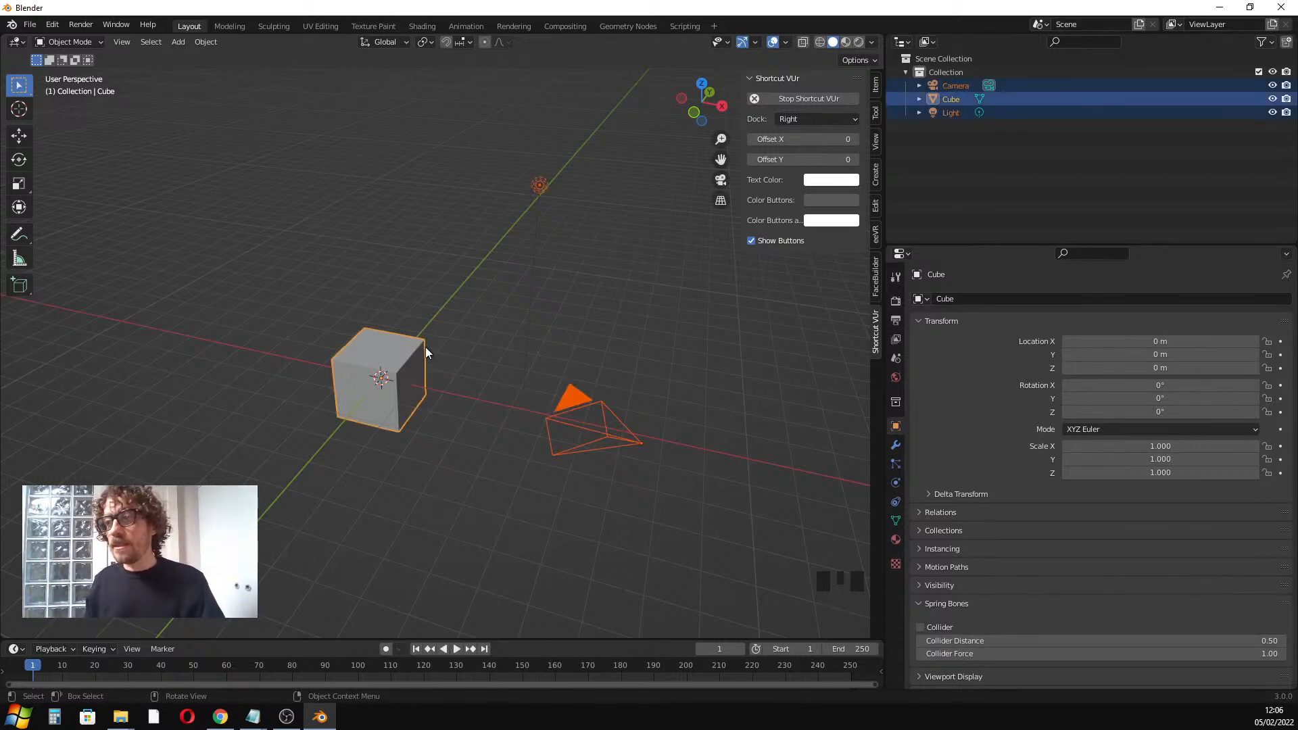
key(x)
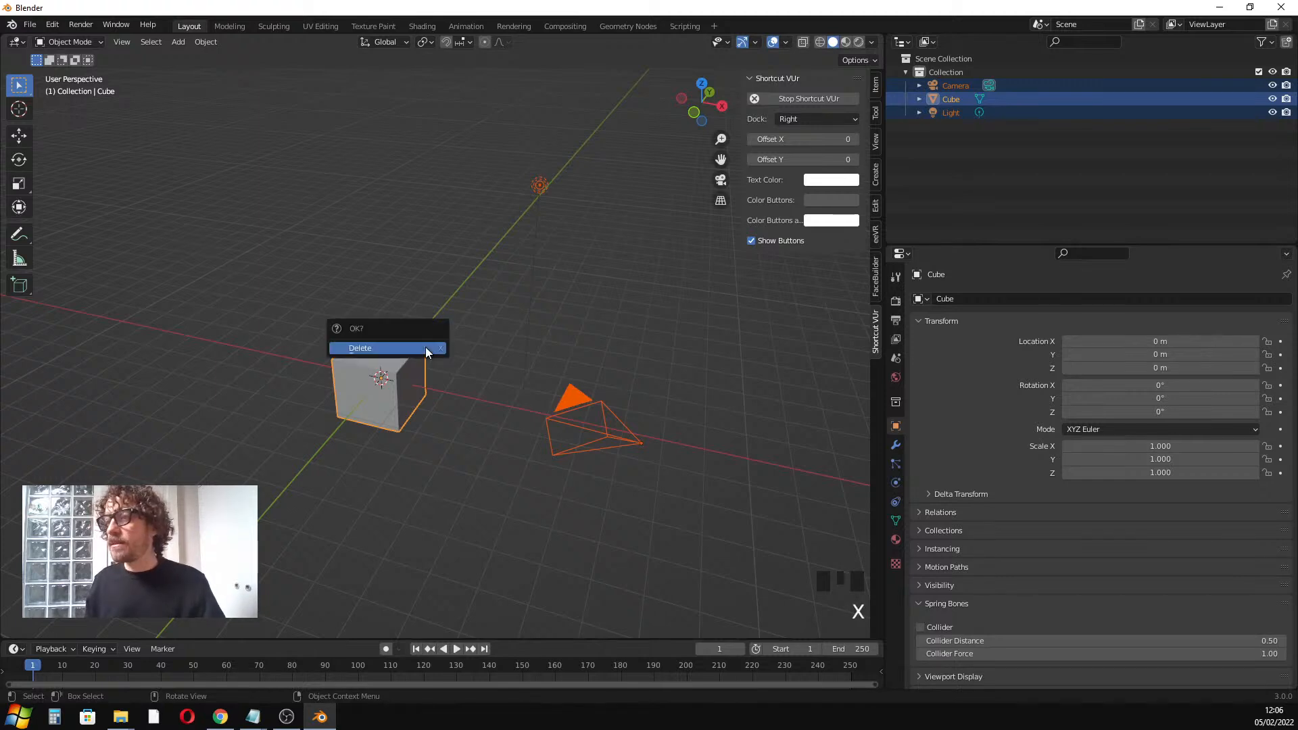
click(376, 348)
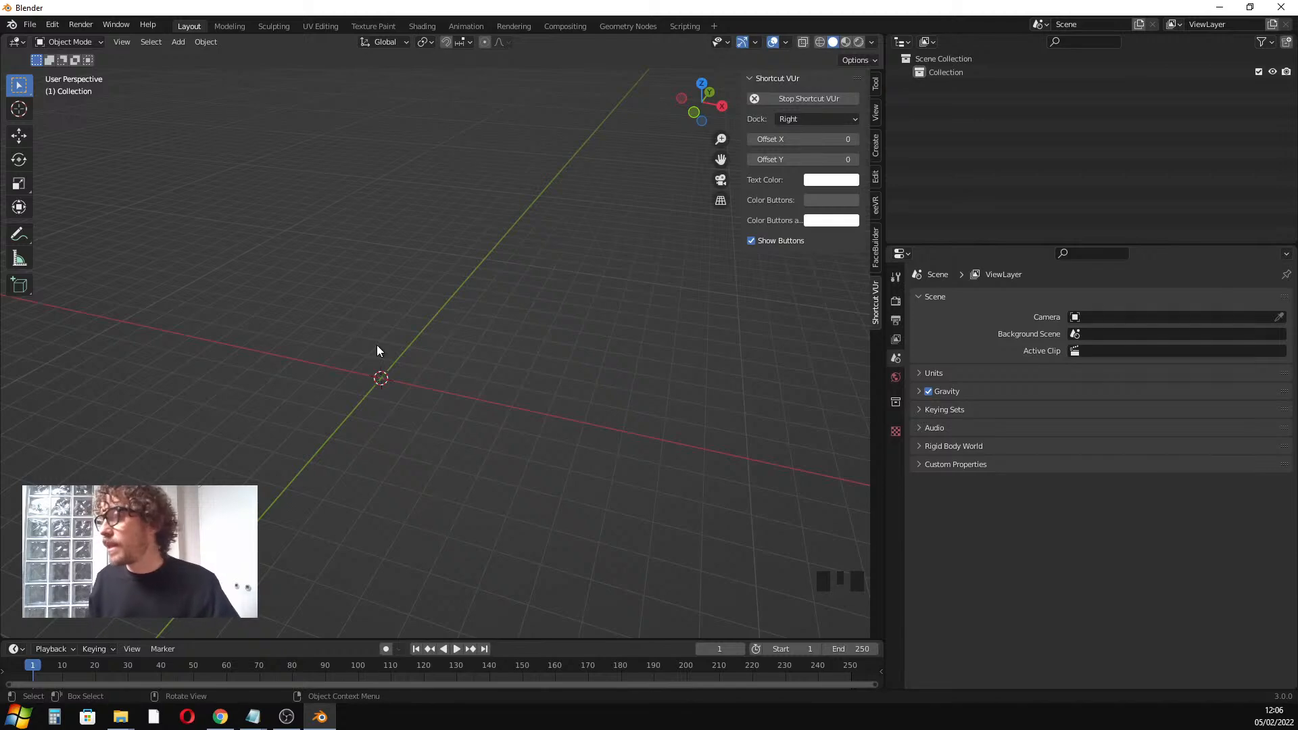
Enlarge the 3D viewport slightly by narrowing the Outliner and Properties area
scroll(375, 349, up, 3)
shift+middle_drag(365, 360, 443, 297)
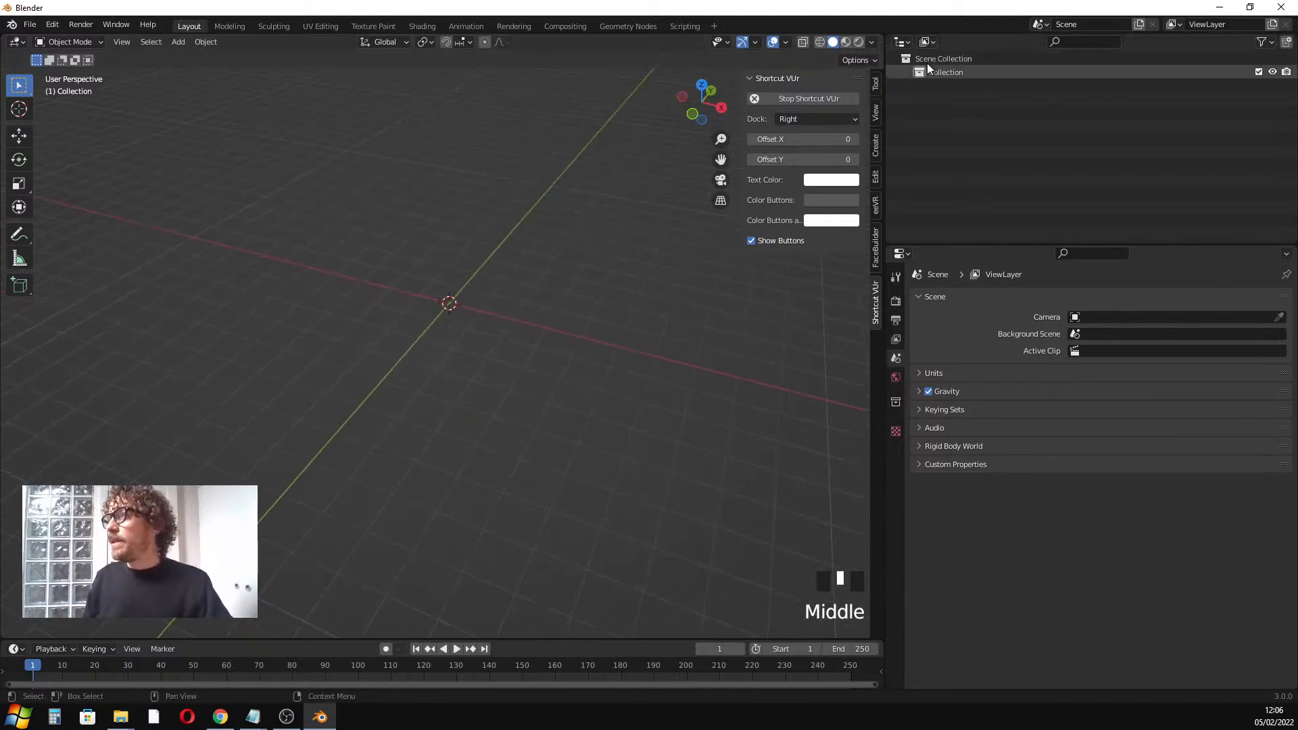
drag(887, 112, 922, 115)
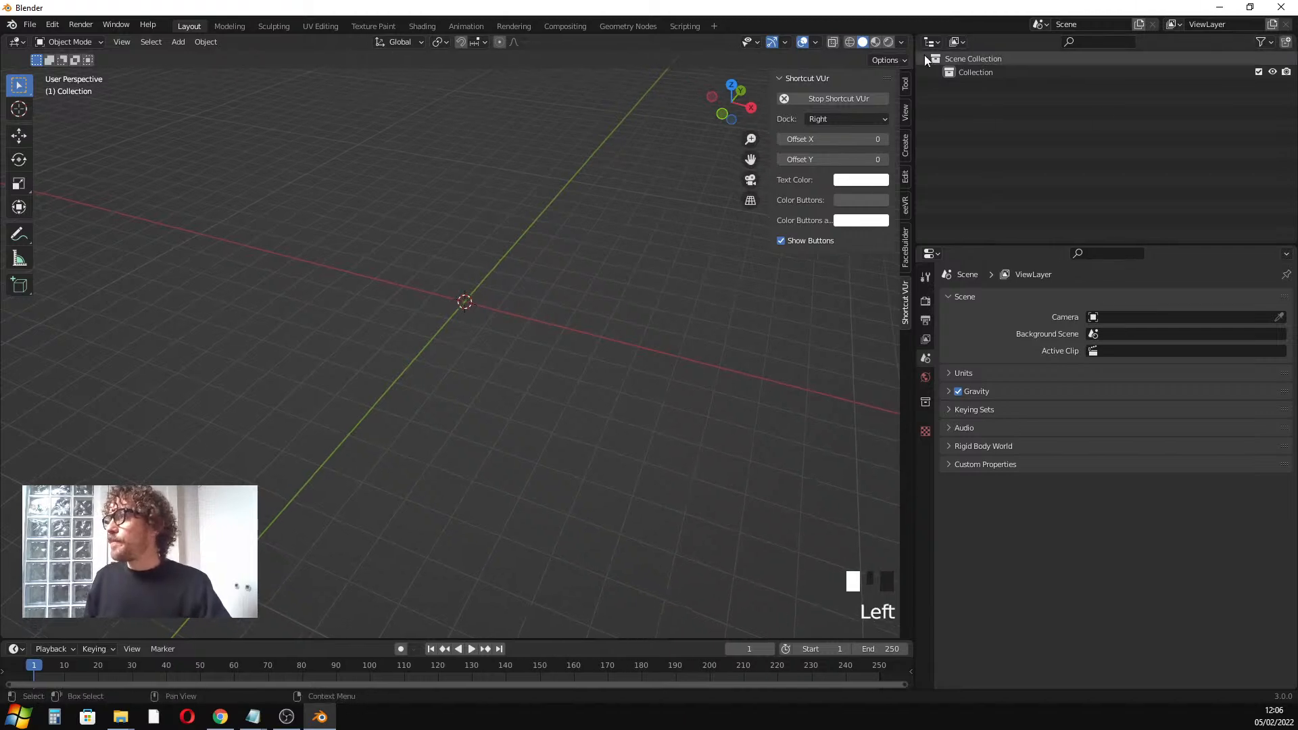
Rename the default collection under Scene Collection to 01_Background
click(988, 59)
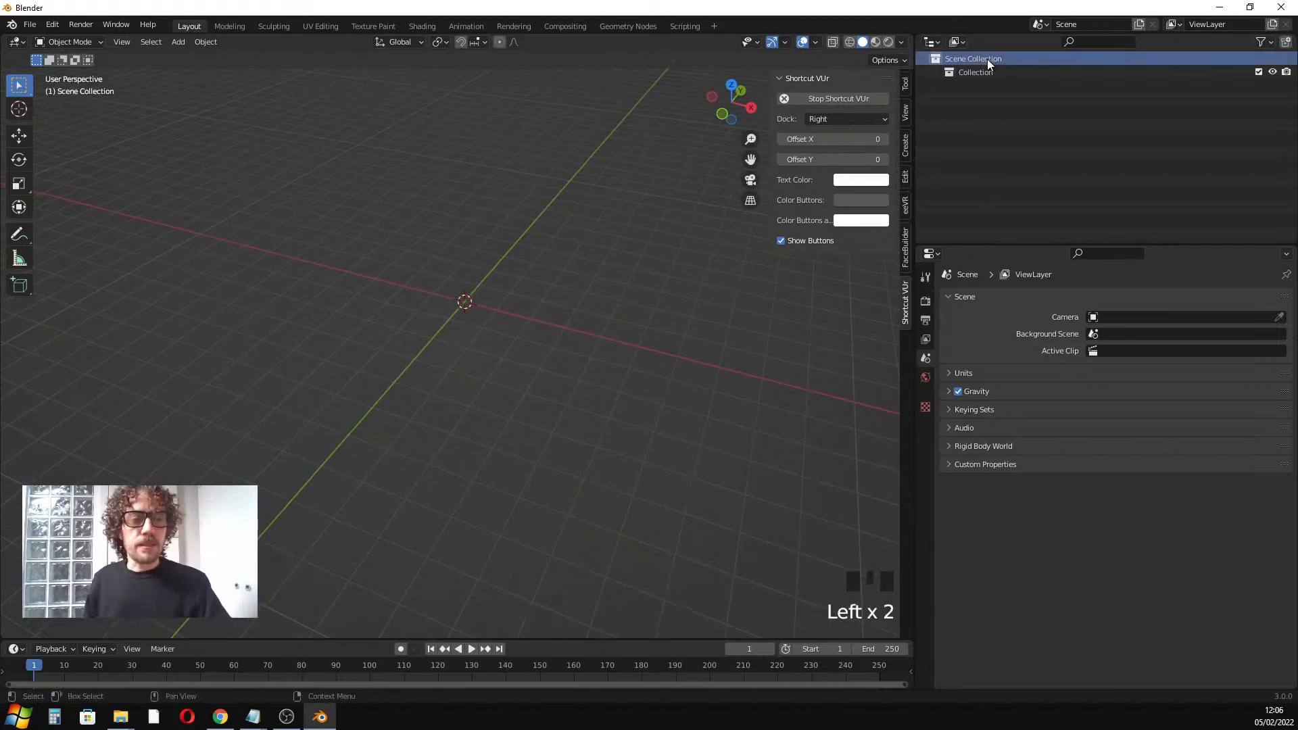
click(979, 72)
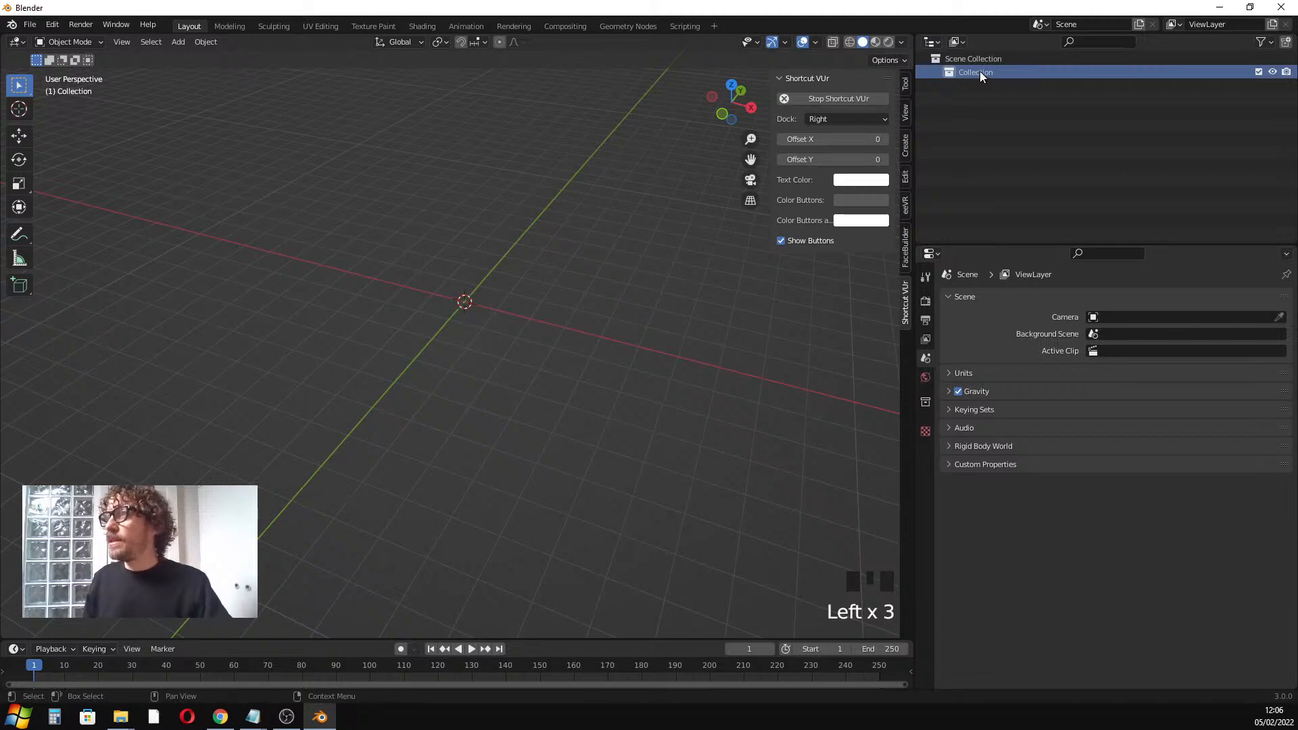
double_click(980, 71)
click(955, 82)
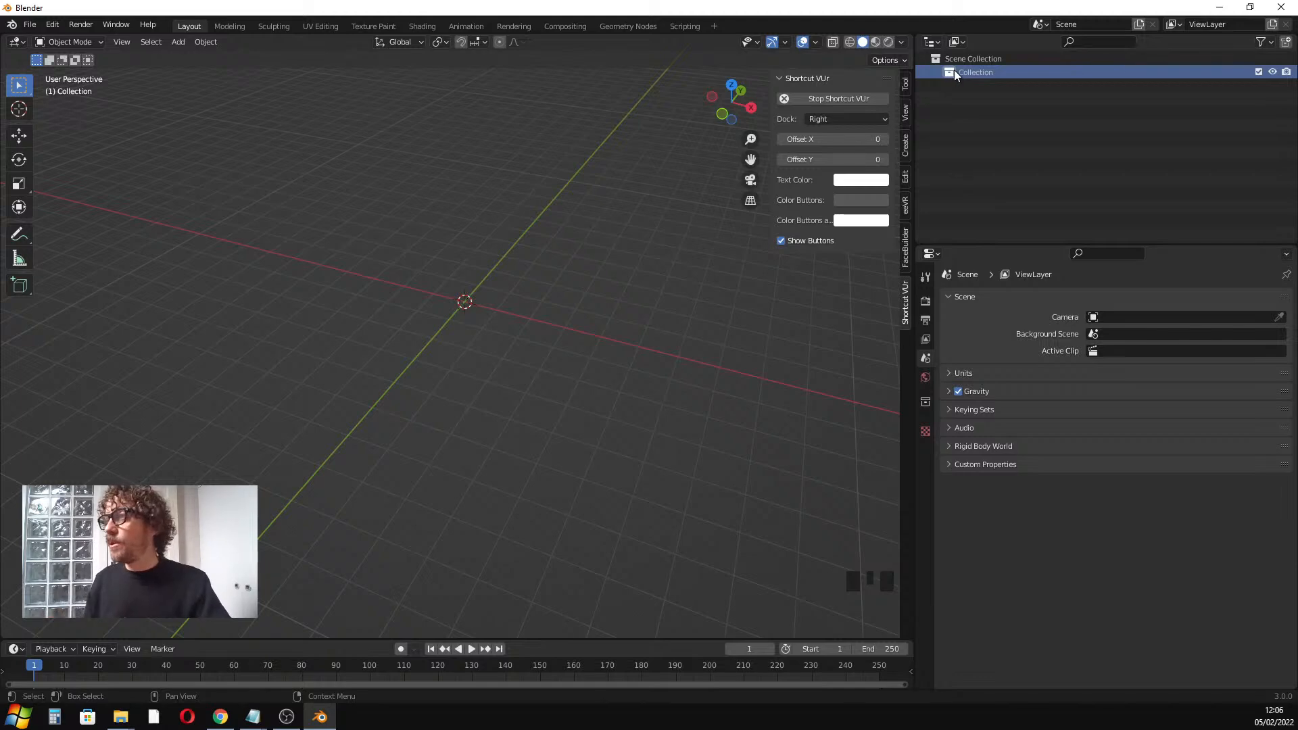
double_click(989, 71)
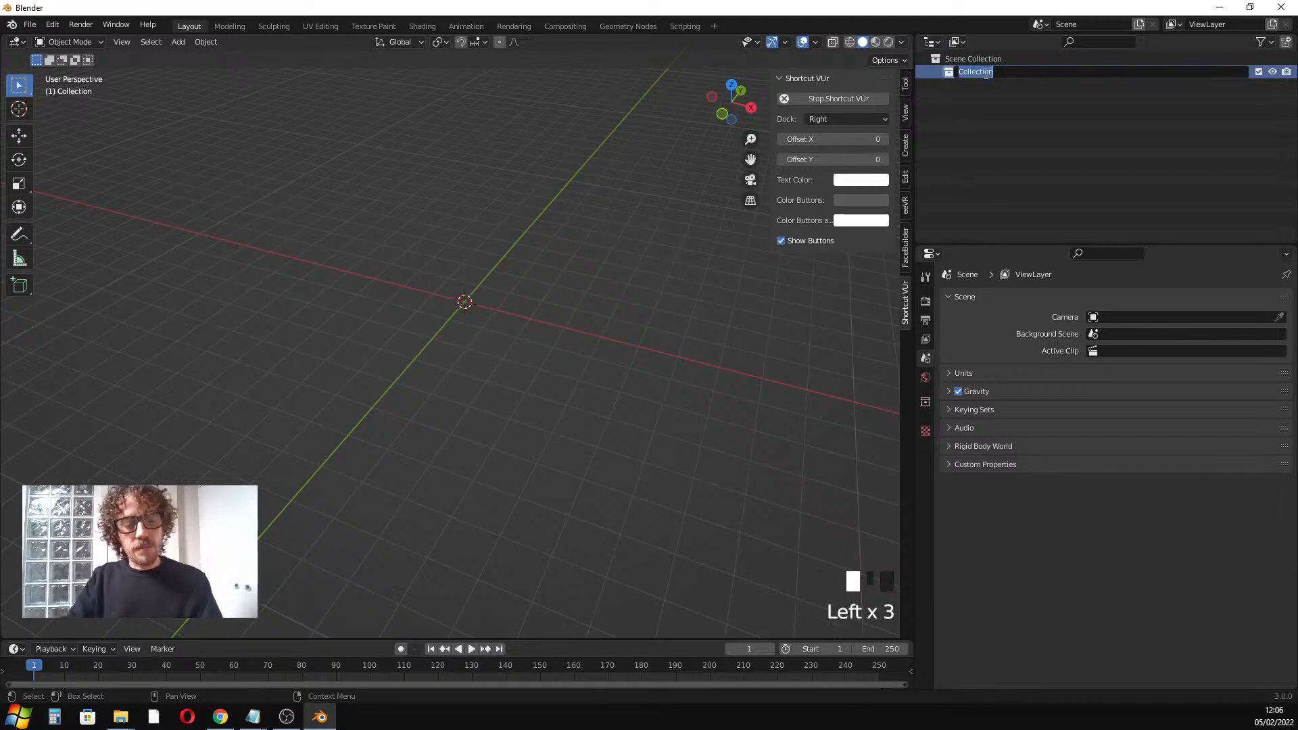
text(01)
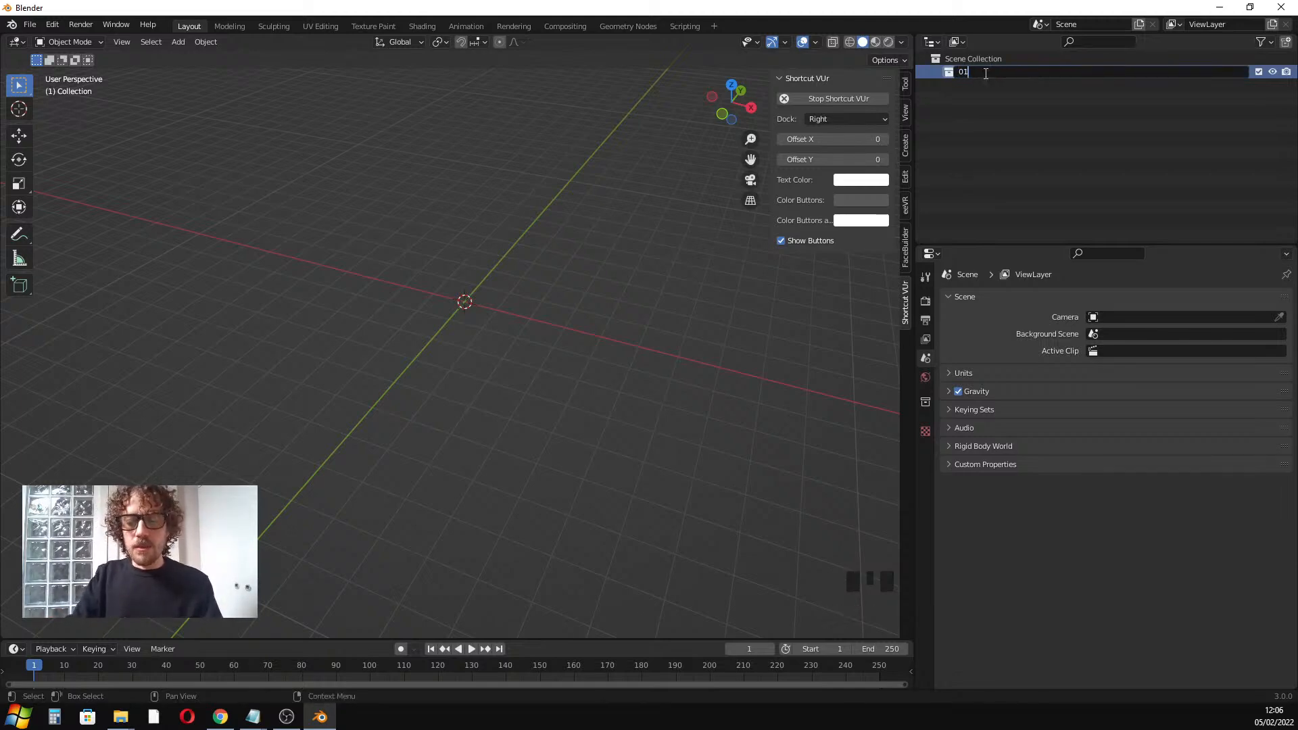
text(_Backgro)
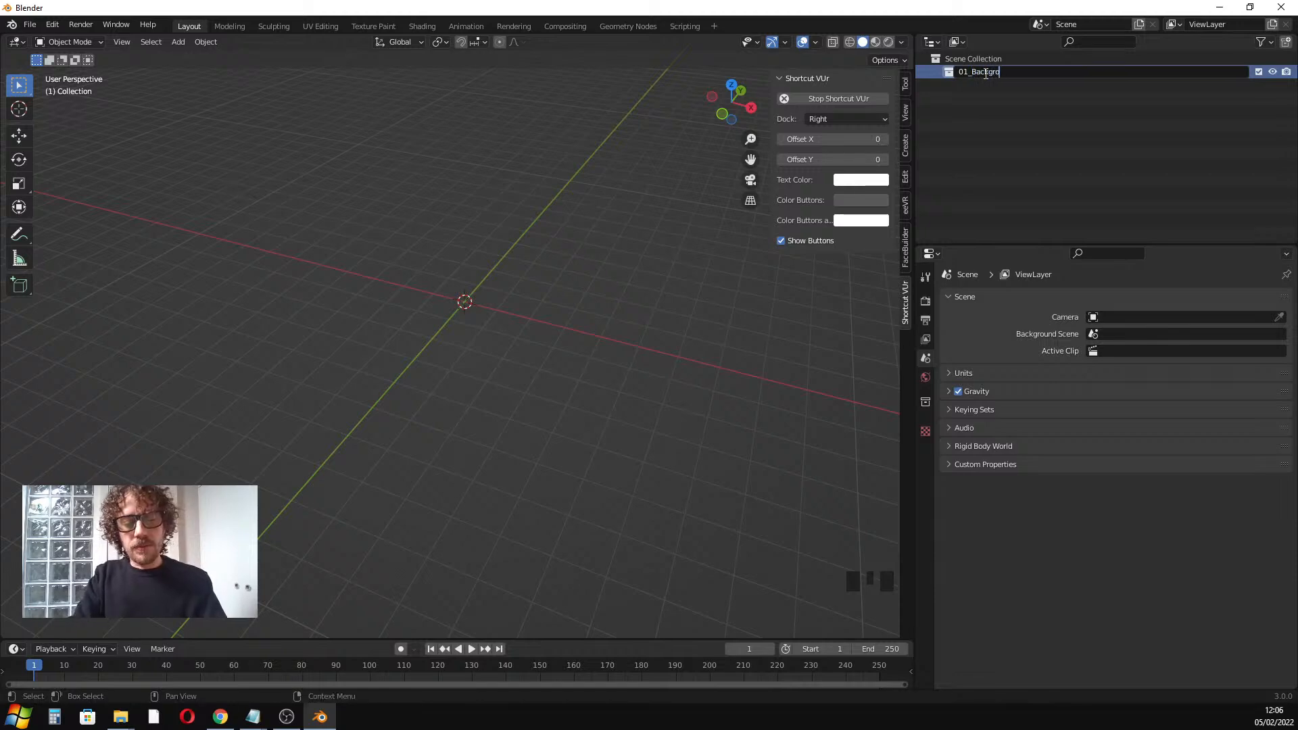
text(und)
key(Return)
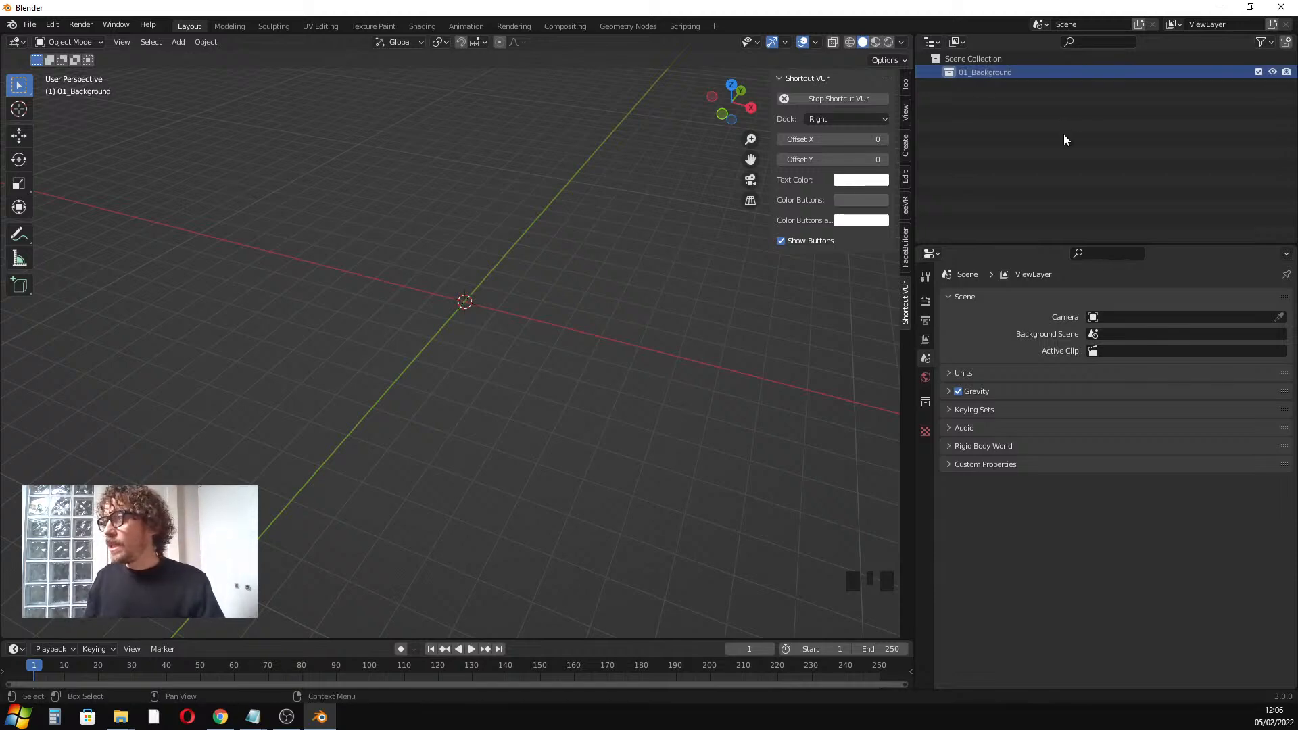
Add a second collection directly under Scene Collection and name it 02_Body
click(947, 72)
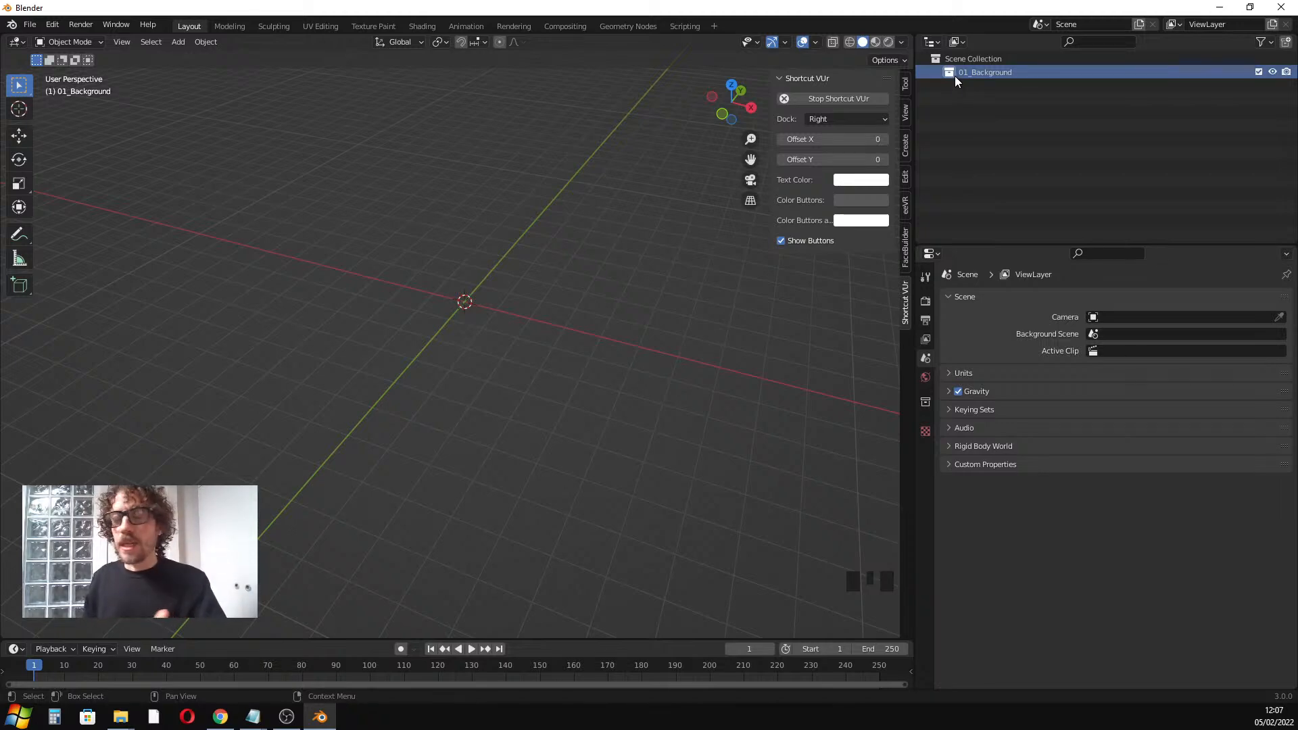
click(961, 61)
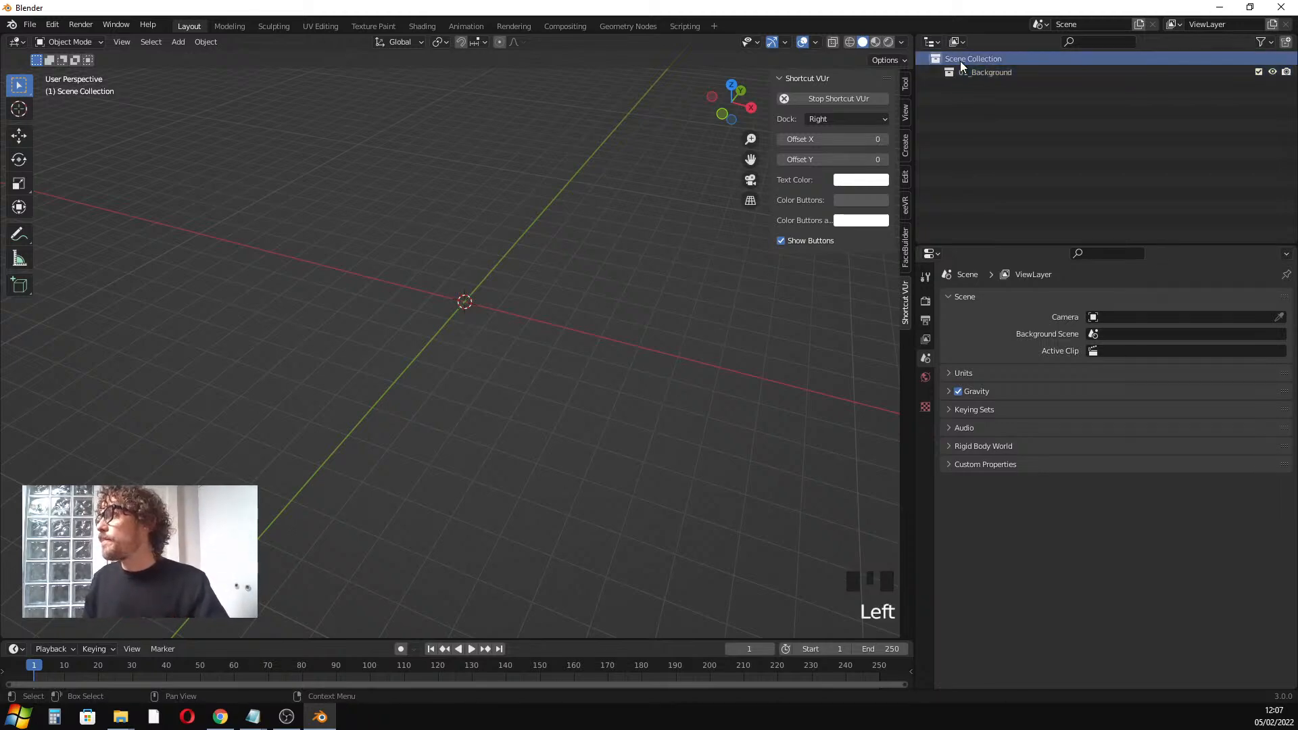
click(1287, 42)
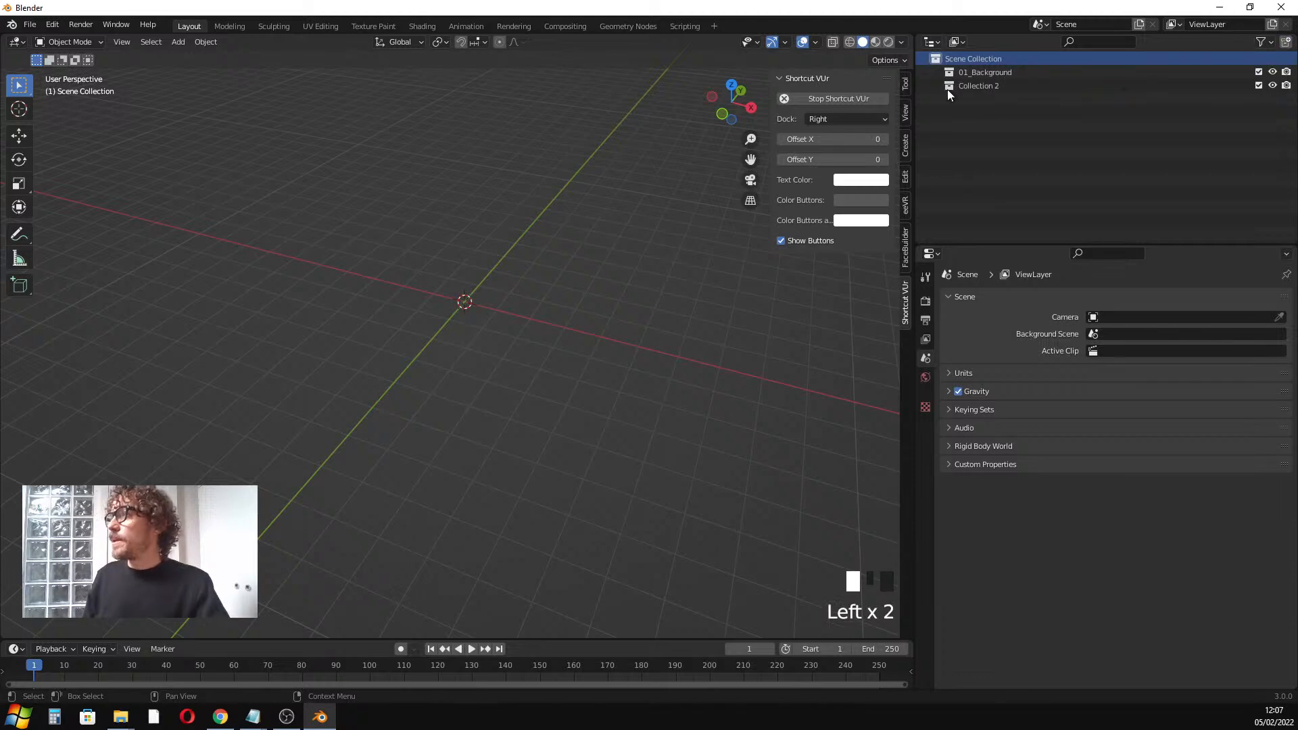
click(969, 85)
double_click(970, 84)
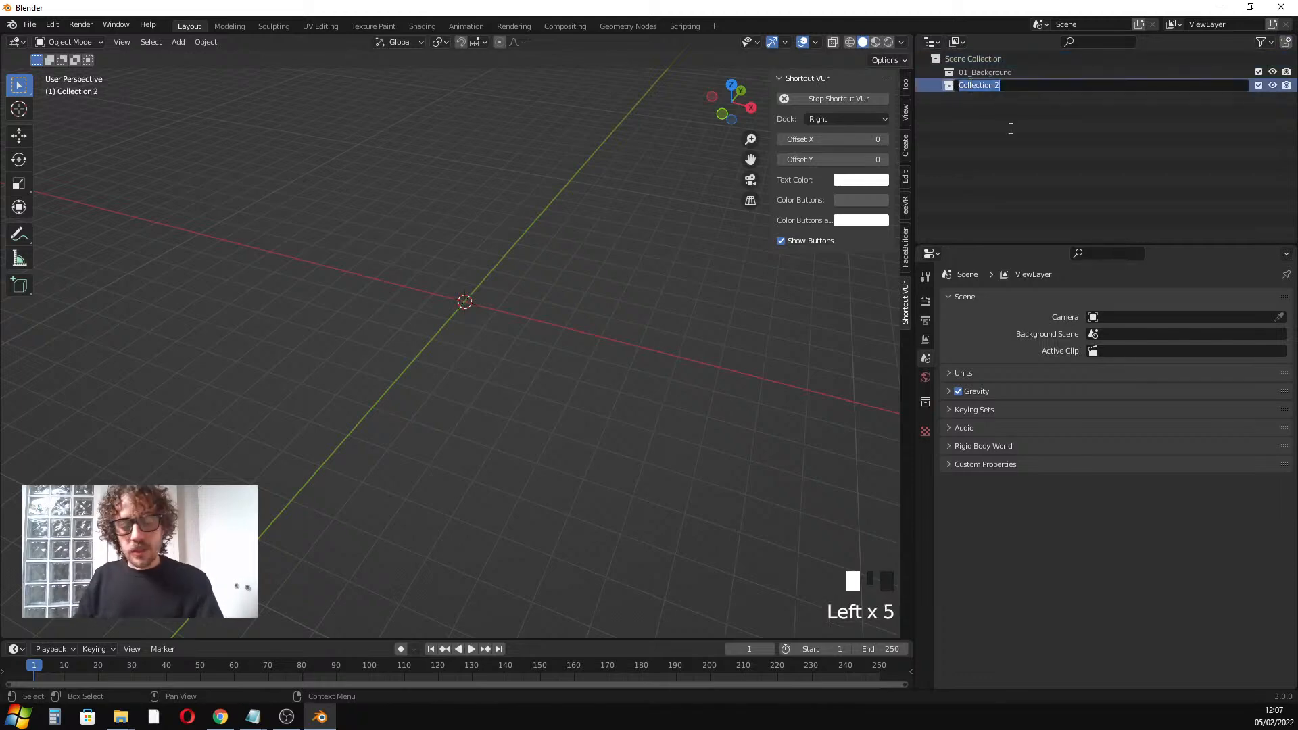
text(02_Bo)
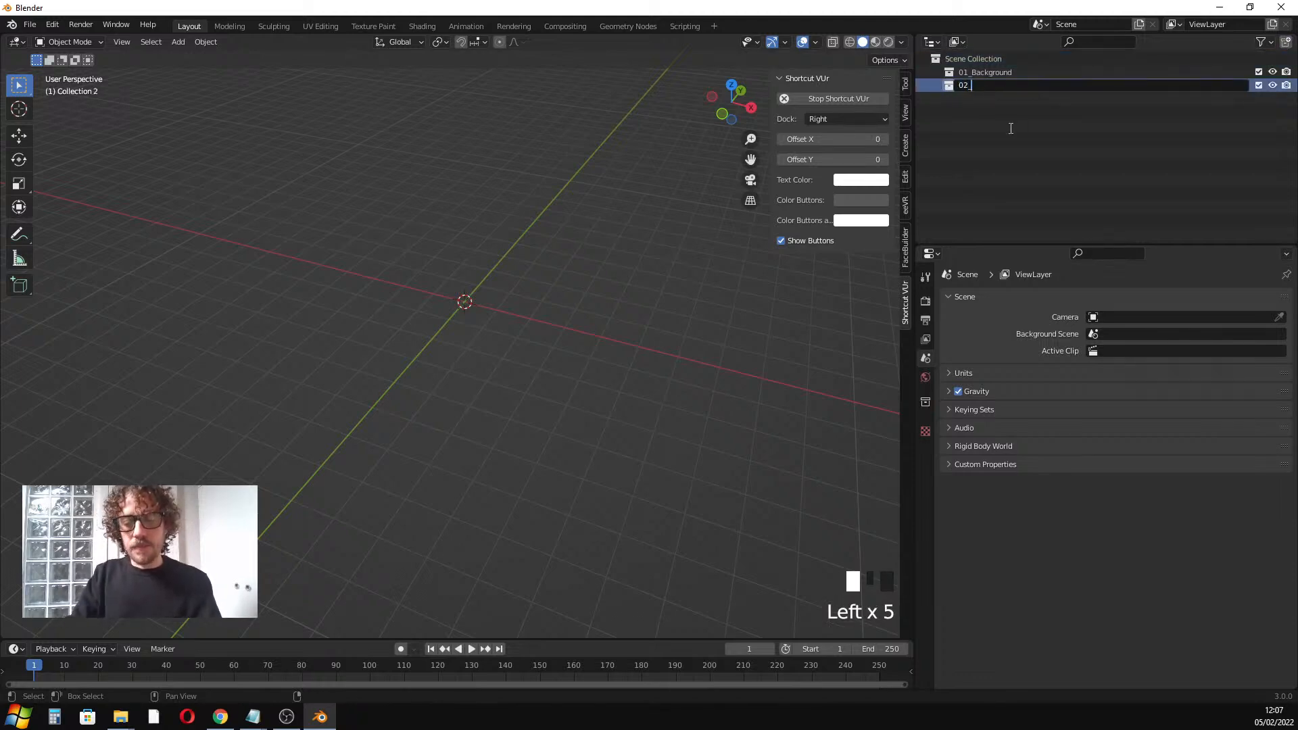
text(dy)
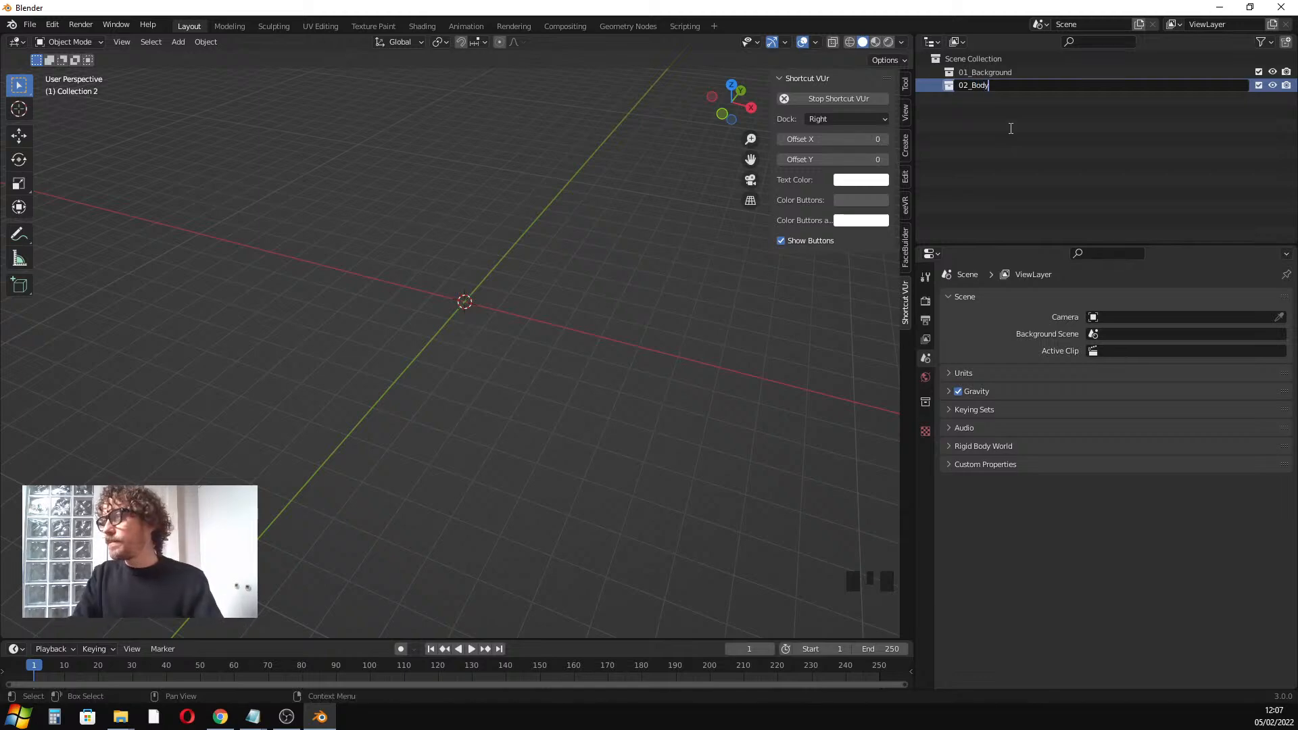
key(Return)
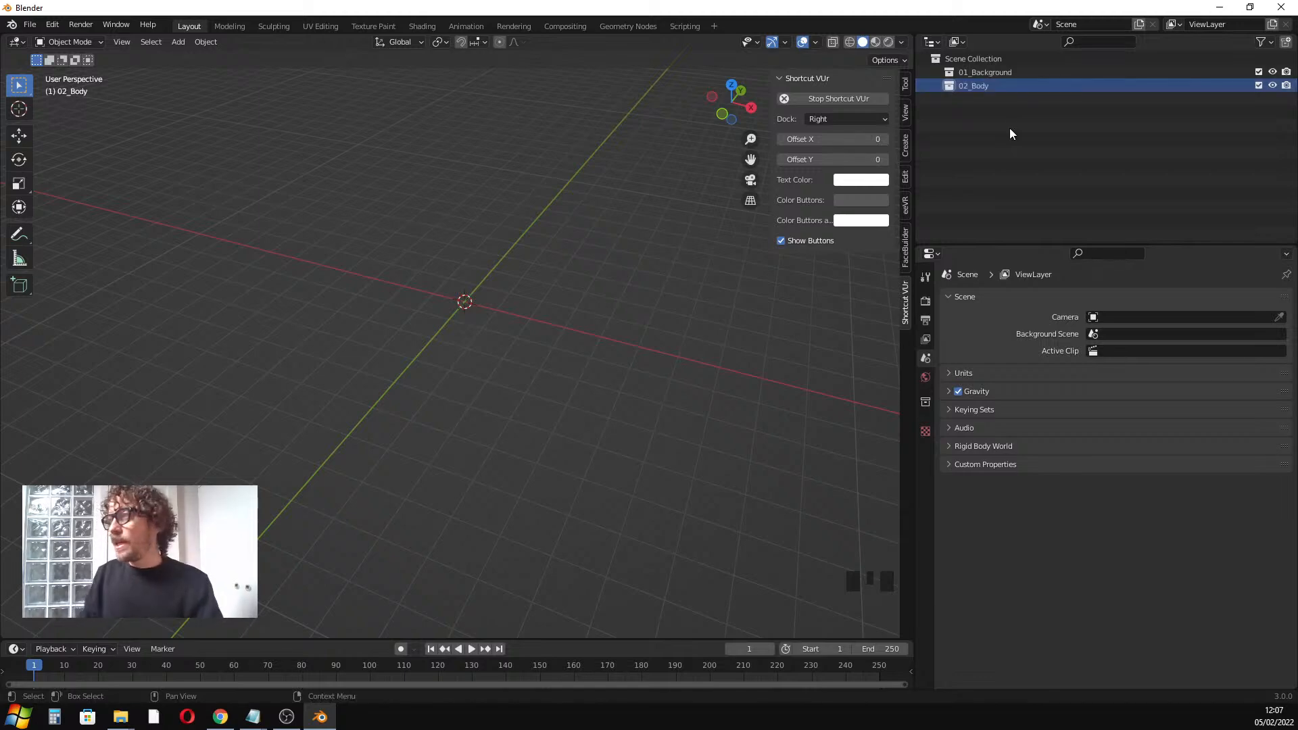
Create a third collection at the same level as 02_Body and name it 03_Accessory
click(1286, 41)
click(994, 100)
drag(994, 100, 966, 135)
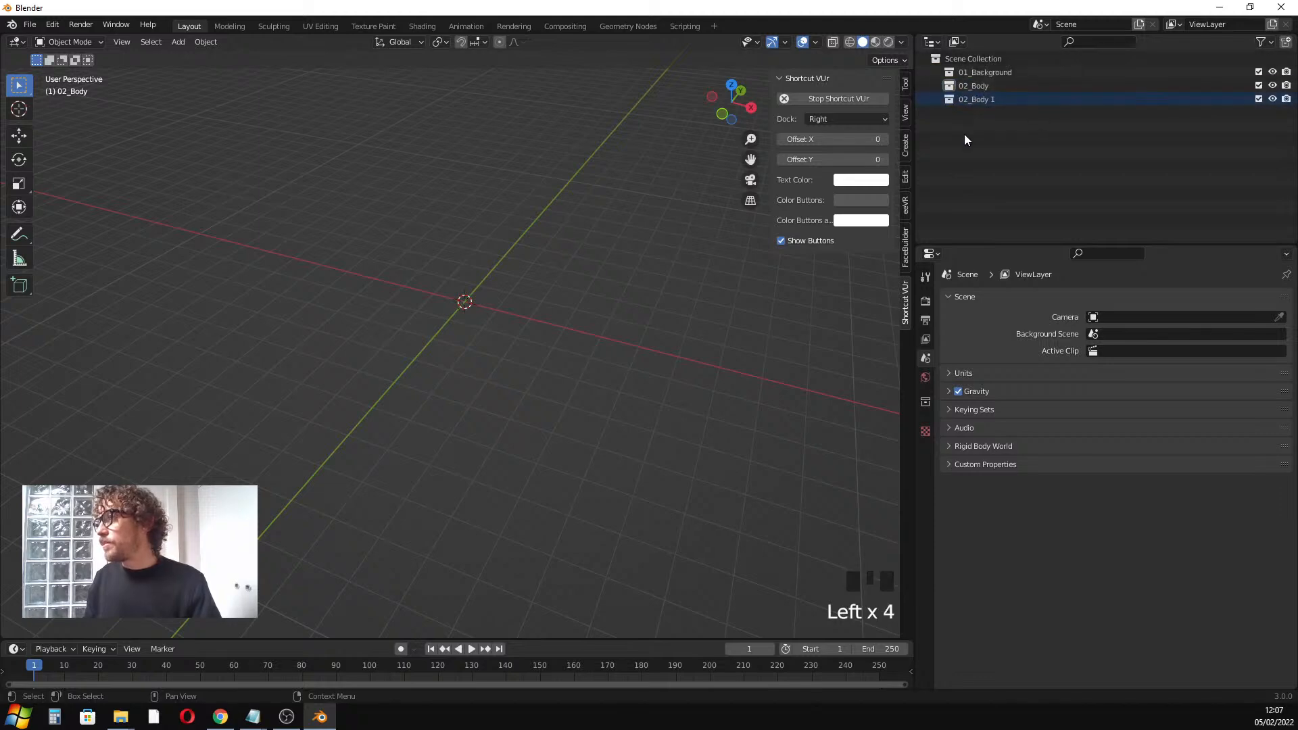
double_click(964, 99)
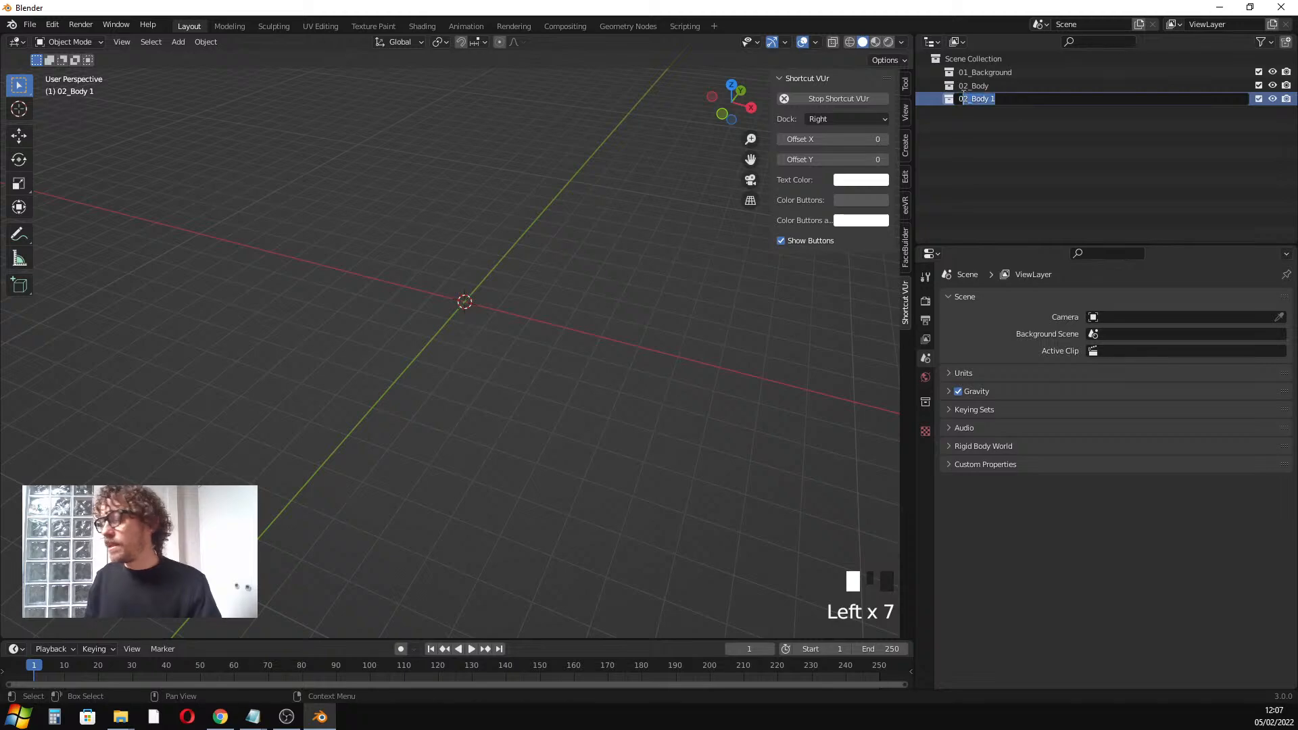
text(03_Accessory)
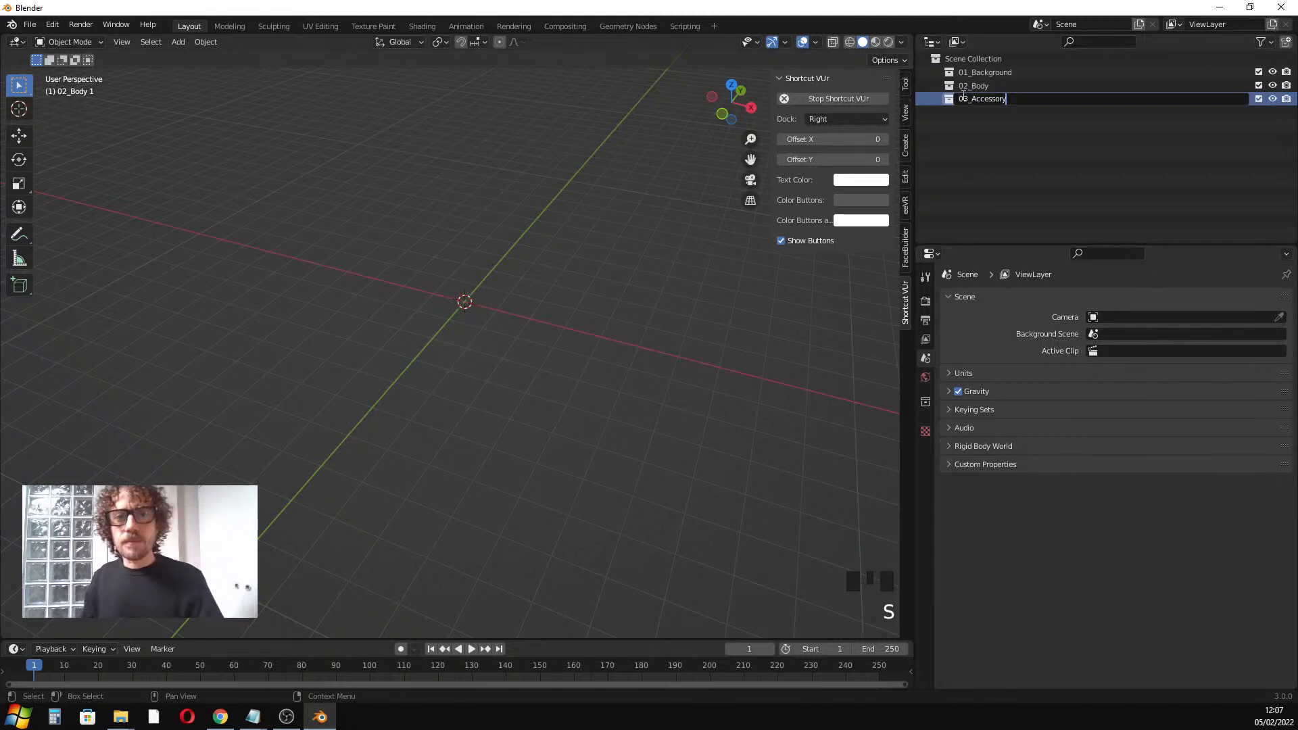
key(Return)
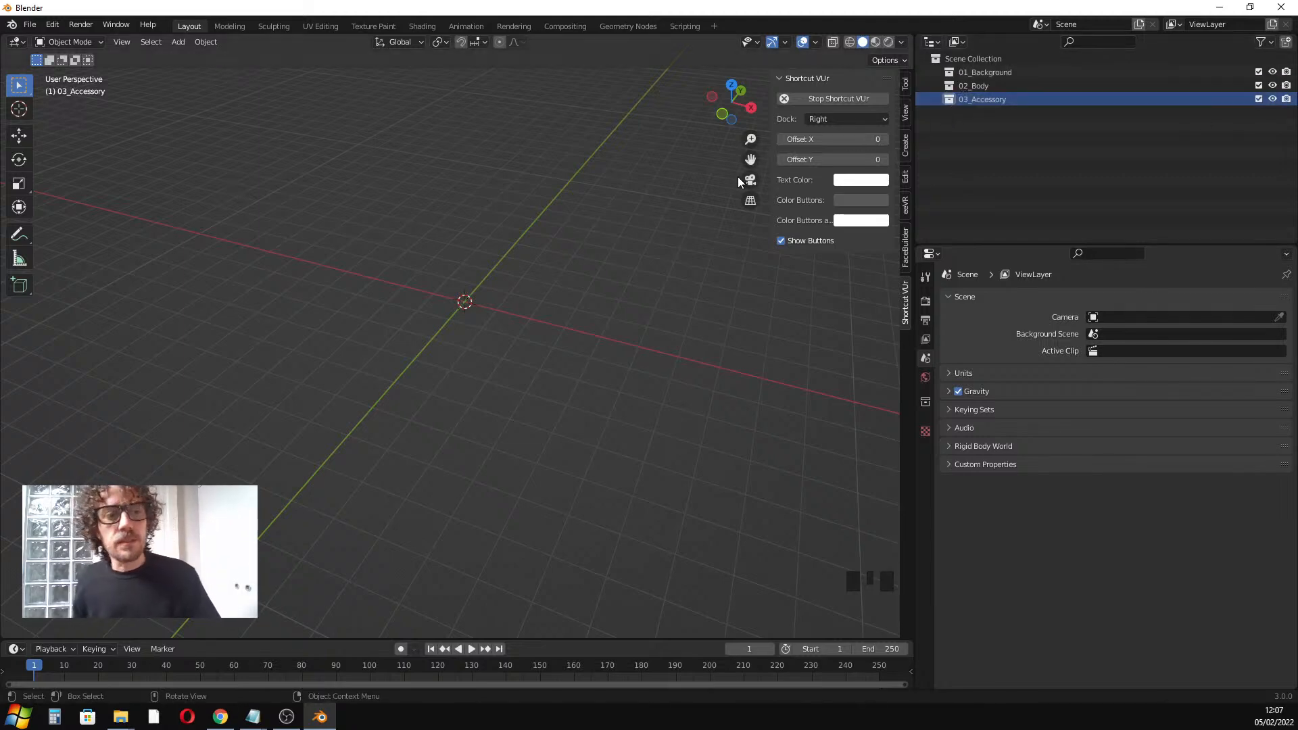
middle_drag(406, 290, 426, 232)
scroll(501, 277, up, 1)
scroll(438, 223, up, 2)
scroll(467, 301, up, 3)
scroll(516, 367, up, 1)
scroll(328, 200, down, 1)
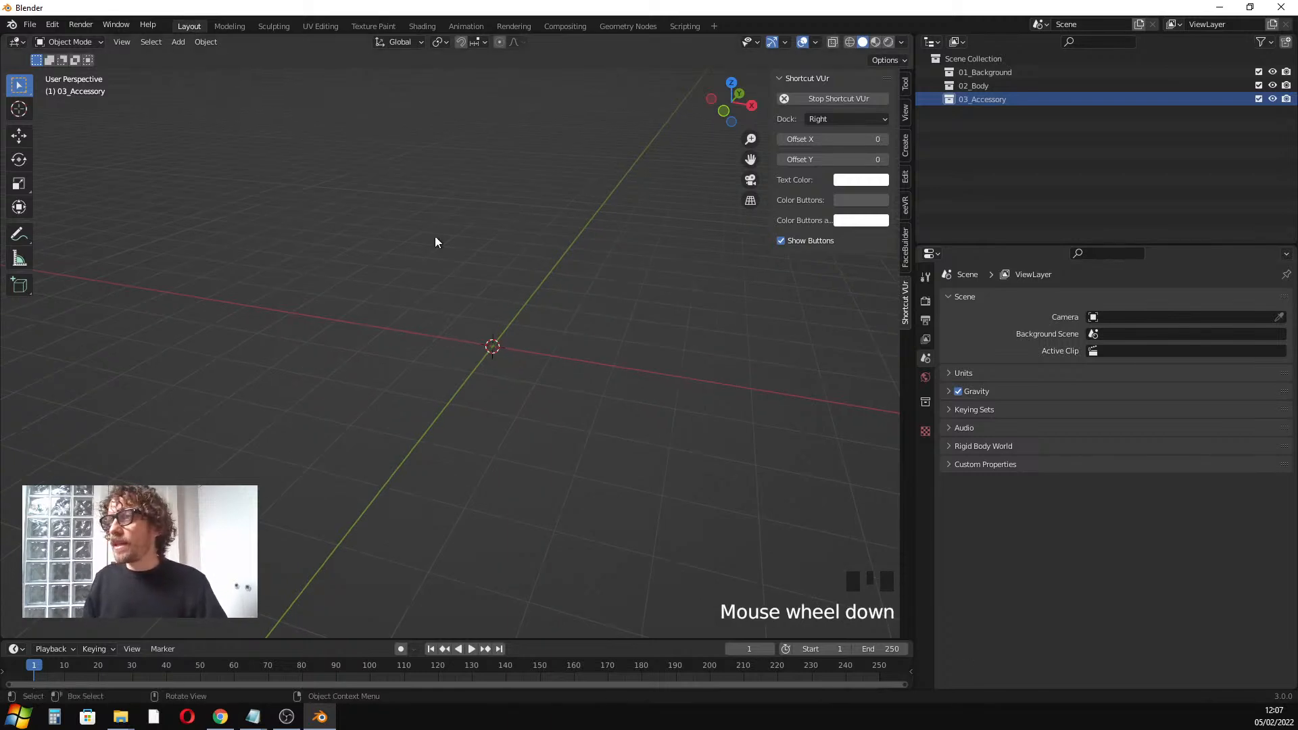
click(191, 28)
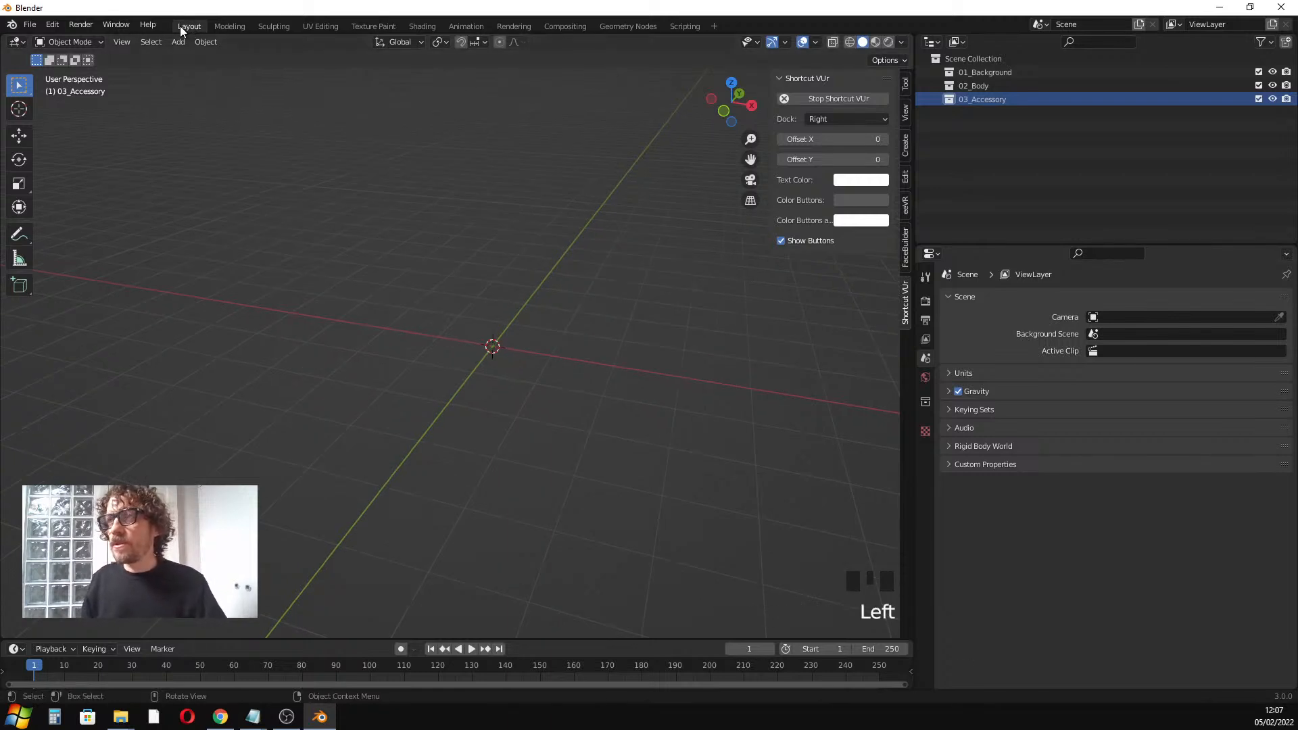
click(187, 25)
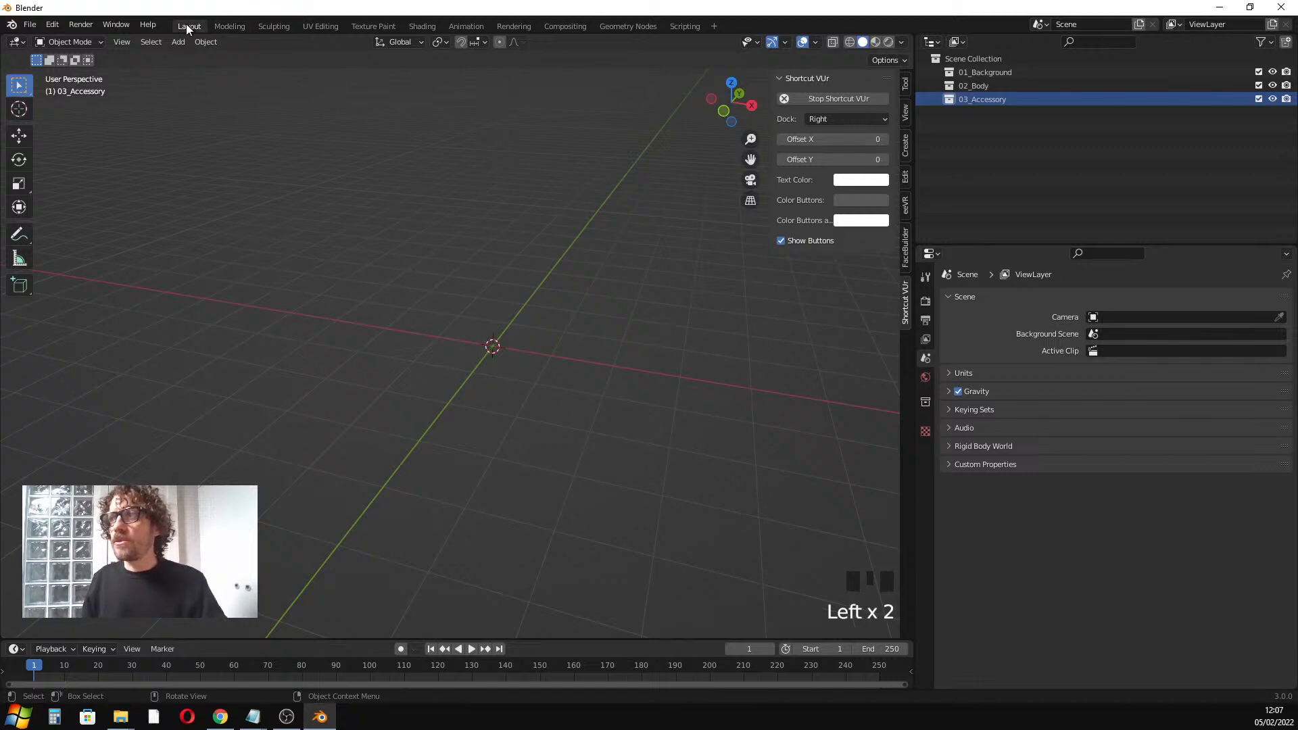
scroll(509, 296, up, 1)
scroll(509, 298, up, 1)
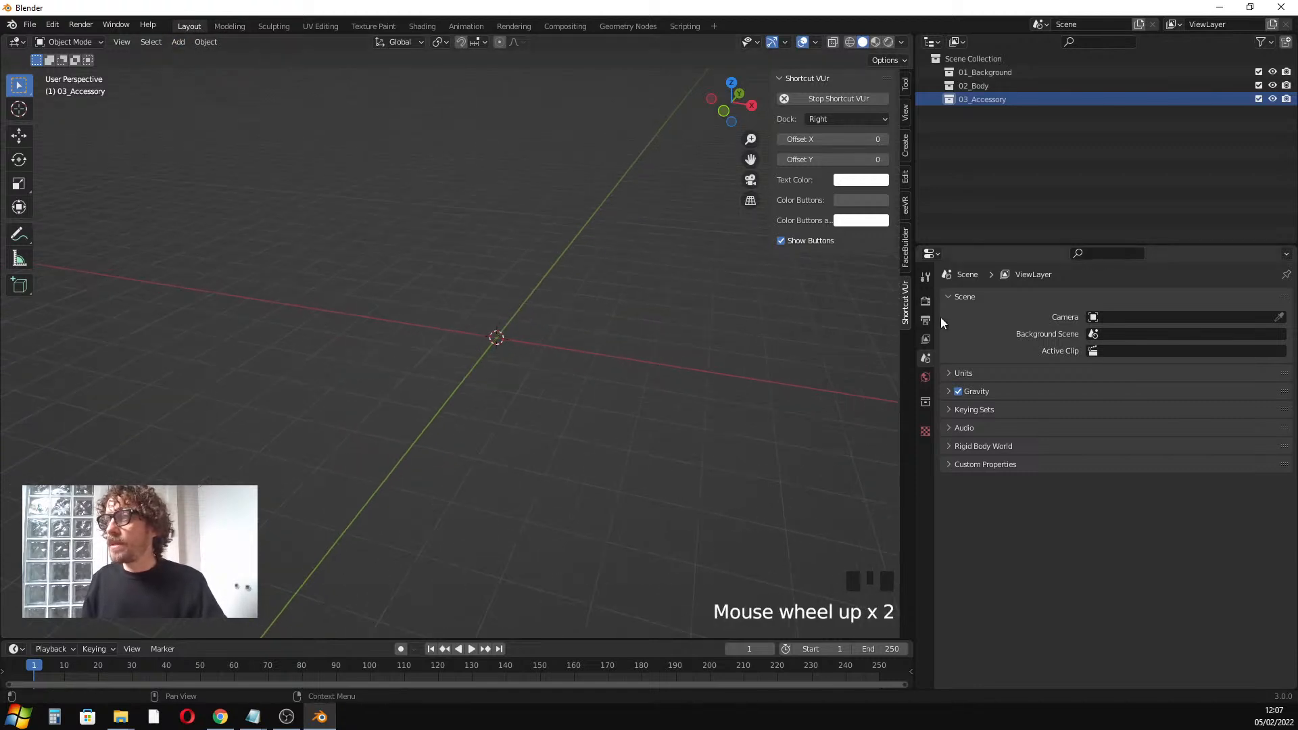
Widen the 3D viewport by narrowing the Outliner and Properties area, and make the Timeline taller
drag(913, 320, 1030, 320)
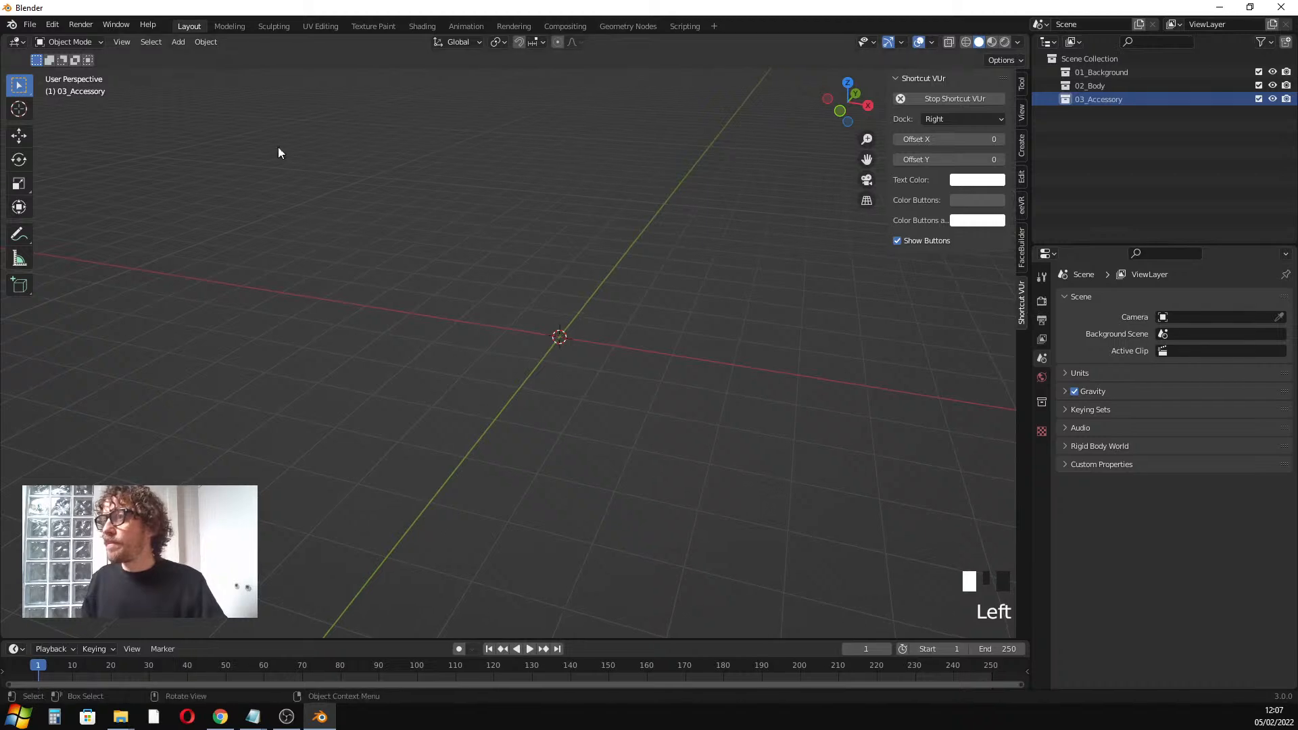
drag(179, 640, 179, 598)
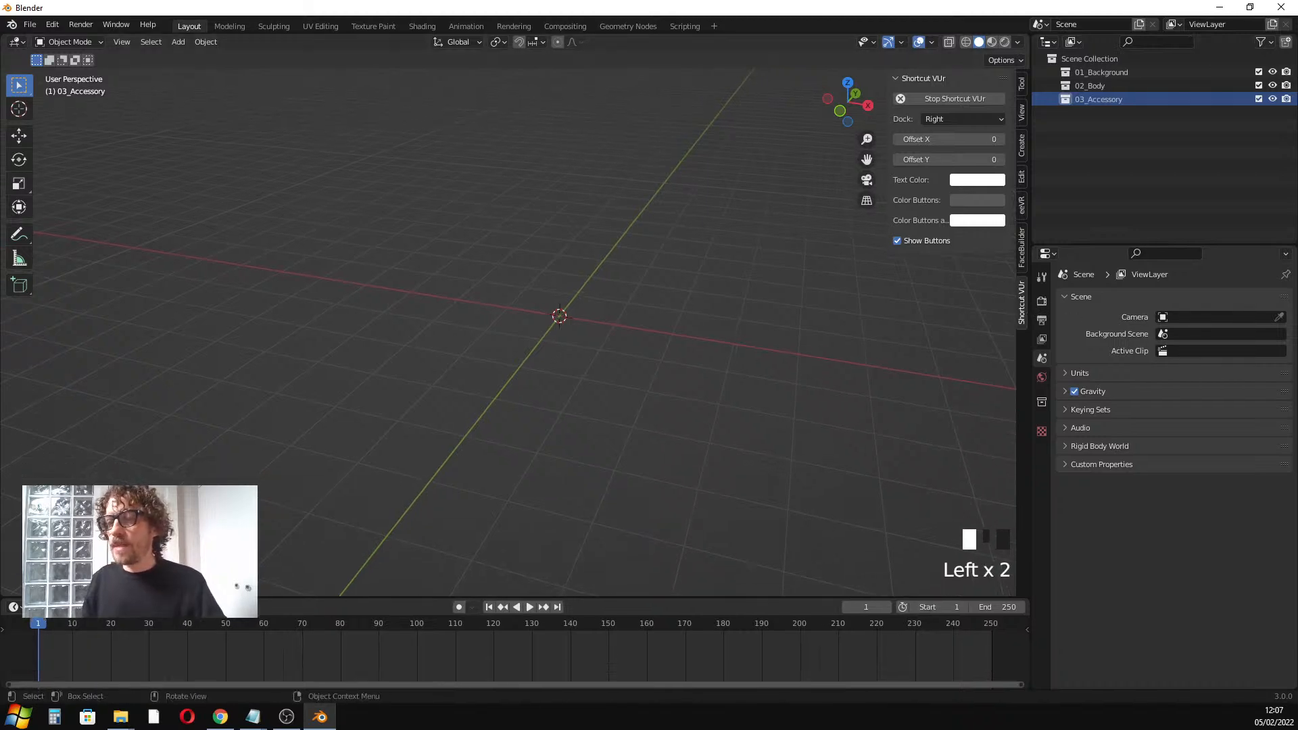
drag(135, 654, 467, 632)
scroll(464, 267, down, 1)
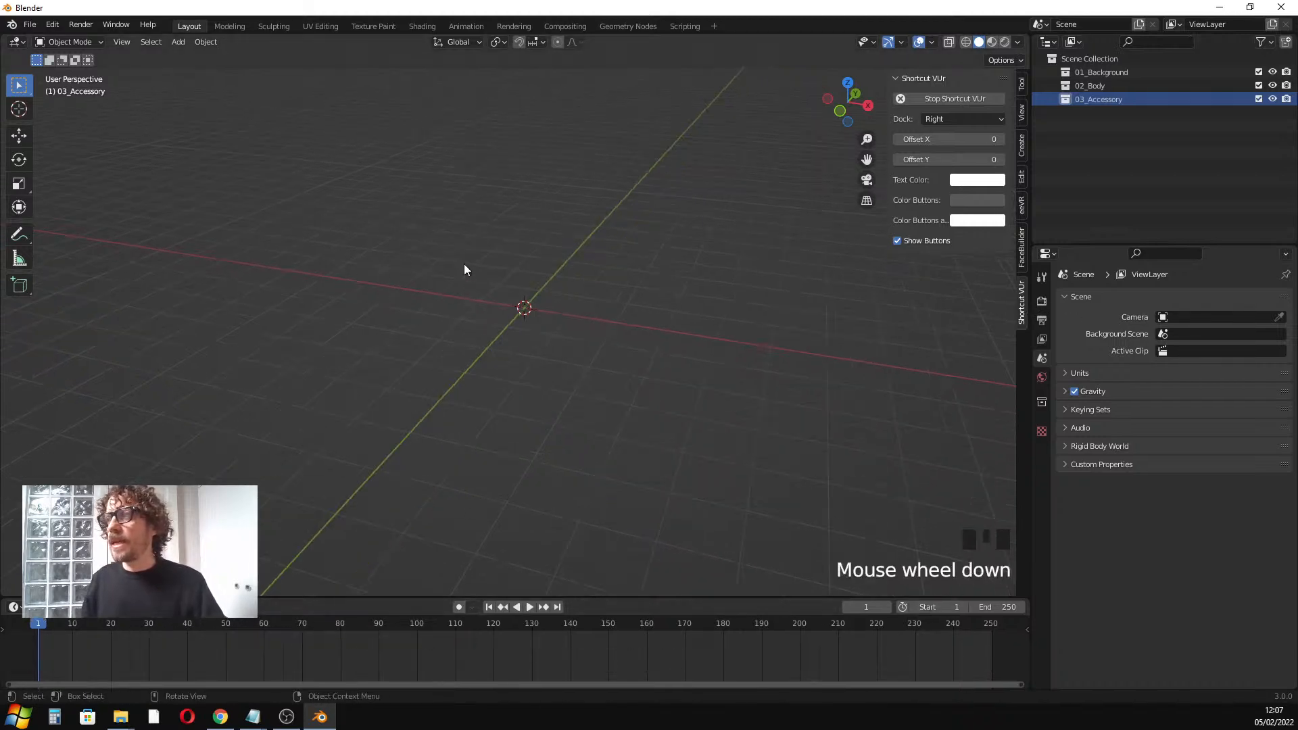
scroll(556, 289, up, 3)
mouse_move(548, 278)
shift+middle_down()
mouse_move(473, 296)
mouse_move(529, 264)
shift+middle_up()
scroll(461, 291, up, 1)
scroll(458, 287, down, 1)
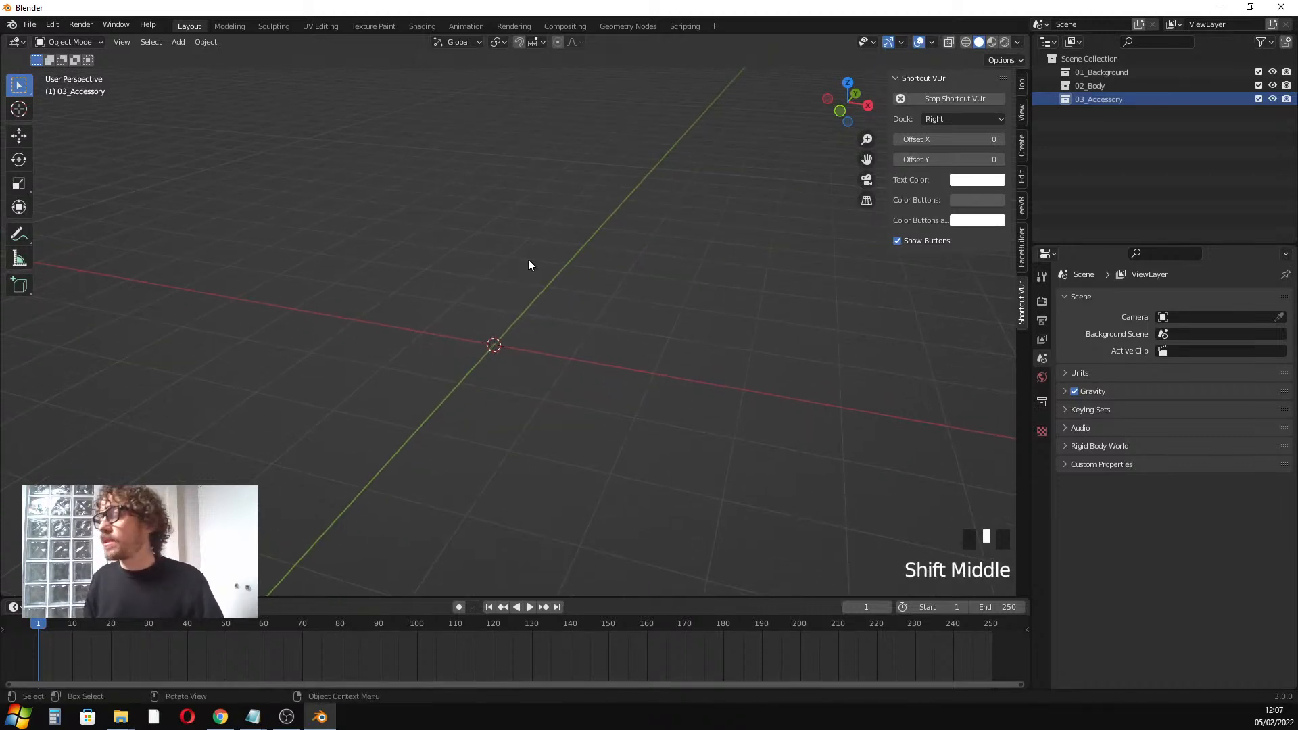
Make 01_Background the active collection in the scene
click(1095, 74)
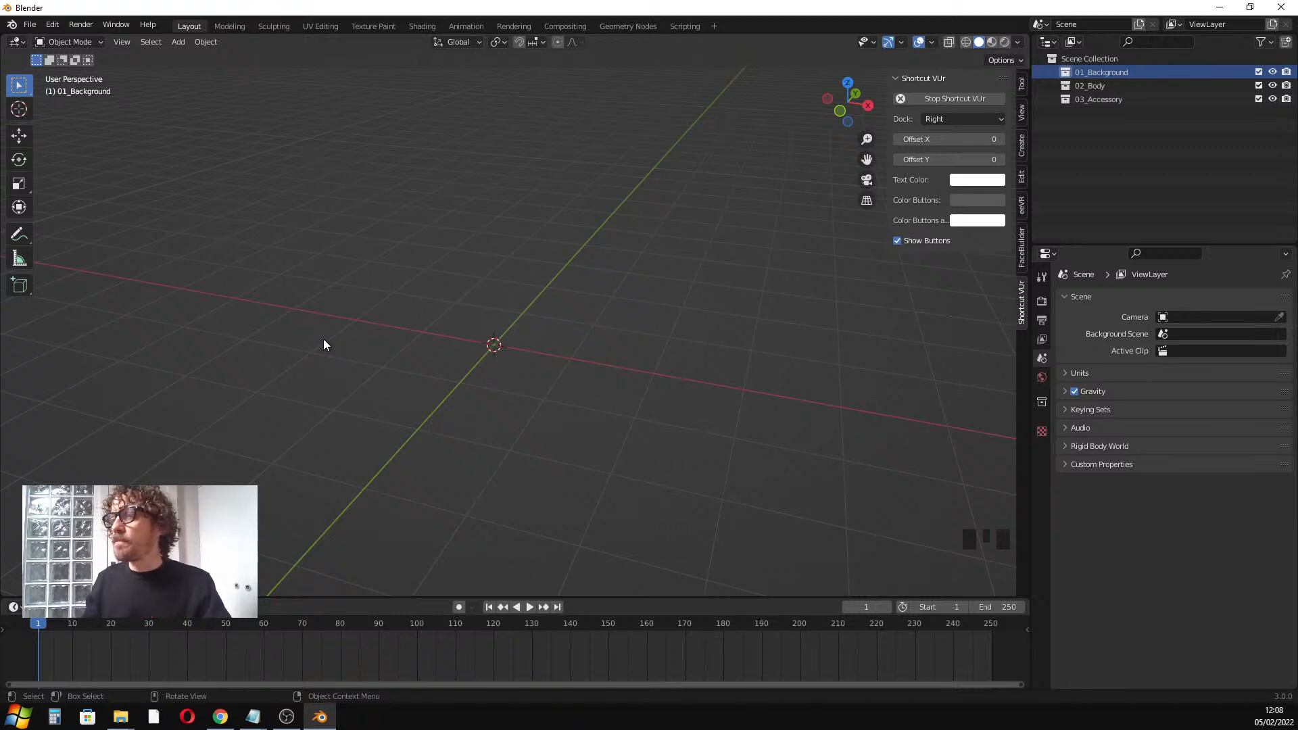
scroll(646, 230, down, 2)
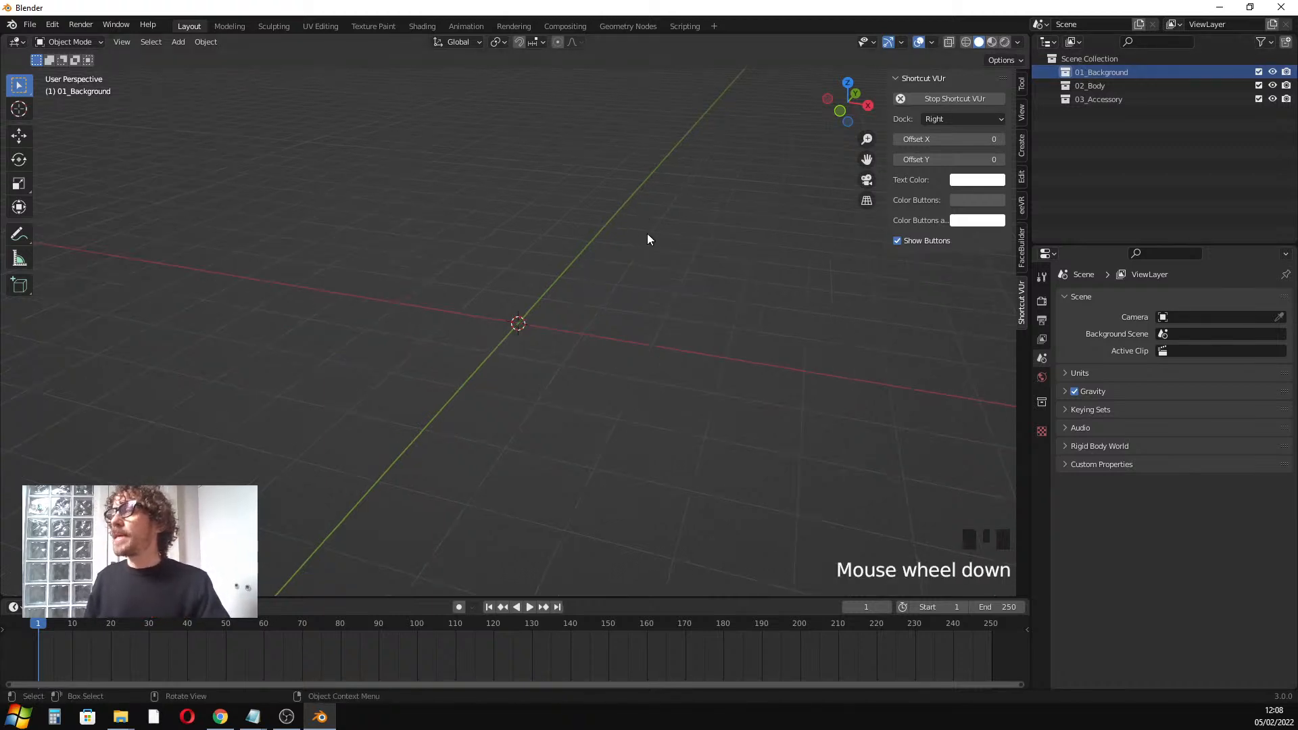
middle_drag(647, 239, 542, 291)
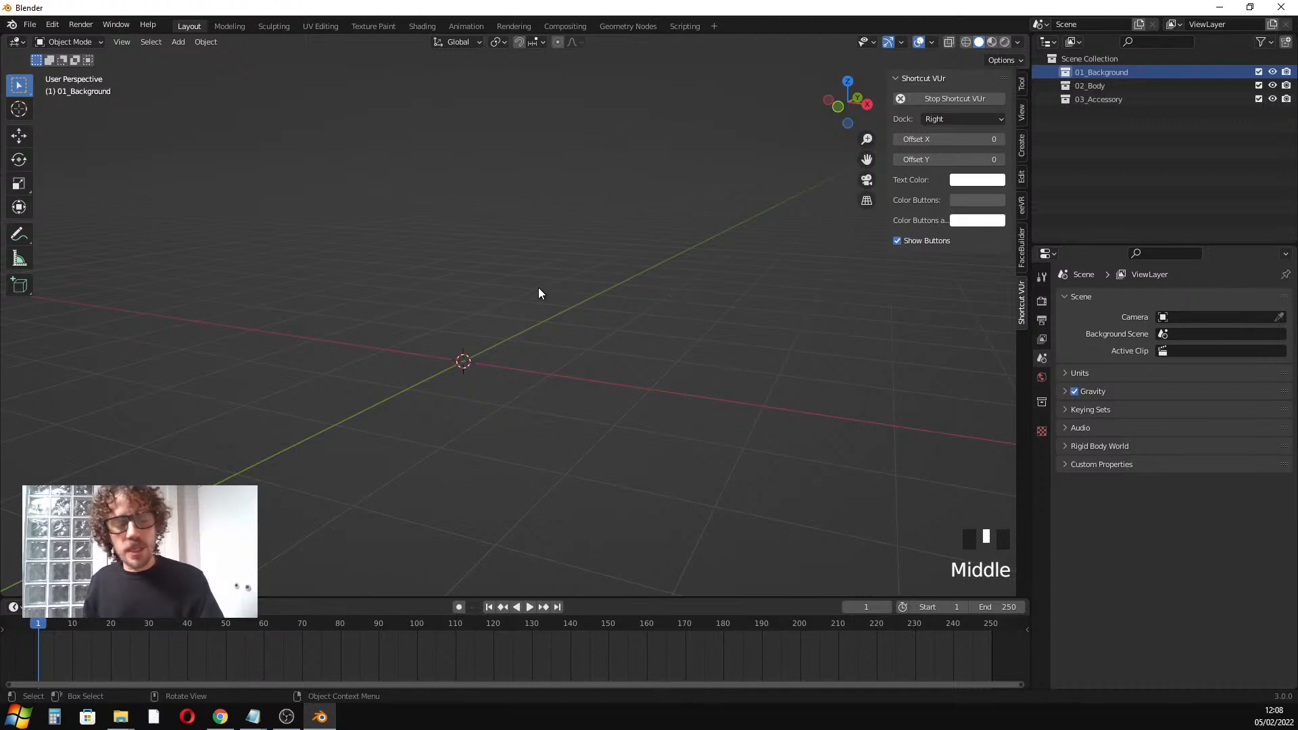
middle_drag(506, 288, 448, 284)
scroll(450, 286, down, 1)
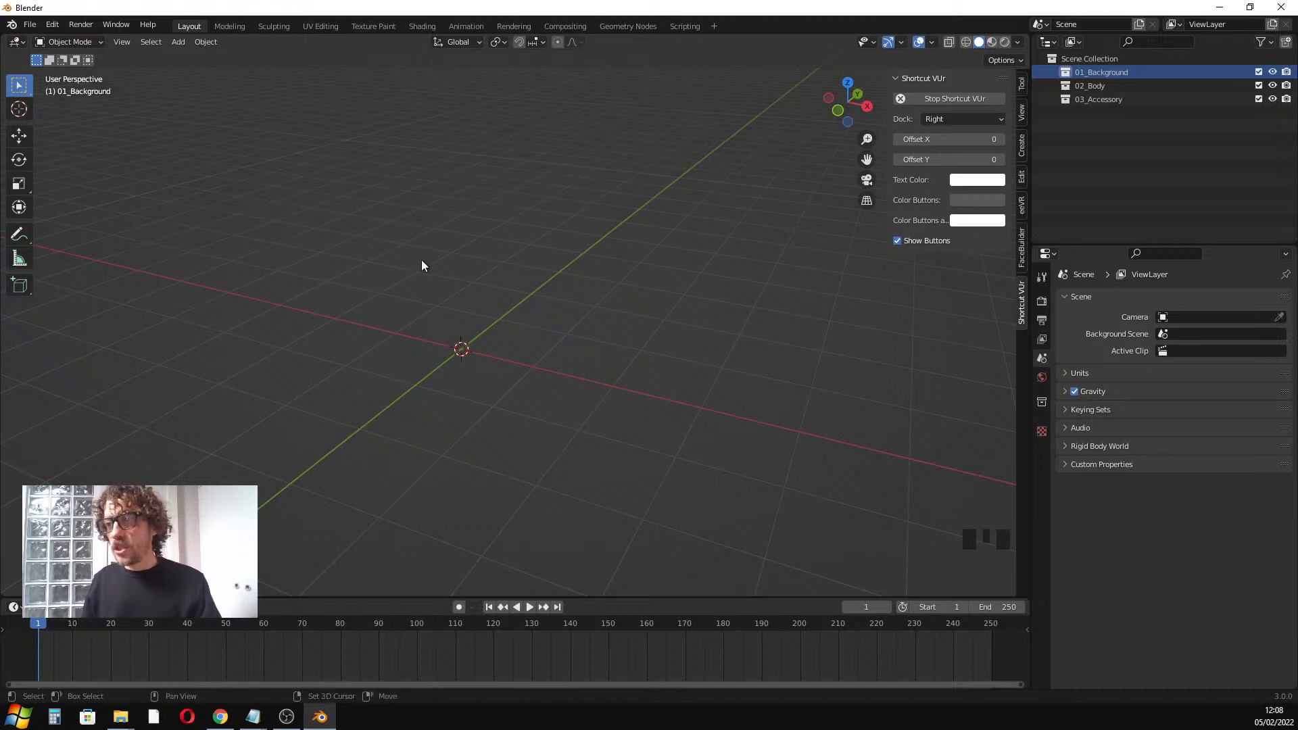
key(shift+a)
mouse_move(422, 261)
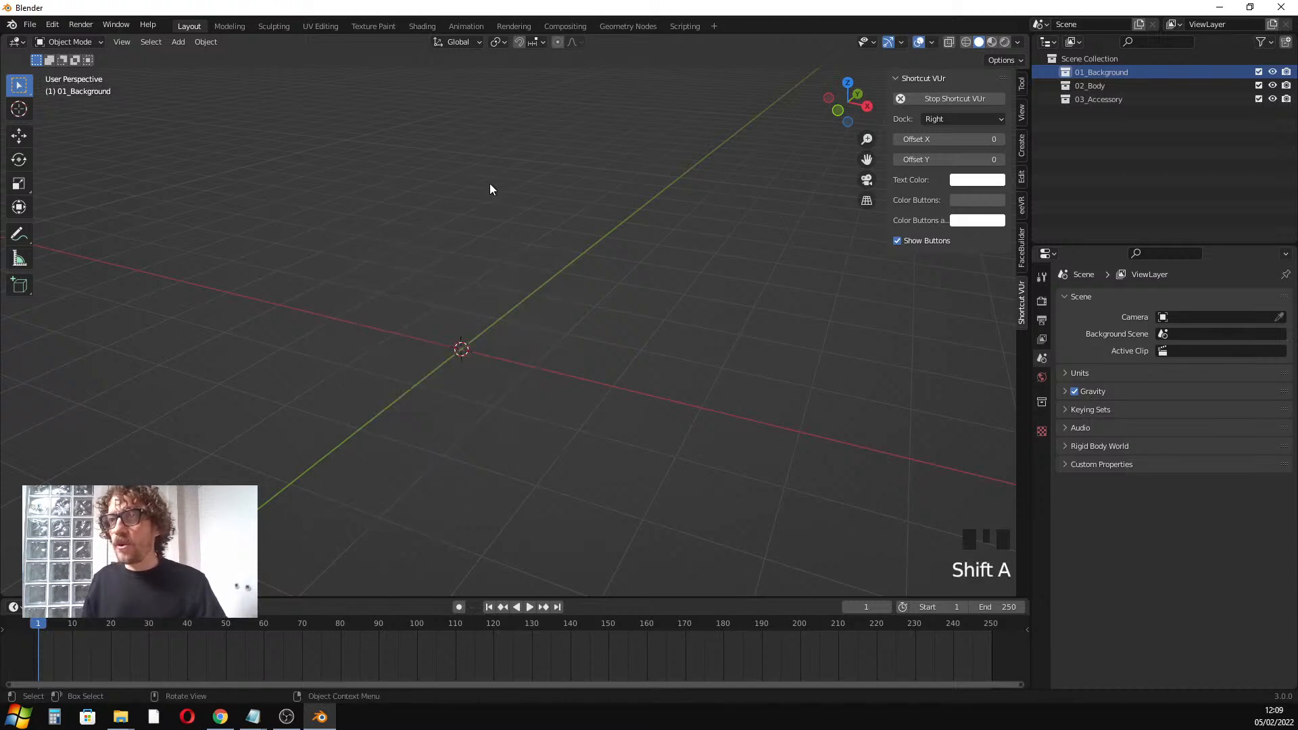
click(206, 42)
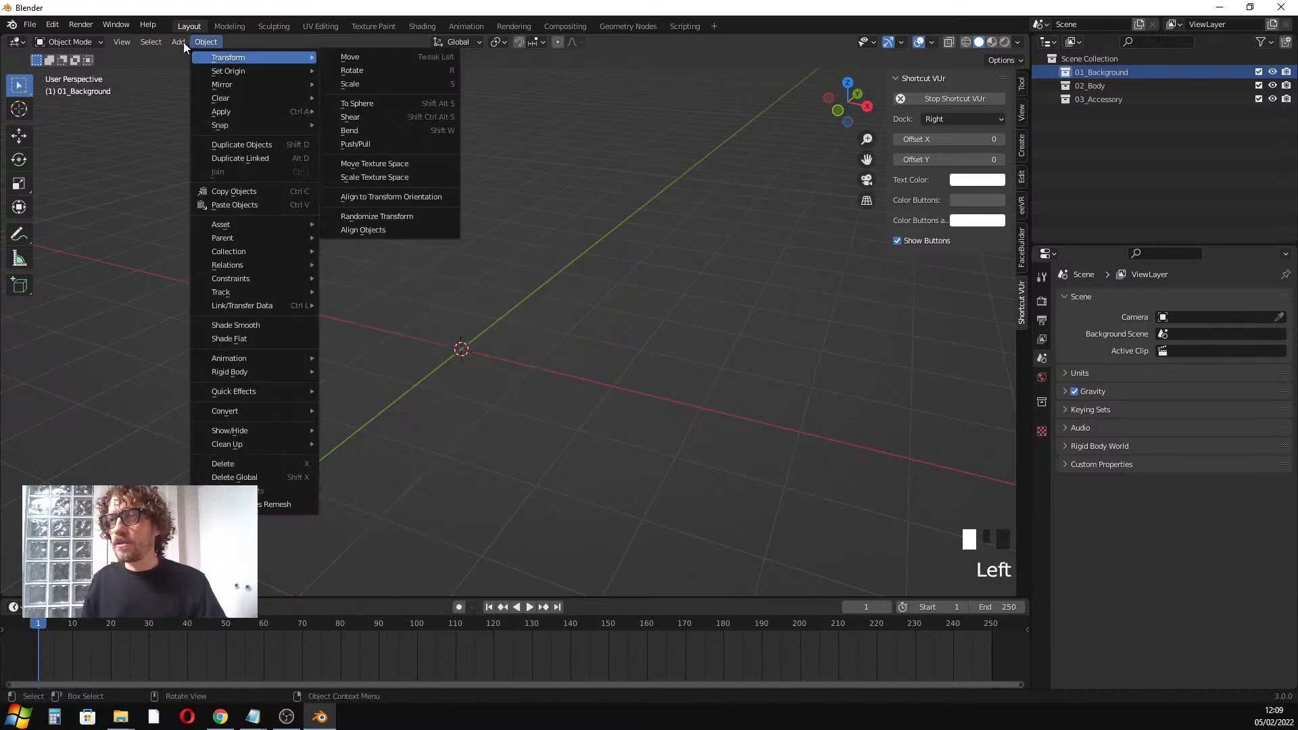
click(180, 41)
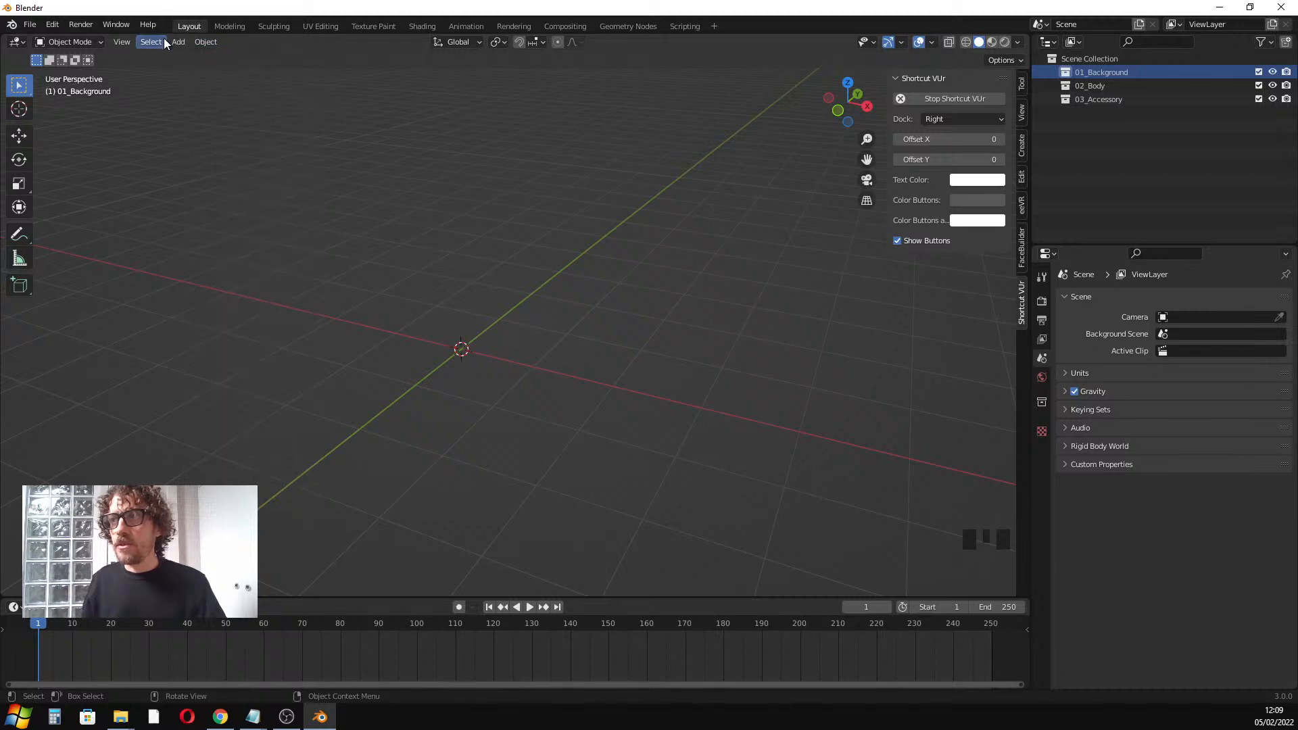
Add a cube mesh at the world origin in the 01_Background collection
key(shift+a)
mouse_move(426, 261)
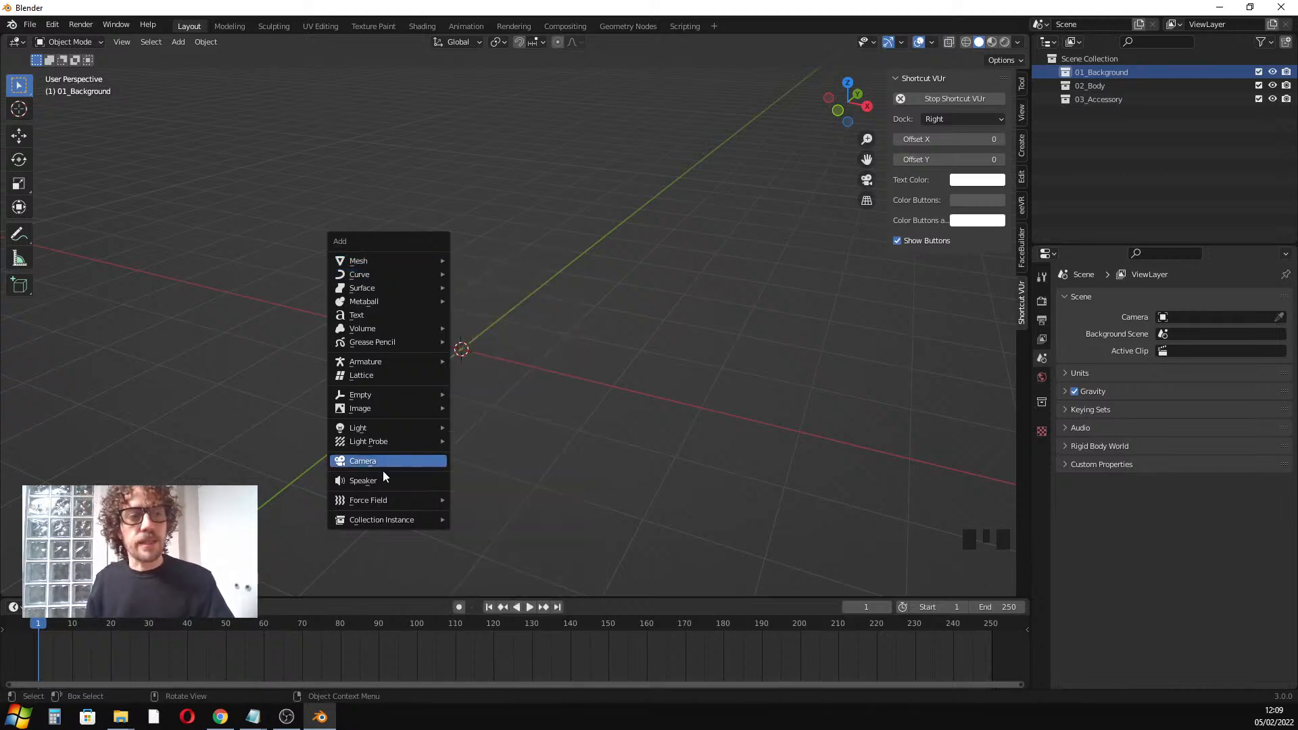
mouse_move(389, 399)
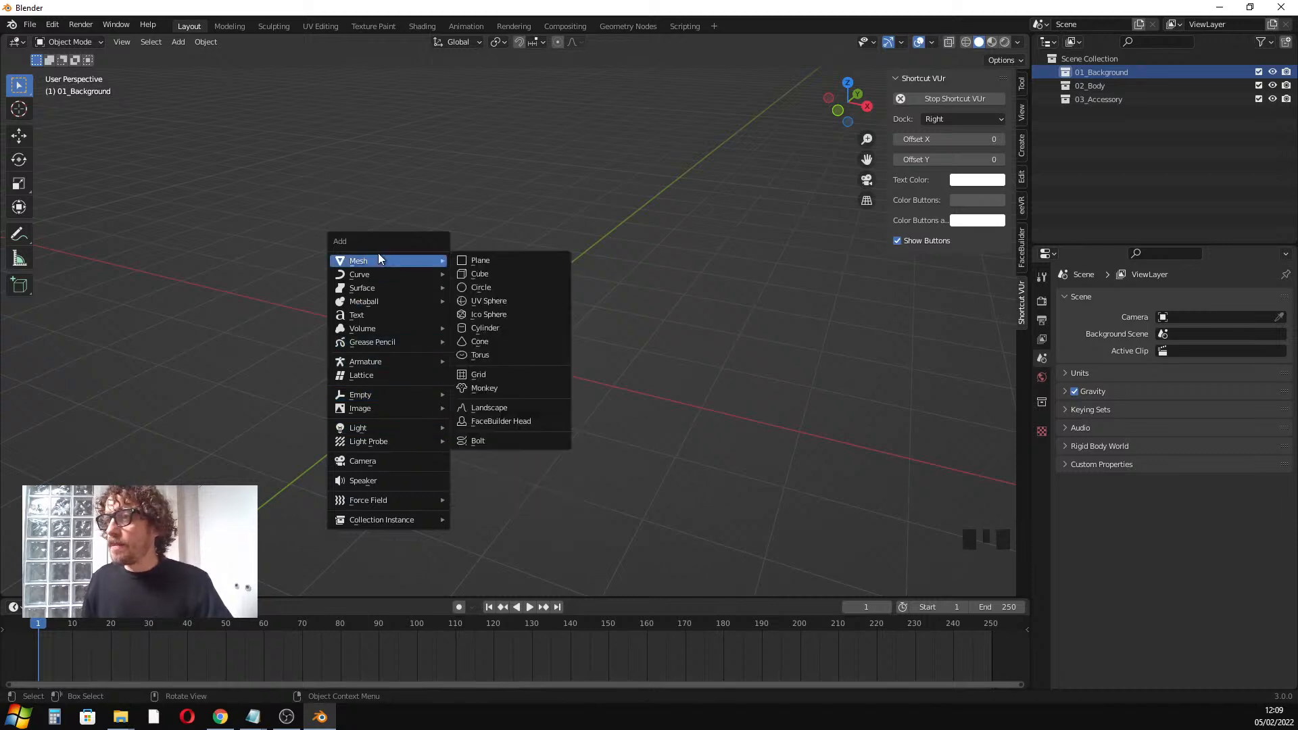
mouse_move(359, 261)
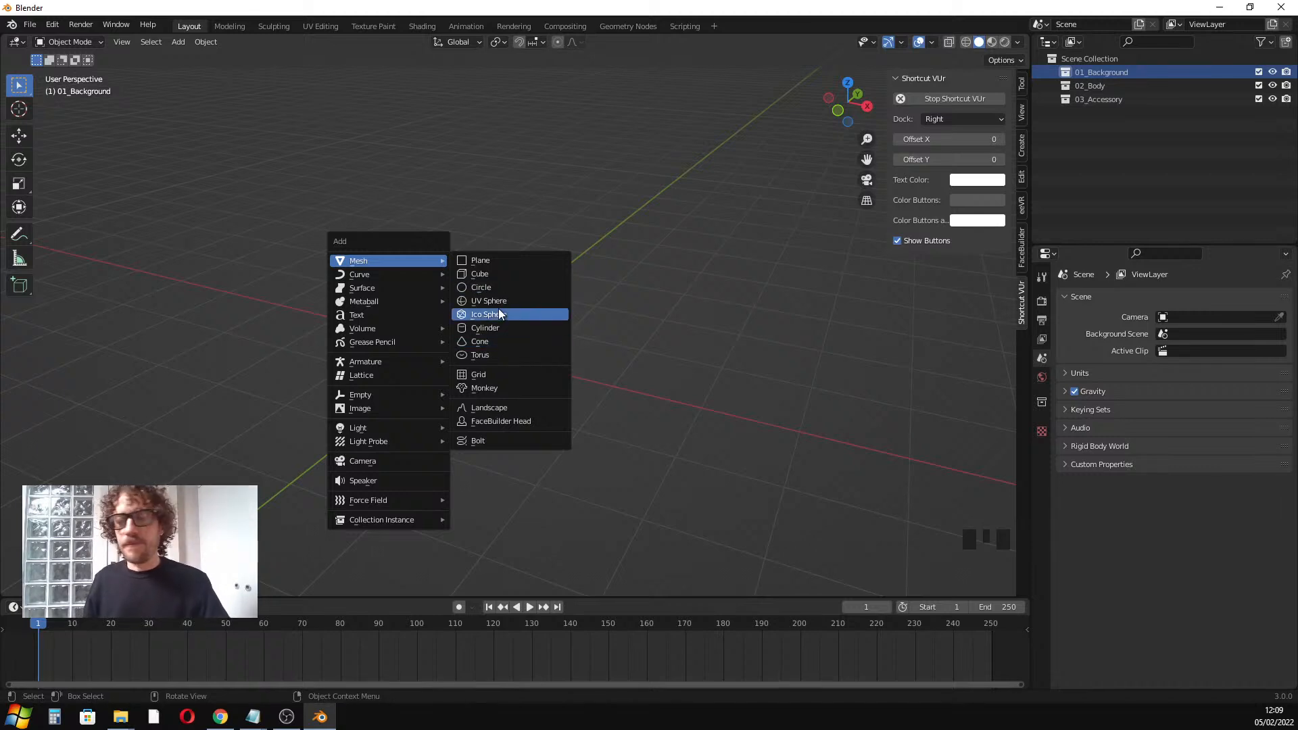
click(489, 271)
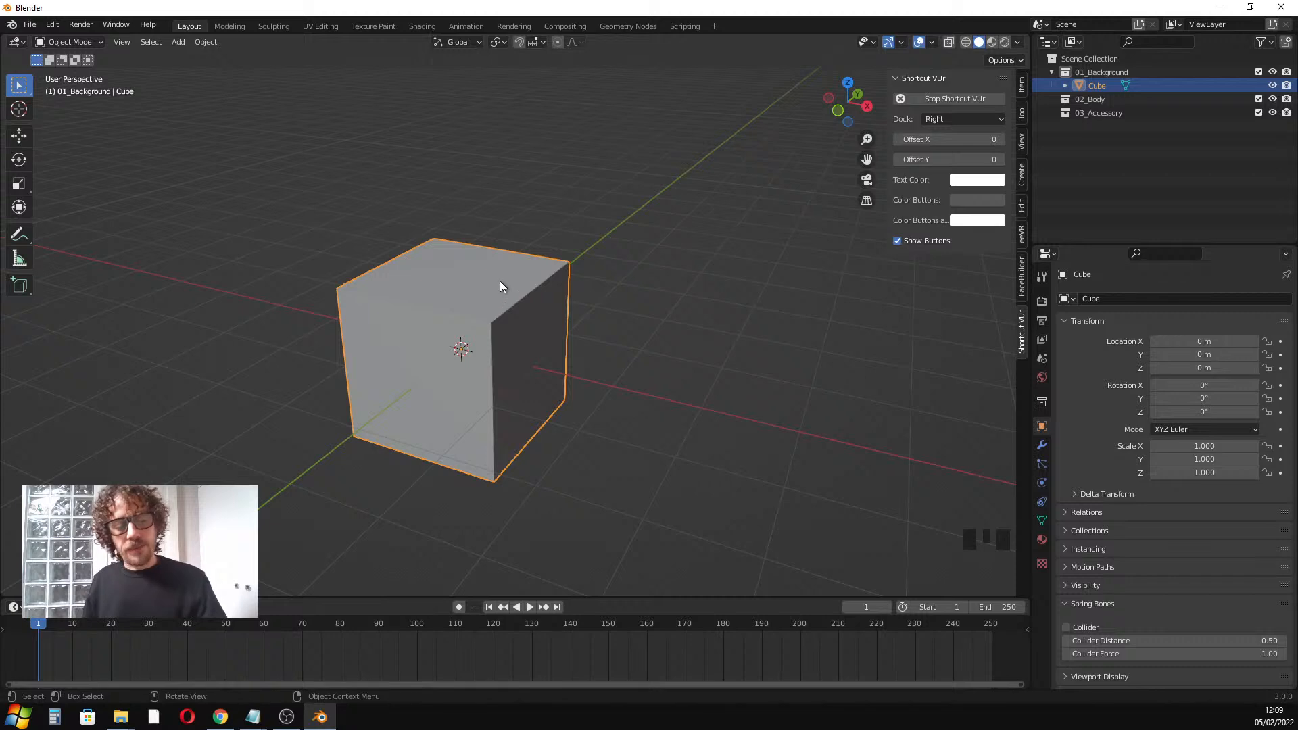
Add a UV sphere to 01_Background and move it clear of the cube, to about X 1.99 m, Y 1.96 m, Z 1.78 m
key(shift+a)
mouse_move(501, 282)
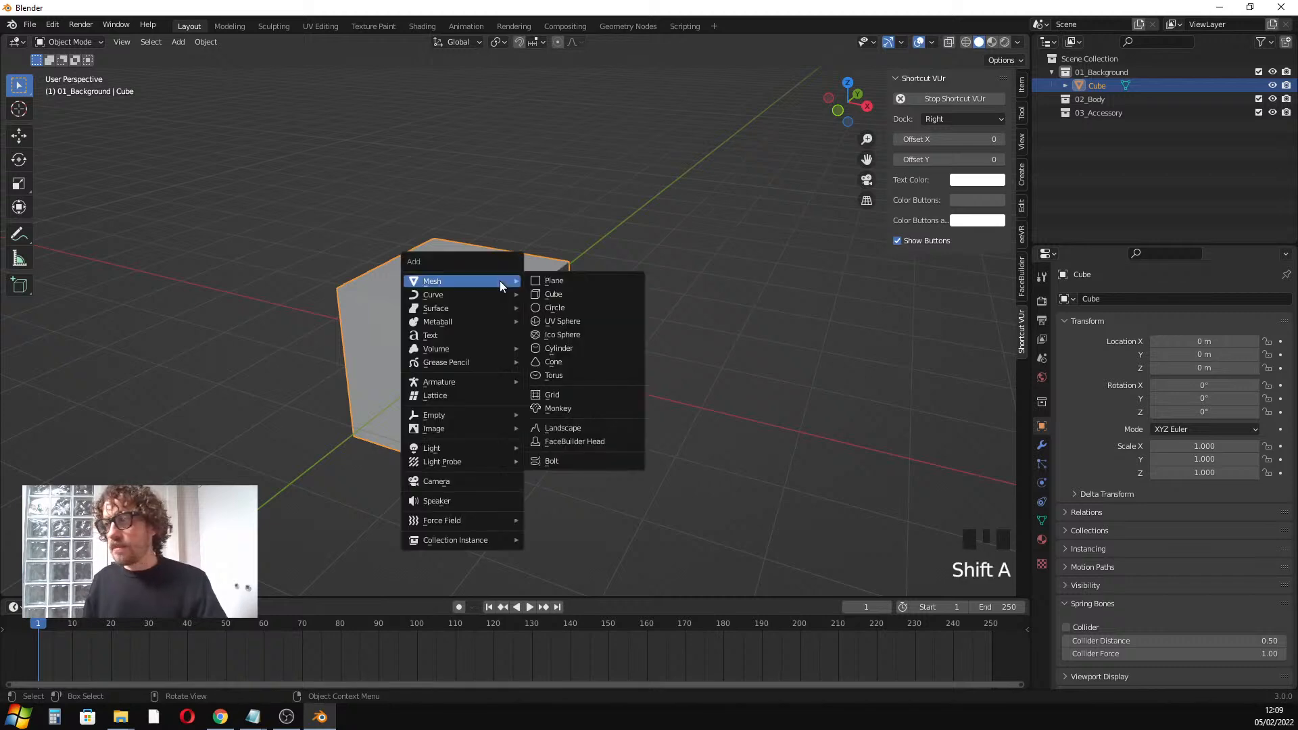
click(565, 322)
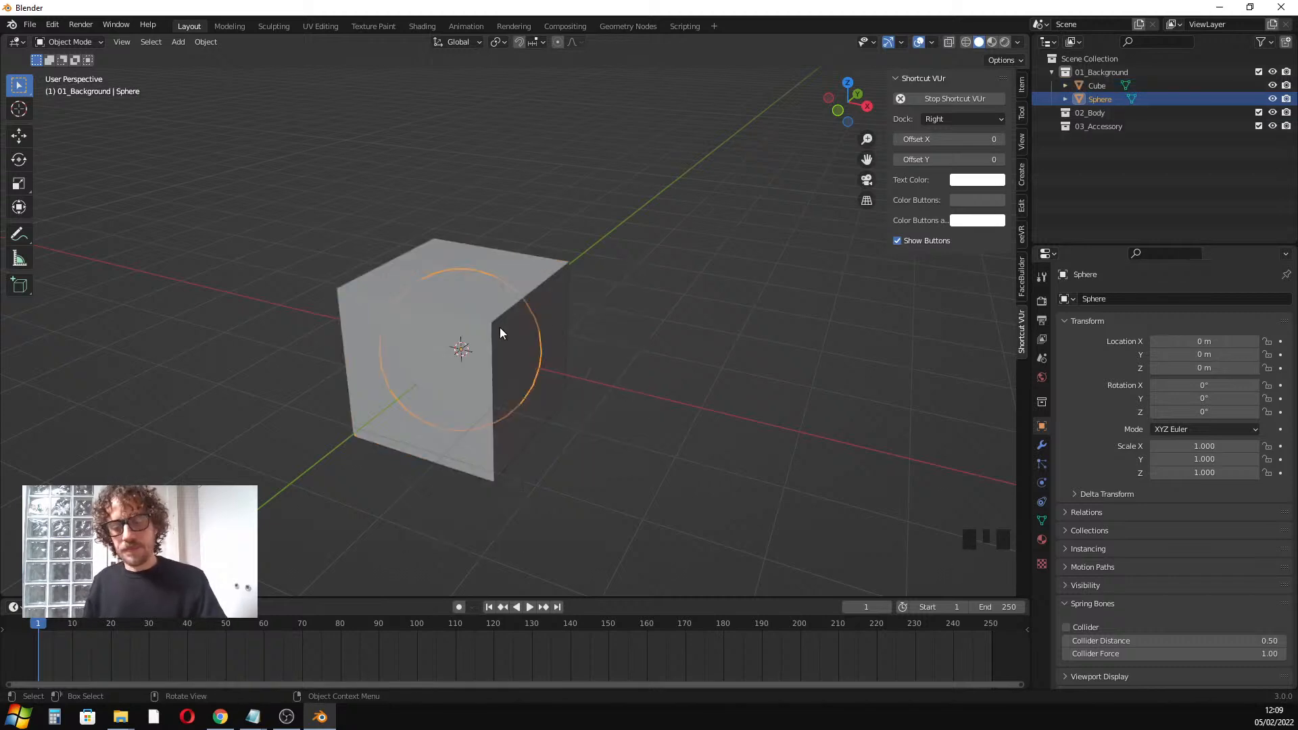
key(g)
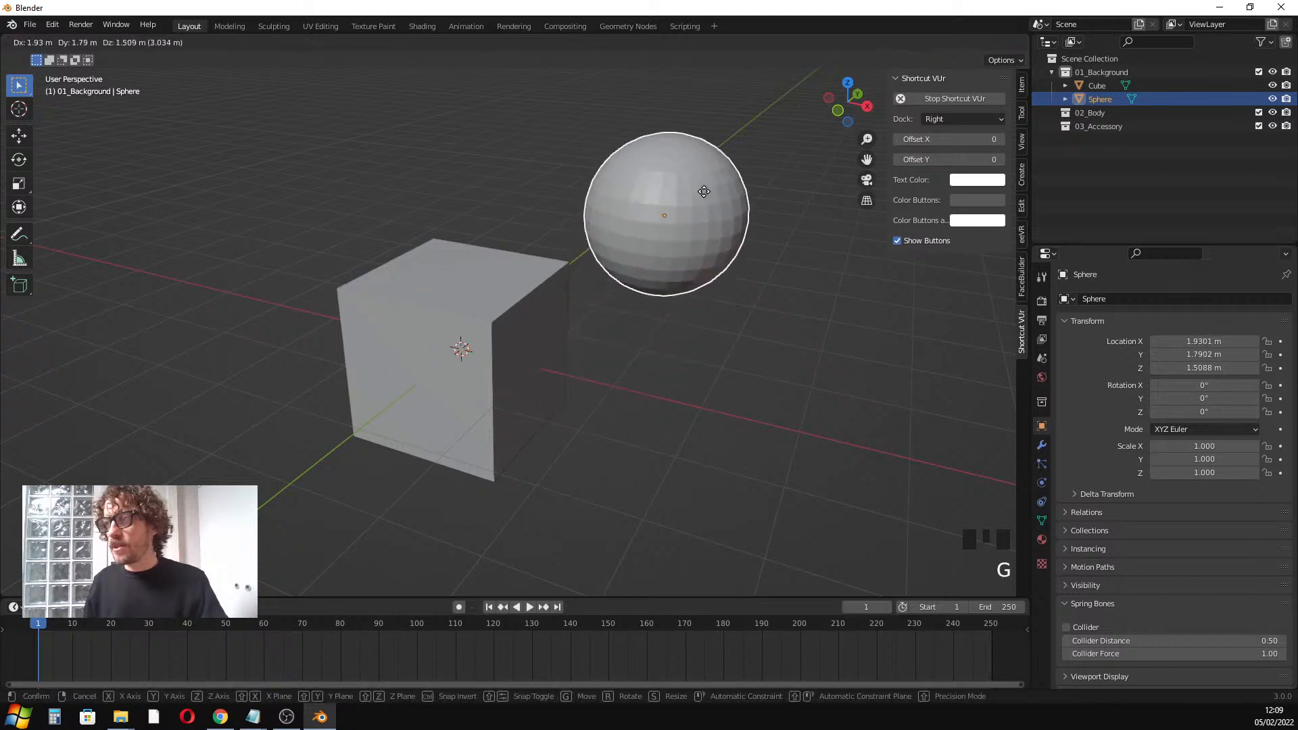
click(714, 167)
Add a torus to 01_Background and move it clear of the cube, to about X -2.94 m, Y -0.52 m, Z 1.87 m
key(shift+a)
mouse_move(380, 234)
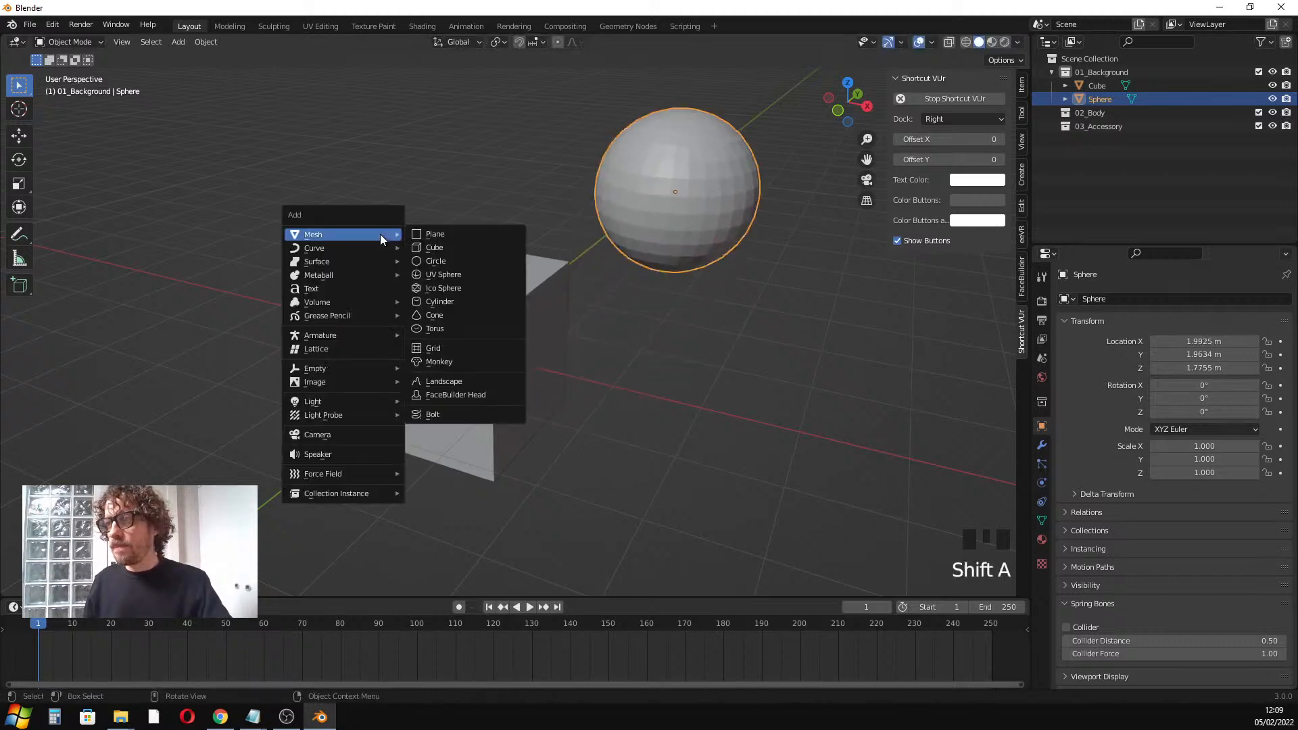
click(428, 330)
key(g)
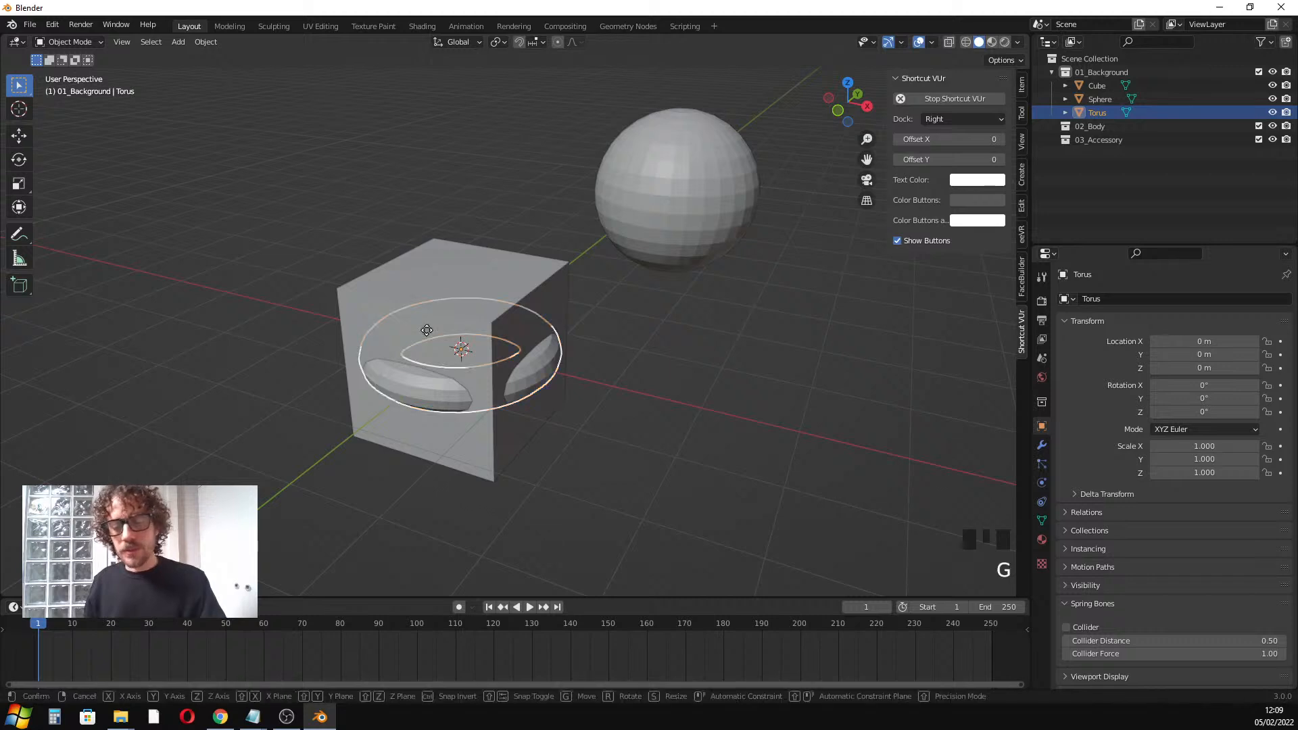
click(199, 166)
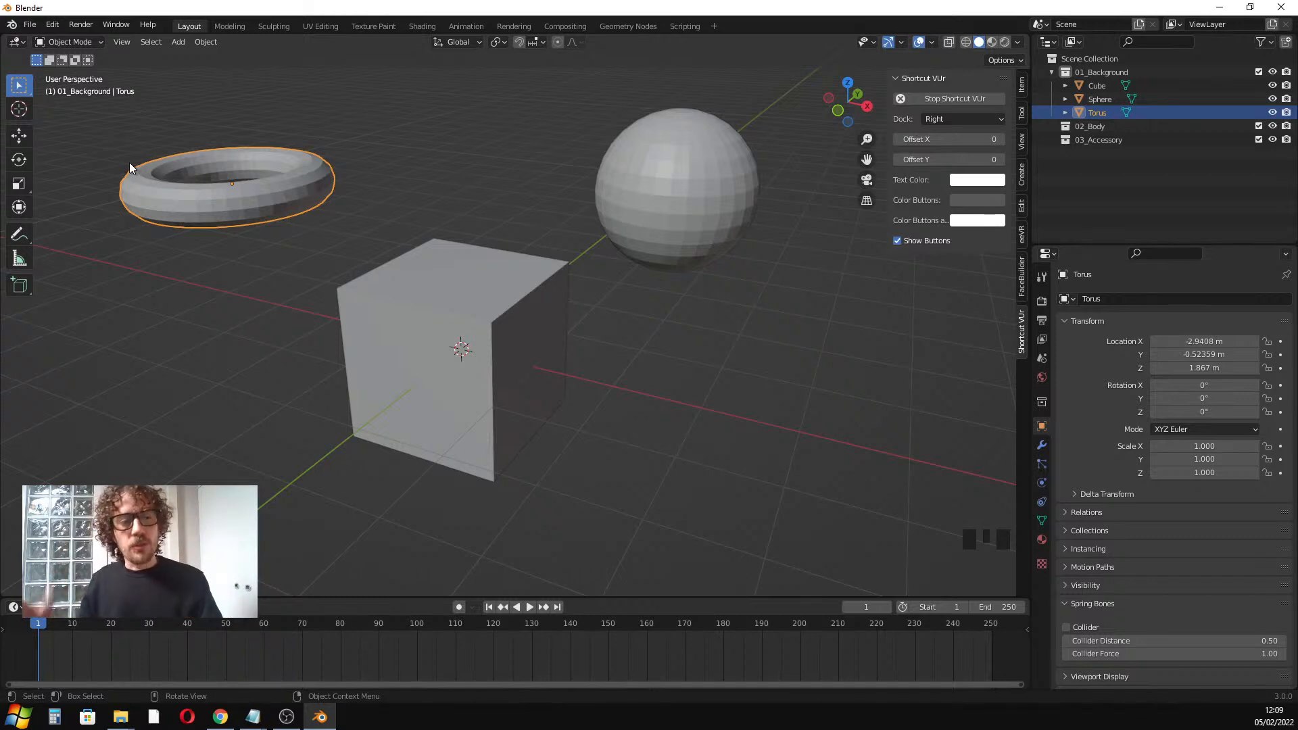
Undo the torus, sphere and cube additions and their moves, back to the empty scene
key(ctrl)
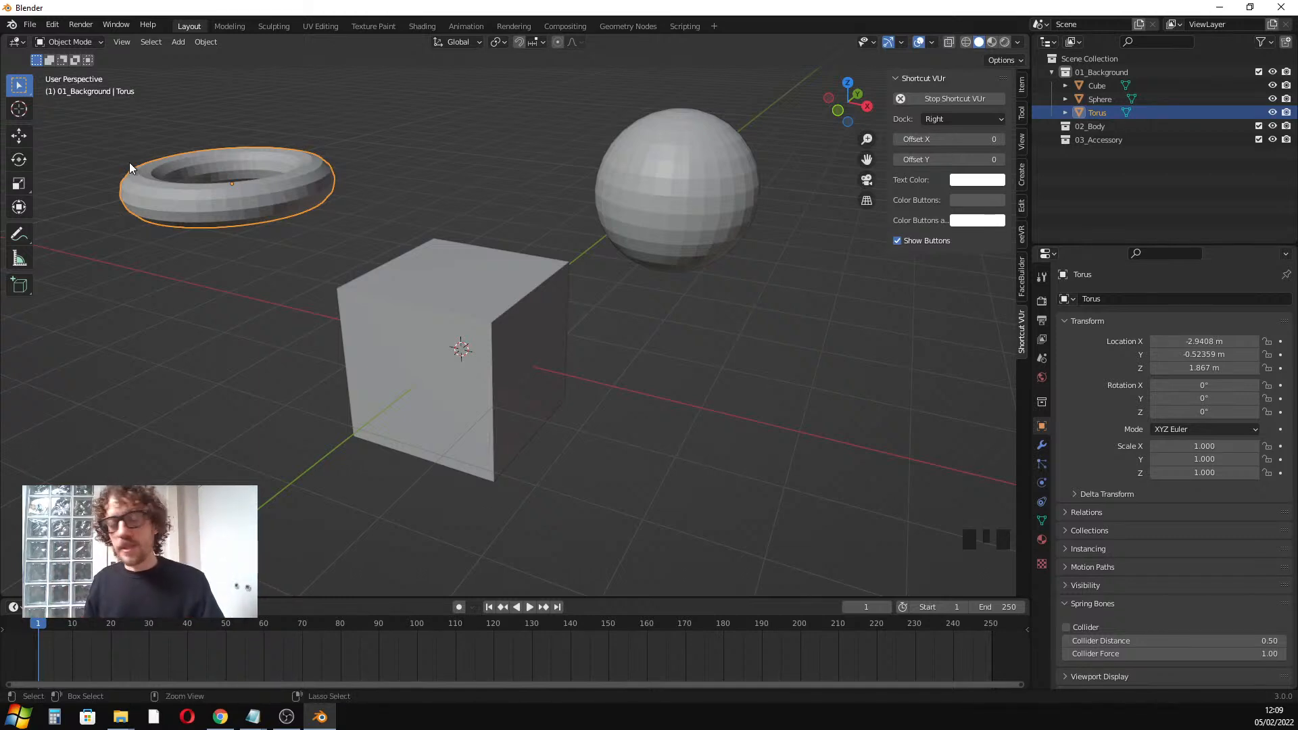
key(ctrl+z)
key(ctrl+z)
key(ctrl+z)
key(ctrl+z)
key(ctrl+z)
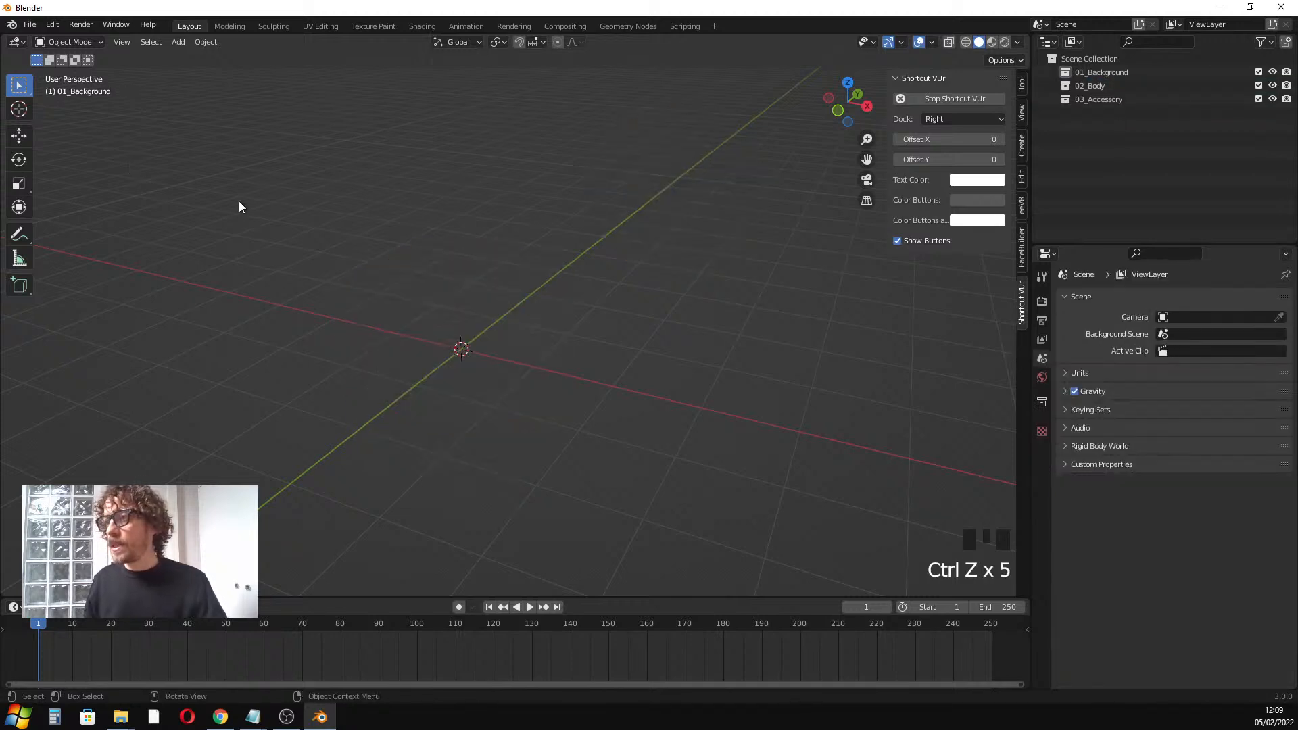
Make 01_Background the active collection and add a plane mesh to it at the world origin
middle_drag(455, 346, 483, 306)
scroll(453, 343, down, 3)
scroll(480, 309, up, 2)
click(1130, 71)
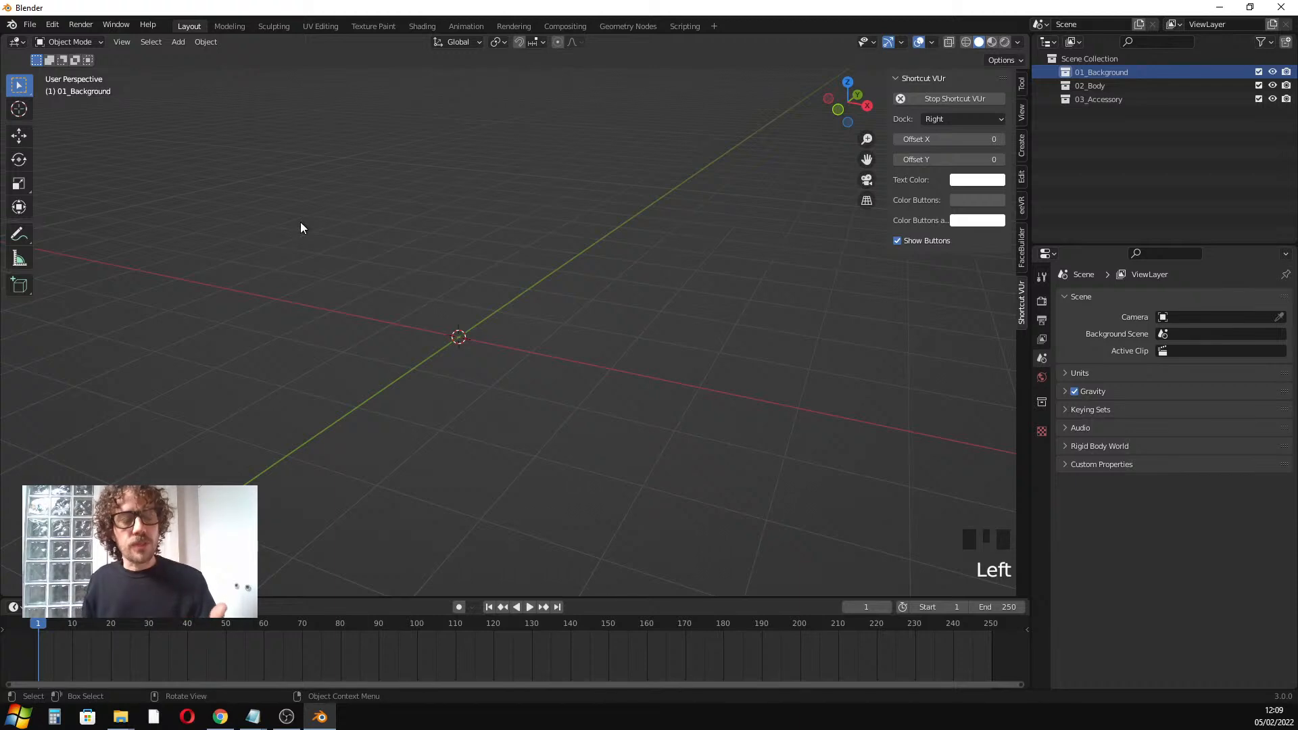
key(shift+a)
mouse_move(301, 223)
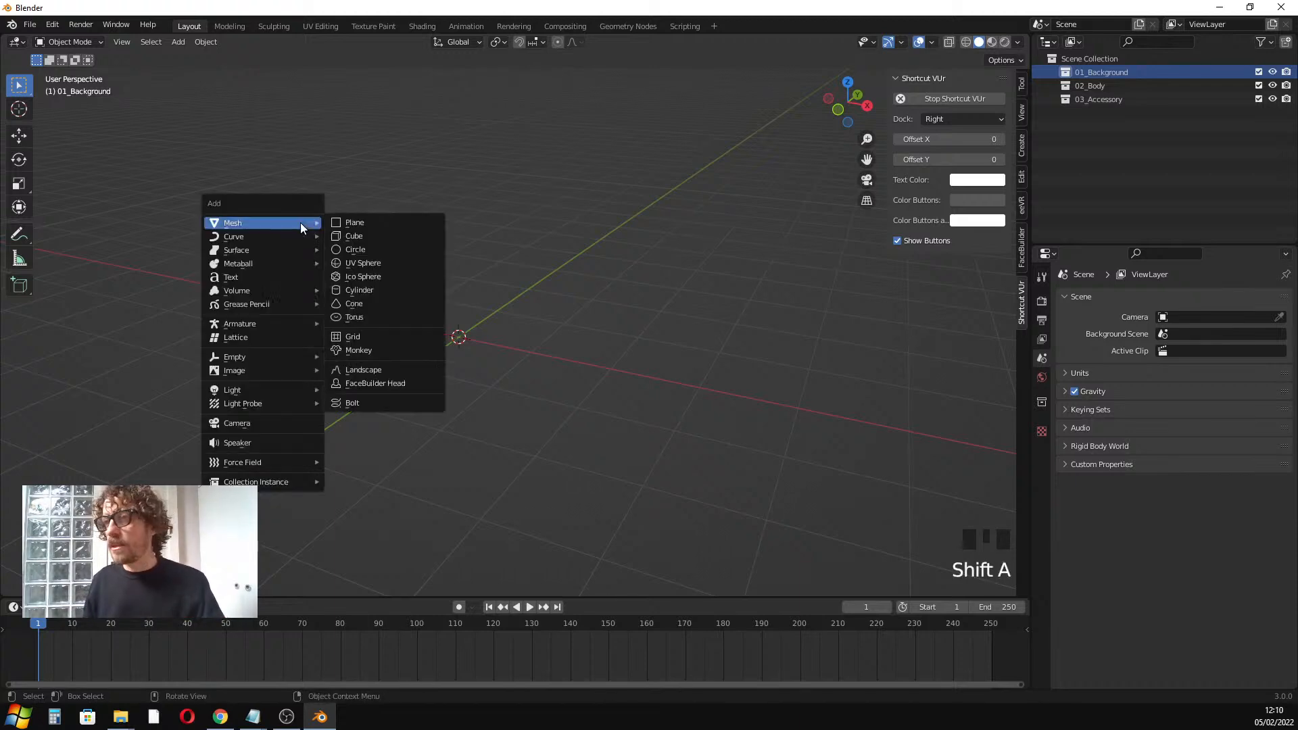
click(395, 222)
middle_drag(462, 323, 527, 330)
scroll(527, 315, up, 2)
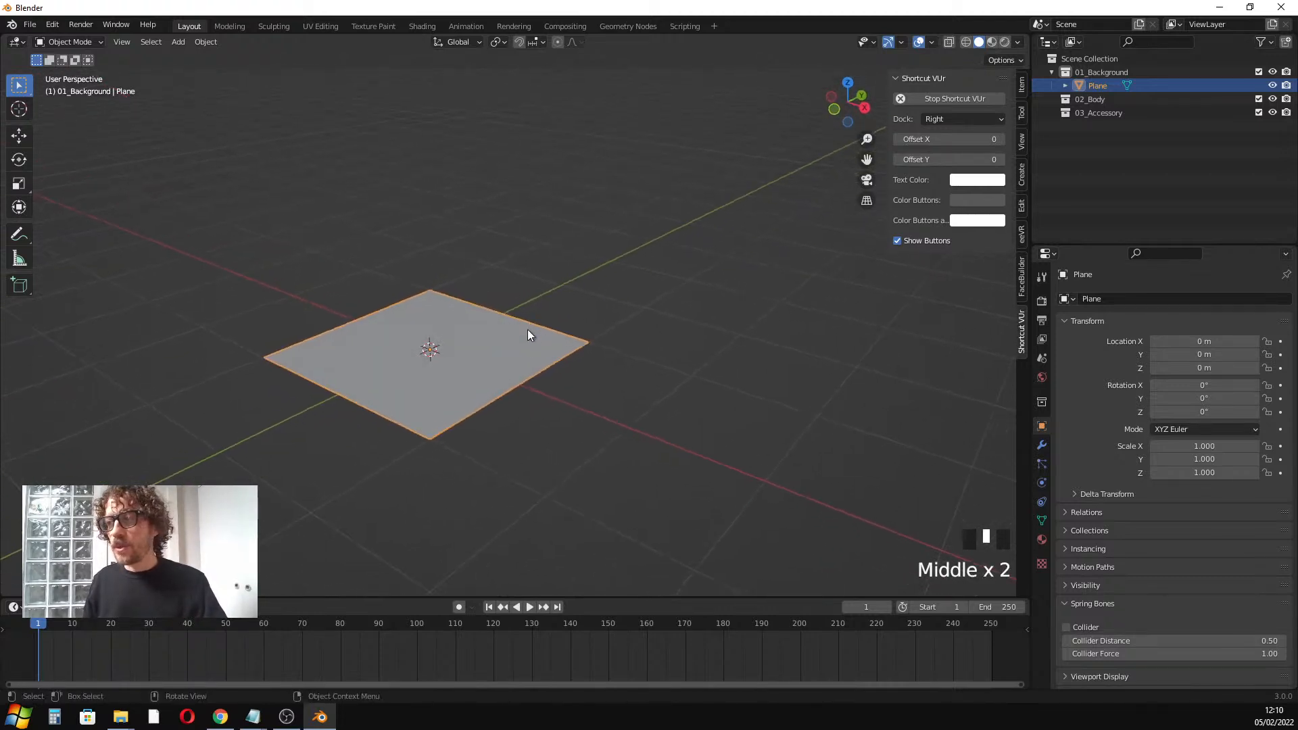
mouse_move(533, 376)
middle_down()
mouse_move(554, 324)
mouse_move(536, 372)
mouse_move(527, 354)
mouse_move(579, 330)
mouse_move(568, 351)
mouse_move(454, 348)
mouse_move(523, 379)
middle_up()
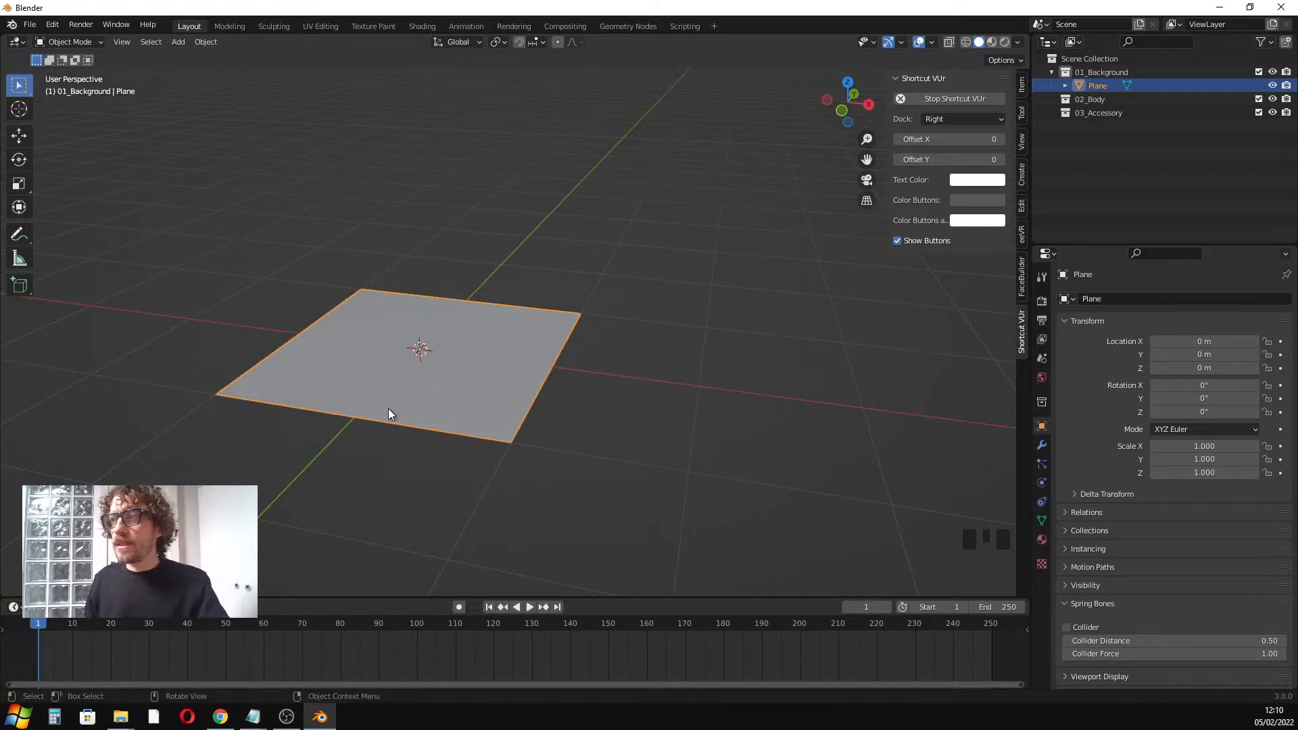
Show the Z axis guide line in the 3D viewport's overlays
click(933, 43)
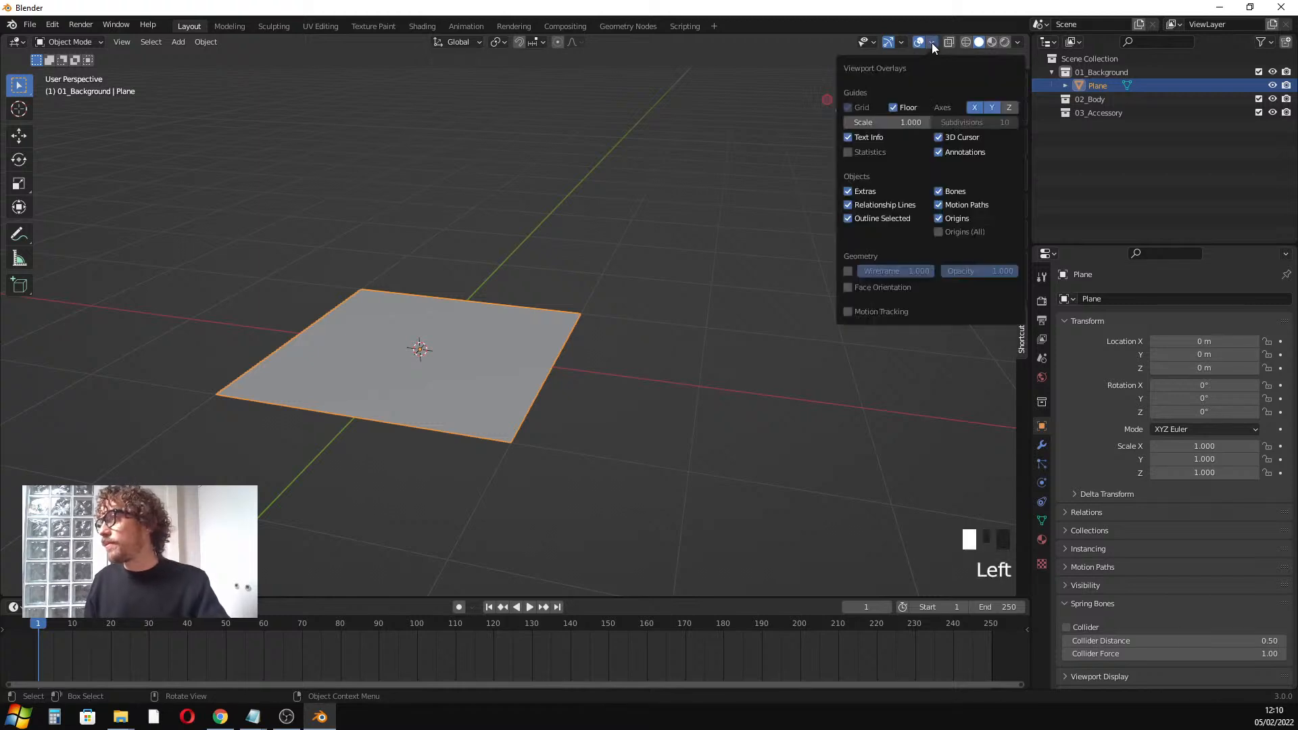
click(1009, 107)
middle_drag(409, 224, 466, 238)
Hide the Z axis guide line in the viewport overlays, leaving only the X and Y axes
click(1019, 42)
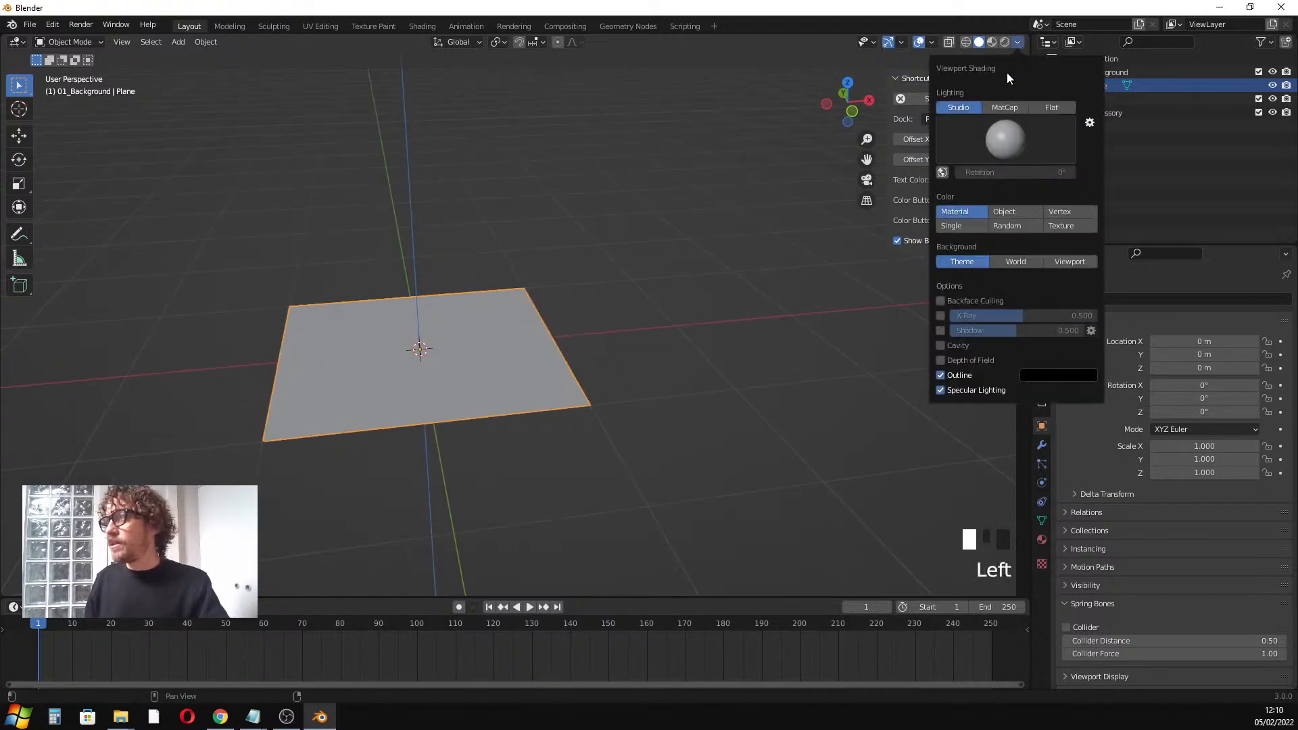
click(983, 42)
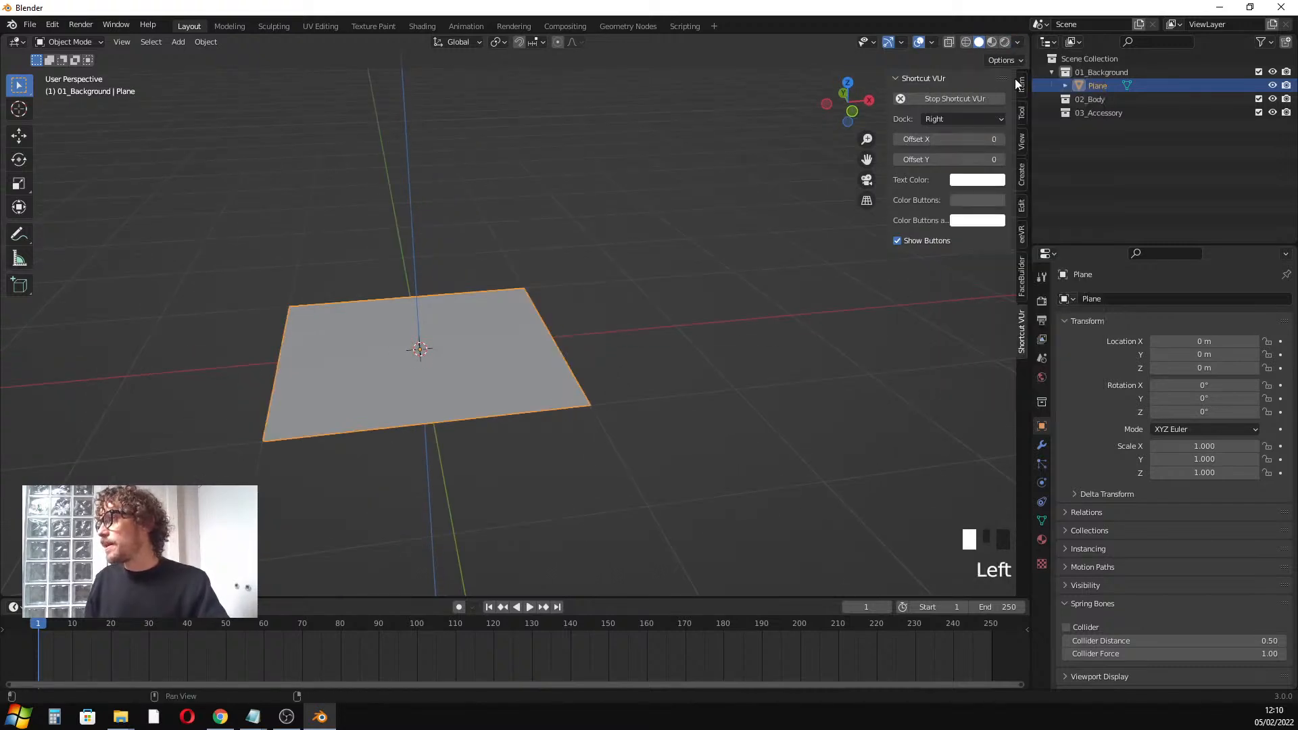
click(1018, 44)
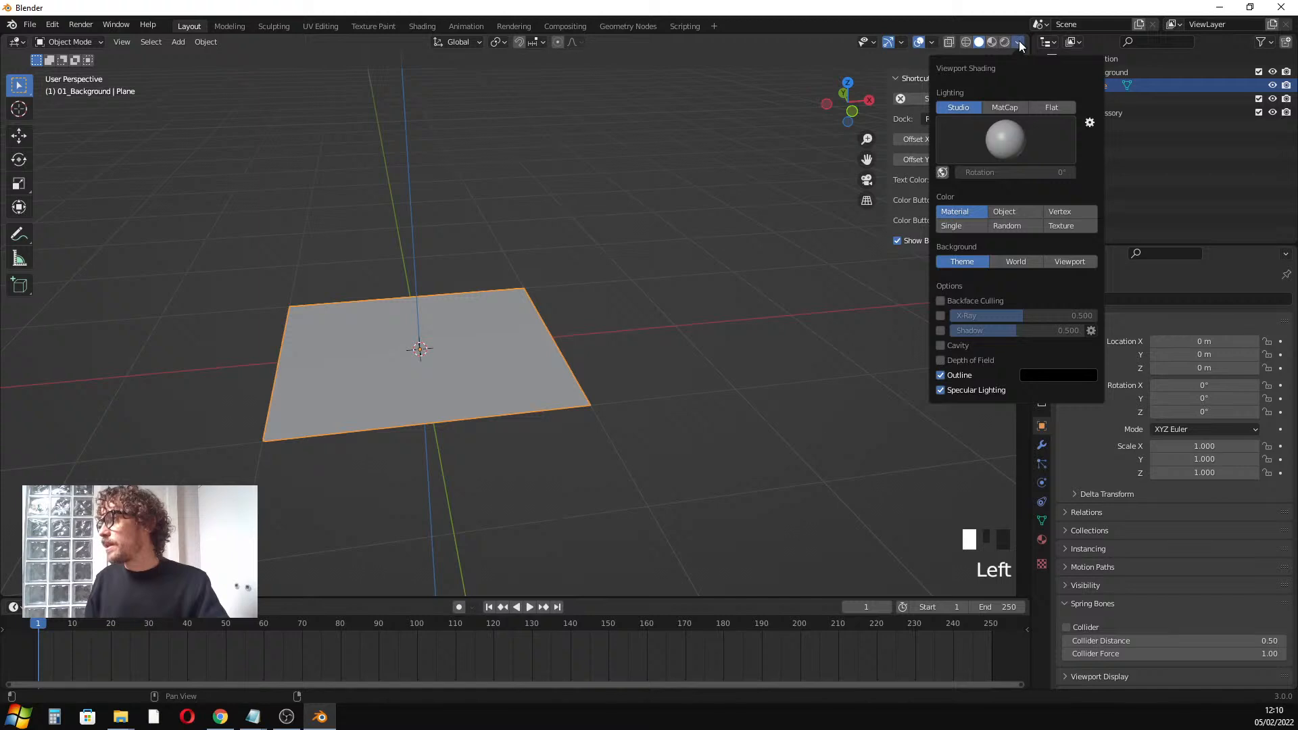
click(932, 42)
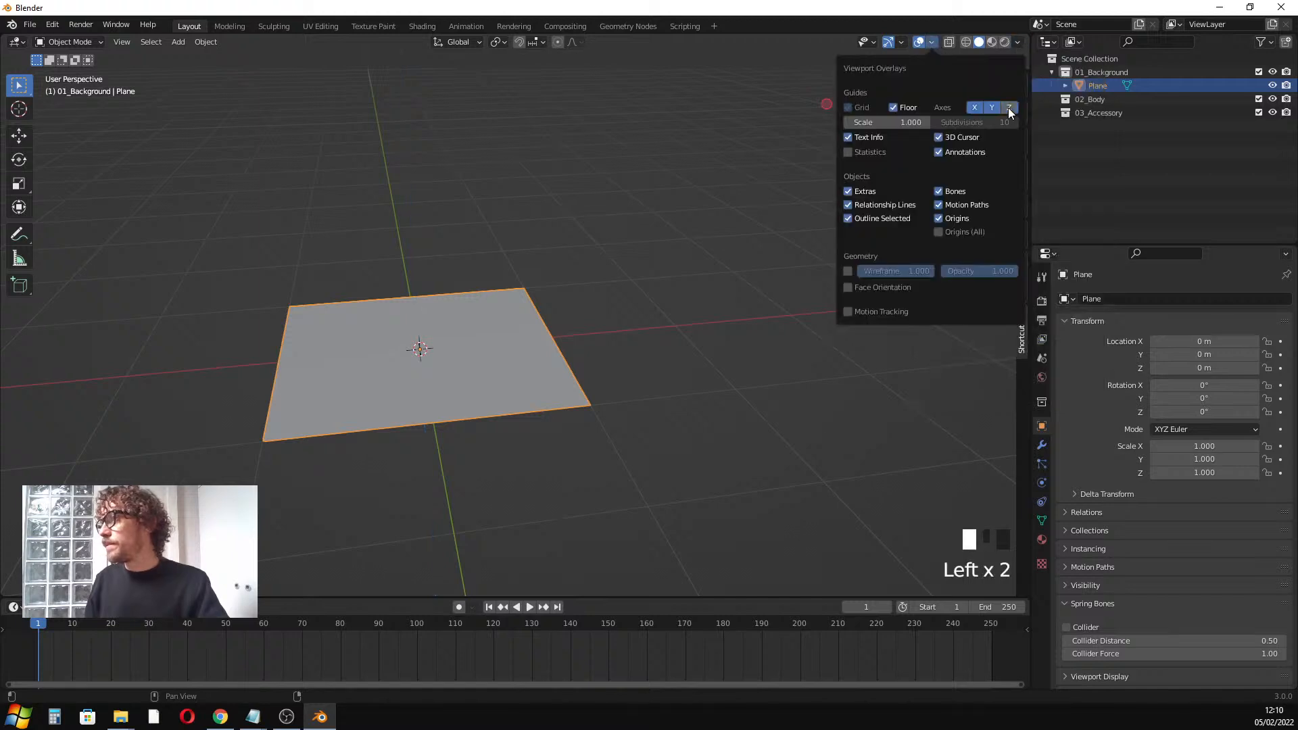
middle_drag(357, 252, 395, 275)
scroll(348, 257, up, 2)
click(19, 136)
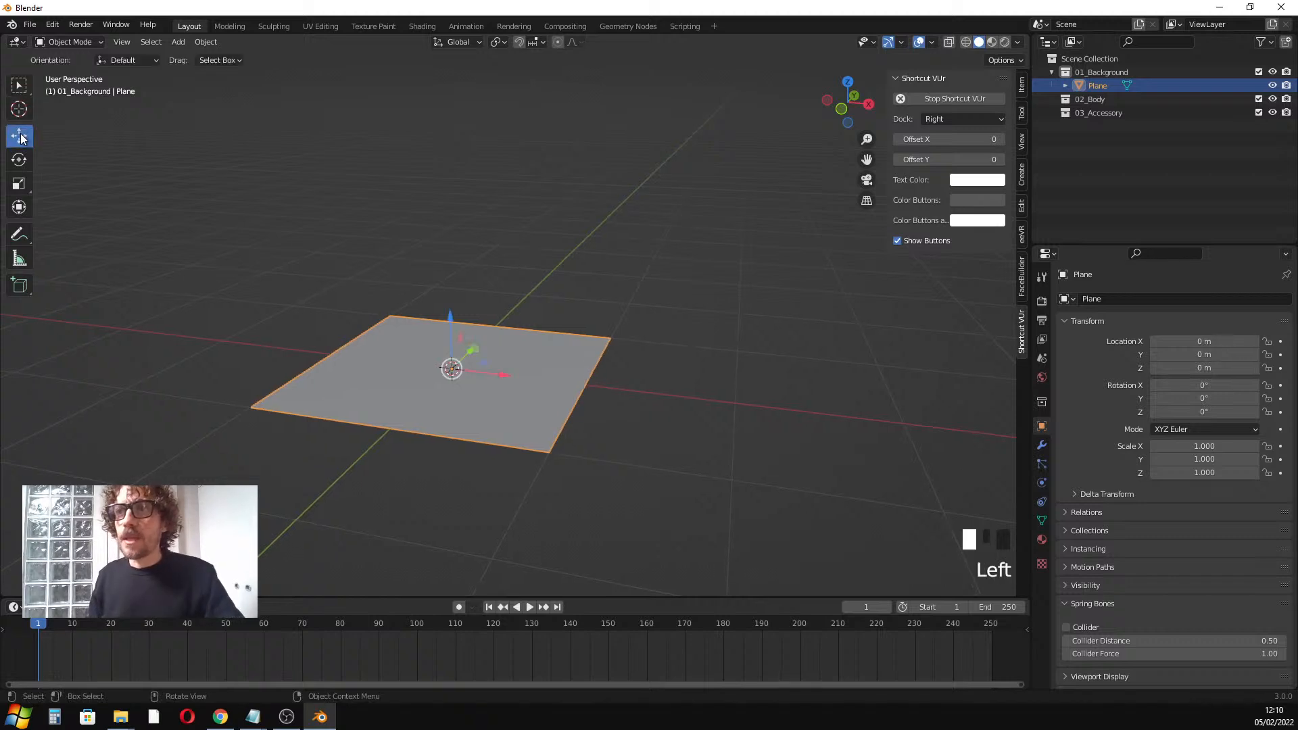
click(21, 163)
click(20, 162)
click(20, 162)
click(19, 136)
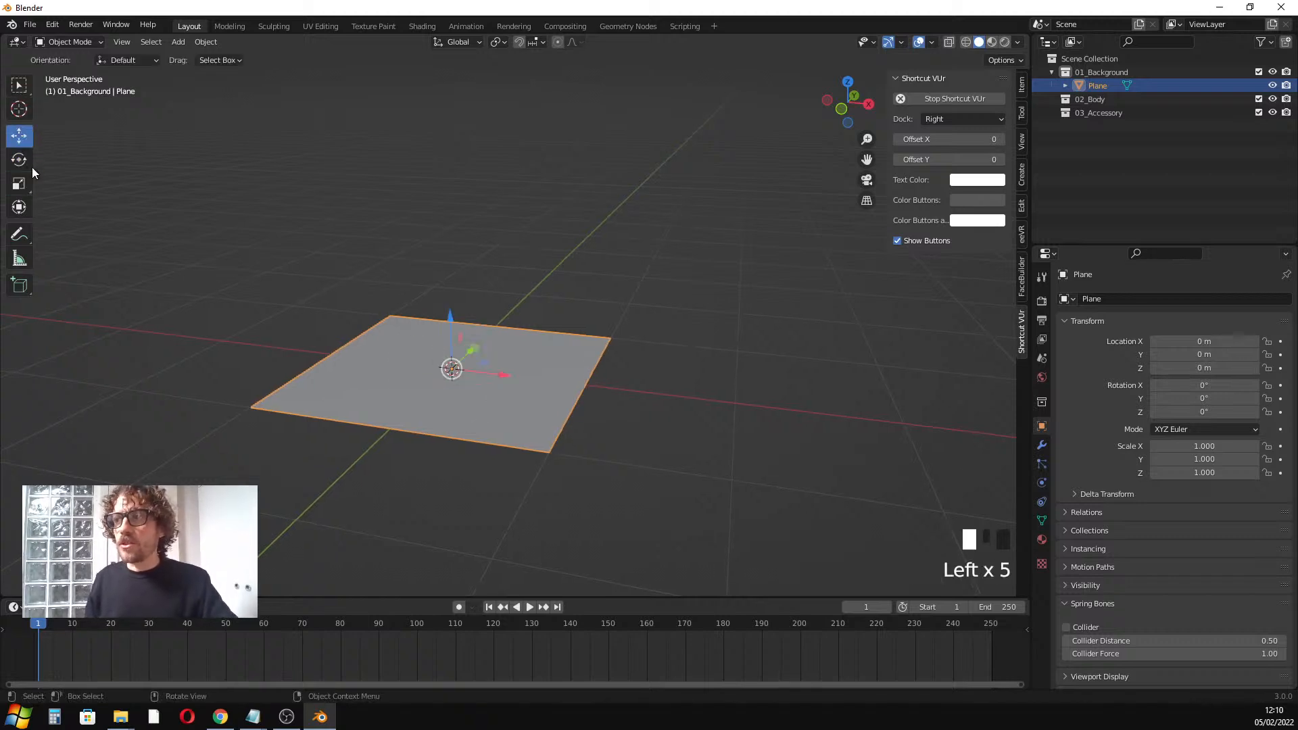
click(20, 162)
click(20, 163)
Move the plane straight up along the Z axis to about 0.37 m with the Move tool
click(19, 136)
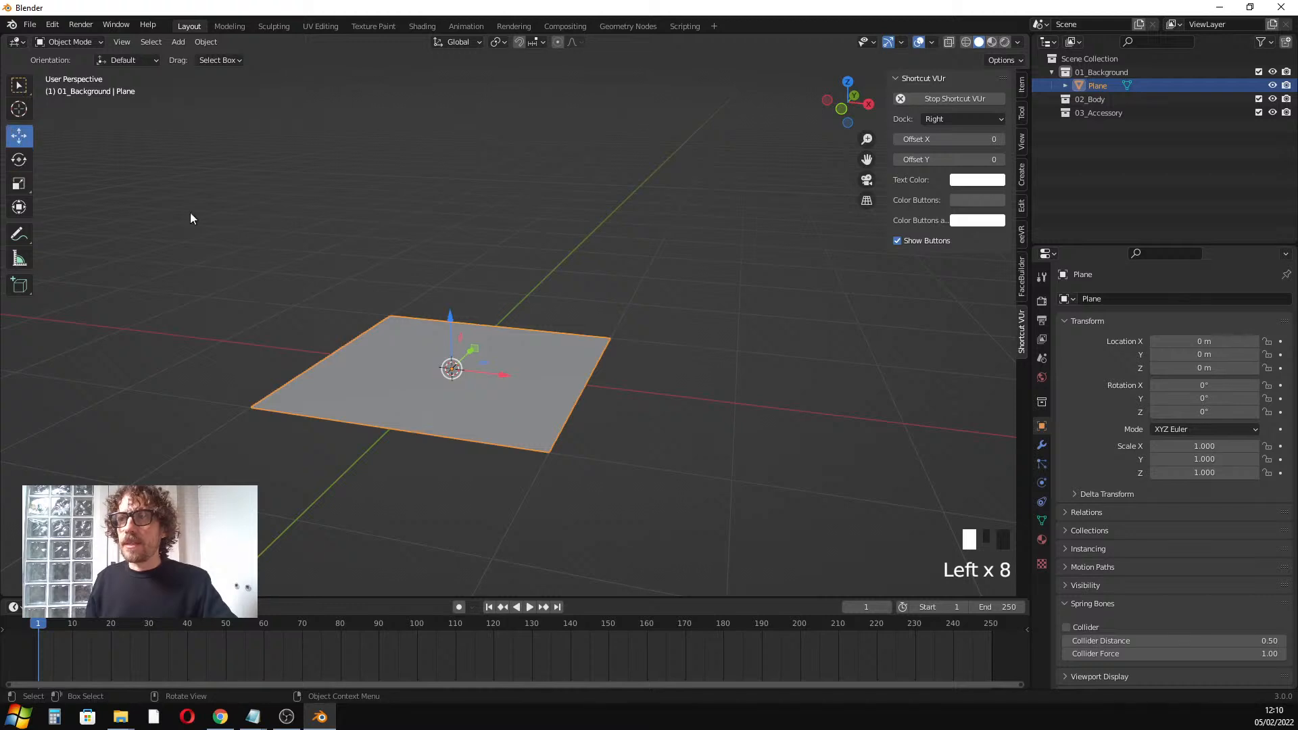
middle_drag(386, 321, 478, 350)
scroll(445, 322, up, 2)
scroll(450, 325, down, 1)
scroll(452, 347, up, 2)
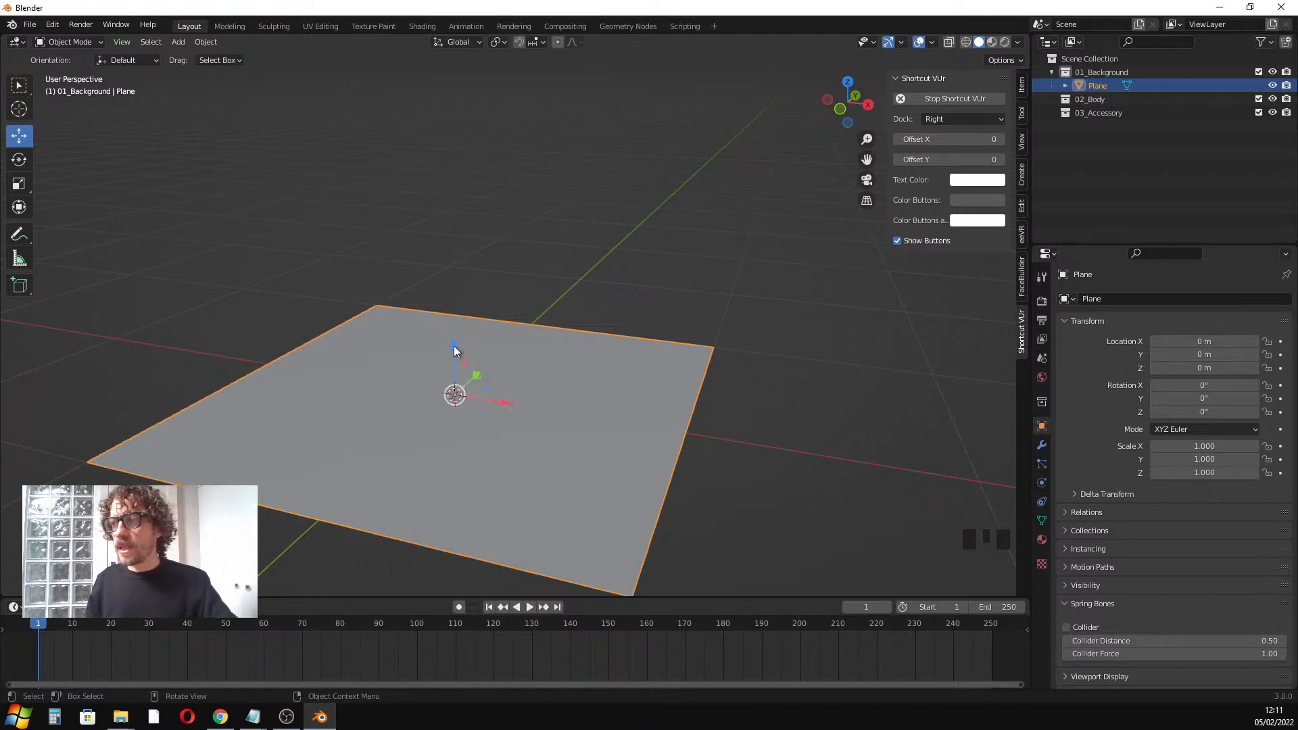
drag(453, 346, 486, 270)
Try rotating the plane freely about the X axis to about -305° with the Rotate tool, and undo the rotation
middle_drag(485, 270, 250, 250)
scroll(452, 310, down, 4)
scroll(452, 309, up, 2)
click(19, 160)
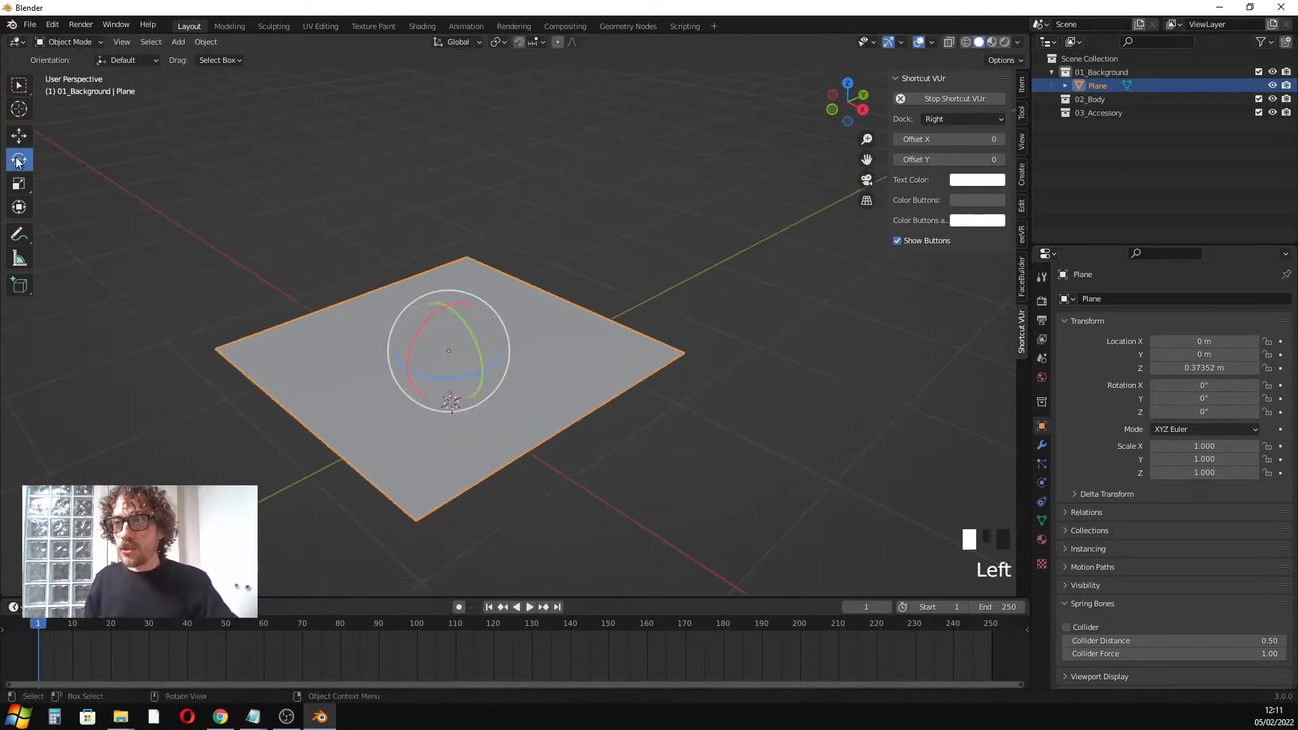
drag(439, 307, 570, 274)
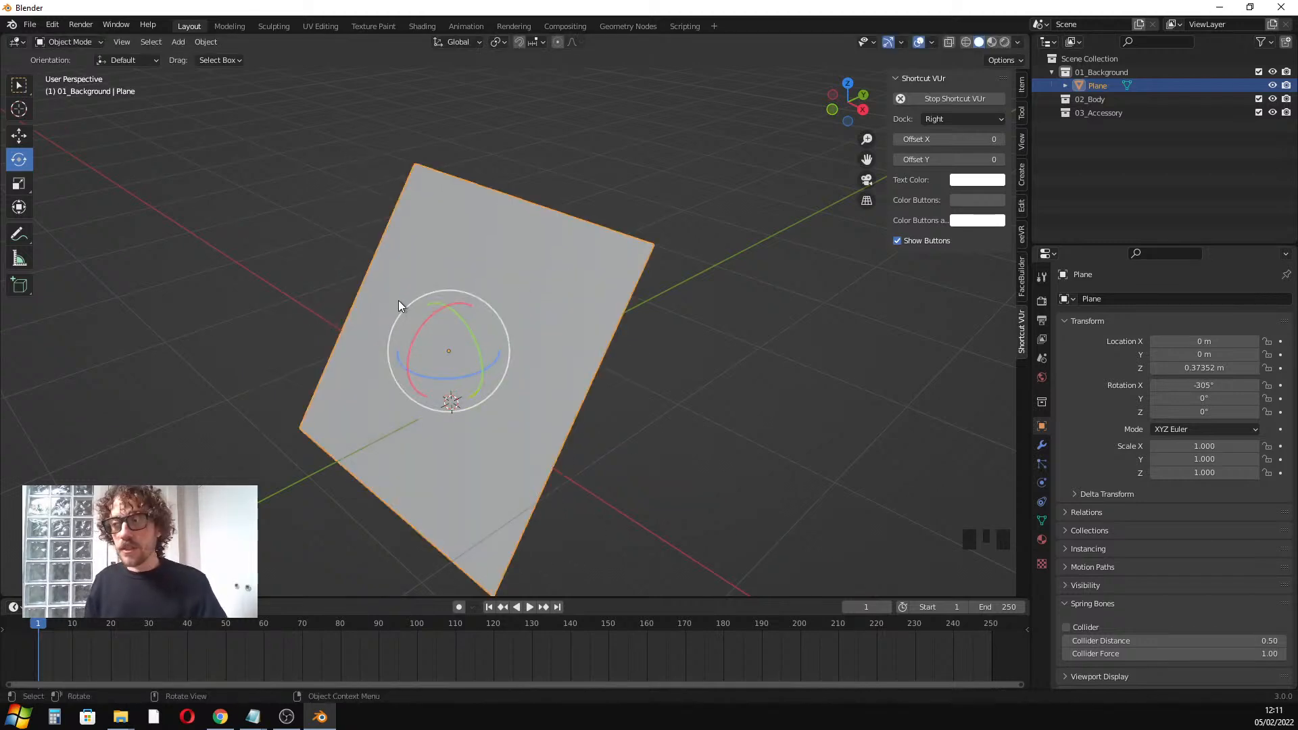
middle_drag(399, 300, 453, 293)
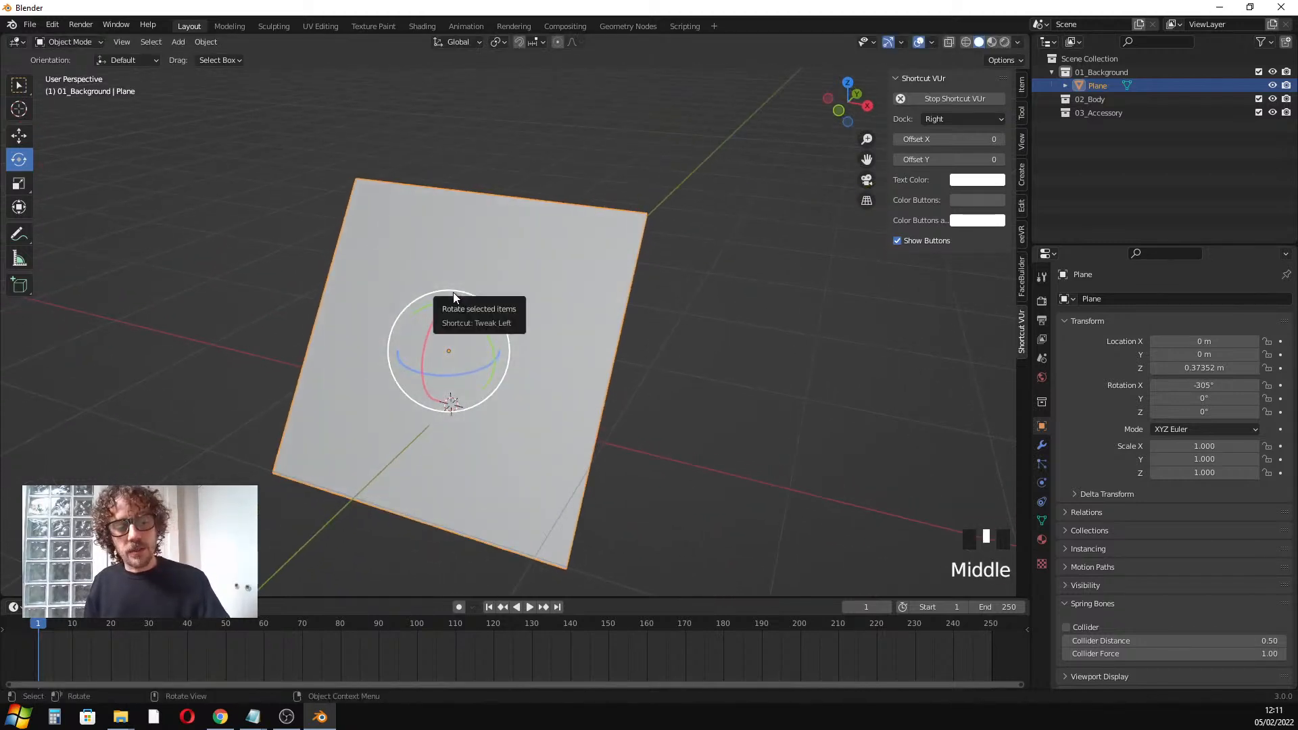
key(ctrl+z)
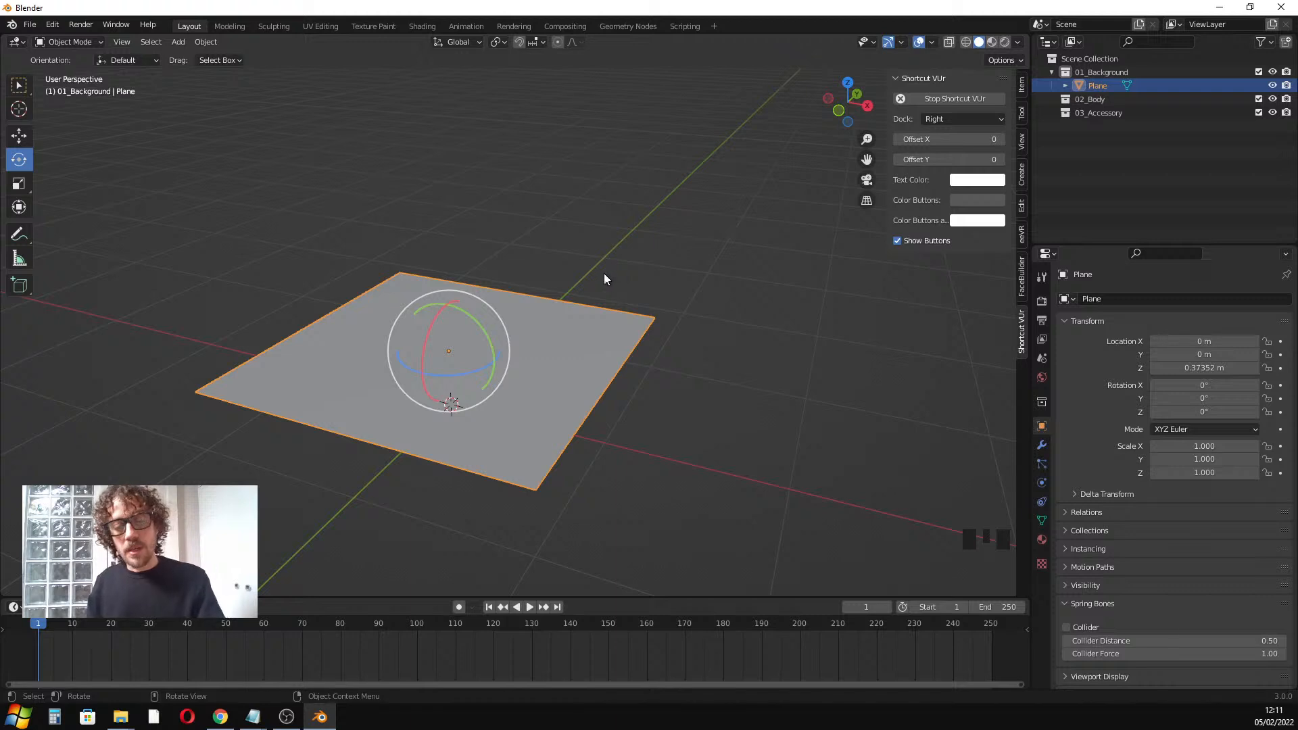
Rotate the plane exactly 90° about the global X axis and check it from the front view
key(r)
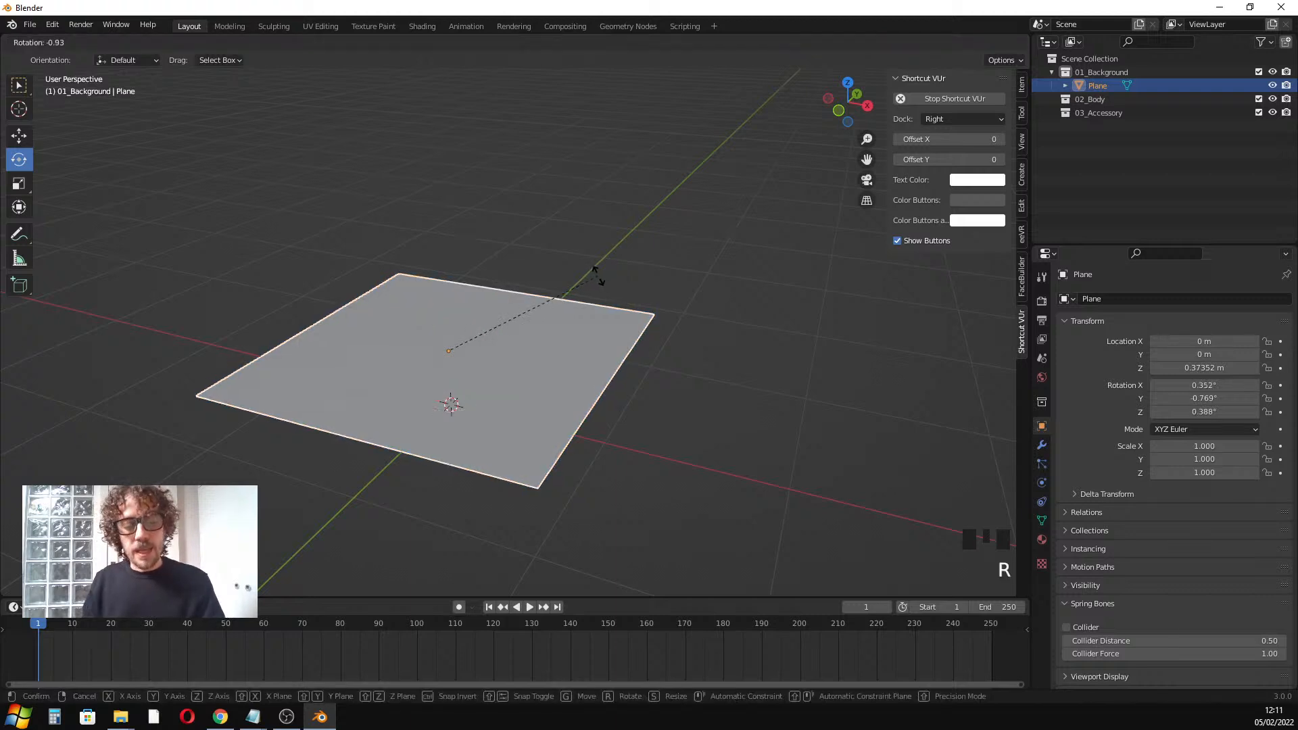
text(x)
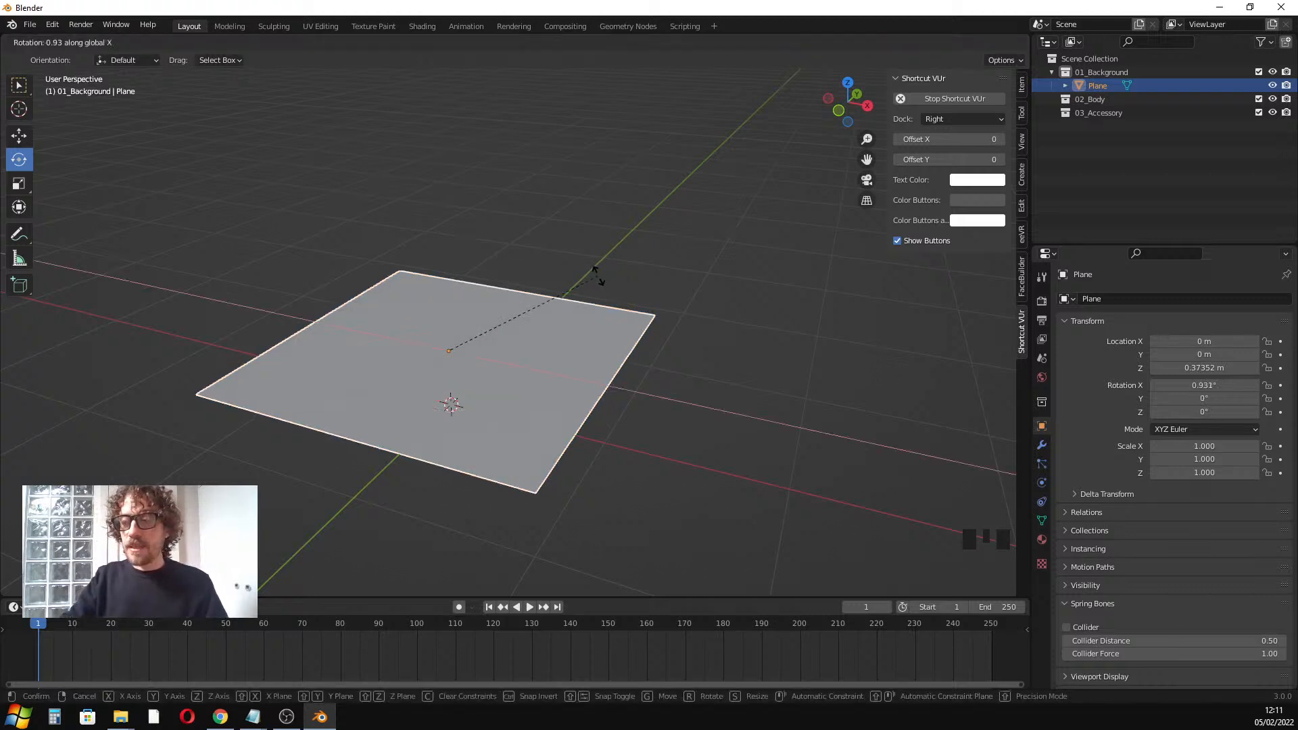
text(90)
key(Return)
middle_drag(586, 272, 474, 341)
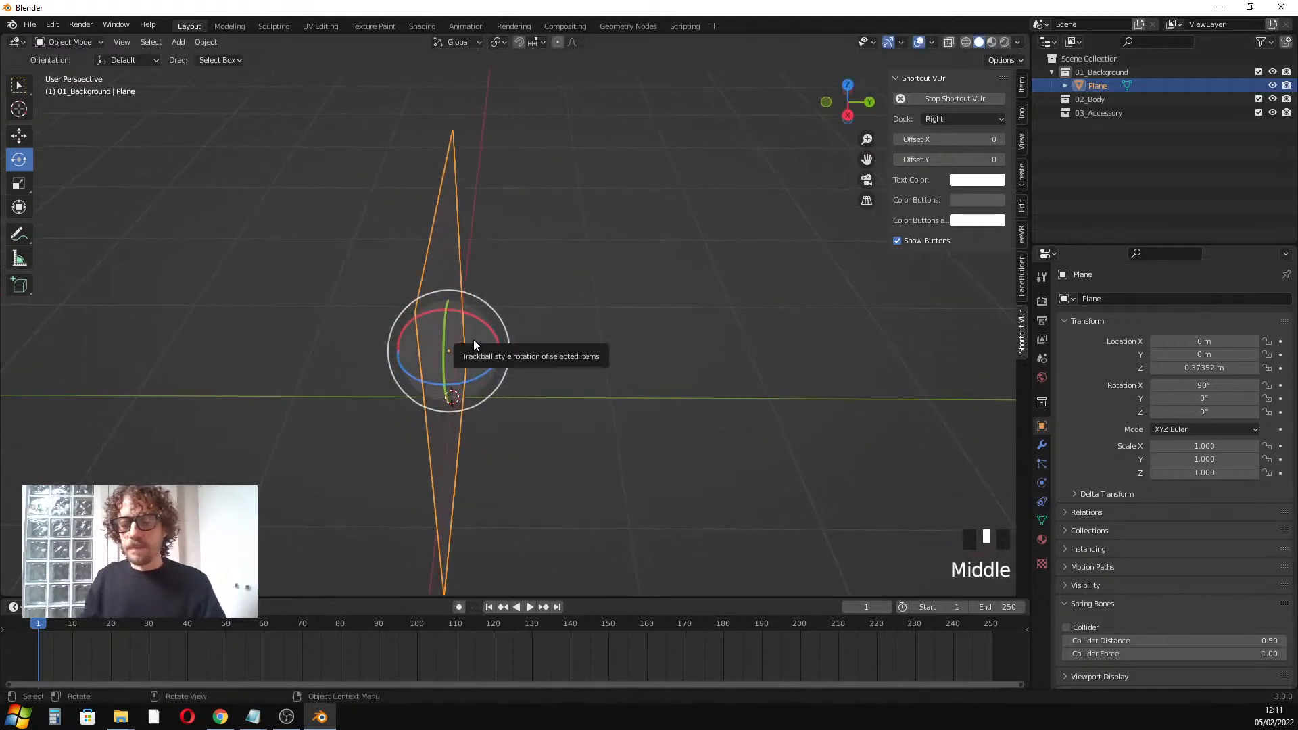
scroll(366, 335, down, 2)
key(KP_1)
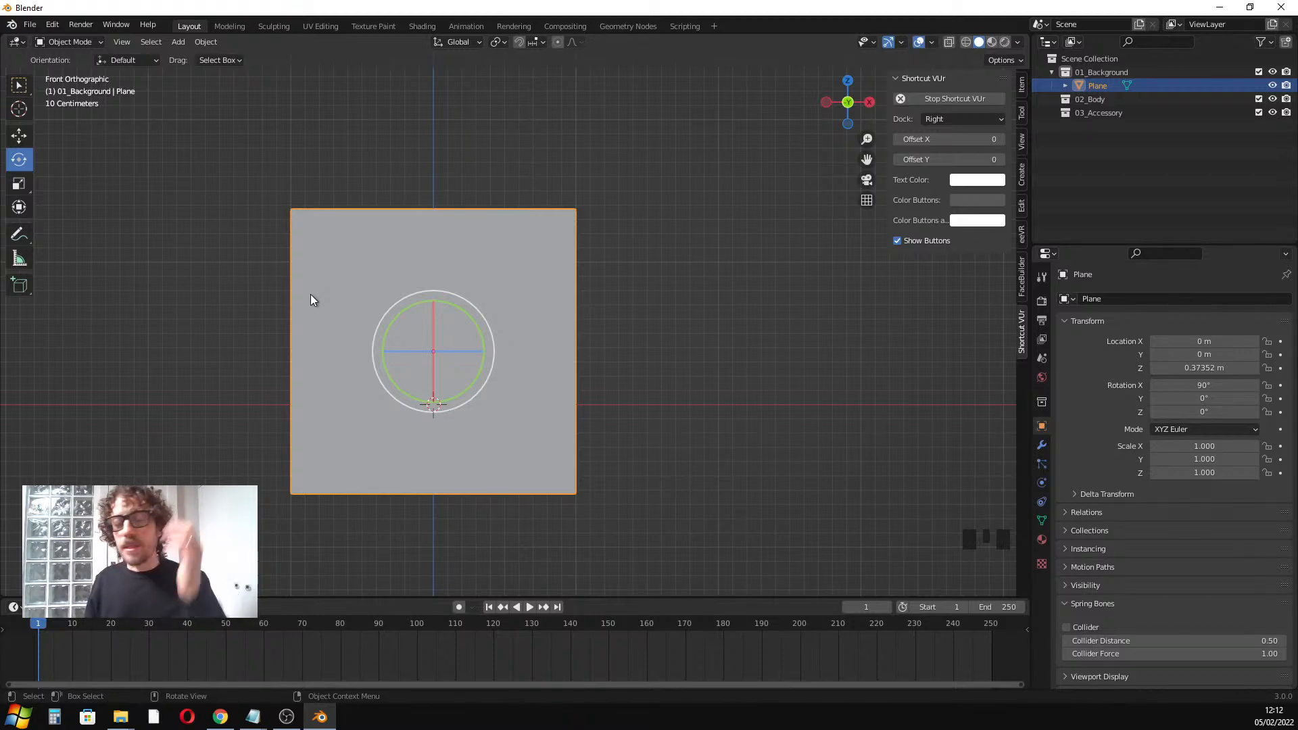
middle_drag(357, 283, 552, 265)
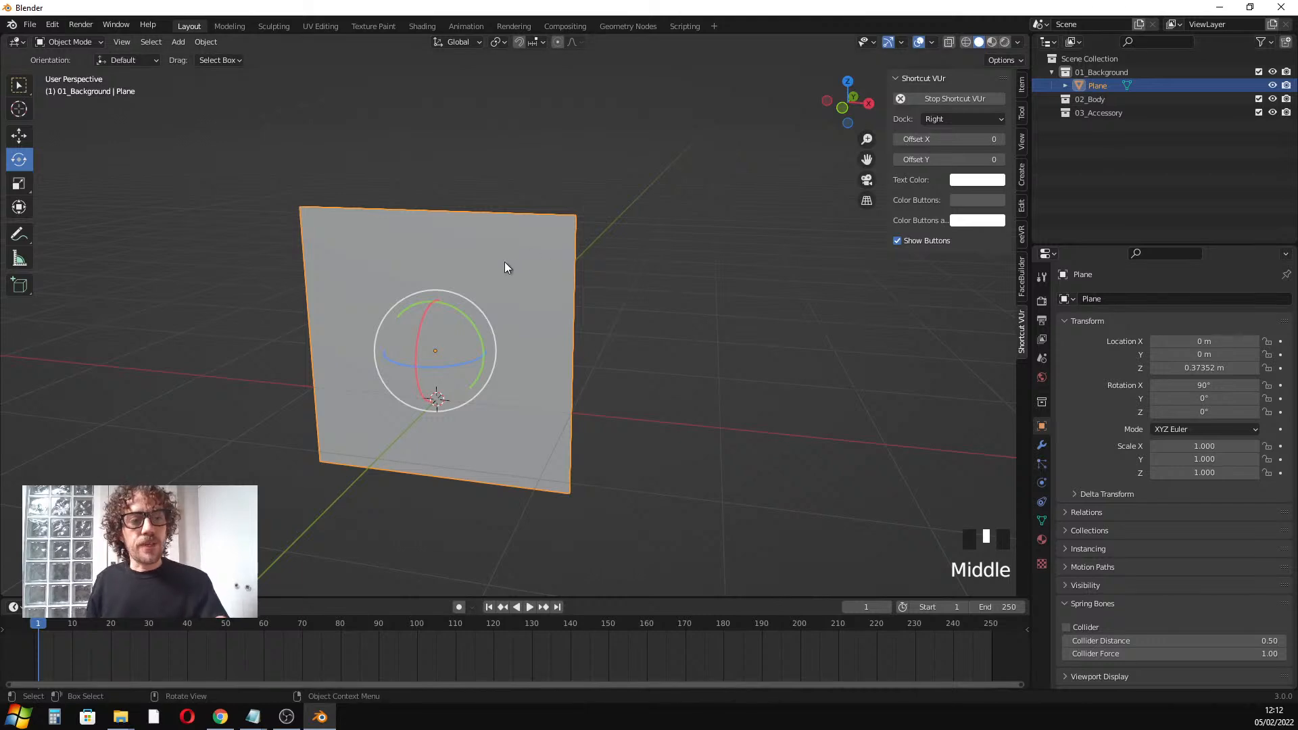
Rename the plane object as 01_Baground_plain
click(1098, 85)
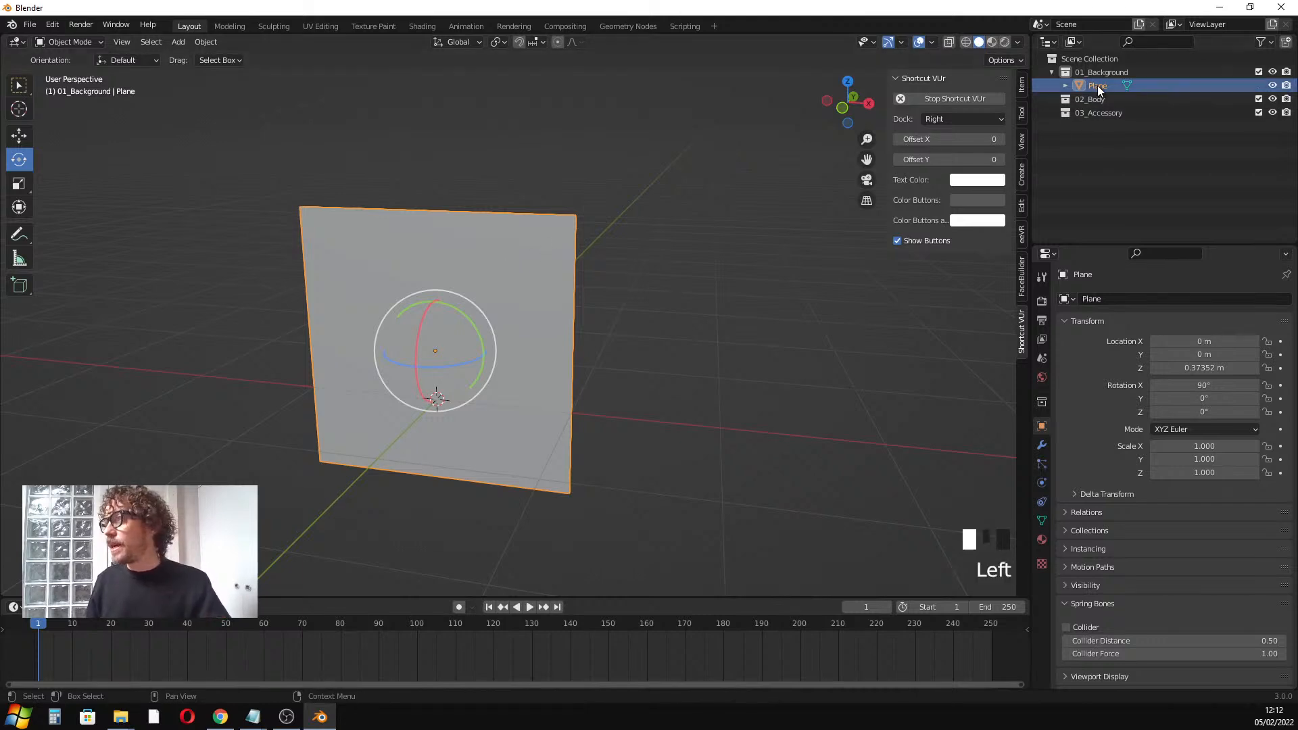
double_click(1098, 85)
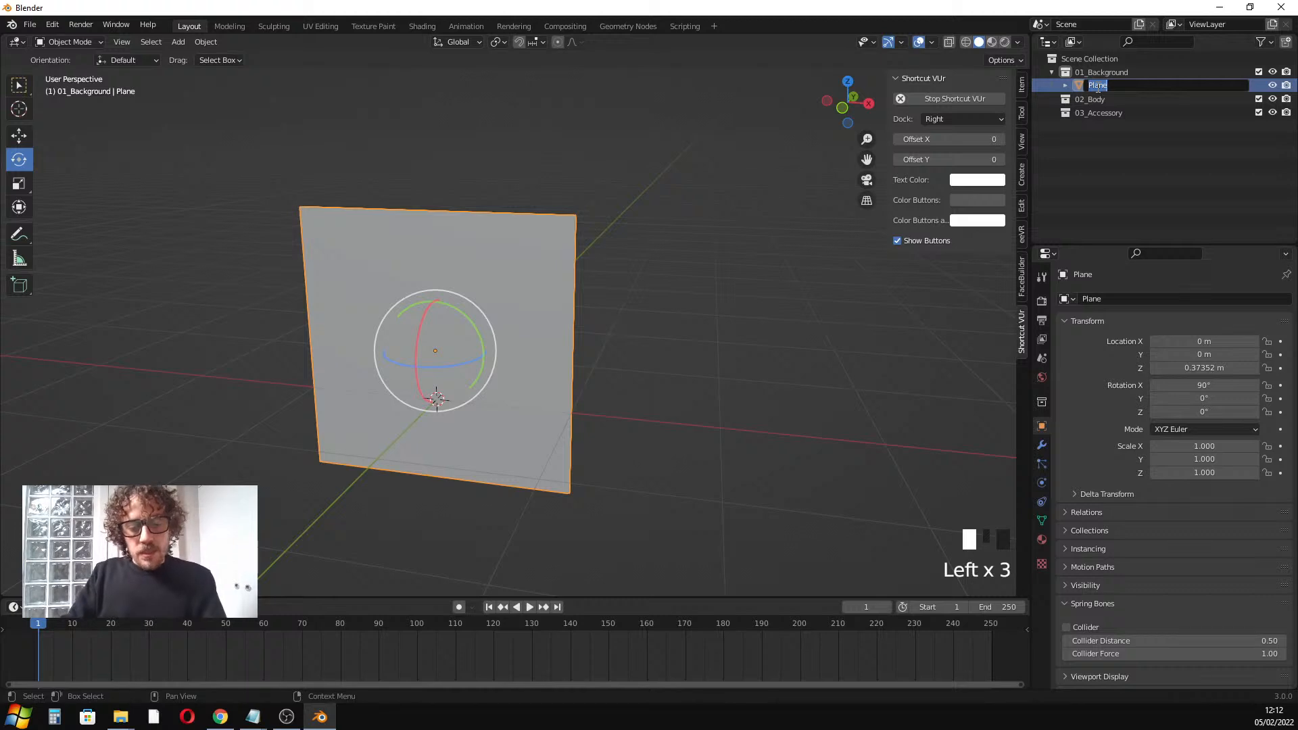
text(01_B)
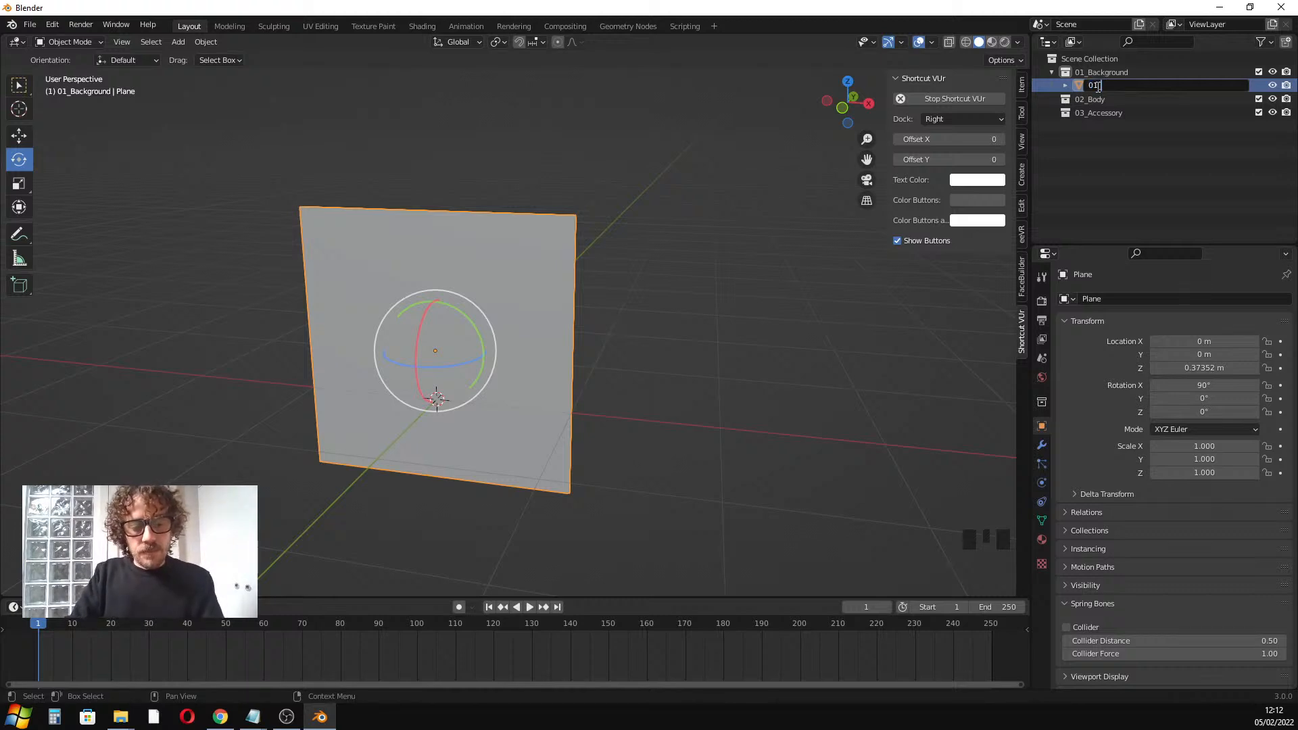
text(acg)
text(round)
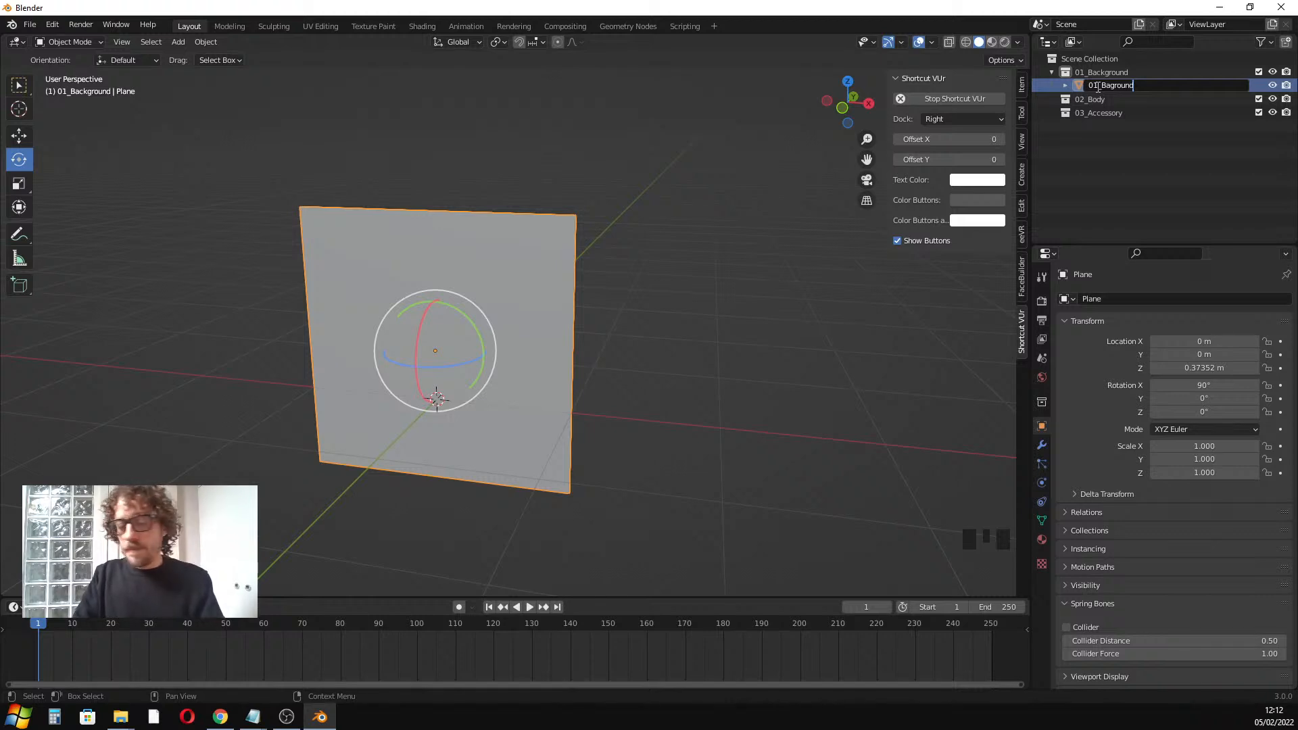
text(_plain)
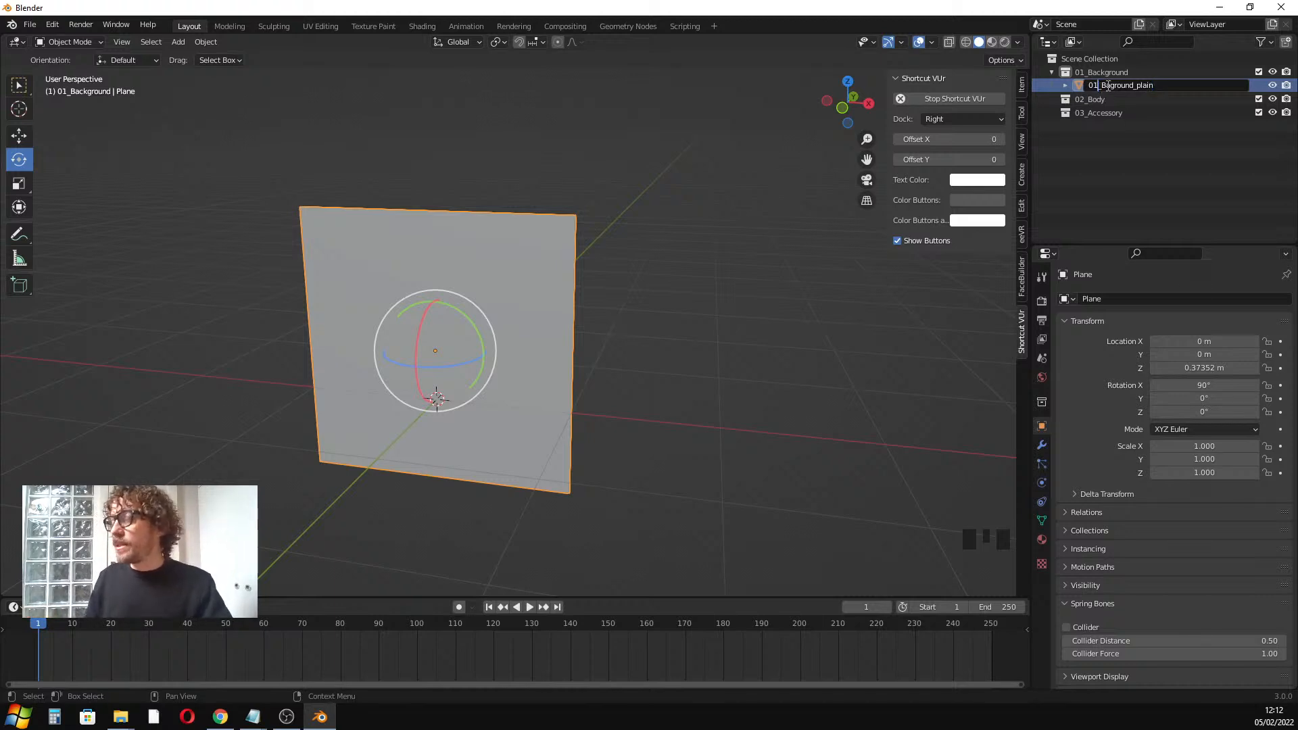
key(Return)
middle_drag(530, 269, 508, 286)
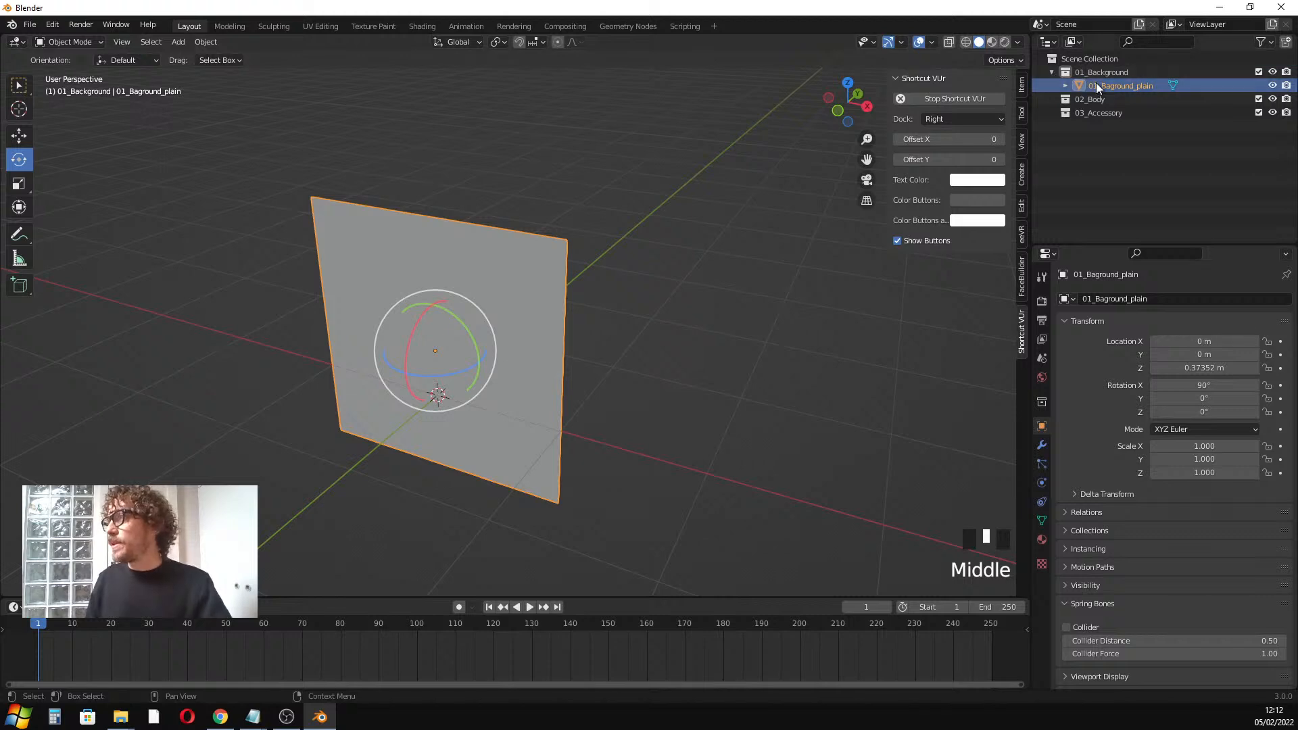
click(1052, 72)
click(1052, 72)
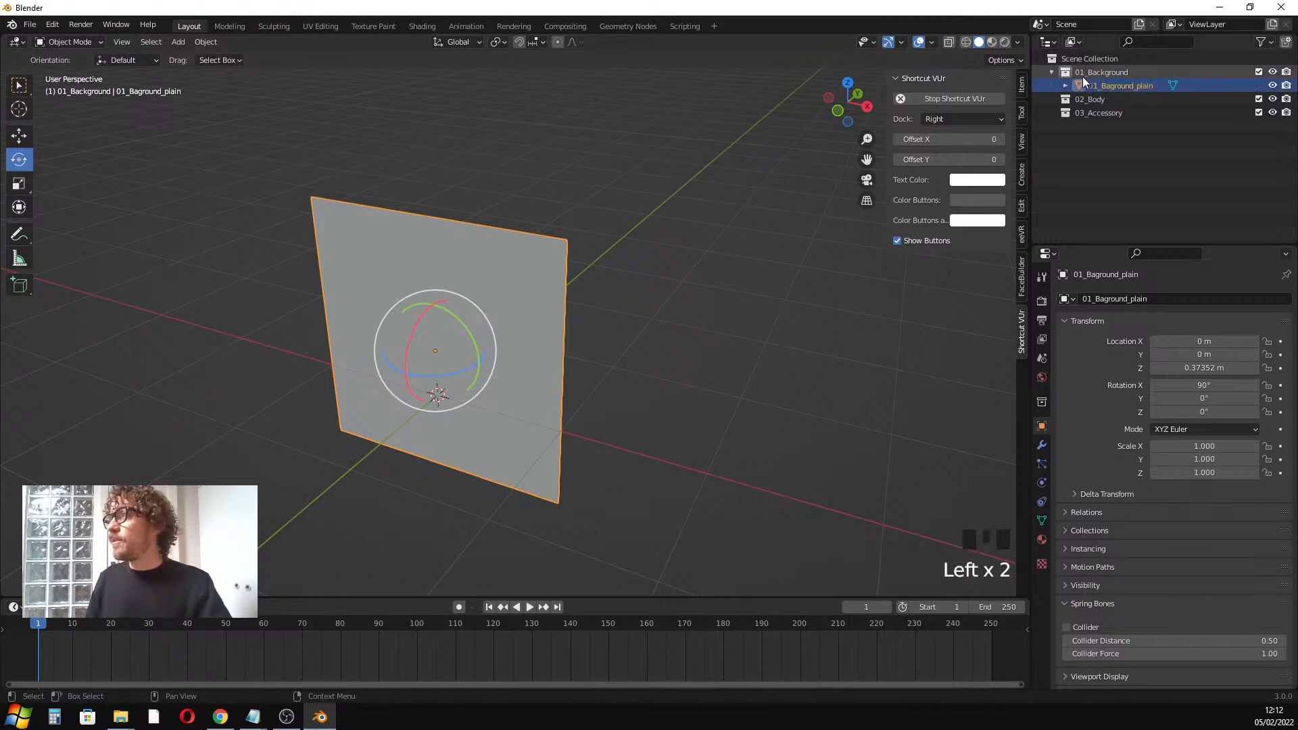
click(1090, 73)
click(1101, 85)
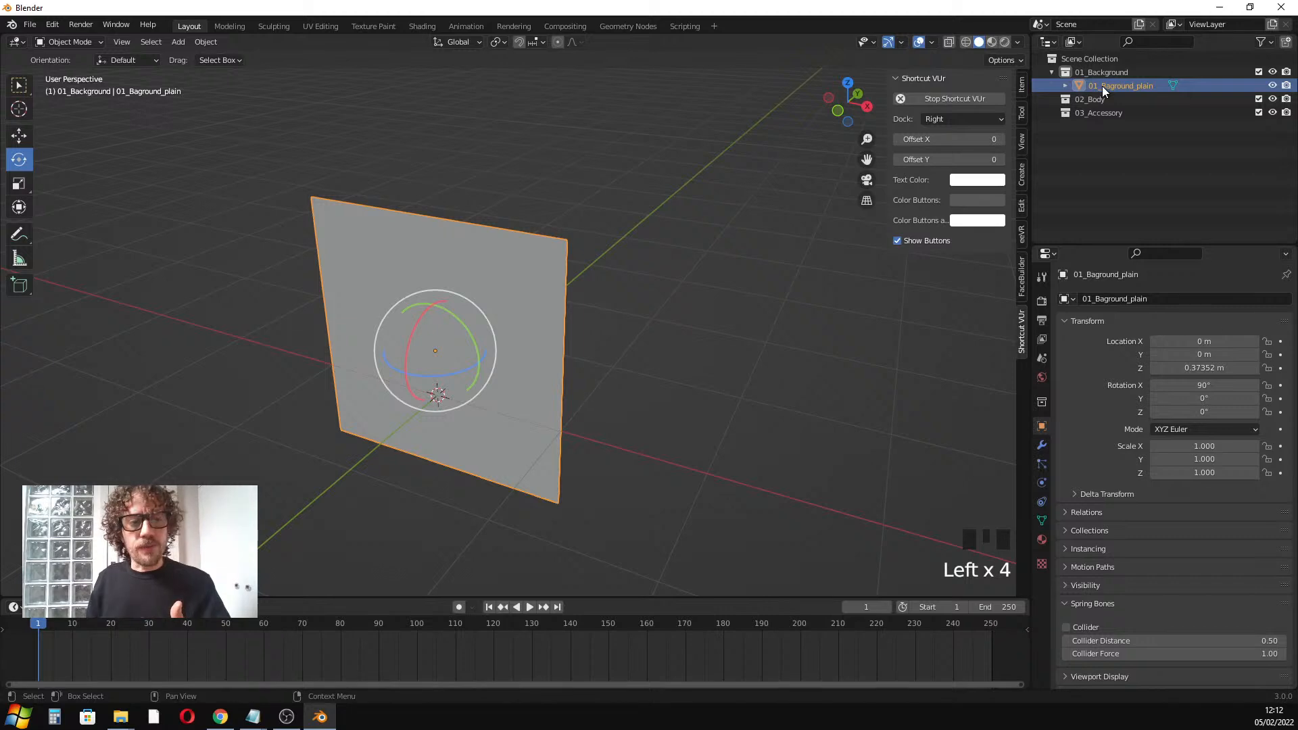
Create a sub-collection inside the 01_Background collection and name it 01_Background_plain
mouse_move(541, 263)
middle_down()
mouse_move(524, 275)
mouse_move(528, 247)
middle_up()
click(1118, 73)
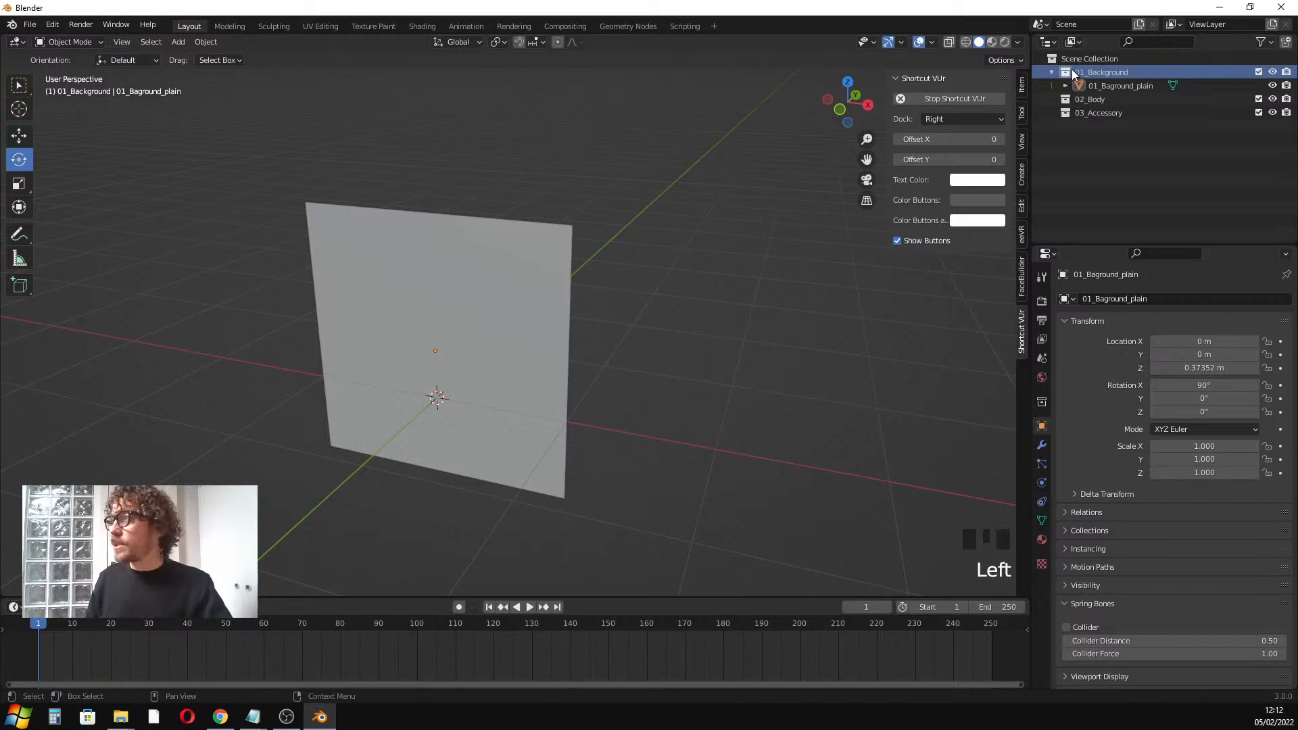
click(1287, 44)
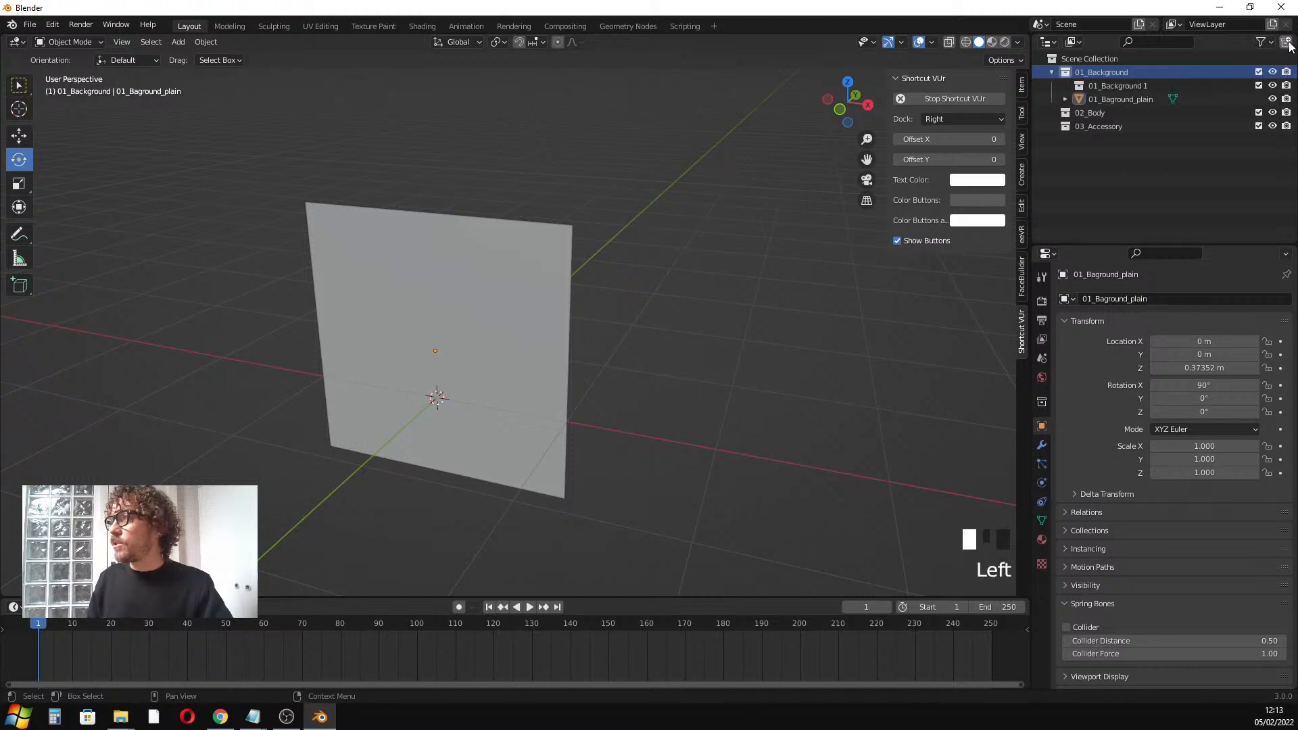
double_click(1126, 84)
click(1147, 84)
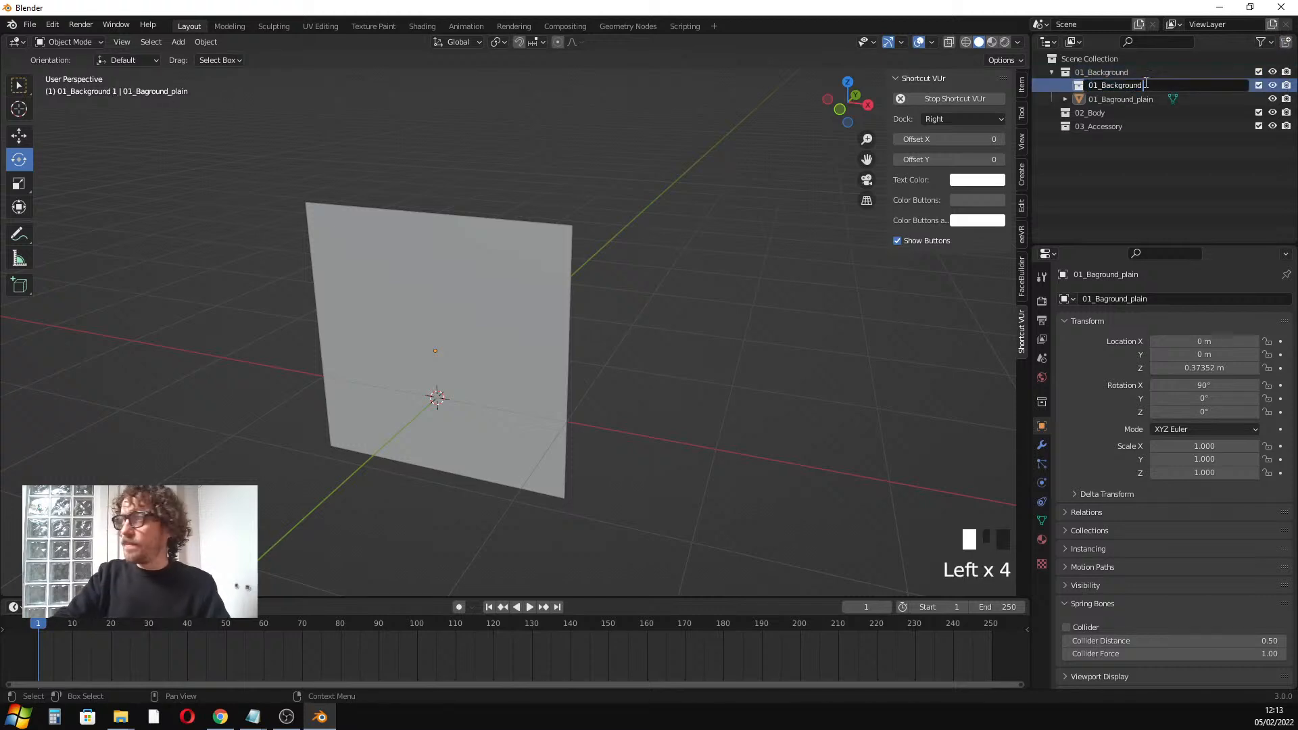
key(BackSpace)
key(BackSpace)
text(_)
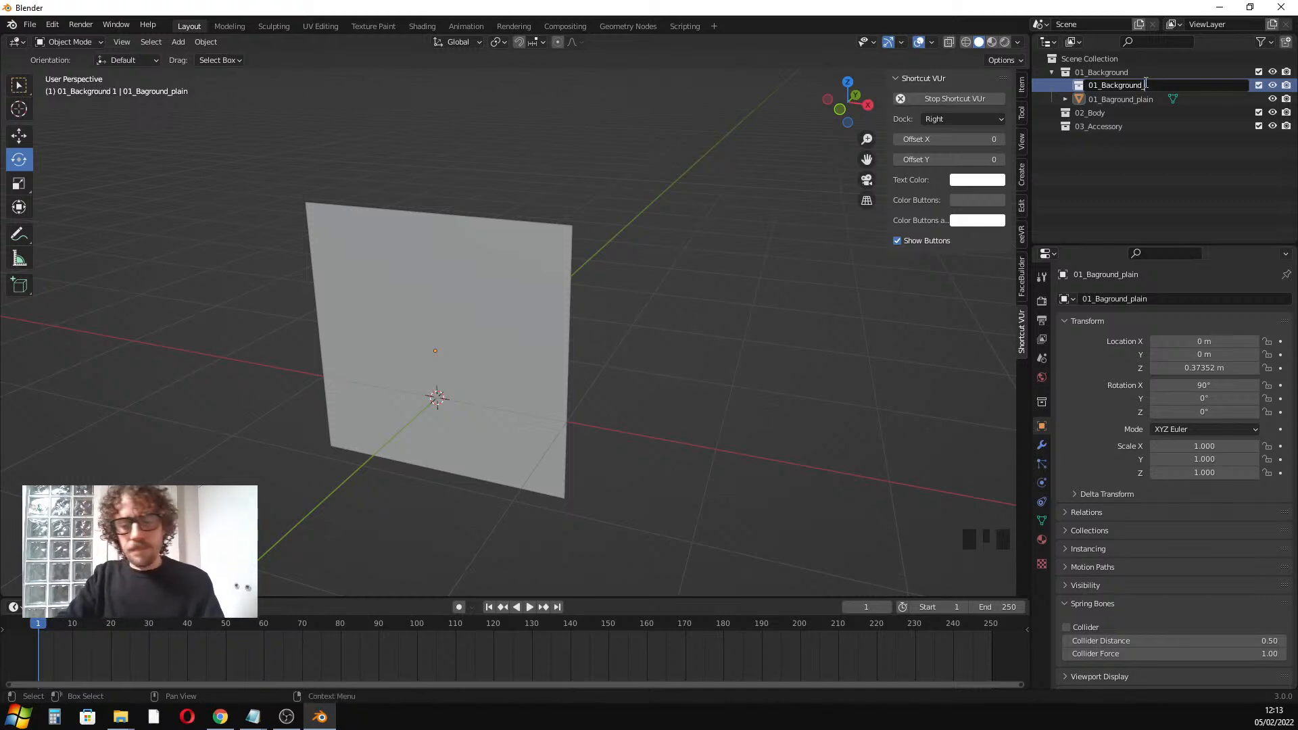
text(plain)
key(Return)
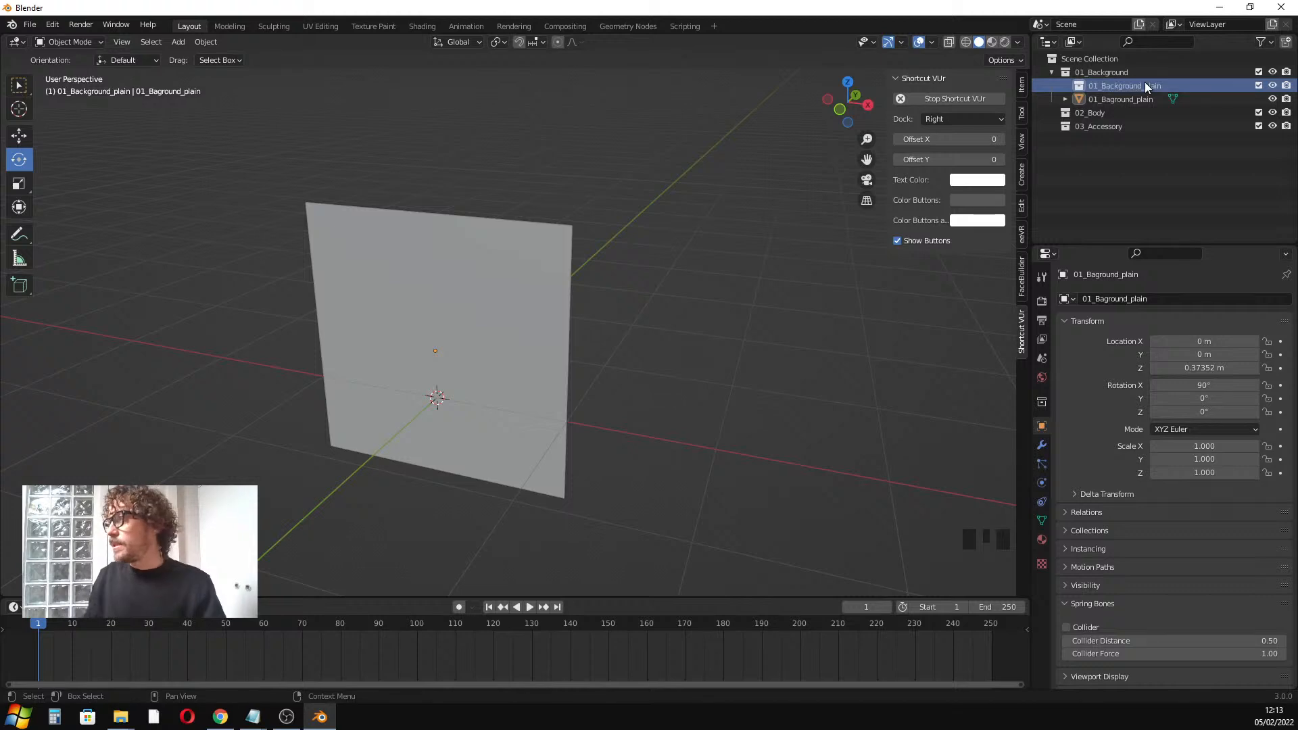
Put the 01_Baground_plain object into the 01_Background_plain collection and select the plane with the Move tool active
drag(1126, 101, 1112, 82)
click(708, 294)
middle_drag(708, 295, 486, 277)
click(485, 277)
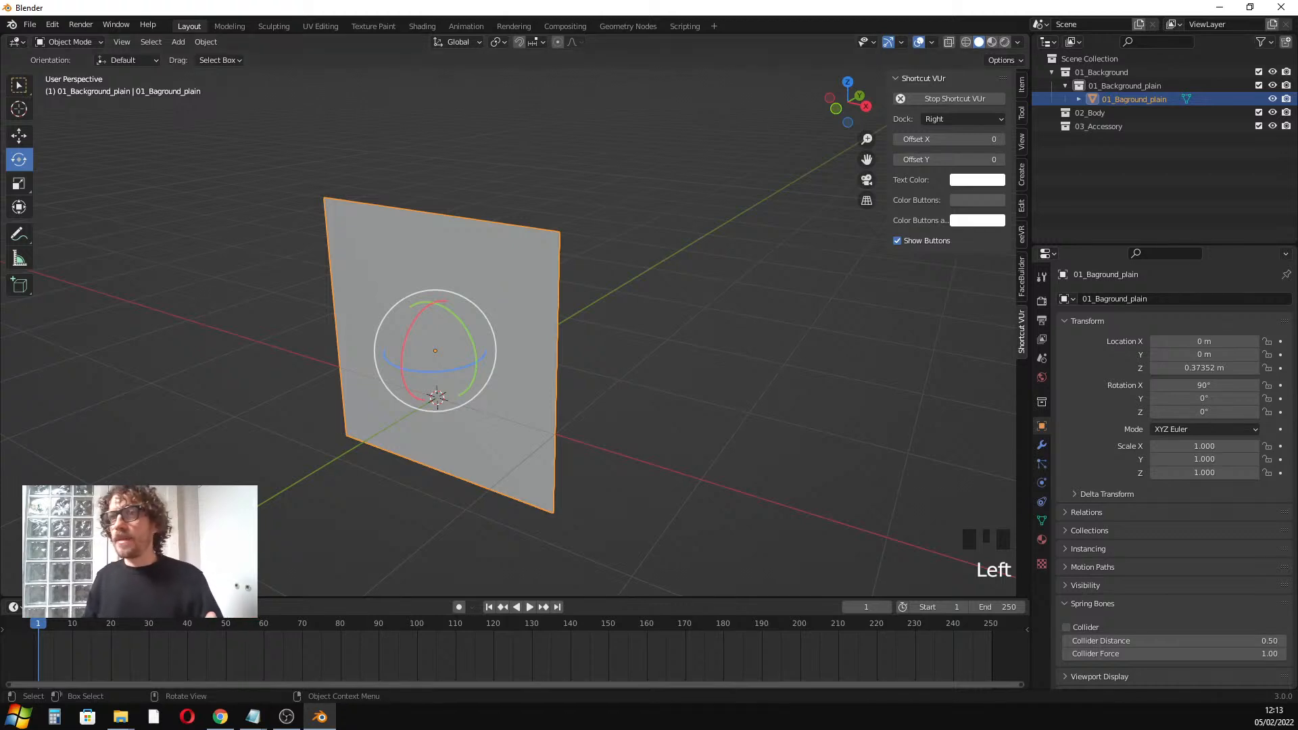
click(26, 134)
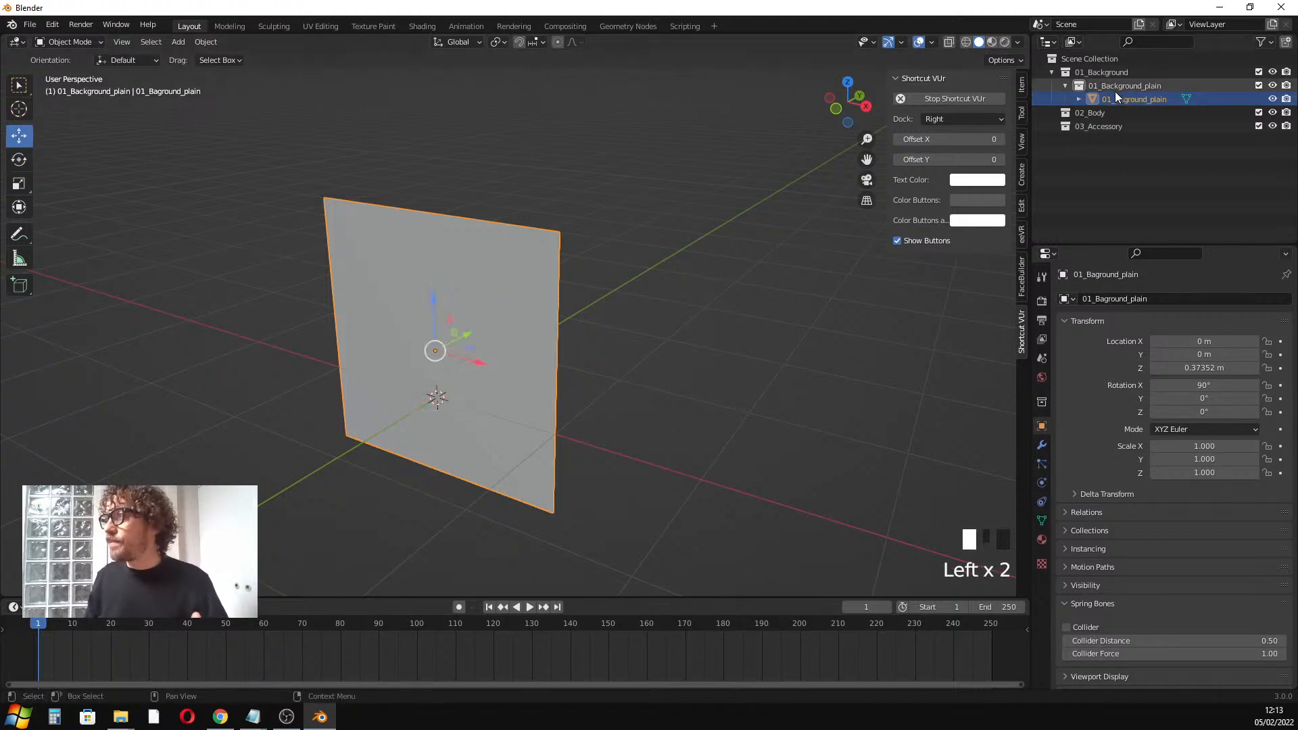
click(1065, 86)
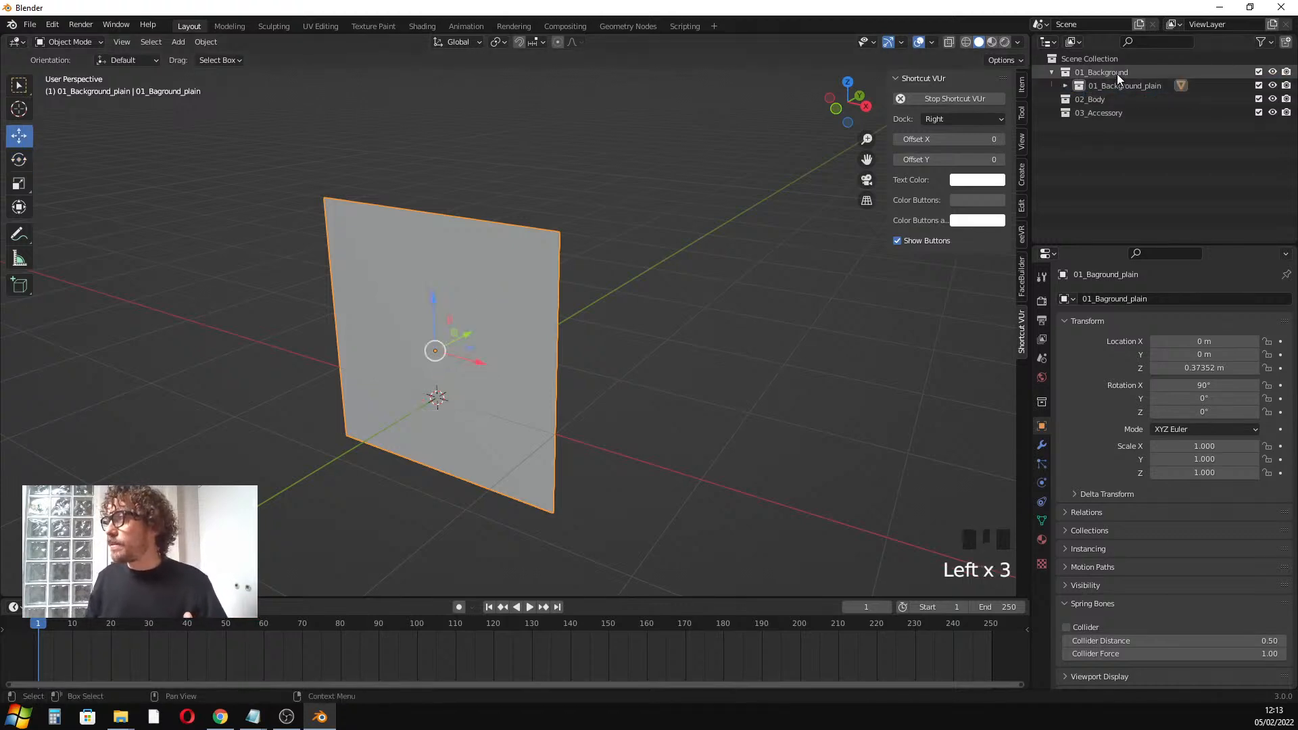
click(1066, 86)
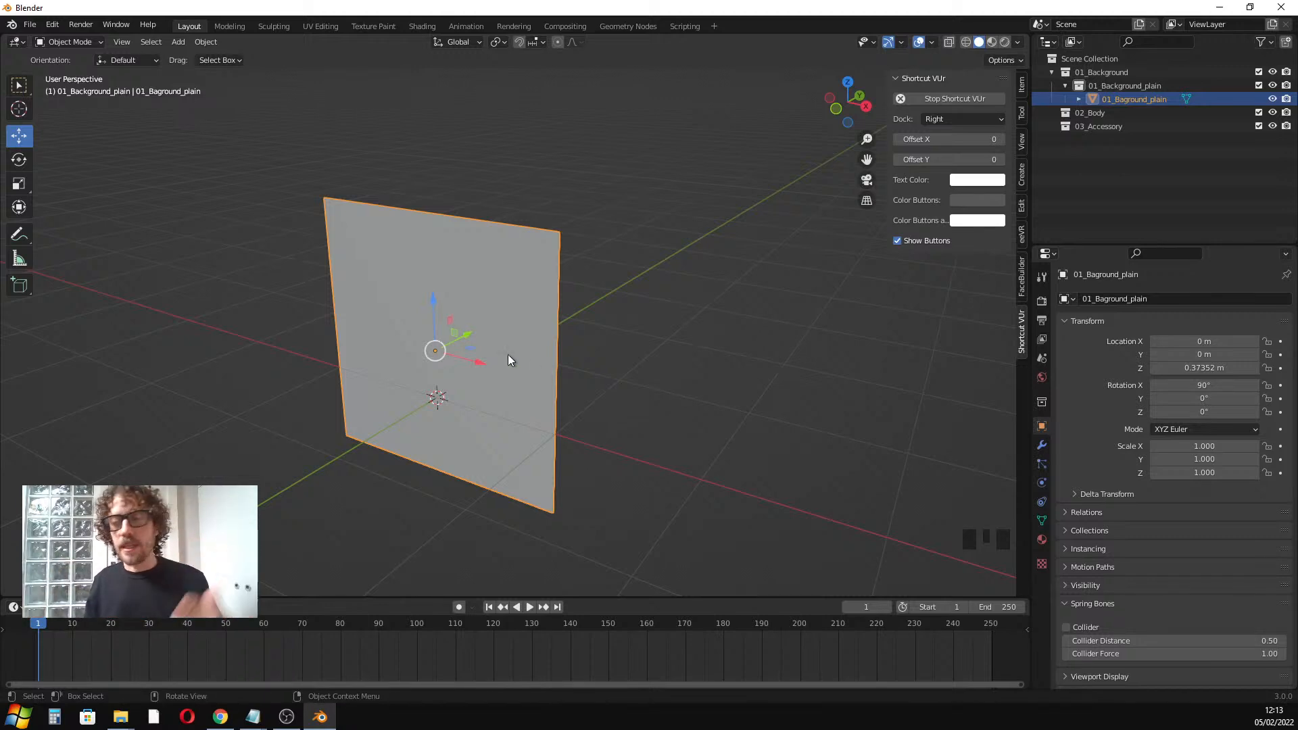
Duplicate the background plane in place
middle_click(684, 324)
click(530, 309)
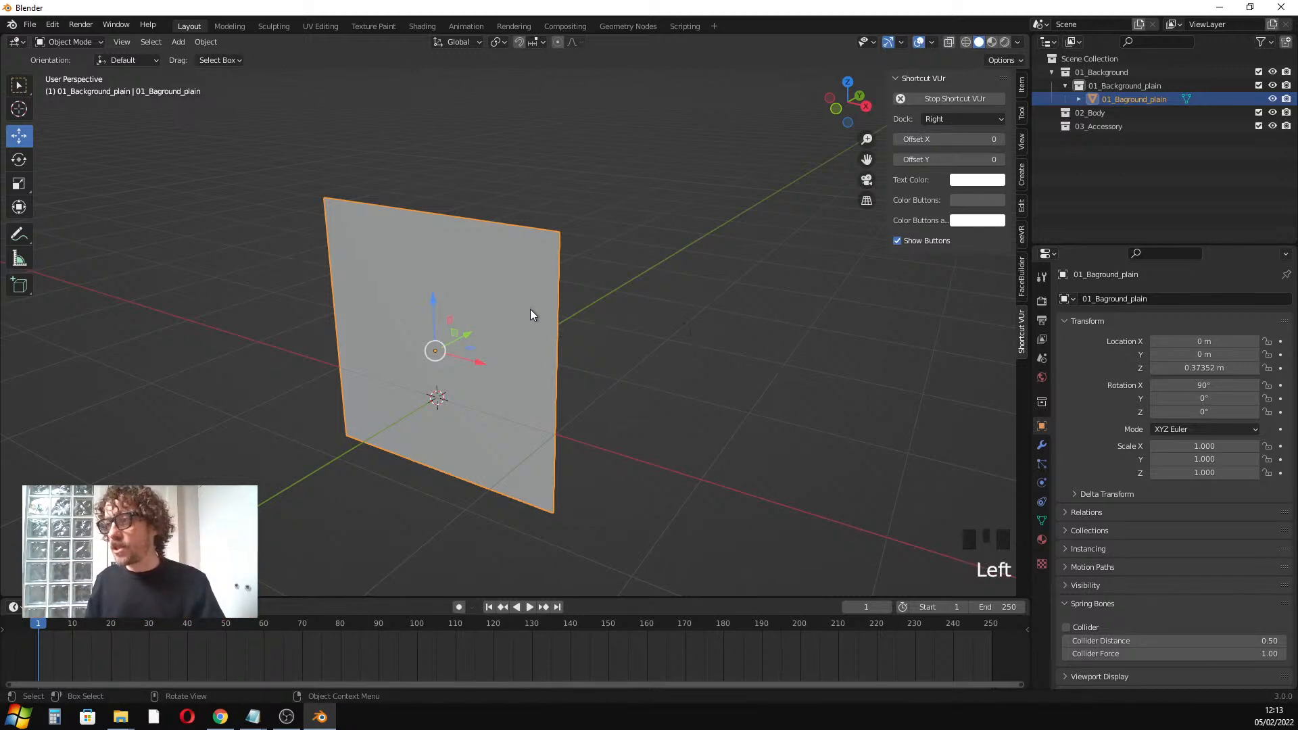
key(shift+d)
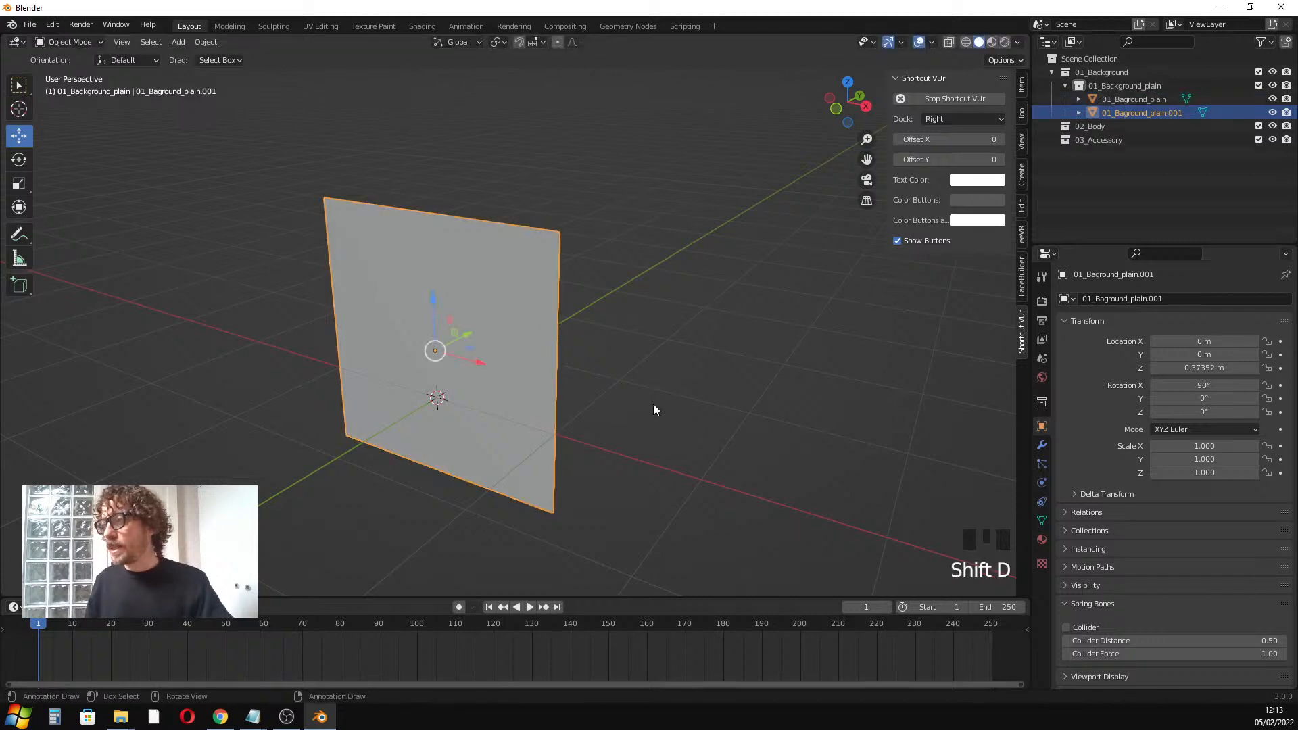
Try moving the duplicate plane along the X axis to about -2.11 m, and undo the move
drag(485, 366, 290, 306)
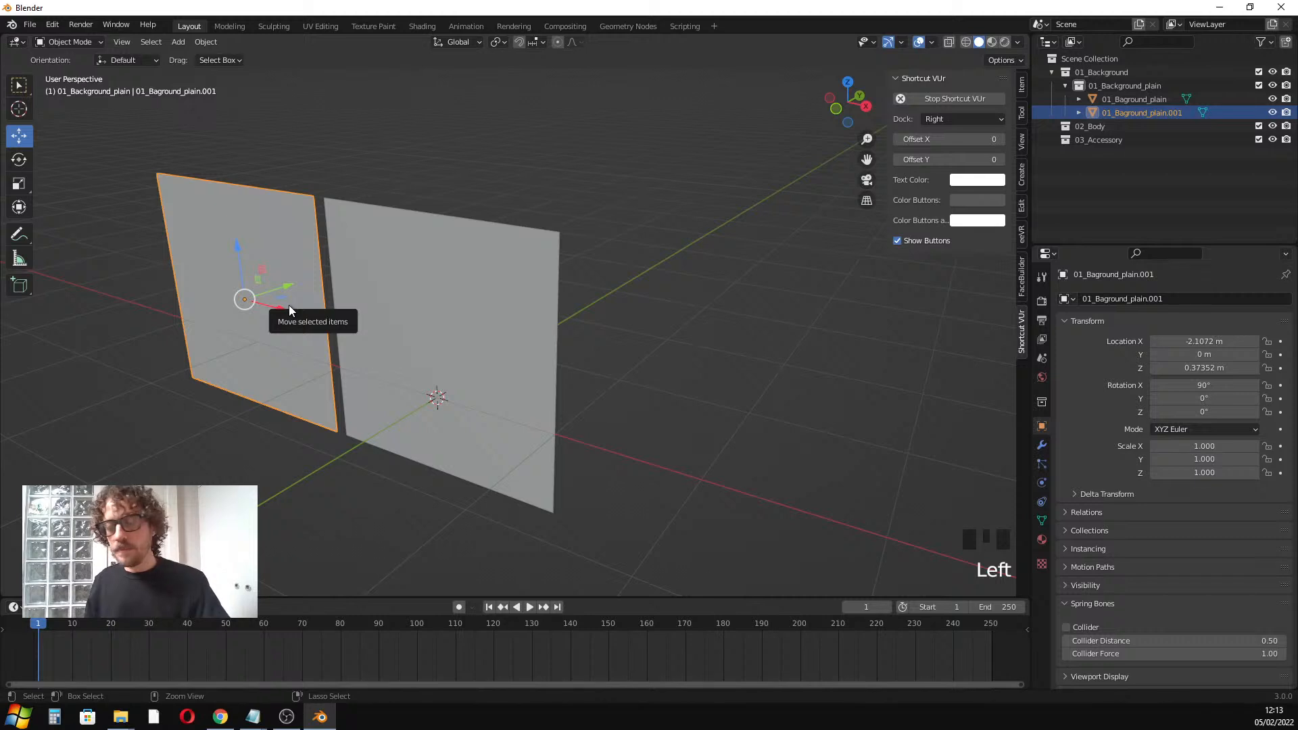
key(ctrl+x)
key(ctrl+z)
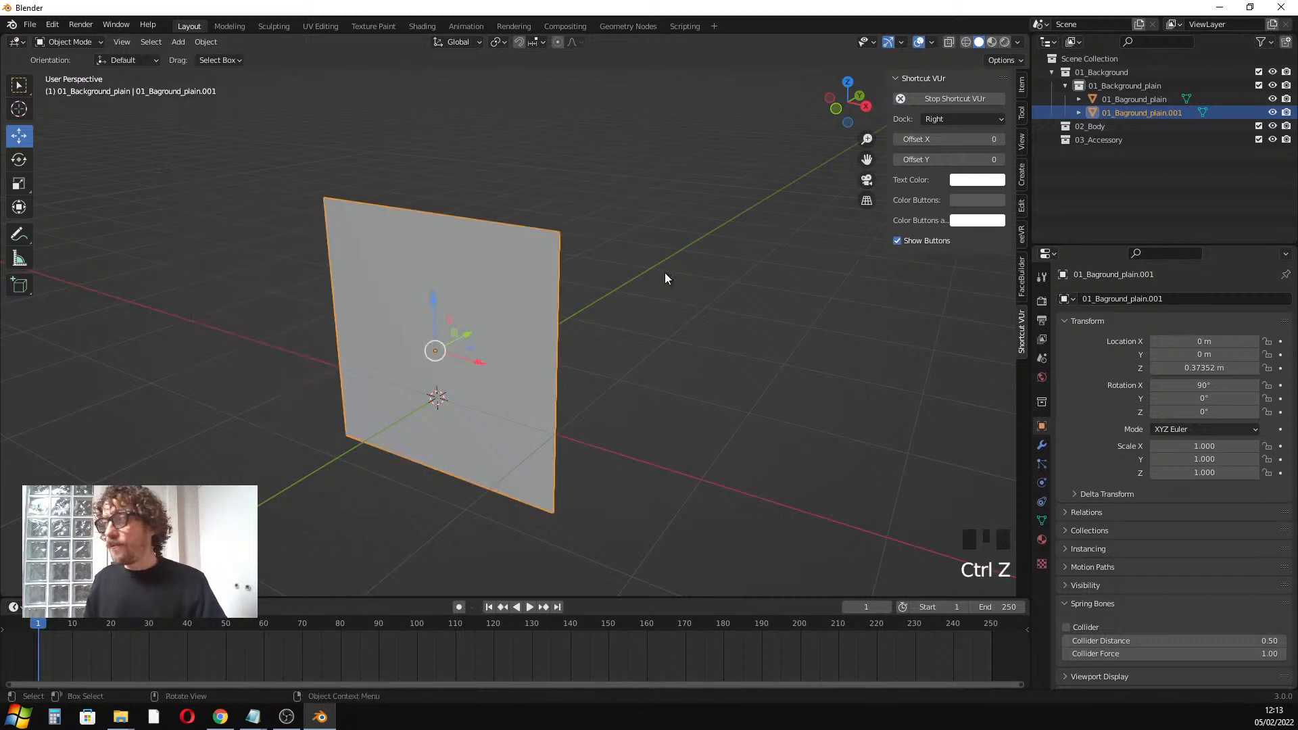
Hide the original 01_Baground_plain object in the viewport, leaving the duplicate shown
click(1272, 99)
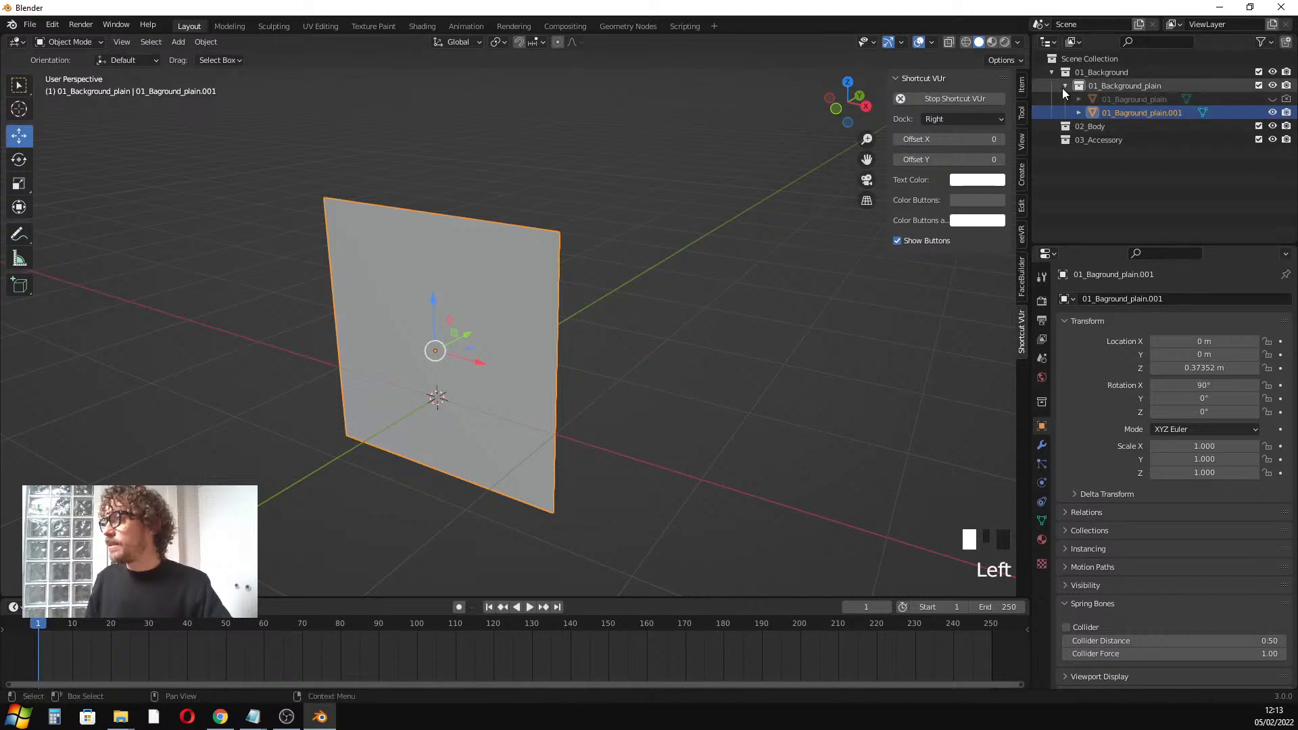
middle_drag(493, 280, 492, 267)
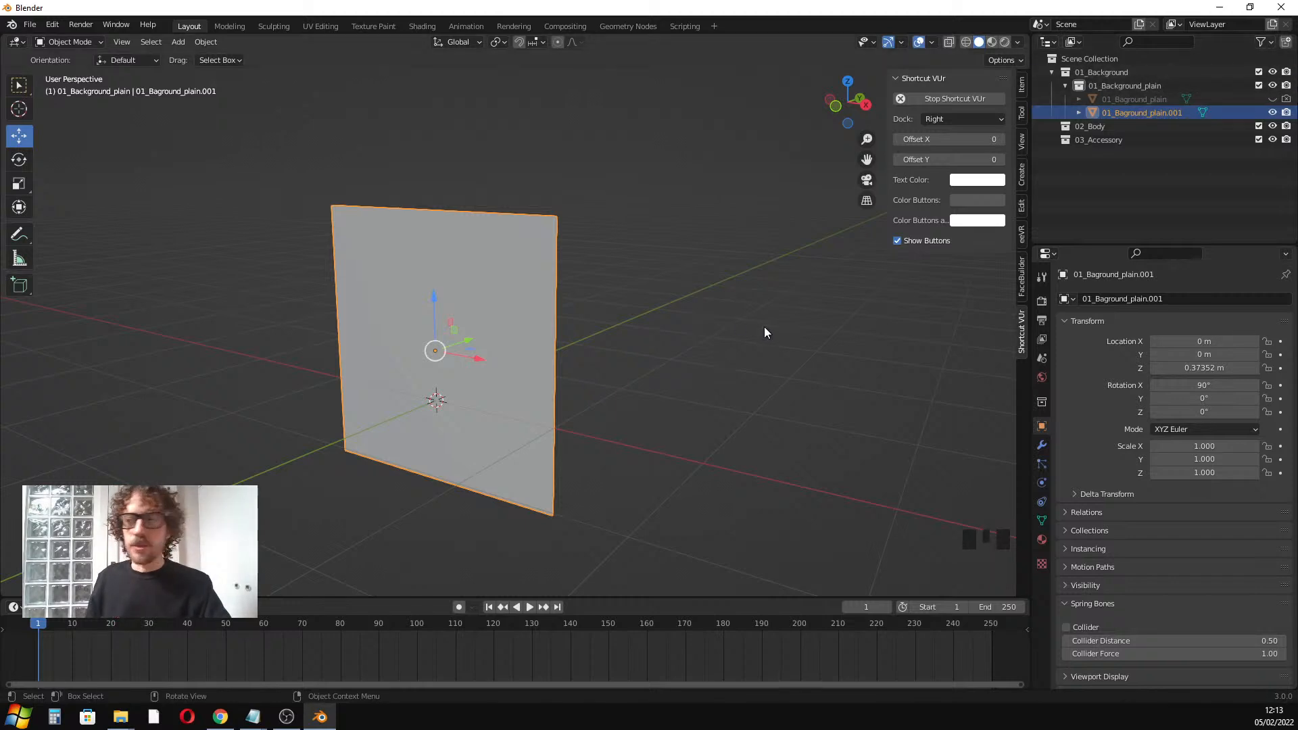
mouse_move(478, 309)
middle_down()
mouse_move(496, 318)
mouse_move(478, 322)
mouse_move(480, 290)
middle_up()
scroll(484, 313, down, 1)
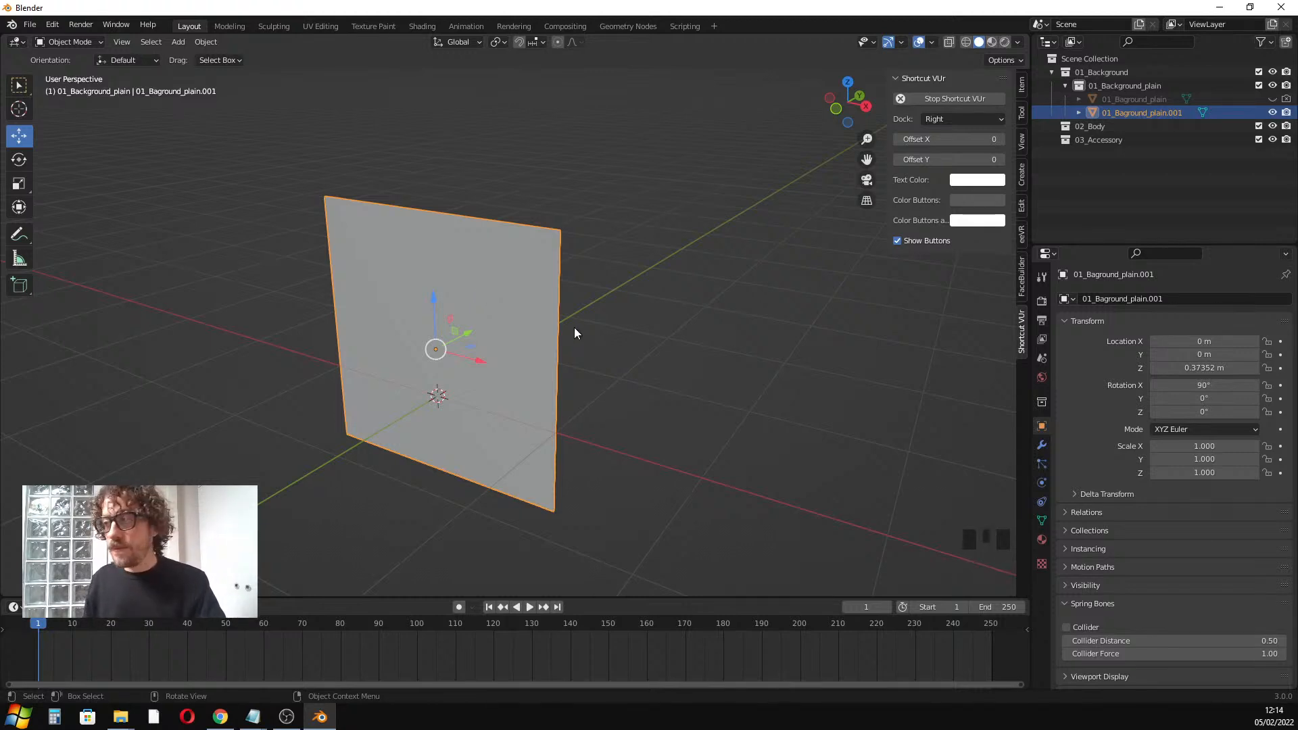
Try to move the duplicate plane into a new collection named 02_Background_Geometric inside 01_Background
key(m)
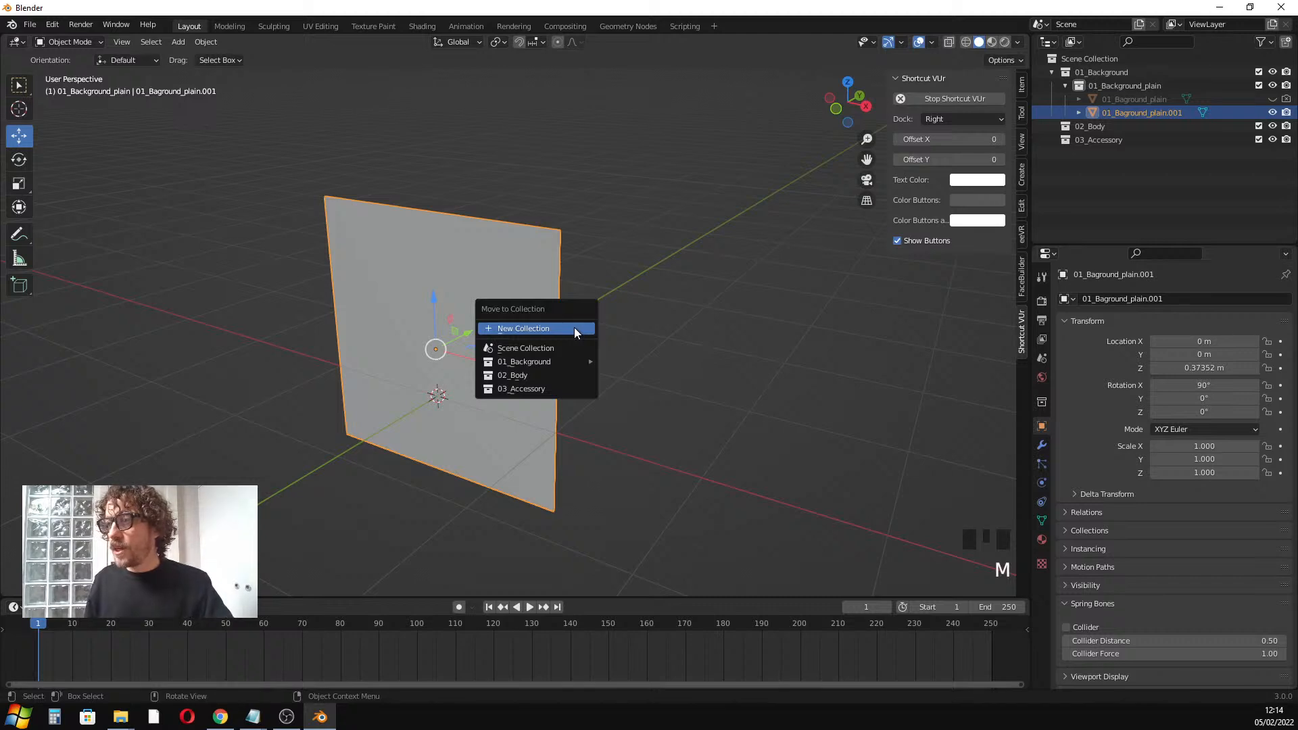
mouse_move(520, 360)
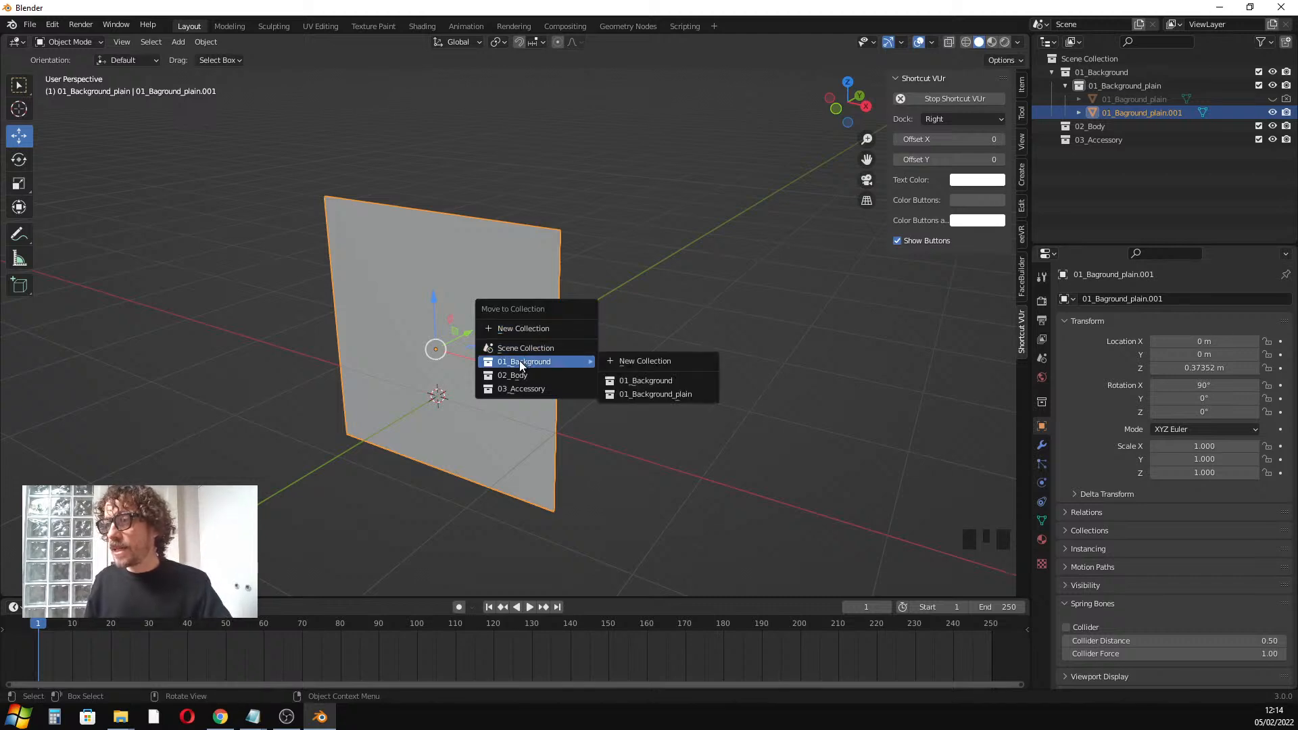
click(644, 363)
text(0)
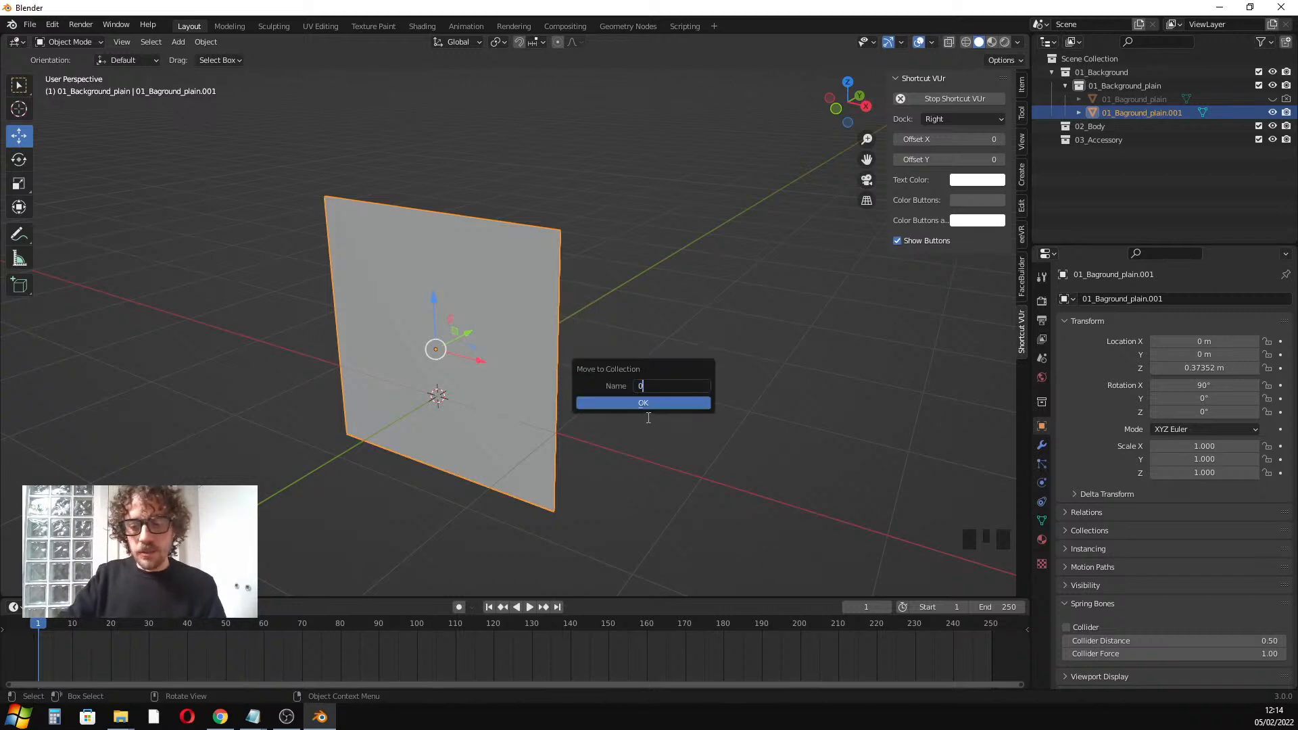
text(2_Back)
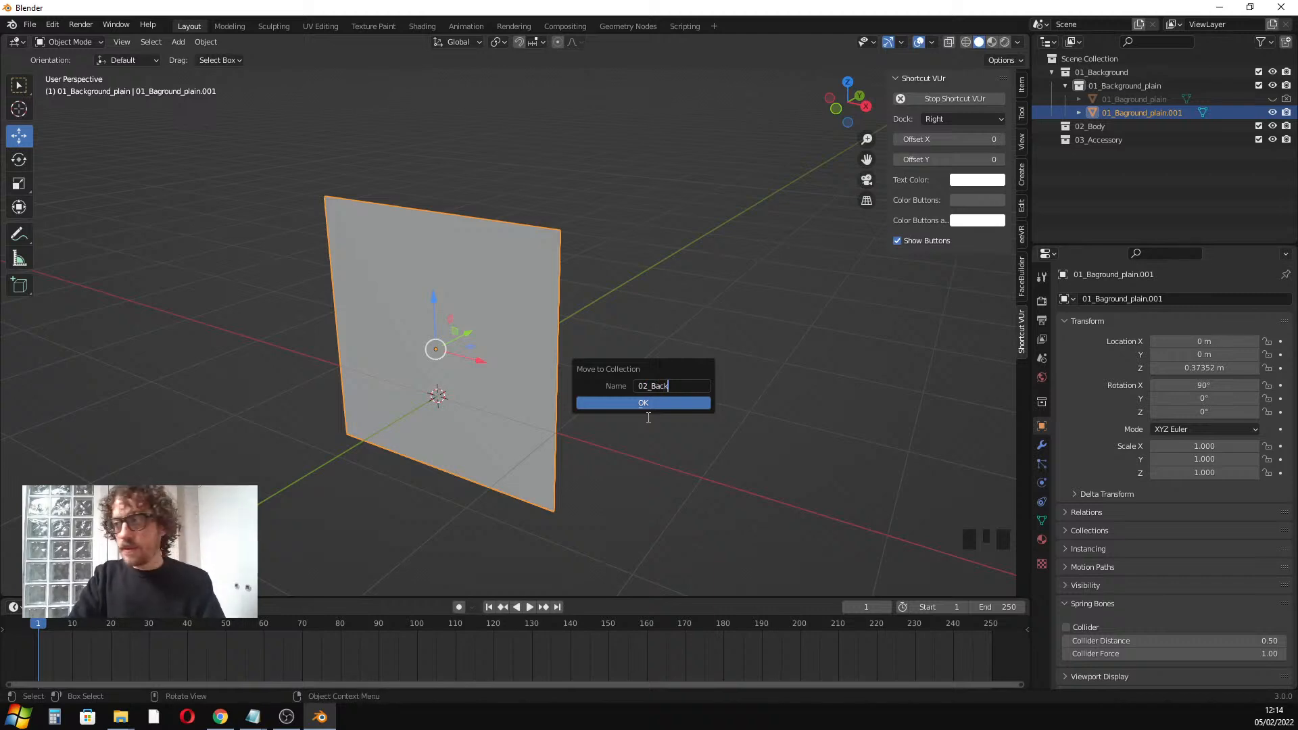
text(grou)
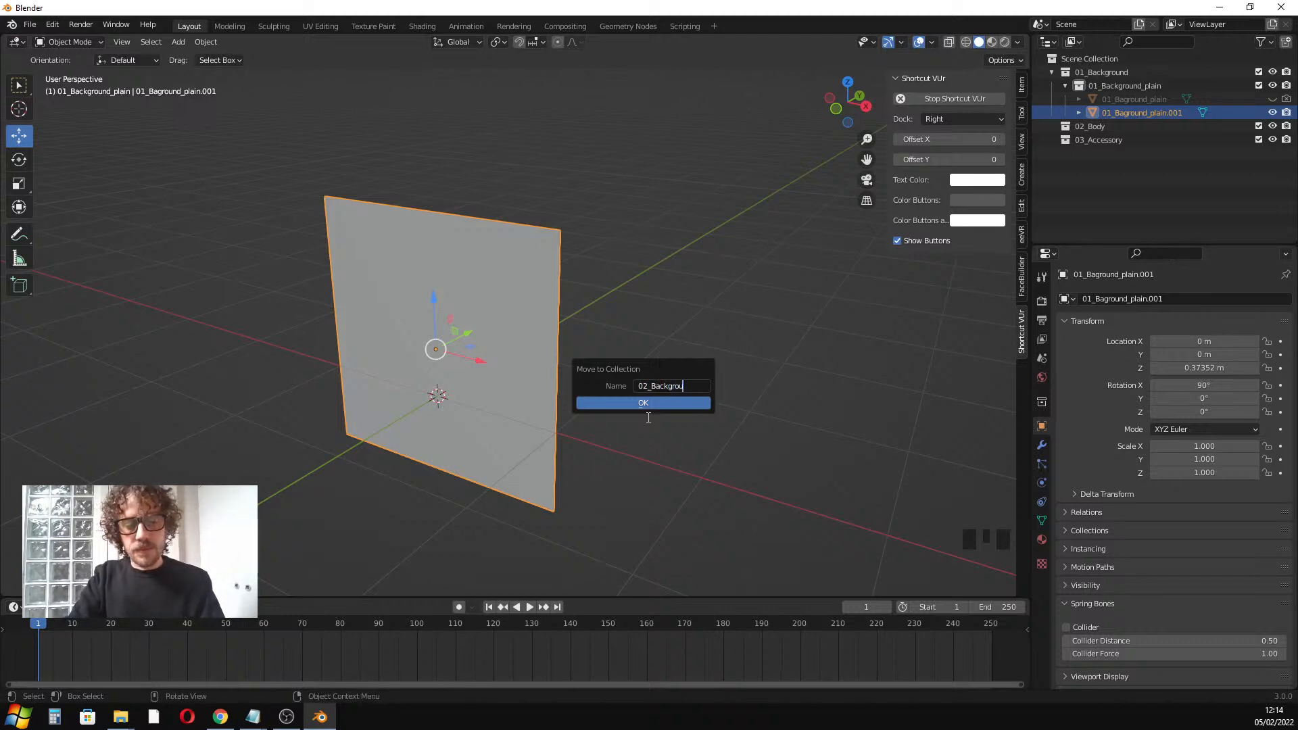
text(nd)
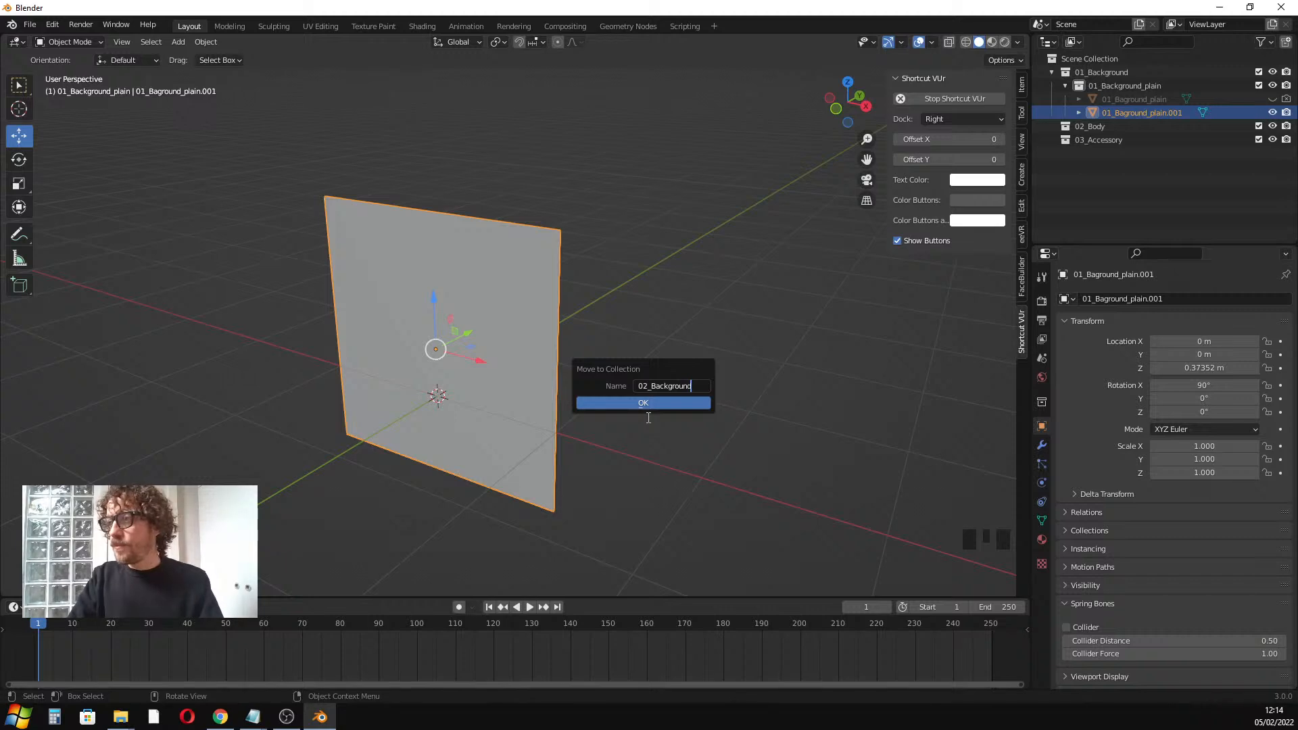
text(_)
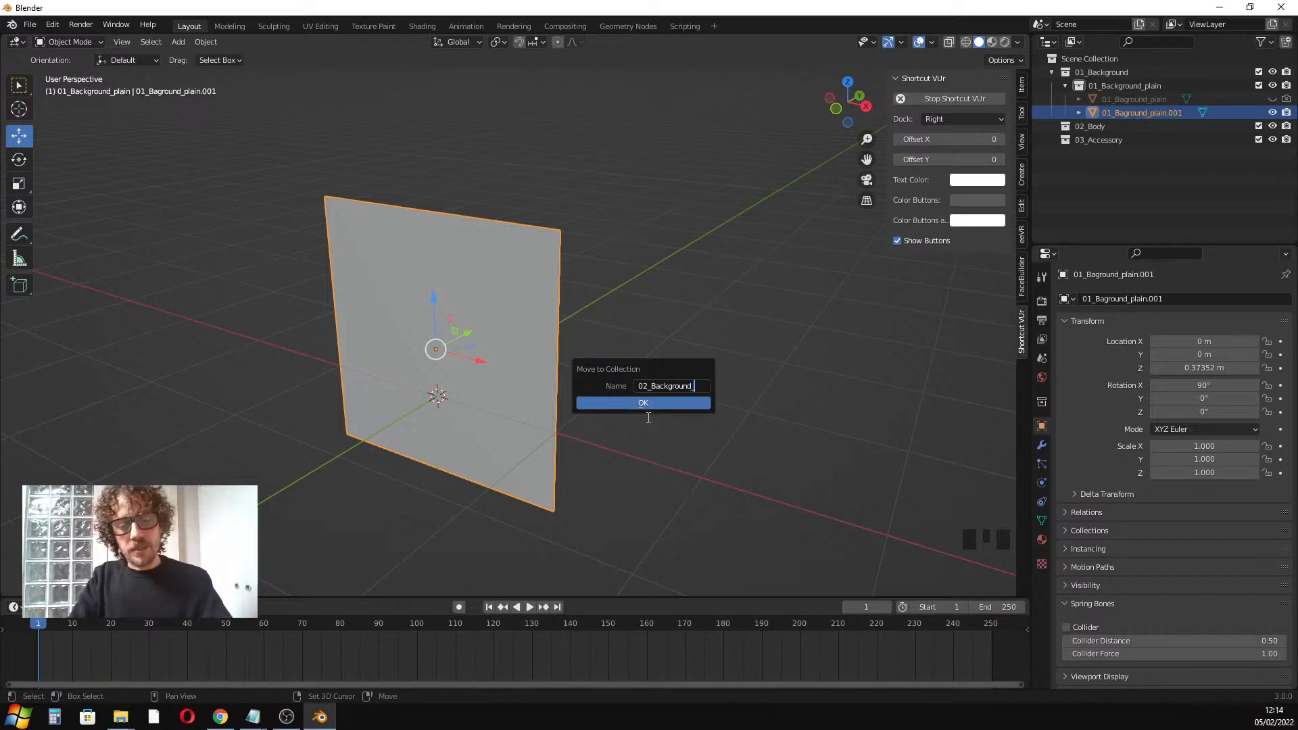
text(Rough)
key(BackSpace)
key(BackSpace)
key(BackSpace)
key(BackSpace)
key(BackSpace)
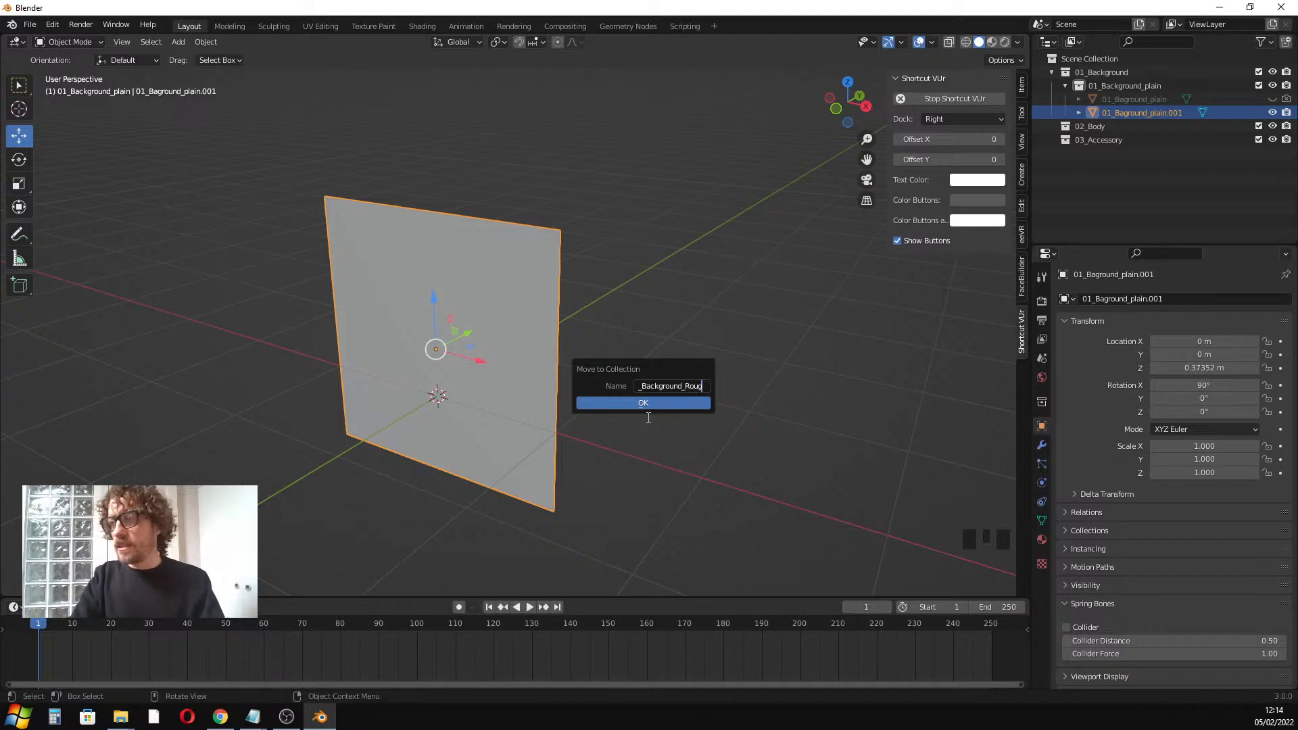
text(Geom)
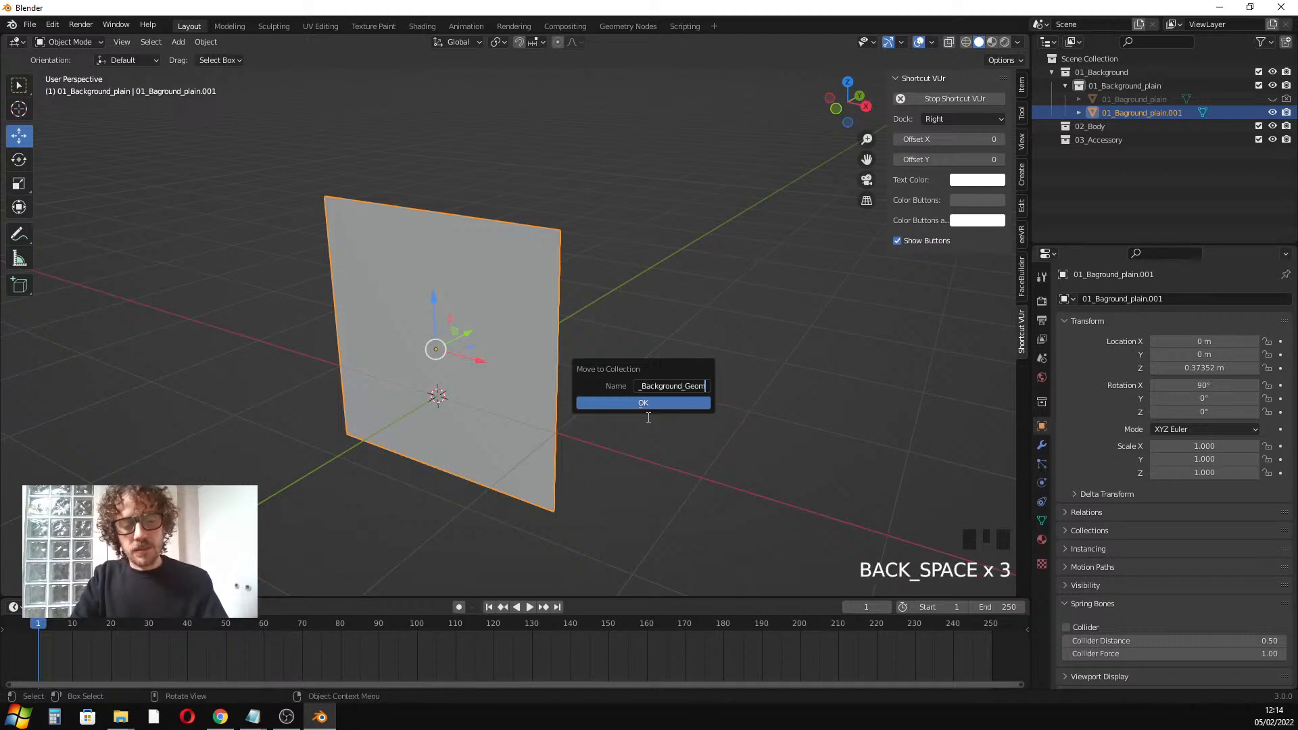
text(etric)
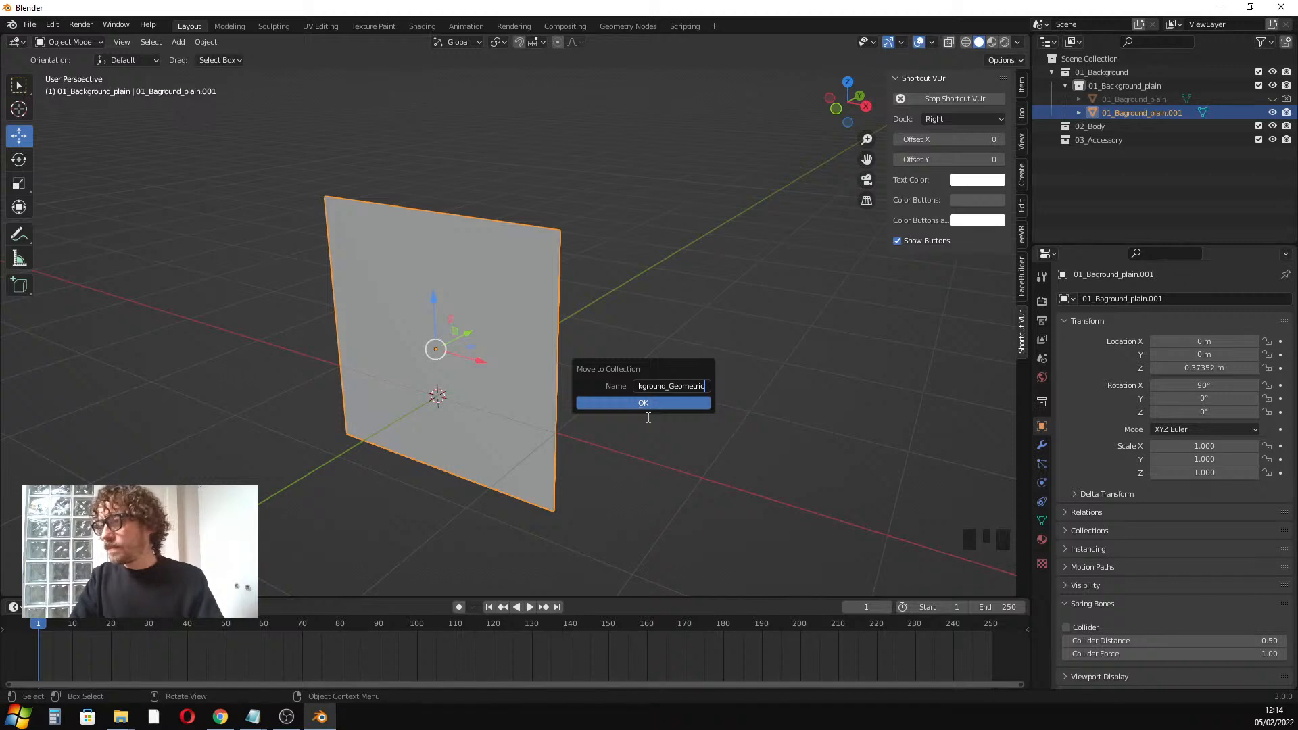
key(Return)
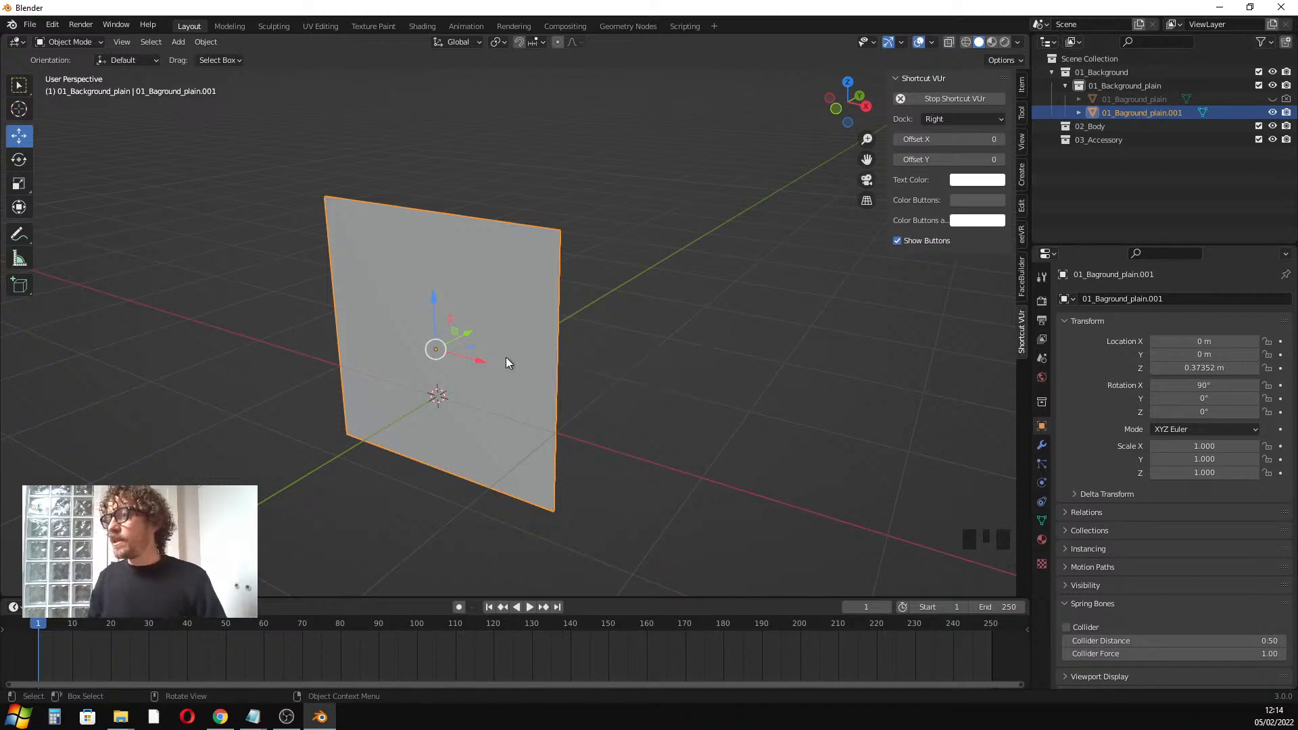
Move the duplicate plane into a new collection named 02_Backgroujn_Geometric inside 01_Background
middle_drag(509, 345, 521, 343)
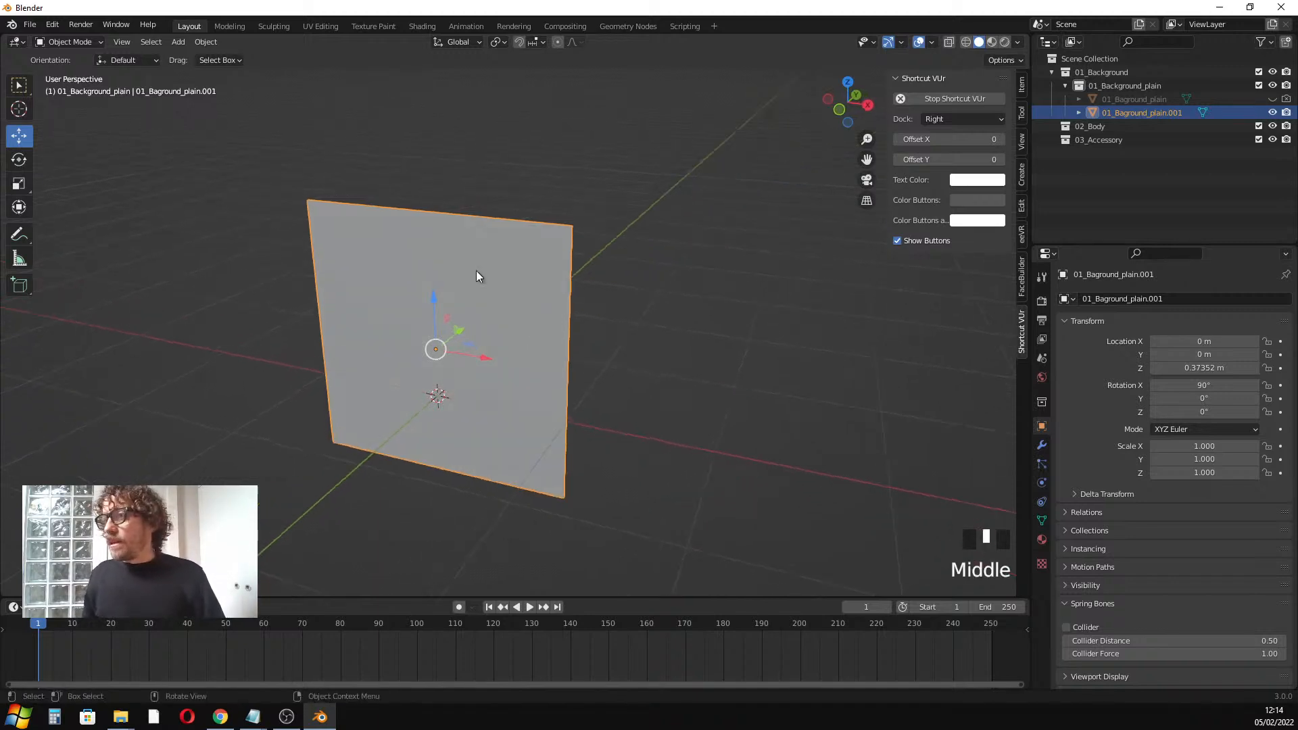
key(m)
mouse_move(472, 265)
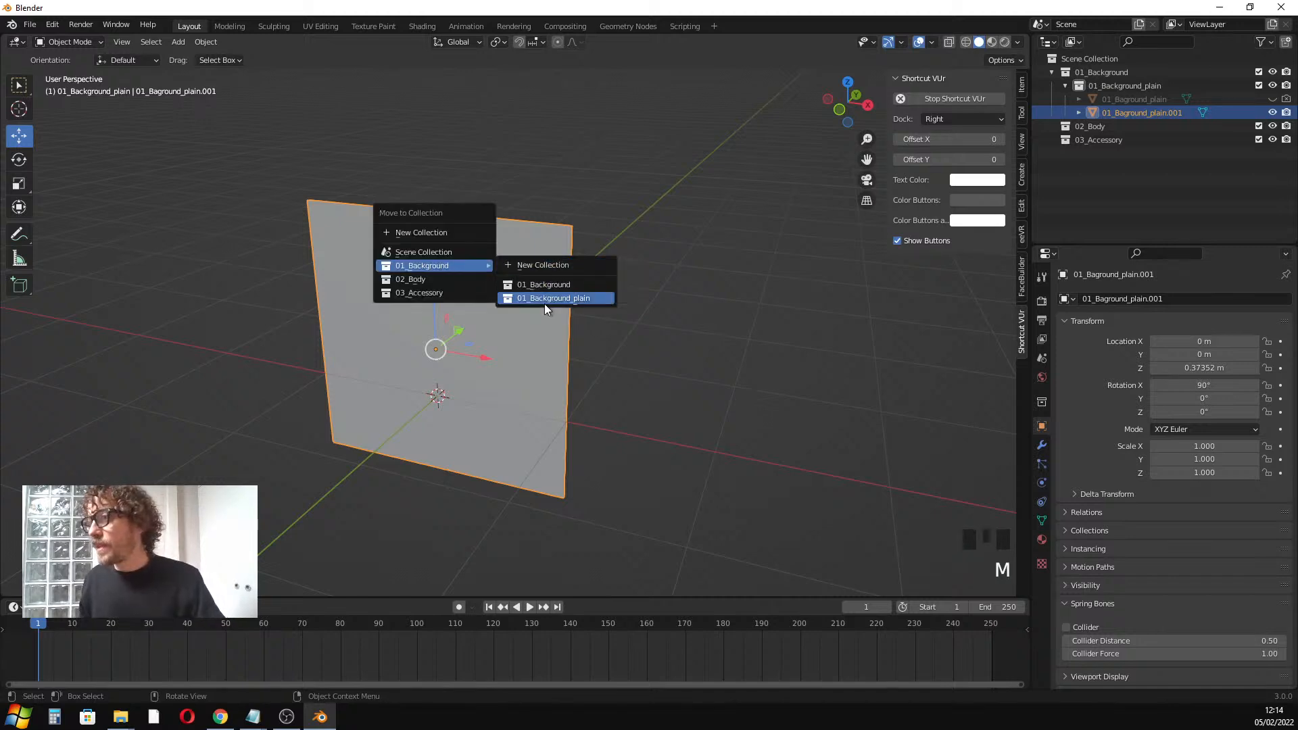
click(551, 265)
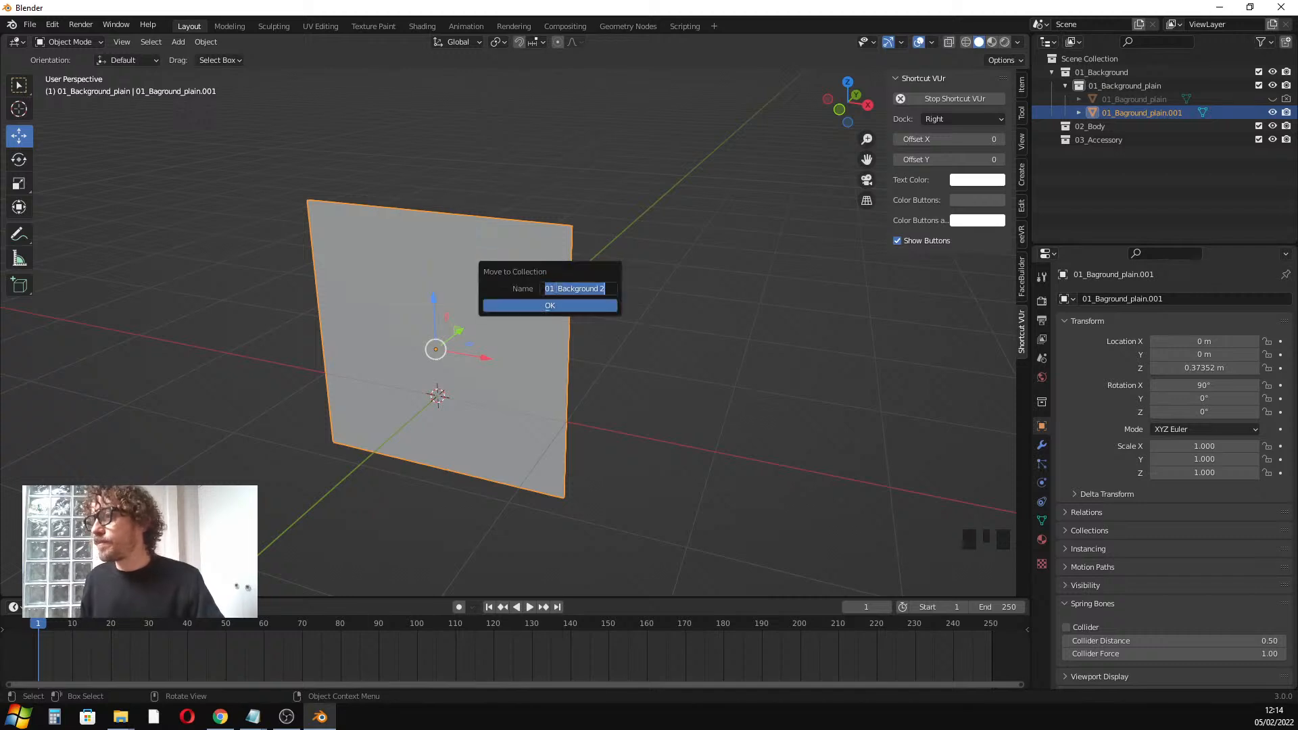
text(02)
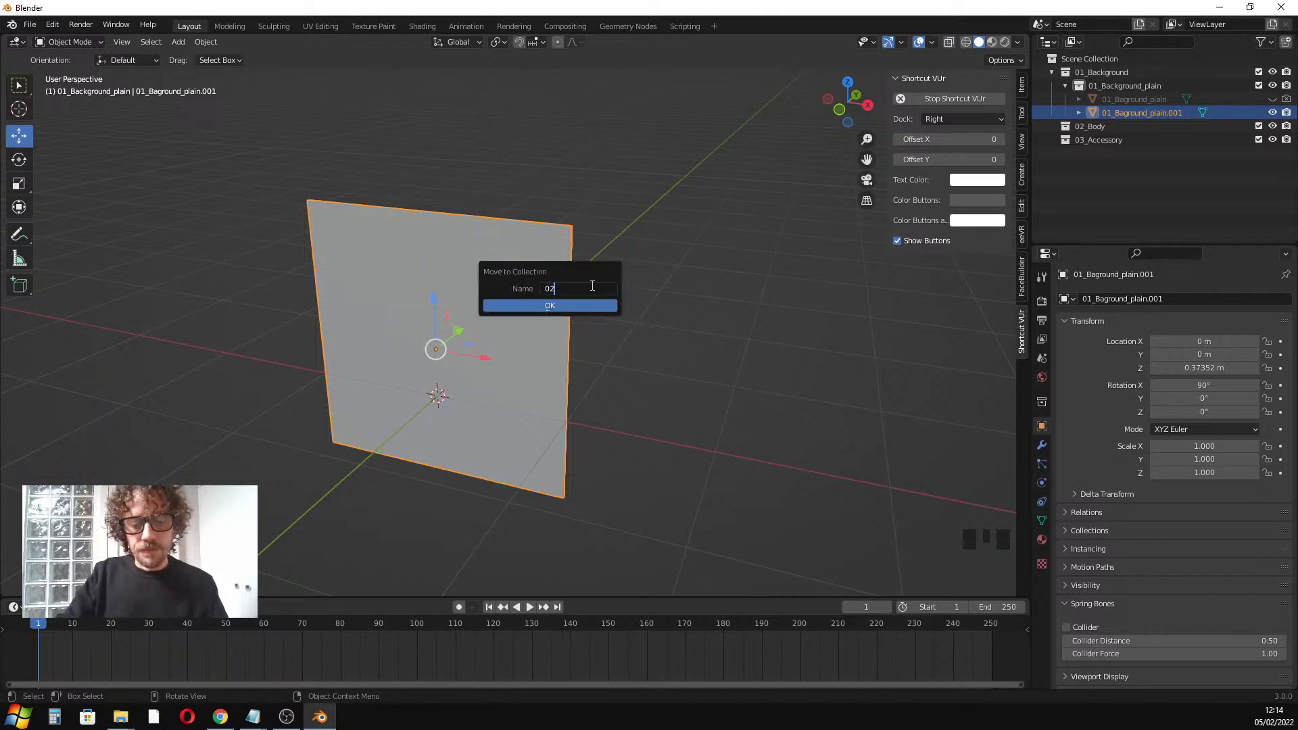
text(_Bac)
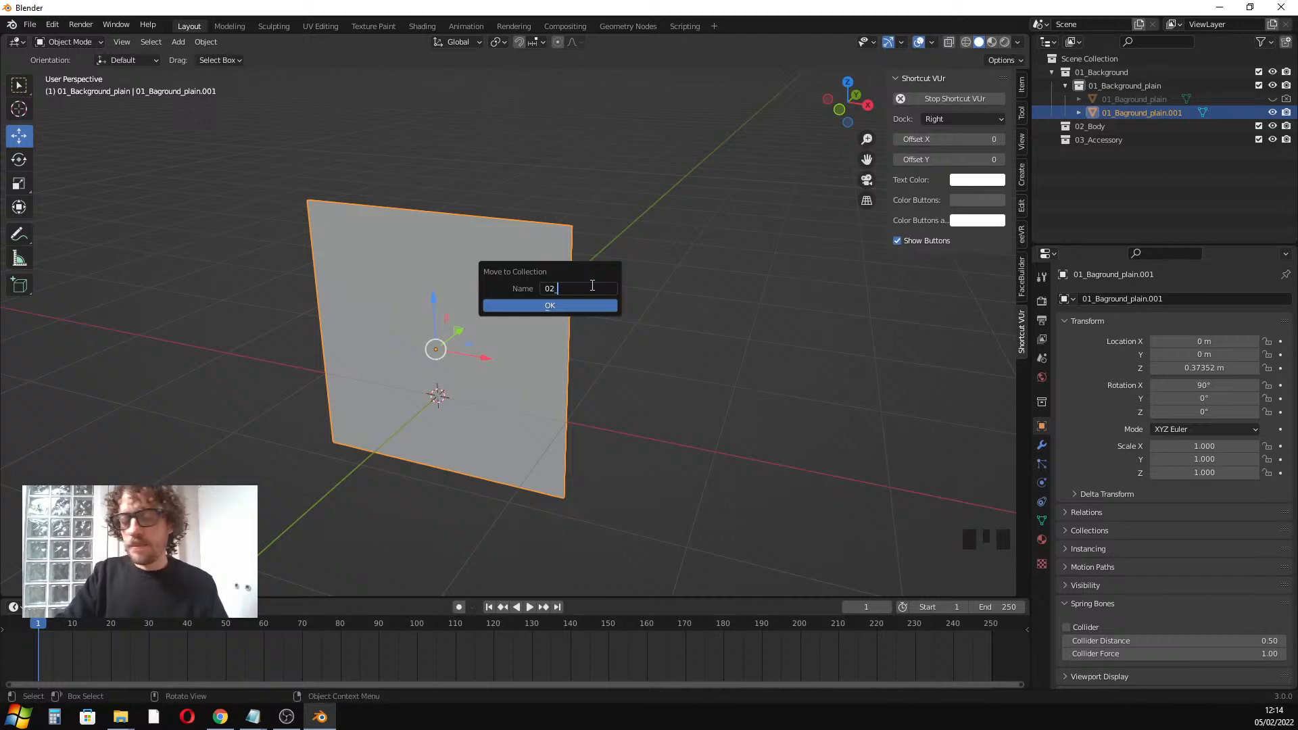
text(kg)
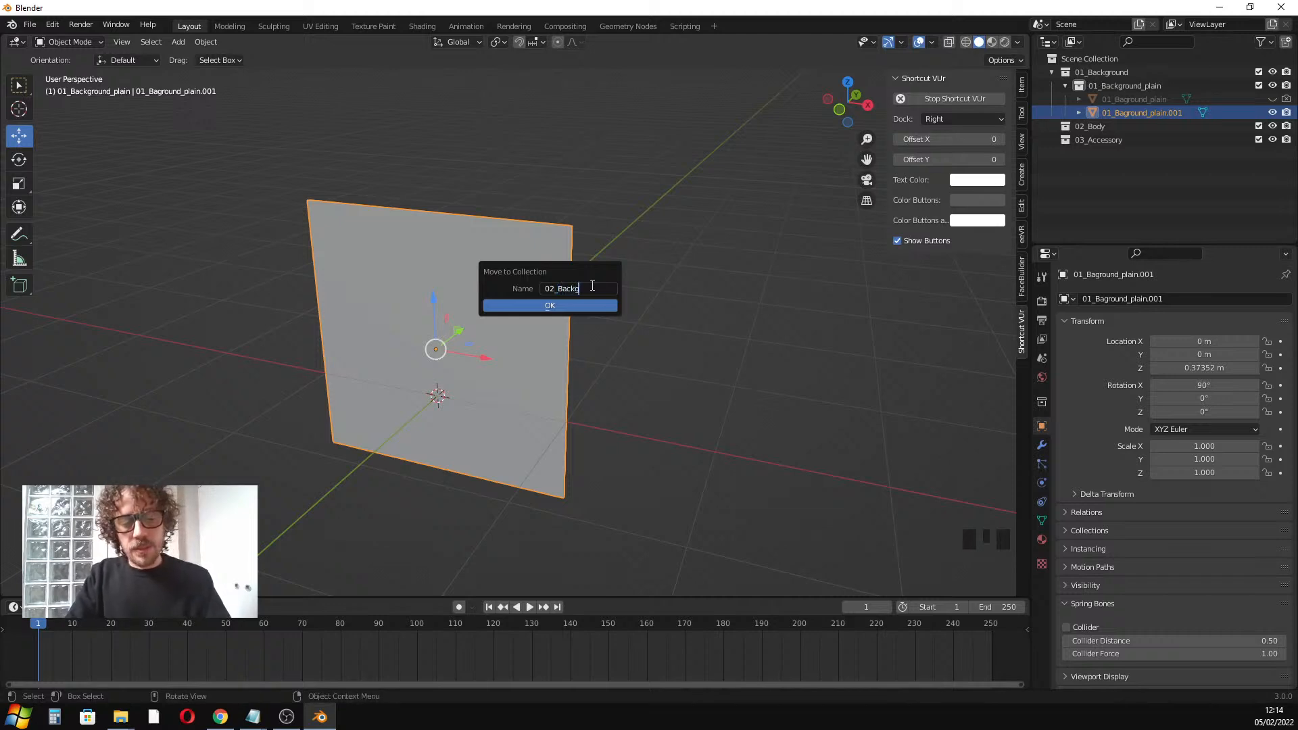
text(roun_Geometric)
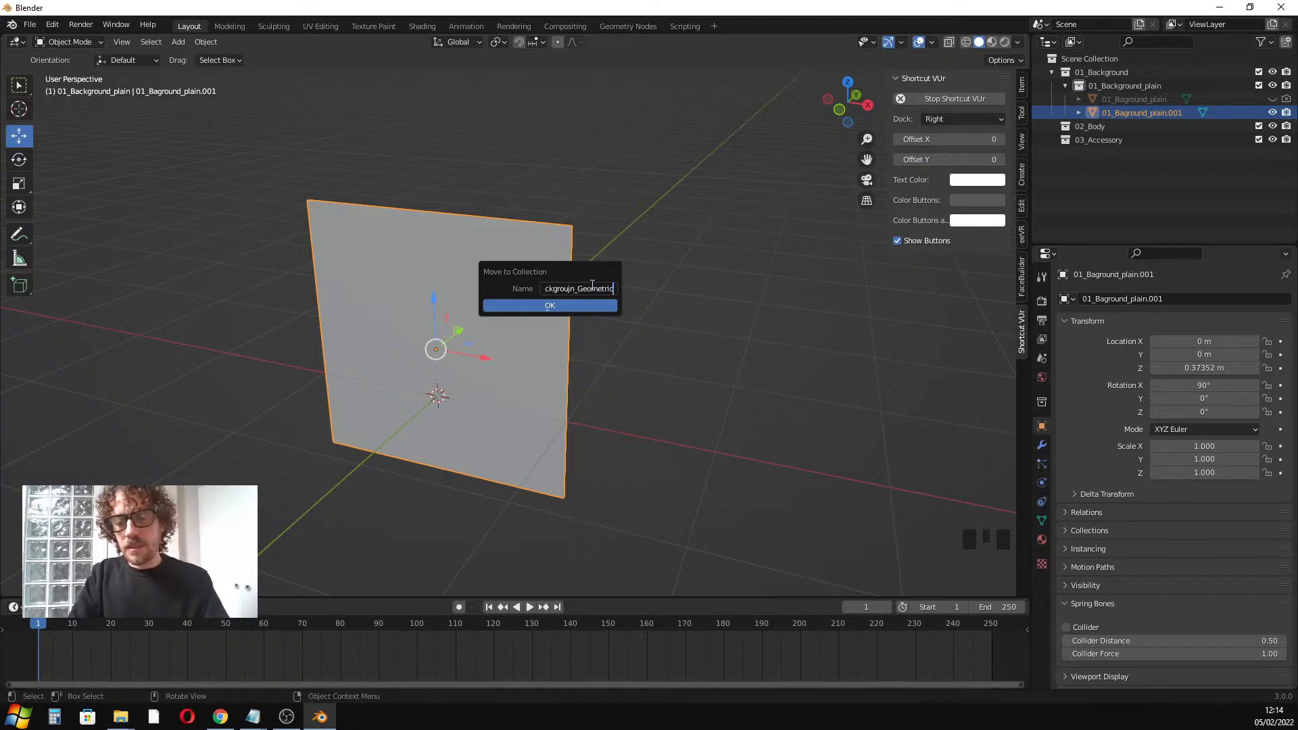
key(Return)
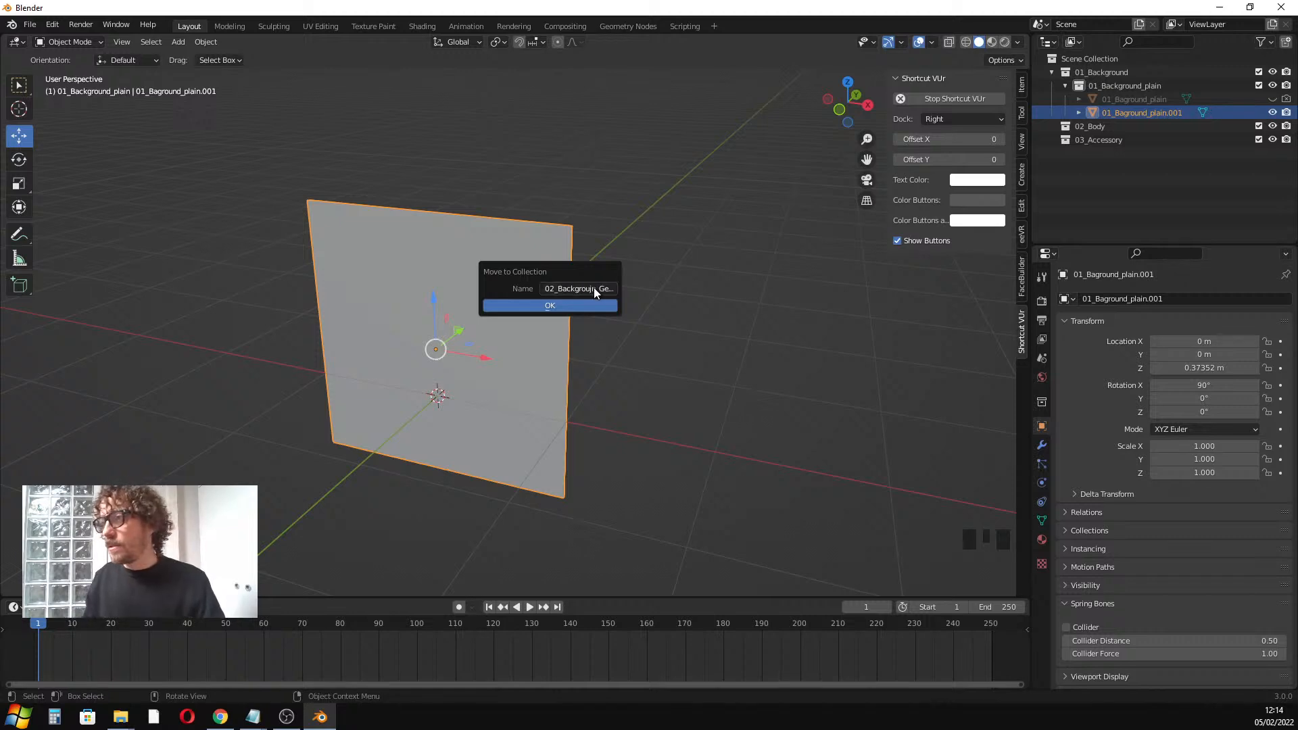
click(590, 303)
Rename the duplicate plane object as 02_Background_geometric
double_click(1151, 126)
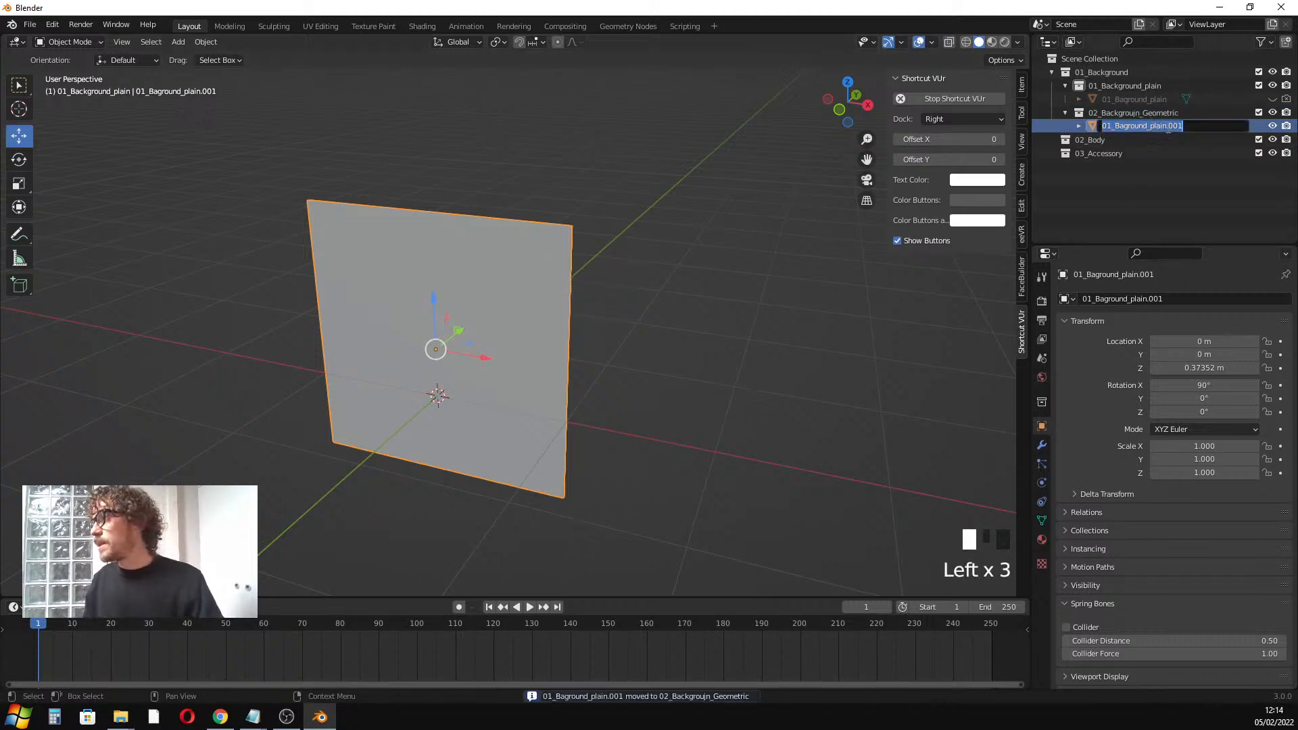
text(02_B)
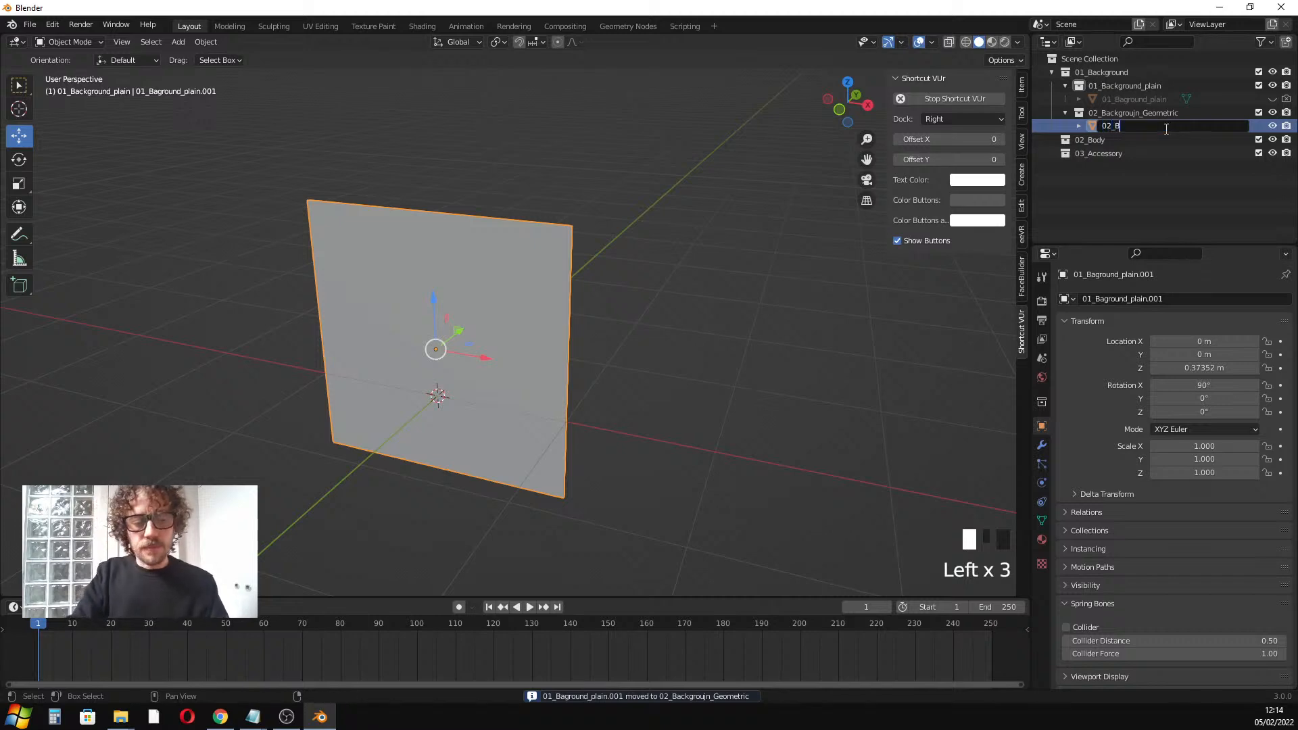
text(ackground)
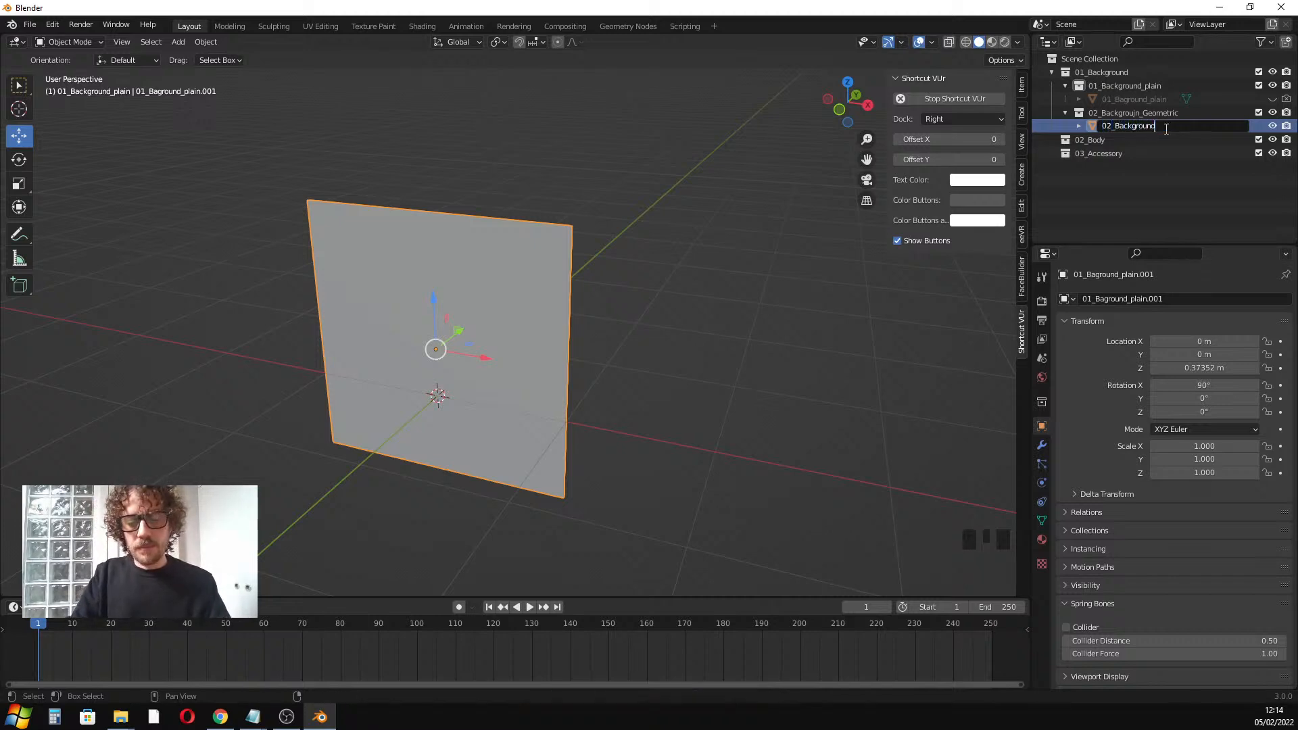
text(_geometric)
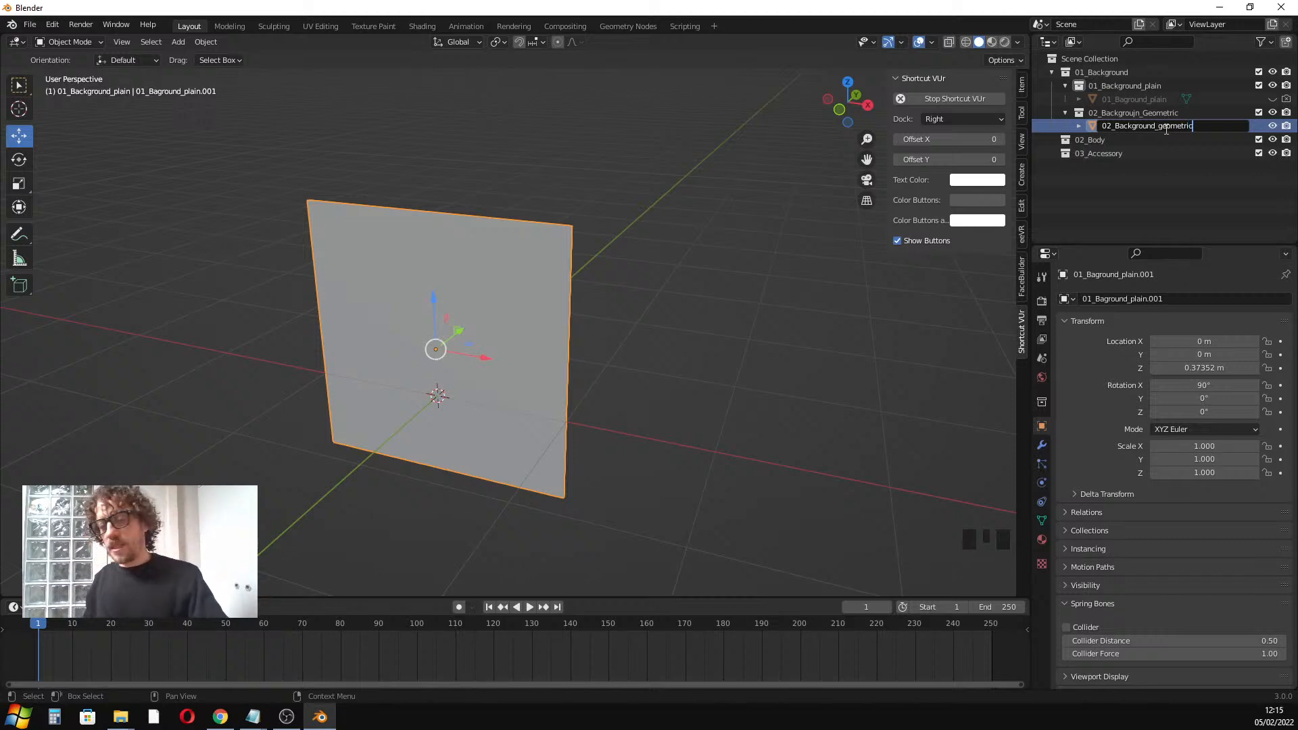
key(Return)
Unhide the 01_Baground_plain object for viewport and render, and hide the 02_Backgroujn_Geometric collection in the viewport
middle_drag(487, 243, 479, 242)
click(1273, 100)
click(1287, 100)
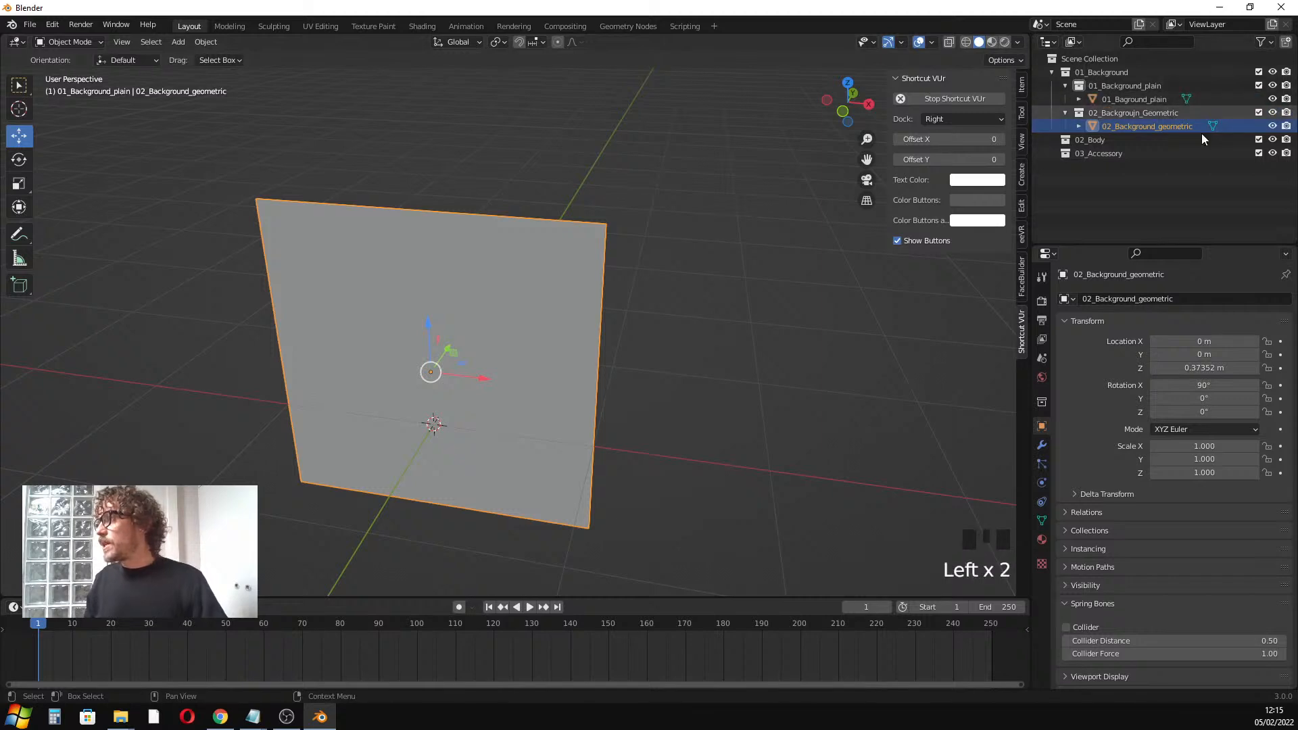
click(1273, 113)
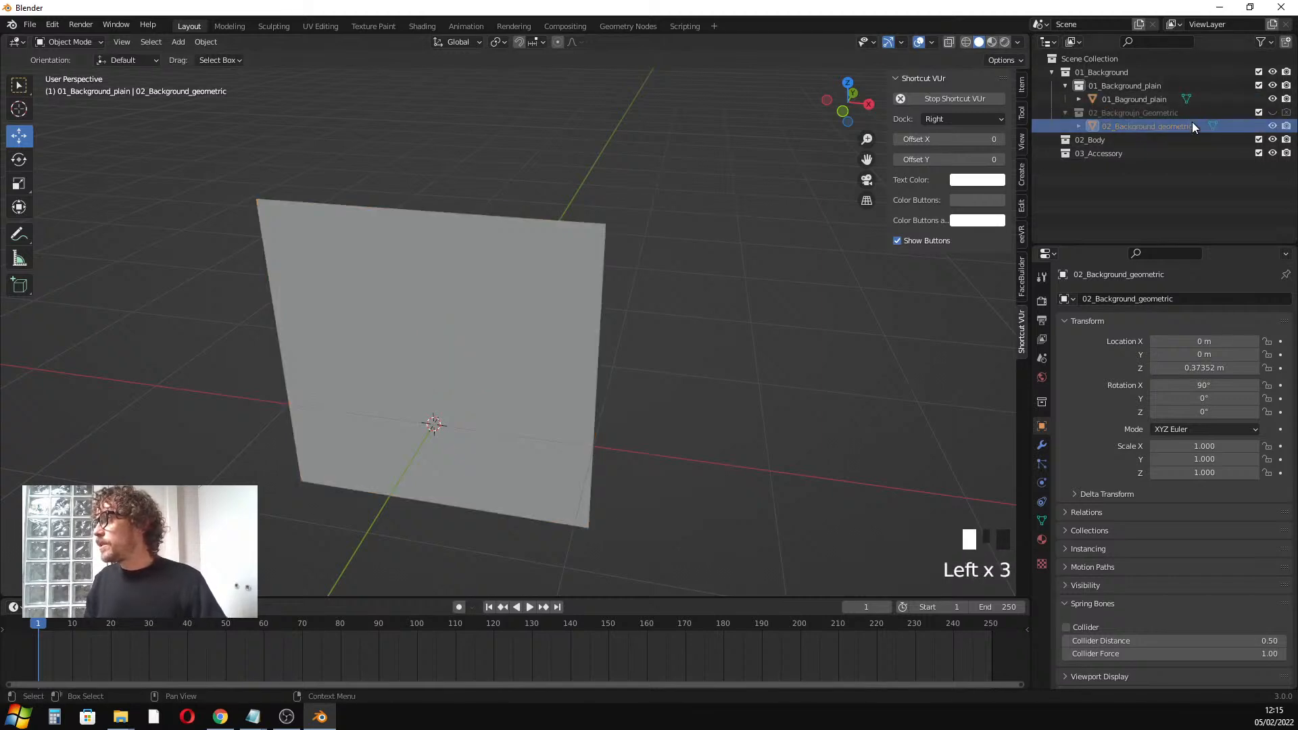
Toggle the viewport visibility of the 01_Background_plain collection and of its plane off and back on
click(1273, 86)
click(1273, 86)
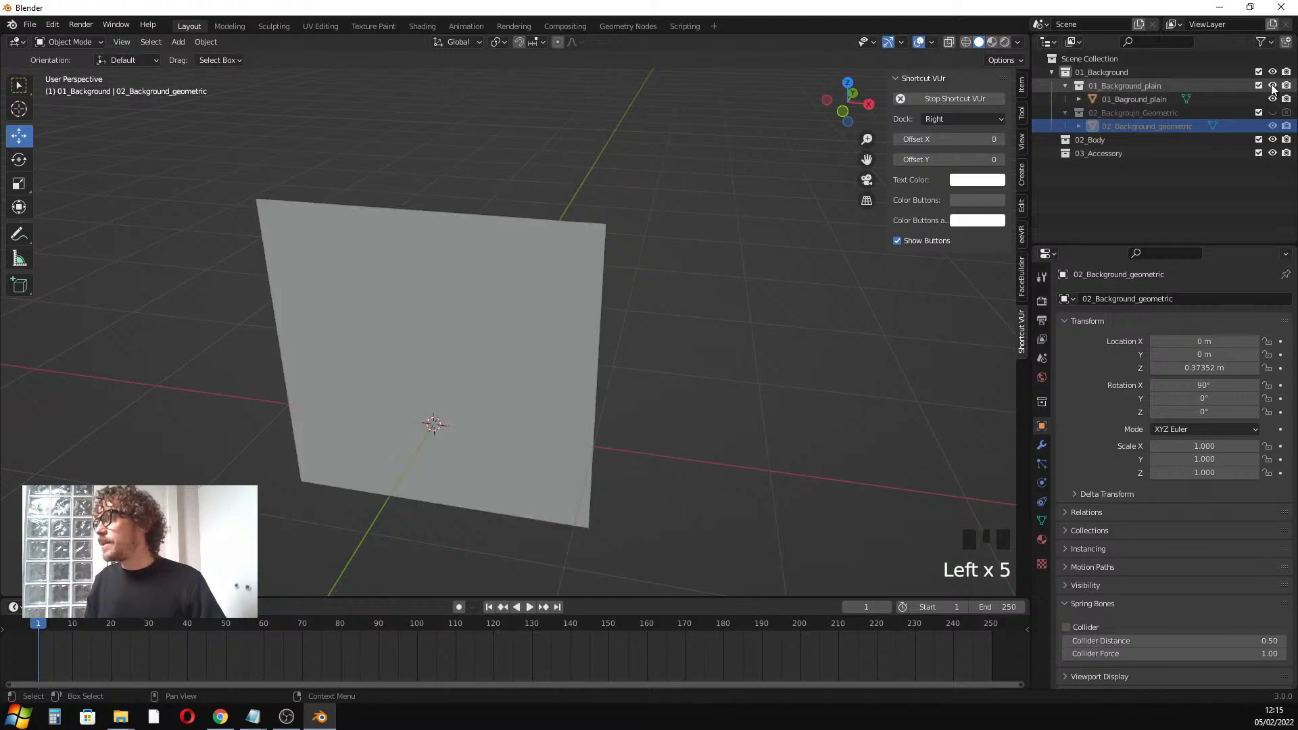
click(1273, 86)
click(1272, 86)
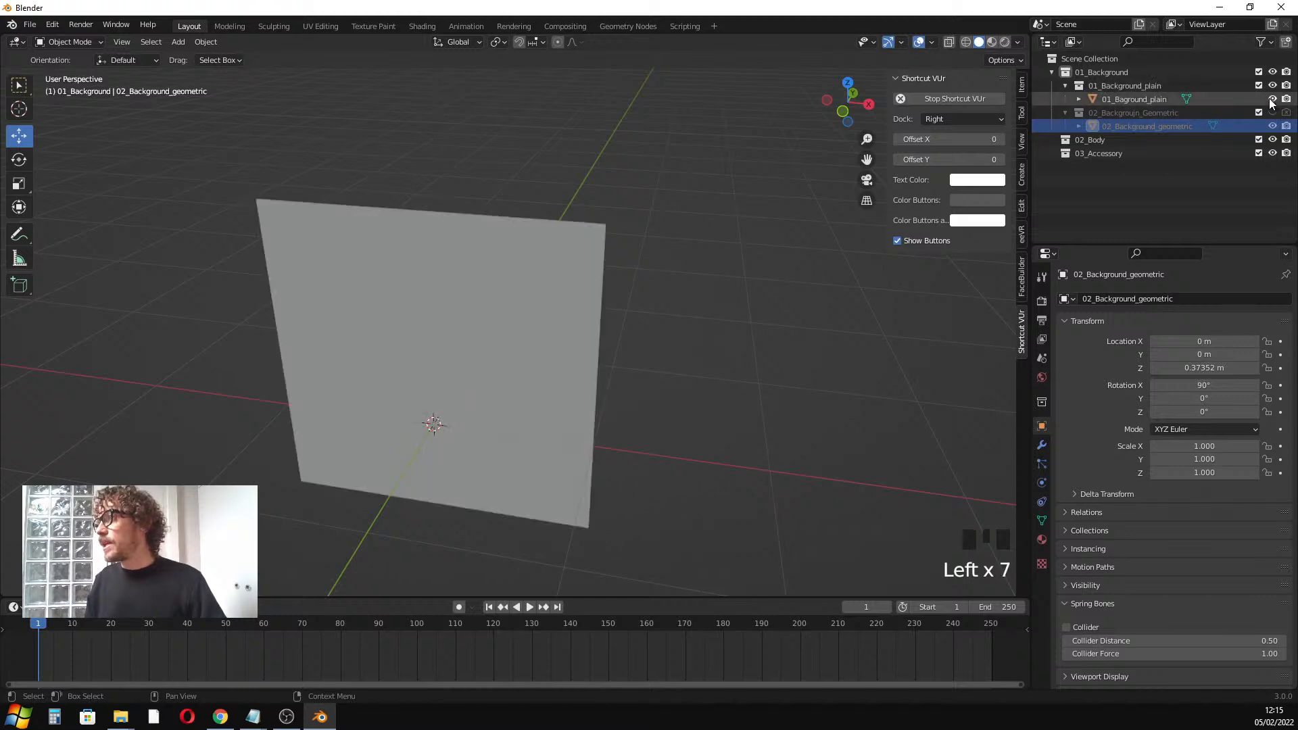
click(1273, 99)
click(1273, 100)
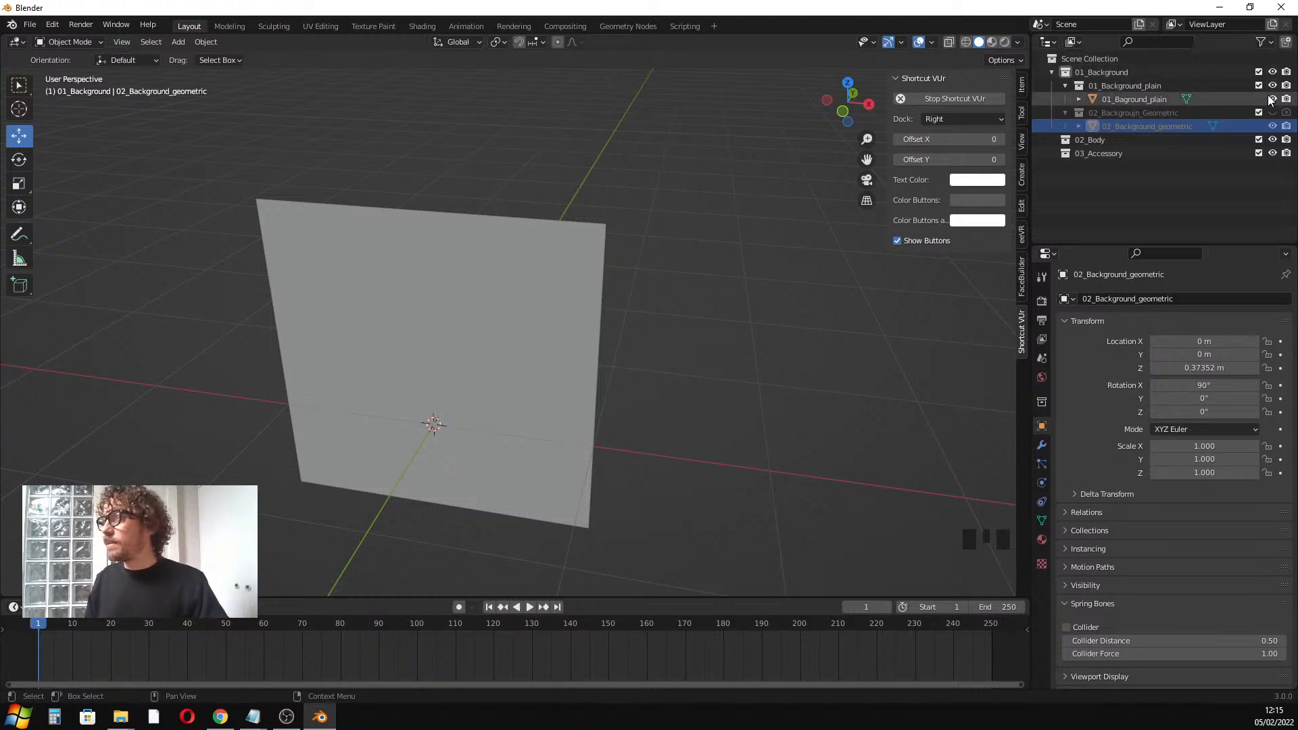
click(1272, 99)
click(1272, 99)
Toggle the render visibility and viewport visibility of the 01_Baground_plain object off and back on
middle_drag(464, 295, 484, 264)
click(1287, 100)
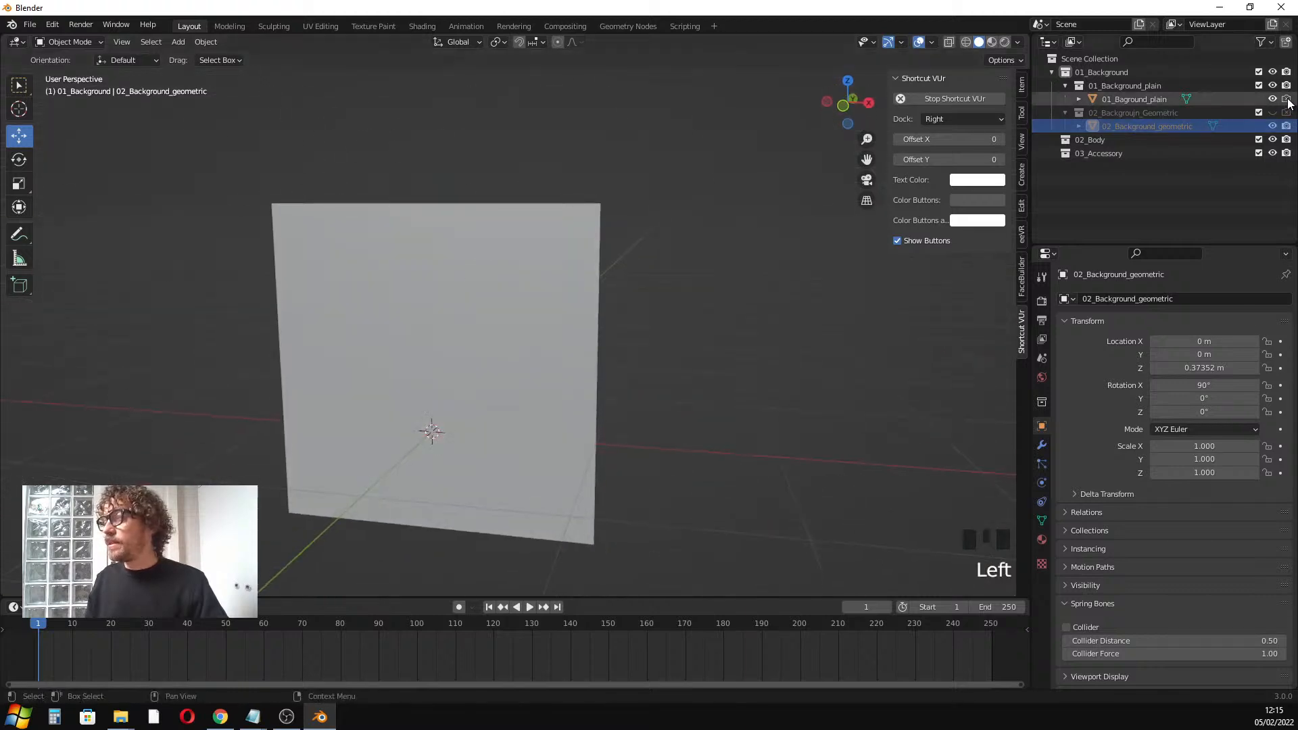
click(1288, 100)
middle_drag(532, 176, 500, 191)
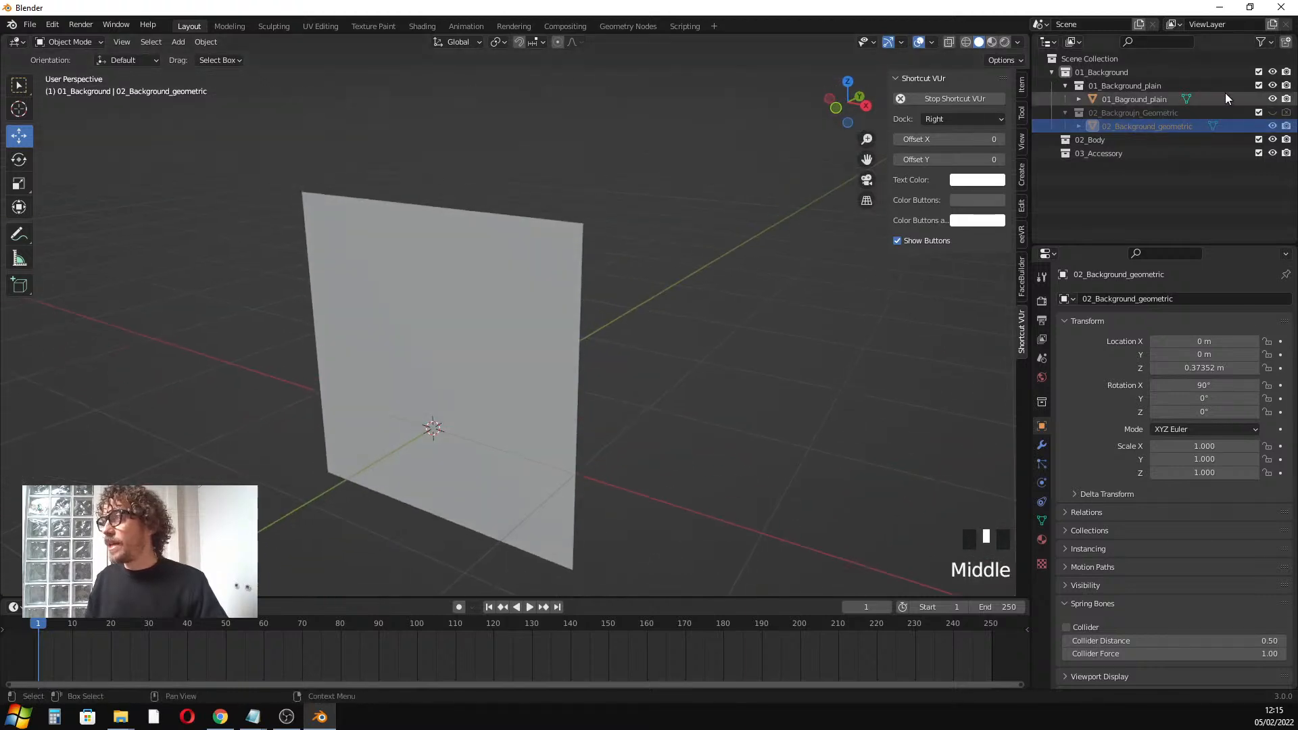
click(1272, 100)
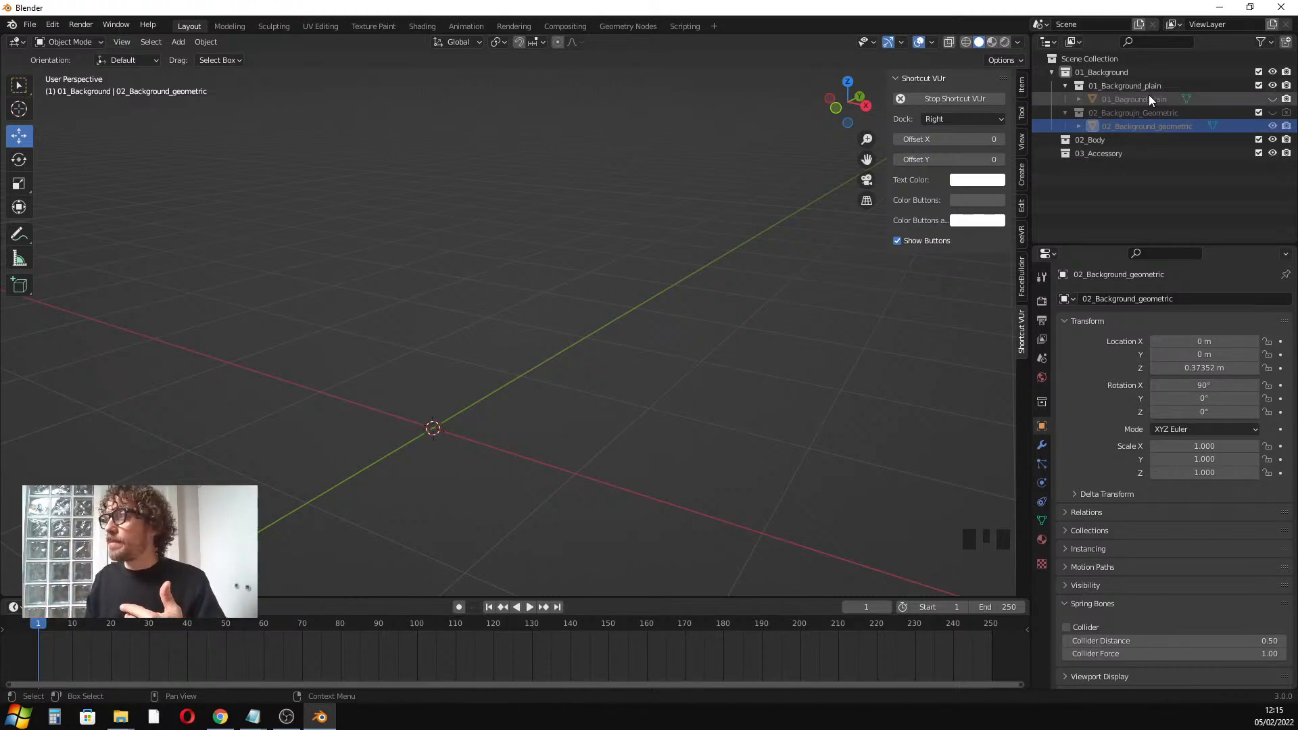
click(1273, 99)
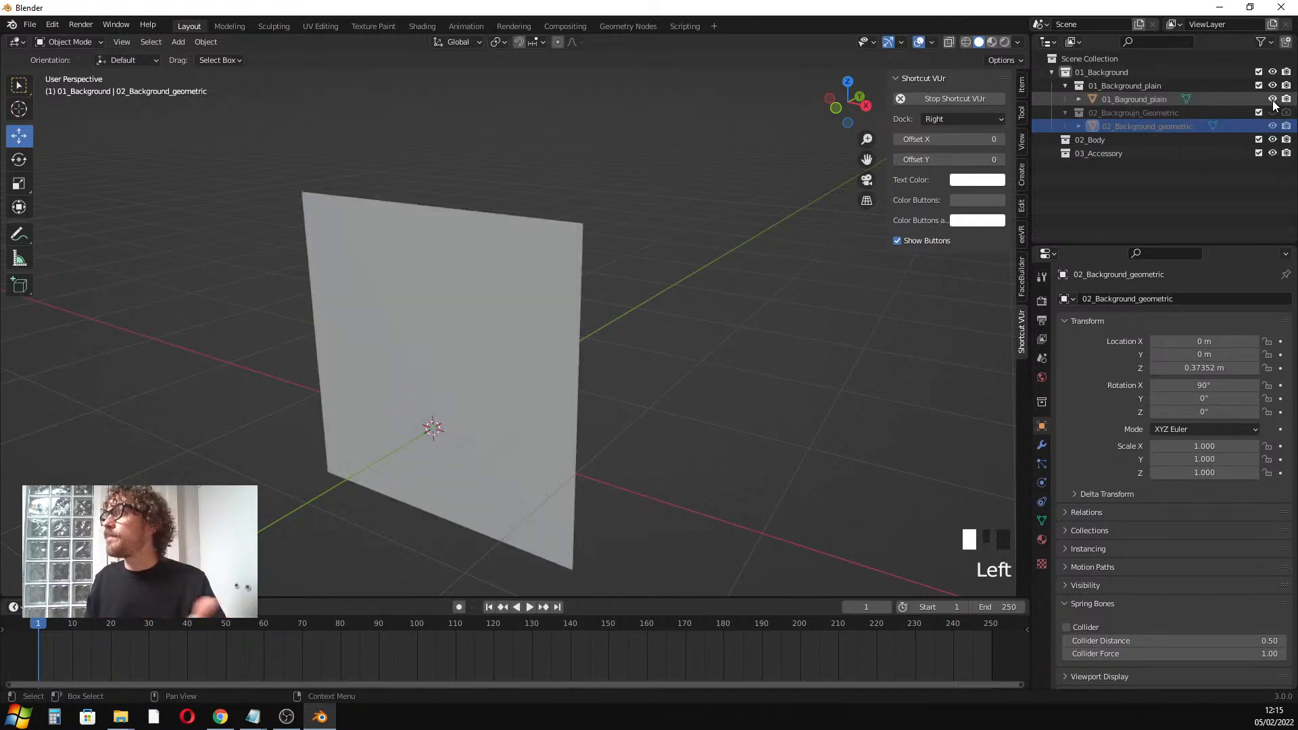
Hide the 01_Background_plain collection, show the 02_Backgroujn_Geometric collection instead, and select its plane
scroll(436, 327, down, 1)
click(453, 324)
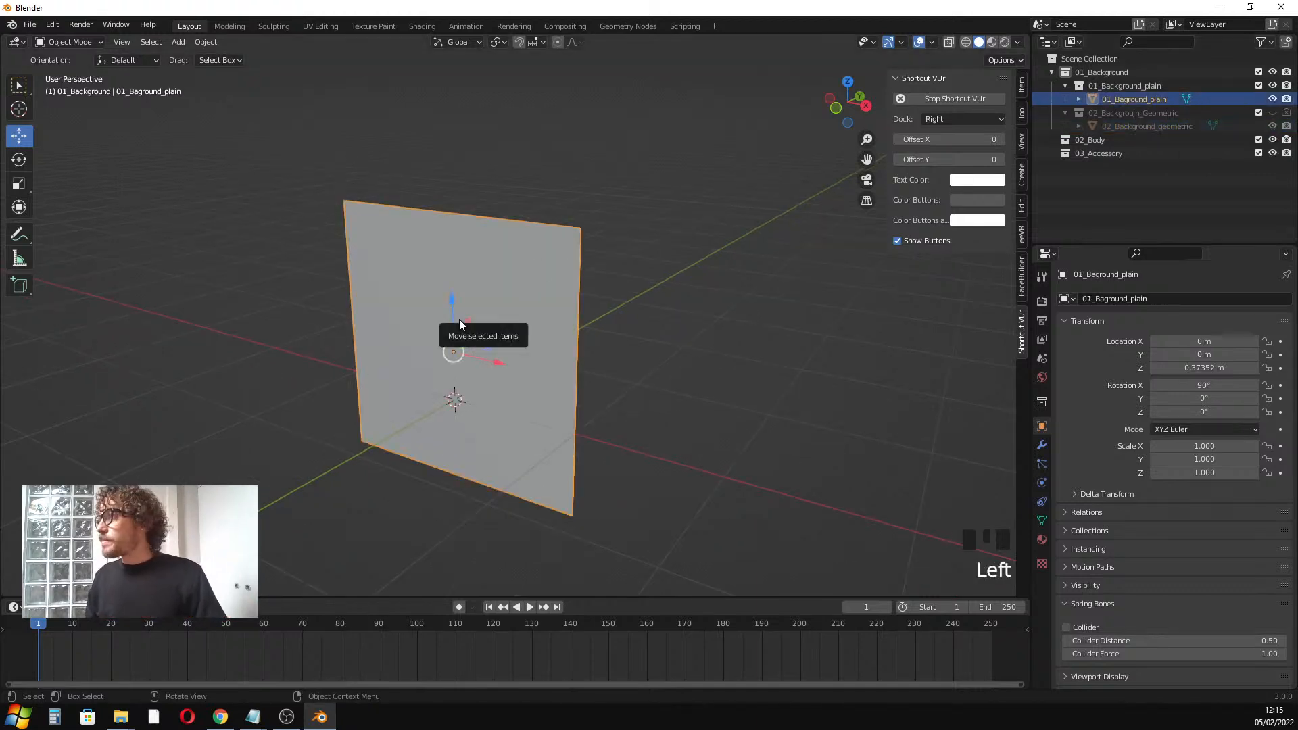
middle_drag(460, 320, 514, 323)
click(1273, 85)
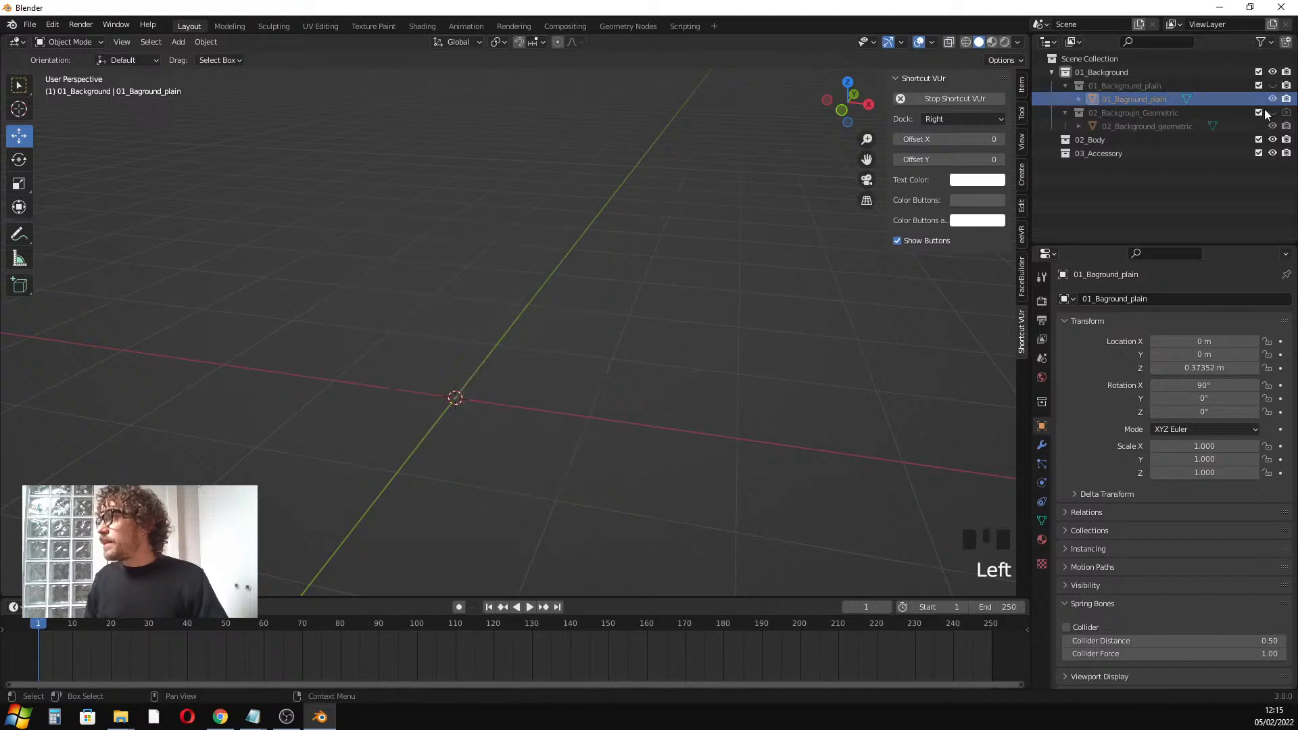
click(1085, 112)
click(1273, 112)
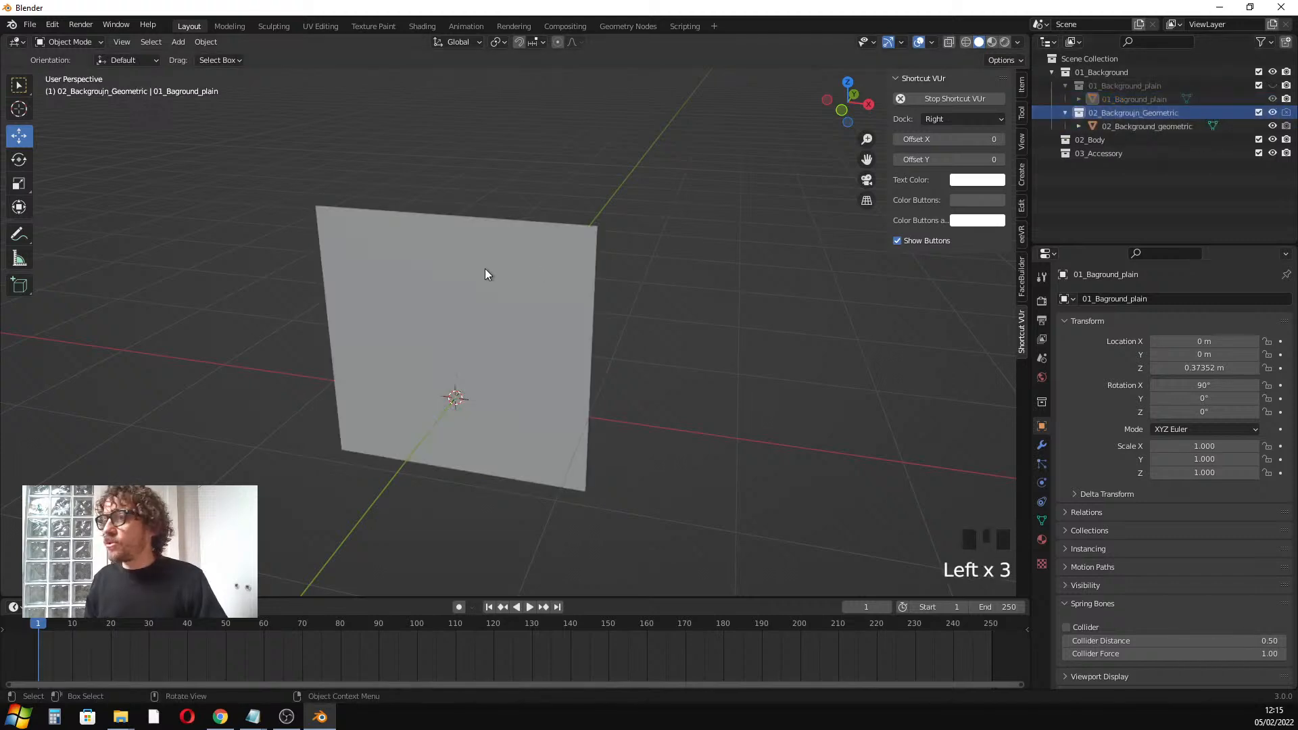
middle_drag(485, 270, 494, 265)
click(506, 285)
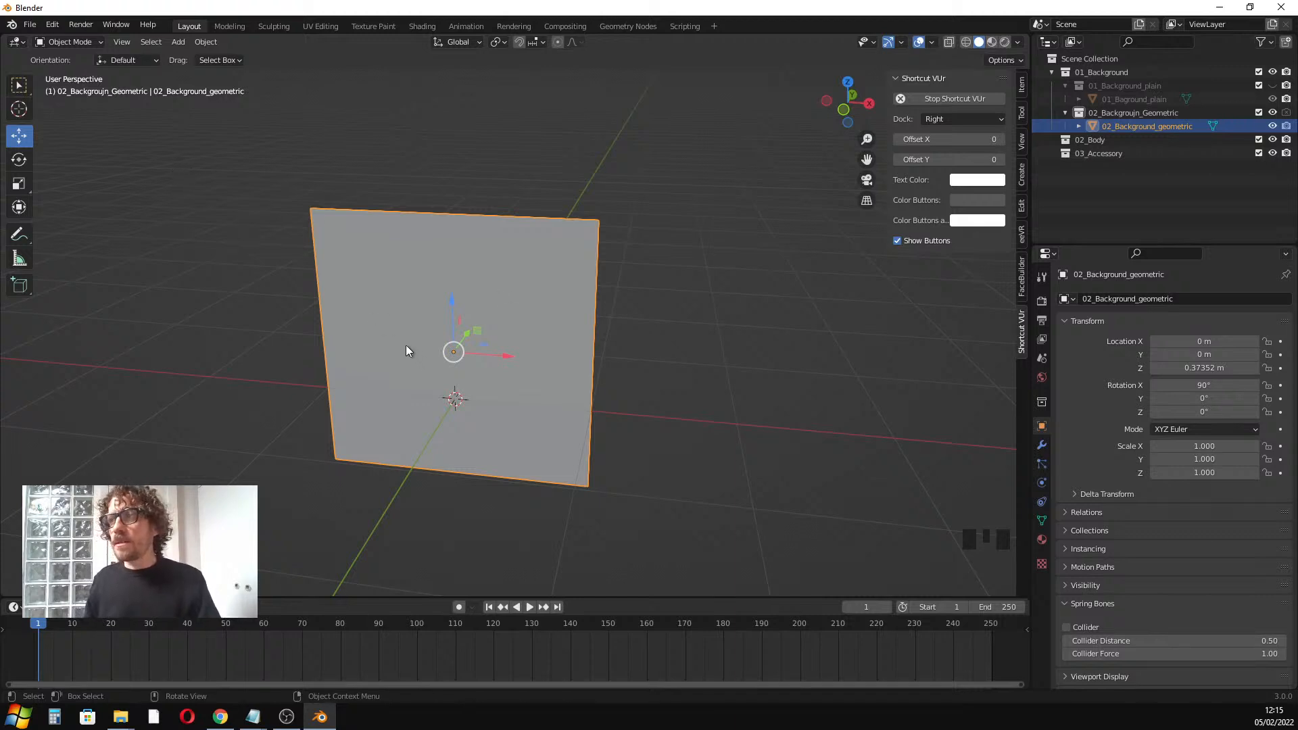
Try moving the 02_Background_geometric plane freely in Object Mode and cancel the move
scroll(429, 345, down, 3)
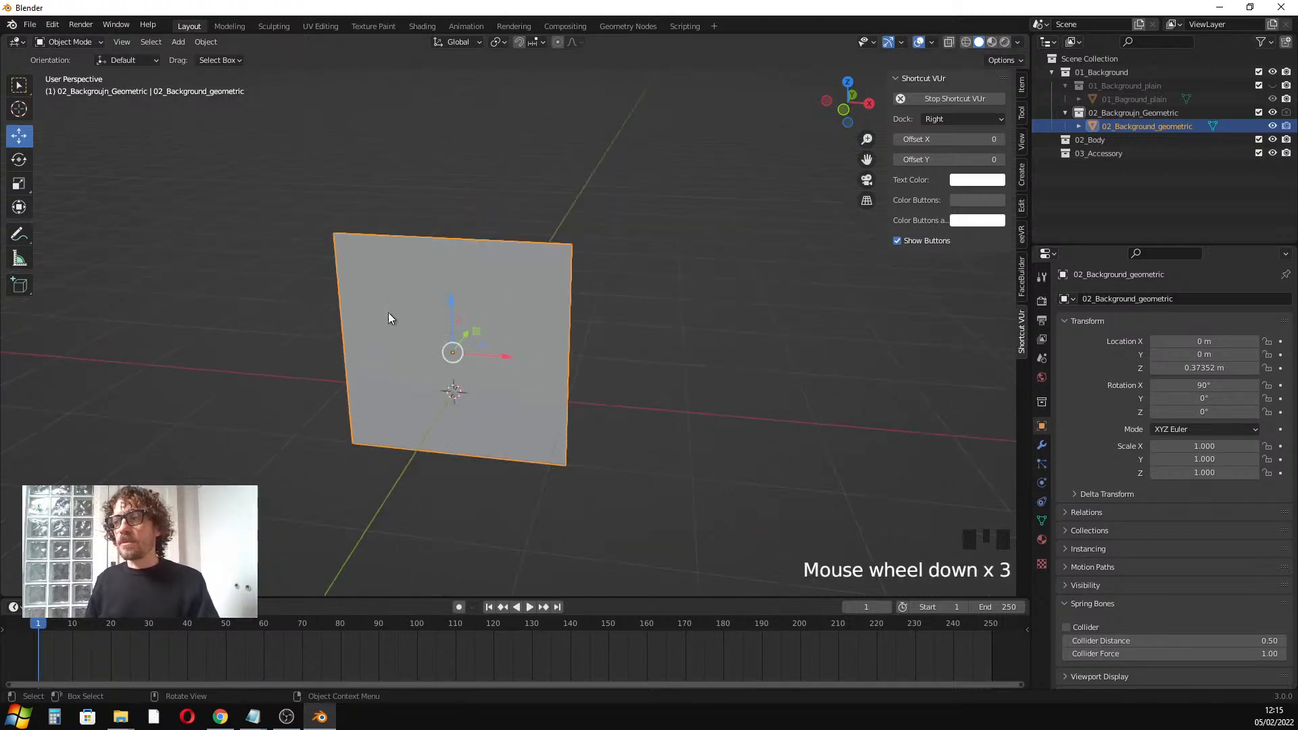
middle_drag(388, 315, 345, 314)
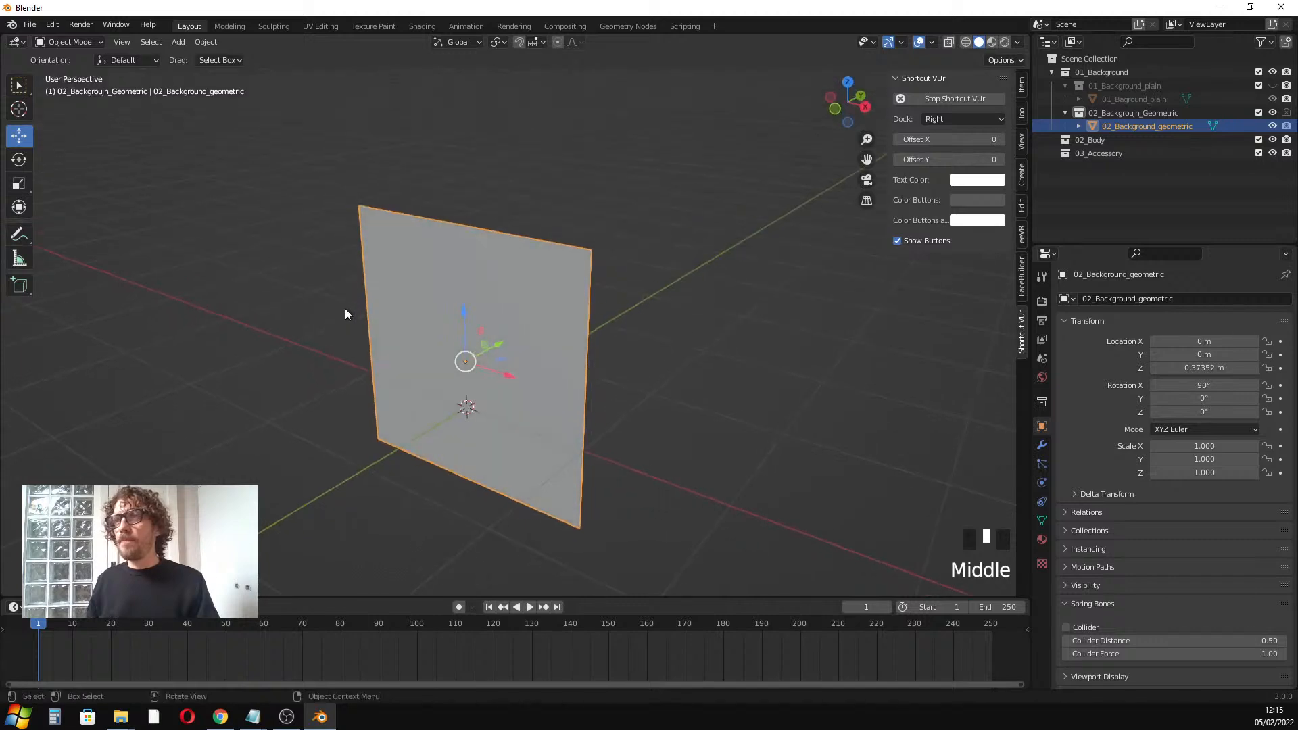
click(67, 40)
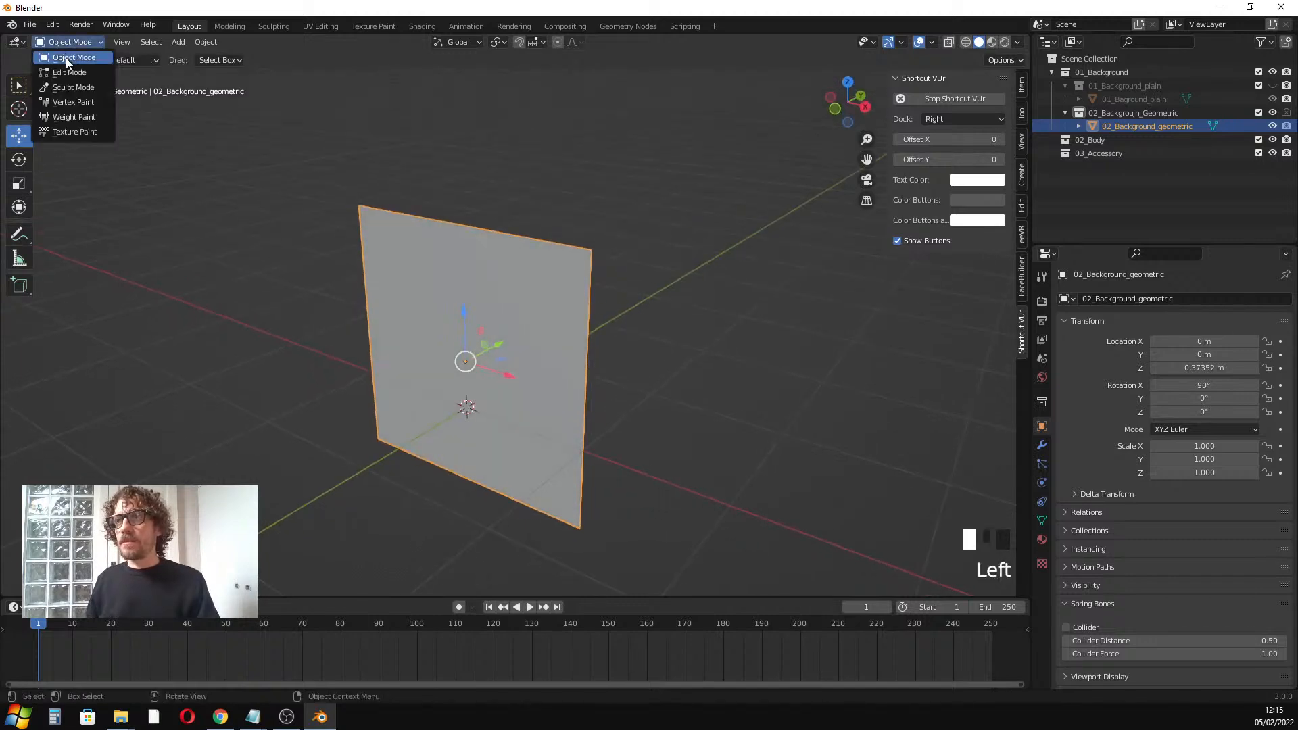
click(521, 303)
middle_drag(497, 302, 506, 370)
key(Tab)
key(Tab)
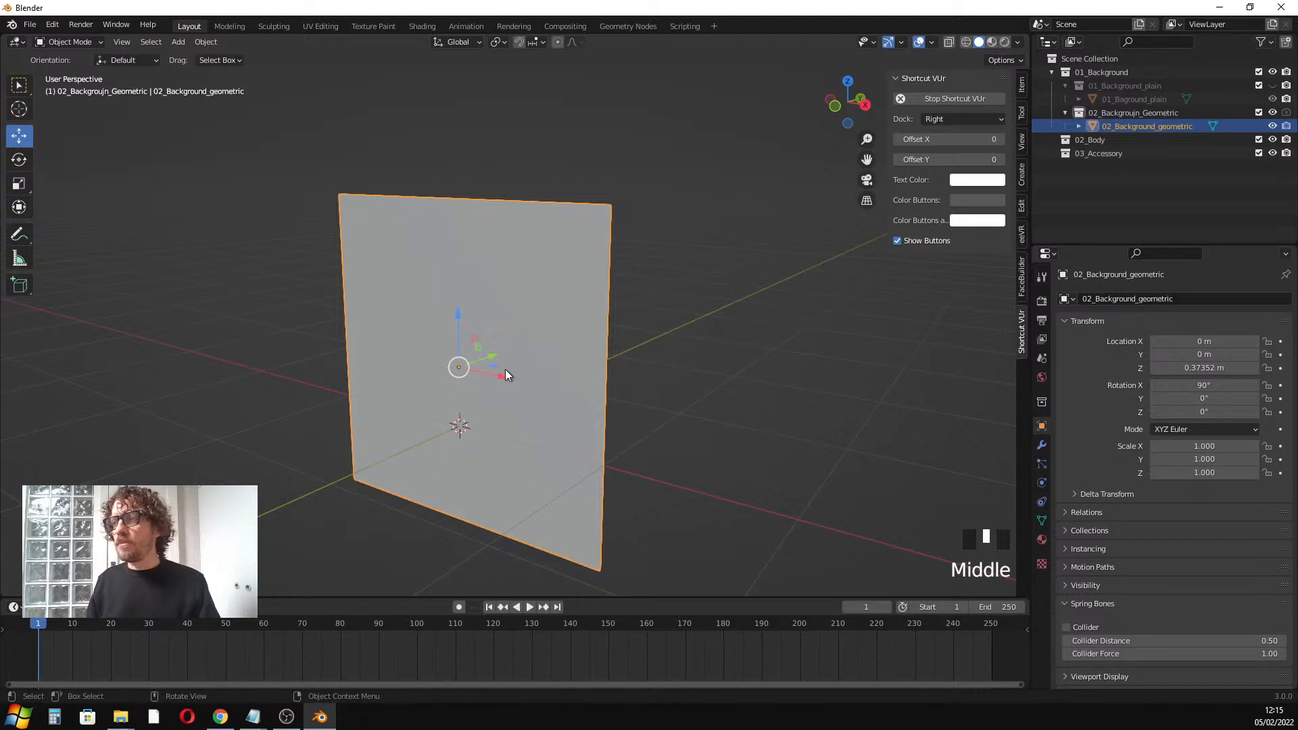
key(g)
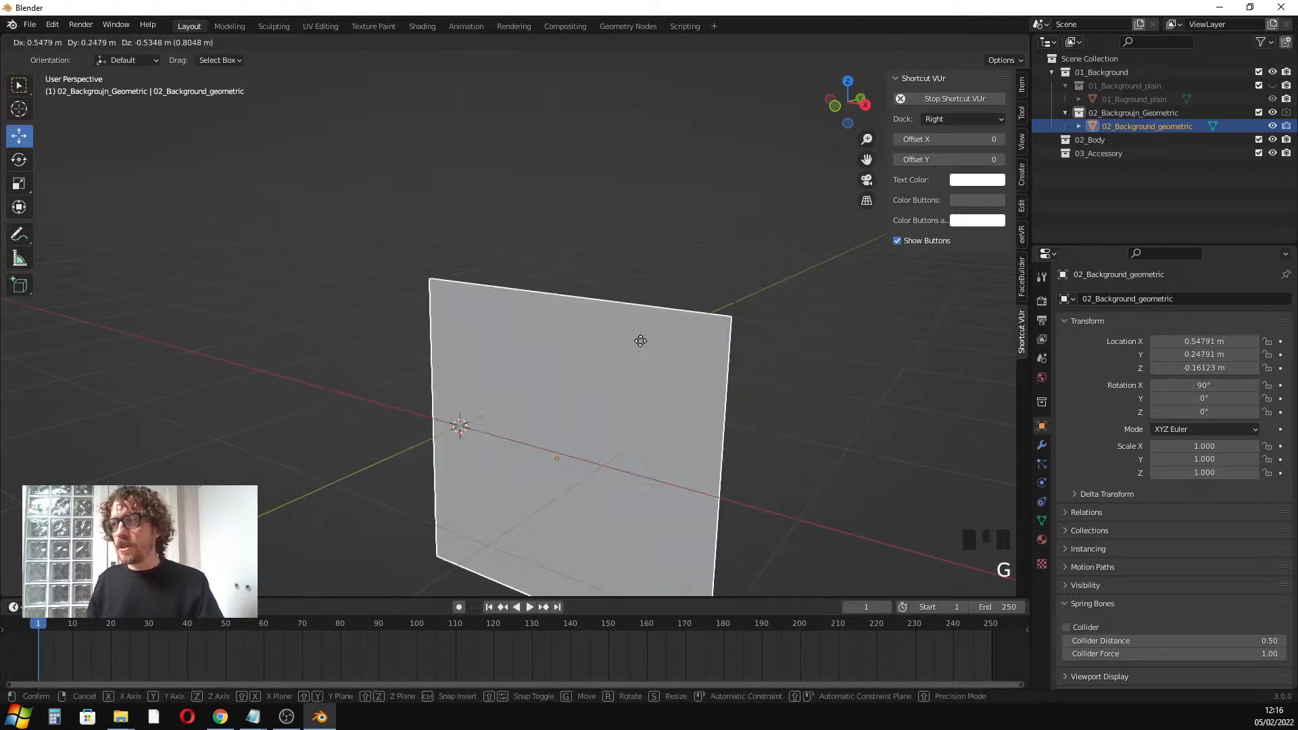
right_click(448, 397)
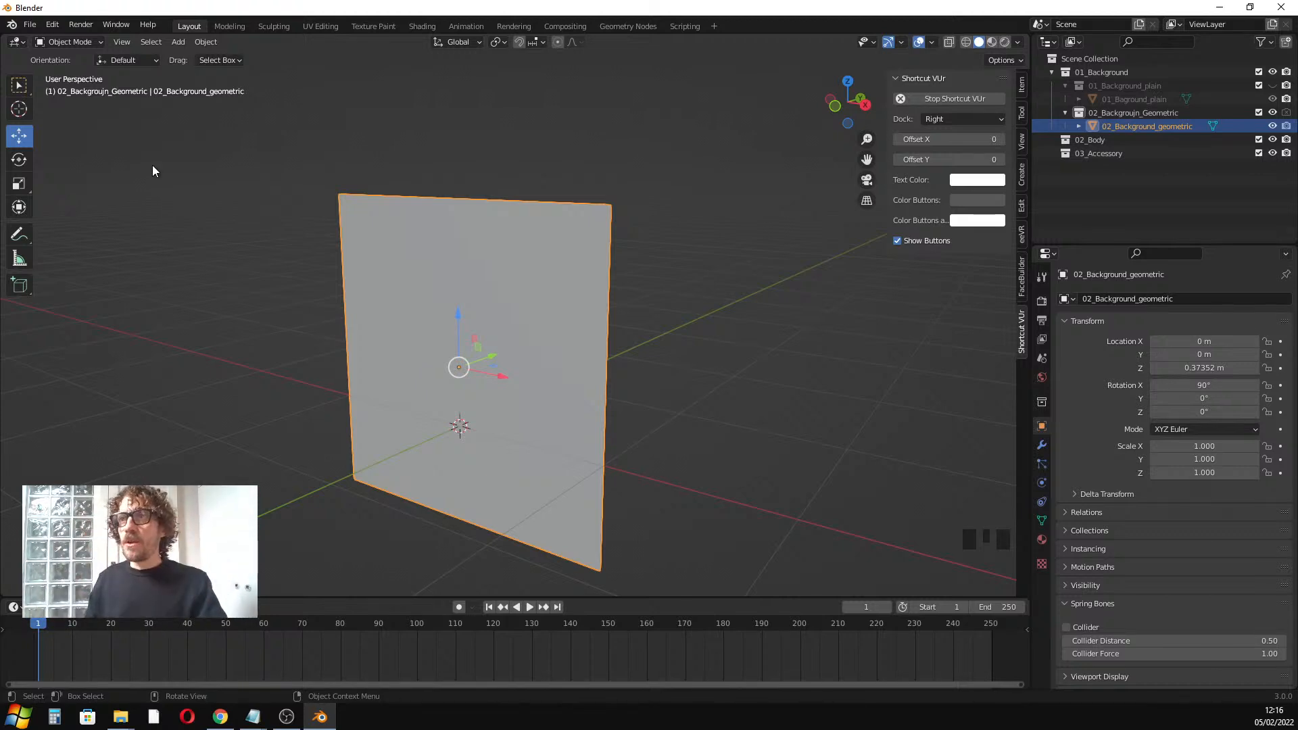
Switch the 02_Background_geometric plane to Edit Mode and select its upper-left corner vertex
click(64, 42)
click(72, 75)
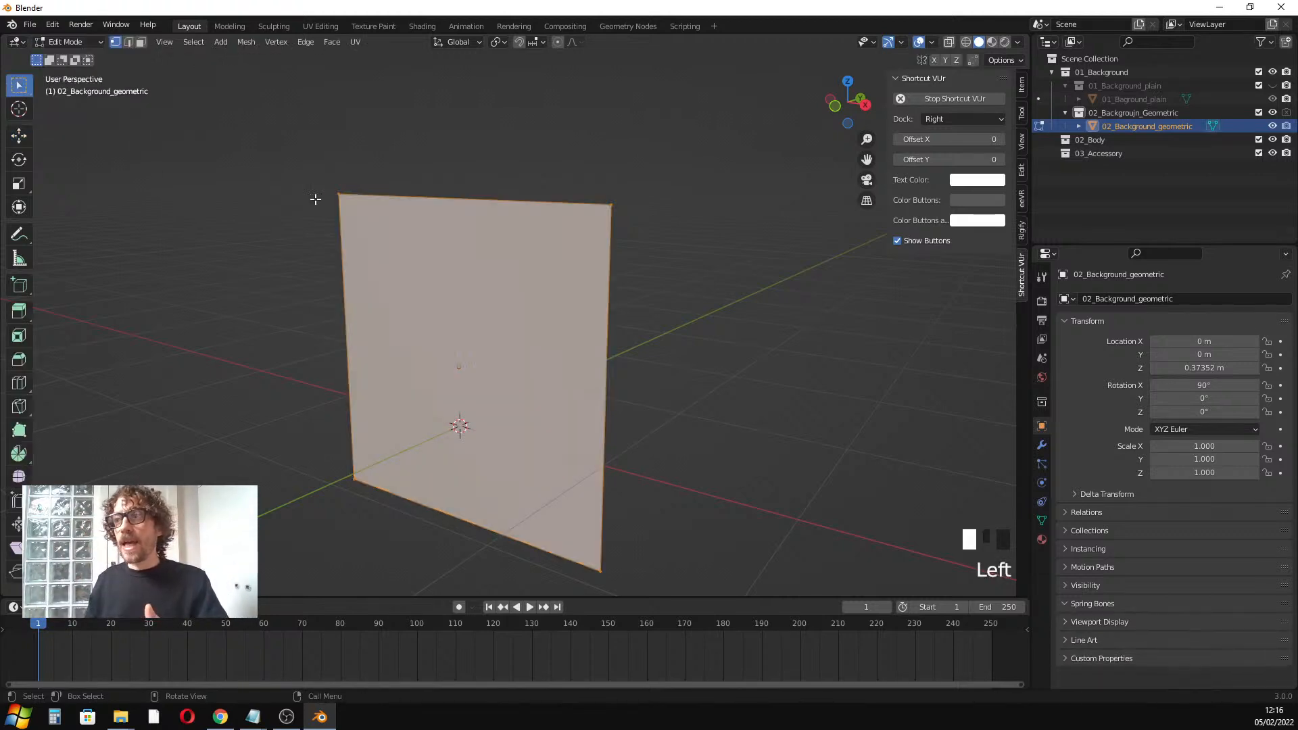
click(337, 199)
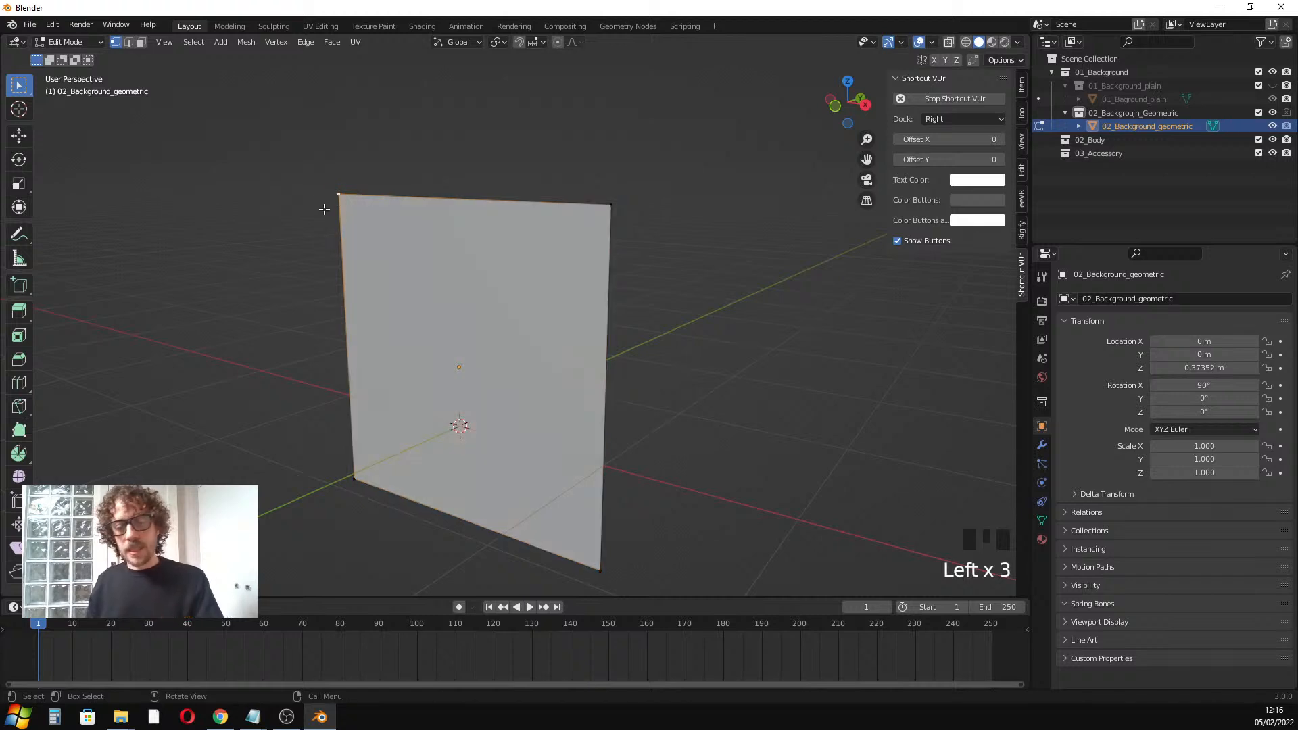
Try moving the plane's upper-left corner vertex in Edit Mode, and undo the changes
key(g)
click(467, 355)
middle_drag(466, 355, 384, 347)
scroll(365, 330, down, 3)
key(Tab)
drag(304, 381, 475, 346)
mouse_move(380, 371)
middle_down()
mouse_move(481, 380)
mouse_move(291, 324)
mouse_move(370, 348)
middle_up()
key(ctrl+z)
key(ctrl+z)
key(ctrl+z)
key(ctrl+z)
key(ctrl+z)
key(ctrl+z)
Select the upper-right corner vertex of the 02_Background_geometric plane
scroll(290, 324, up, 2)
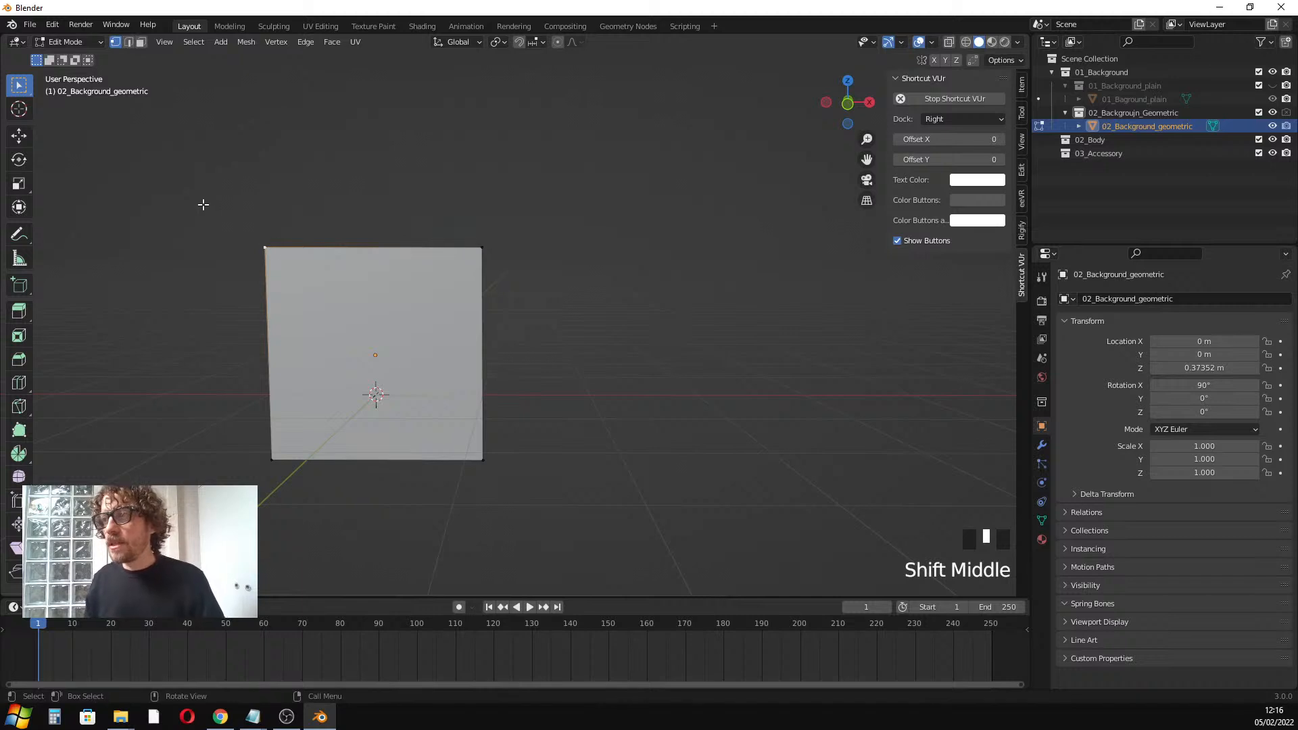
click(486, 267)
click(483, 250)
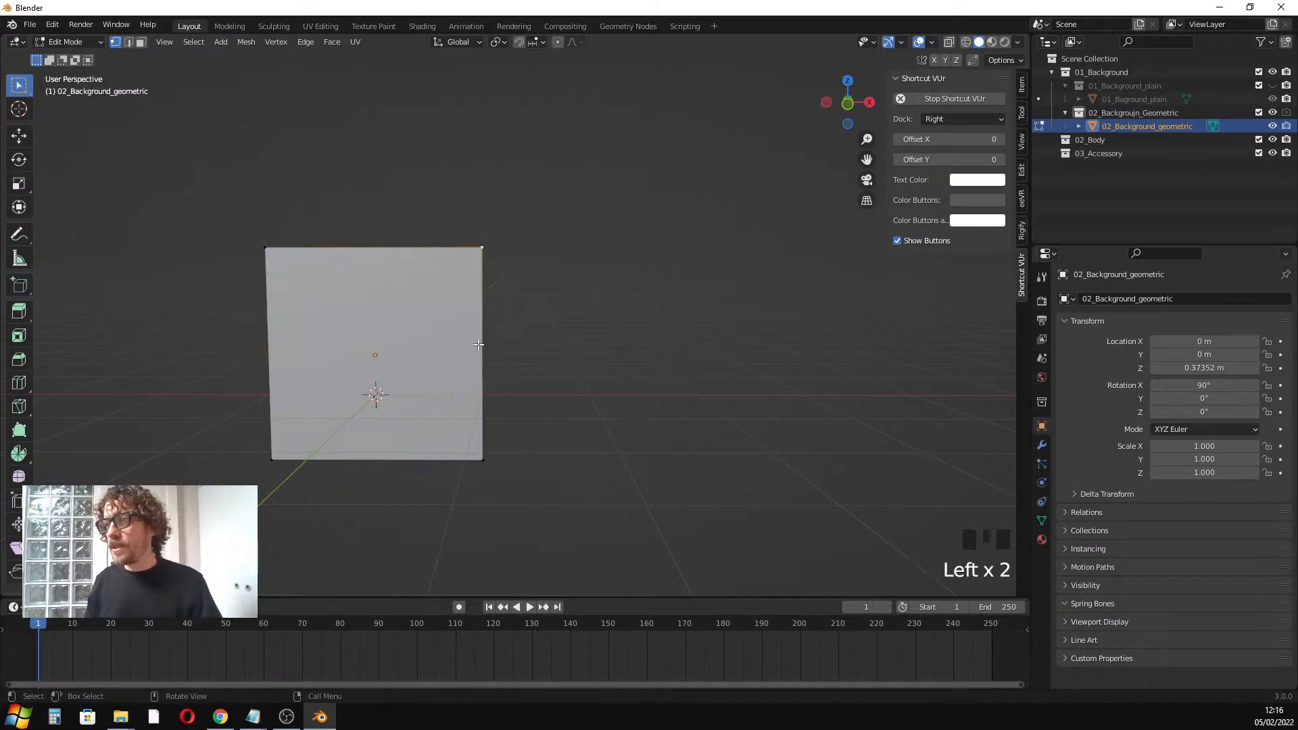
Select the plane's lower-right, lower-left and upper-left corner vertices one at a time
click(482, 457)
click(272, 460)
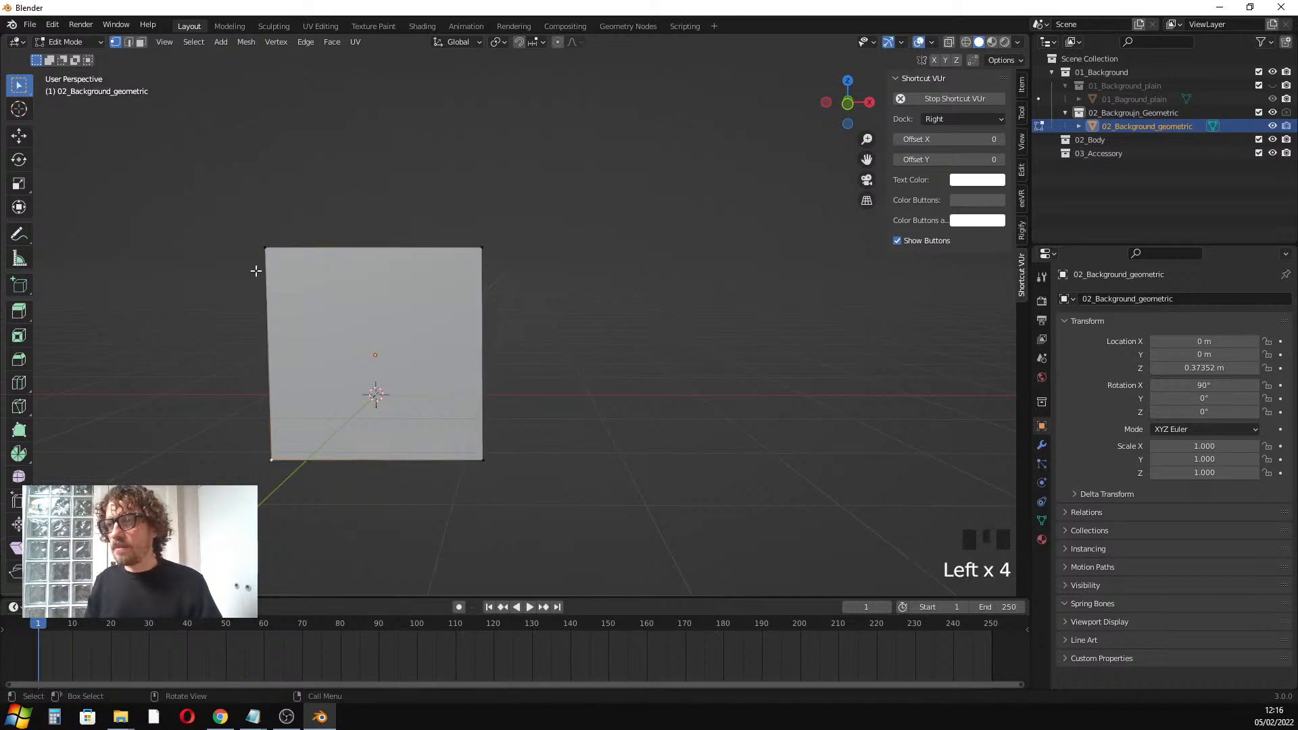
click(265, 252)
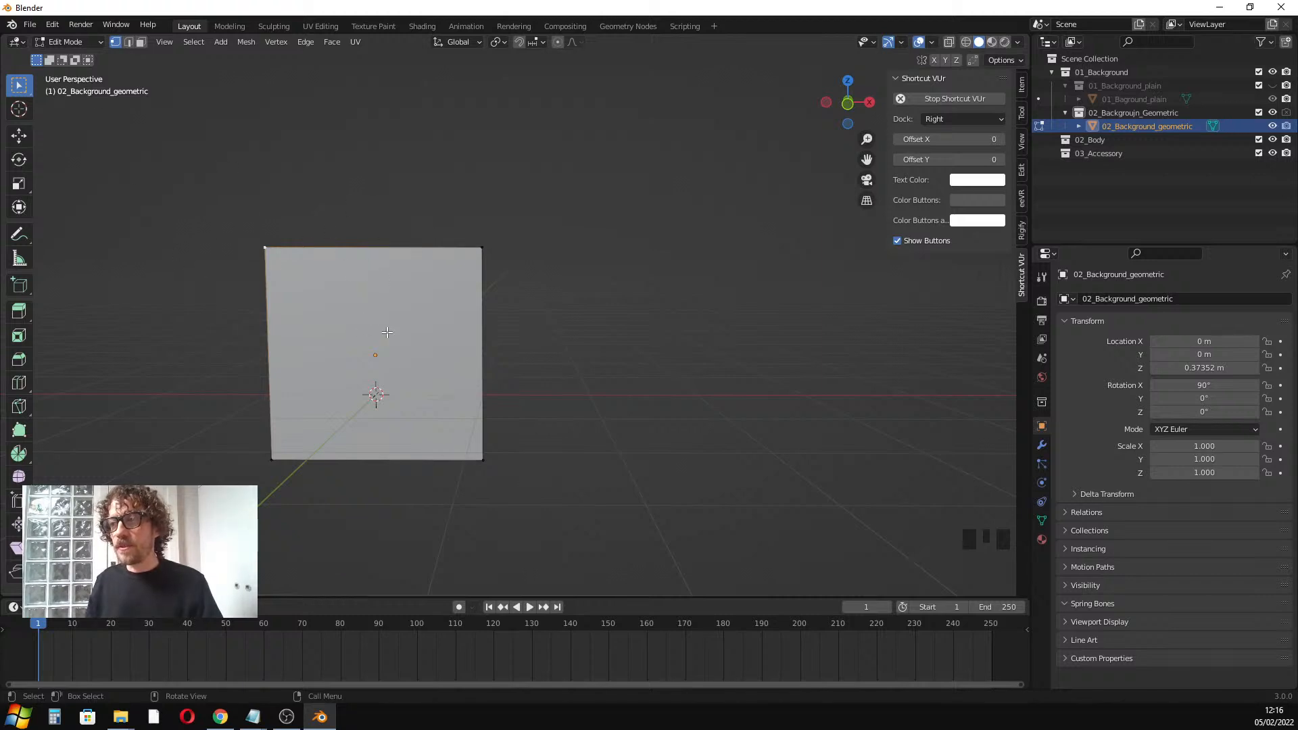
middle_drag(387, 332, 370, 314)
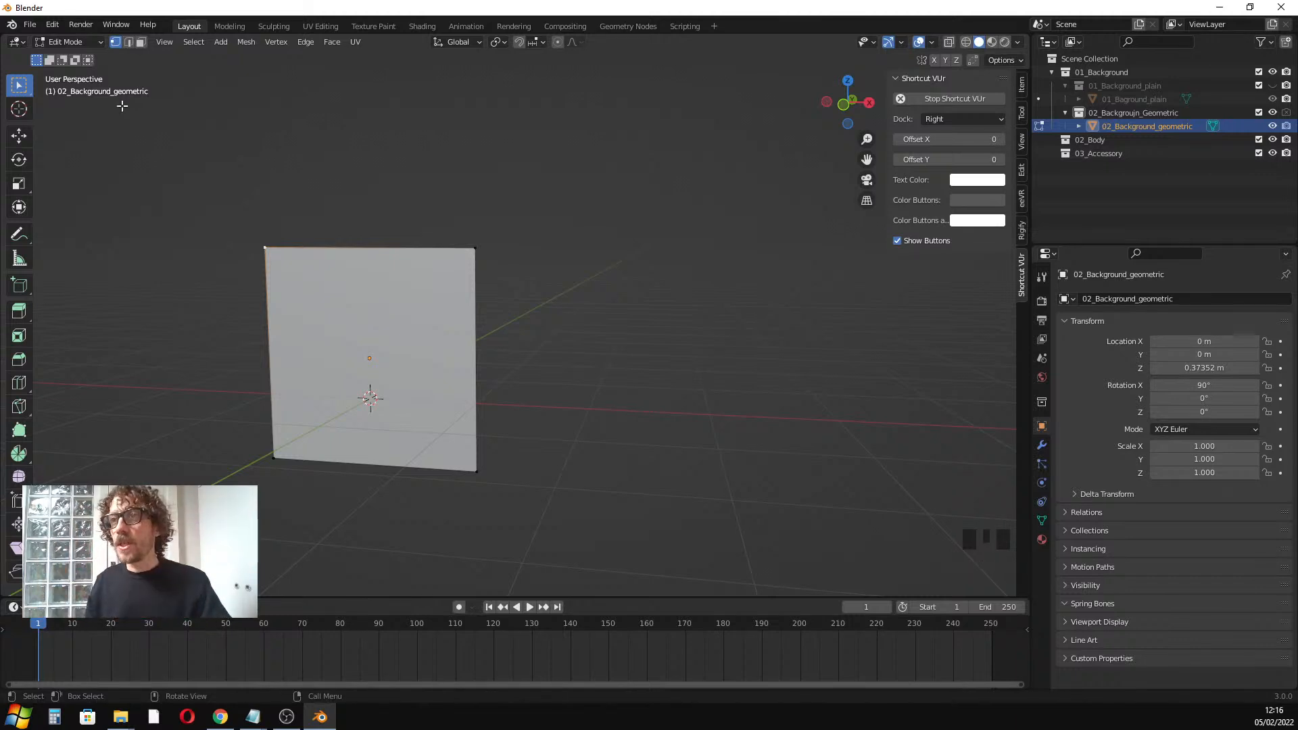
click(265, 249)
scroll(273, 259, down, 1)
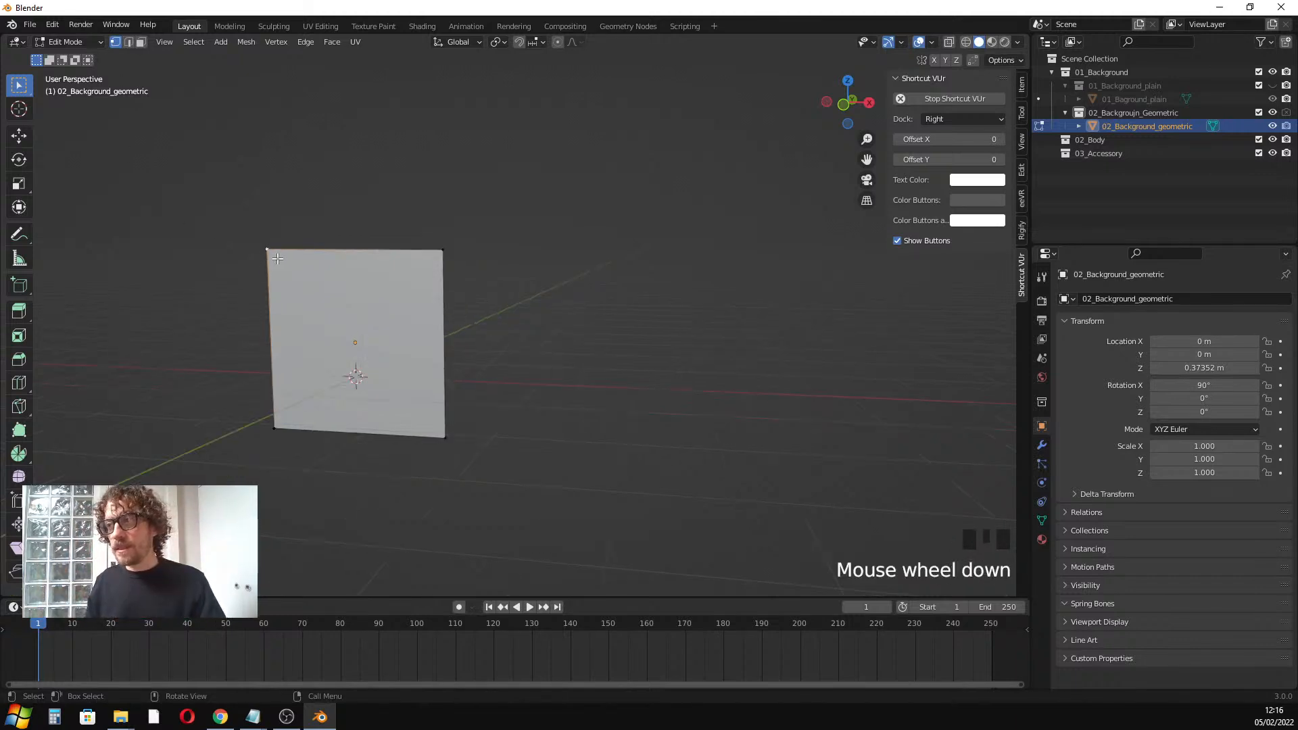
scroll(273, 259, up, 1)
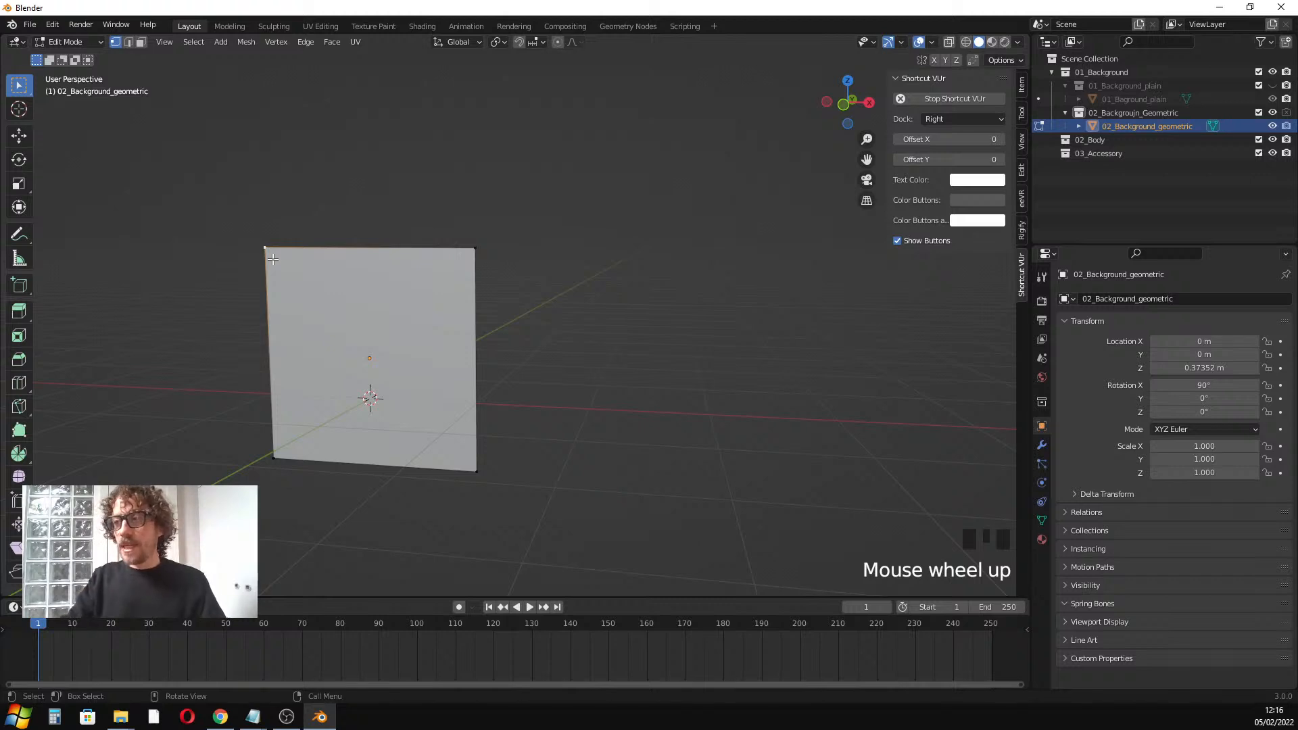
Select all geometry of the 02_Background_geometric plane in front view and subdivide its edges
key(KP_1)
shift+middle_drag(300, 284, 402, 247)
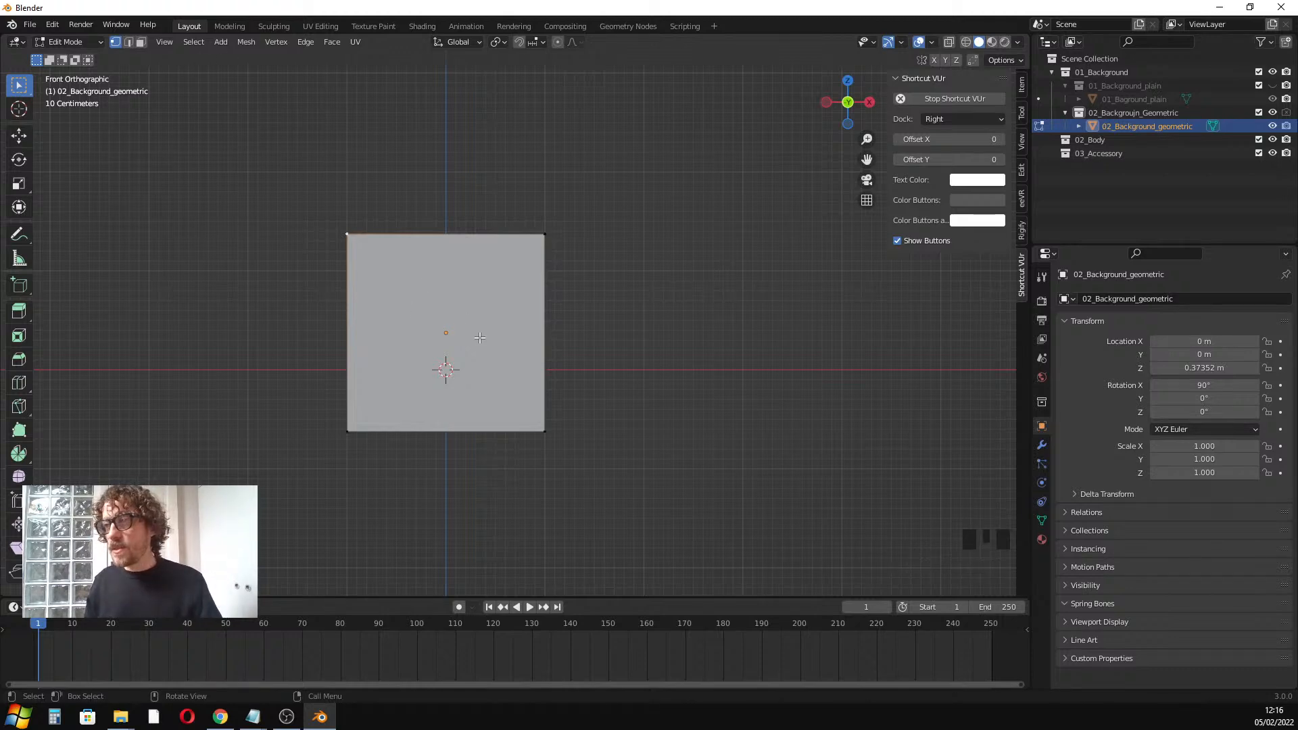
key(a)
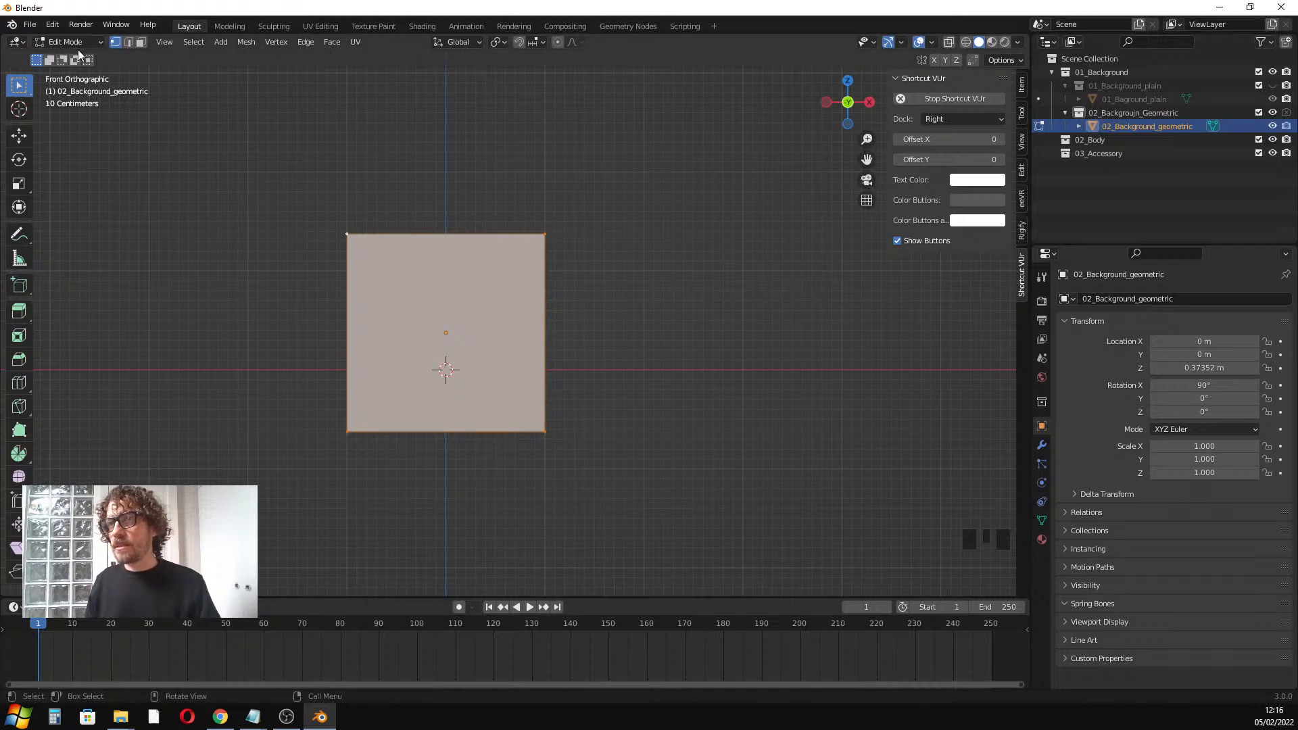
click(309, 41)
mouse_move(291, 42)
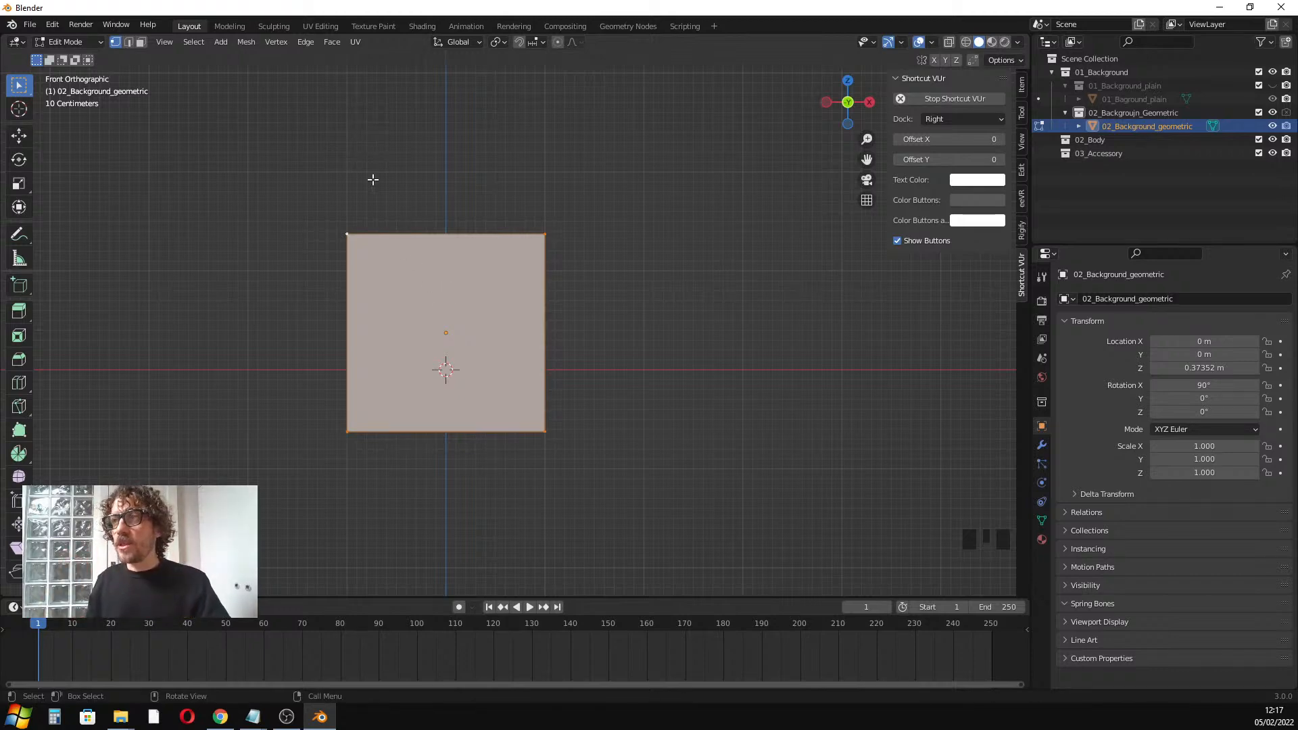
click(313, 43)
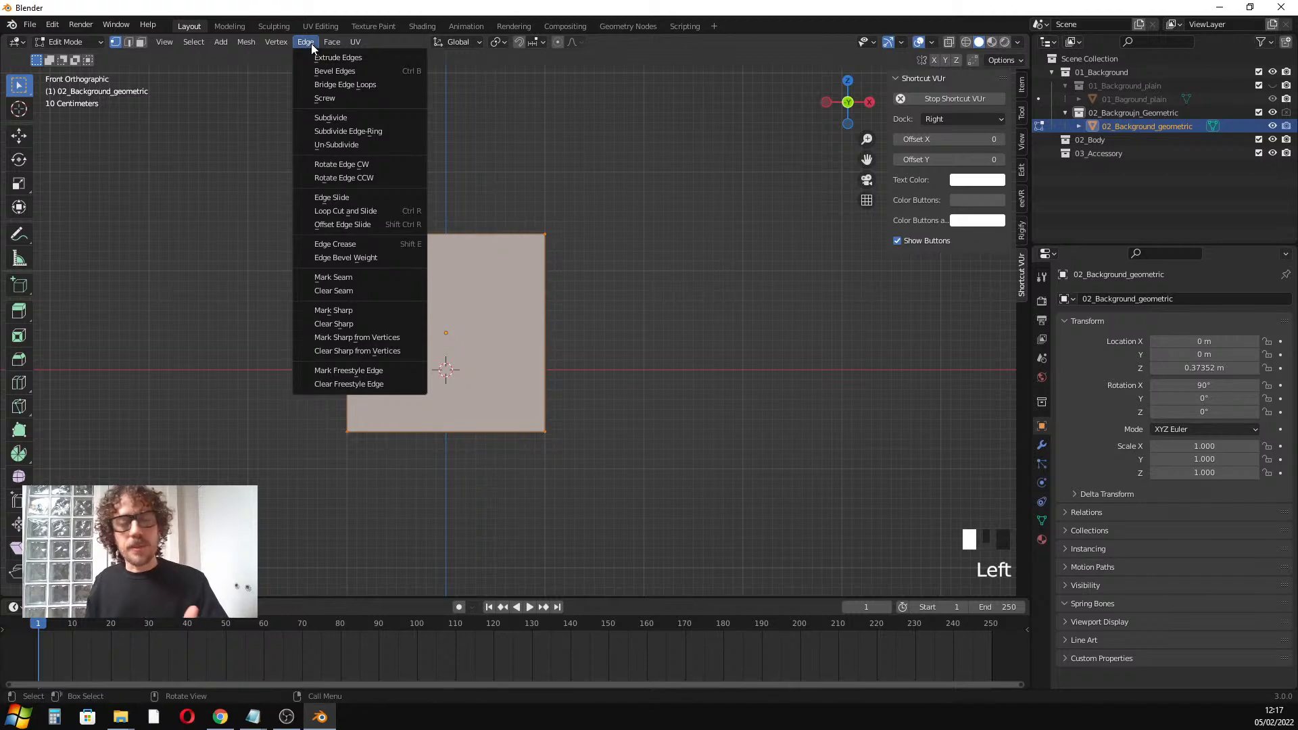
click(328, 118)
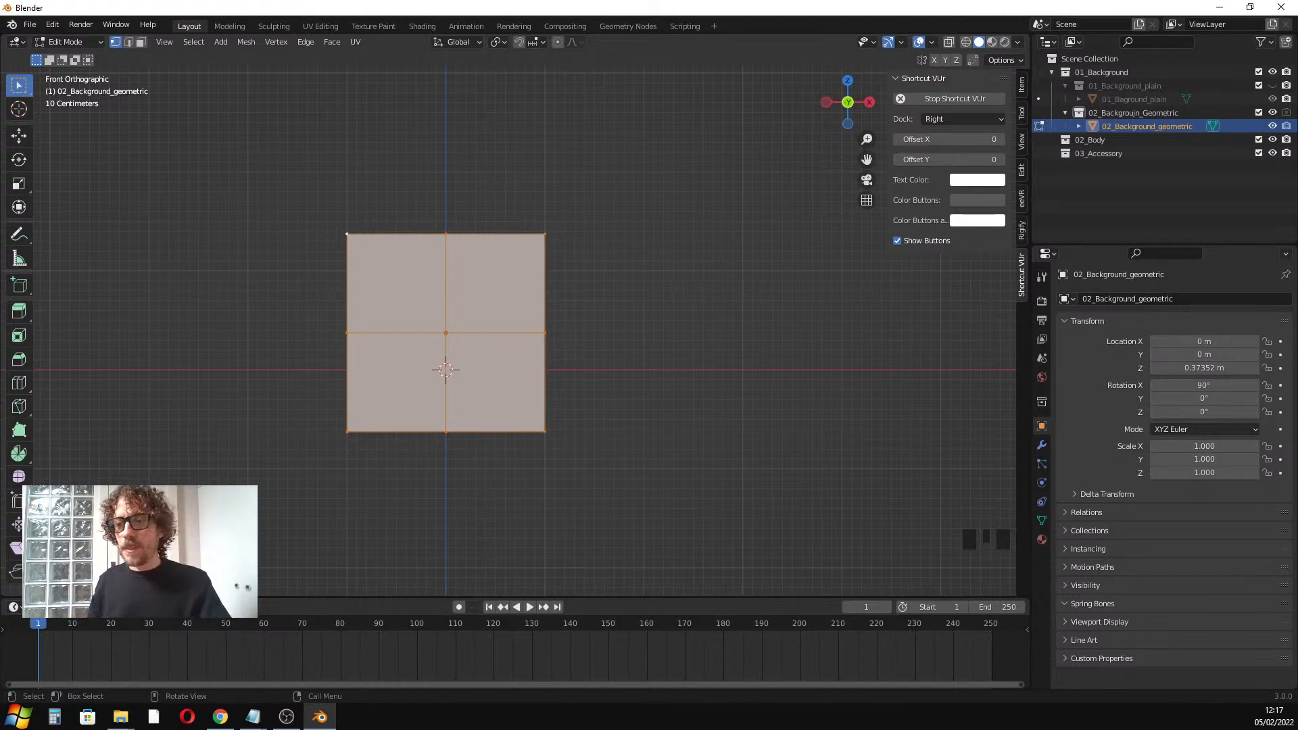
Set the subdivision's number of cuts to 20 and deselect the mesh
click(54, 586)
drag(177, 489, 228, 489)
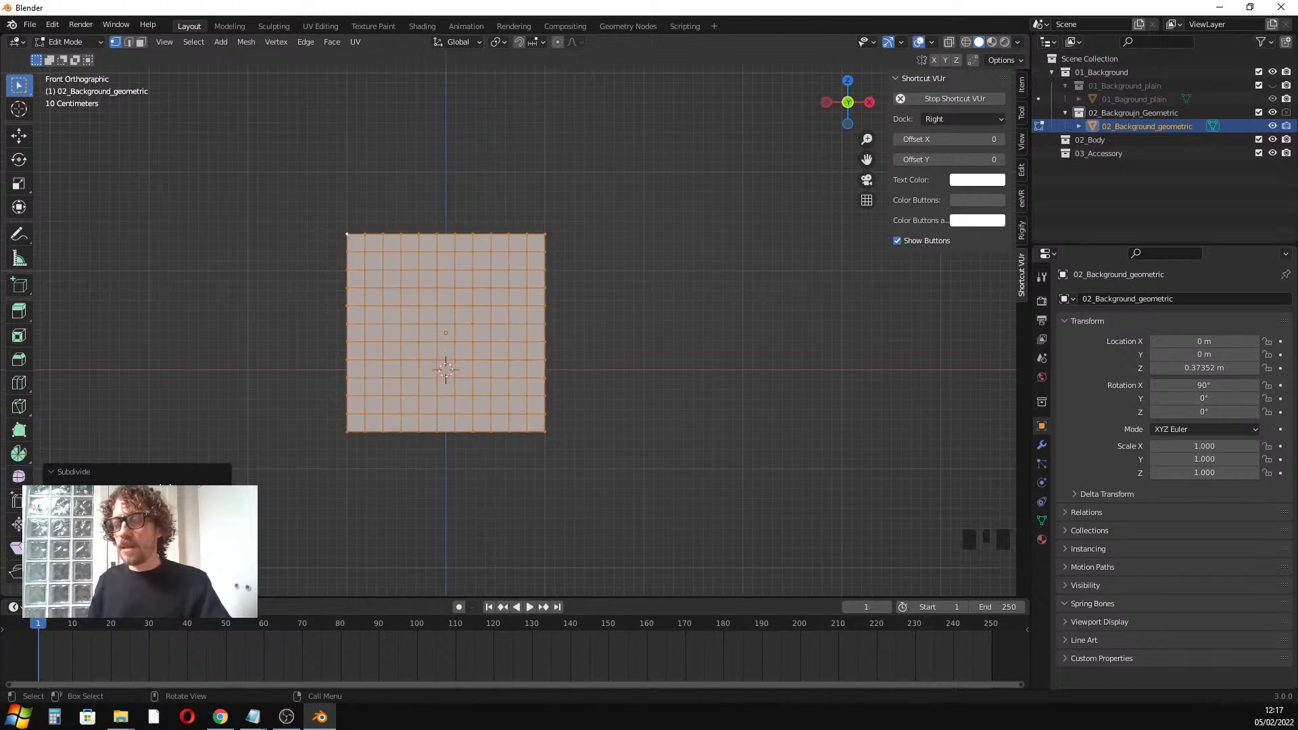
click(179, 489)
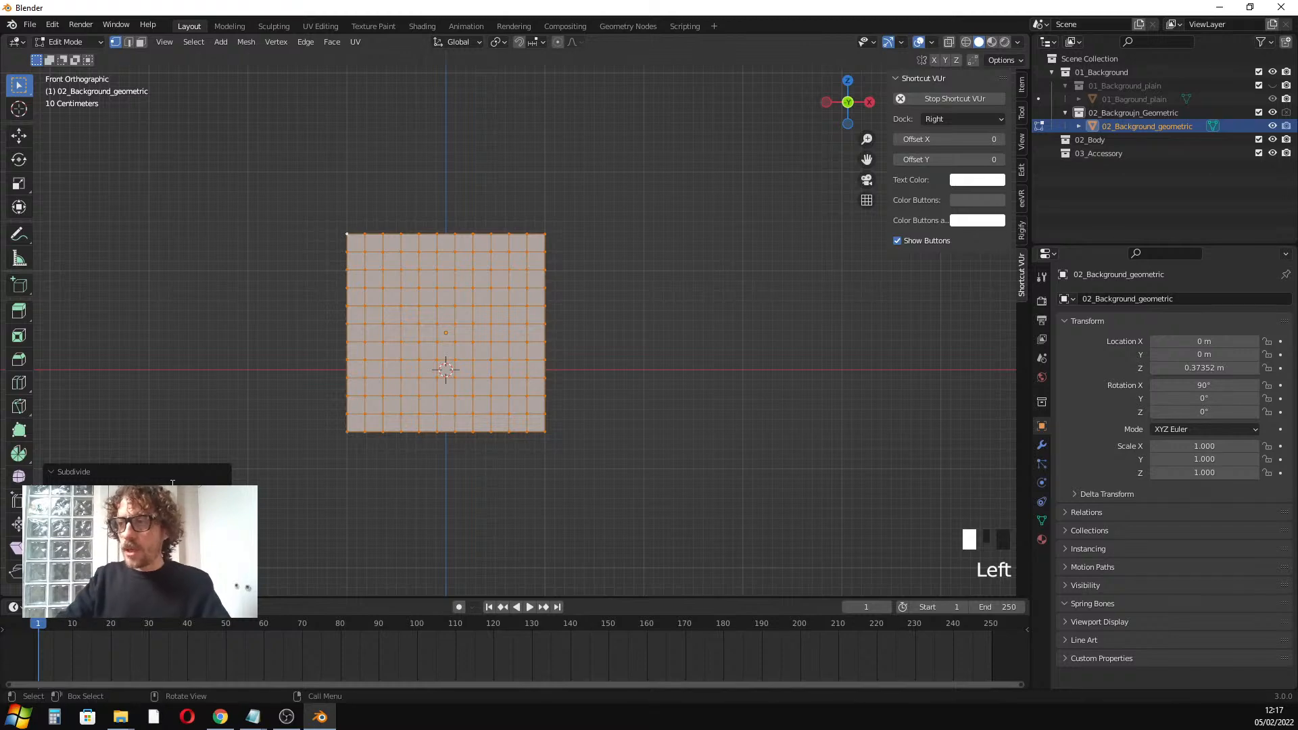
text(20)
key(Return)
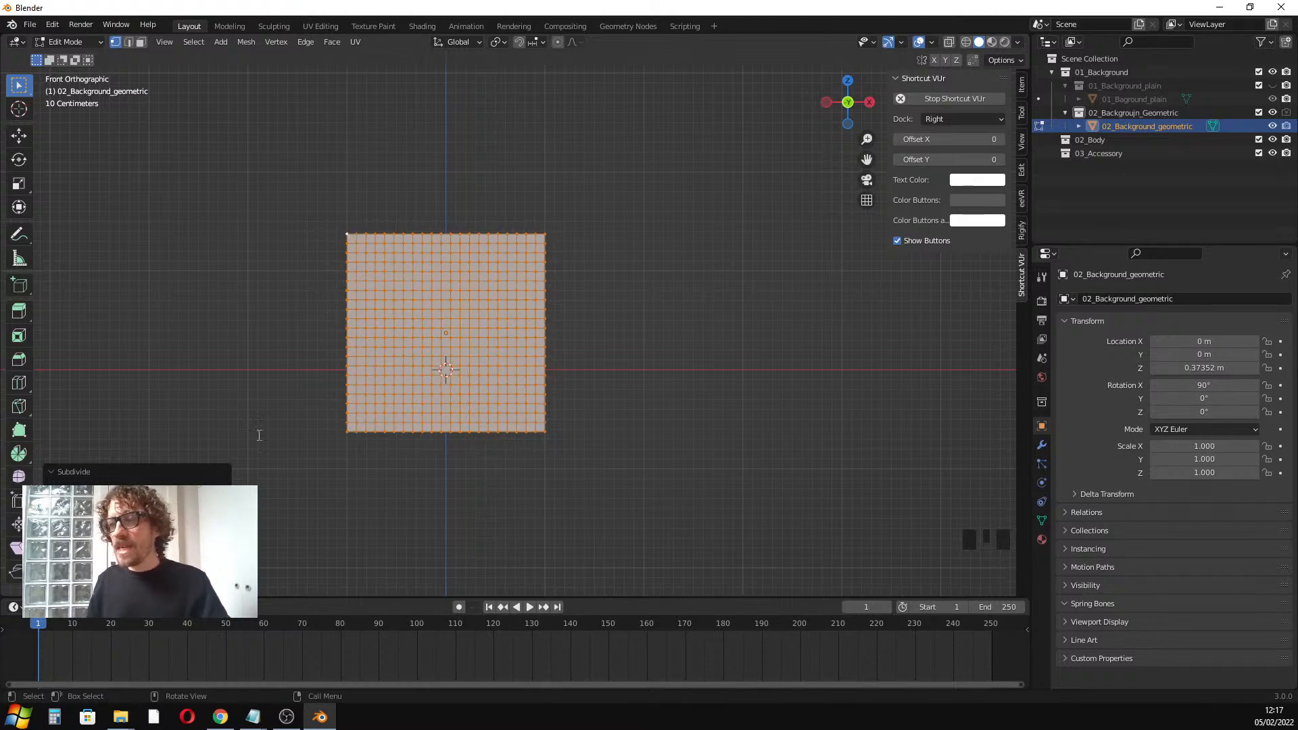
click(325, 387)
Return the subdivided plane to Object Mode and unhide the 01_Background_plain collection in the viewport
middle_drag(375, 374, 427, 327)
key(Tab)
scroll(457, 319, up, 3)
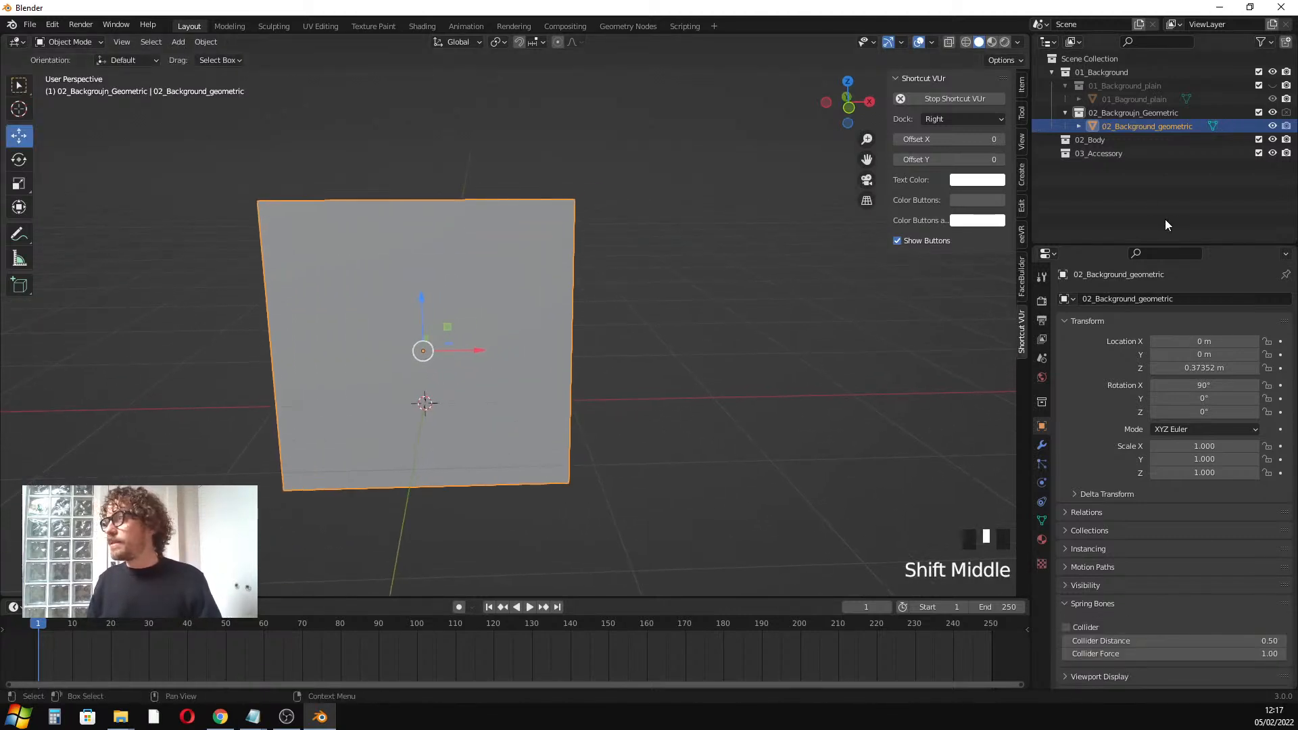
click(1274, 85)
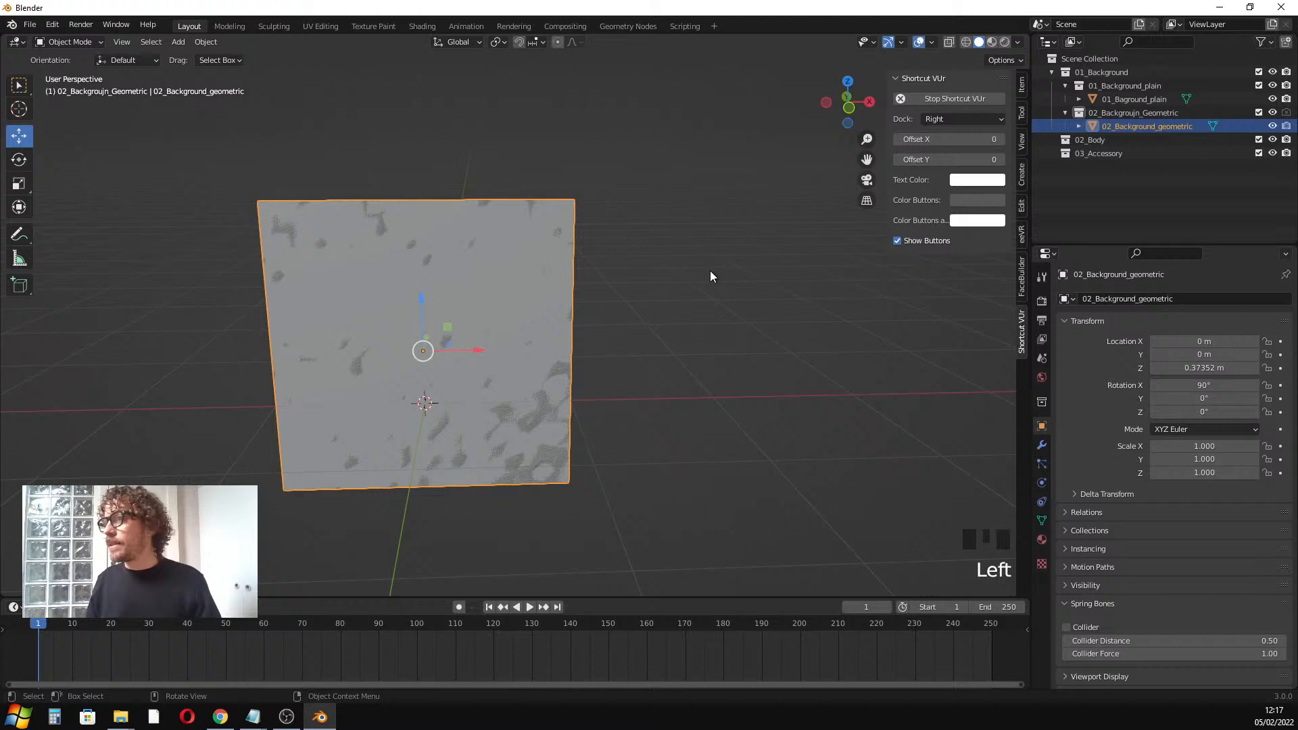
Move the 02_Background_geometric plane along X to about 2.18 m, beside the plain background plane
click(481, 343)
click(653, 387)
click(450, 344)
drag(466, 349, 802, 380)
click(515, 265)
click(748, 303)
middle_drag(748, 303, 569, 298)
scroll(677, 304, up, 2)
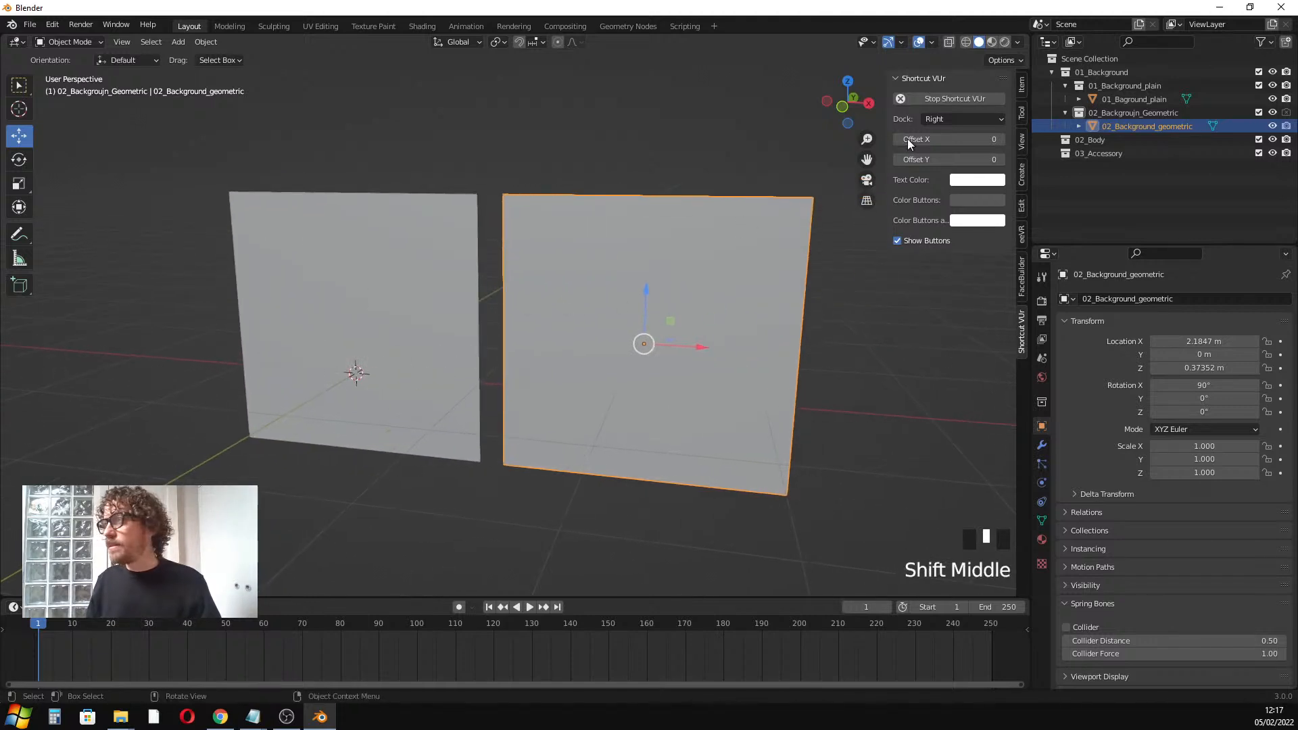
Compare the location, scale and dimension values of the 01_Baground_plain and 02_Background_geometric planes by selecting each in turn
click(1022, 84)
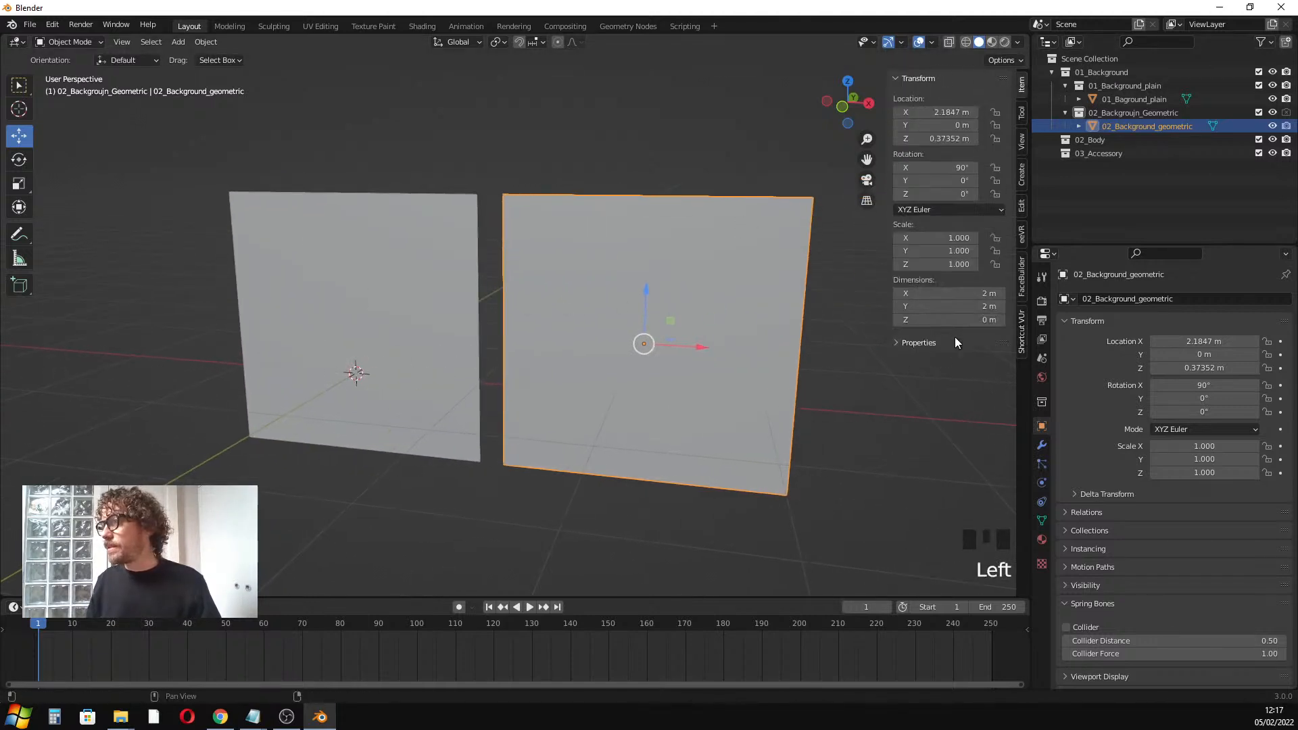
click(433, 259)
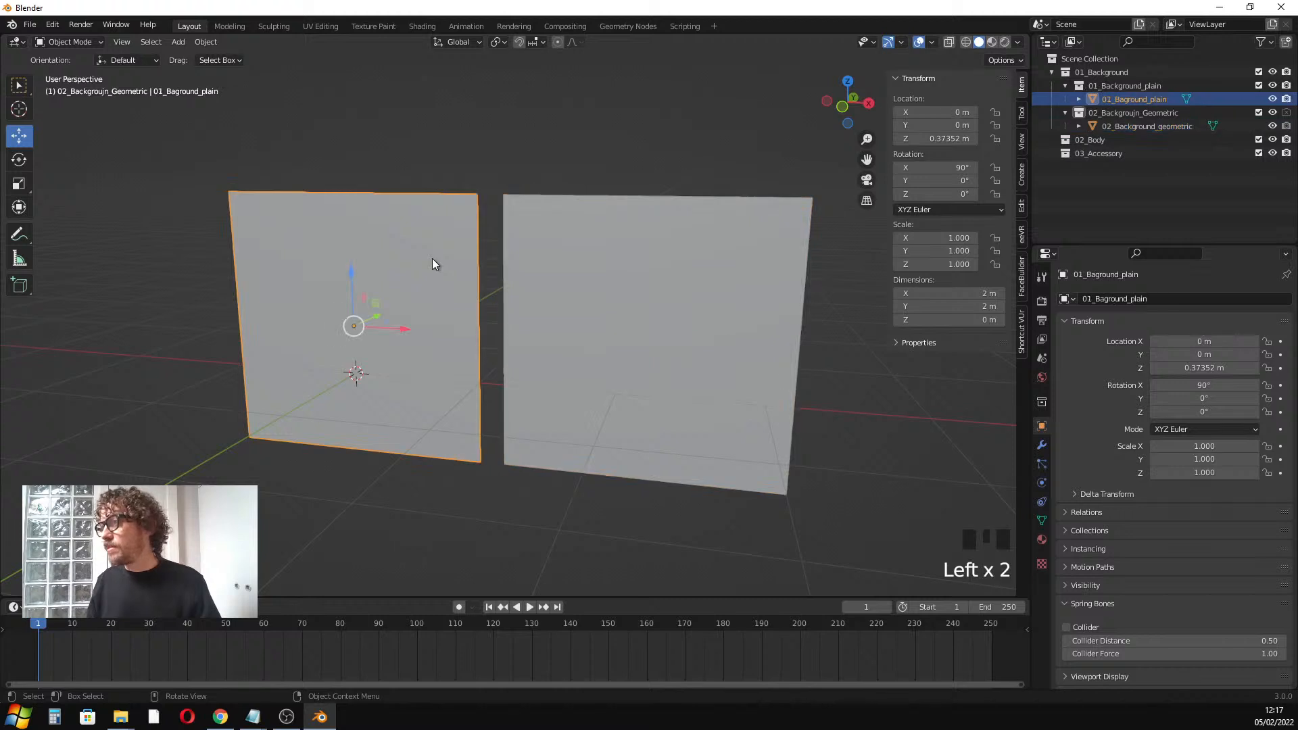
click(681, 273)
click(395, 262)
click(644, 275)
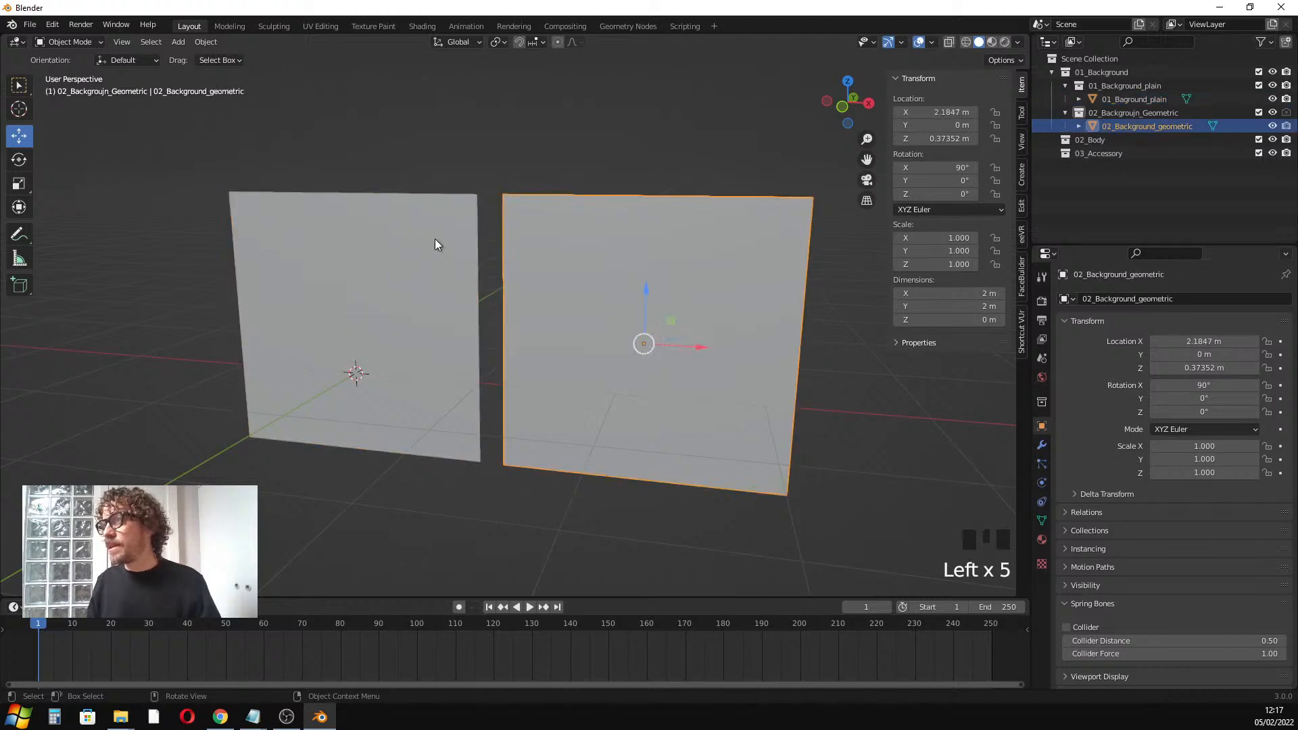
click(407, 285)
click(419, 348)
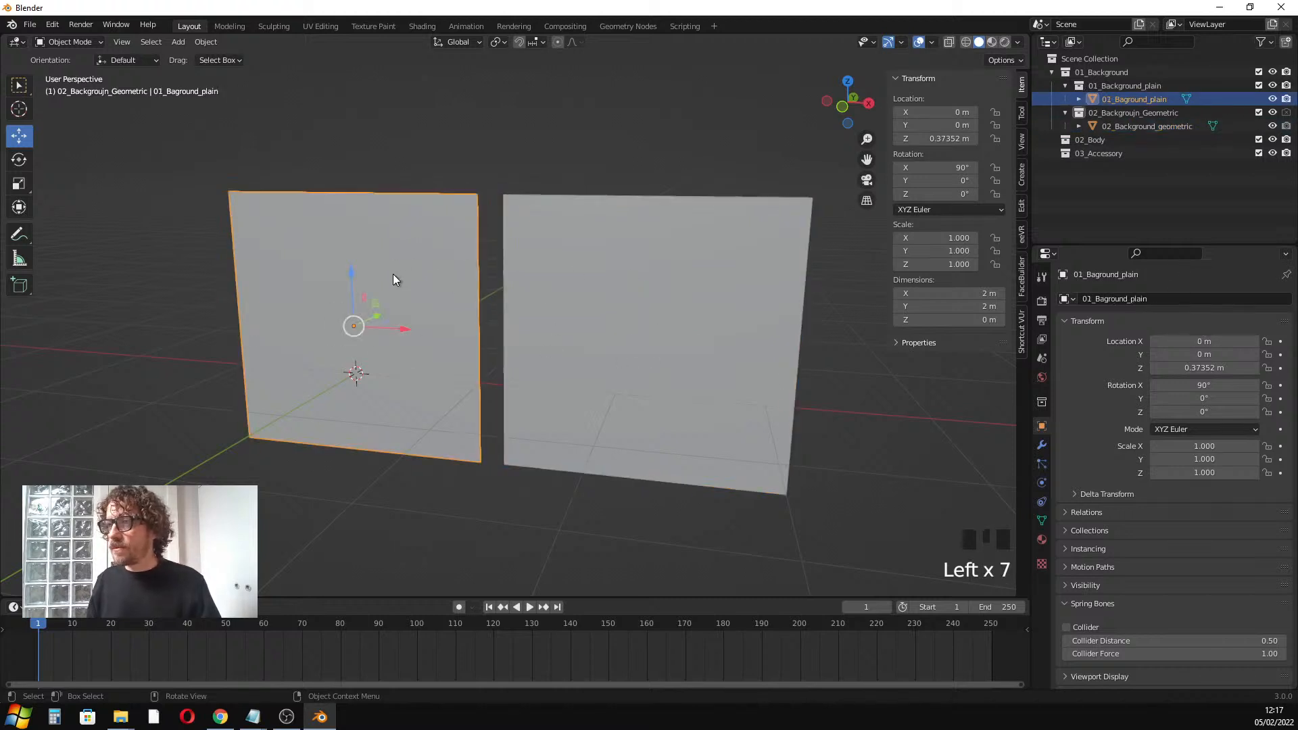
click(339, 308)
click(641, 345)
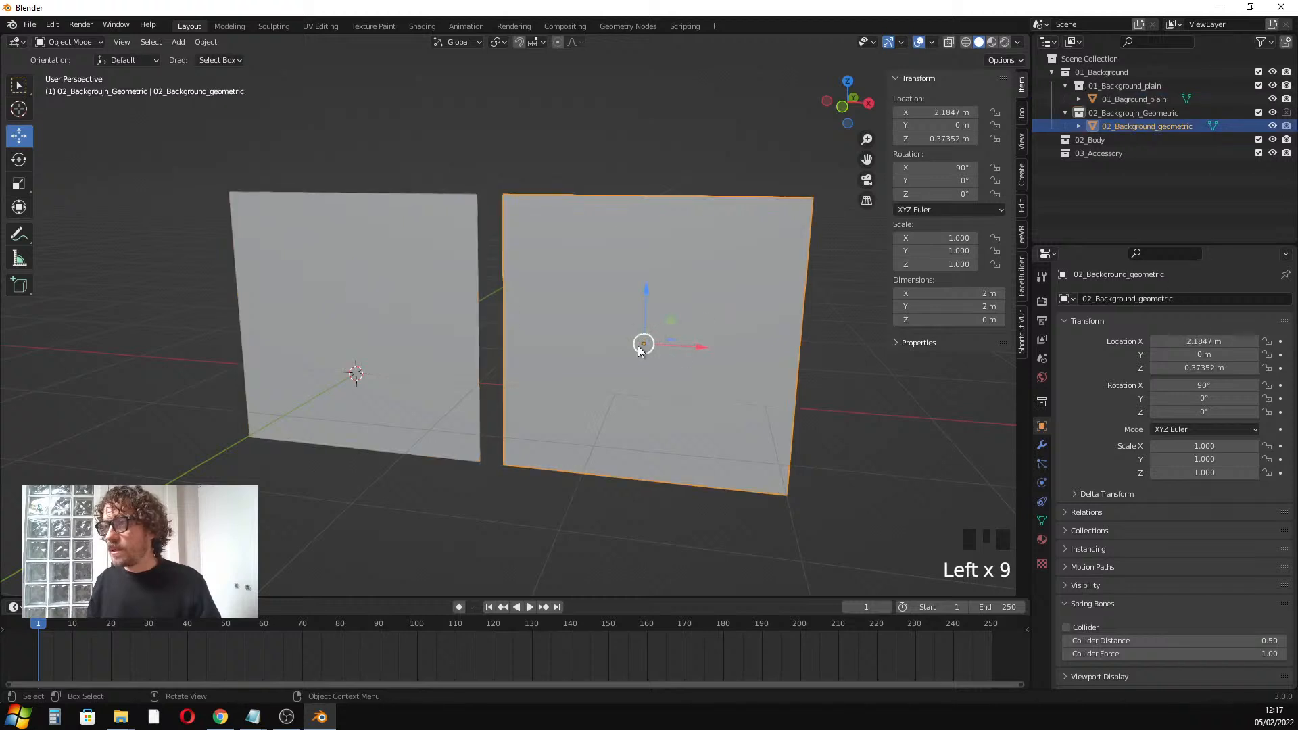
click(357, 298)
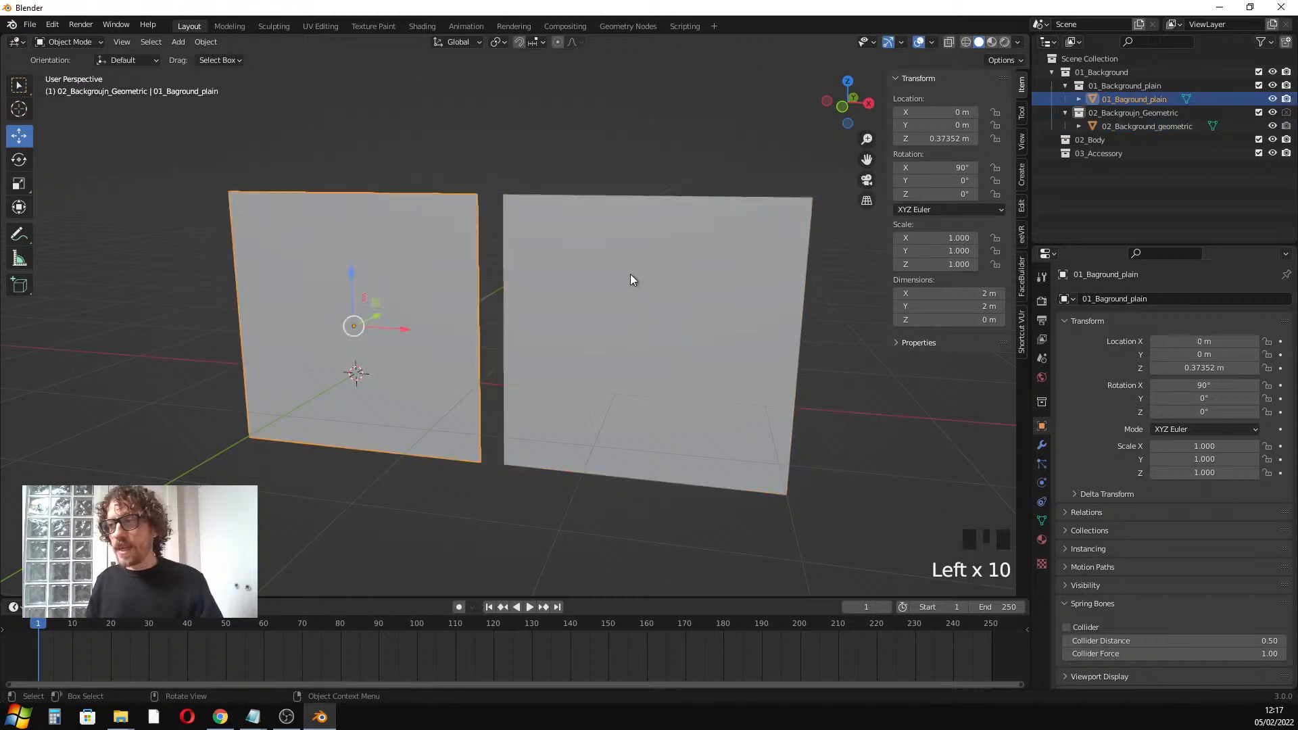
Compare the mesh density of the plain and geometric planes by checking each in Edit Mode, ending in Object Mode
key(Tab)
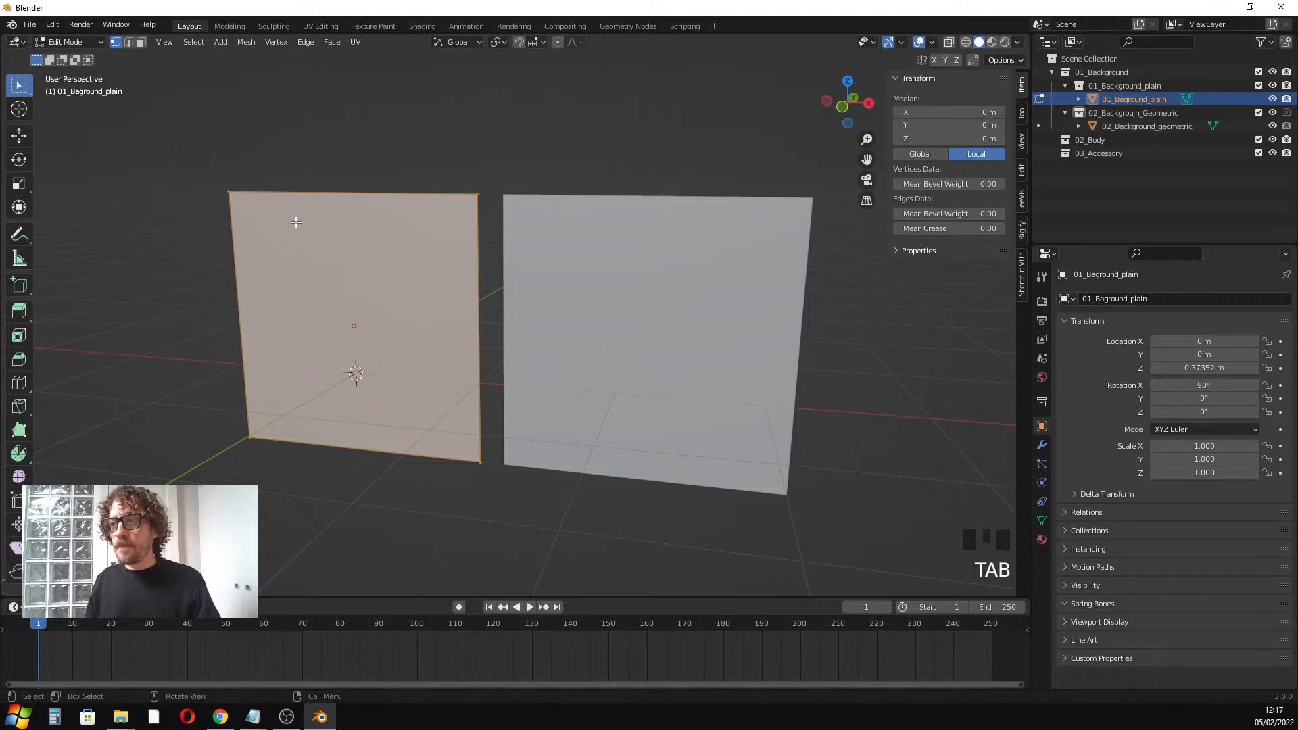
key(Tab)
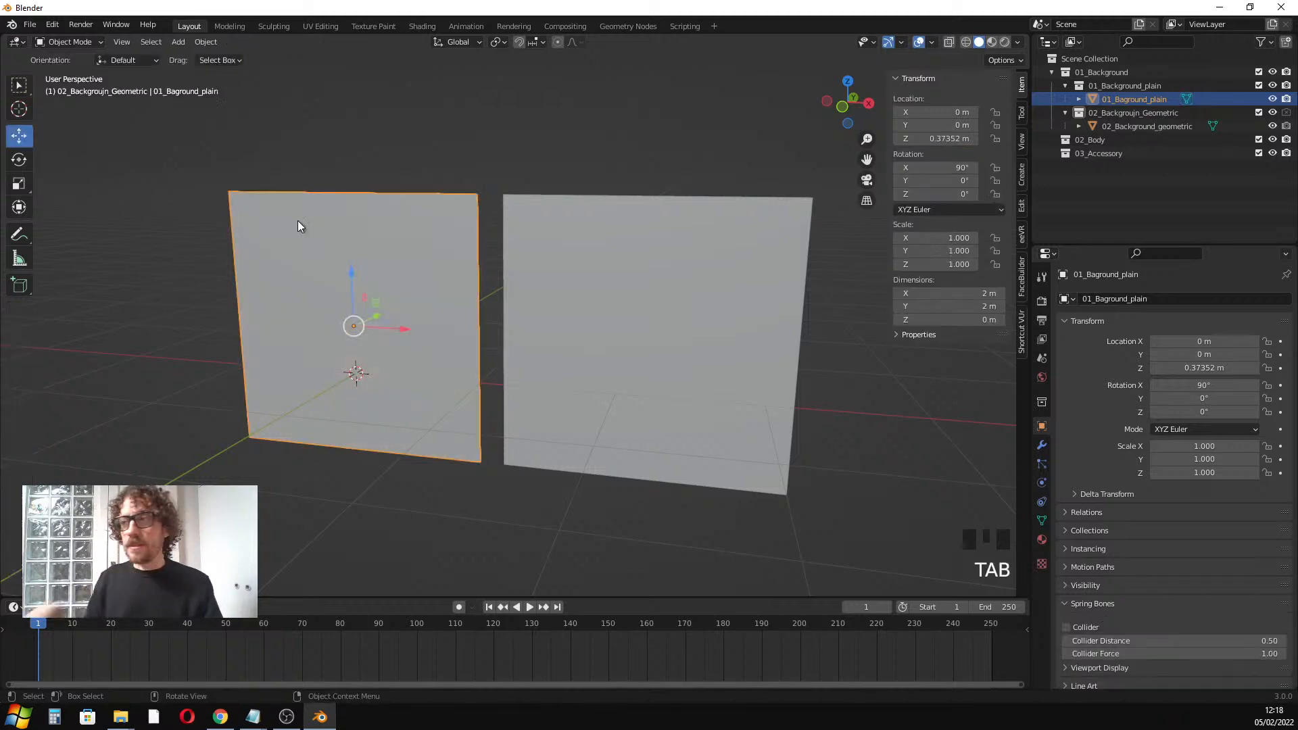
click(596, 314)
key(Tab)
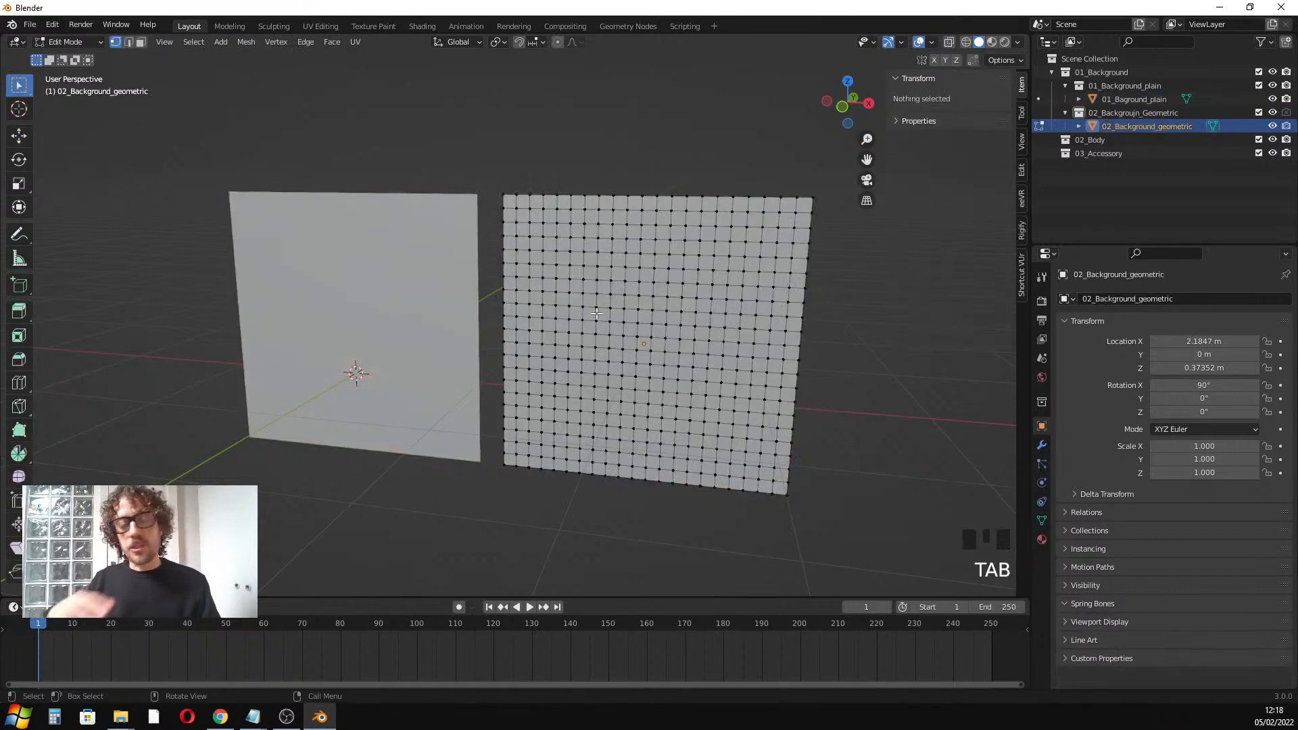
key(Tab)
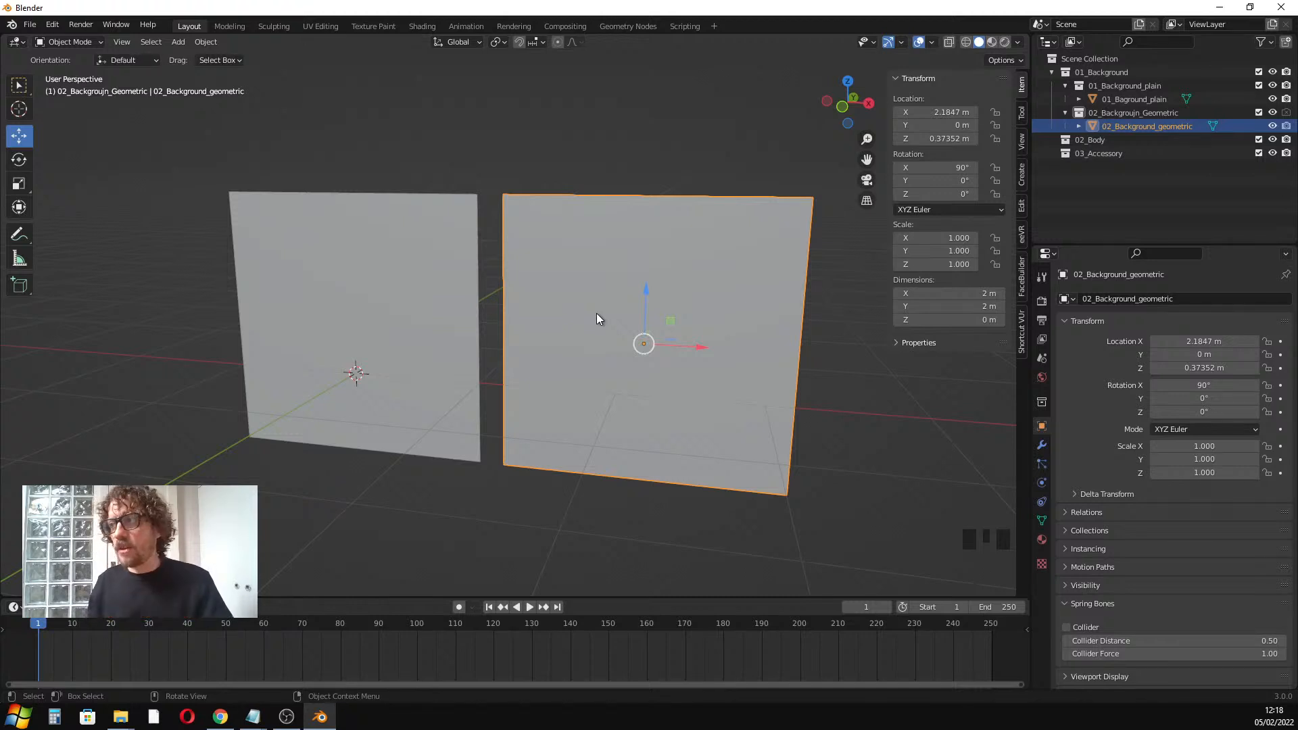
key(Tab)
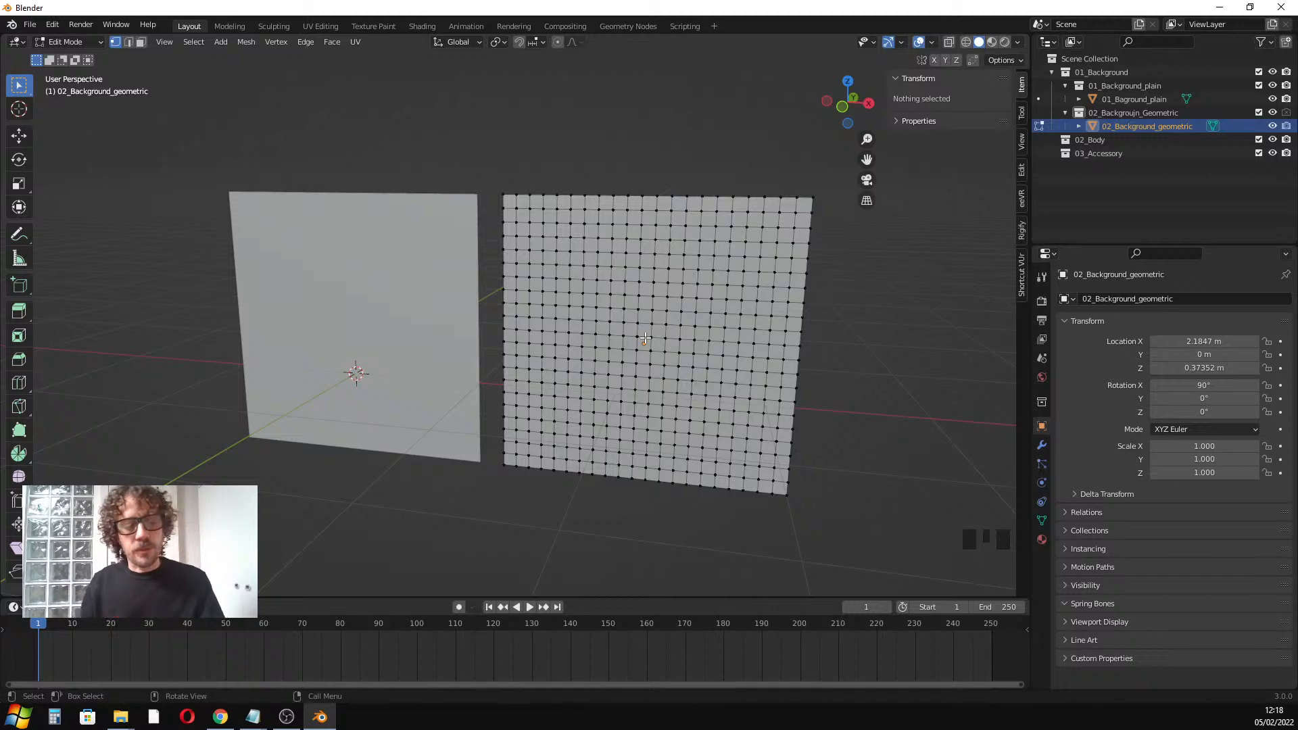
key(Tab)
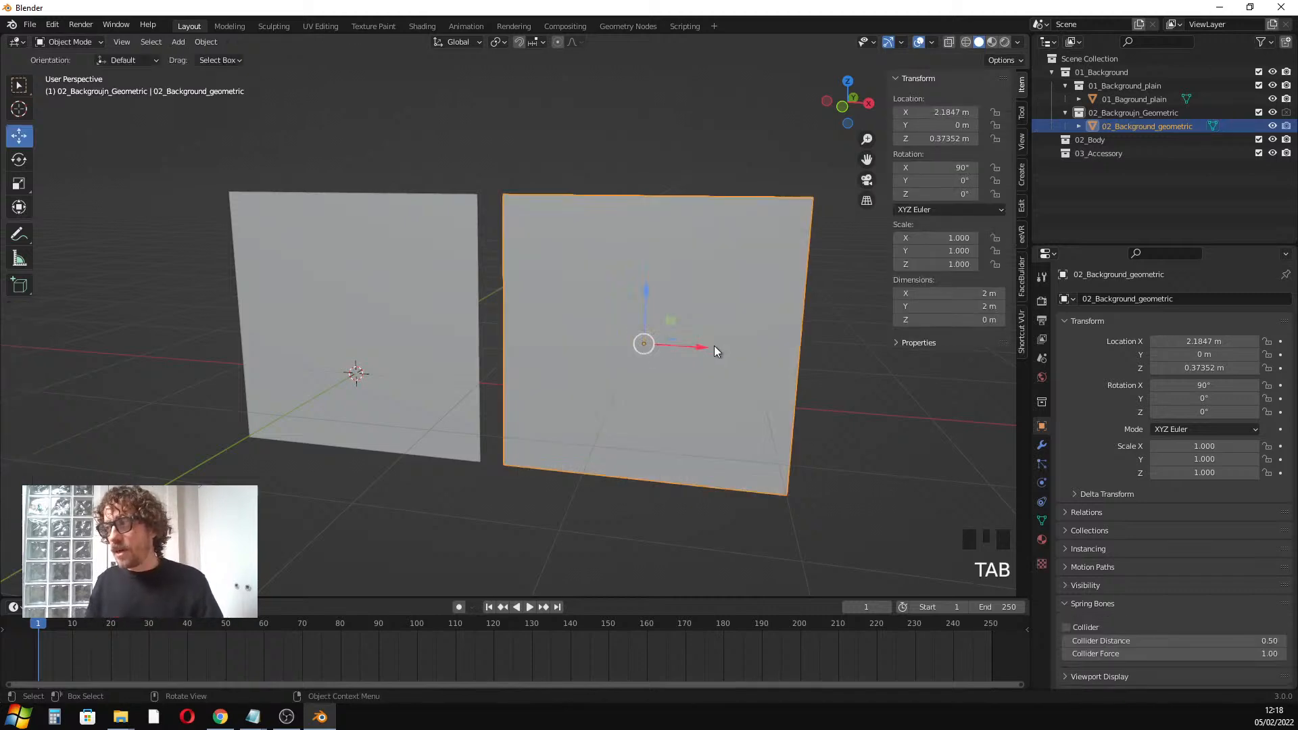
Move the 02_Background_geometric plane farther along X from the plain plane, and select the 01_Baground_plain plane
drag(716, 351, 756, 389)
click(437, 314)
middle_drag(437, 314, 462, 314)
scroll(457, 310, up, 2)
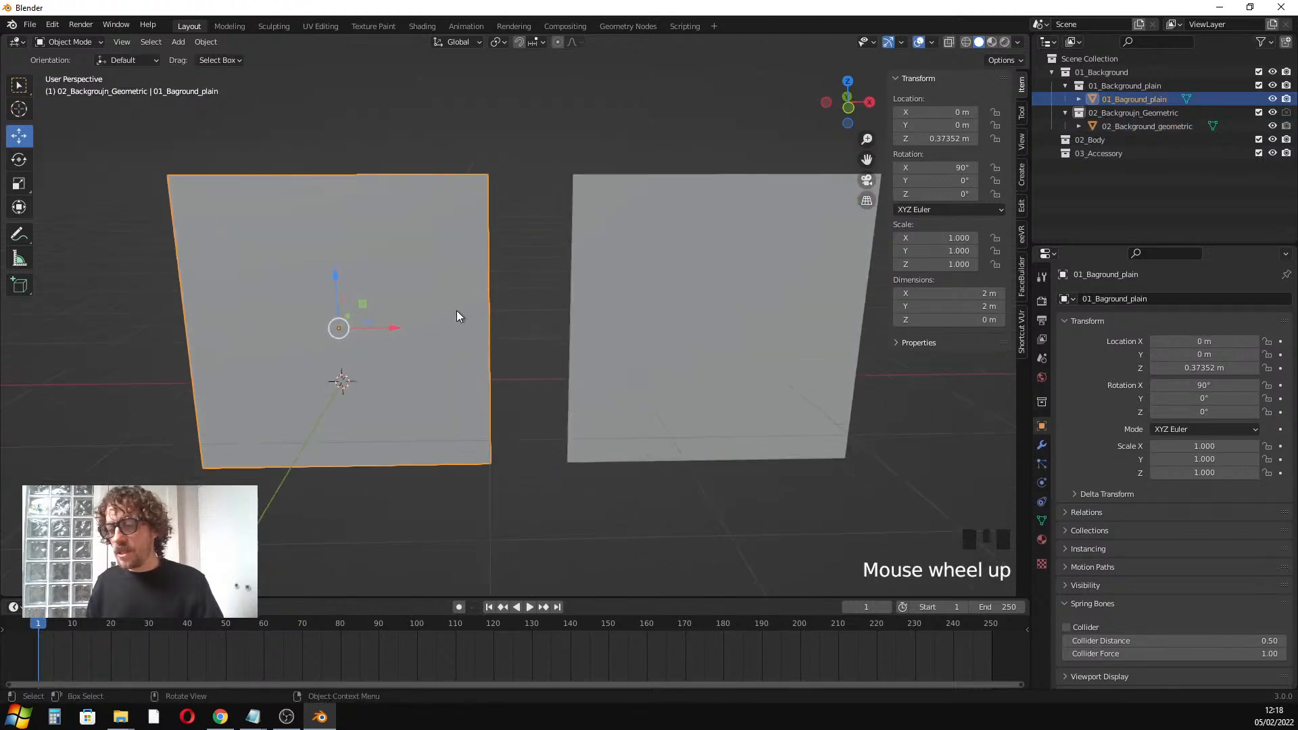
Examine the two background planes from the front, right, back and left orthographic views
key(KP_1)
scroll(365, 364, down, 3)
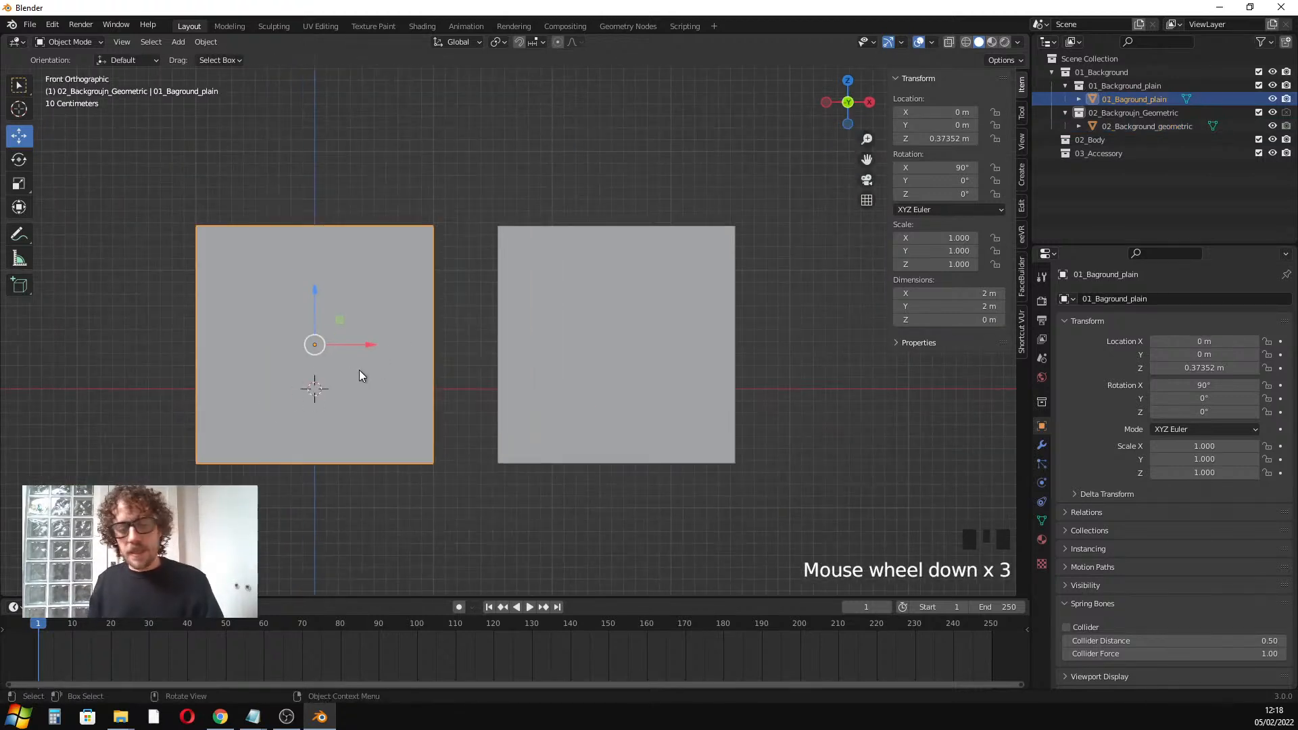
shift+middle_drag(359, 371, 413, 313)
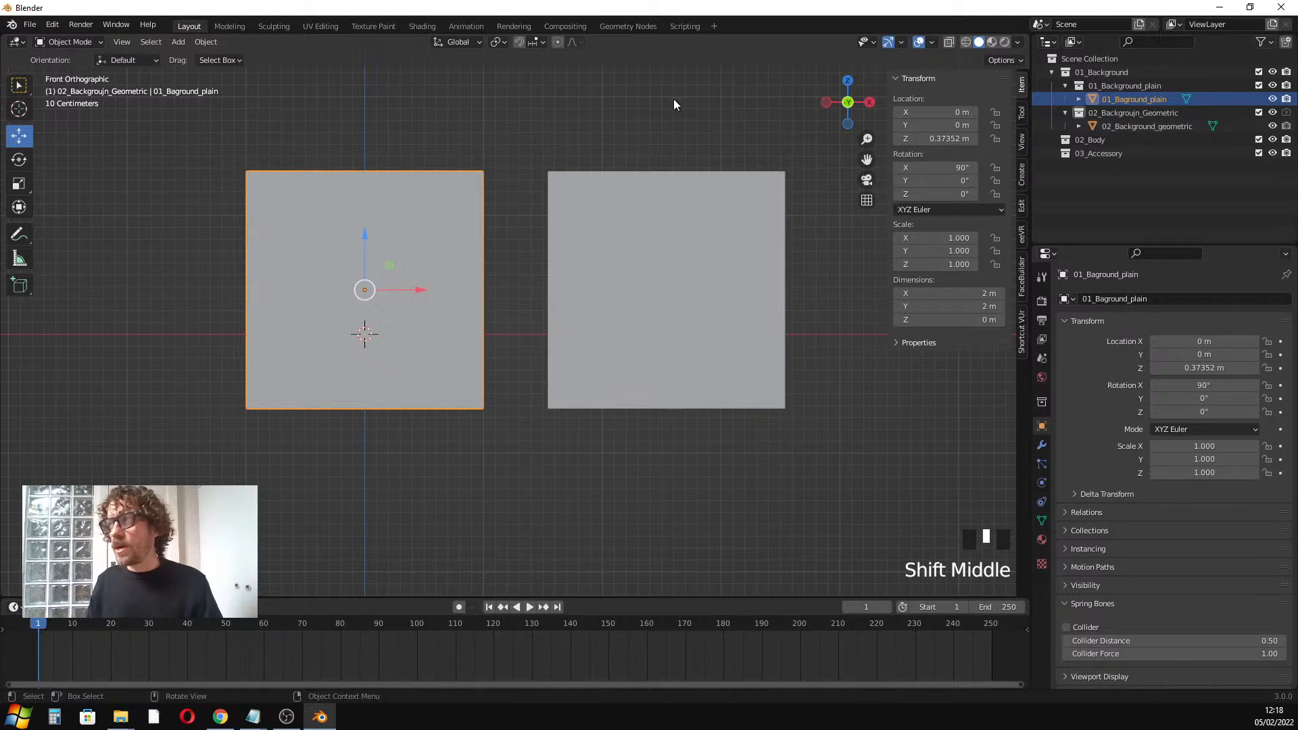
middle_drag(531, 182, 445, 248)
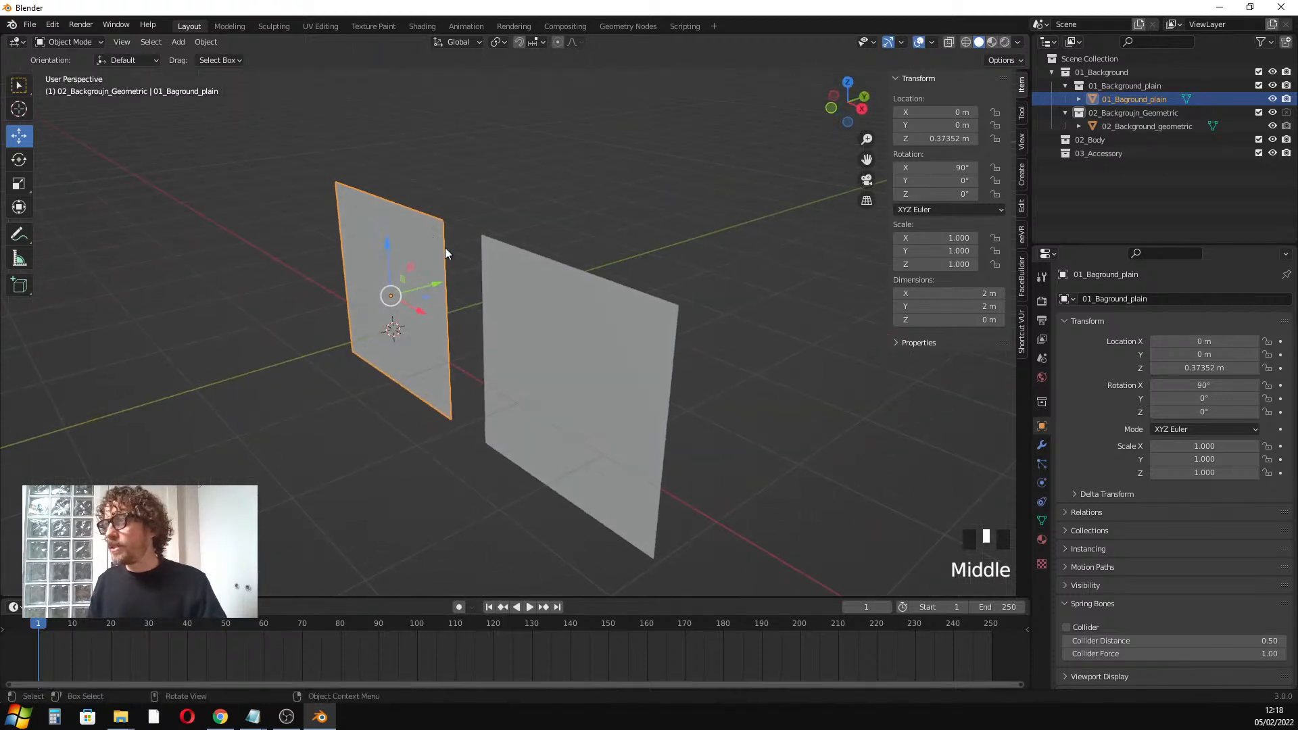
click(864, 109)
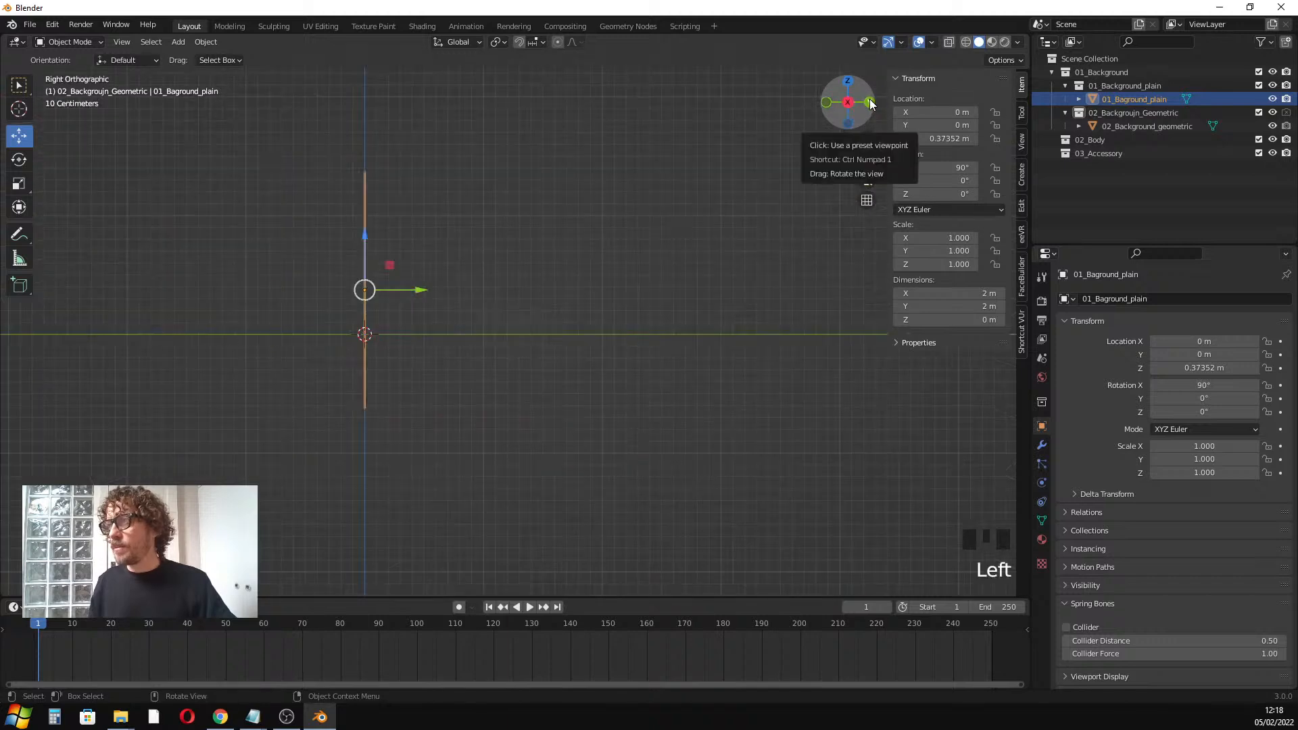
click(870, 103)
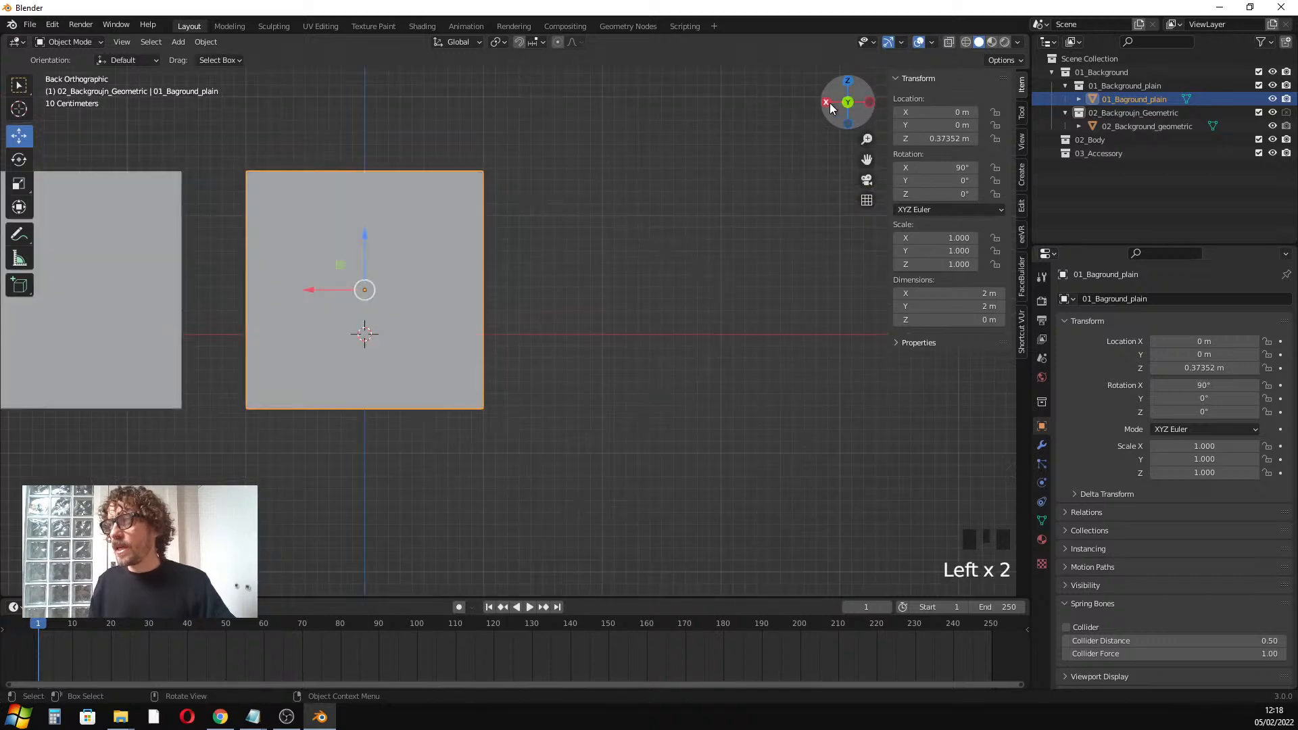
click(830, 103)
click(870, 105)
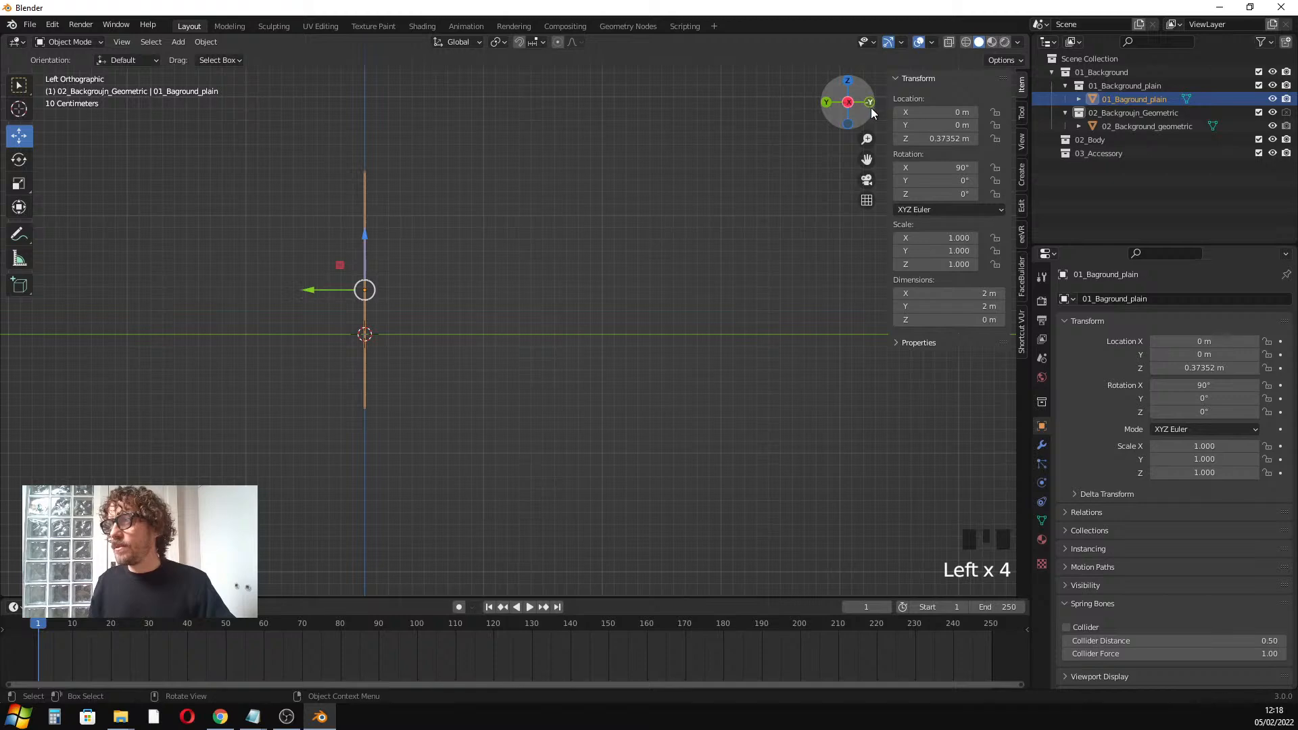
click(870, 103)
scroll(387, 273, down, 2)
scroll(388, 265, up, 1)
shift+middle_drag(390, 258, 438, 280)
scroll(425, 307, up, 3)
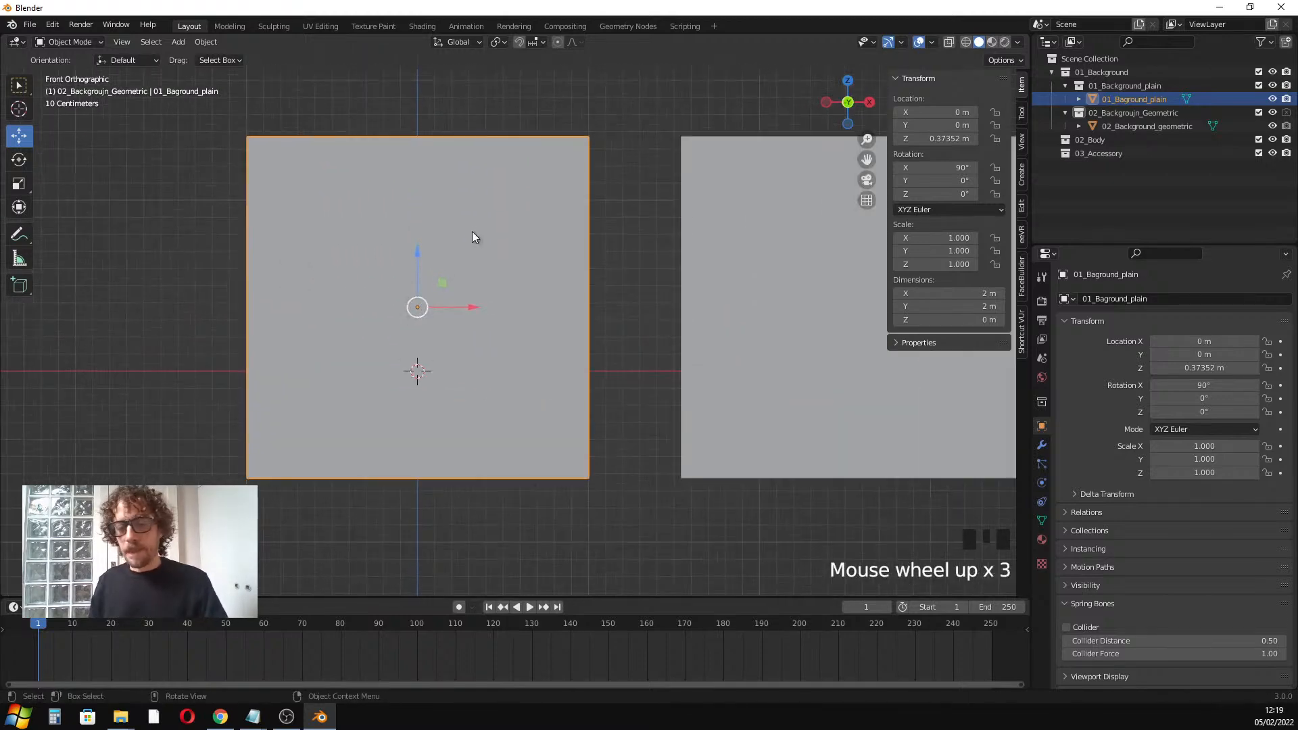
key(g)
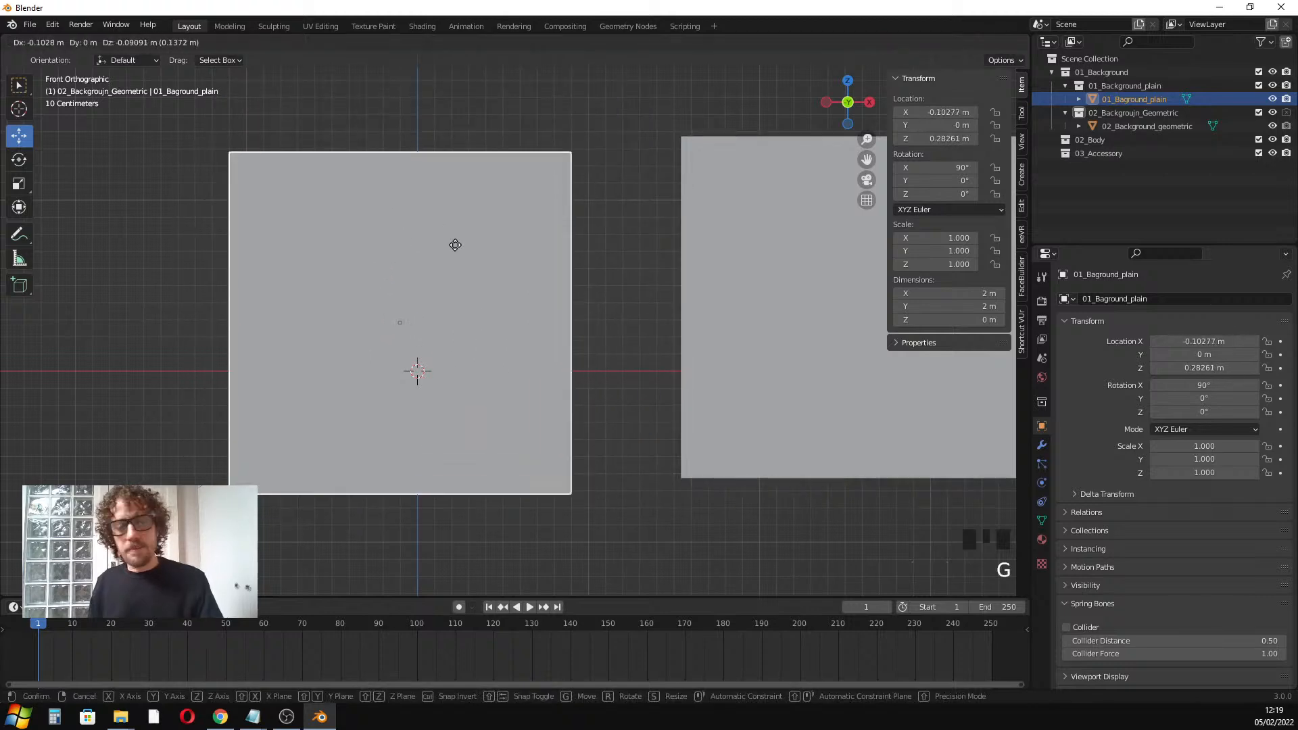
right_click(455, 244)
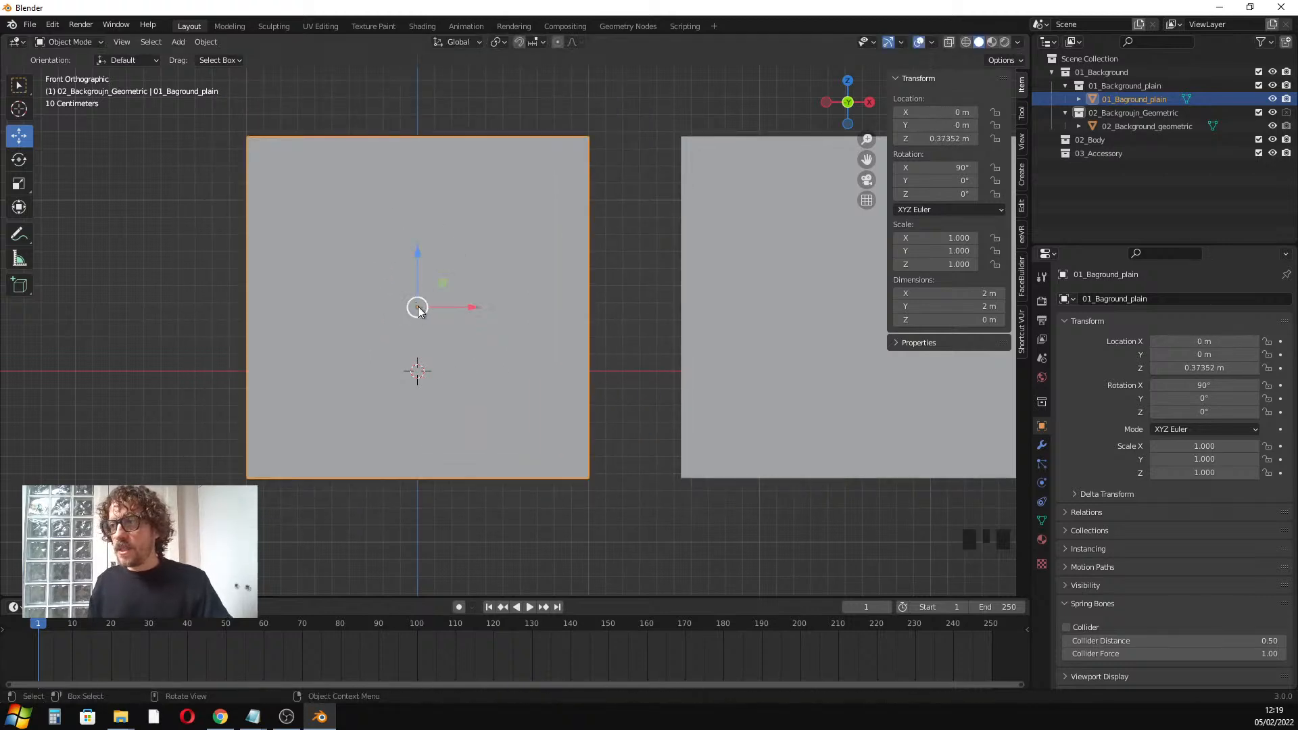
scroll(418, 310, up, 1)
scroll(417, 309, down, 4)
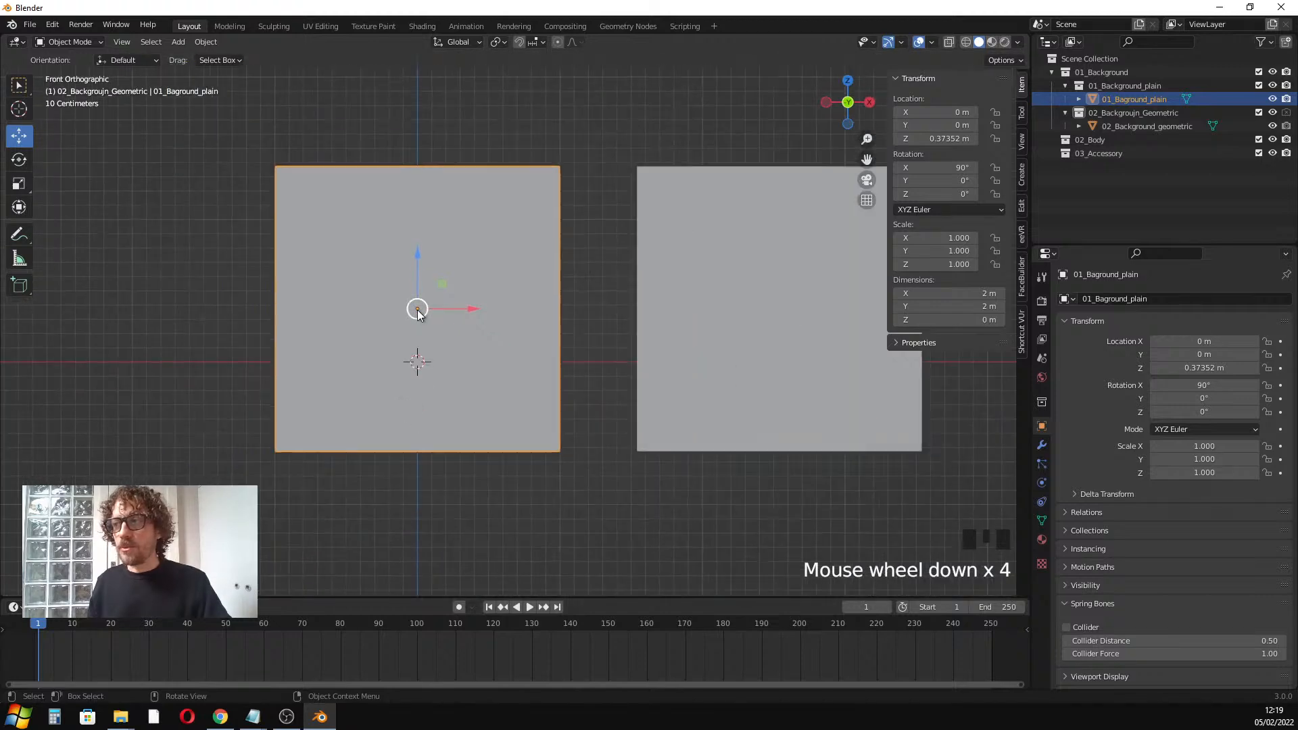
key(r)
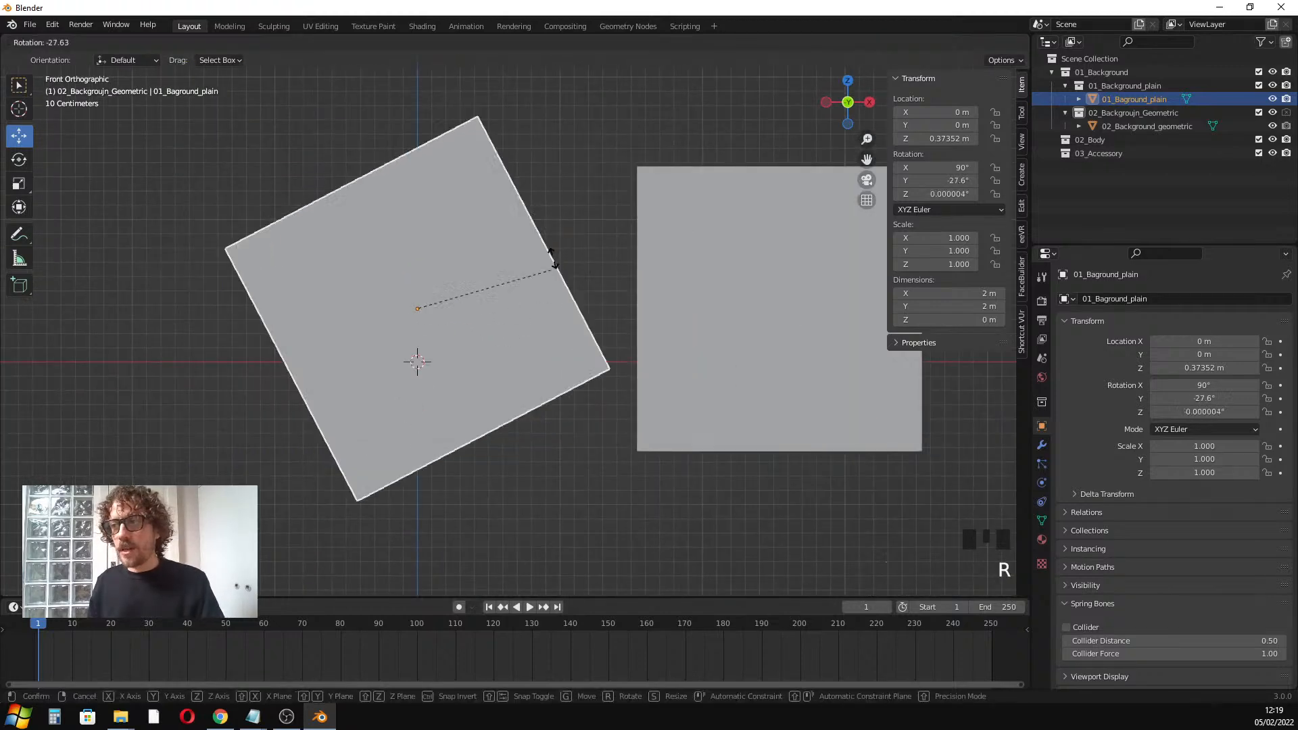
right_click(593, 311)
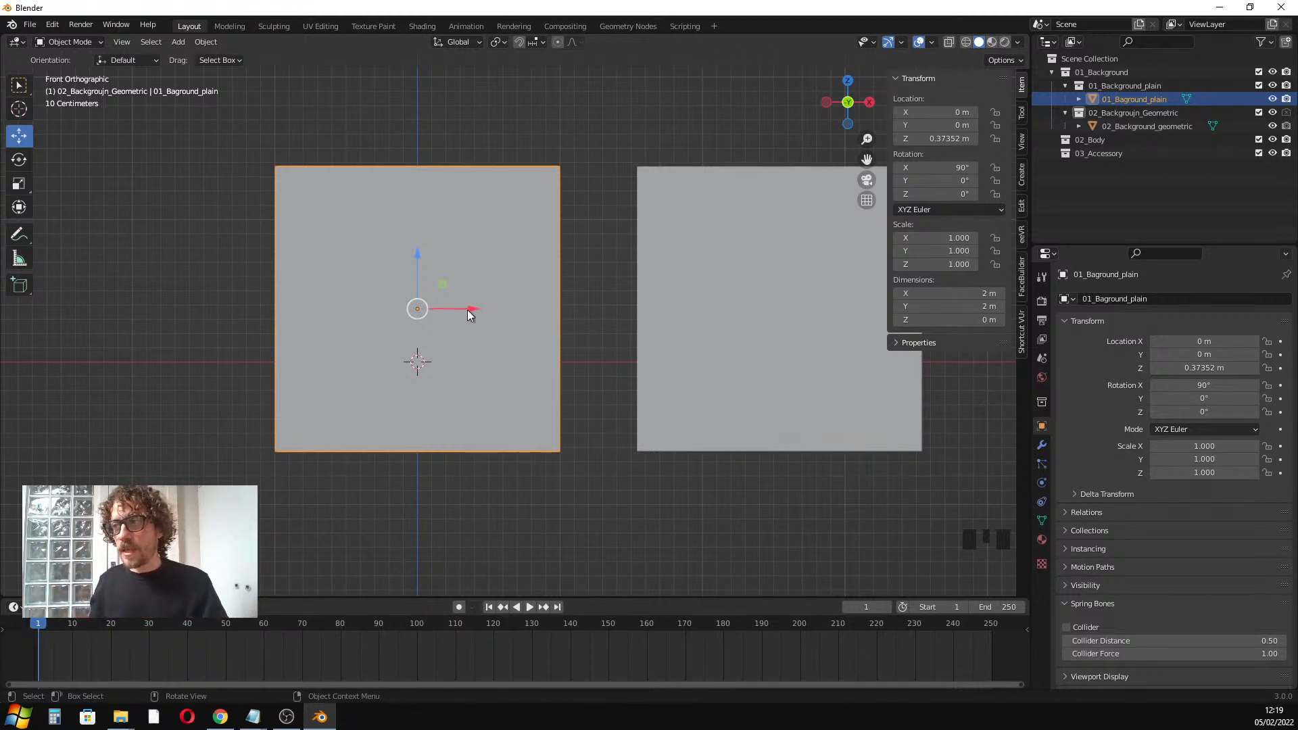
Move the 01_Baground_plain plane slightly along negative X and up along Z, and clear its location back to the world origin
mouse_move(468, 310)
mouse_down()
mouse_move(533, 311)
mouse_move(465, 314)
mouse_up()
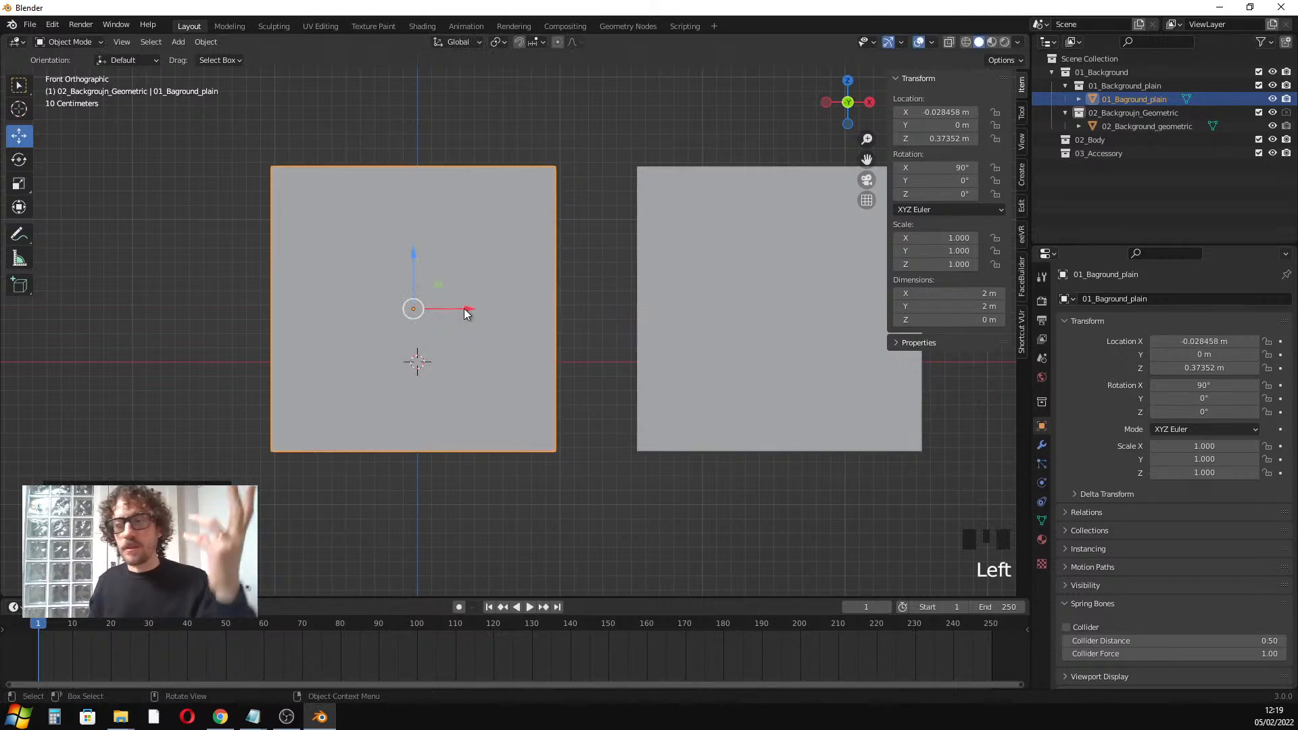
mouse_move(412, 252)
mouse_down()
mouse_move(411, 275)
mouse_move(404, 239)
mouse_up()
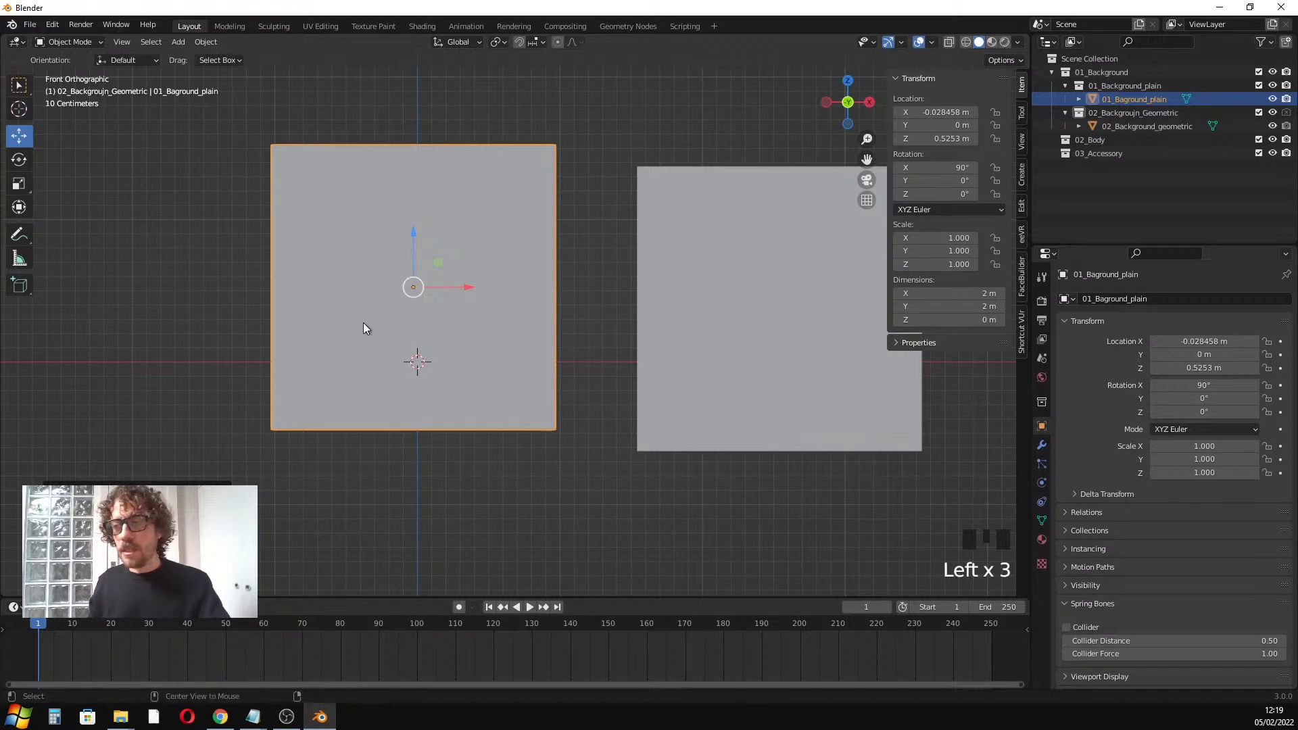
key(alt+g)
Rotate the 01_Baground_plain plane about Z and then freely, to about X 119°, Y -27.3°, Z -30.9°
middle_drag(464, 311, 435, 331)
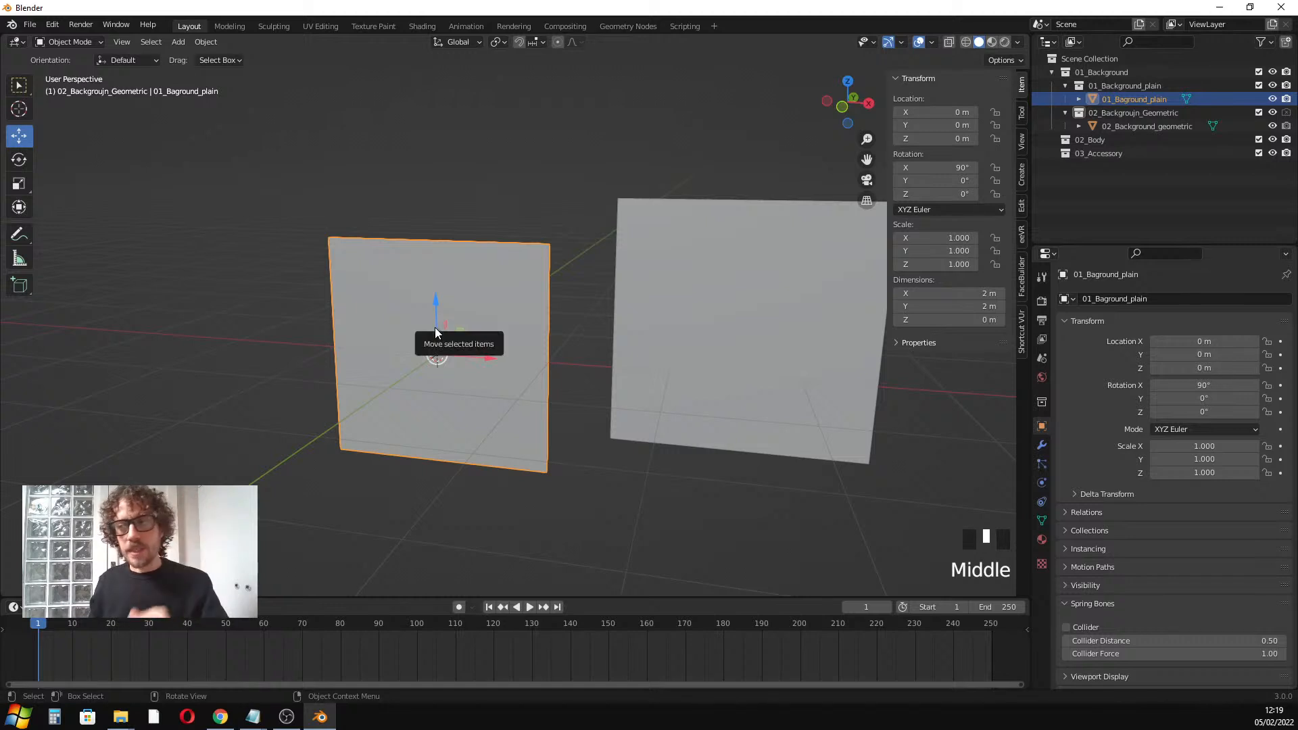
key(r)
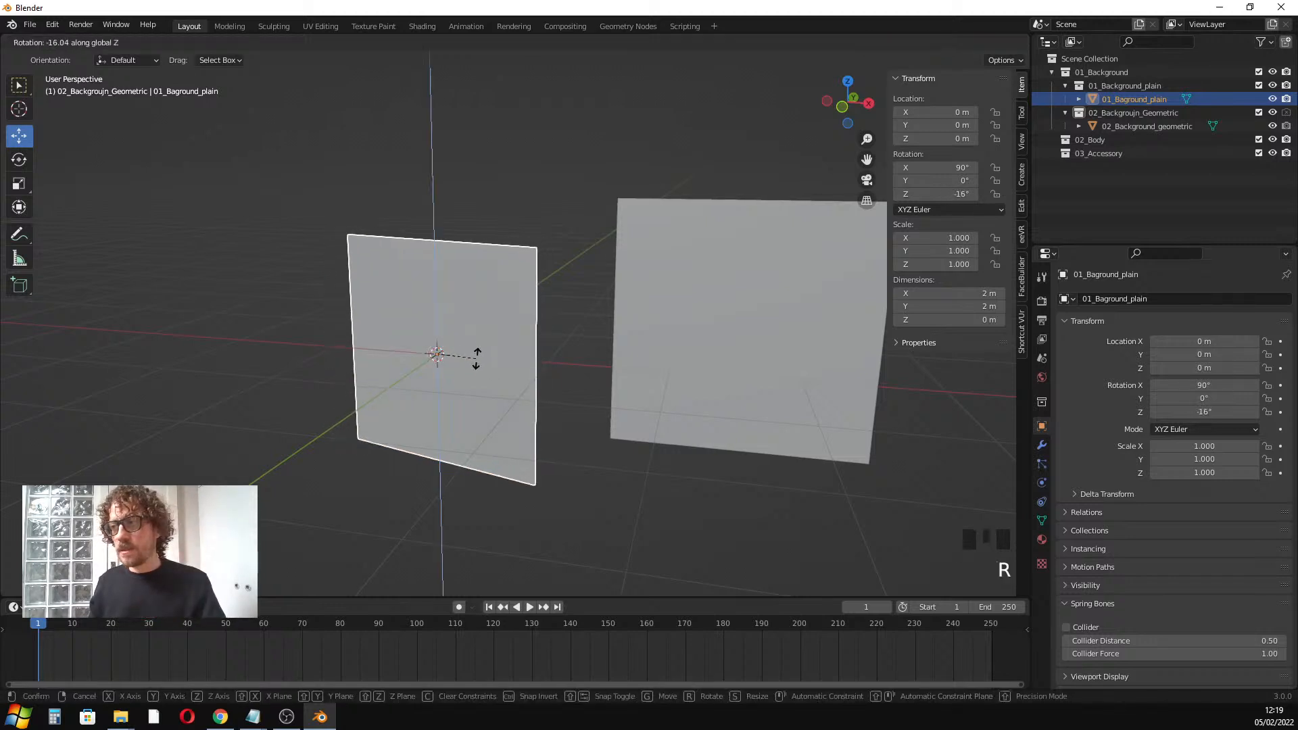
click(464, 366)
key(r)
click(485, 319)
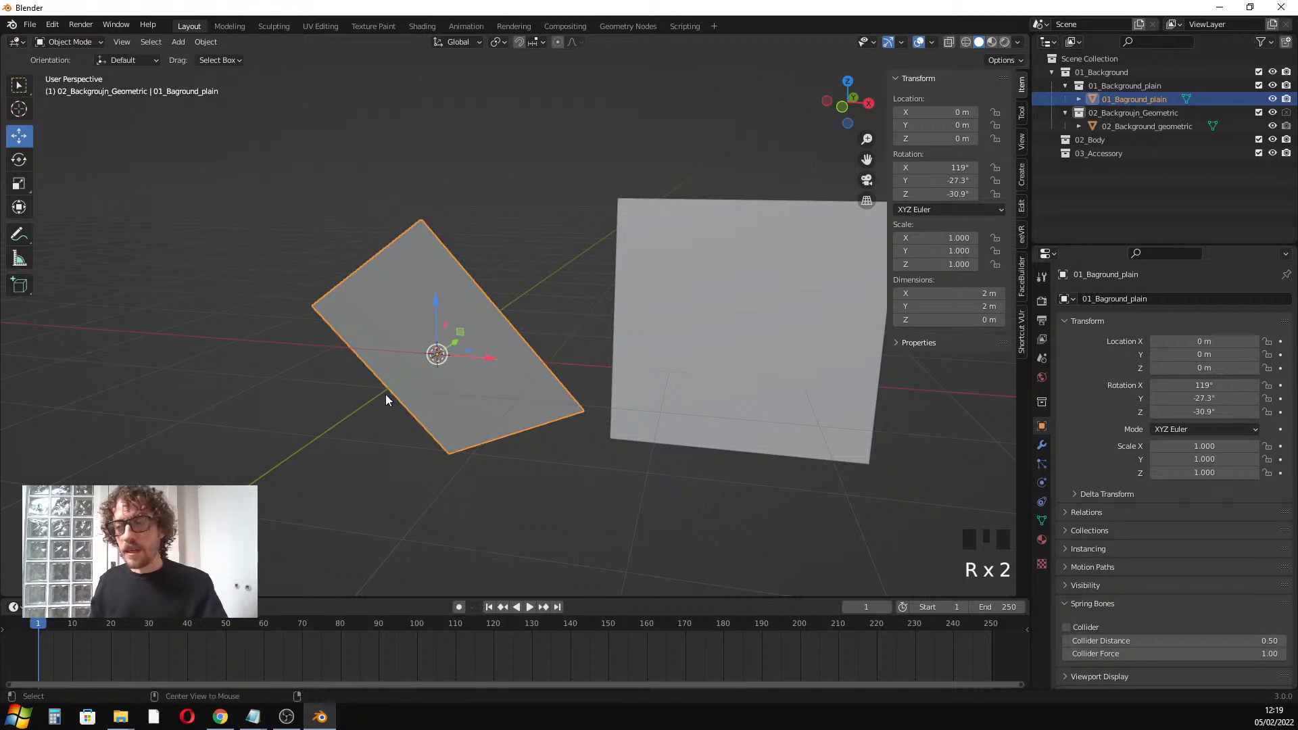
Clear the 01_Baground_plain plane's rotation and stand it upright by rotating it 90° about the X axis
key(alt+r)
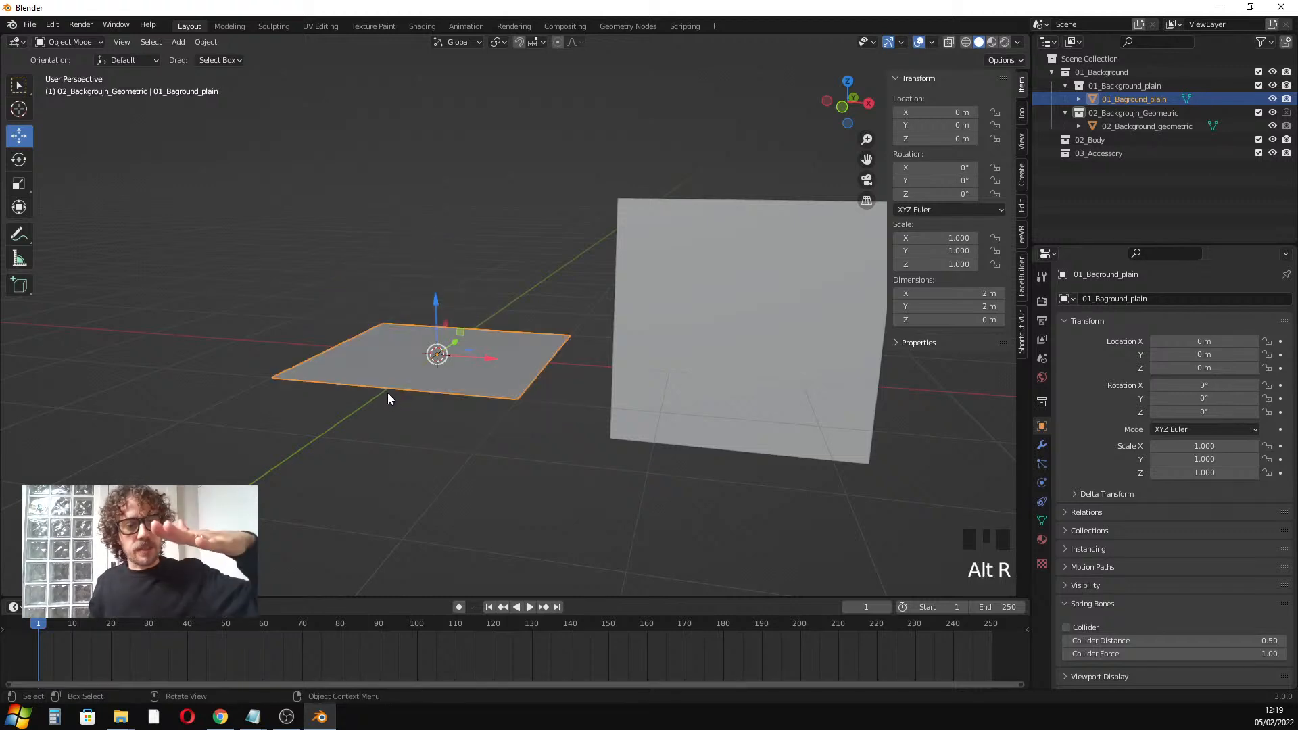
text(r)
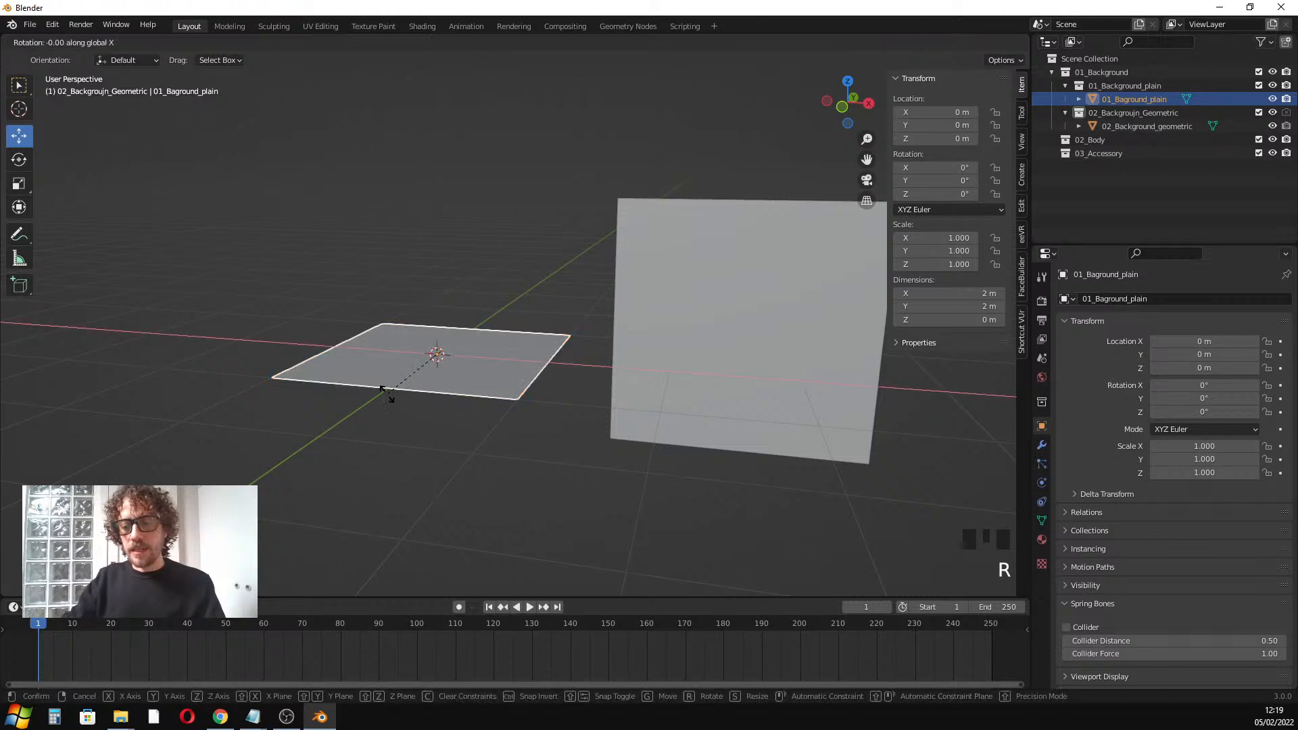
text(x90)
click(388, 399)
Clear the 02_Background_geometric plane's location to the world origin and hide the 01_Background_plain collection in the viewport
click(691, 318)
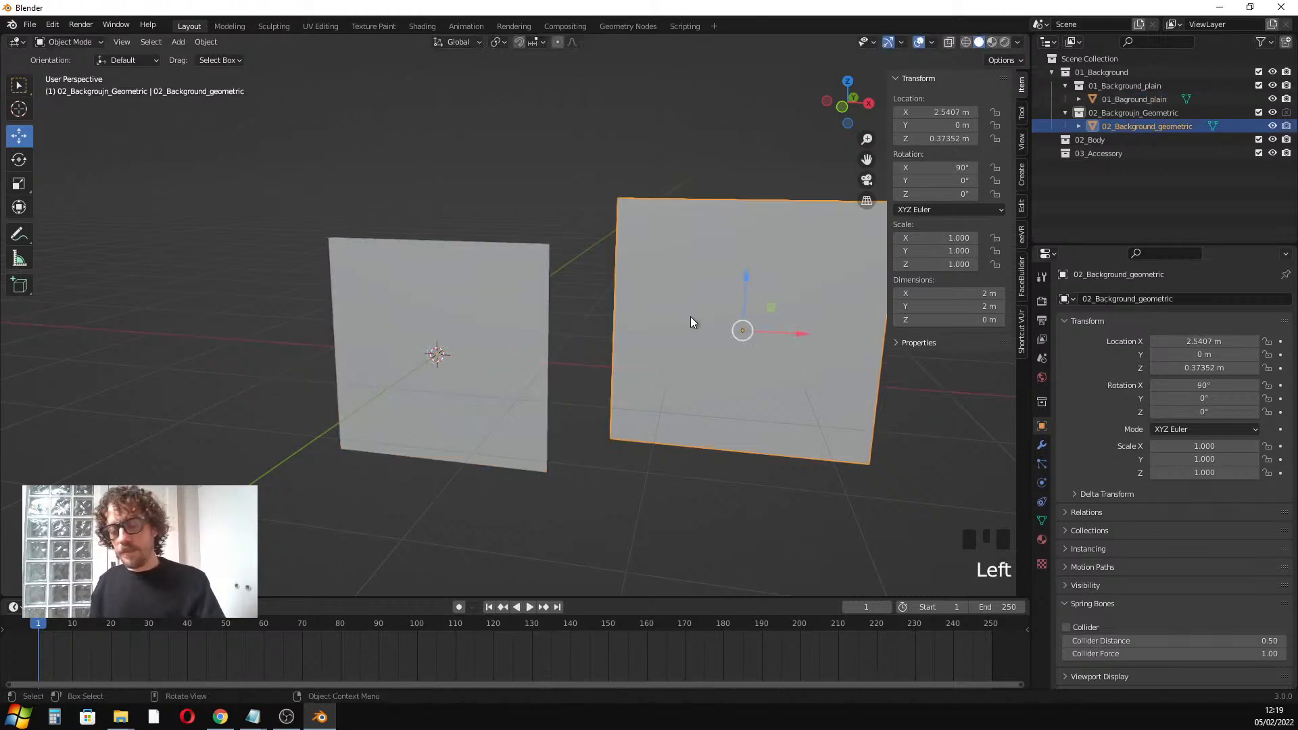
key(alt+g)
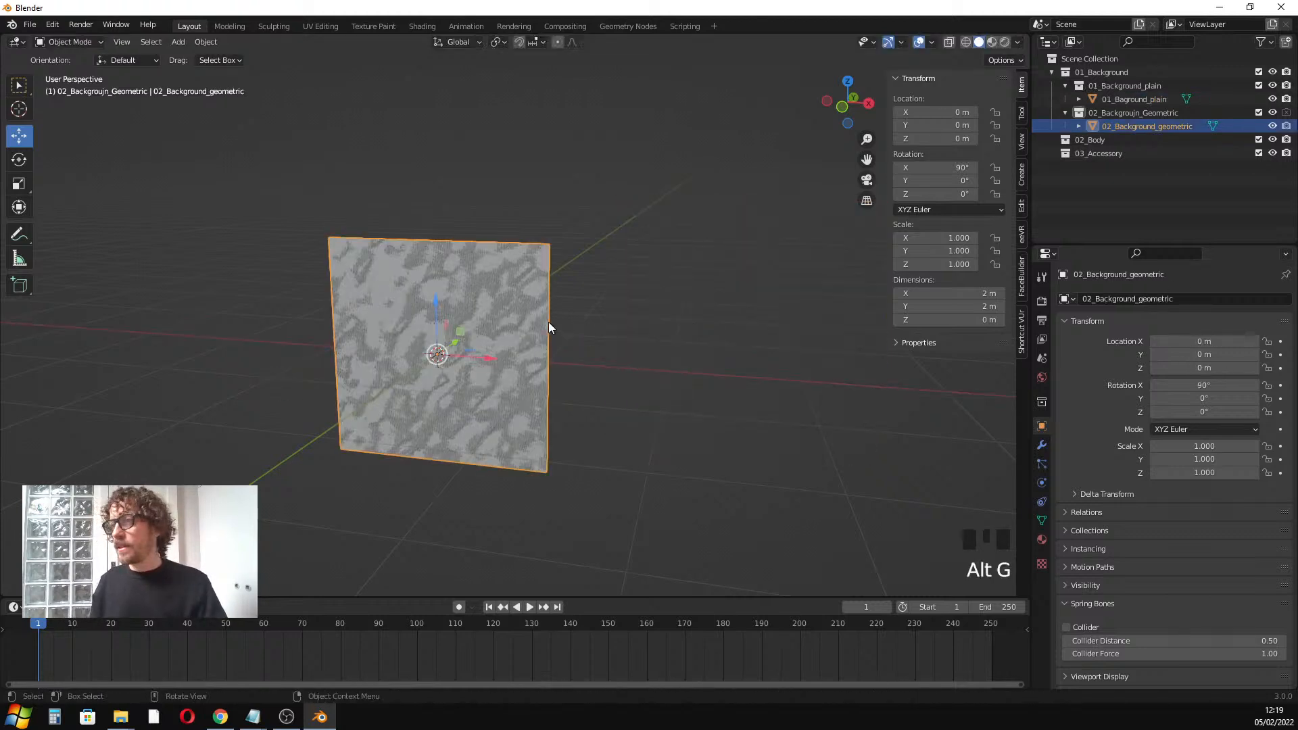
click(1272, 85)
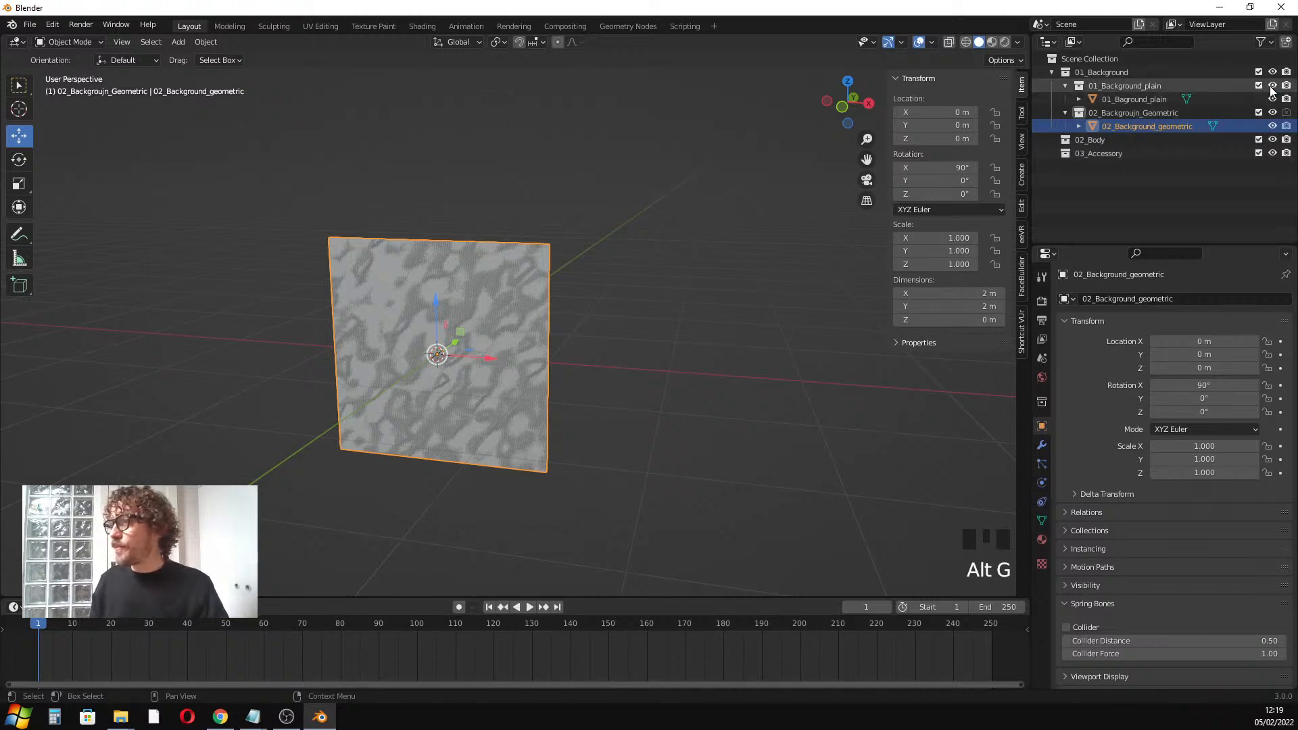
click(1272, 86)
scroll(416, 335, down, 2)
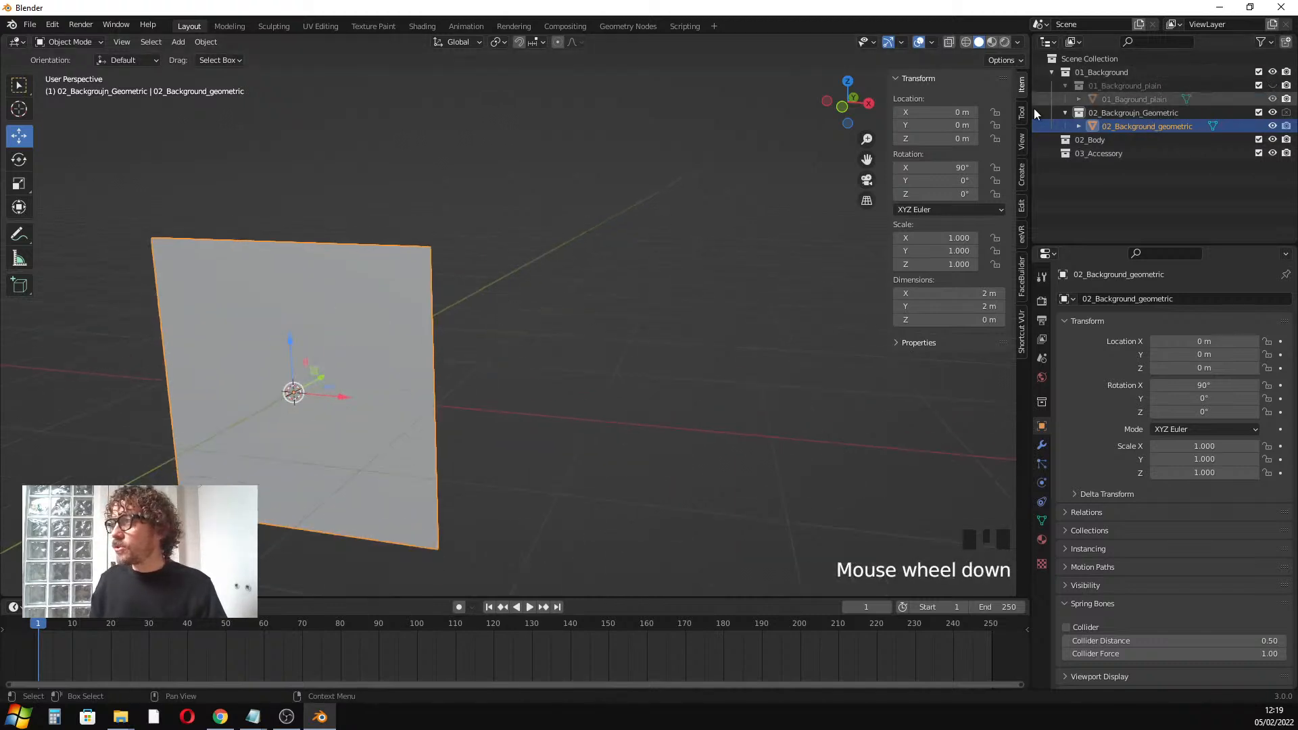
Enter Edit Mode on the 02_Background_geometric plane and pick a random set of its vertices with Select Random
shift+middle_drag(192, 249, 325, 206)
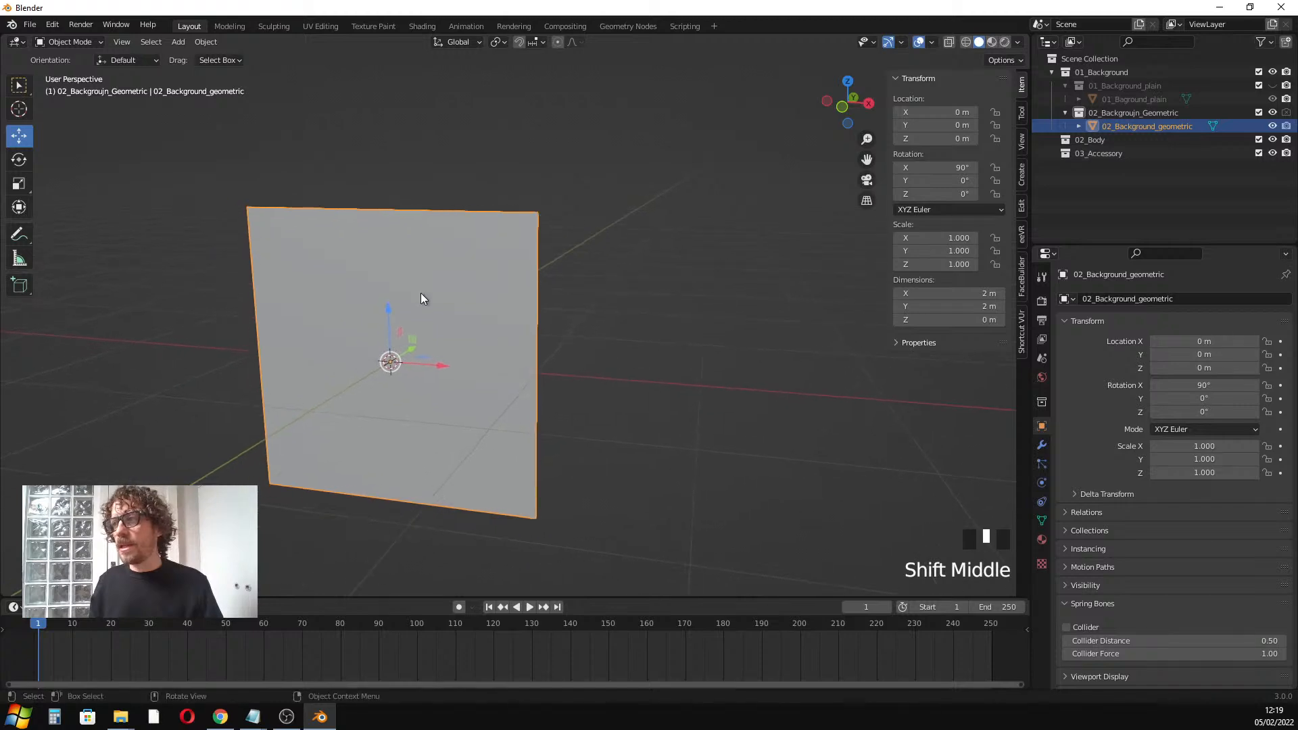
key(Tab)
middle_drag(419, 313, 421, 315)
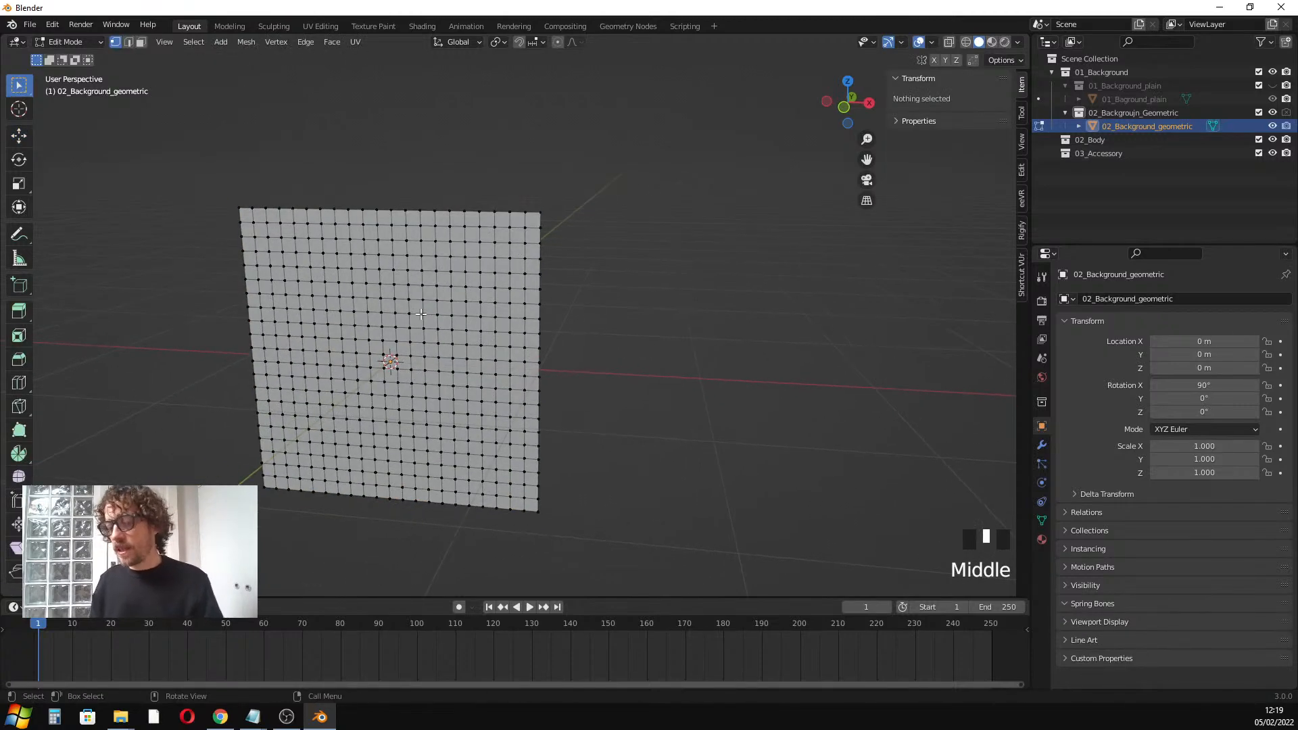
key(KP_1)
scroll(420, 314, down, 2)
shift+middle_drag(354, 390, 391, 316)
scroll(391, 316, up, 3)
scroll(373, 332, down, 2)
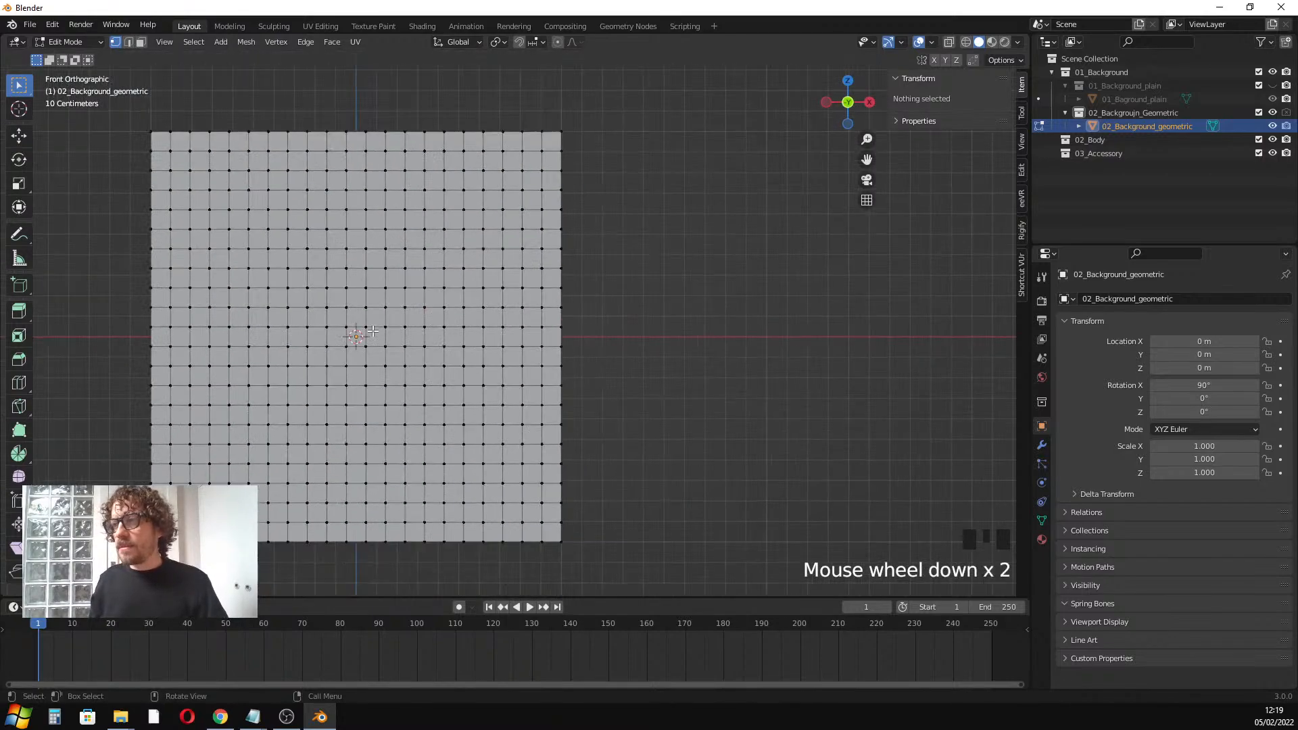
mouse_move(379, 285)
middle_down()
mouse_move(399, 298)
mouse_move(383, 301)
middle_up()
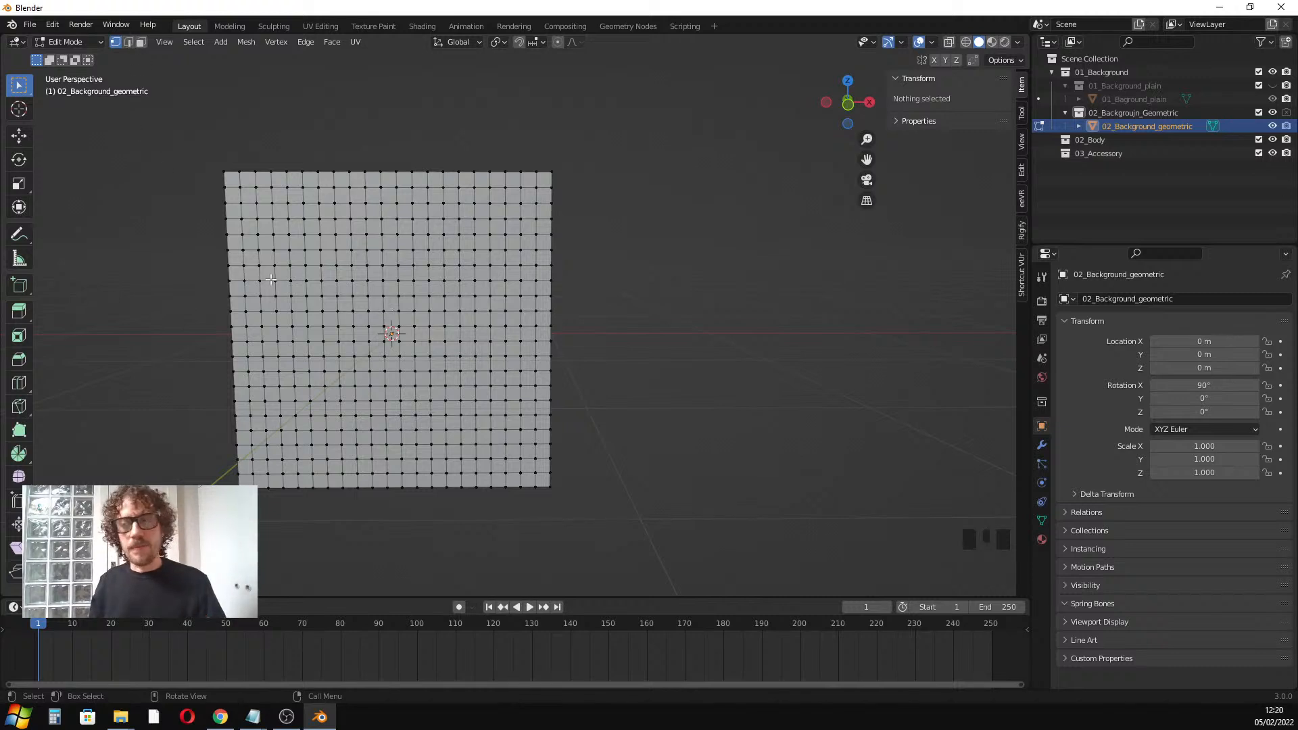
click(194, 42)
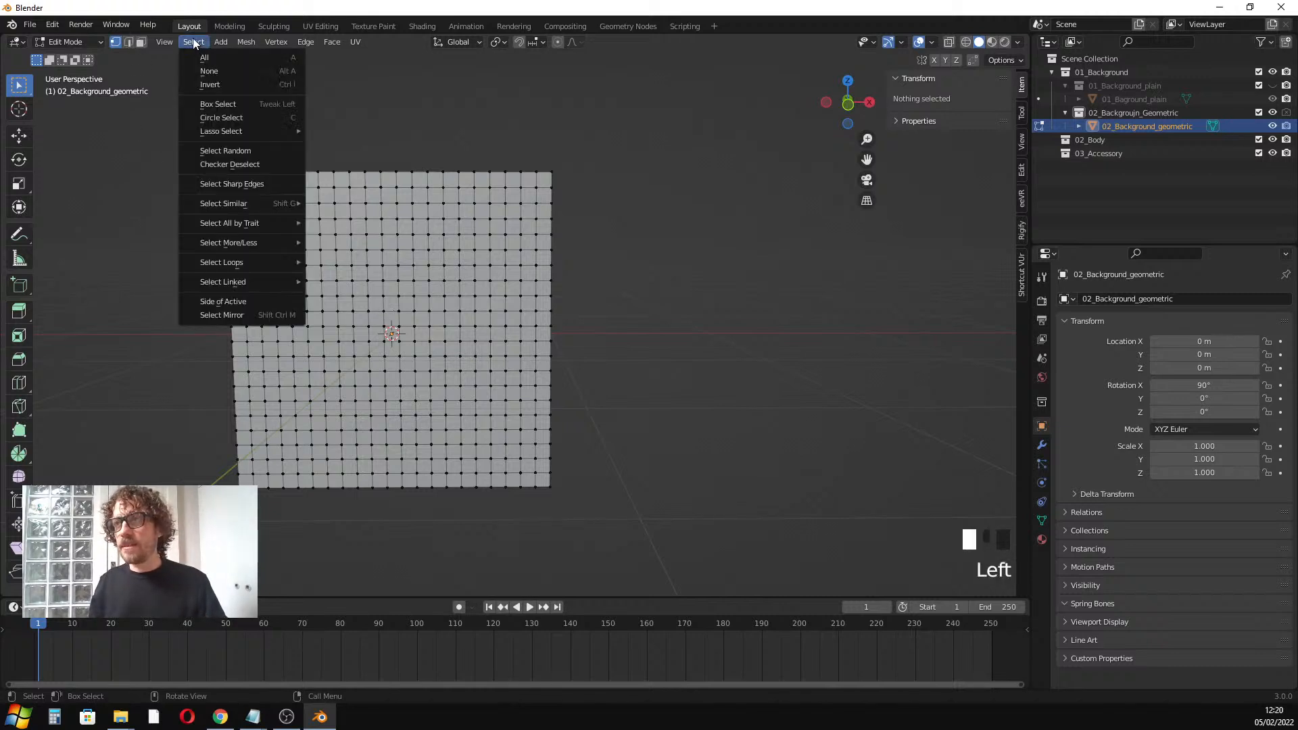
middle_click(610, 372)
key(KP_1)
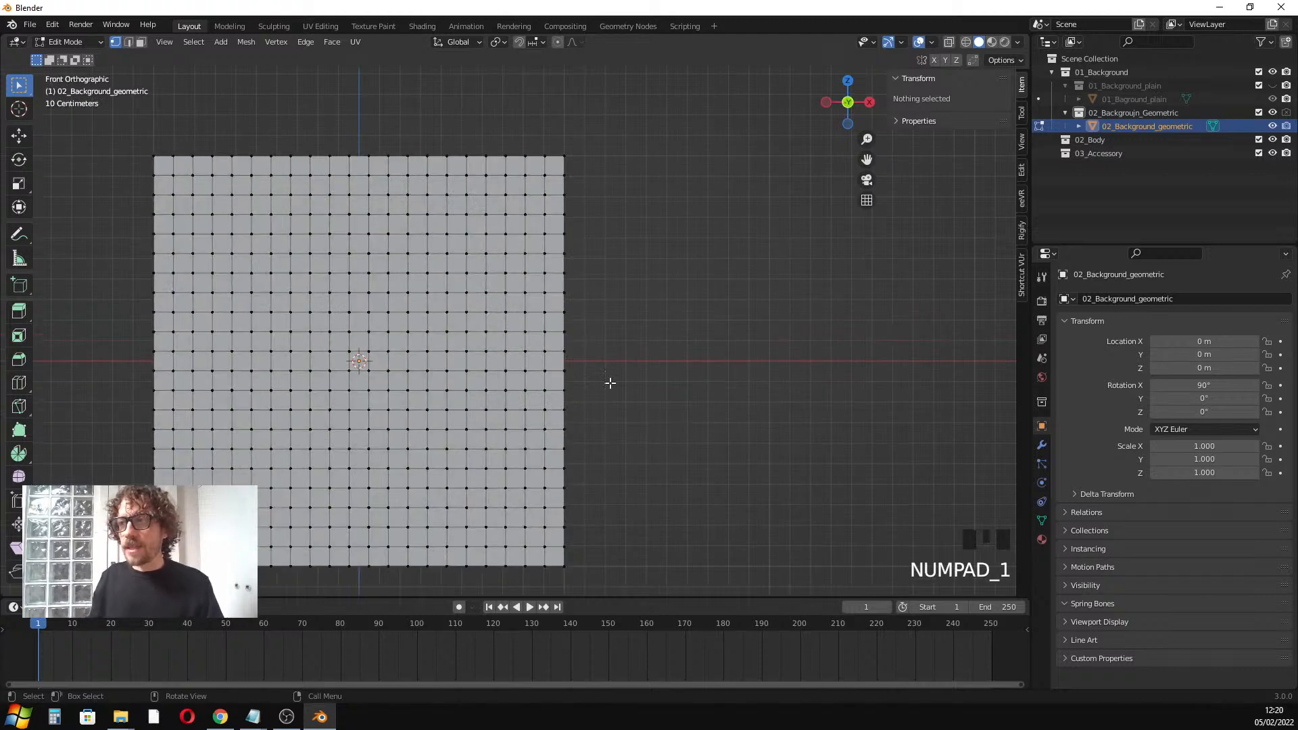
scroll(471, 211, down, 2)
shift+middle_drag(470, 211, 422, 235)
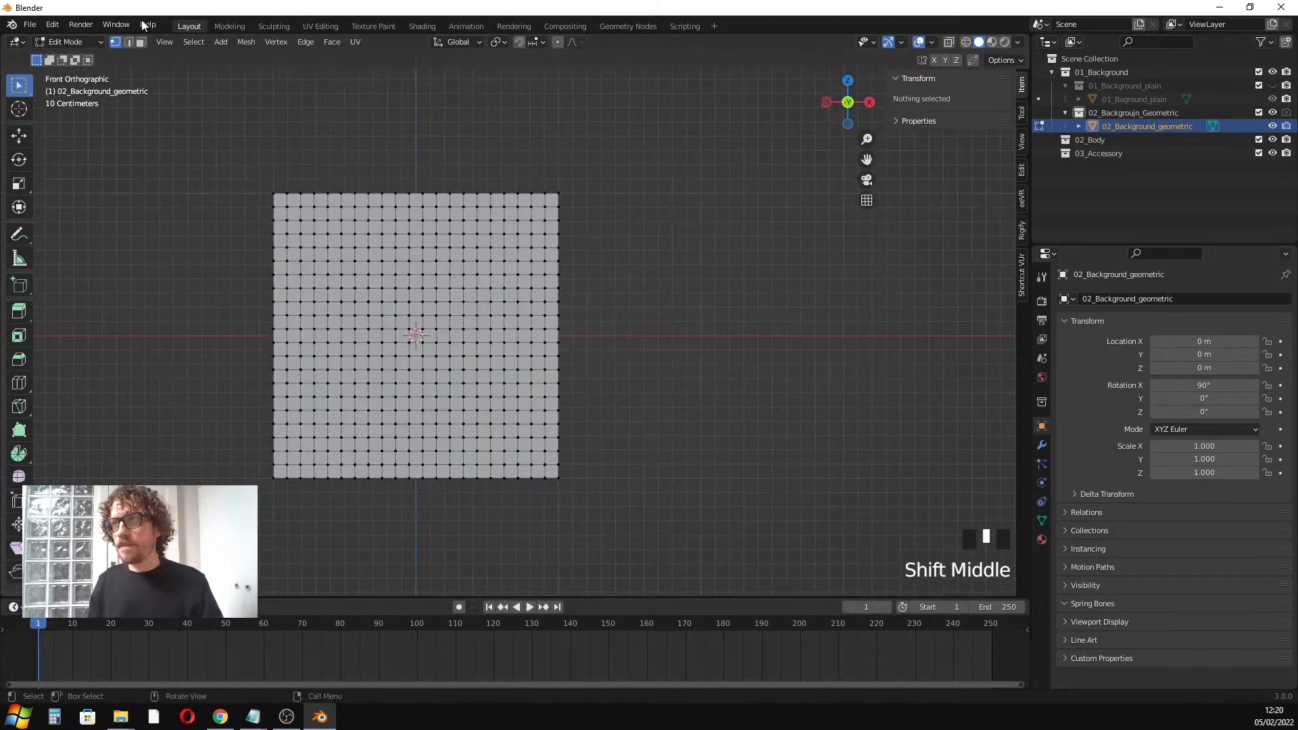
click(203, 41)
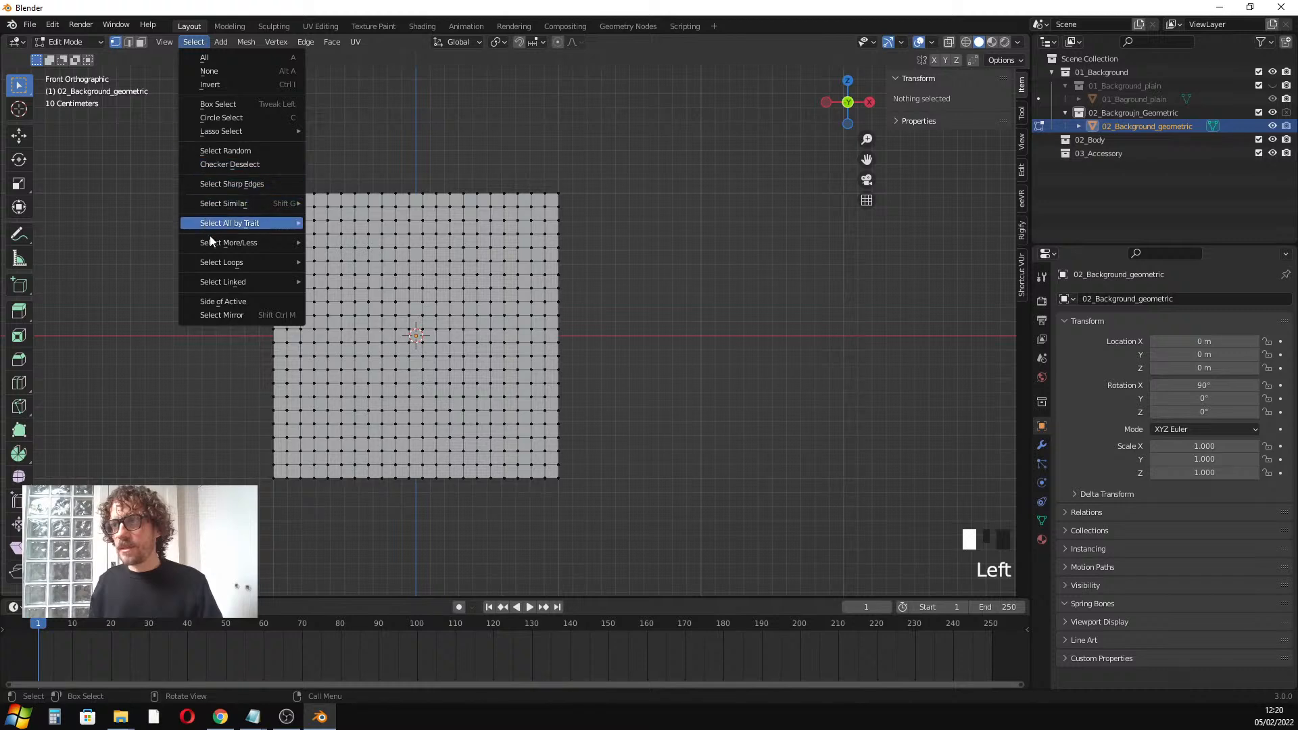
click(218, 151)
Move the randomly selected vertices about 0.2 m along negative global Y, and return to Object Mode
middle_drag(379, 291, 435, 292)
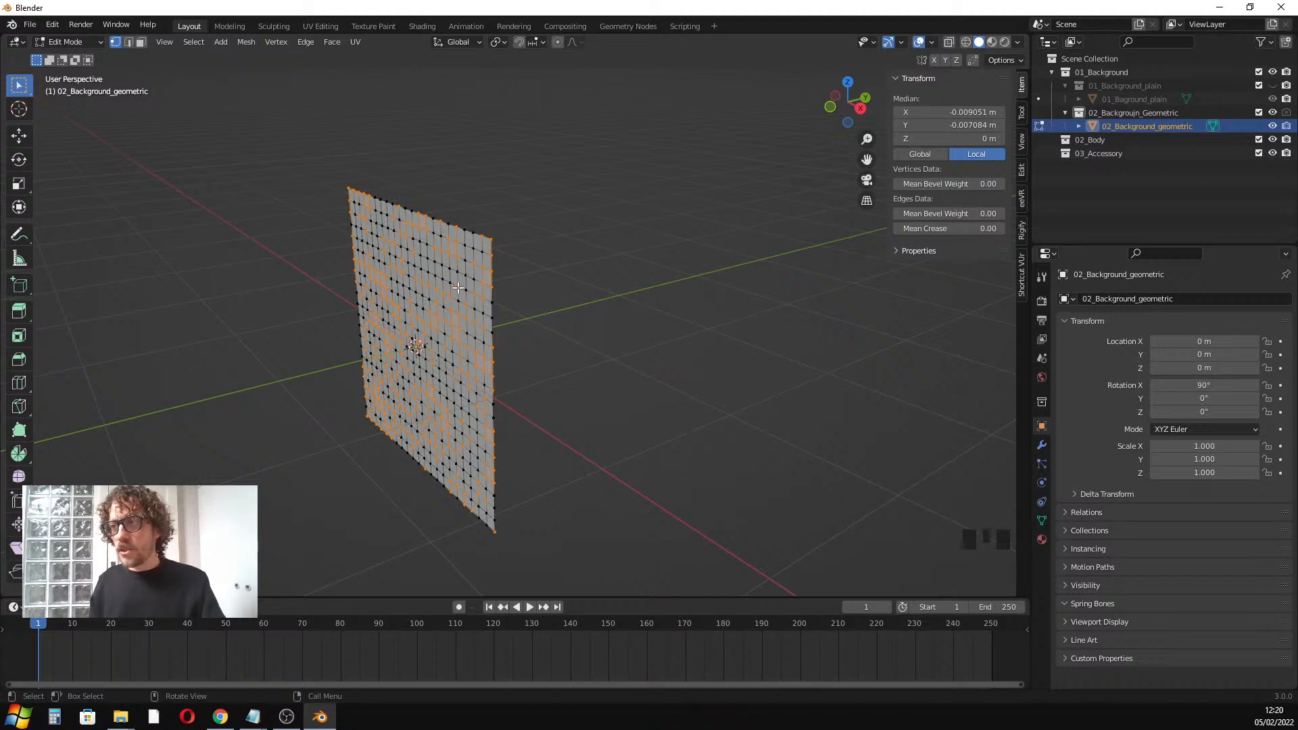
key(g)
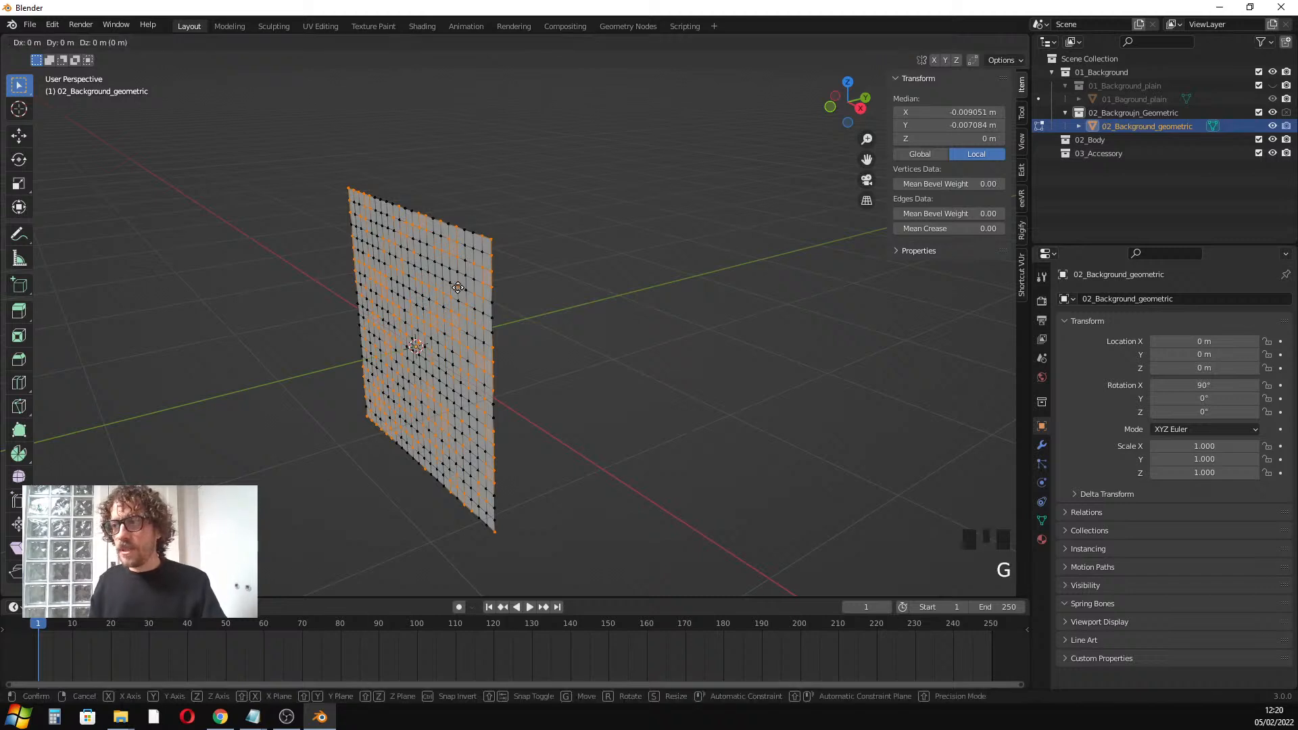
key(y)
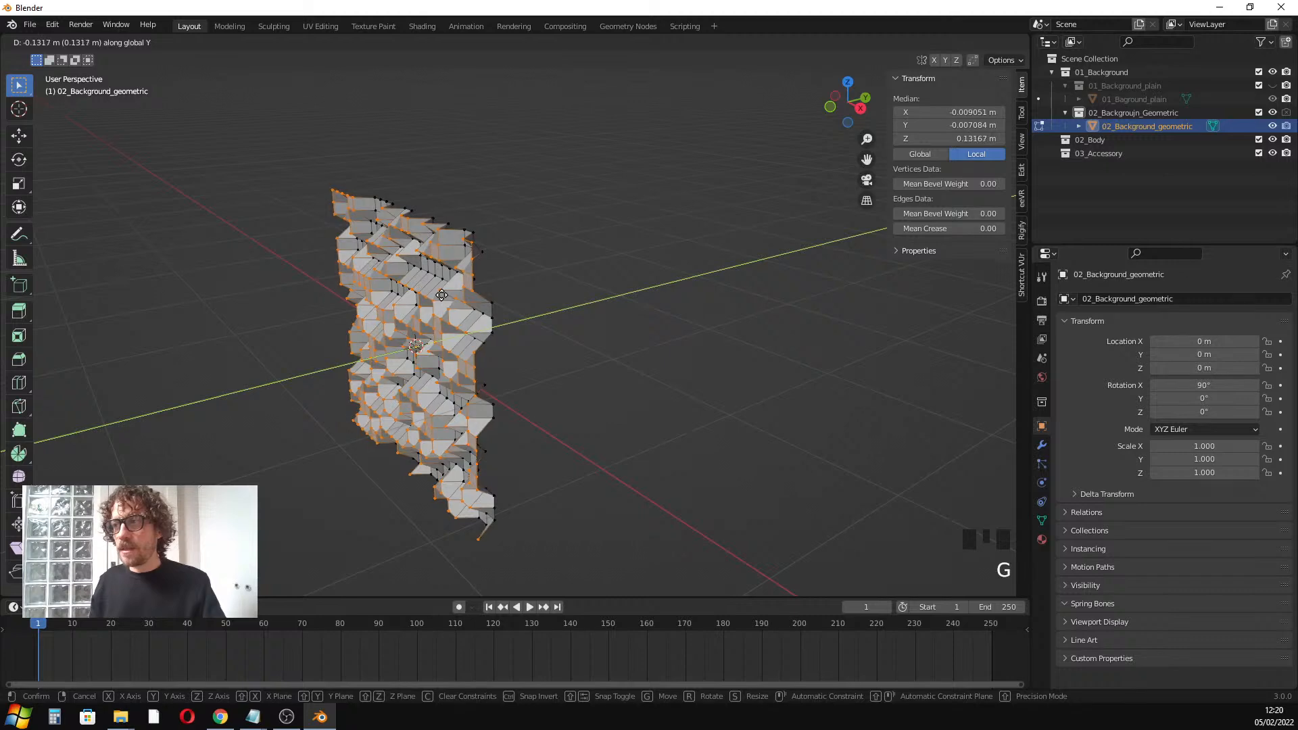
click(434, 299)
key(Tab)
scroll(406, 302, down, 2)
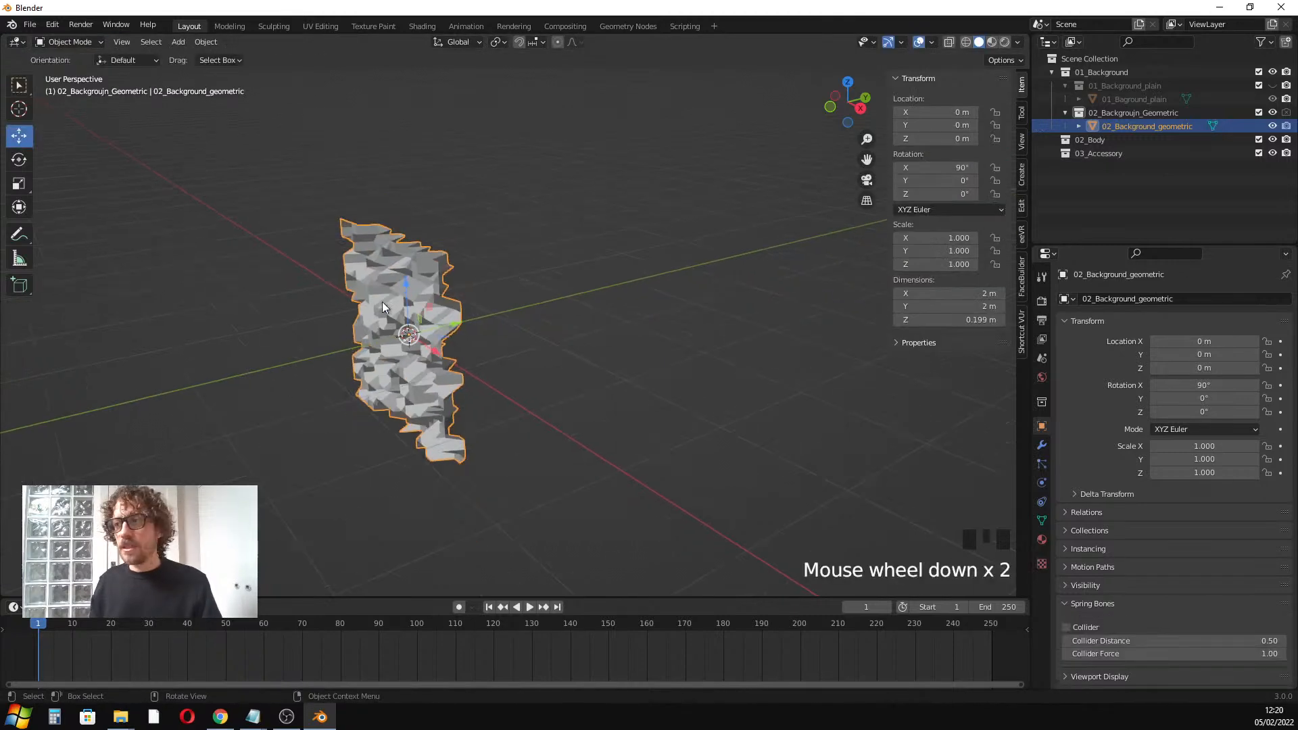
middle_drag(383, 301, 469, 311)
key(KP_0)
scroll(469, 311, down, 3)
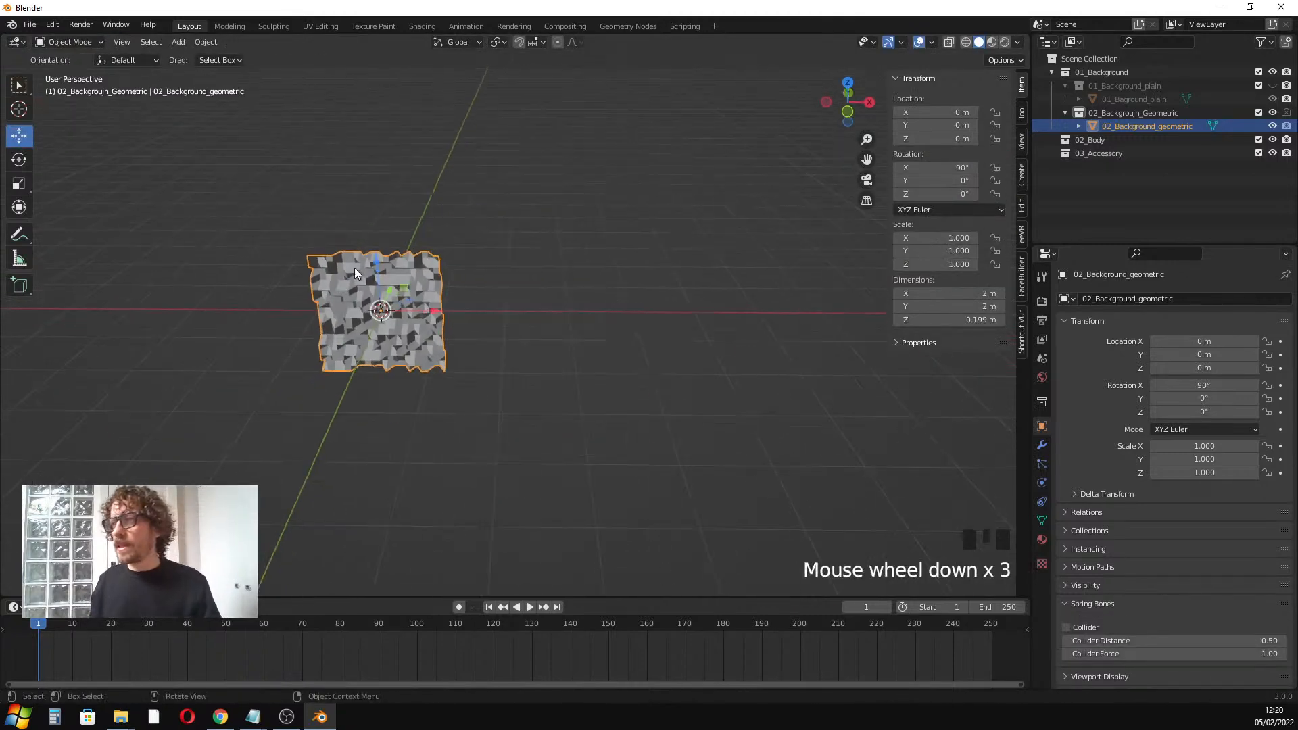
middle_drag(354, 268, 413, 298)
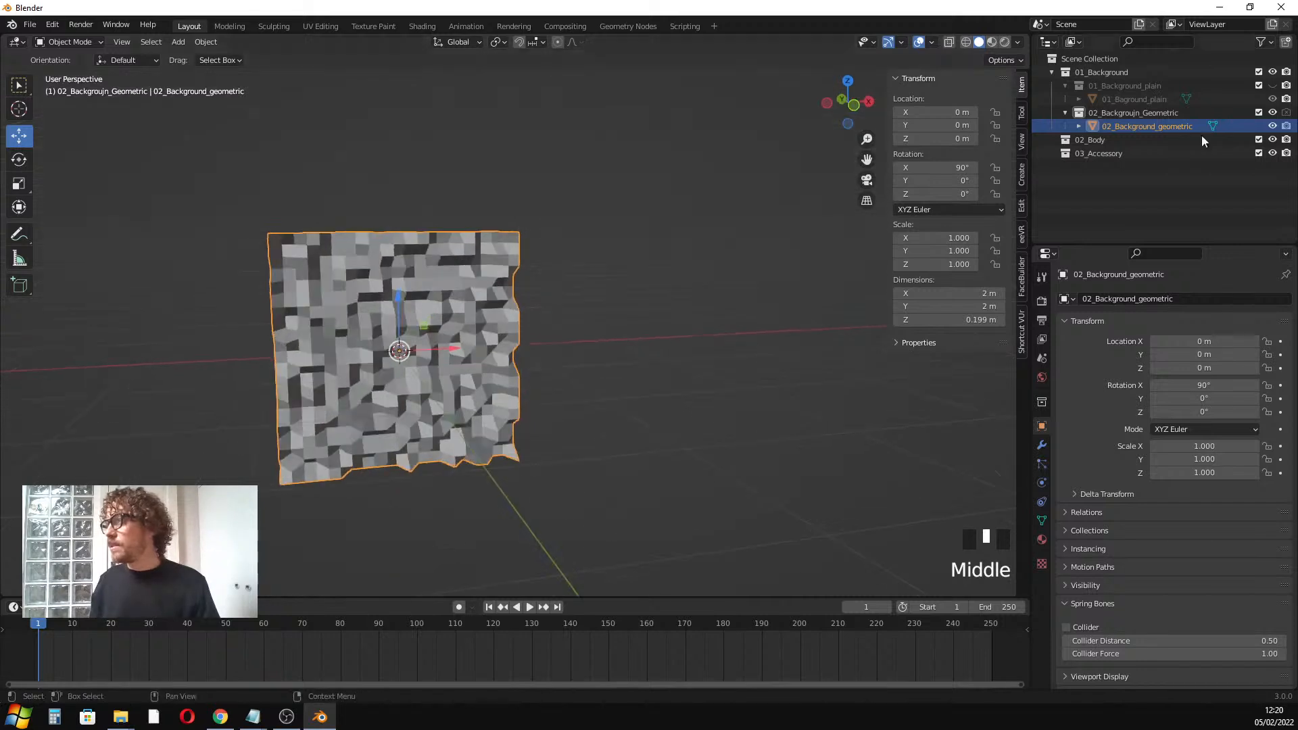
Enable rendering for the 02_Backgroujn_Geometric collection and unhide the 01_Background_plain collection in the viewport
click(1287, 114)
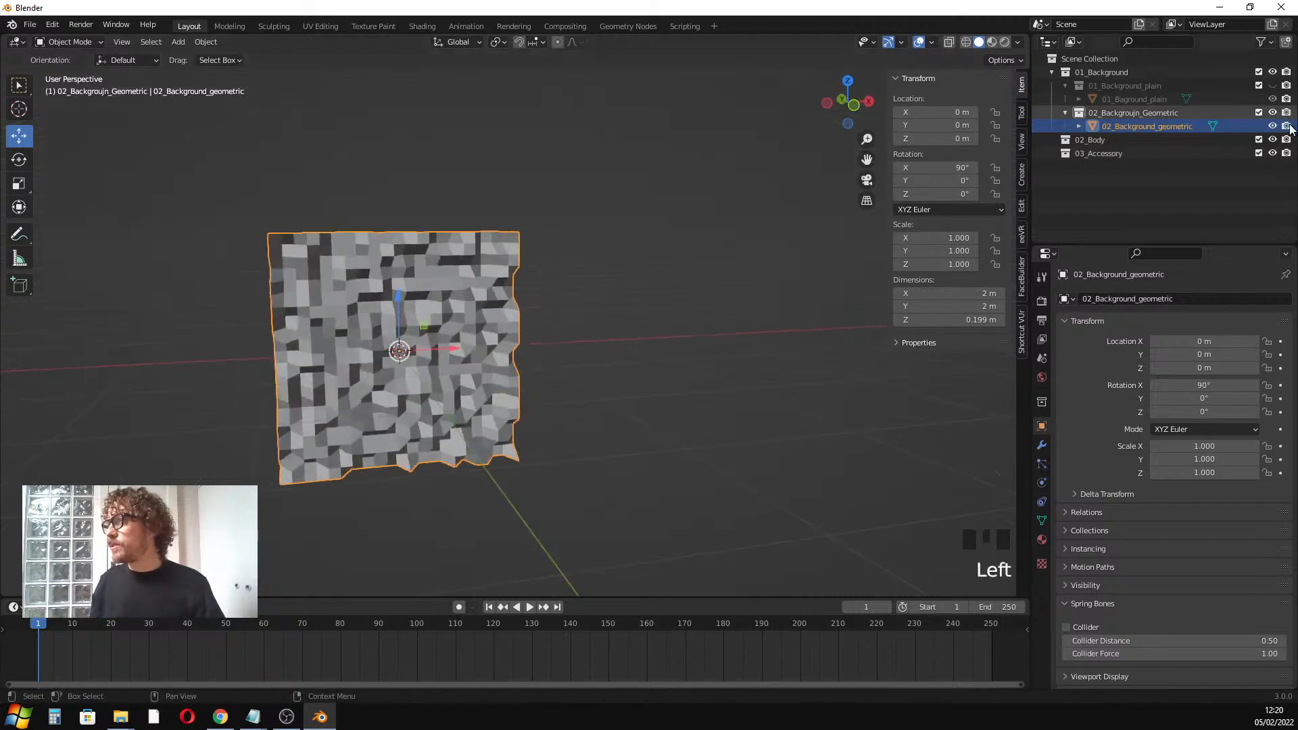
click(1284, 93)
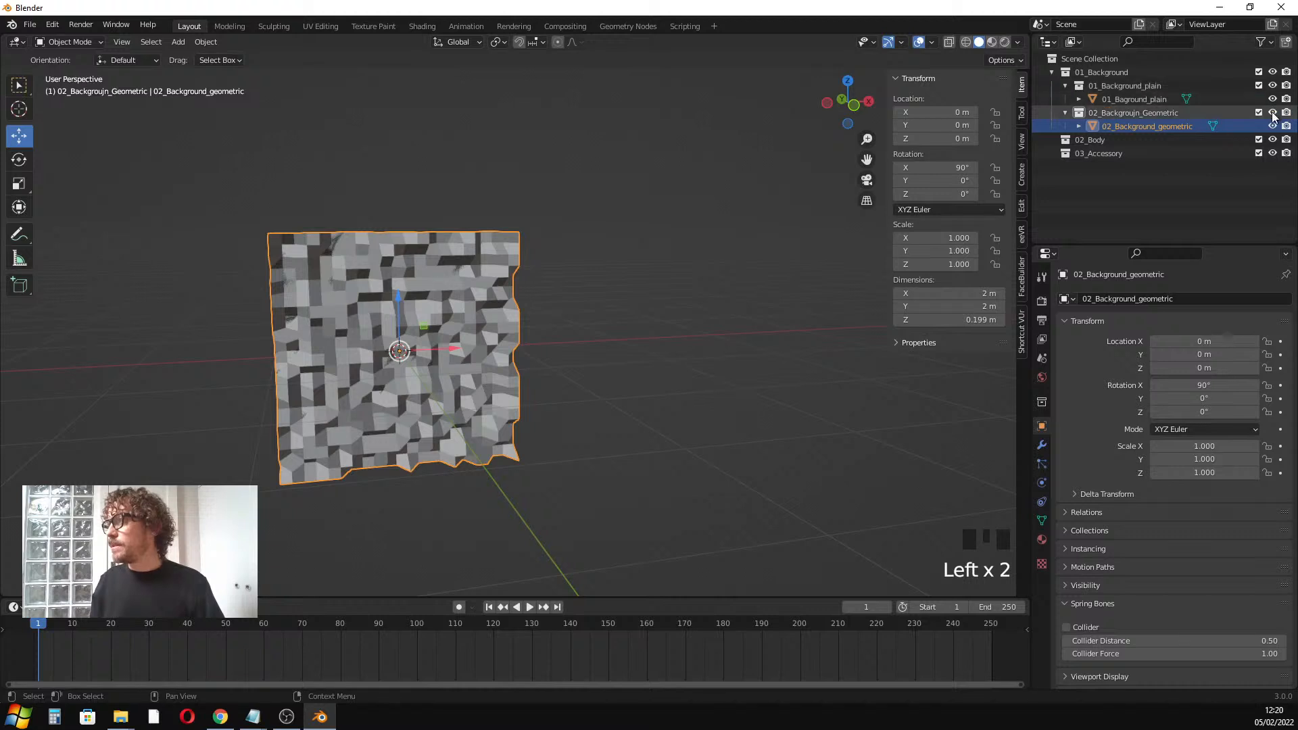
click(1272, 113)
click(1273, 112)
middle_drag(663, 193, 611, 200)
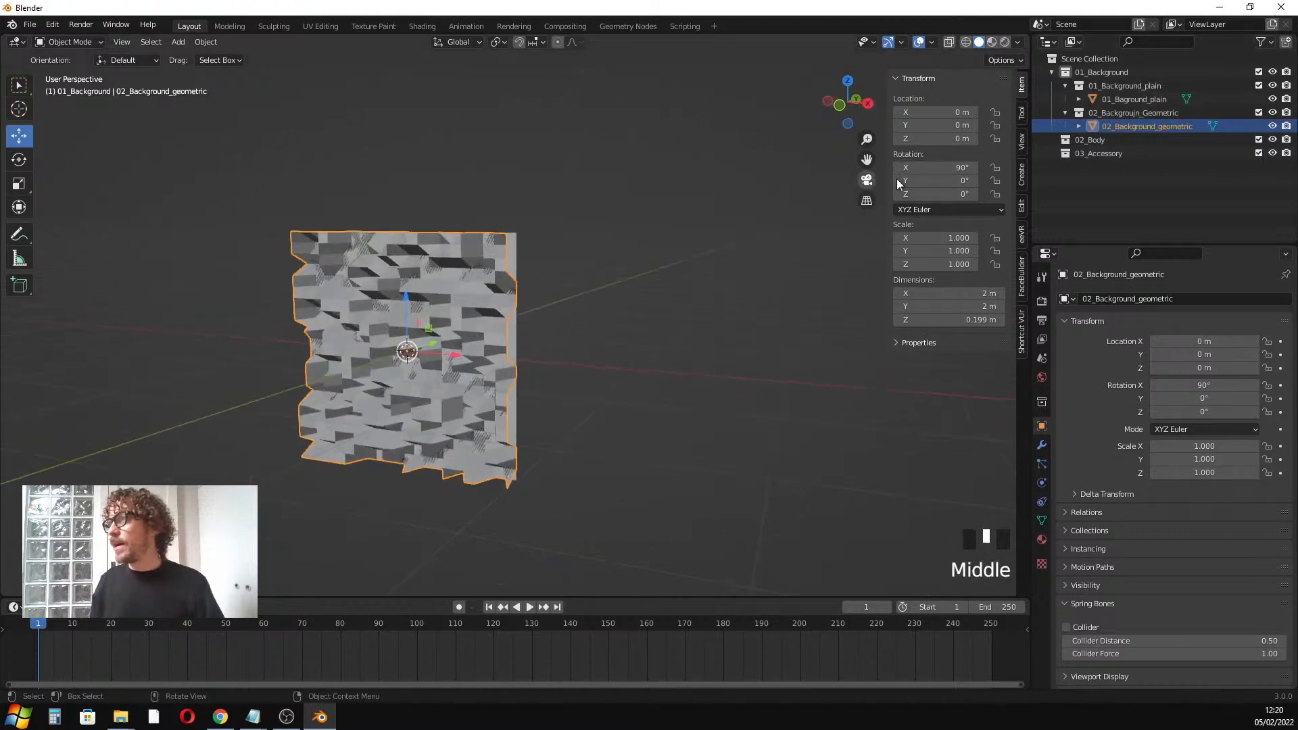
Collapse the 01_Background collection with its two subcollections, and hide it from both the viewport and renders
click(1066, 112)
click(1066, 88)
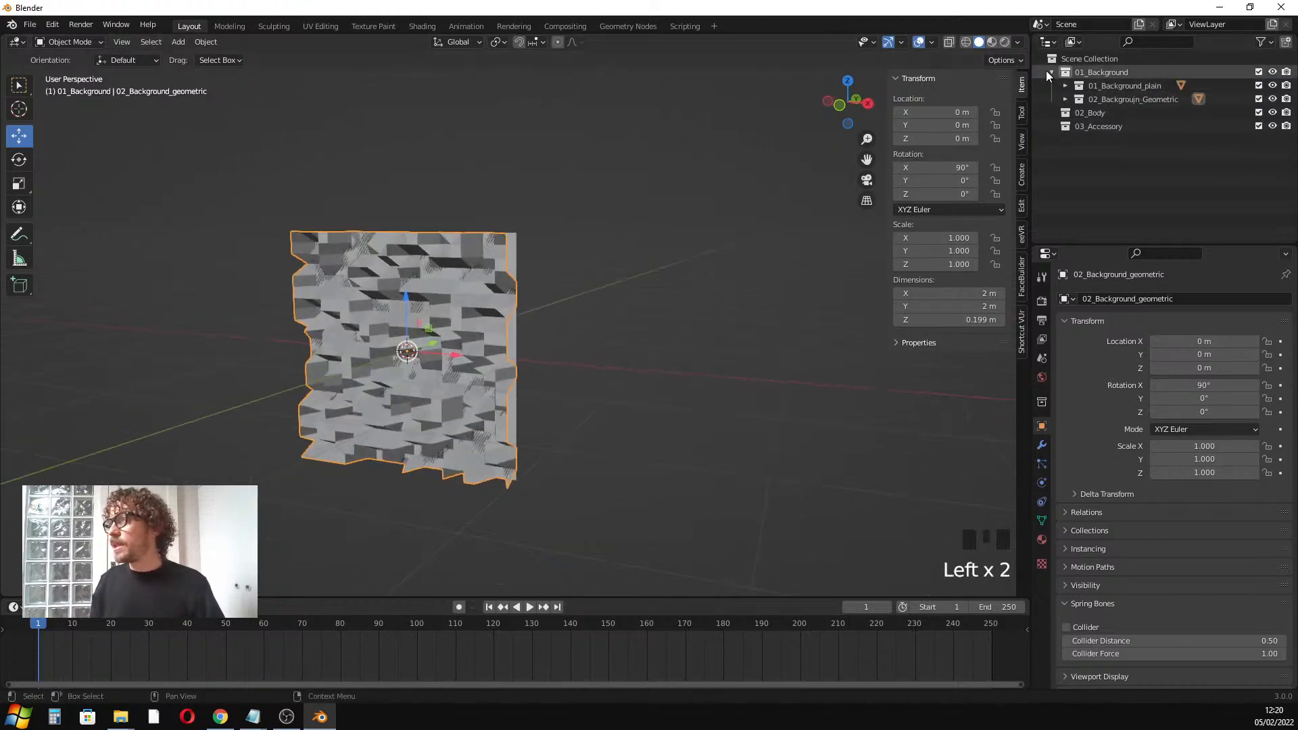
scroll(278, 282, up, 1)
middle_drag(279, 281, 504, 308)
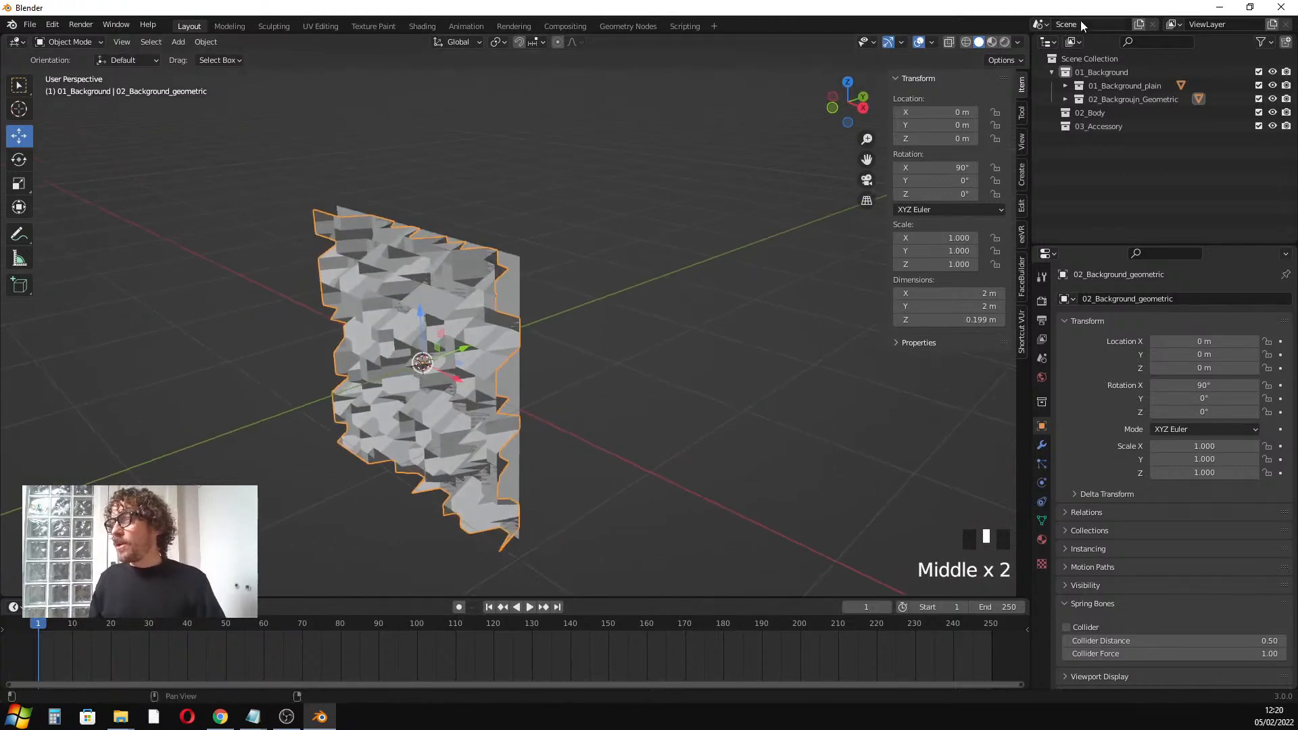
click(1053, 72)
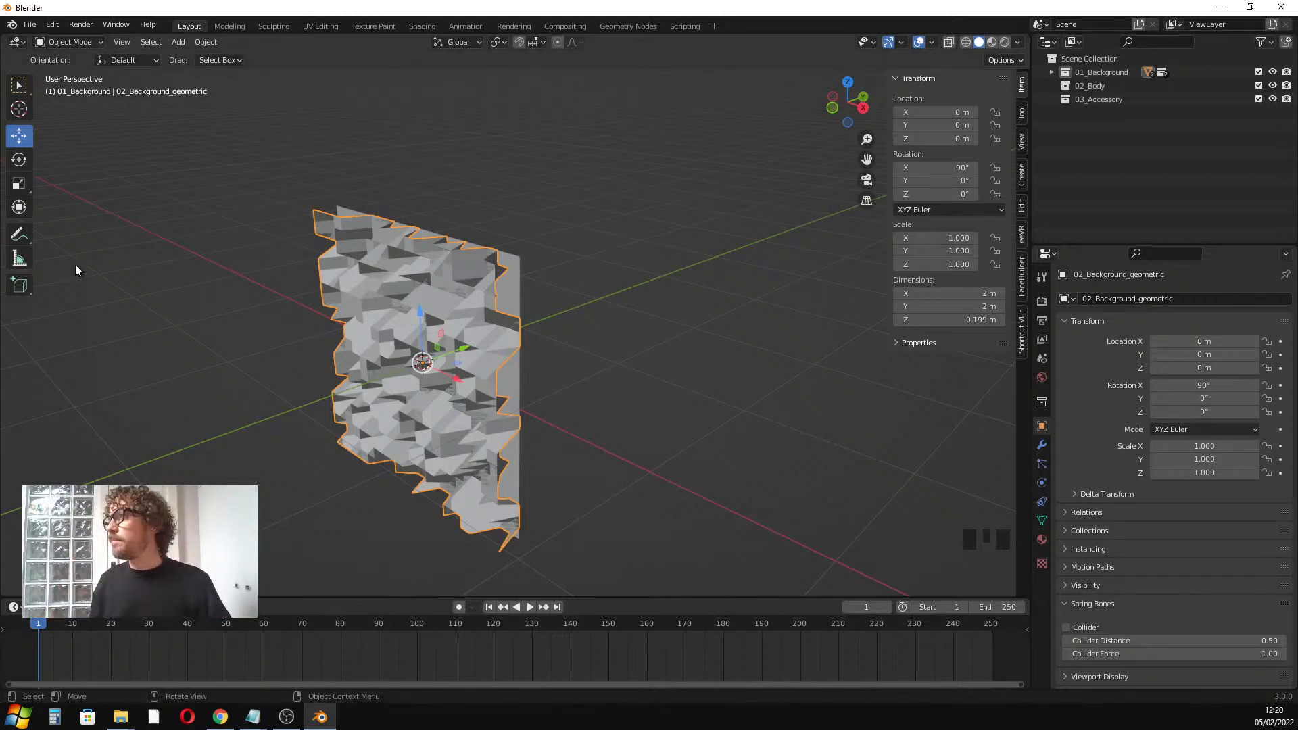
click(1274, 71)
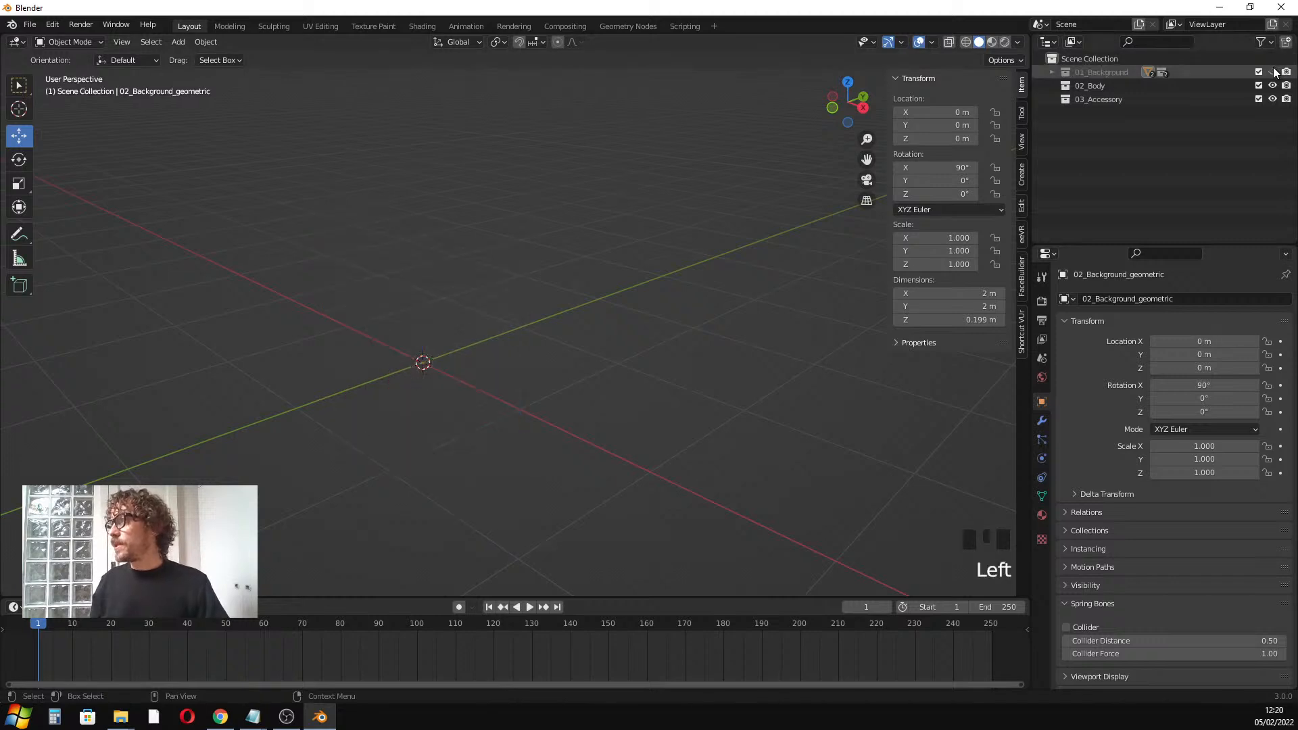
click(1286, 71)
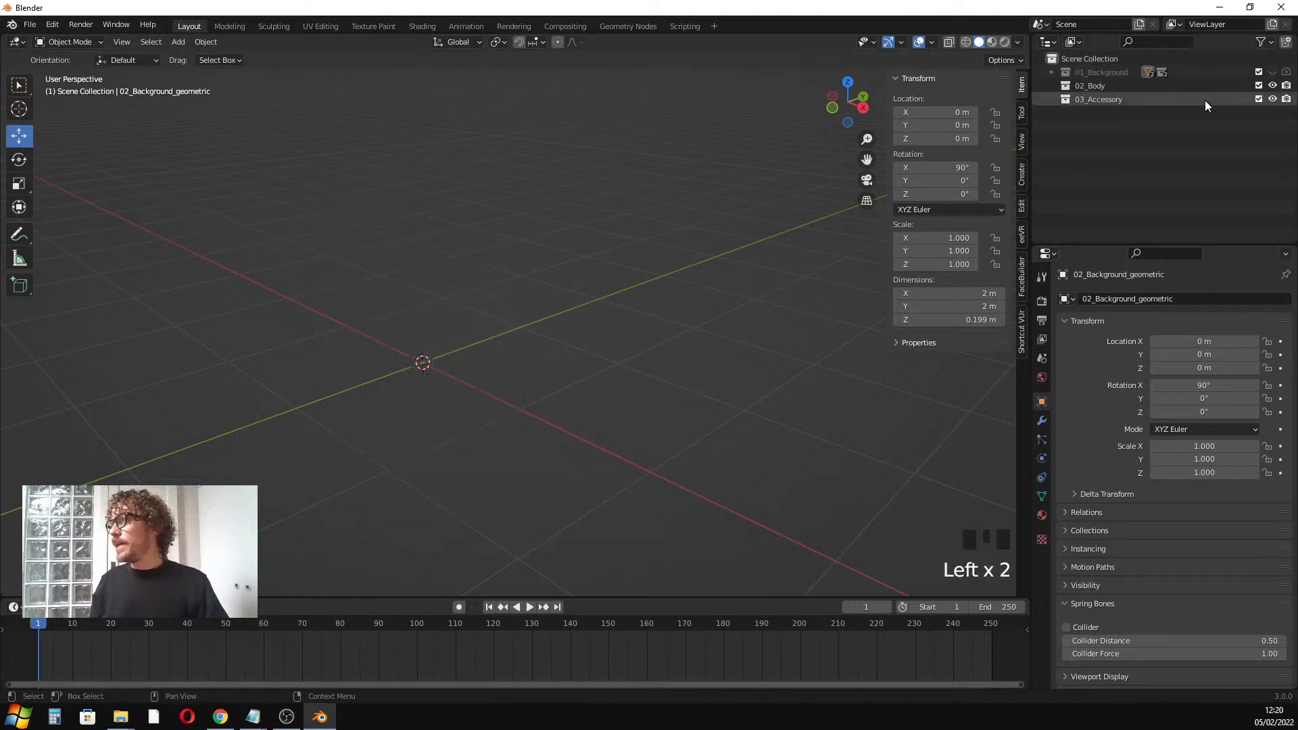
Make 02_Body the active collection and add a 2 m mesh cube to it at the world origin
click(1109, 87)
scroll(379, 286, down, 1)
scroll(387, 286, up, 3)
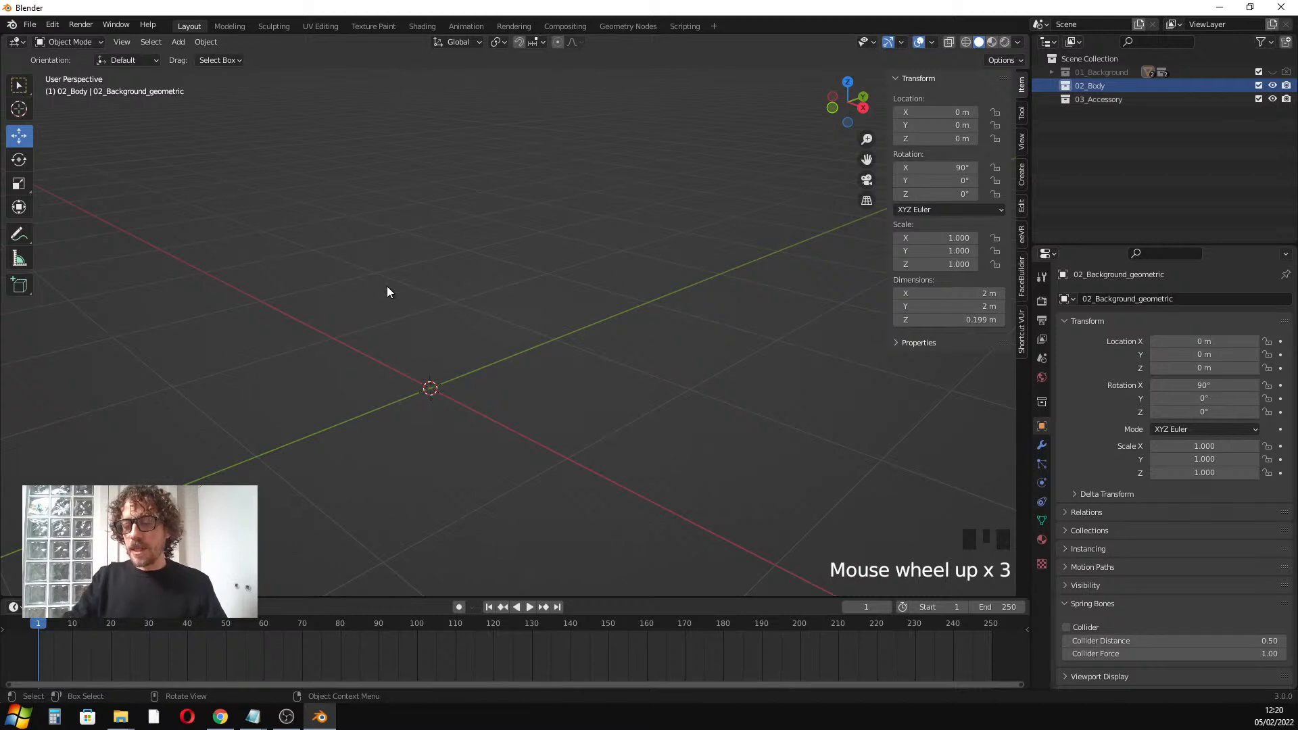
key(KP_1)
shift+middle_drag(217, 403, 436, 253)
scroll(436, 254, up, 1)
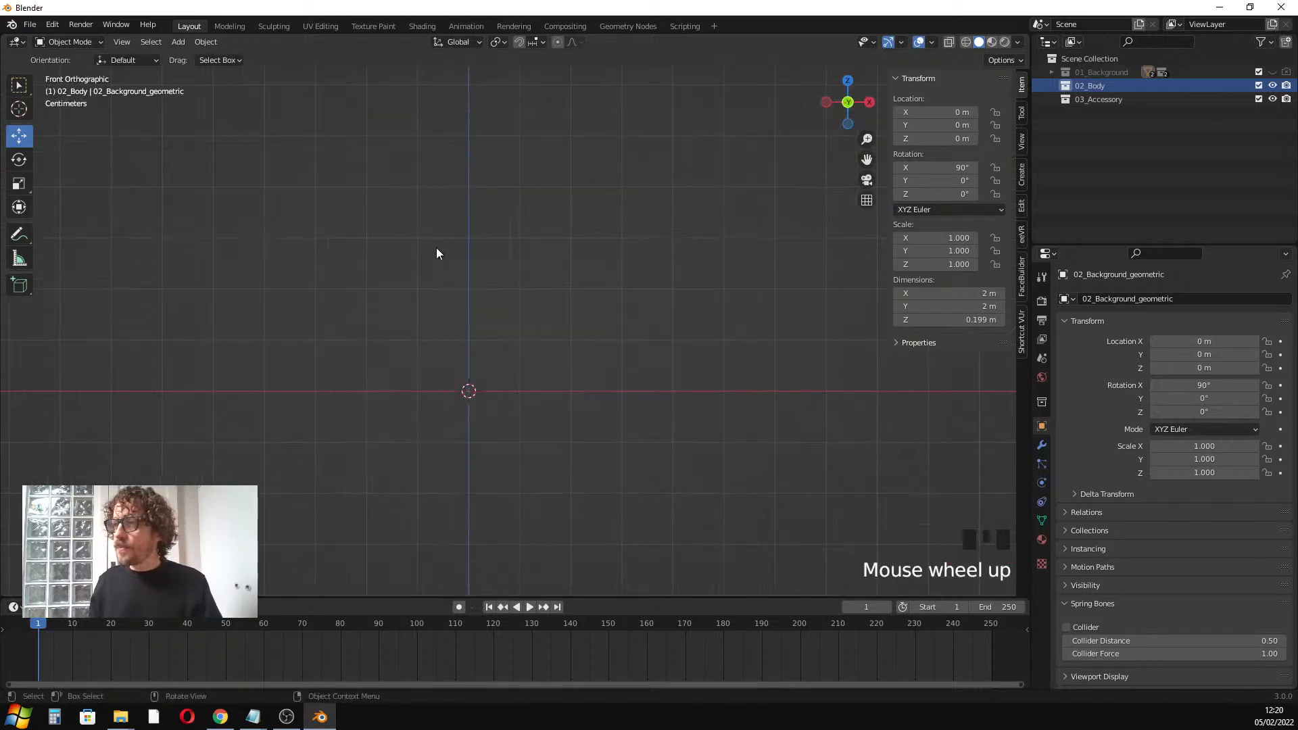
scroll(464, 310, down, 2)
shift+middle_drag(464, 309, 379, 260)
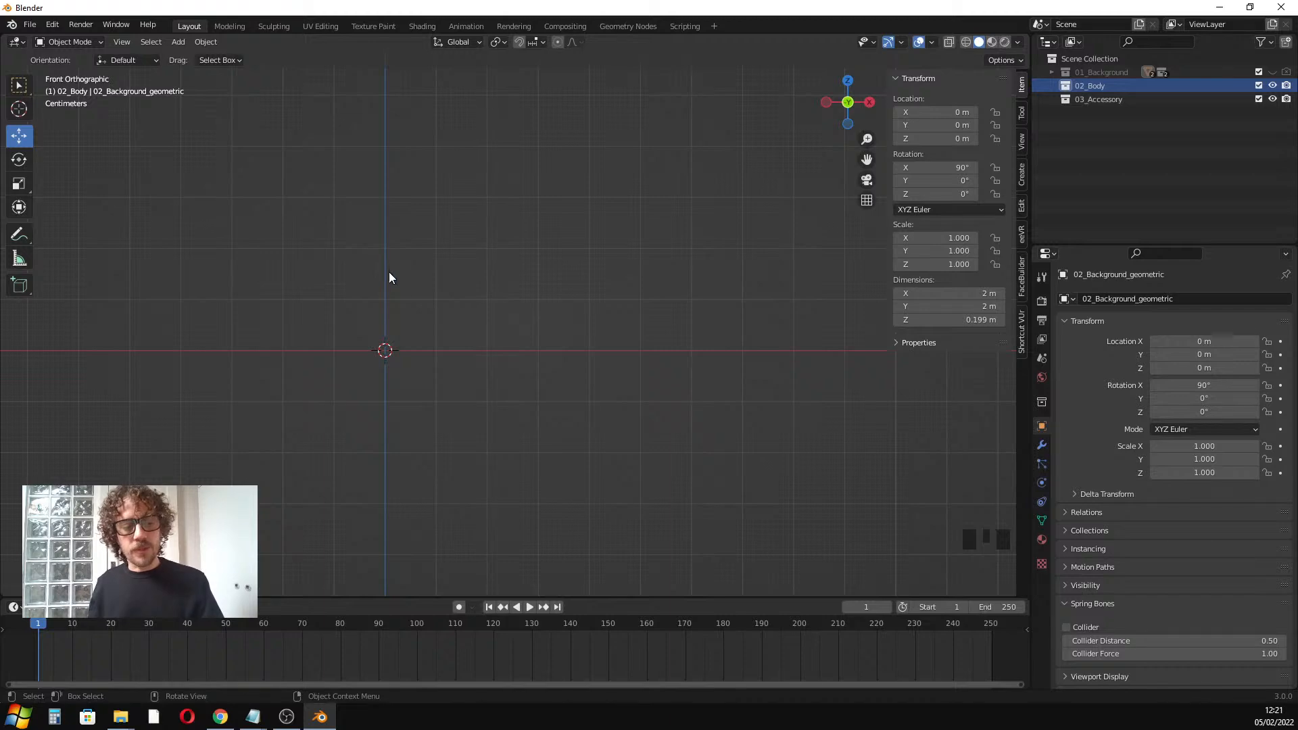
scroll(381, 307, up, 2)
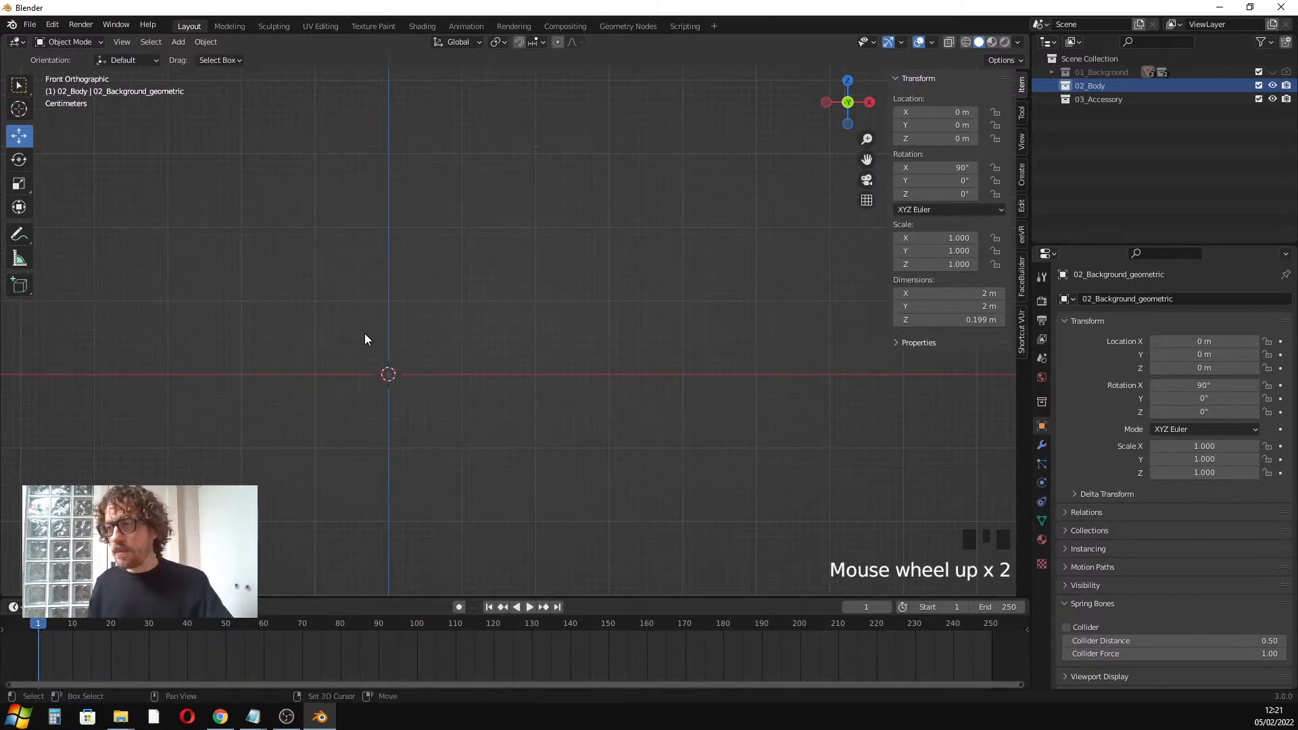
key(shift+a)
mouse_move(365, 334)
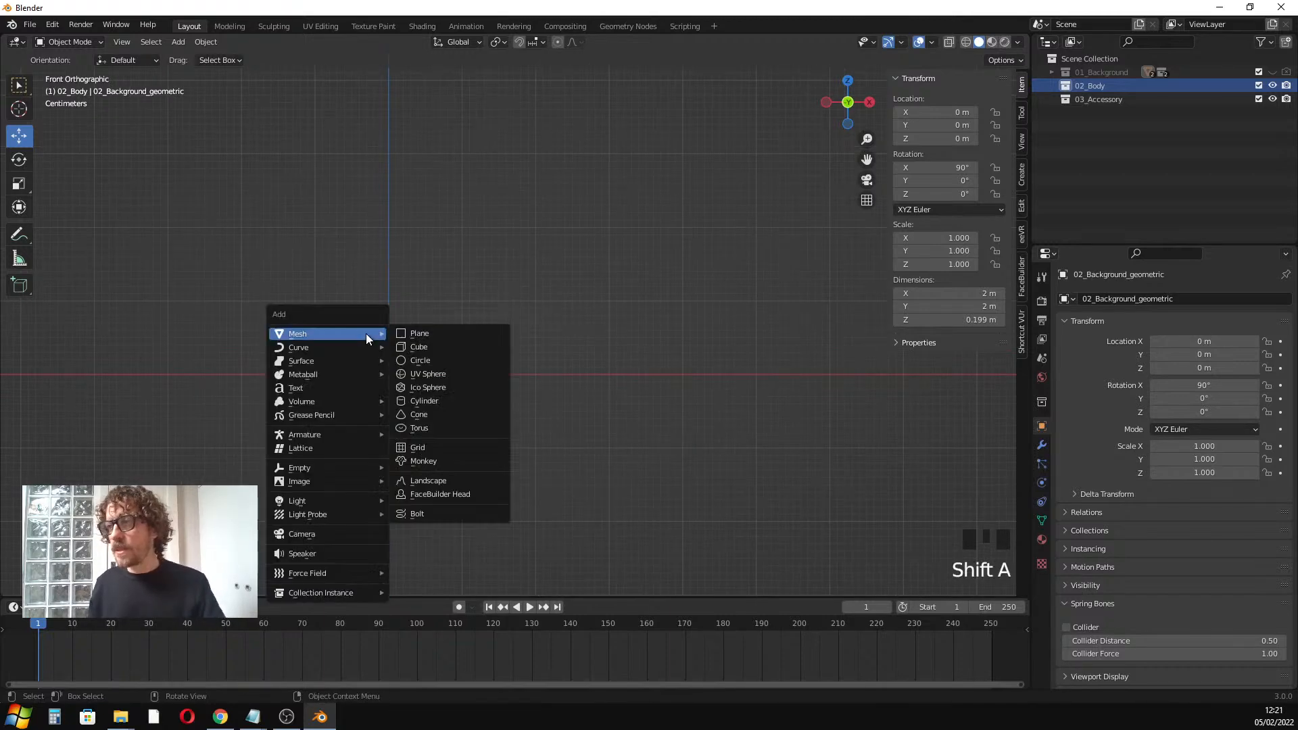
click(440, 345)
scroll(472, 325, down, 7)
mouse_move(471, 324)
middle_down()
mouse_move(473, 307)
mouse_move(483, 329)
middle_up()
scroll(490, 323, down, 2)
scroll(502, 322, up, 2)
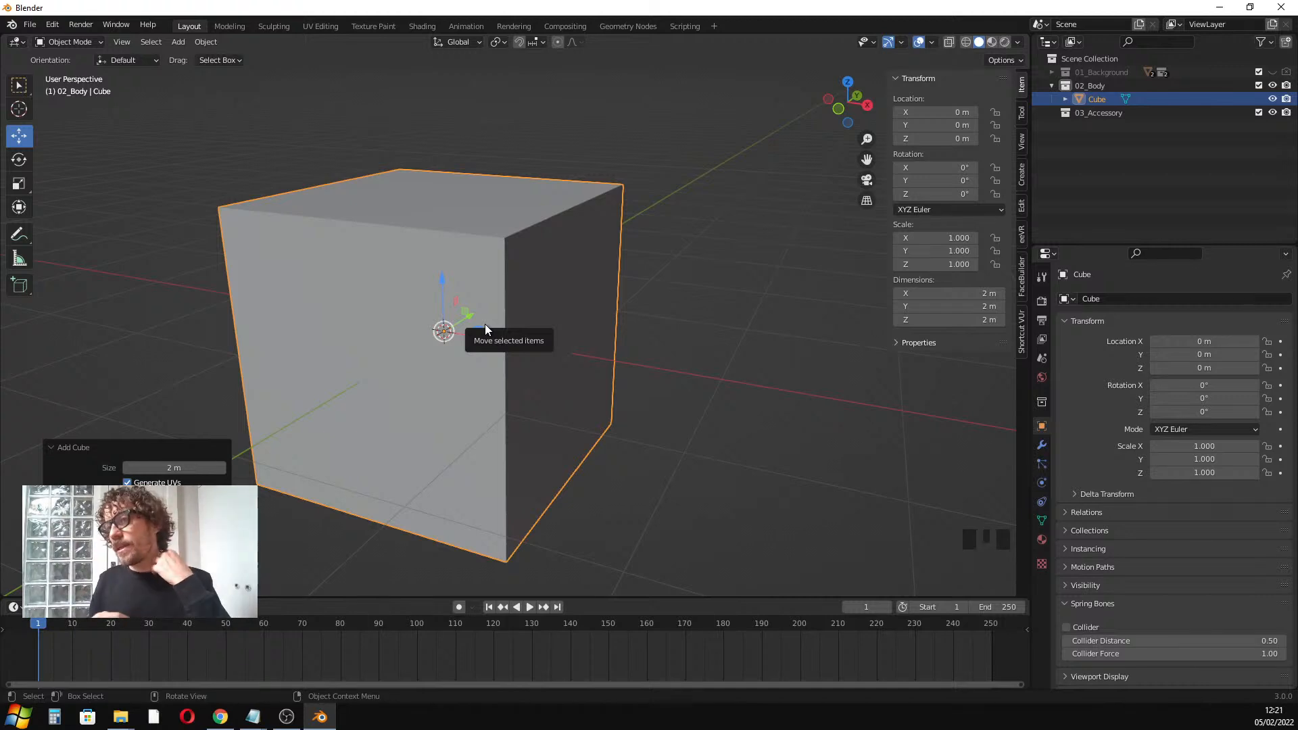
scroll(484, 323, down, 2)
middle_drag(483, 326, 497, 322)
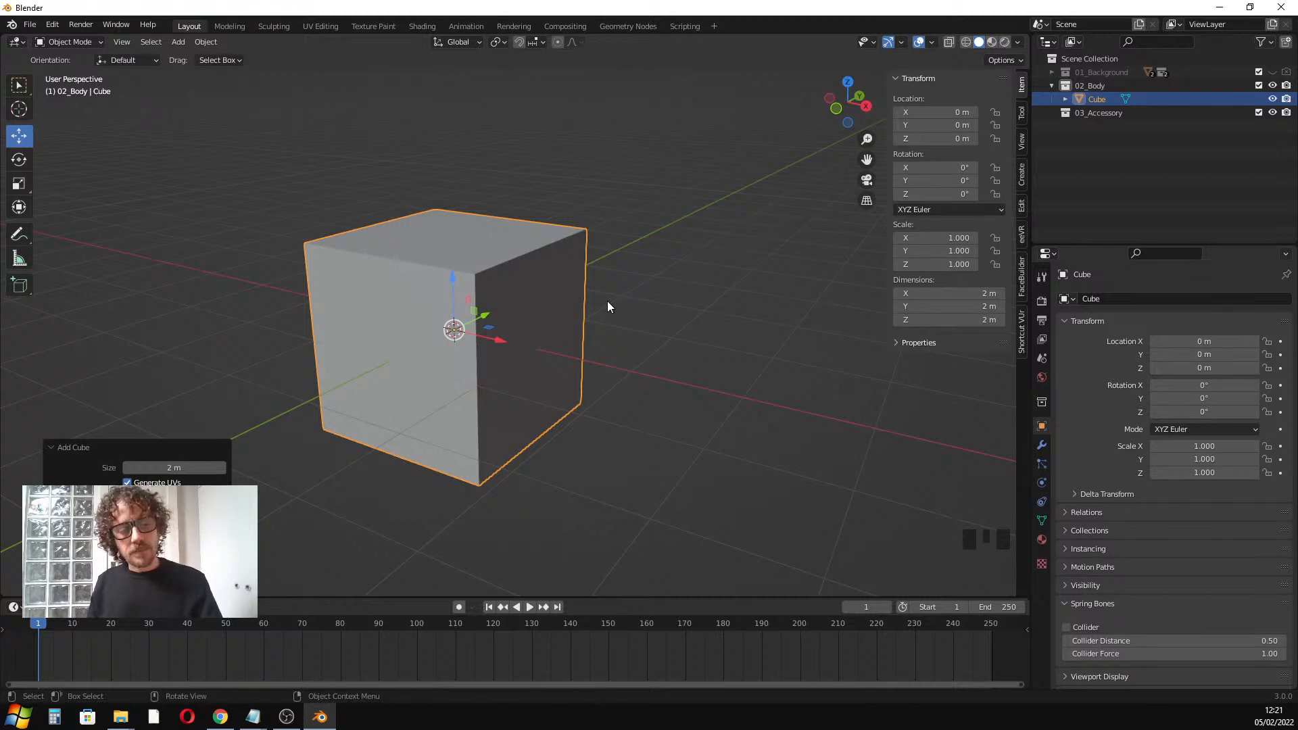
middle_drag(608, 302, 633, 306)
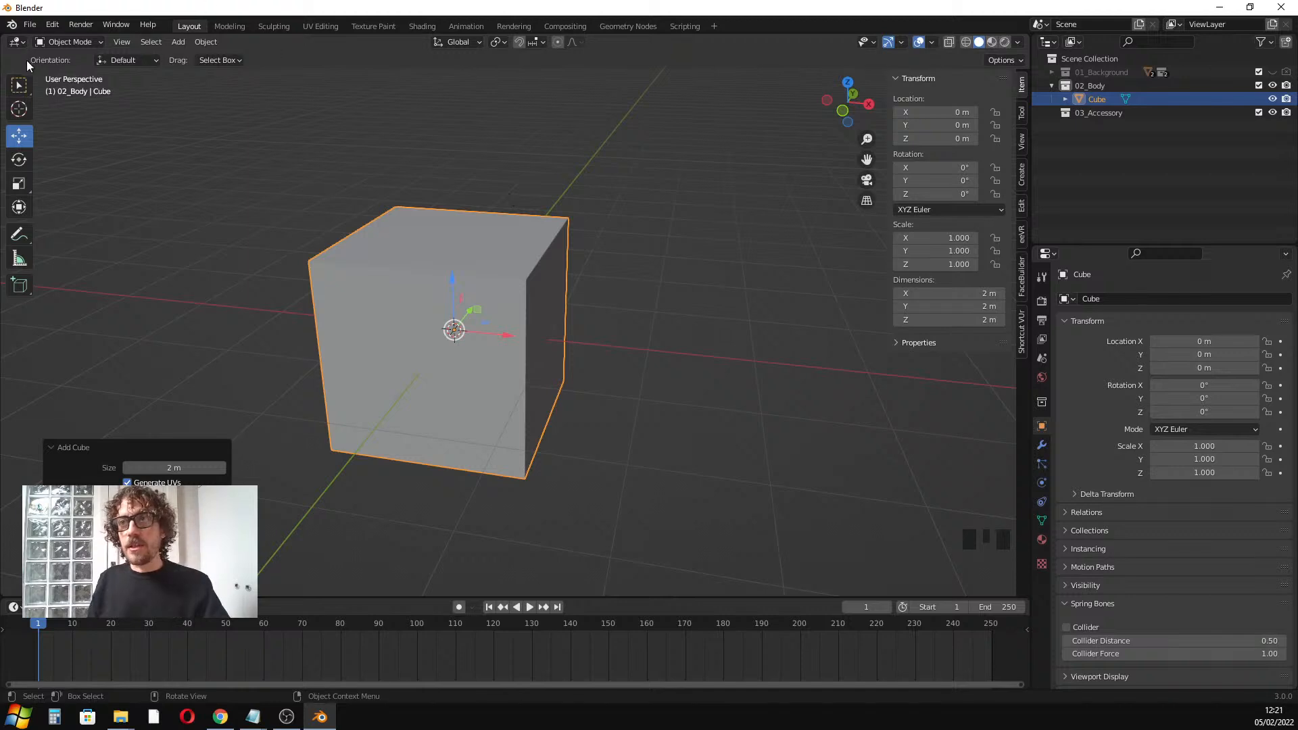
mouse_move(564, 319)
middle_down()
mouse_move(537, 352)
mouse_move(545, 314)
middle_up()
key(s)
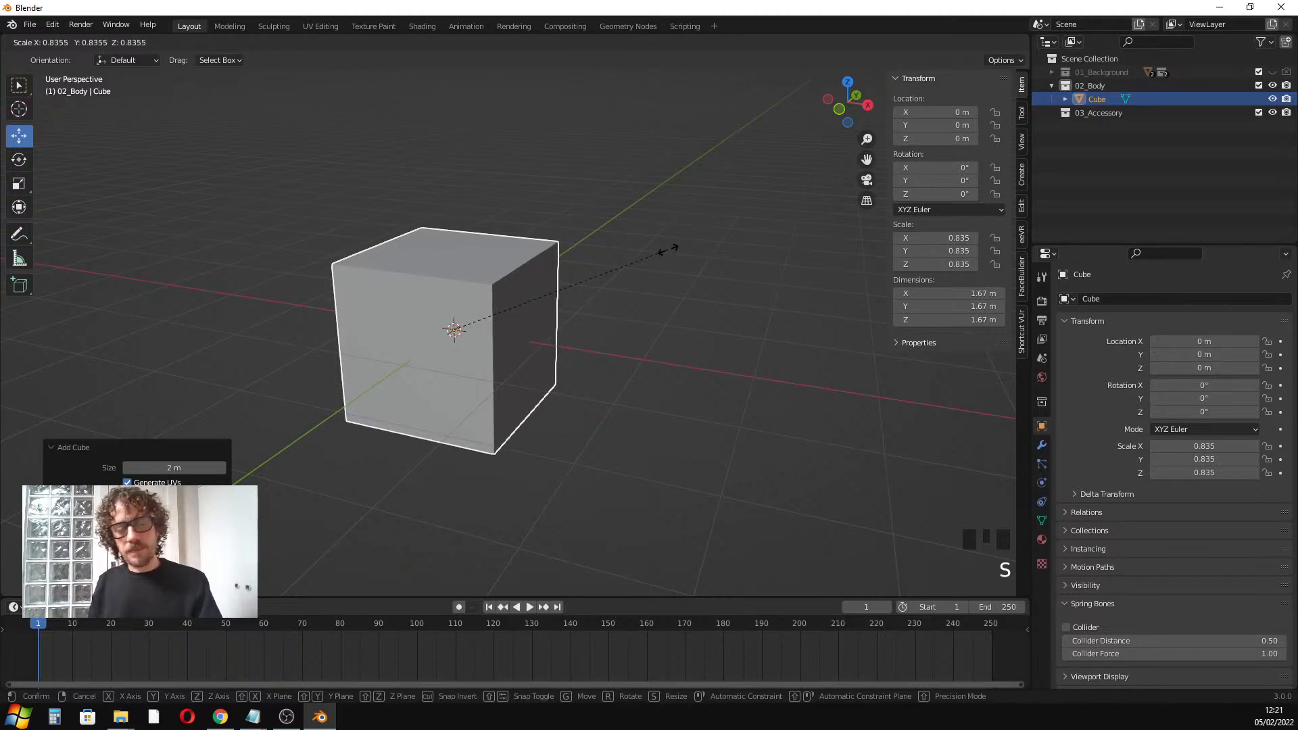
key(Escape)
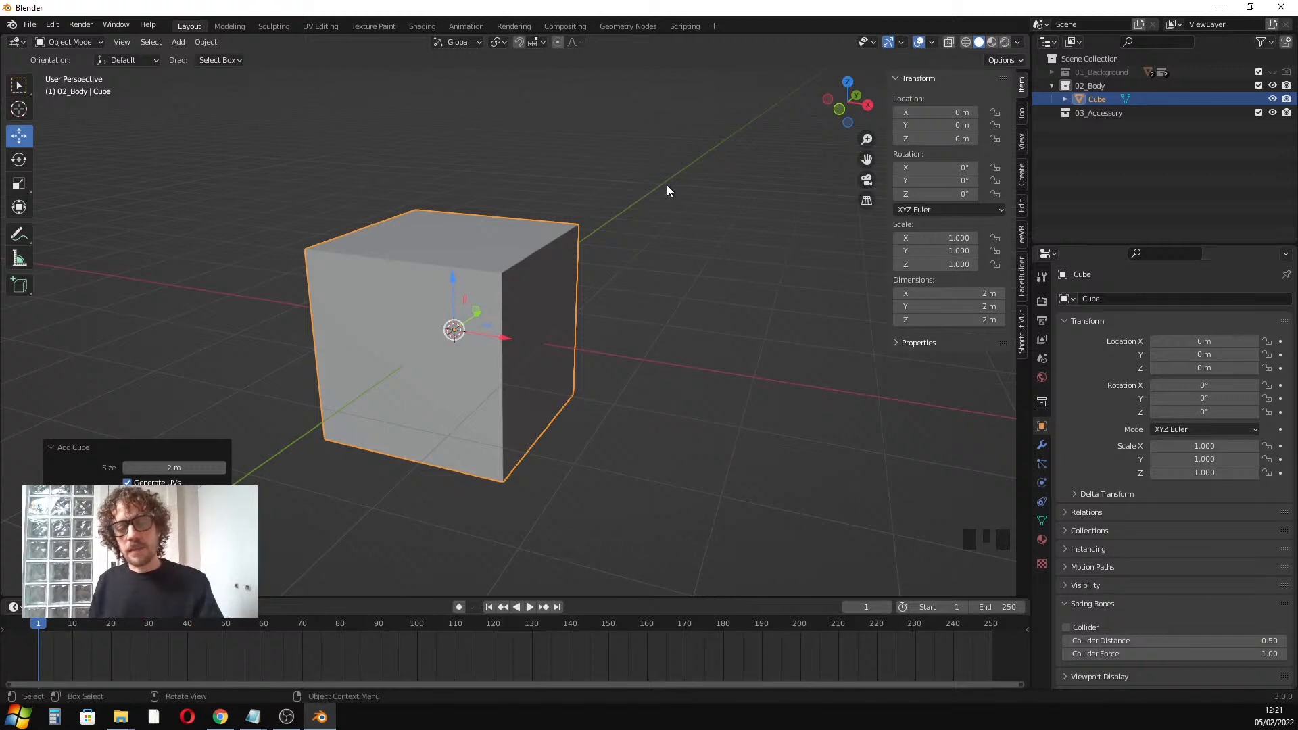
key(s)
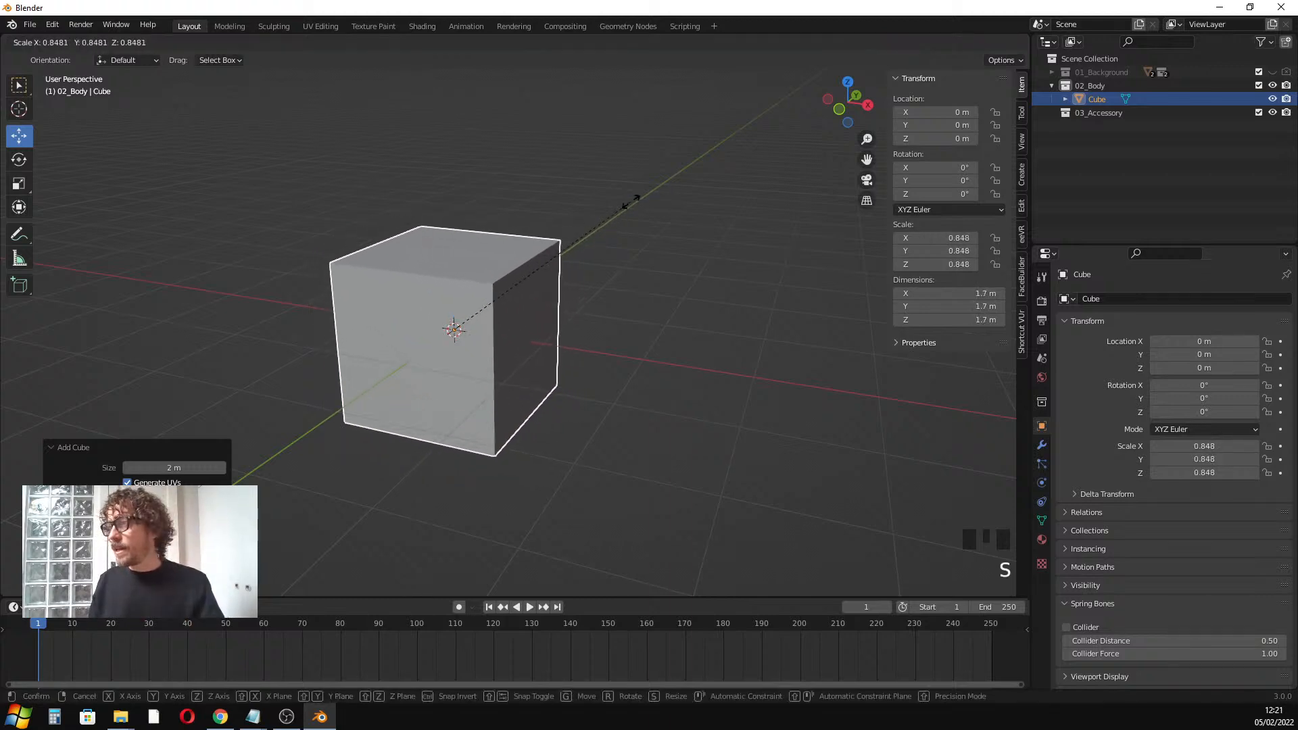
key(Escape)
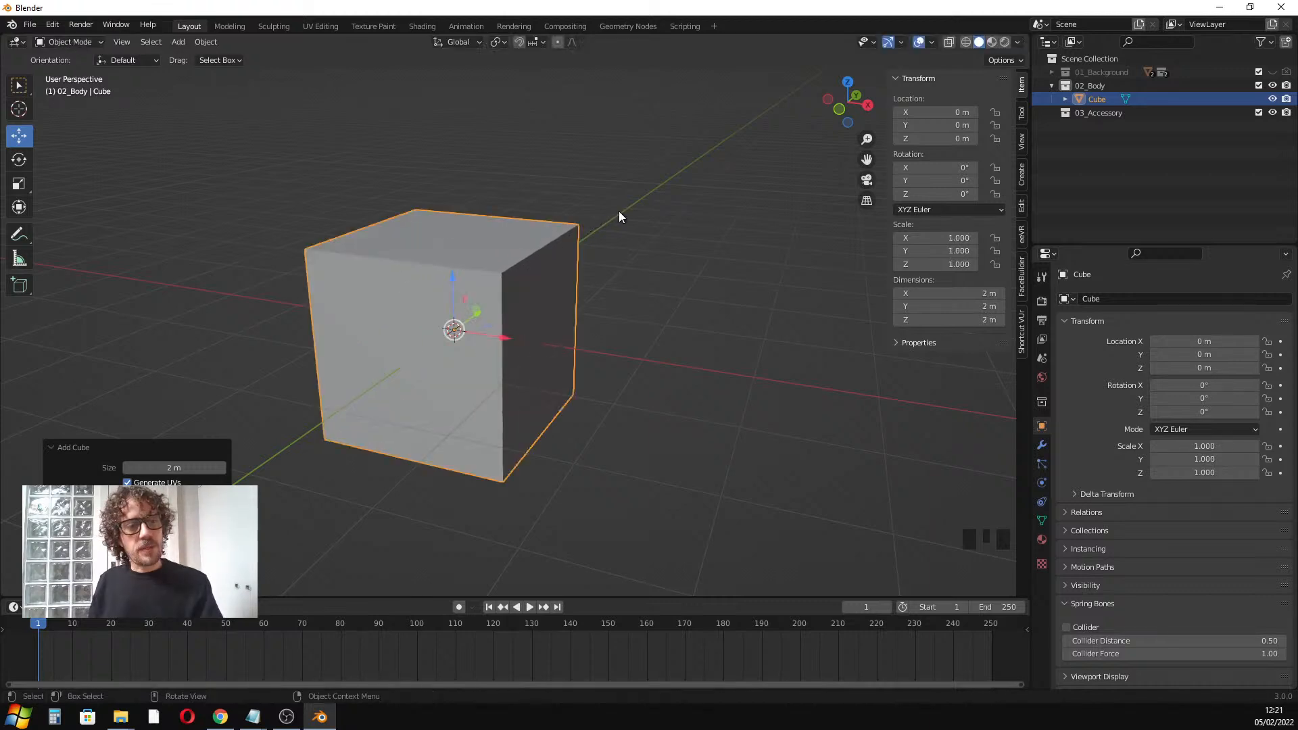
scroll(482, 249, up, 2)
mouse_move(482, 249)
middle_down()
mouse_move(504, 255)
mouse_move(502, 246)
middle_up()
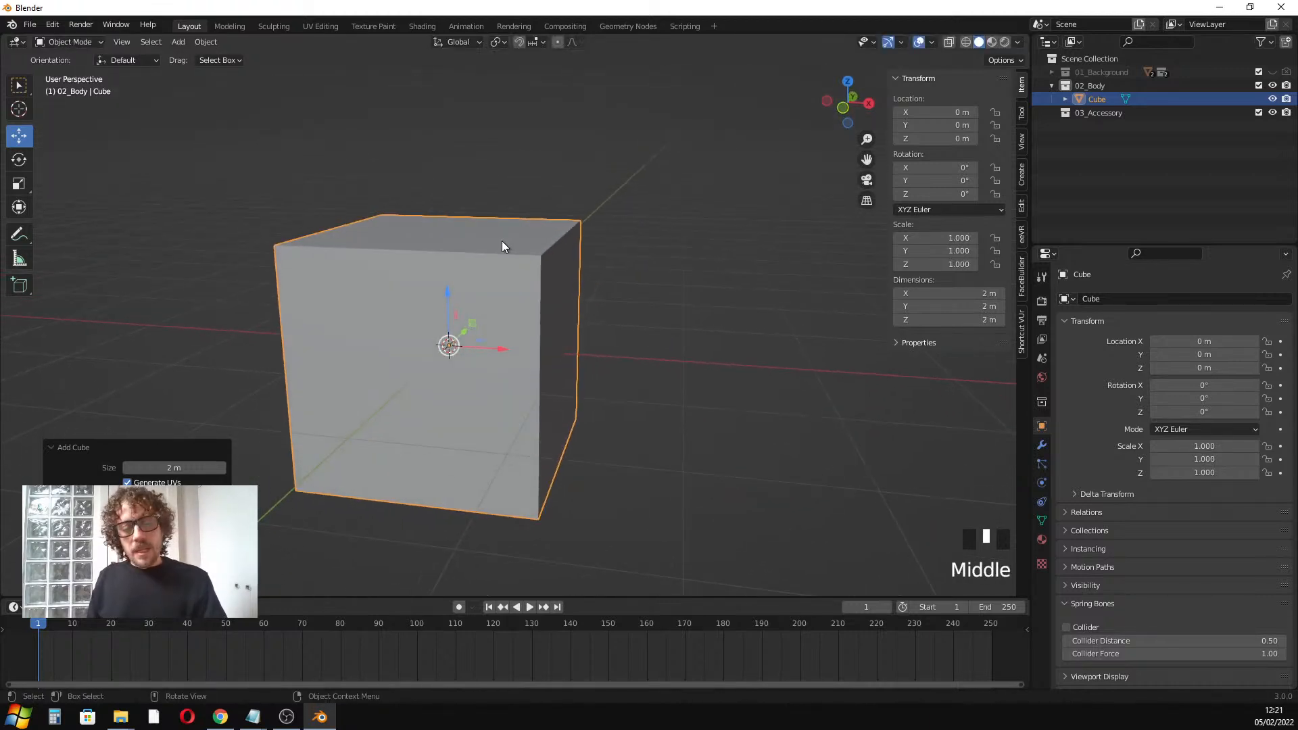
Scale the cube's whole mesh down uniformly in Edit Mode to about 0.507 m, and return to Object Mode
key(Tab)
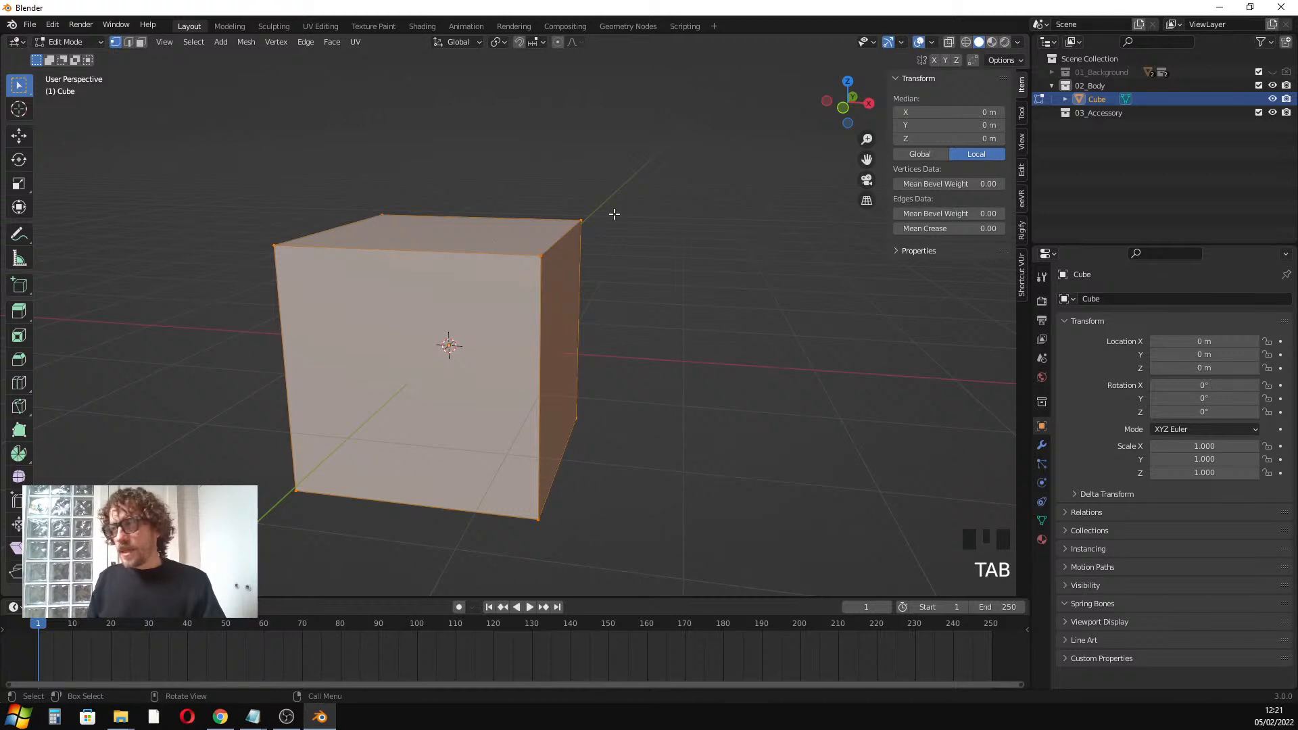
key(s)
click(491, 297)
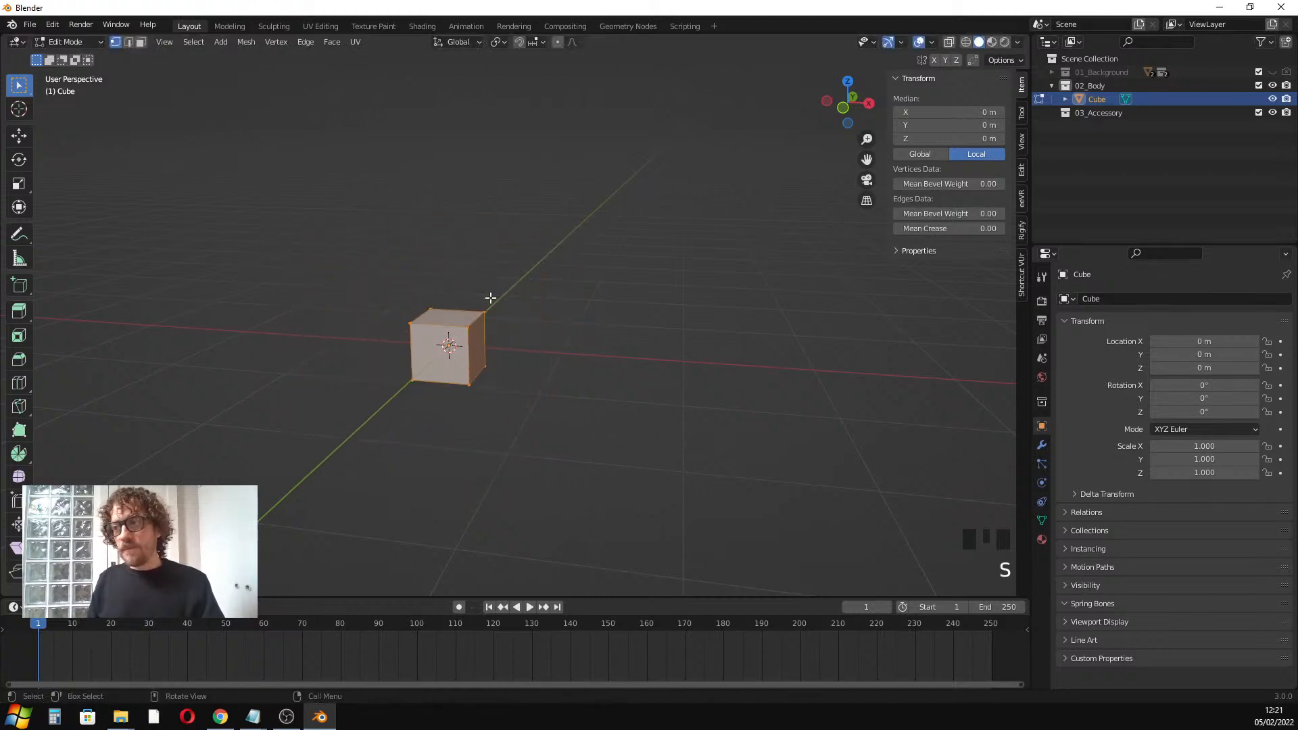
key(Tab)
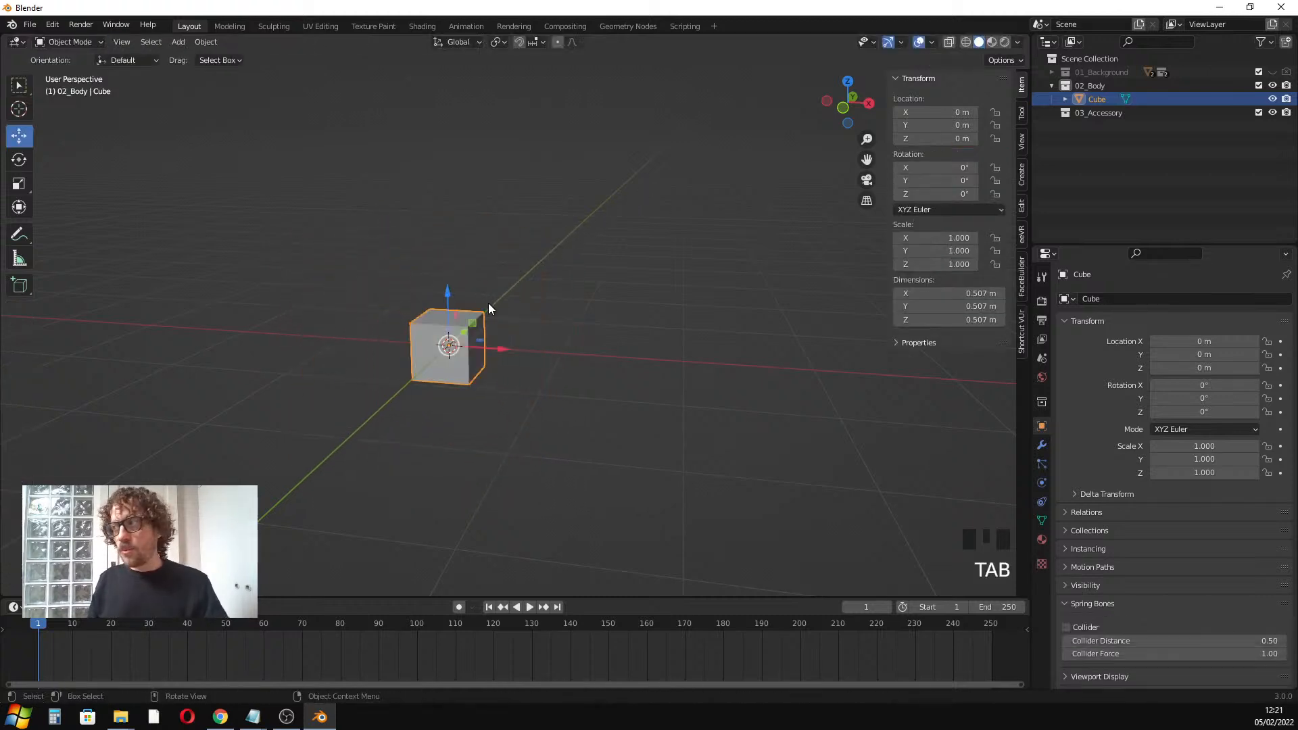
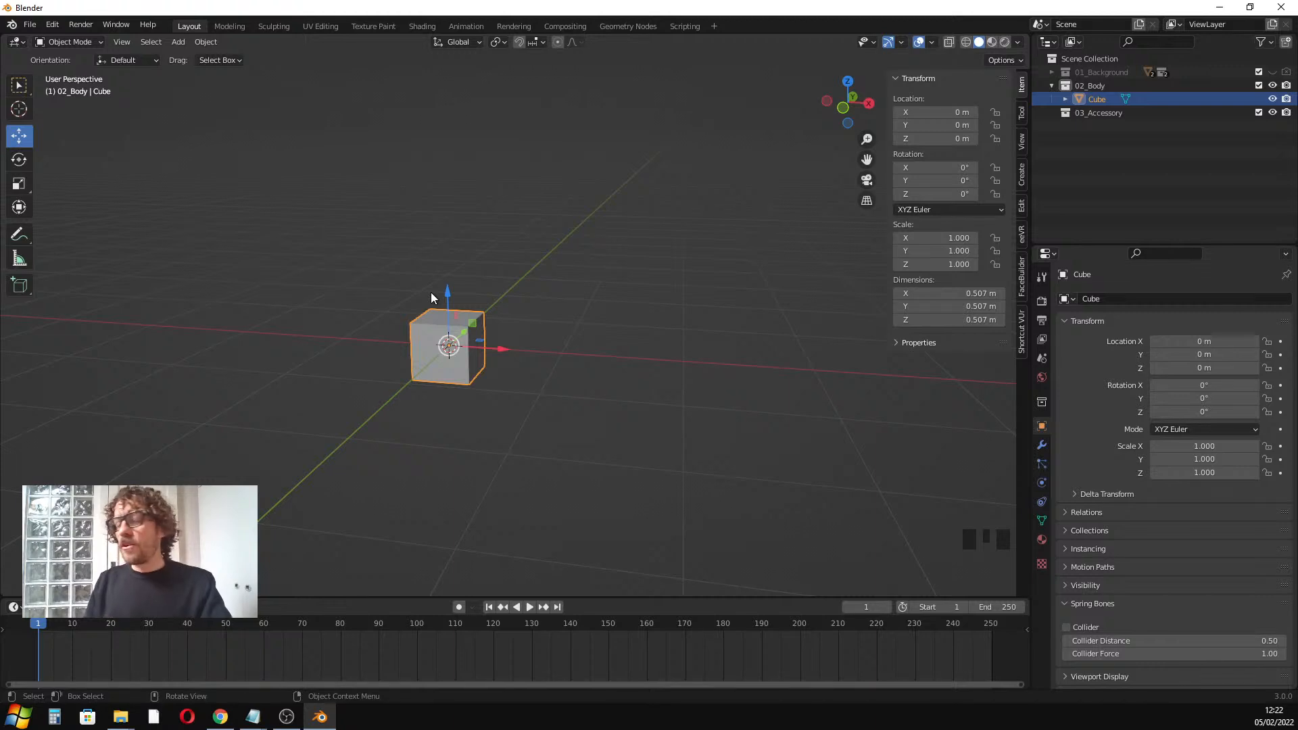
Undo the cube's Edit Mode scaling and return to Object Mode
scroll(414, 326, down, 2)
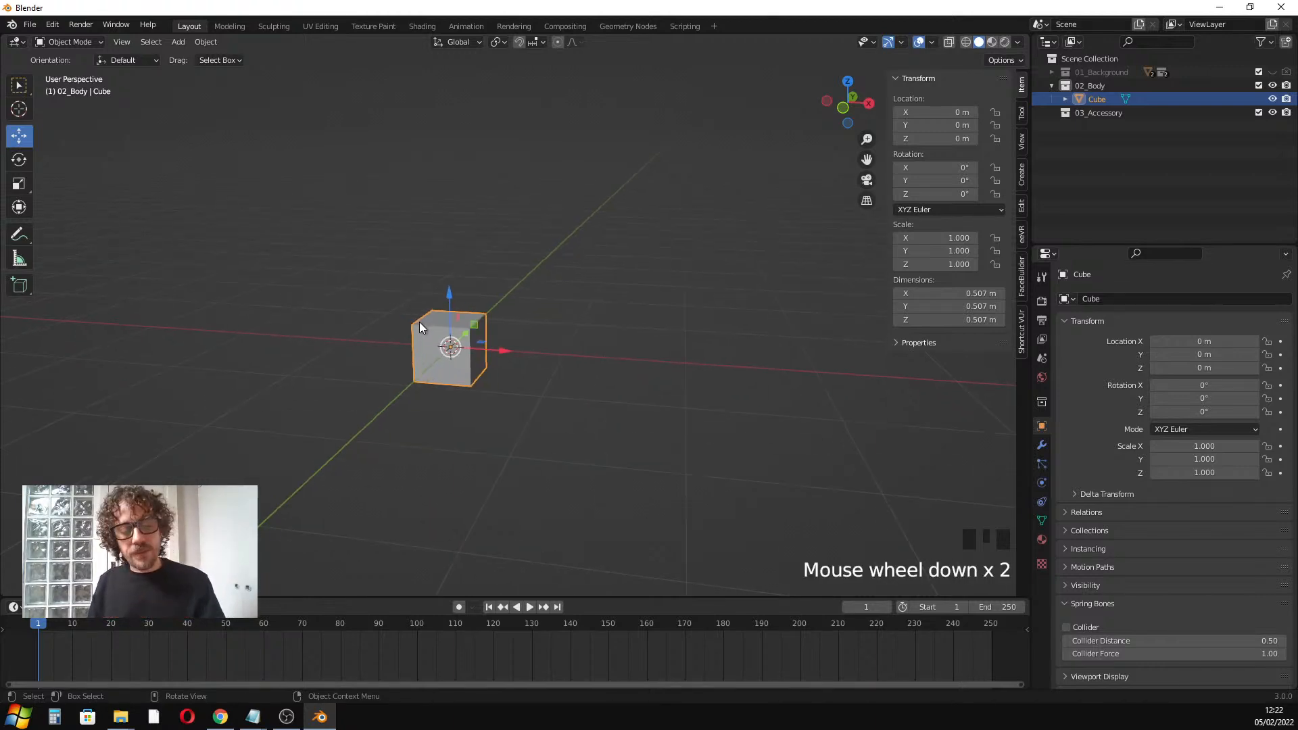
key(ctrl+z)
key(ctrl+z)
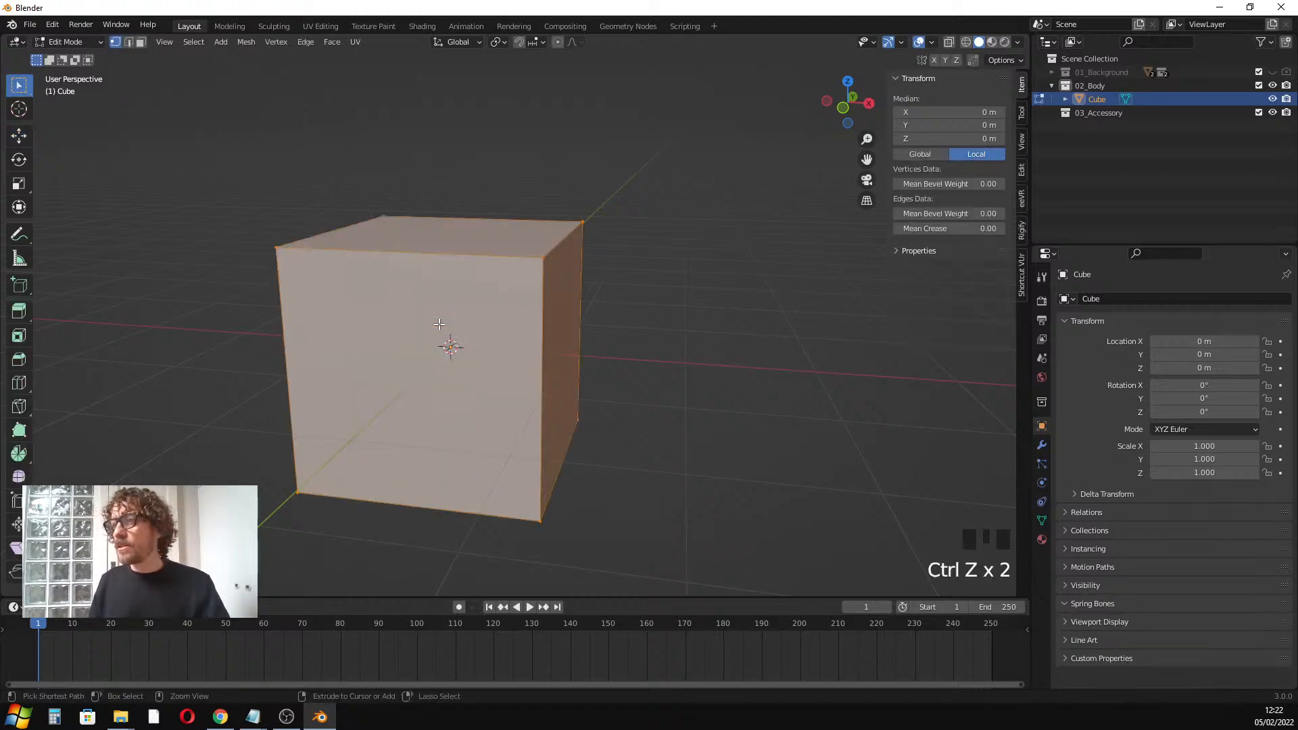
key(Tab)
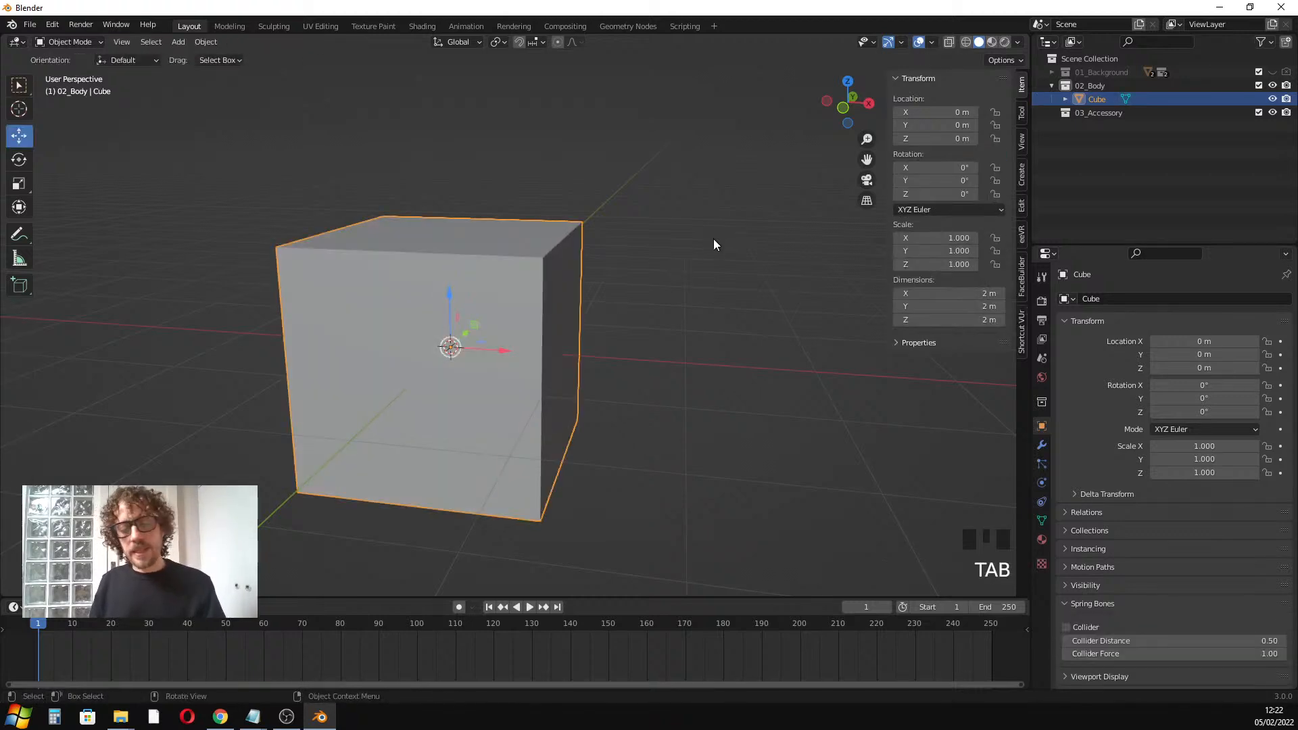
Scale the cube uniformly in Object Mode to about 0.661 m per side, and apply its scale
key(s)
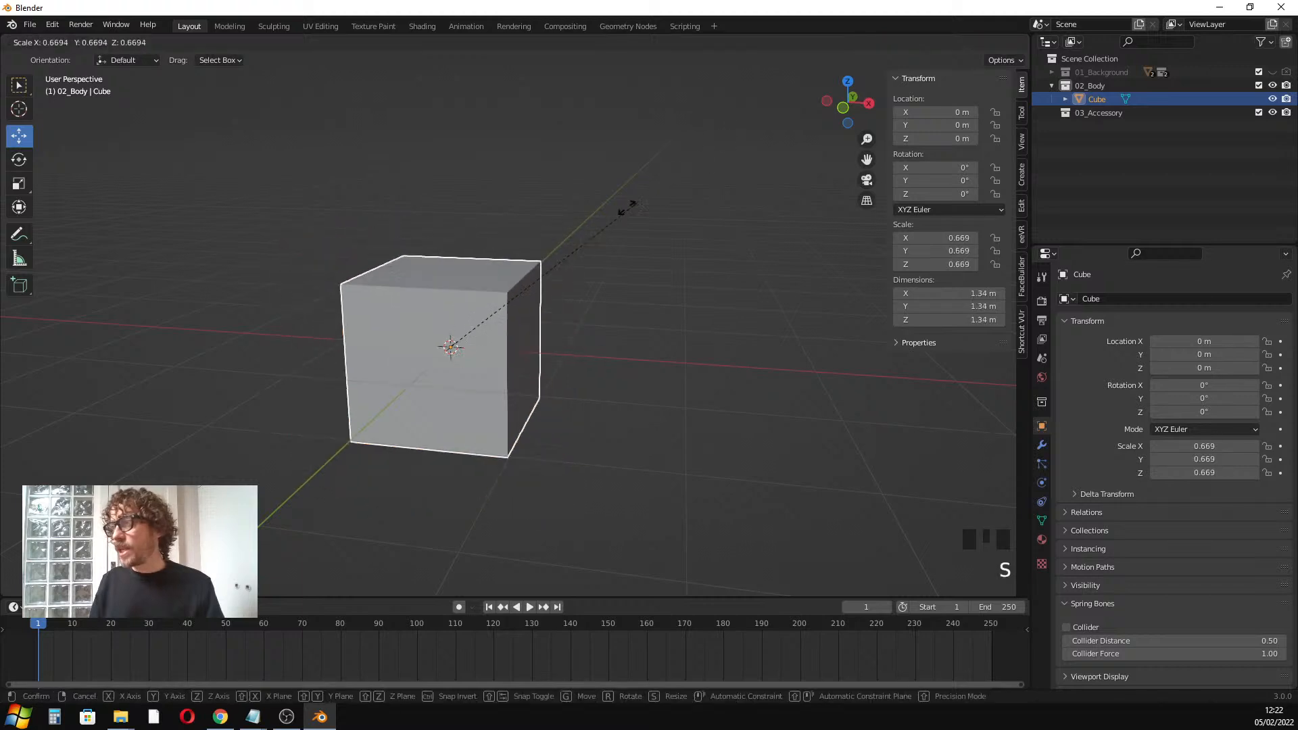
click(528, 259)
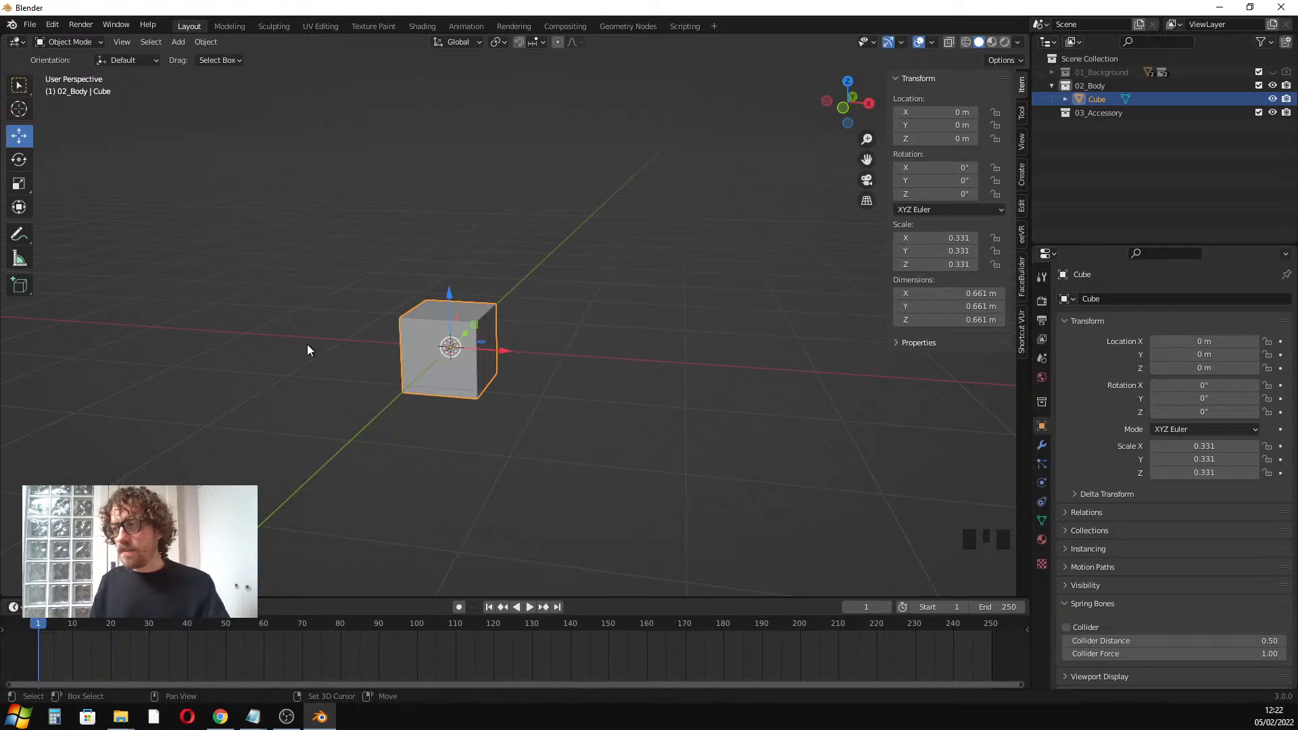
key(shift+a)
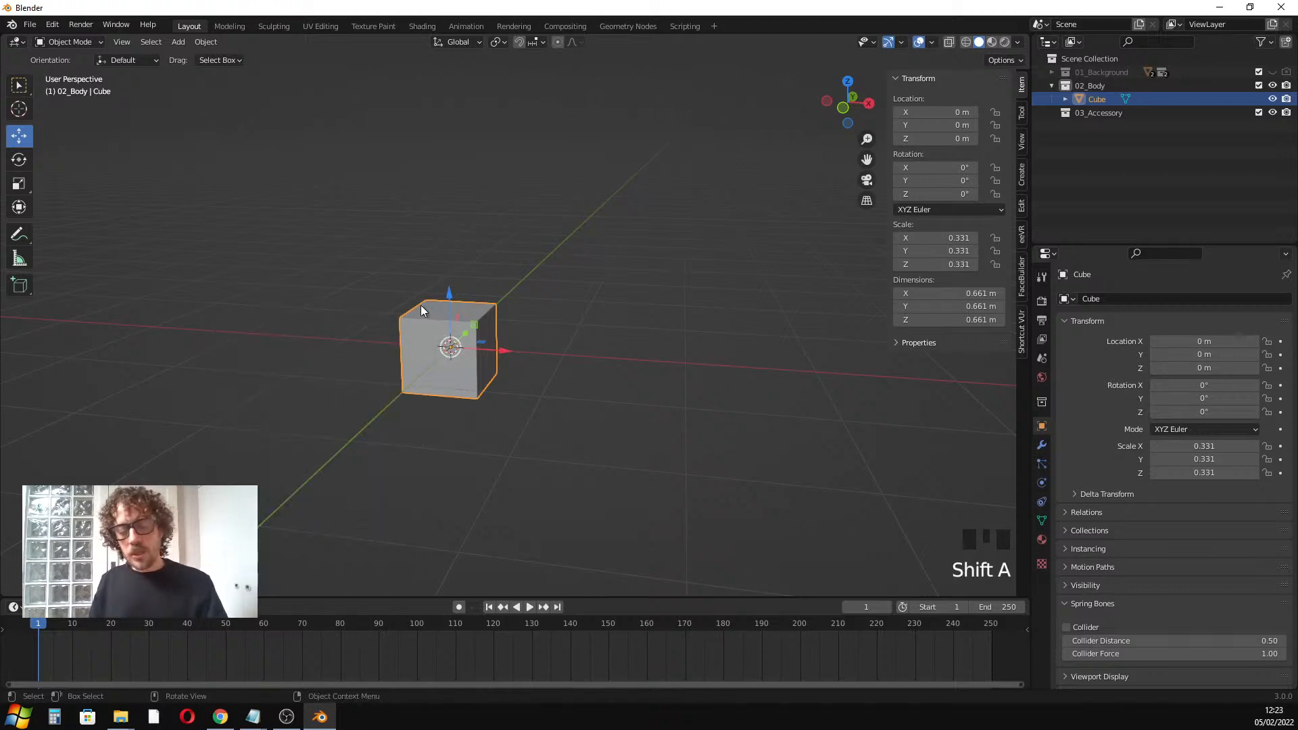
key(ctrl+a)
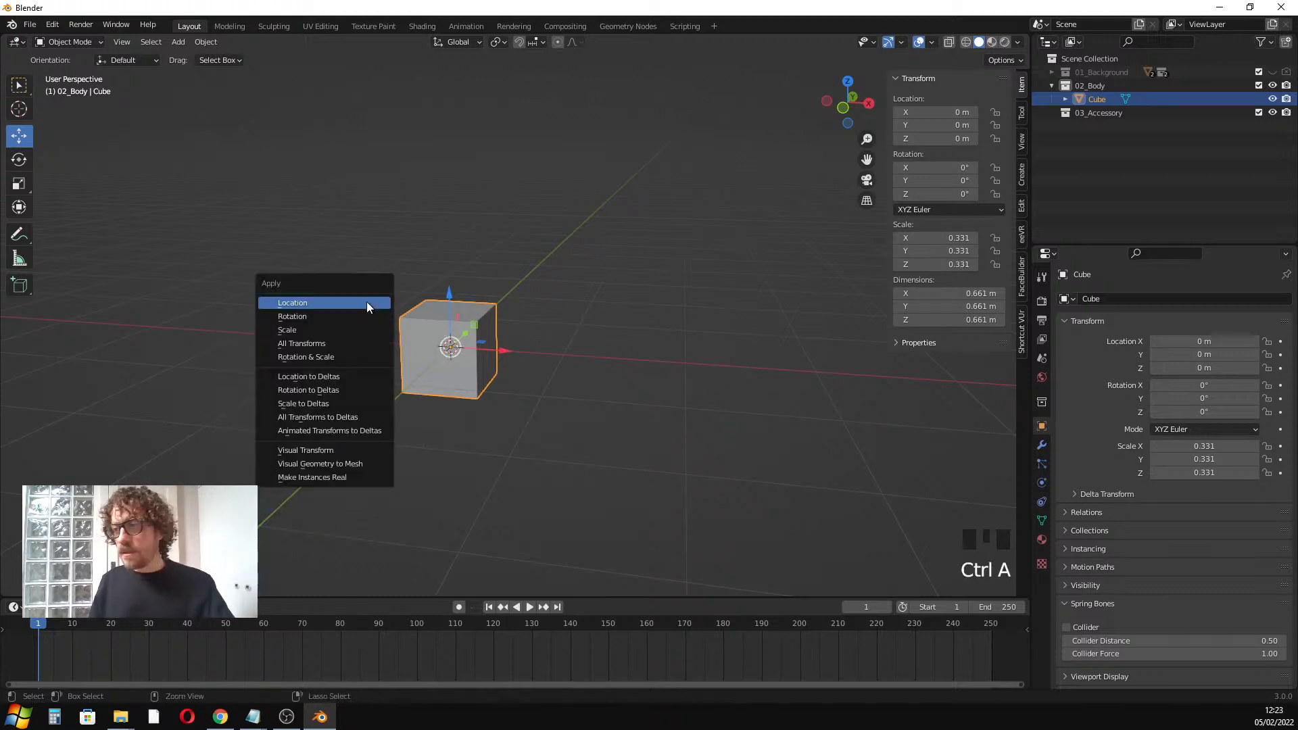
click(293, 331)
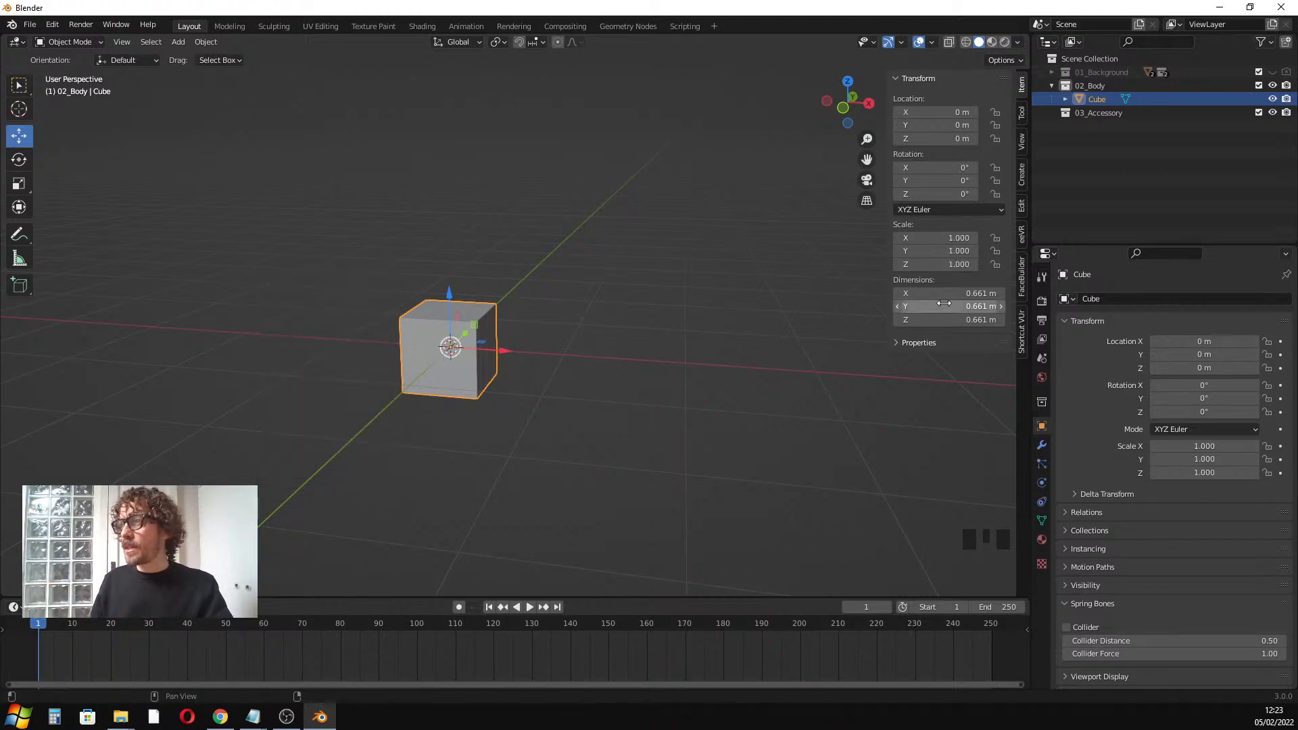
Enter Edit Mode on the cube, switch to face selection and select only its top face
scroll(395, 301, down, 2)
scroll(419, 312, up, 3)
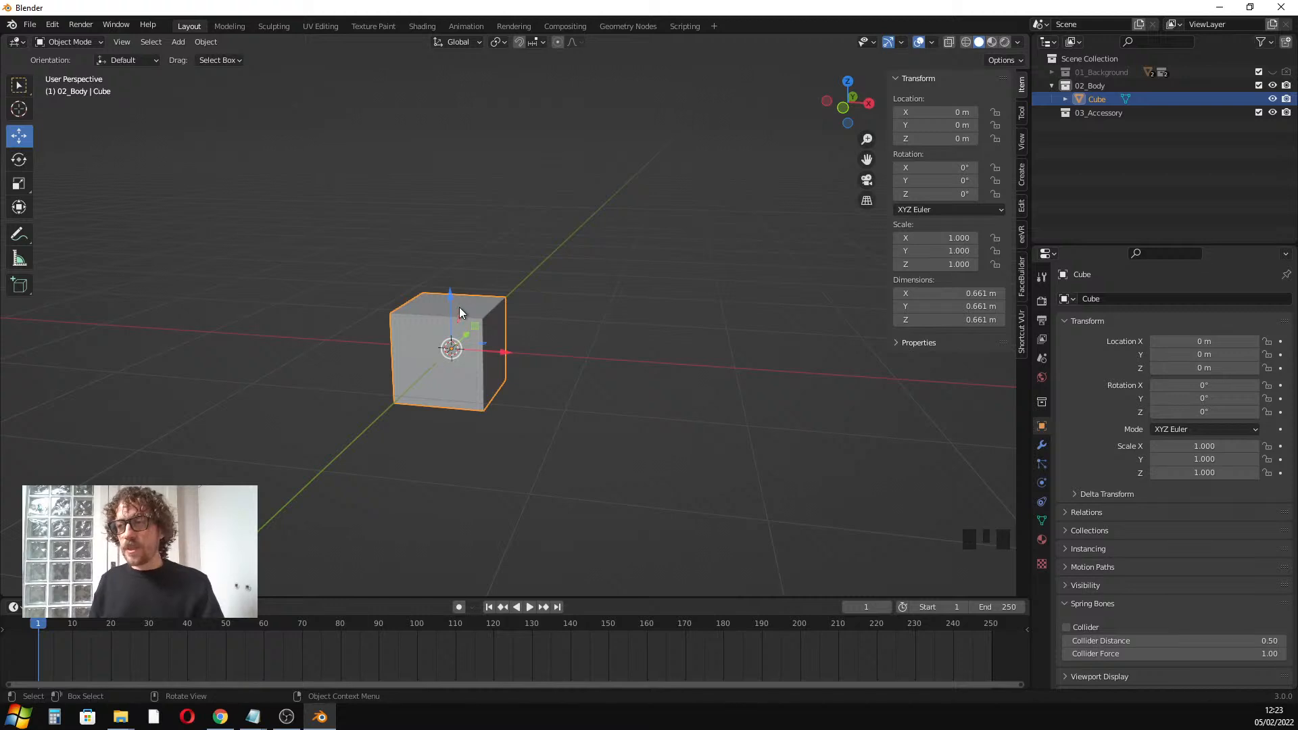
middle_drag(416, 330, 398, 246)
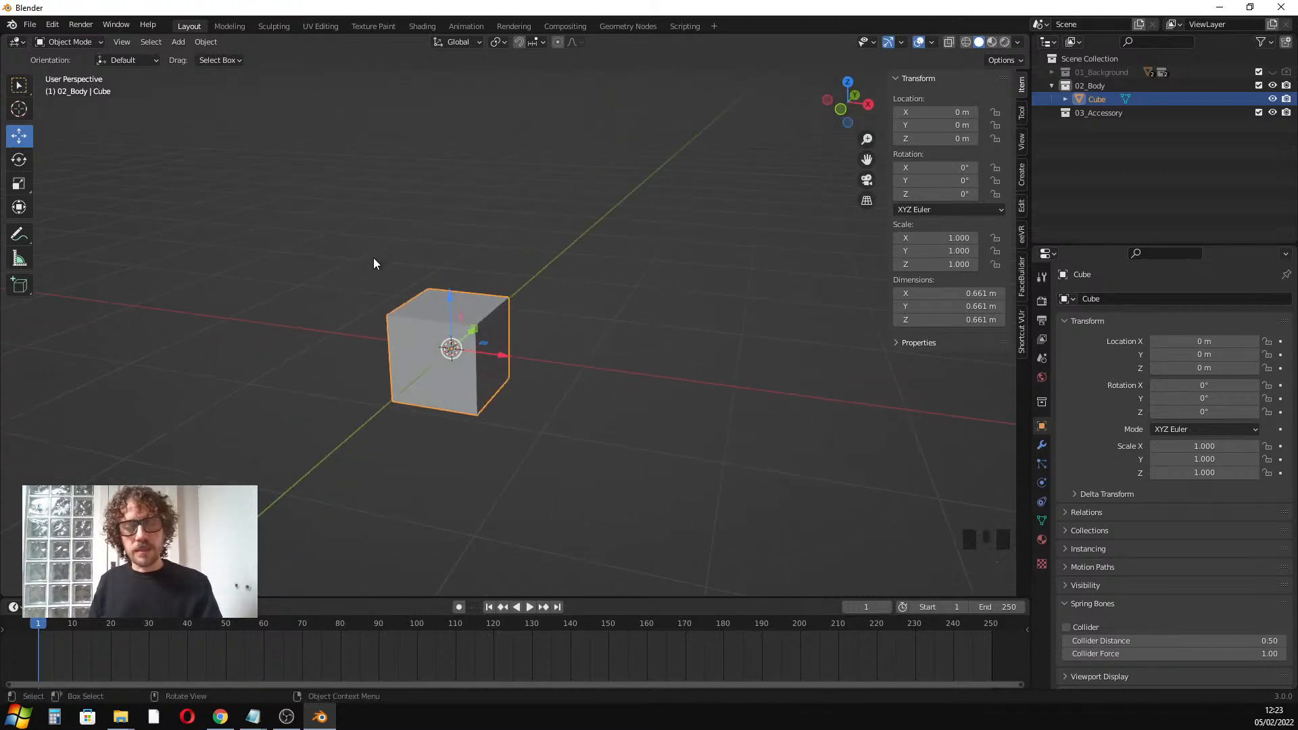
key(Tab)
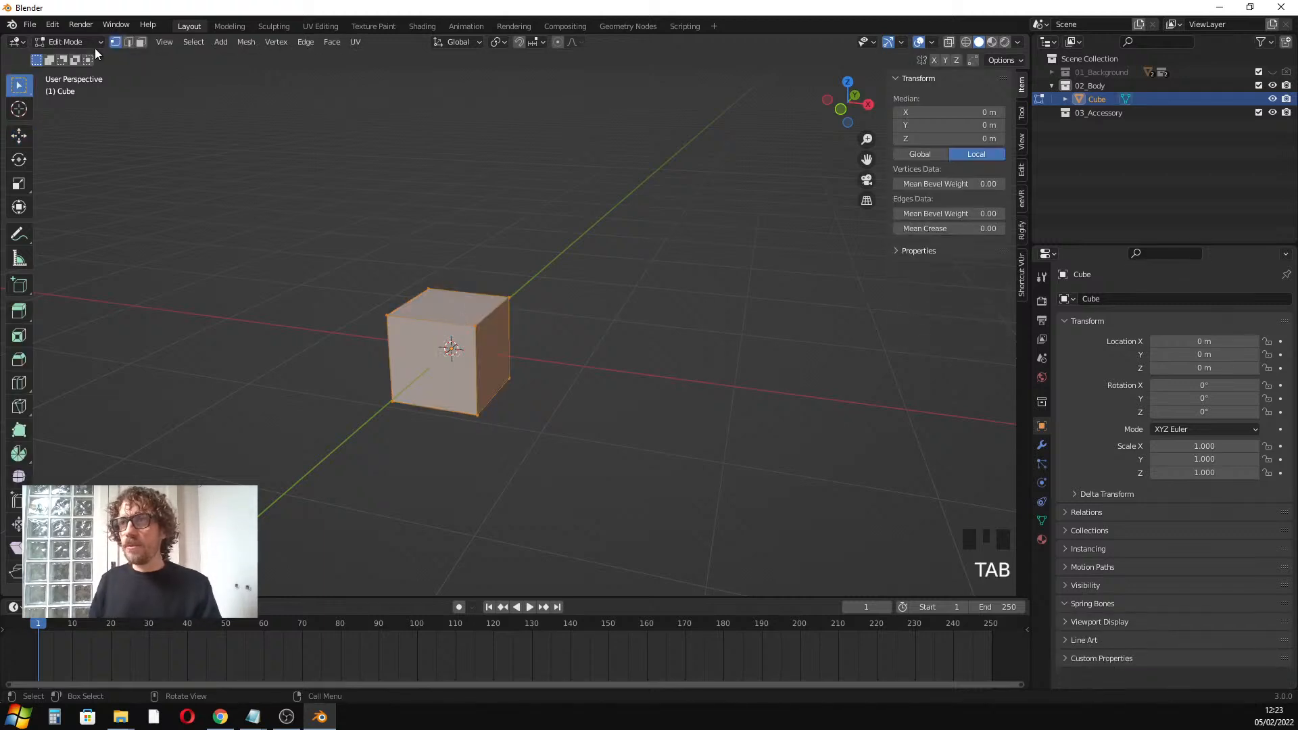
click(142, 42)
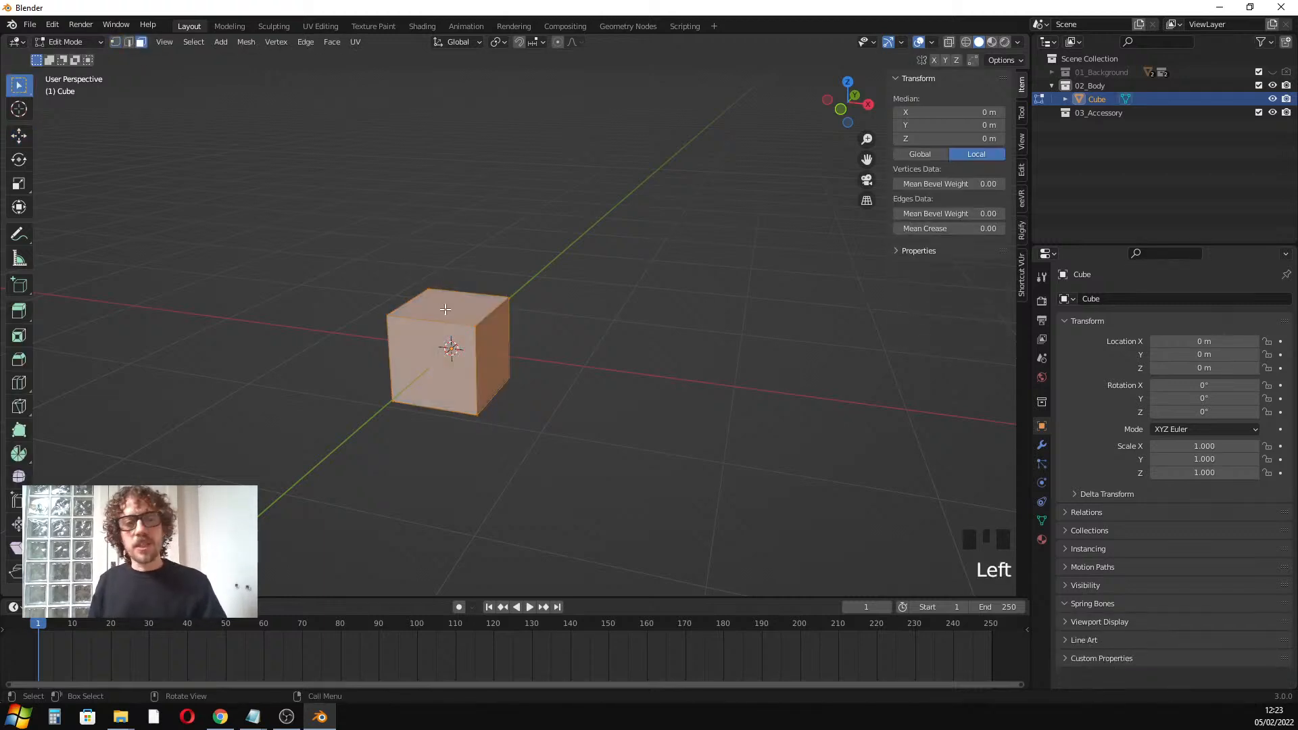
key(shift+KP_1)
scroll(449, 351, up, 1)
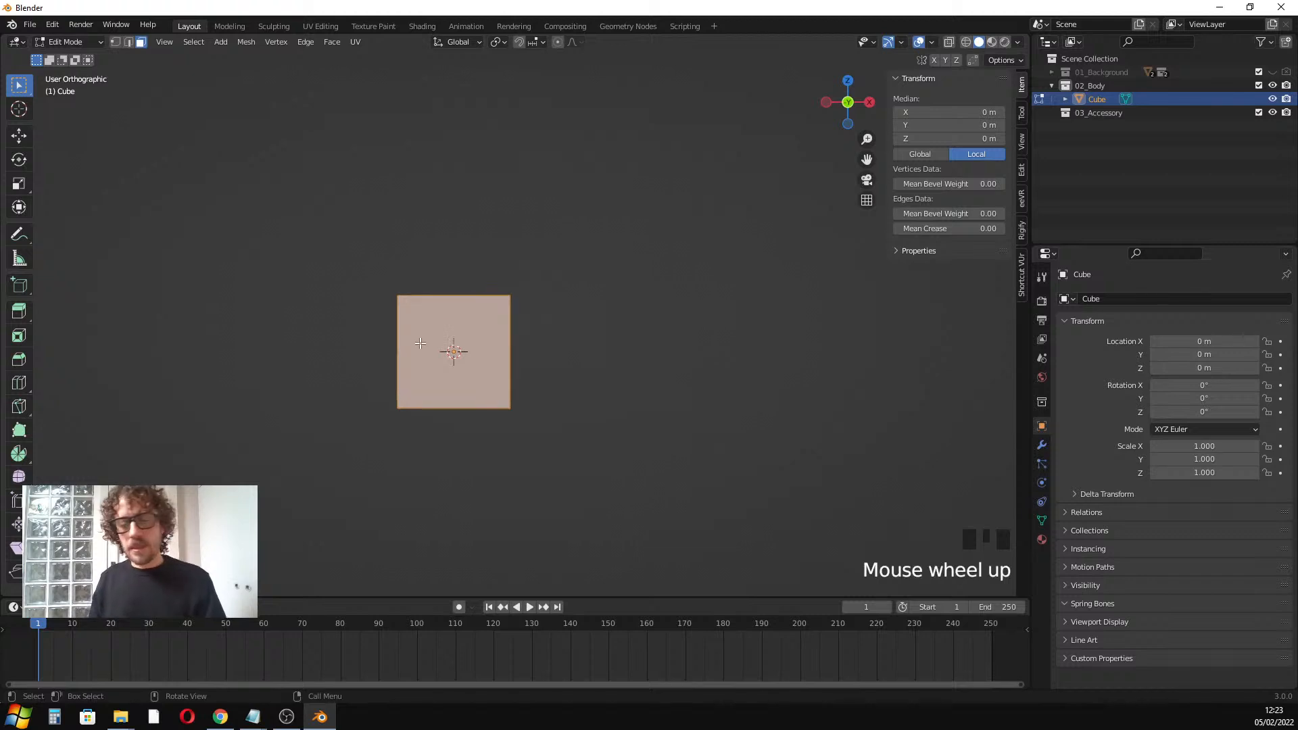
middle_drag(449, 351, 440, 363)
click(457, 312)
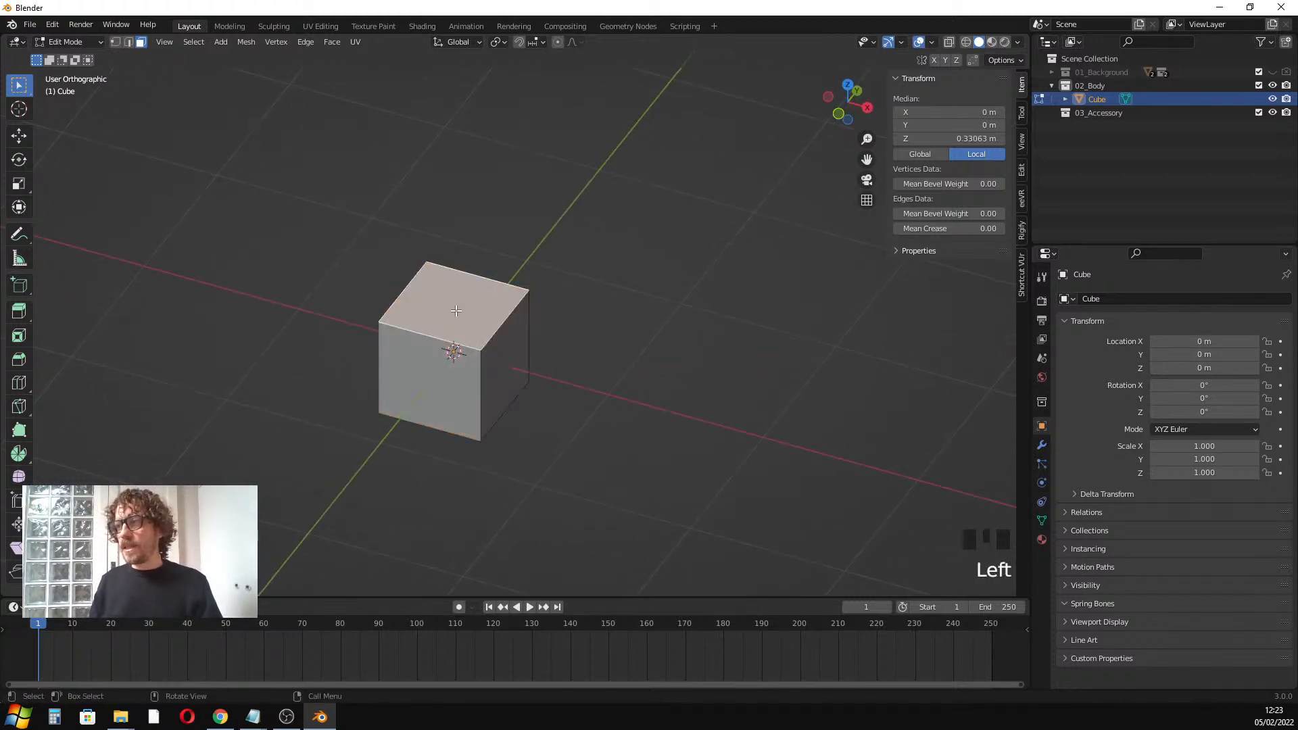
middle_click(457, 312)
Box-select the cube's facing side in the right orthographic view, and switch to vertex selection
key(KP_1)
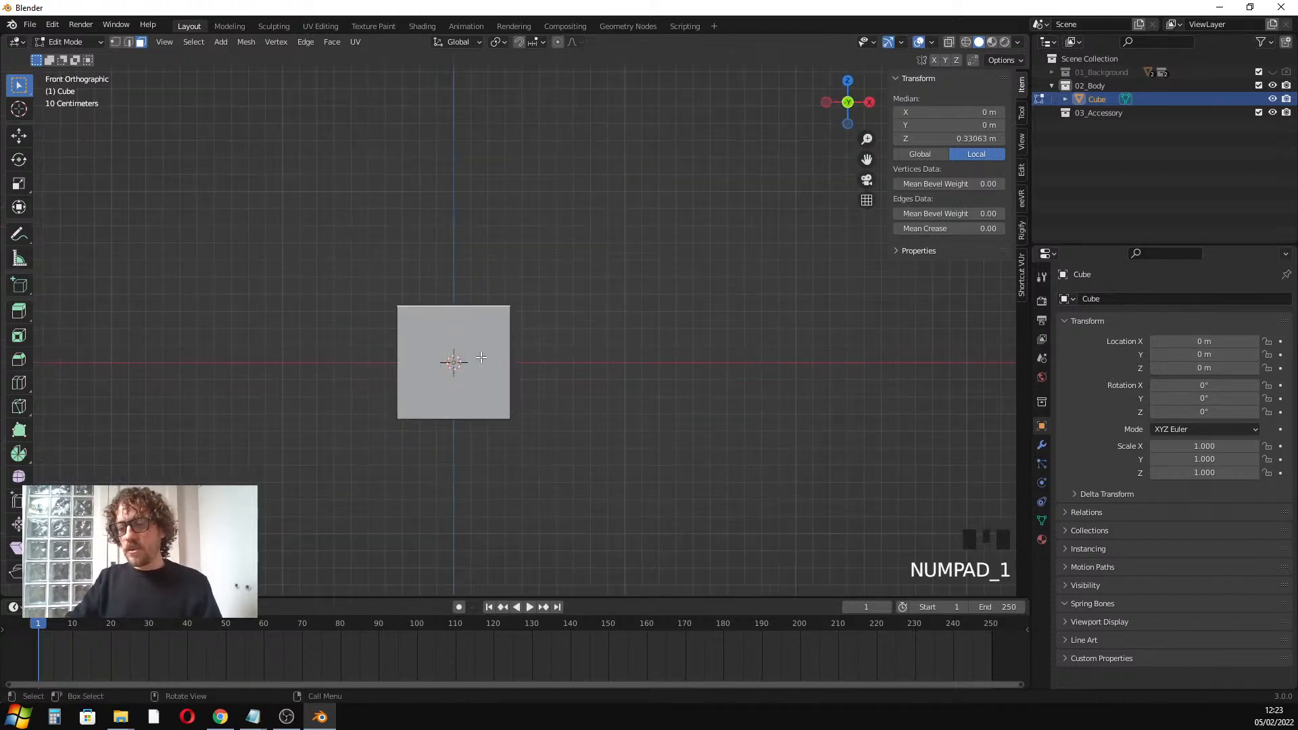
key(KP_3)
drag(646, 233, 215, 473)
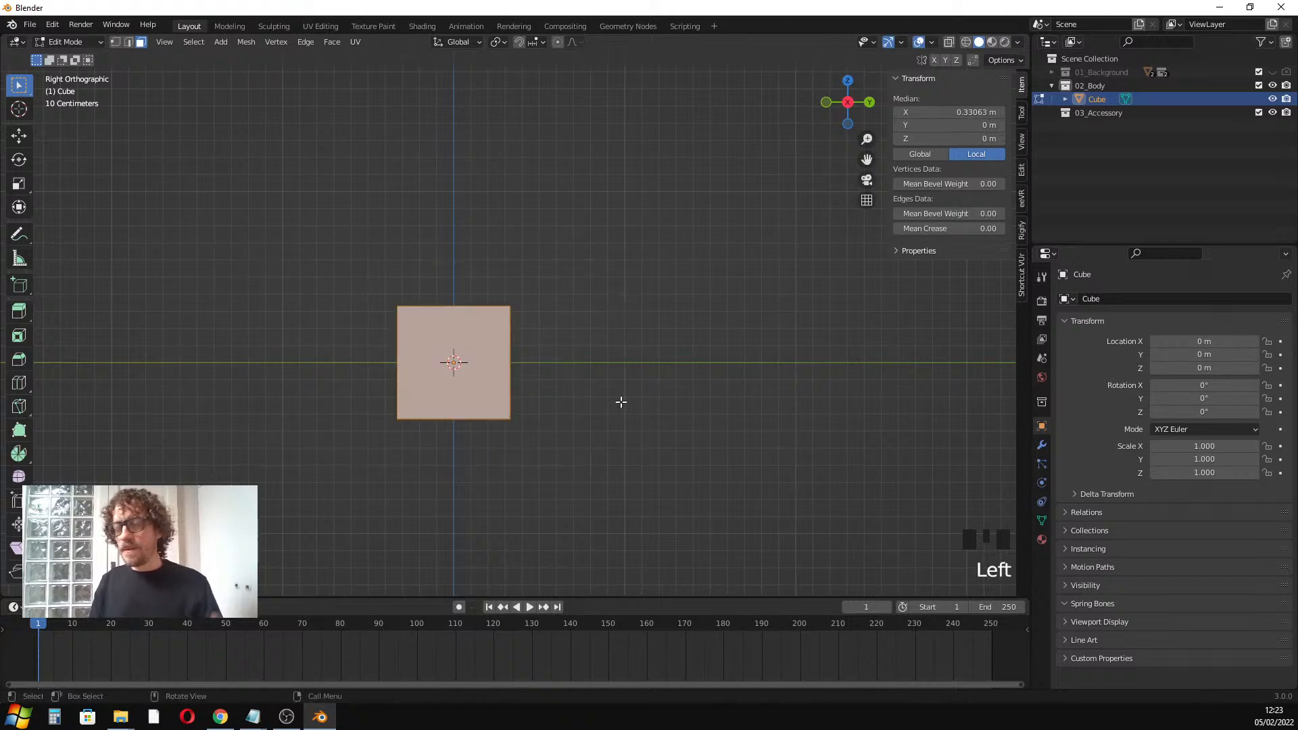
click(115, 42)
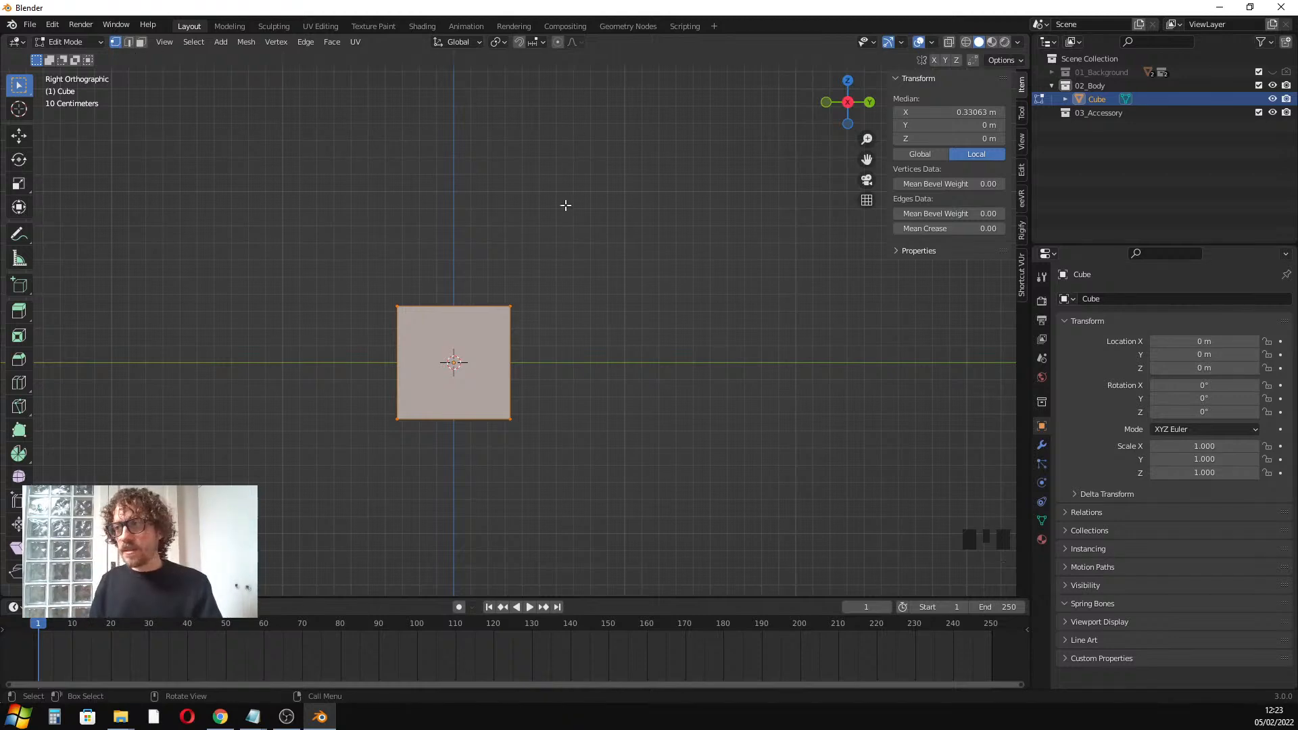
Try to scale the selected side's vertices along global Y
key(s)
key(y)
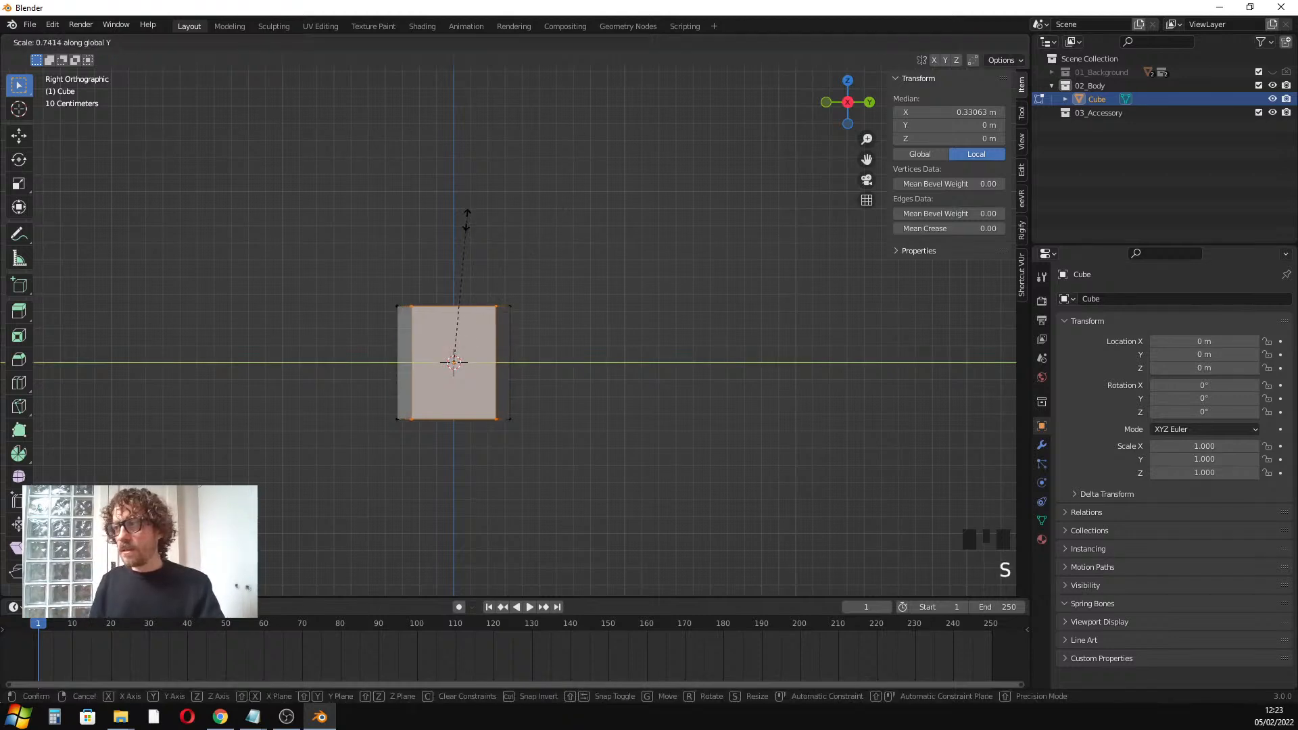
right_click(466, 221)
Box-select the cube's vertices again from the right view, check the selection from an angle, and deselect everything
mouse_move(458, 250)
middle_down()
mouse_move(420, 290)
mouse_move(478, 299)
mouse_move(457, 274)
middle_up()
key(KP_3)
drag(328, 242, 547, 429)
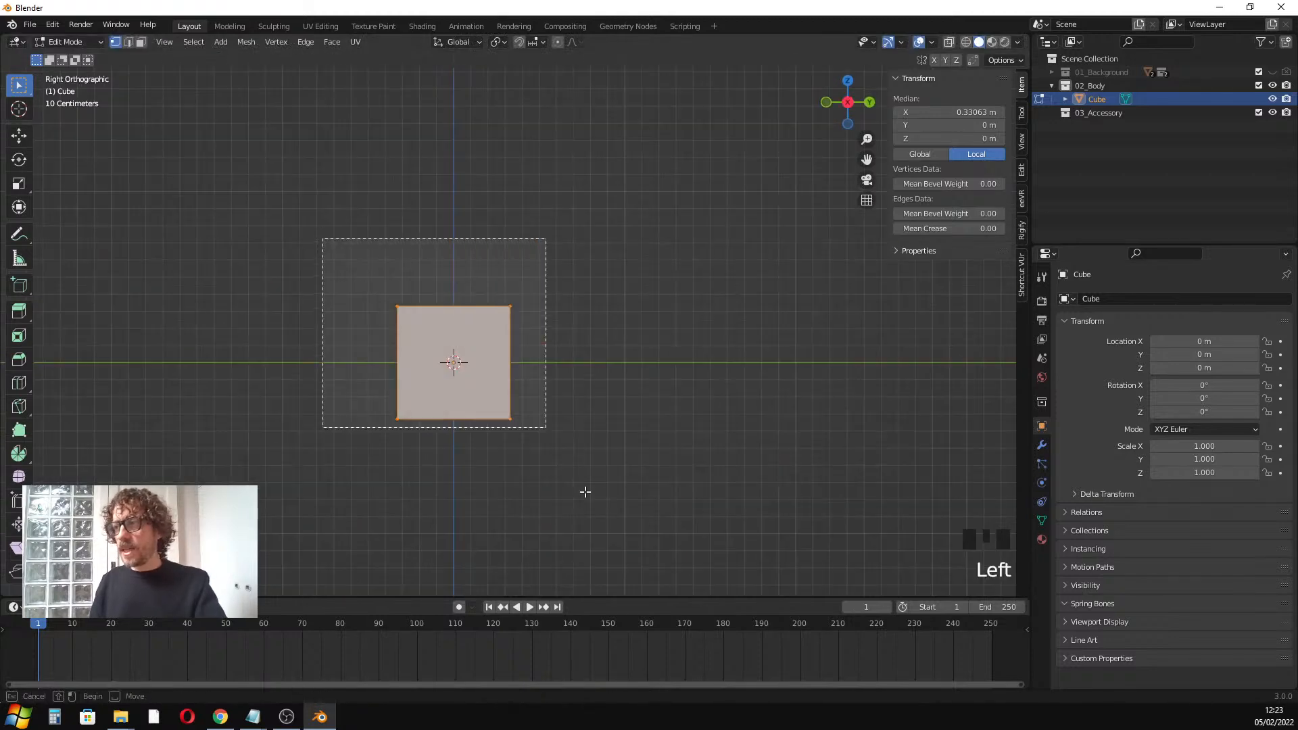
mouse_move(428, 326)
middle_down()
mouse_move(406, 298)
mouse_move(444, 313)
middle_up()
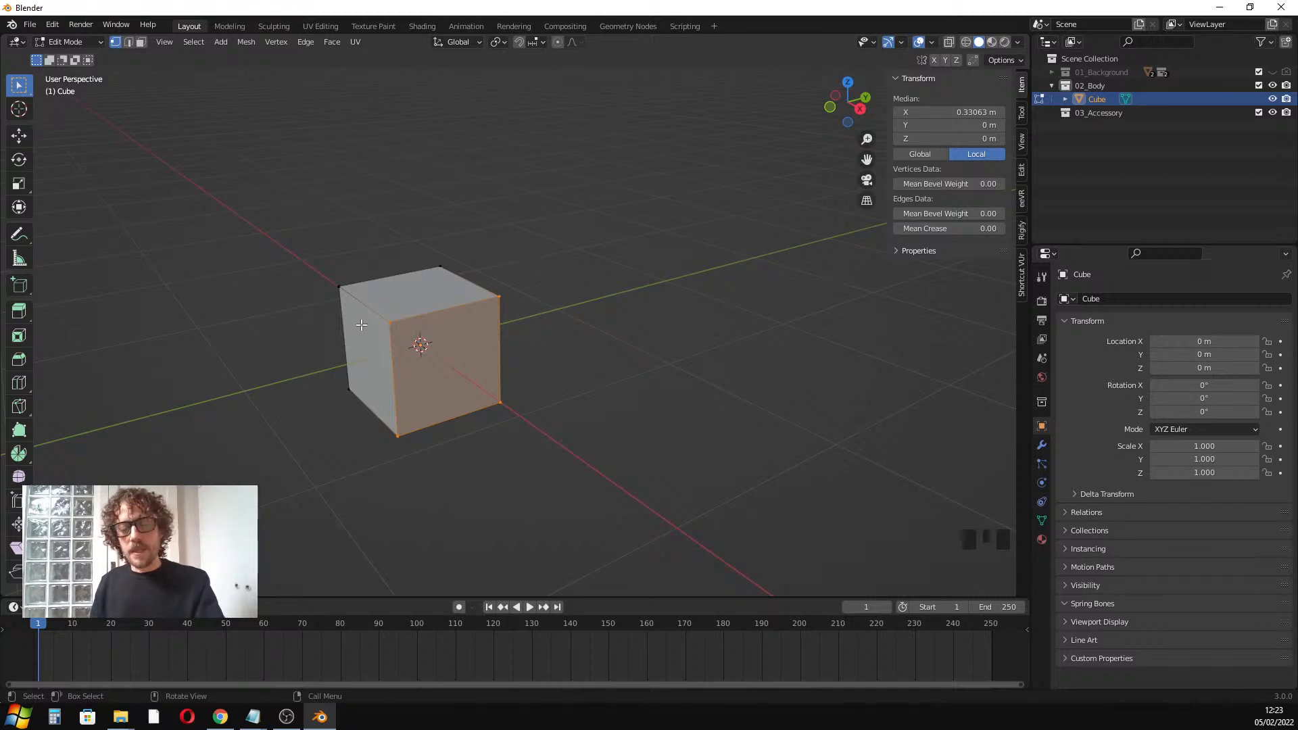
key(a)
key(a)
key(a)
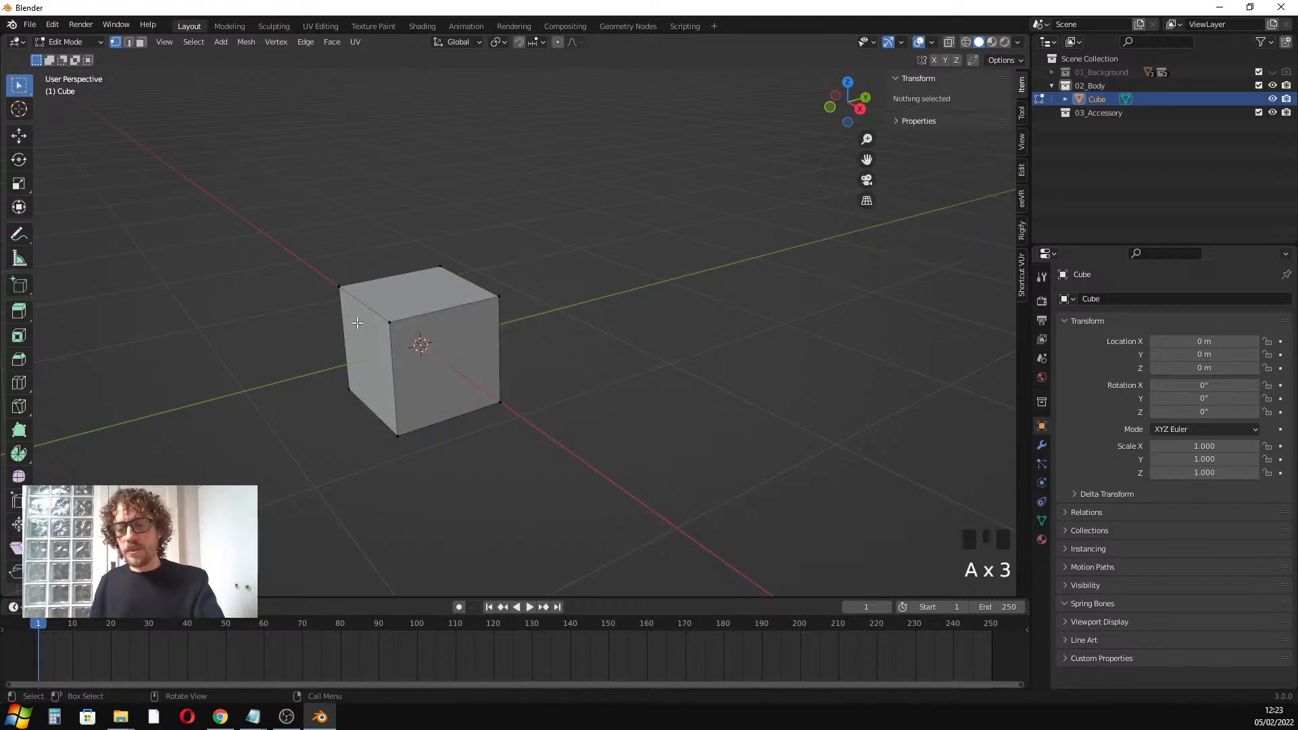
With X-ray enabled, box-select the whole cube from the right view and scale it along global Y to about a third of its depth
key(KP_3)
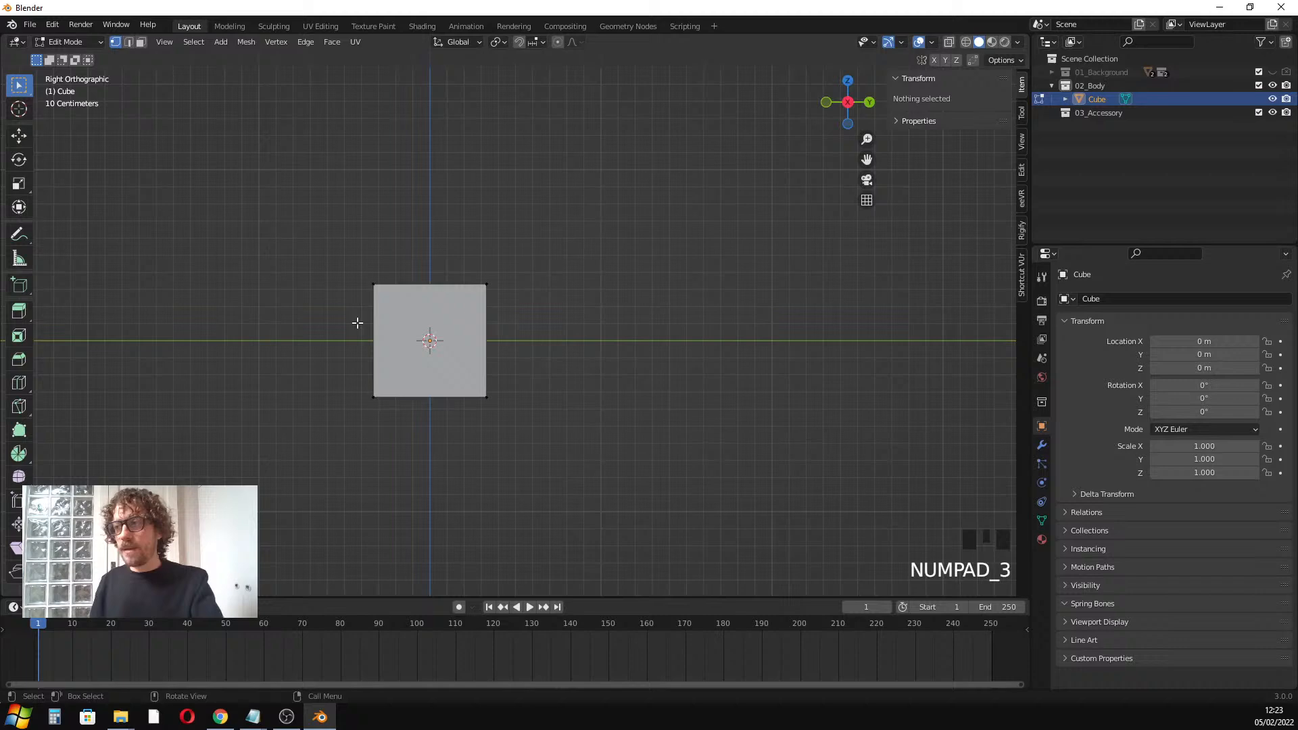
click(949, 41)
drag(257, 193, 539, 466)
middle_drag(336, 281, 410, 348)
key(KP_3)
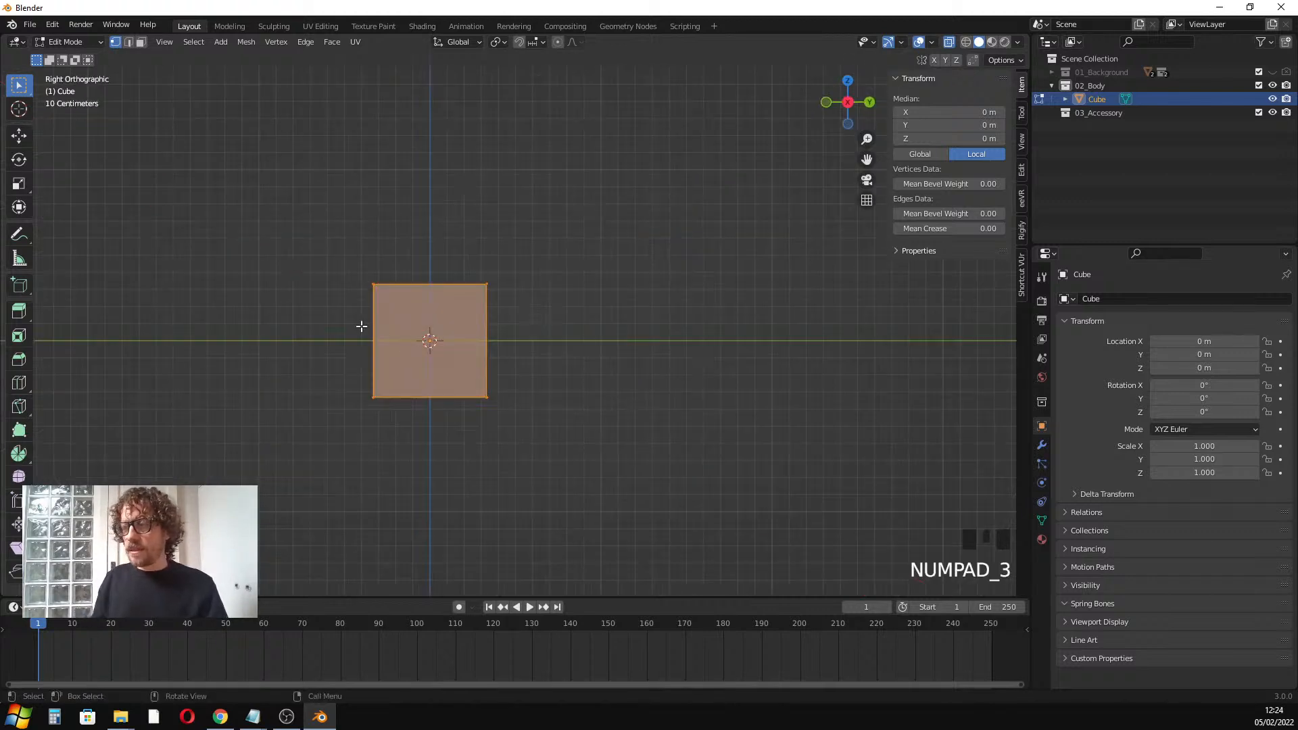
key(s)
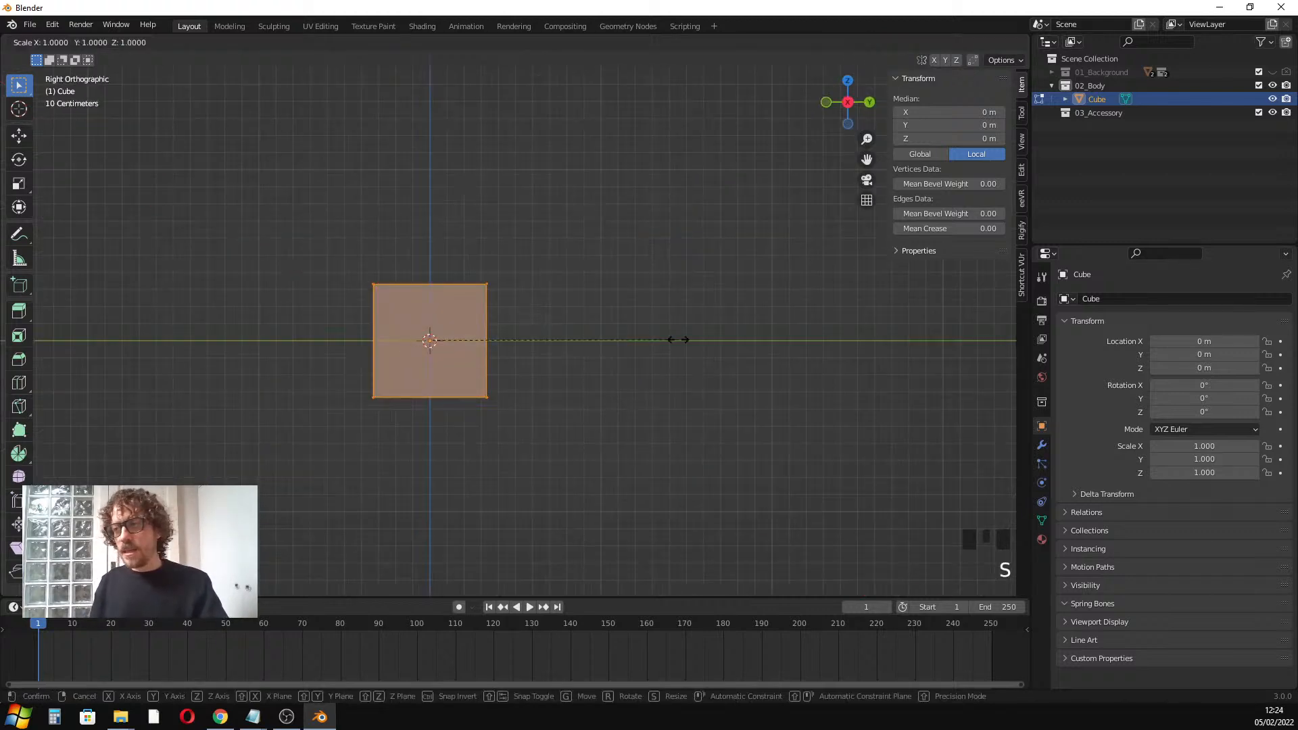
key(y)
click(517, 355)
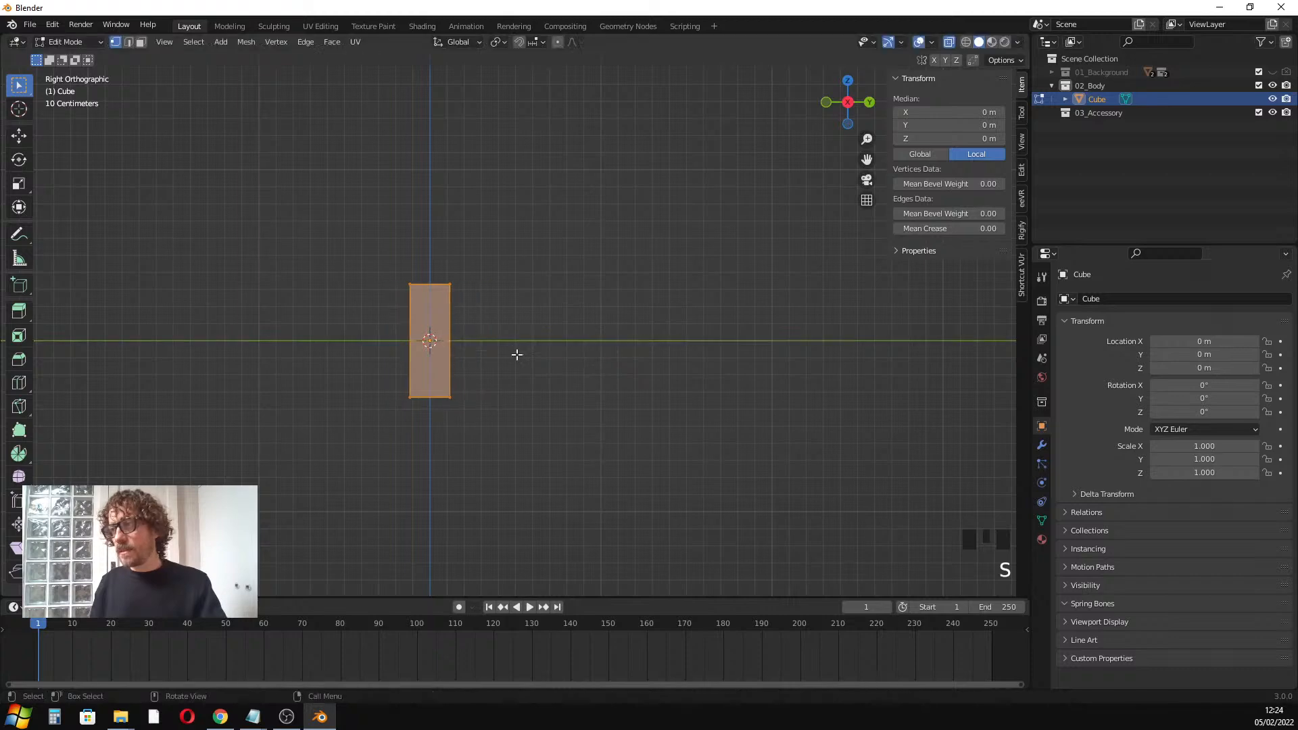
In the front view, box-select the block's bottom vertices and scale them along global X by about 0.54
key(KP_1)
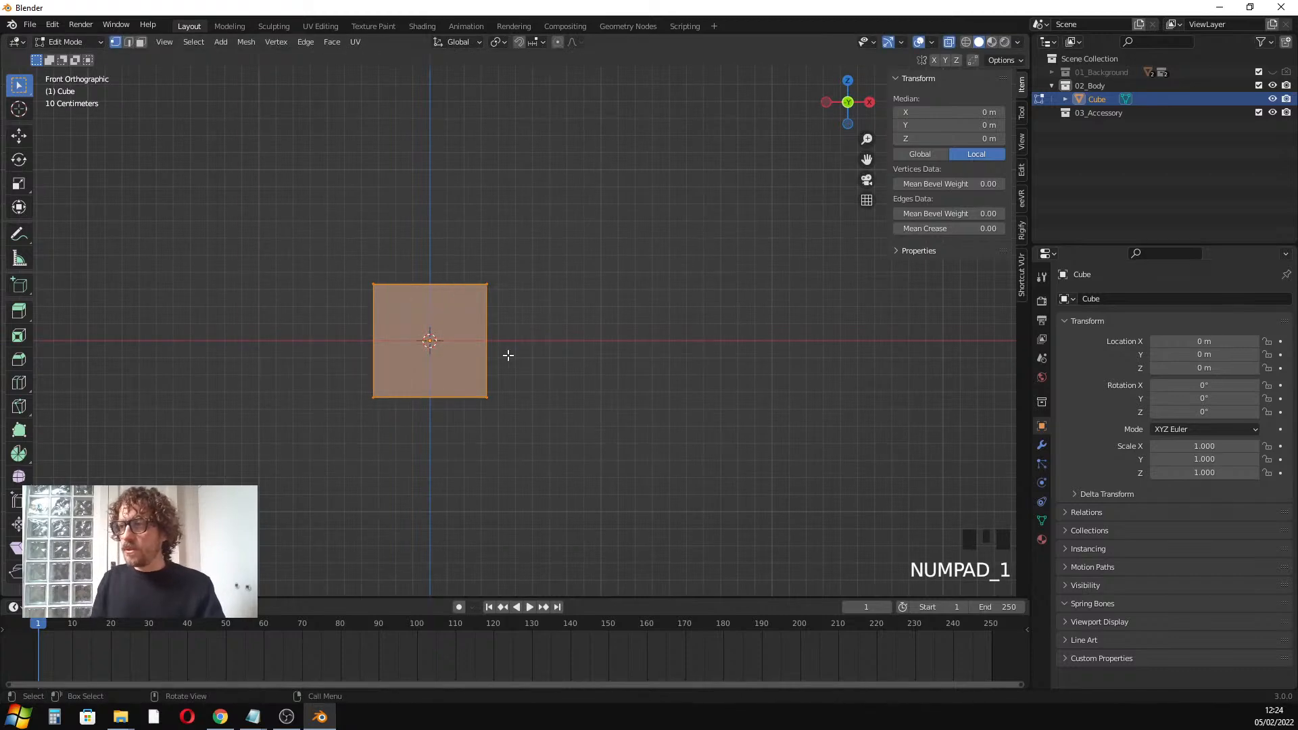
click(497, 439)
drag(560, 453, 225, 372)
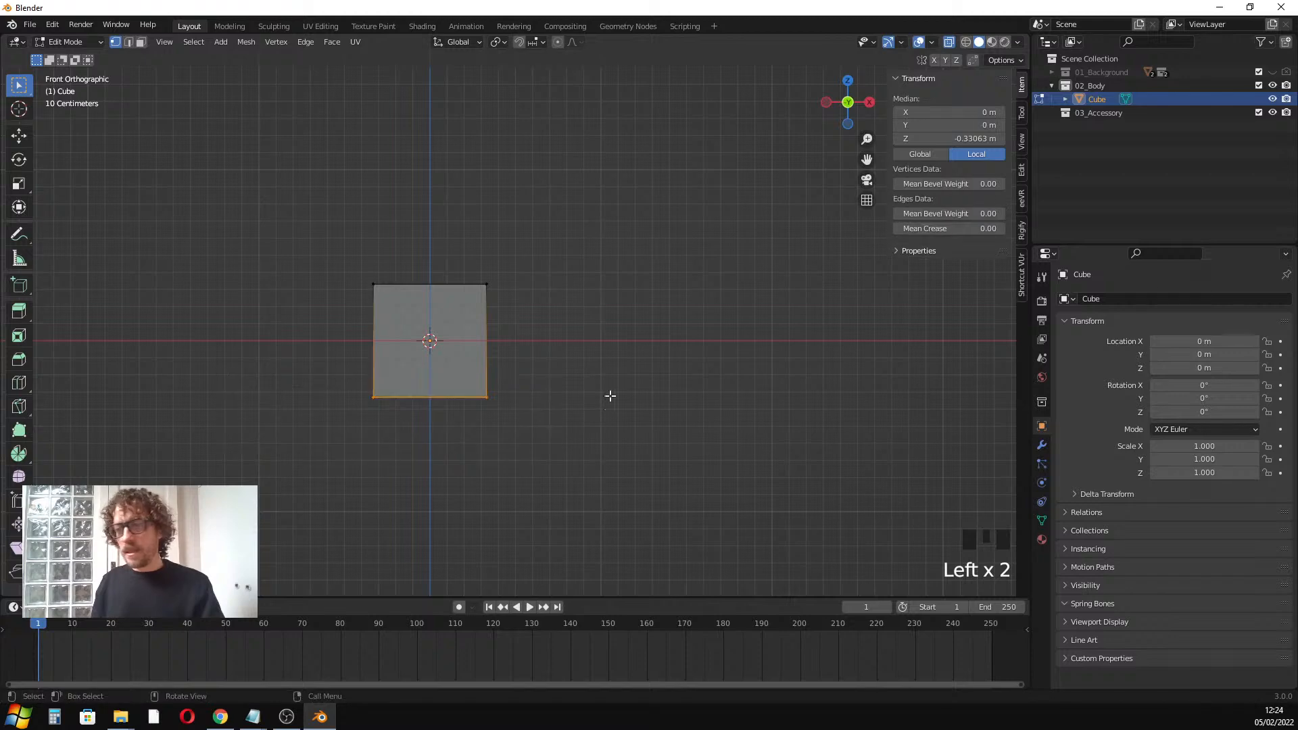
key(s)
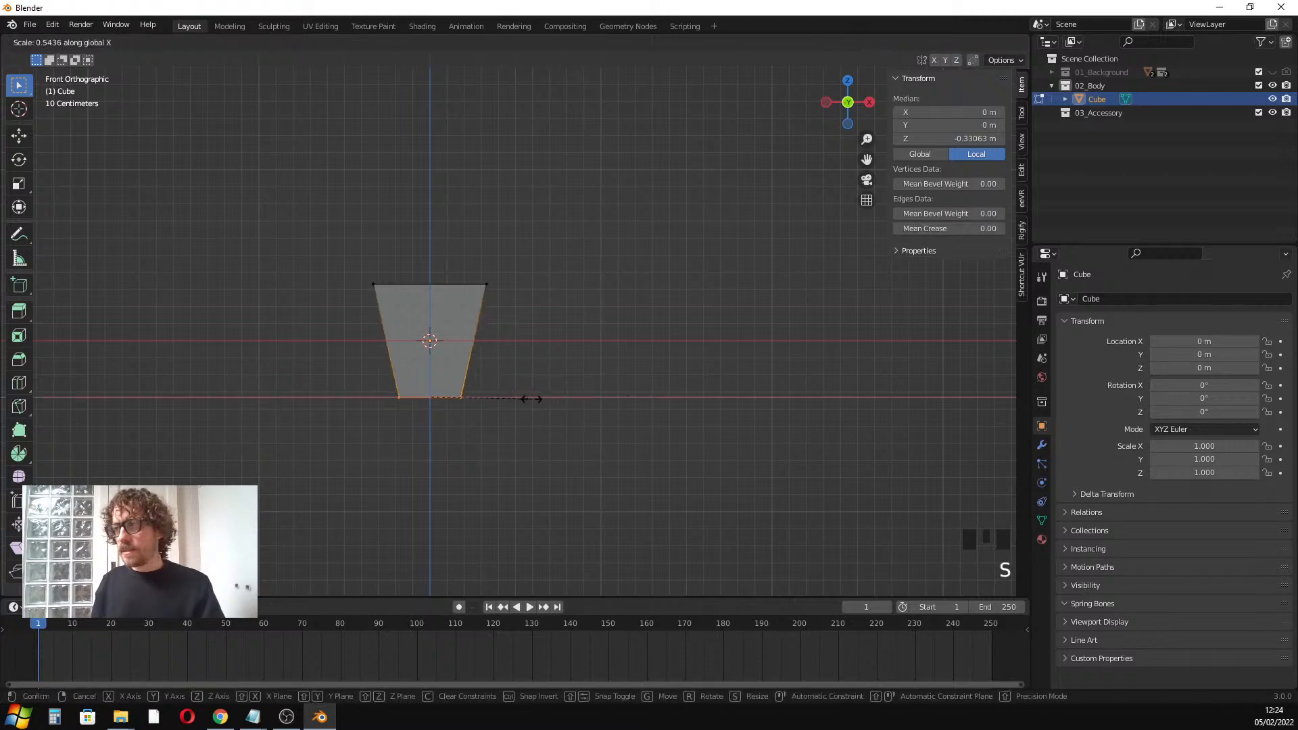
click(530, 397)
Select all of the block's vertices and move them up along global Z by about 0.46 m
scroll(481, 297, up, 1)
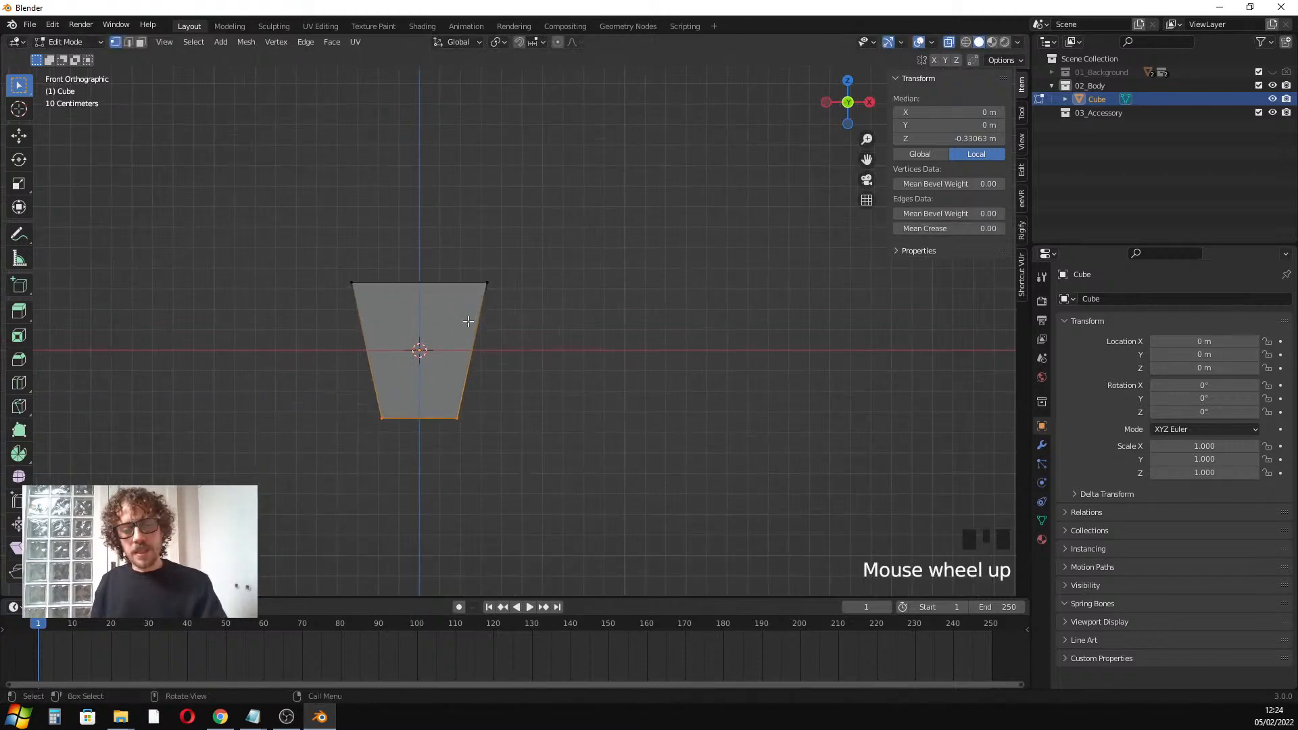
key(l)
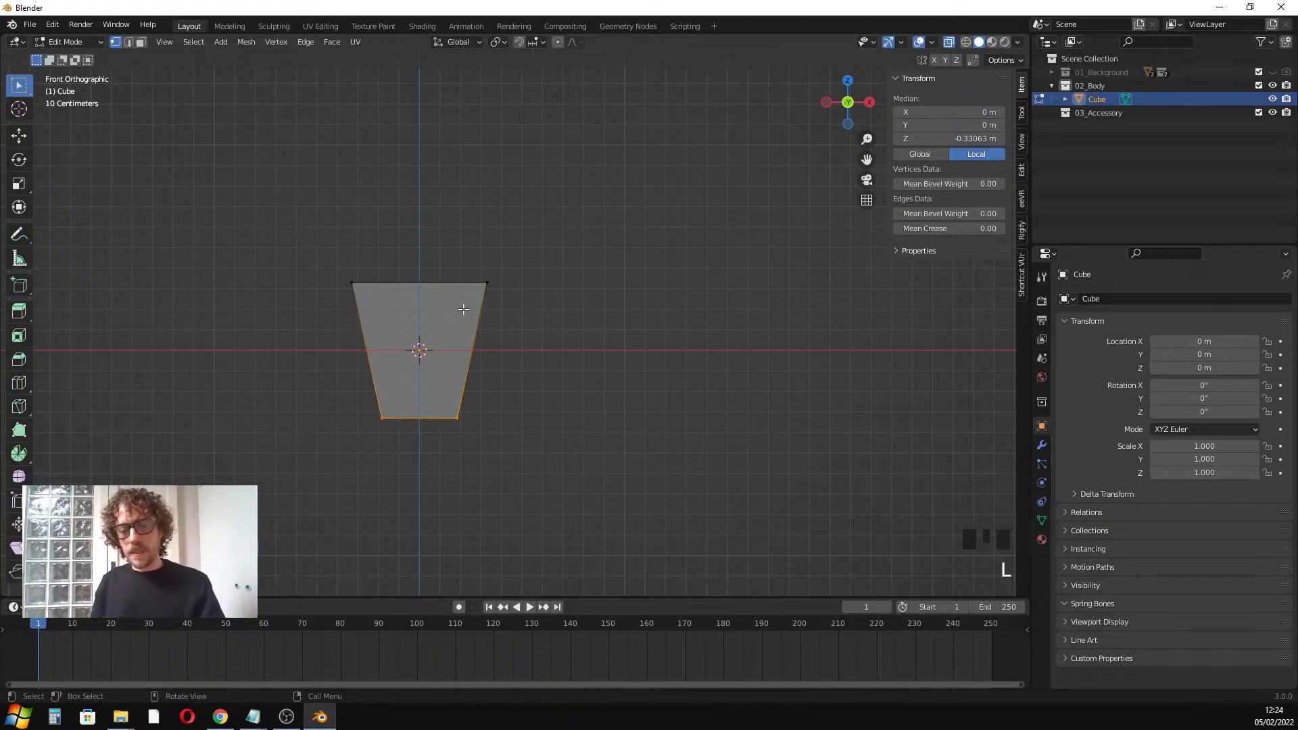
key(a)
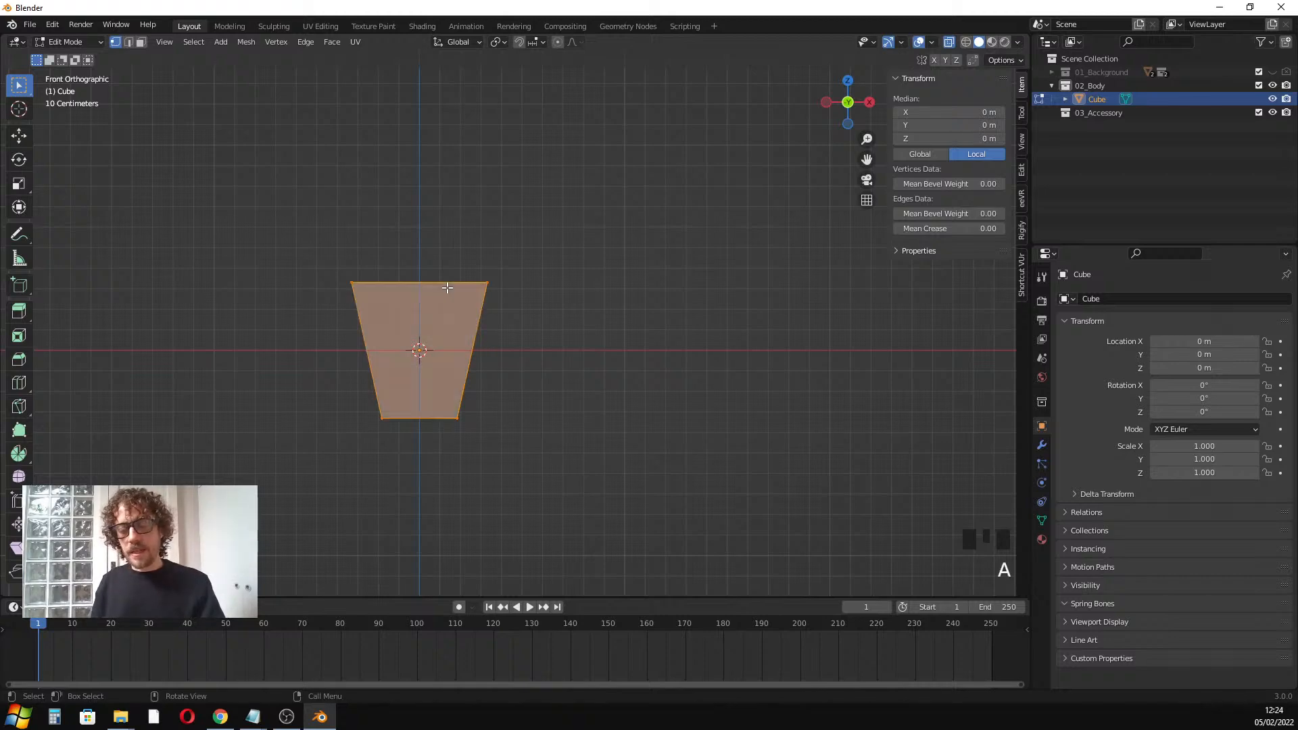
key(g)
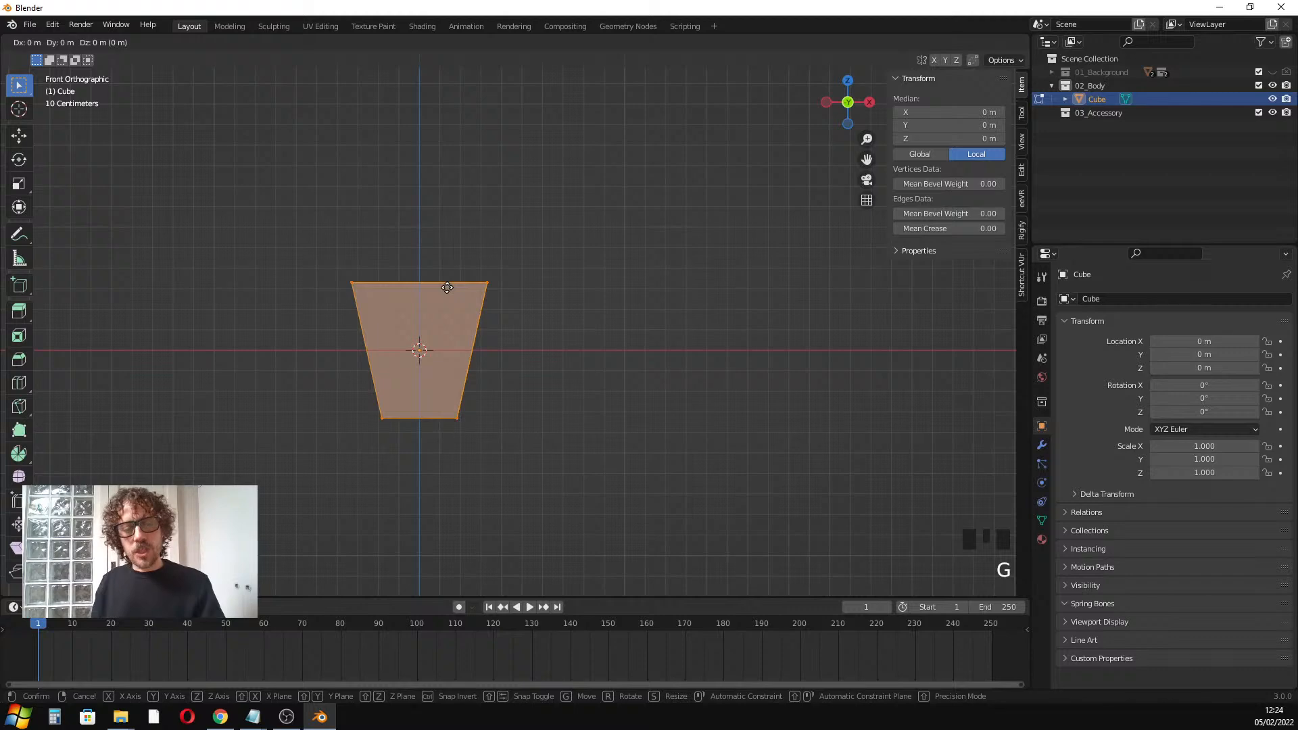
key(z)
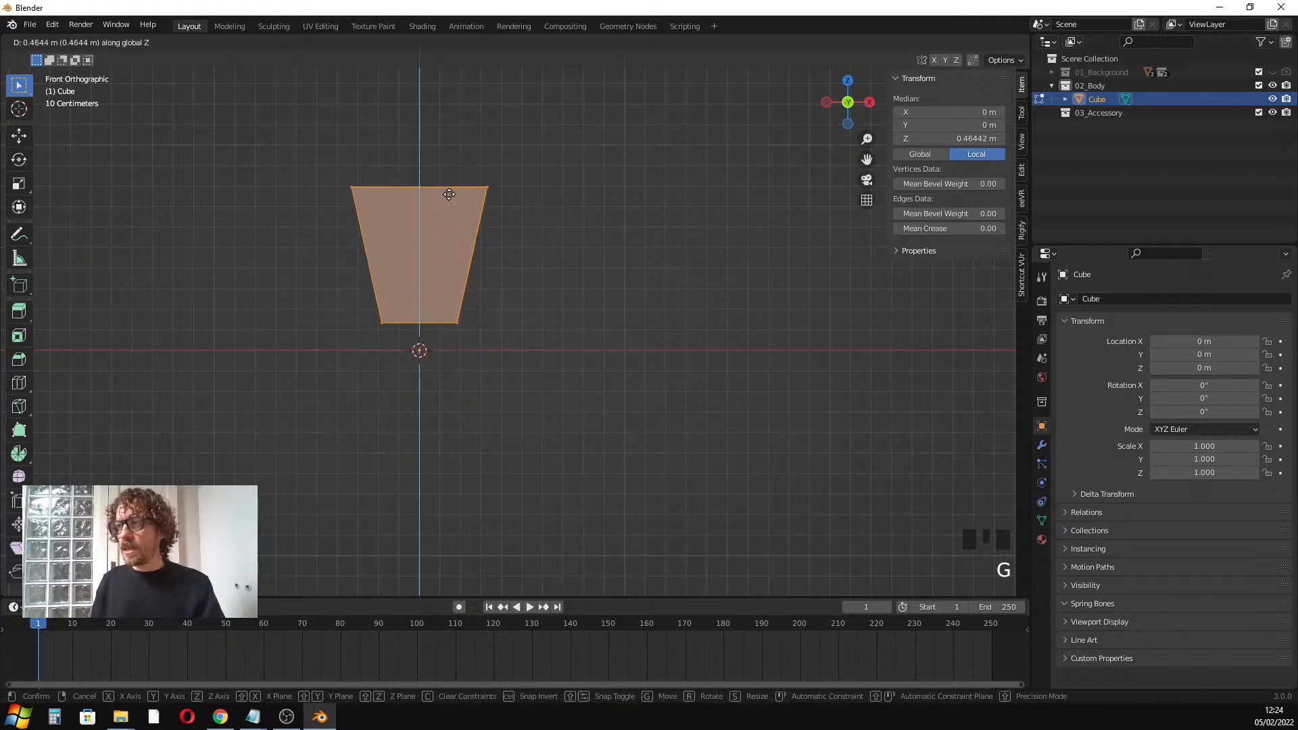
click(449, 190)
Return to Object Mode and turn off X-ray display
scroll(441, 180, down, 2)
middle_drag(441, 179, 335, 258)
key(Tab)
scroll(426, 220, down, 1)
click(949, 42)
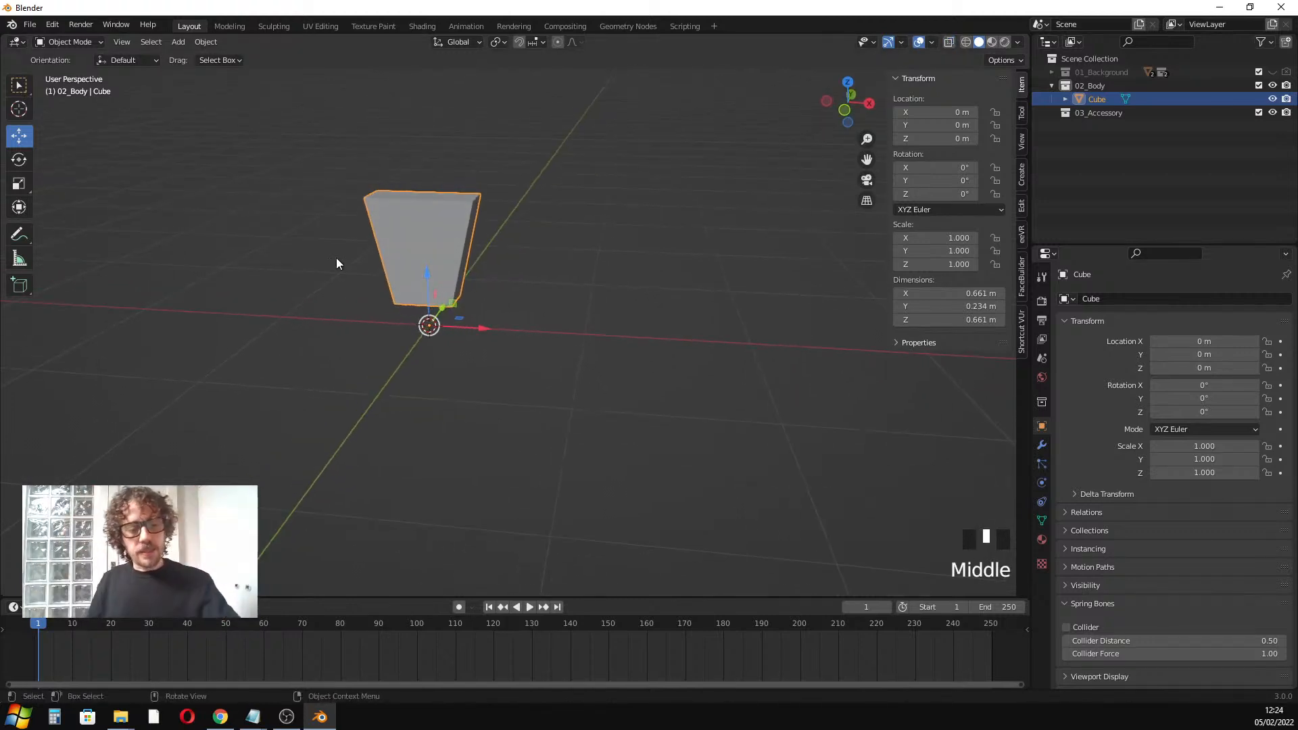
Add a UV sphere for the head and scale it uniformly to about 0.219
key(shift+a)
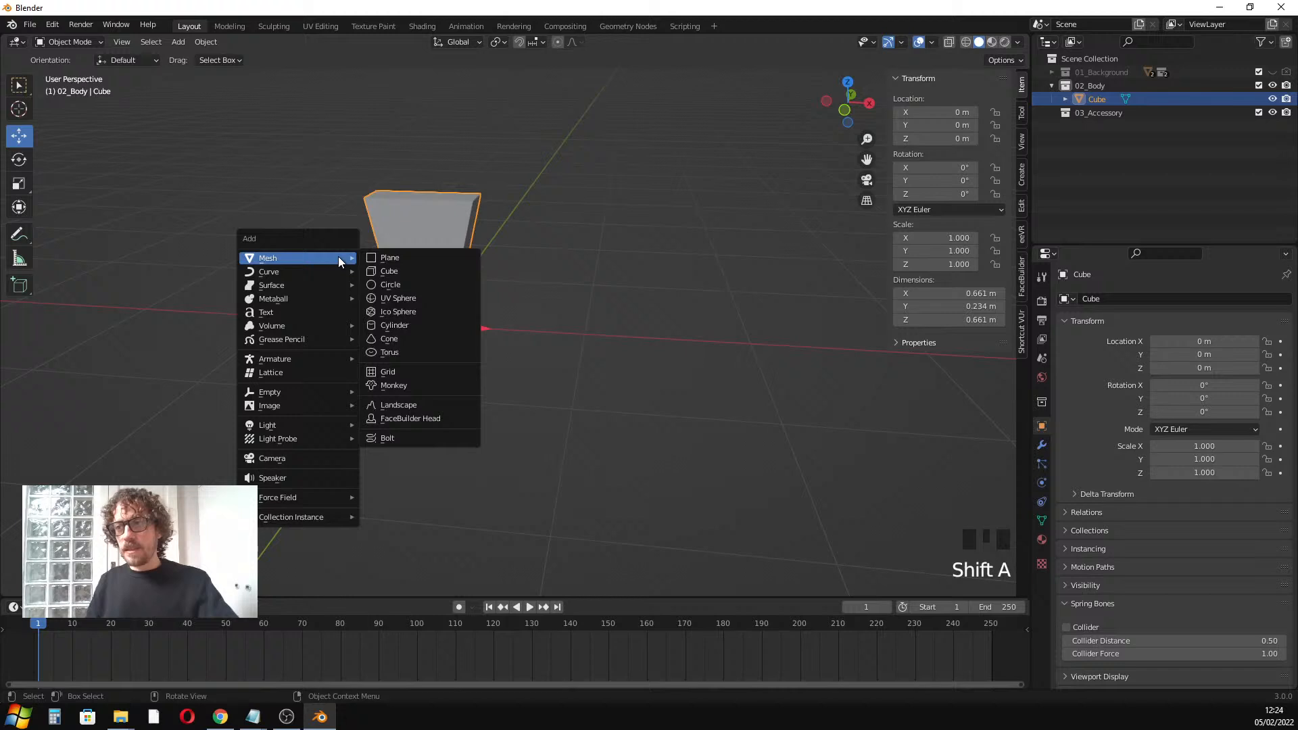
click(383, 300)
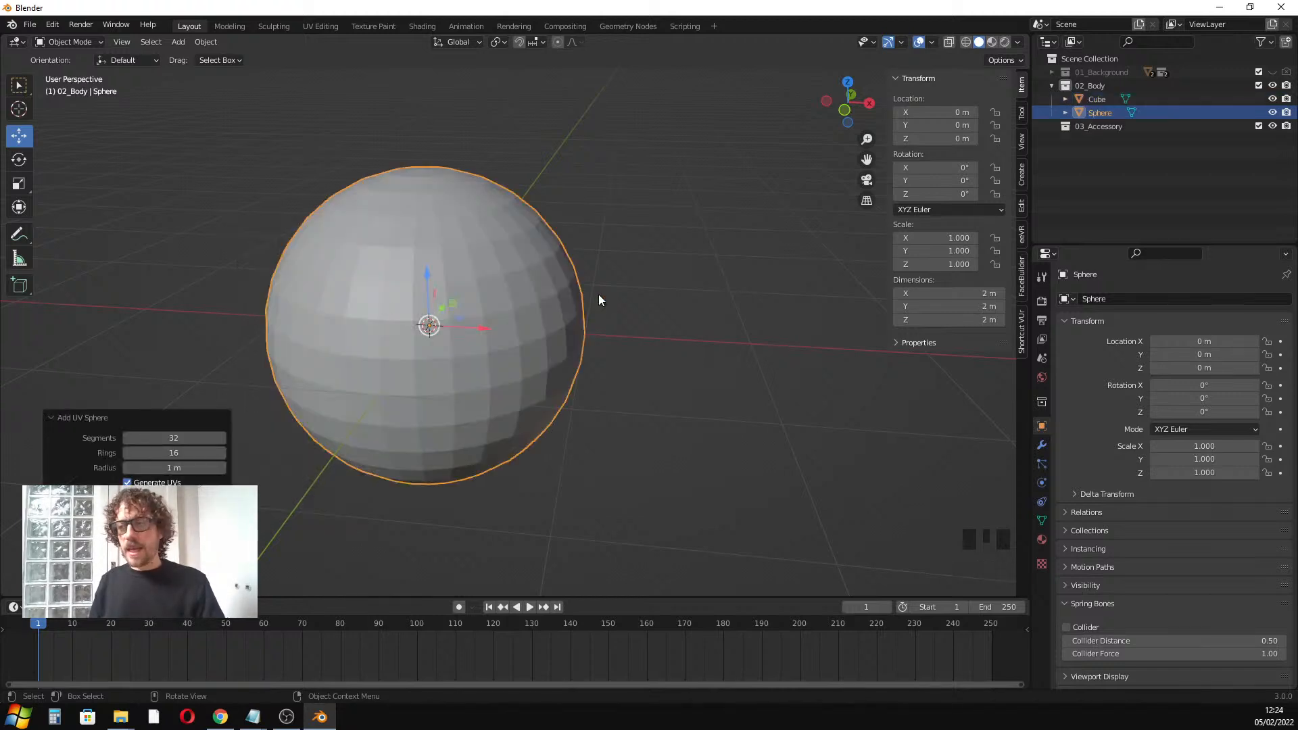
key(s)
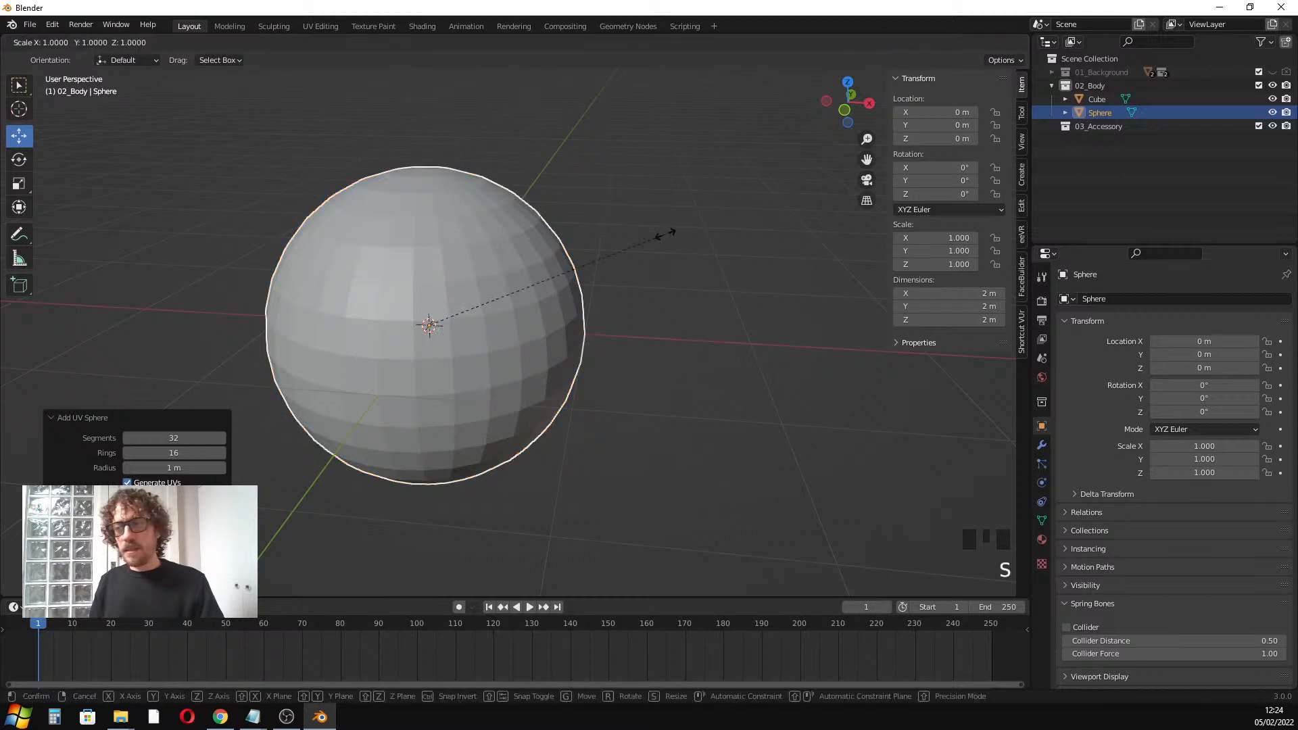
click(484, 330)
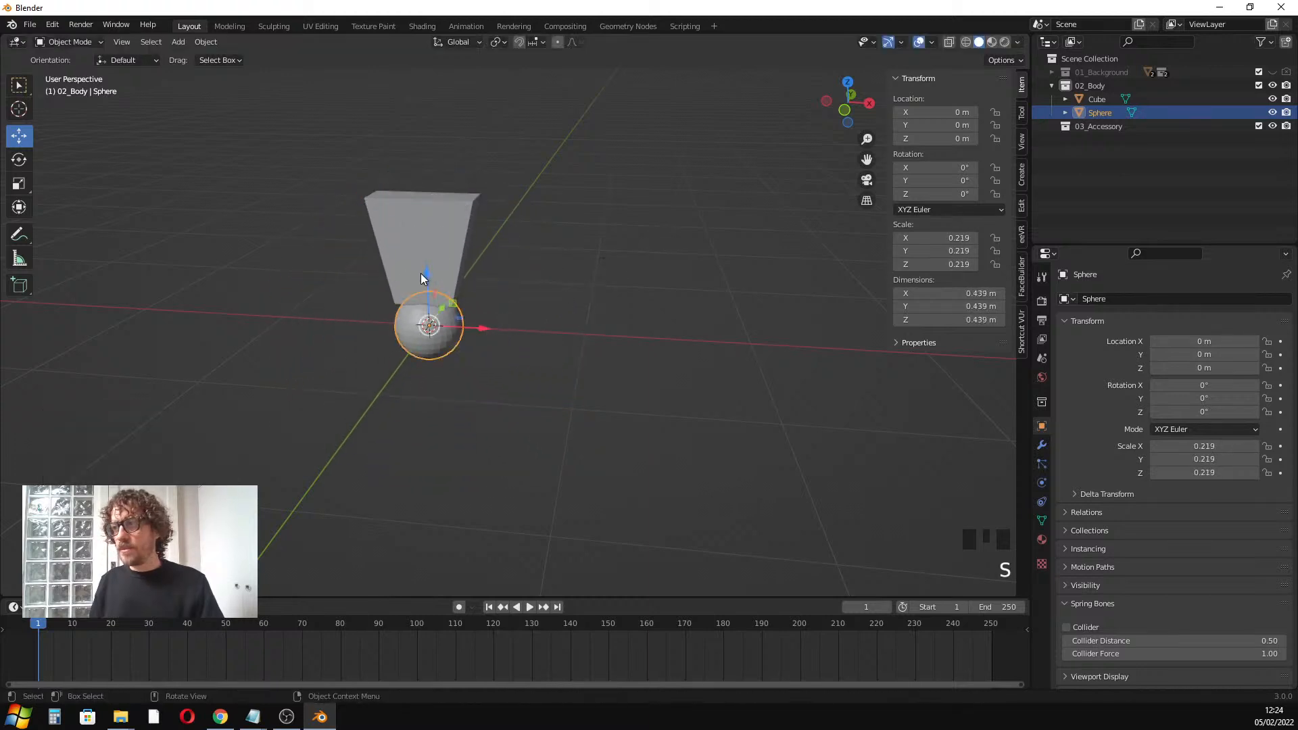
Raise the sphere along Z to about 1.04 m, just above the torso block, and apply its scale
drag(420, 273, 417, 113)
key(ctrl+a)
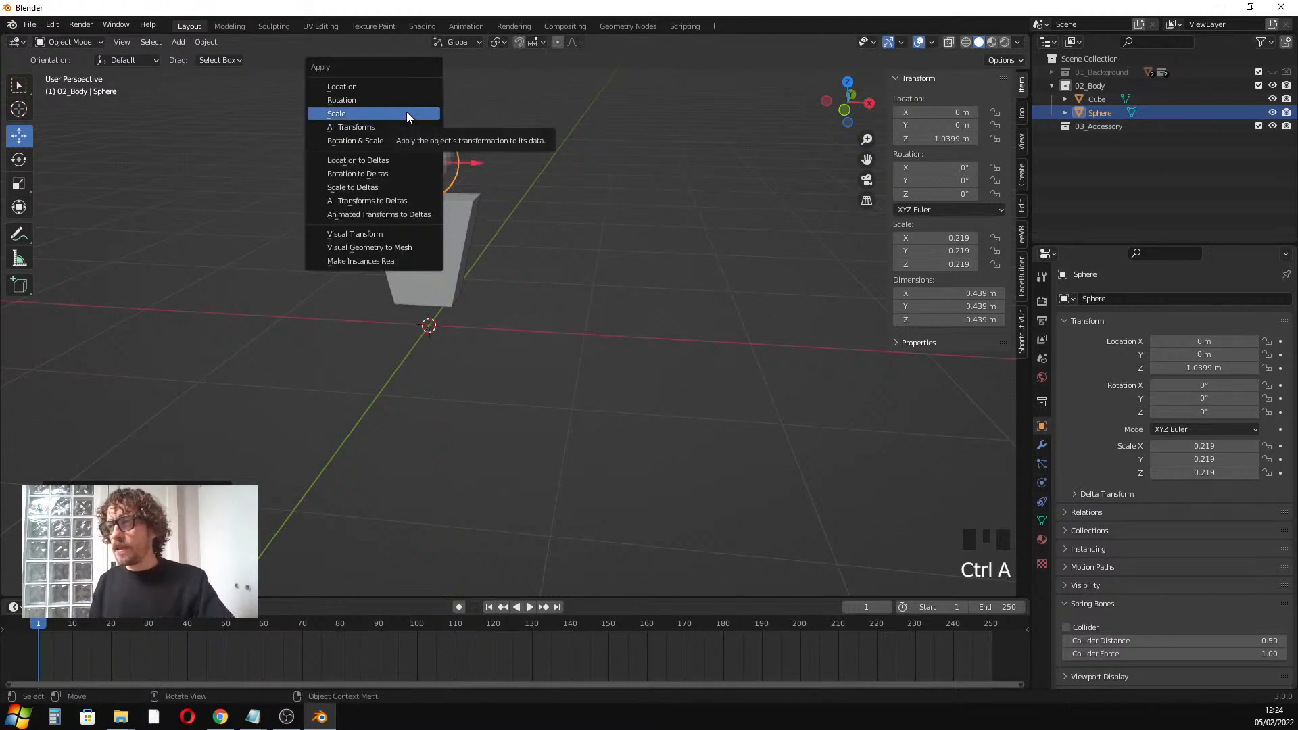
click(391, 112)
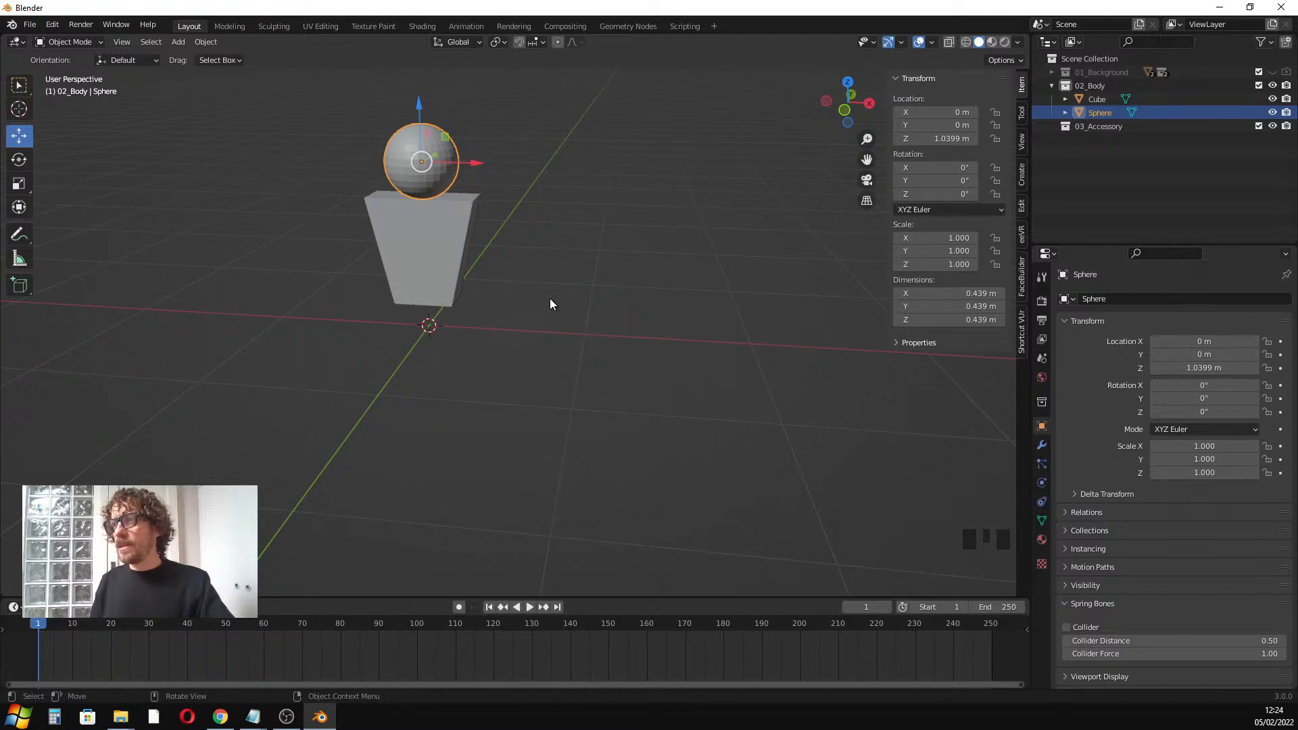
middle_drag(550, 304, 441, 256)
Create a new collection inside 02_Body and rename it 01_Body_01
click(429, 255)
click(1097, 86)
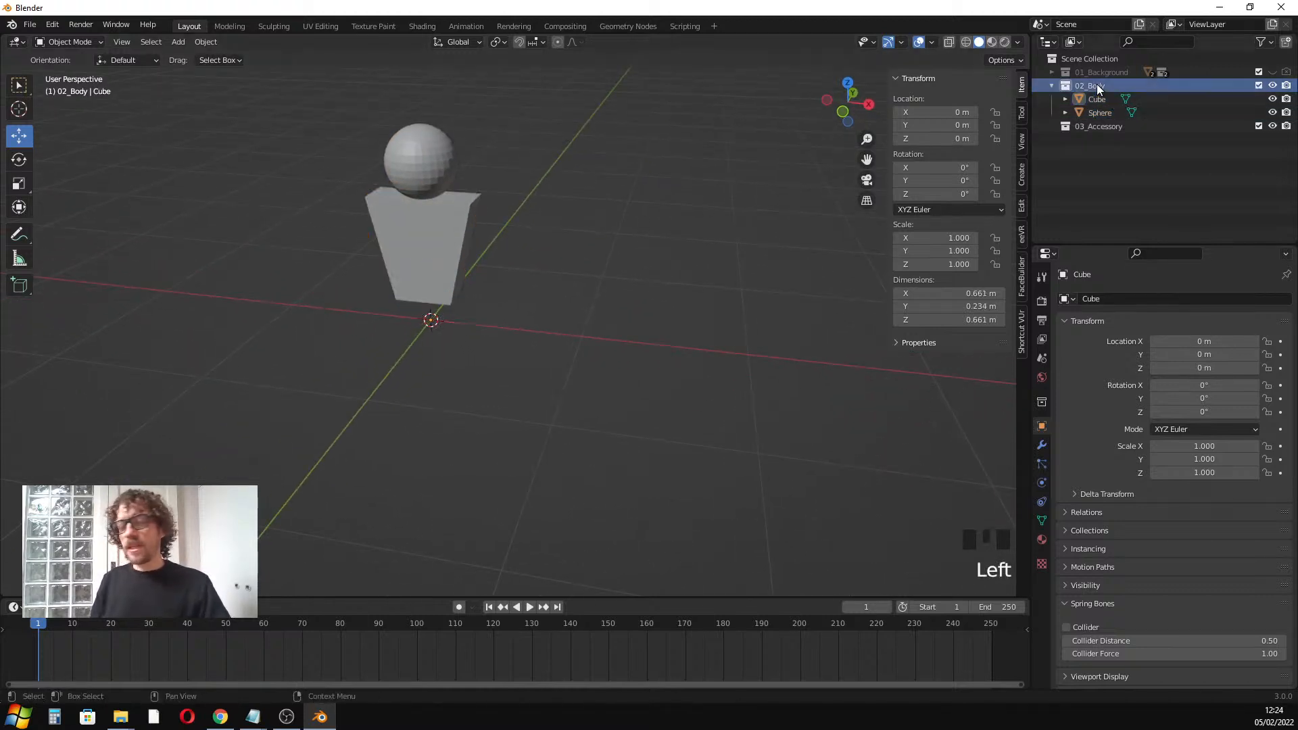
click(1286, 43)
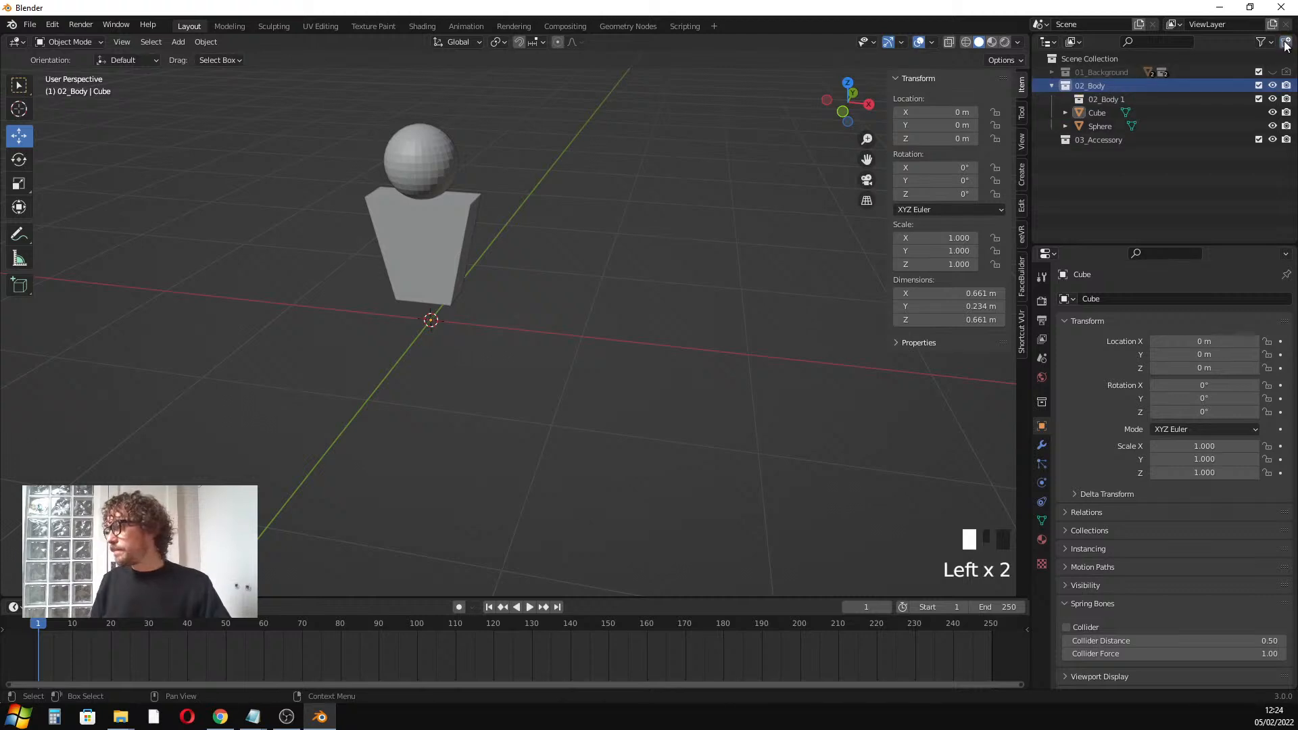
right_click(1137, 166)
click(1108, 102)
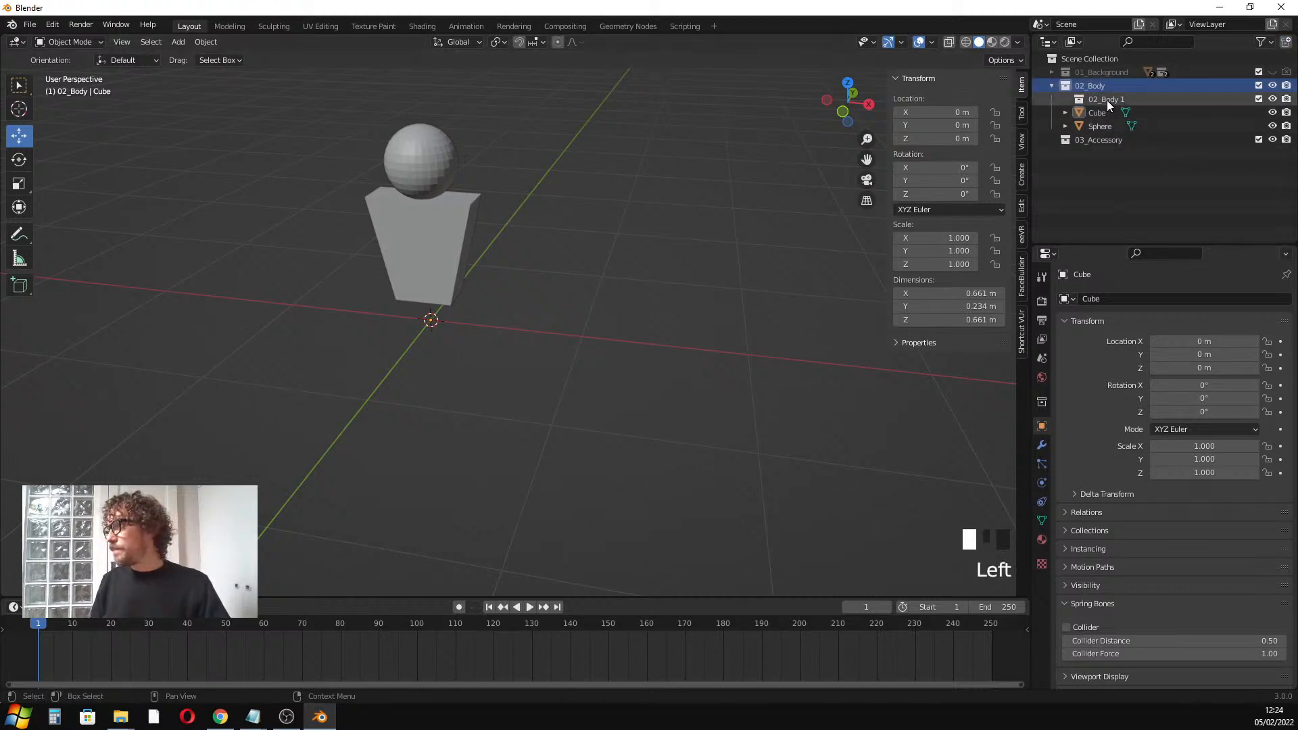
double_click(1107, 100)
text(01)
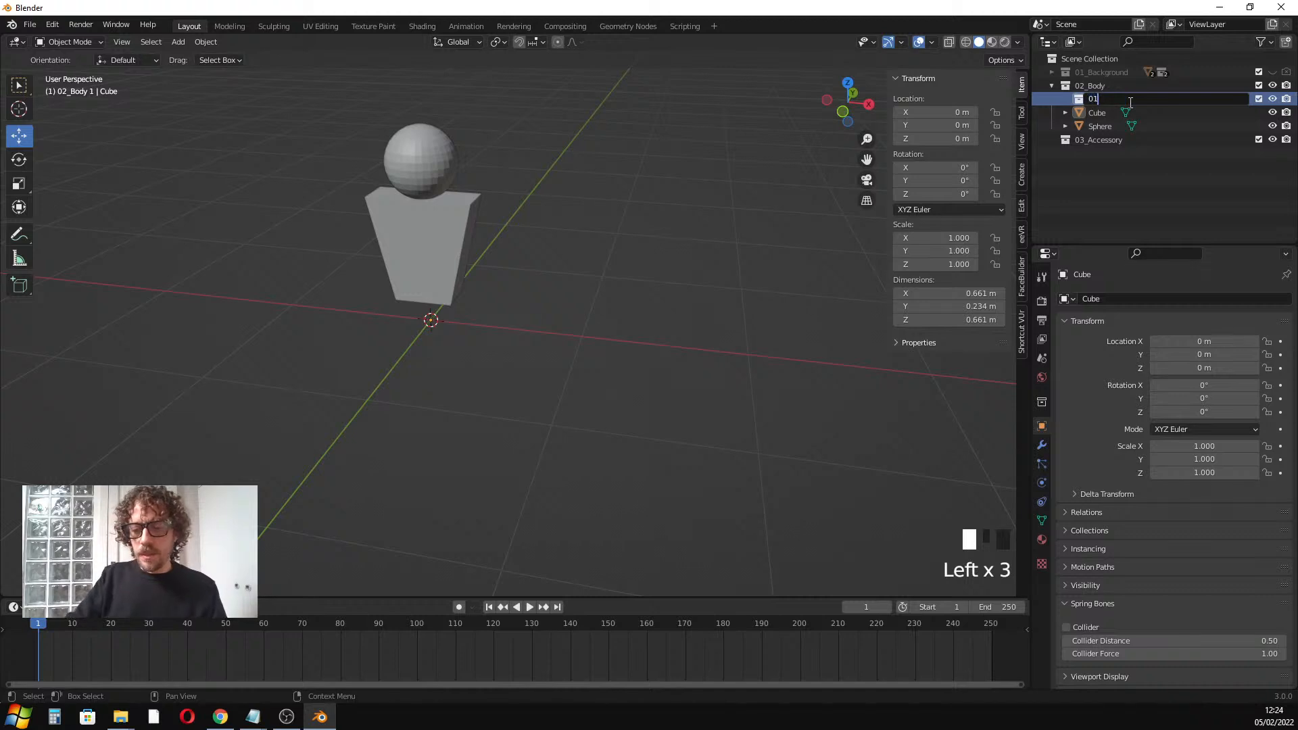
text(_Body)
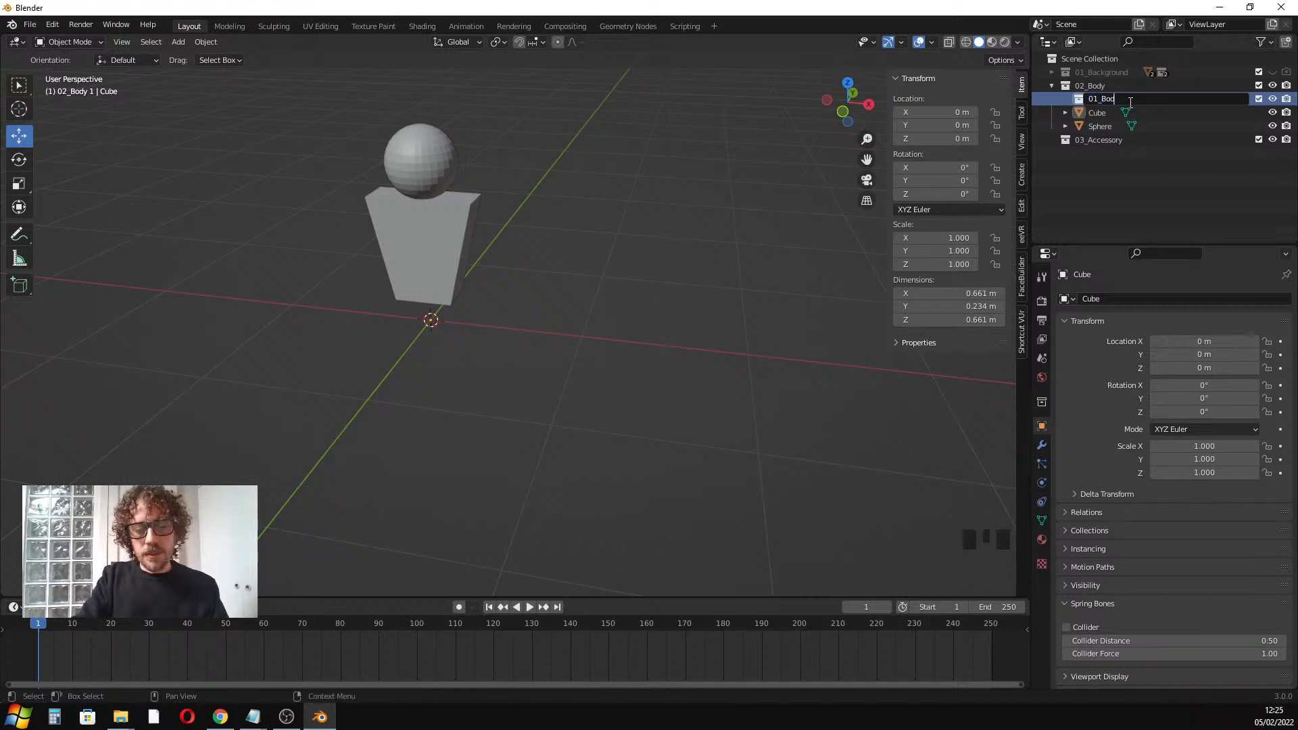
text(_01)
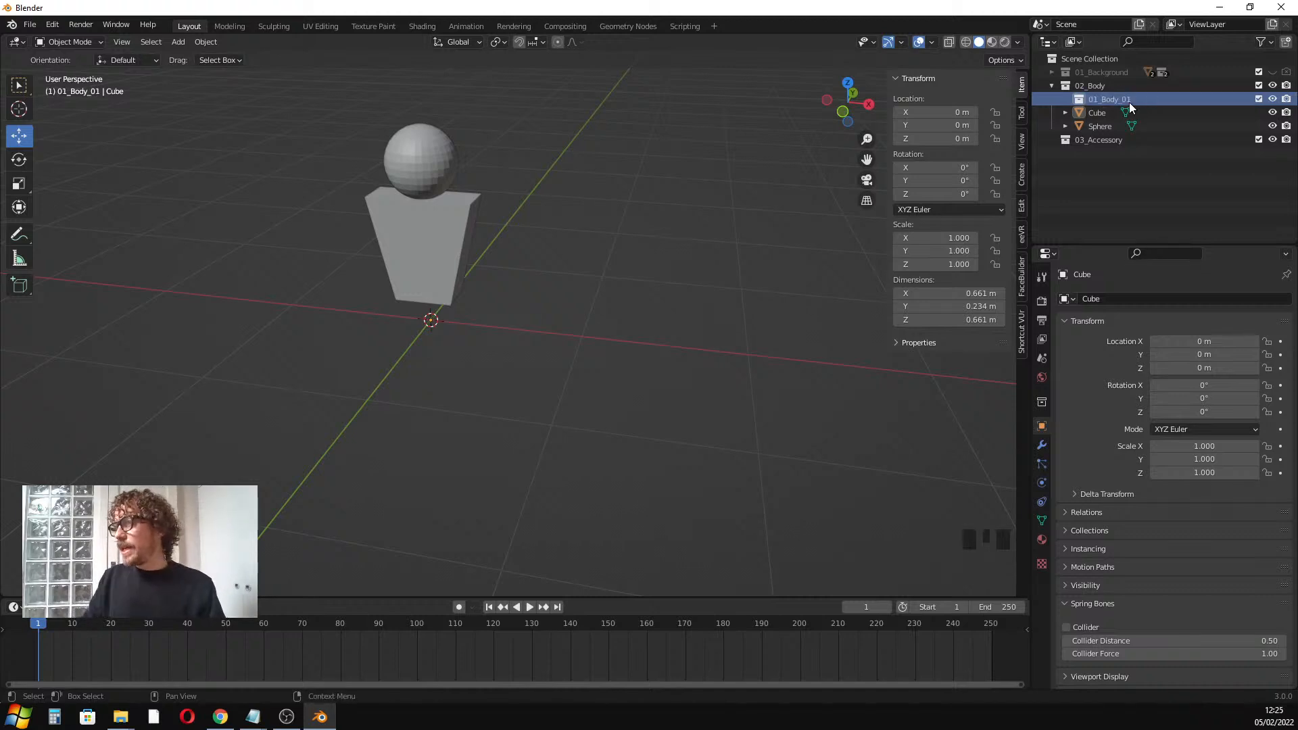
key(Return)
Select the torso cube and the sphere and move both into the 01_Body_01 collection
click(442, 258)
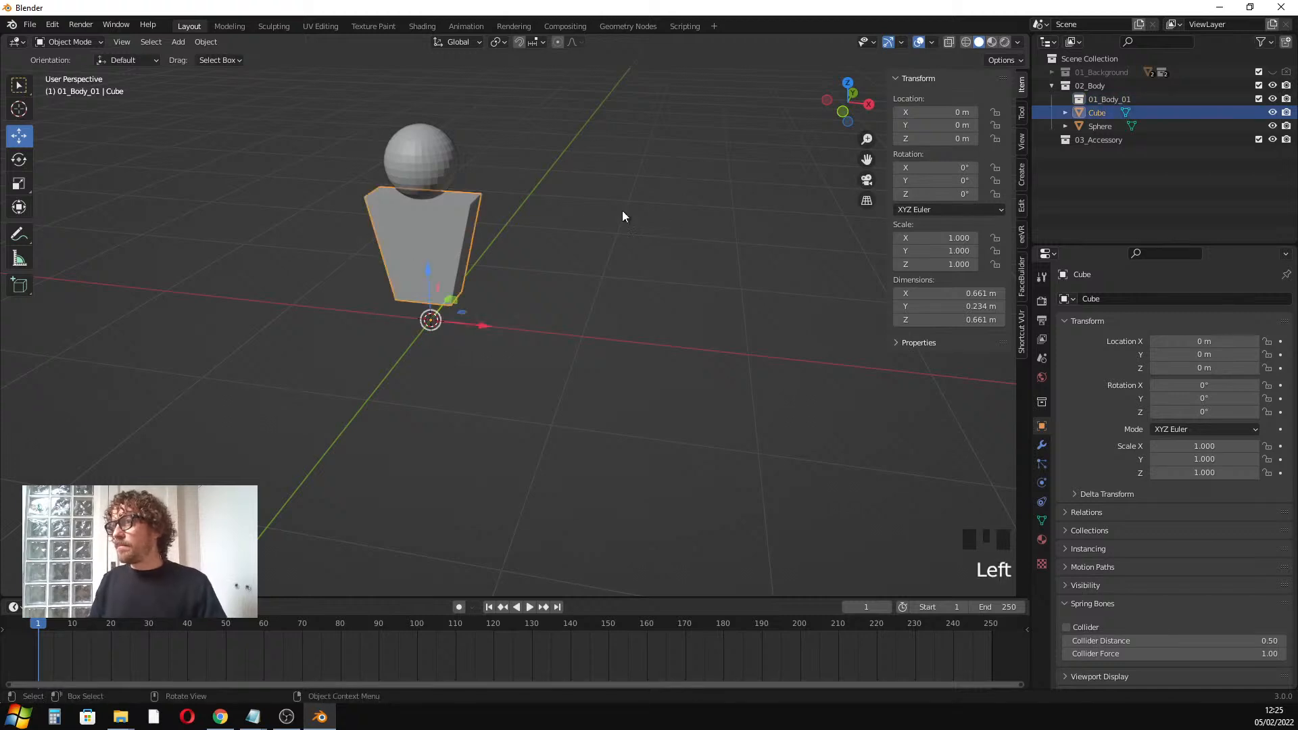
shift+click(1096, 127)
drag(1096, 125, 1110, 100)
Select the torso block and the sphere in turn to check that they are separate objects
middle_drag(696, 205, 497, 196)
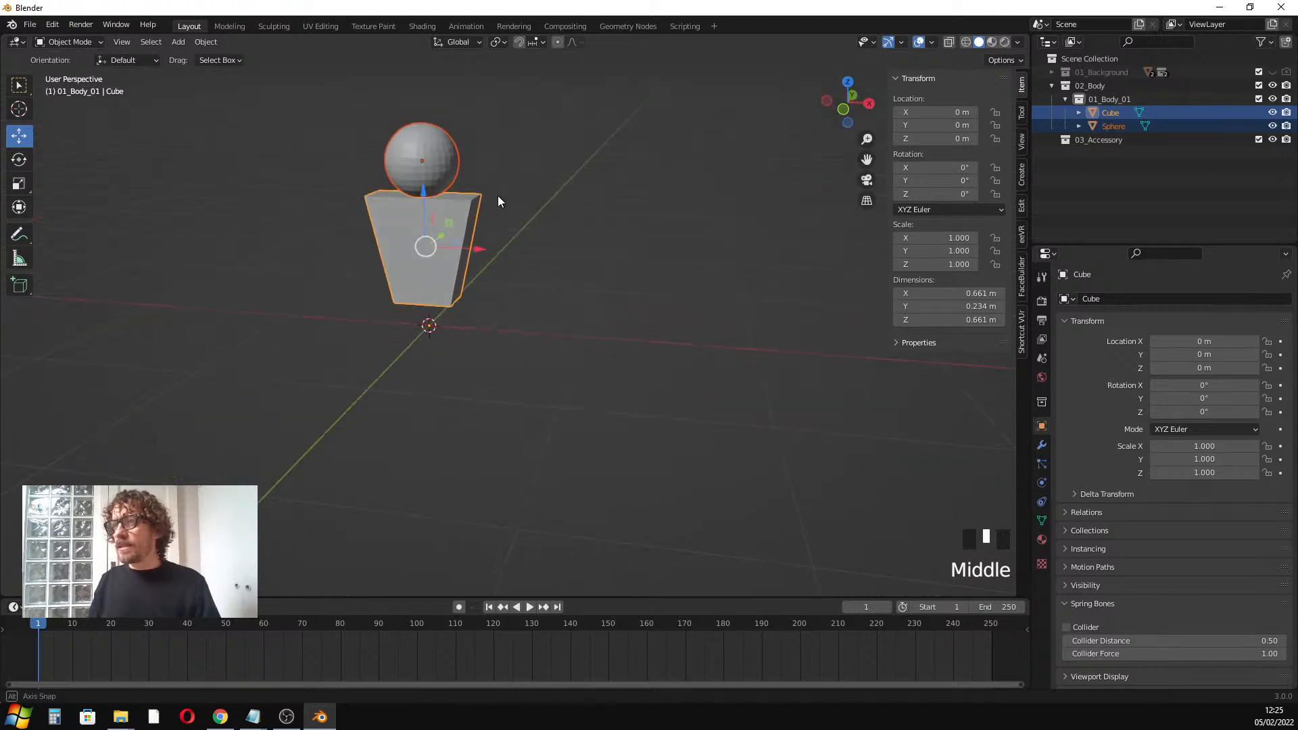
scroll(490, 203, up, 2)
click(621, 327)
click(407, 267)
click(388, 139)
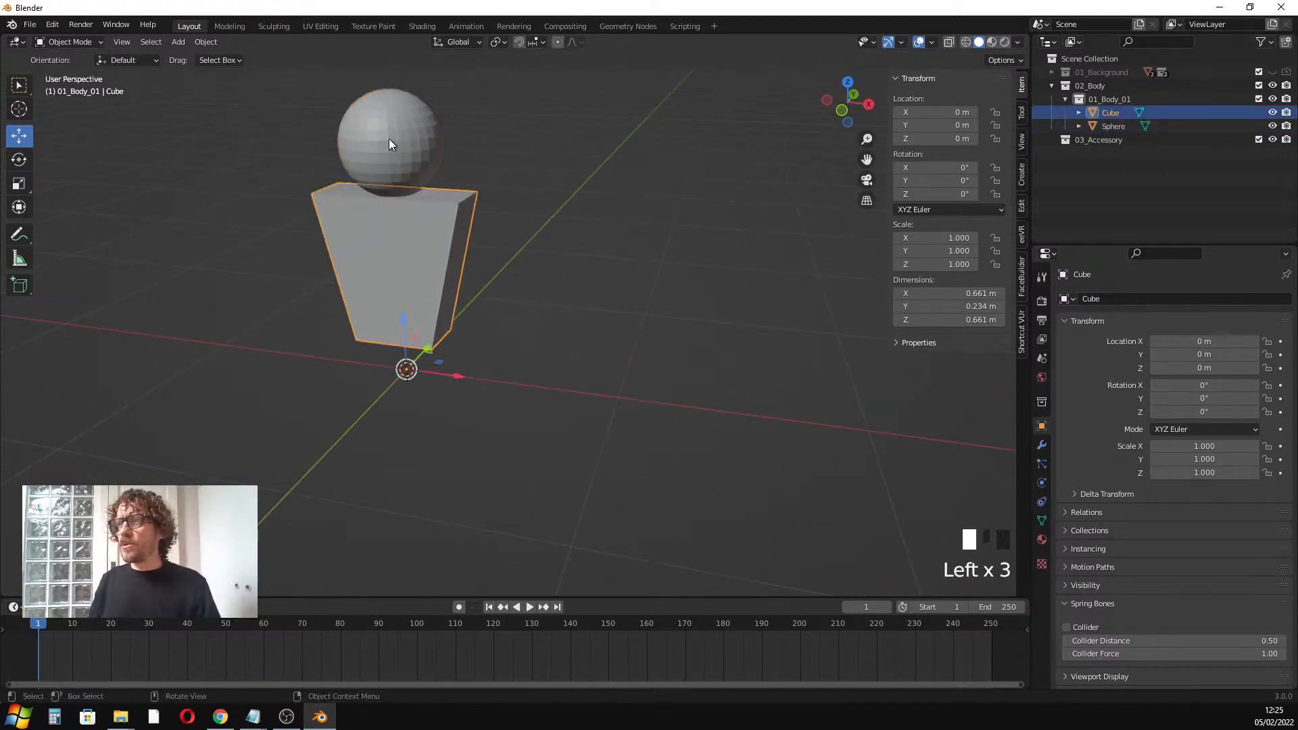
click(387, 294)
click(418, 187)
click(423, 195)
click(412, 156)
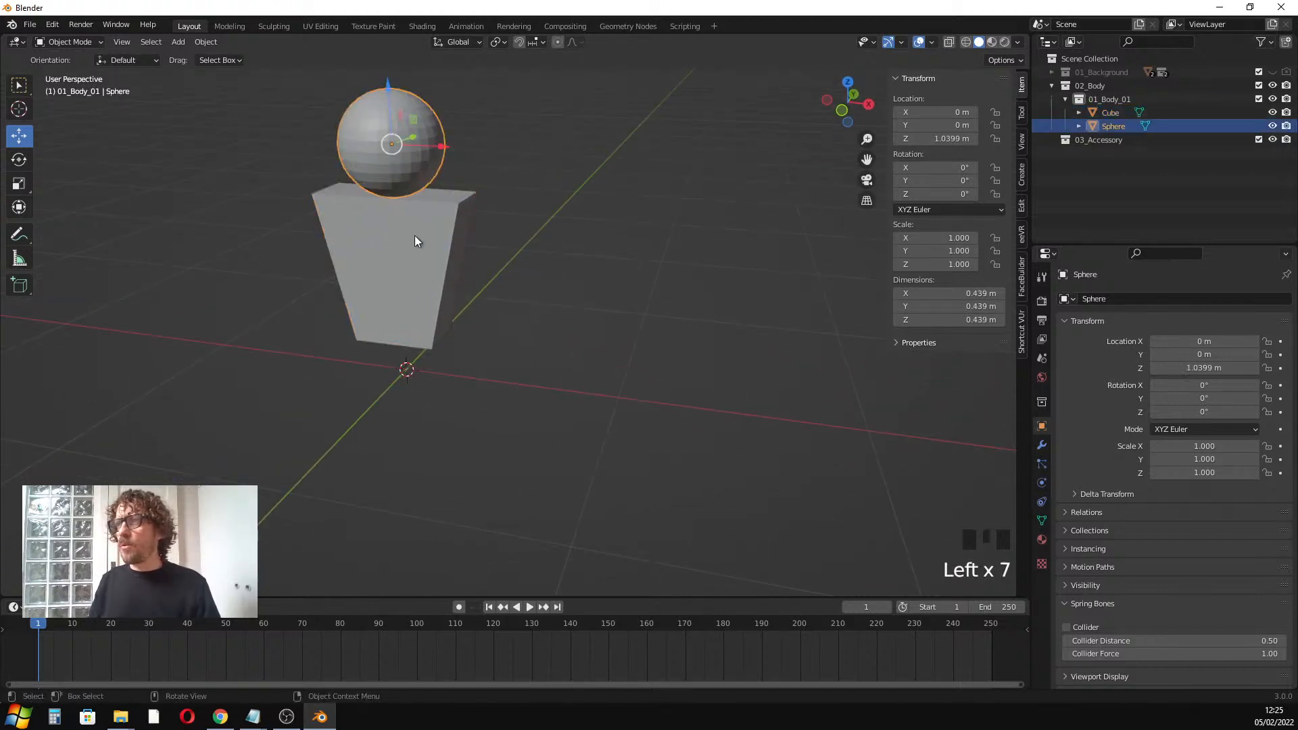
mouse_move(415, 235)
middle_down()
mouse_move(427, 261)
mouse_move(415, 255)
middle_up()
click(381, 200)
middle_drag(381, 200, 378, 230)
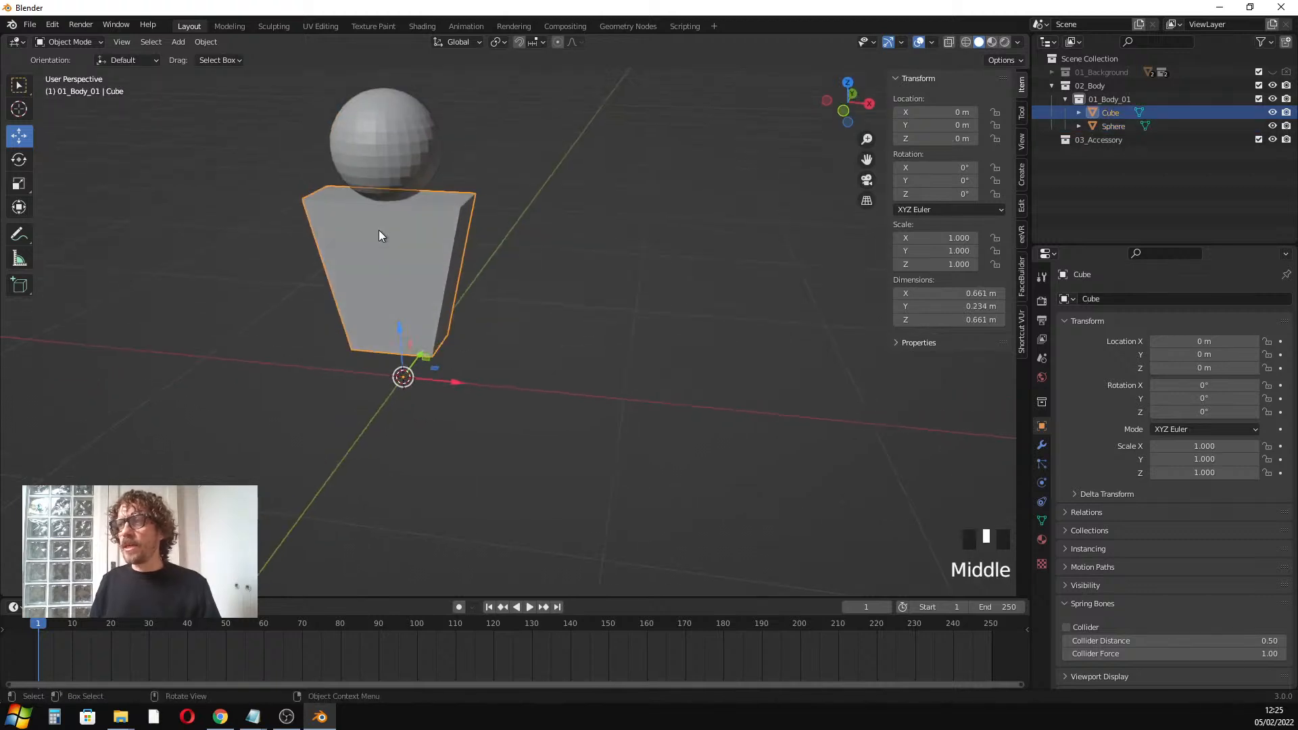
click(392, 143)
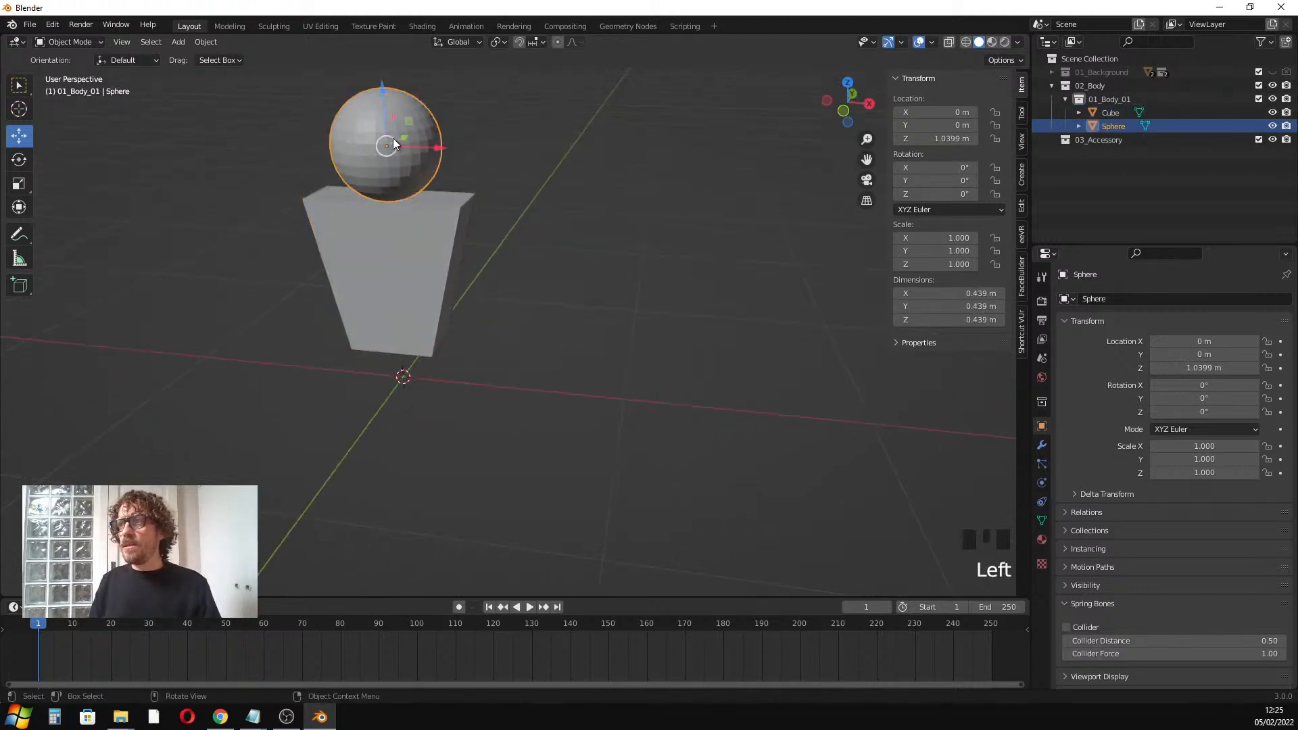
click(397, 255)
scroll(414, 186, down, 1)
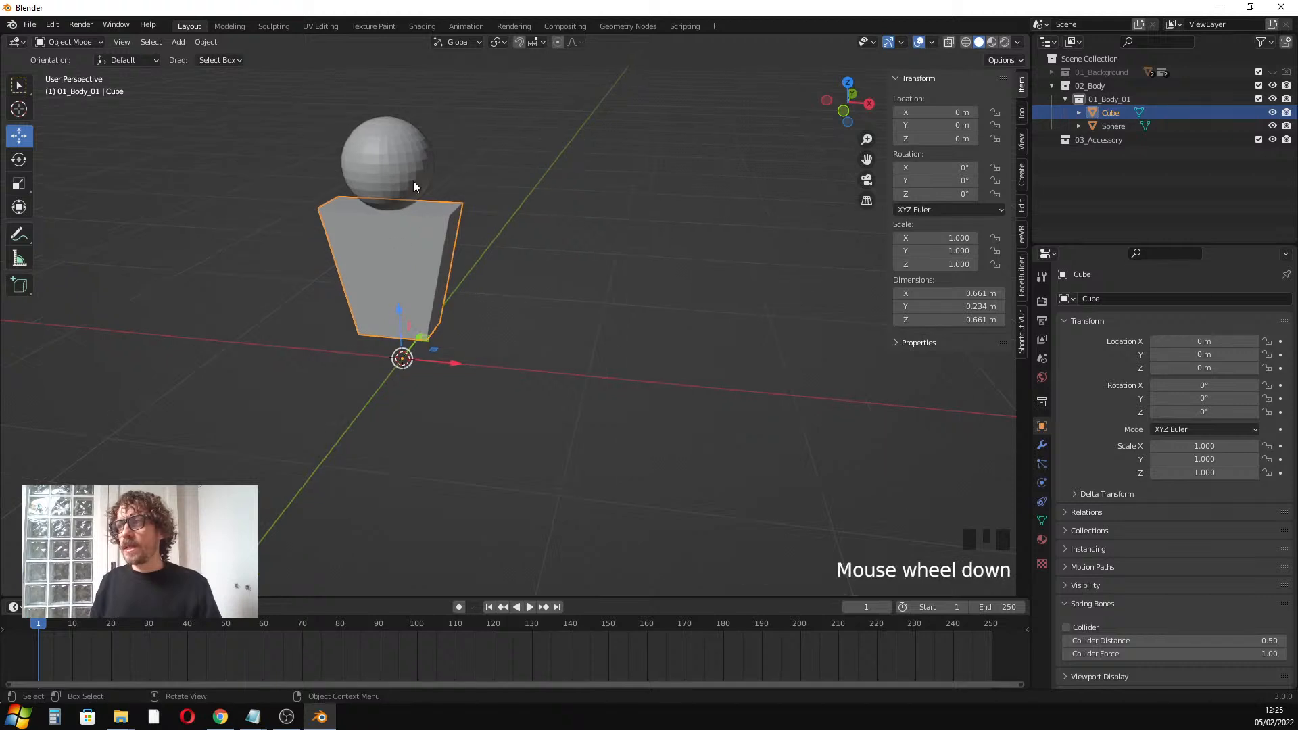
Try moving the sphere and the torso block independently, cancelling each move
click(395, 153)
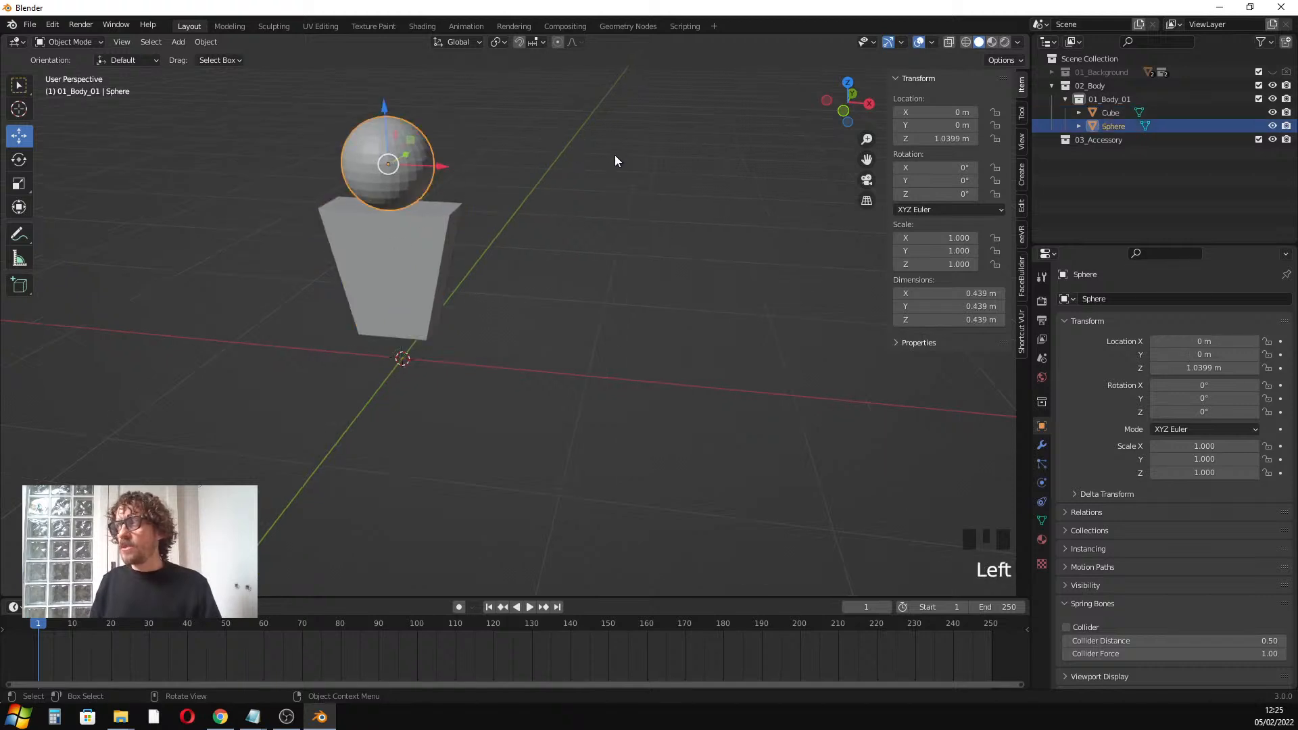
key(g)
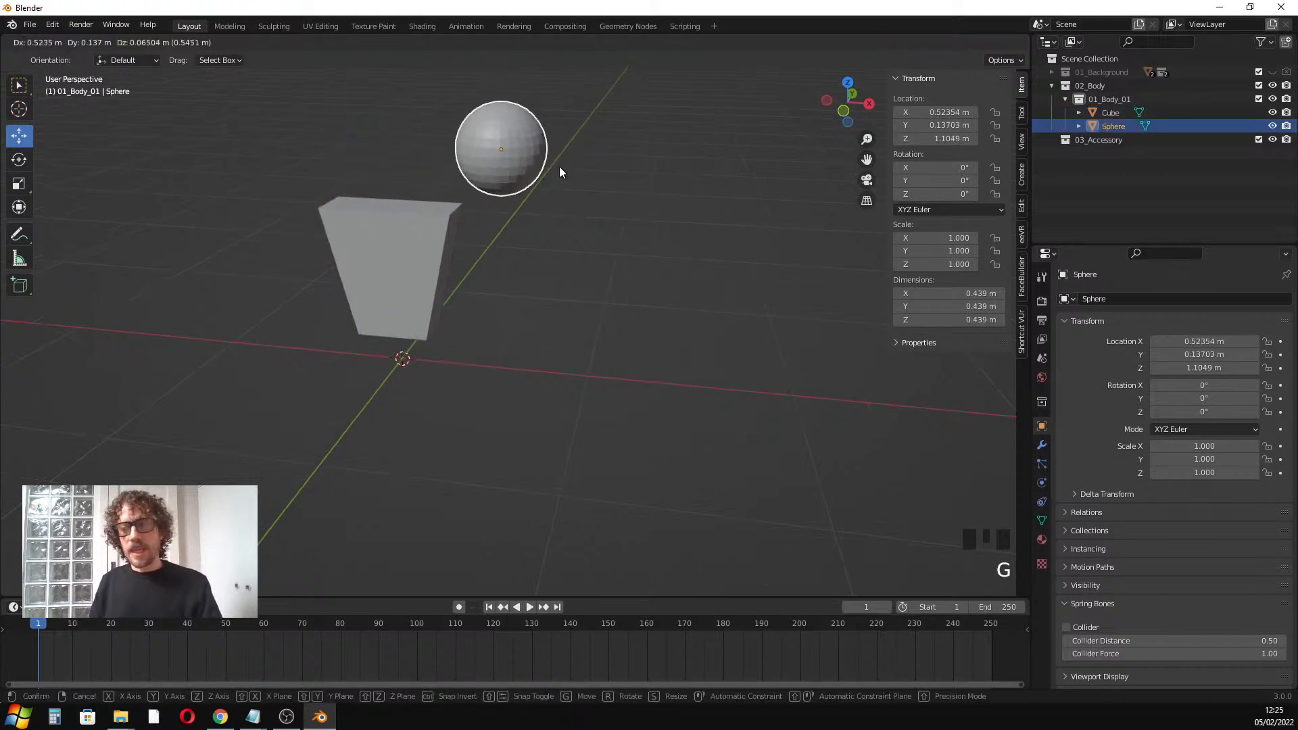
right_click(559, 174)
click(421, 284)
key(g)
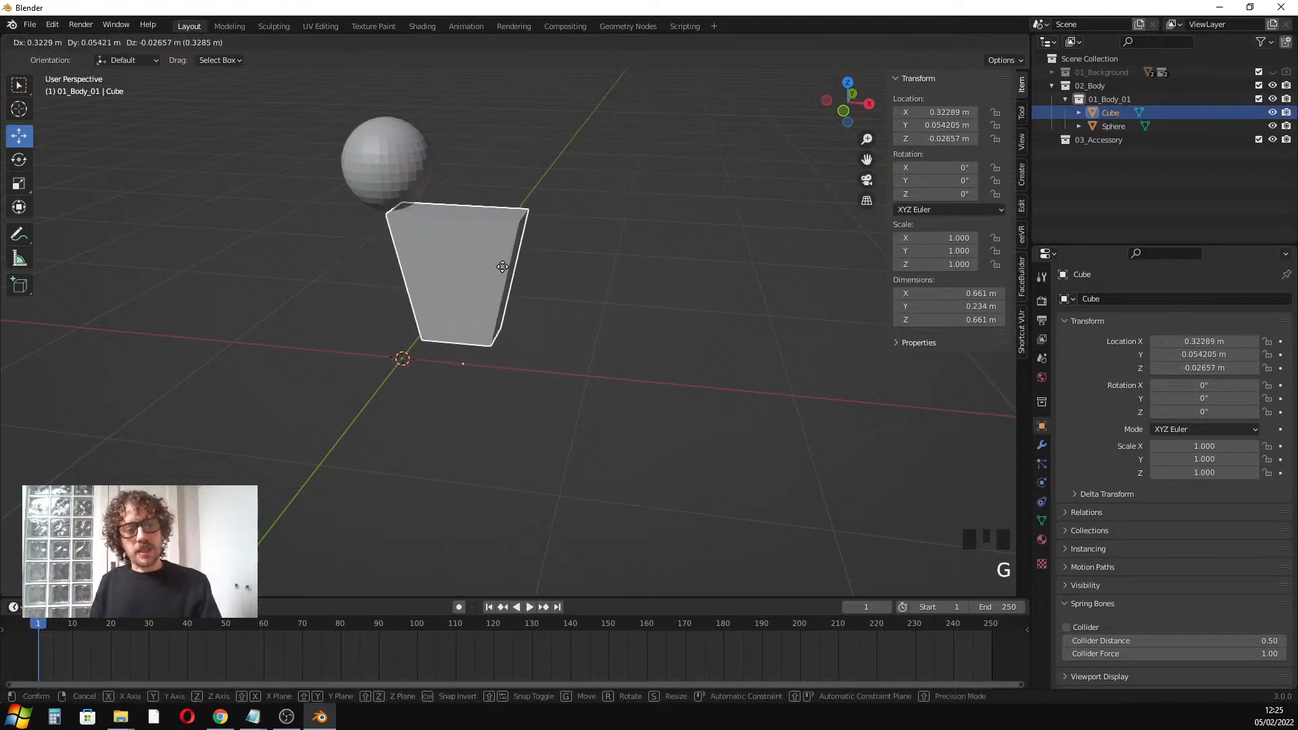
right_click(444, 178)
Select the sphere, add the torso block as the active object, and try parenting the sphere to the block
click(397, 194)
click(396, 173)
click(395, 204)
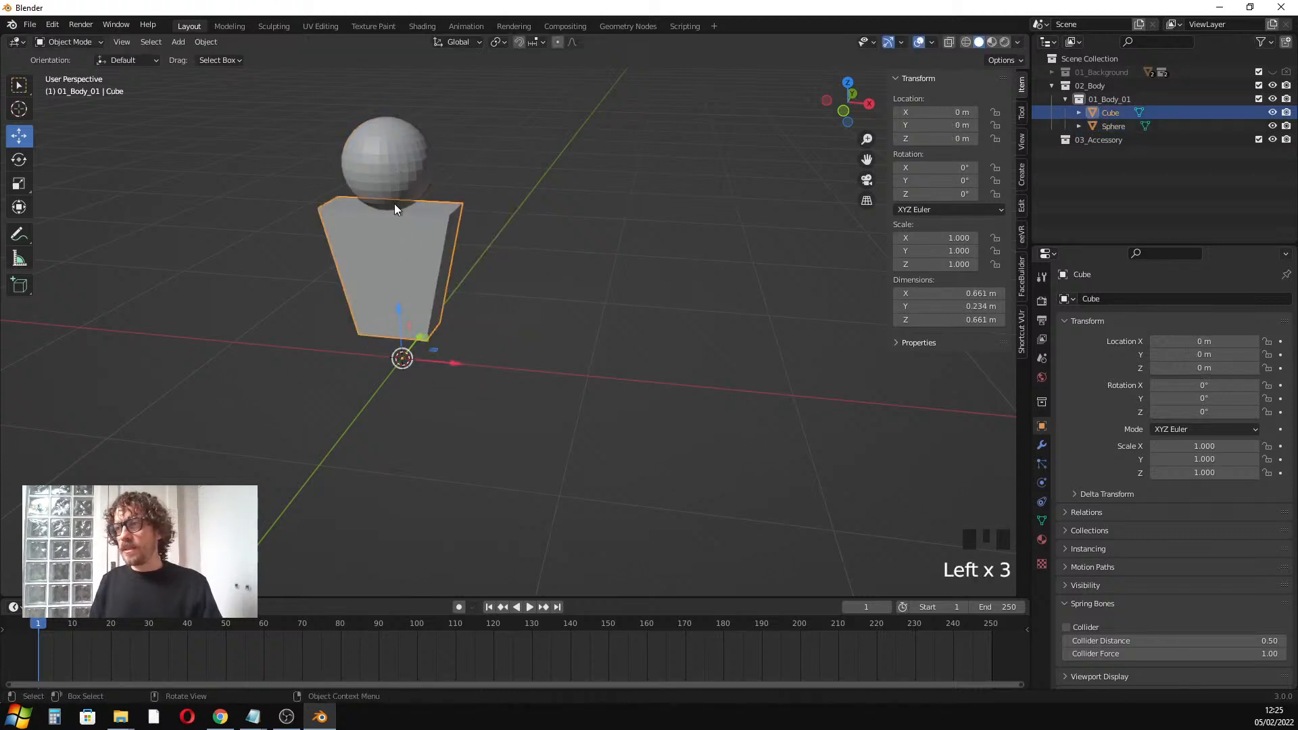
click(391, 145)
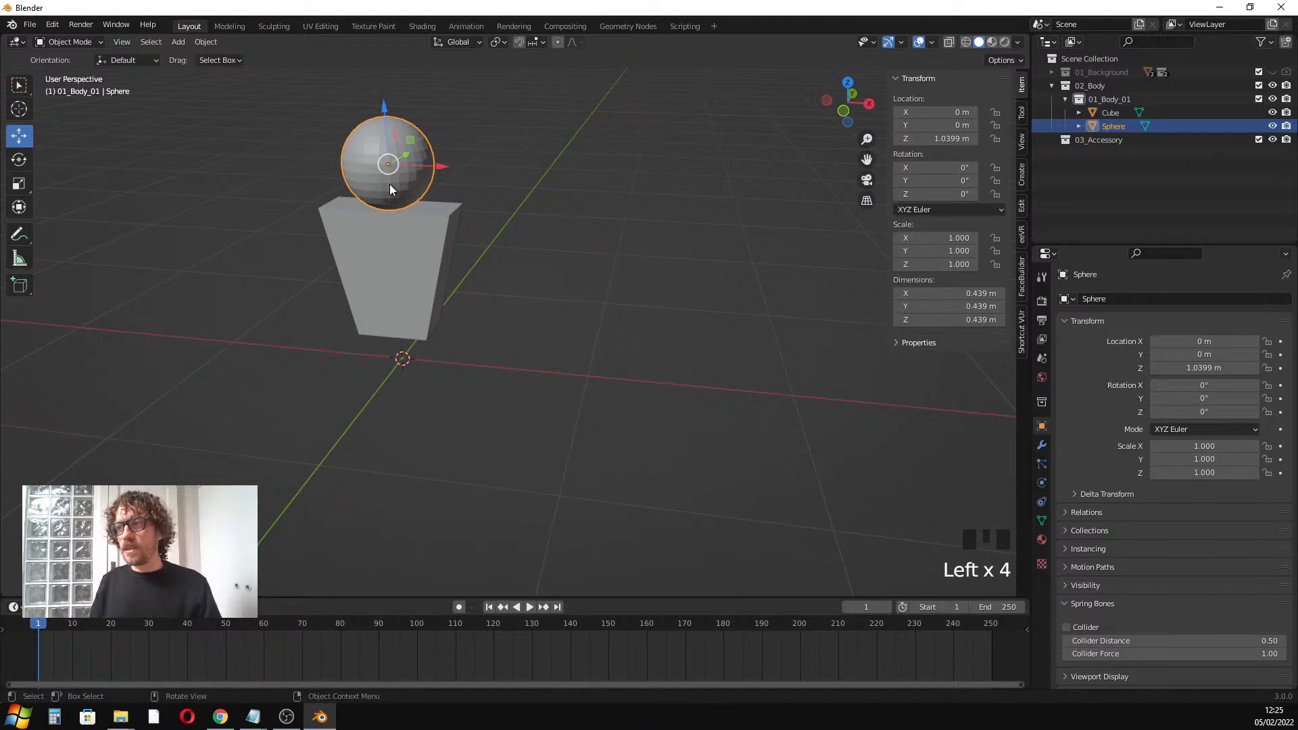
shift+click(383, 275)
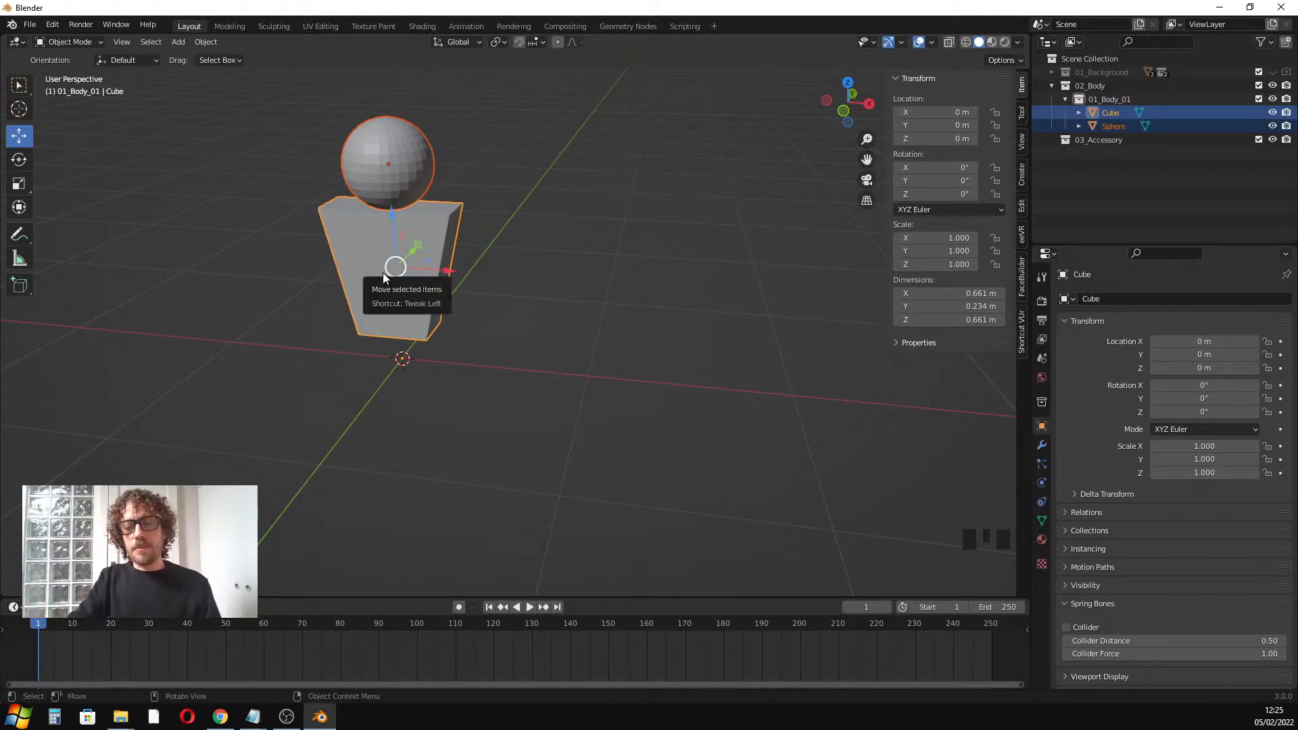
key(ctrl+p)
click(384, 274)
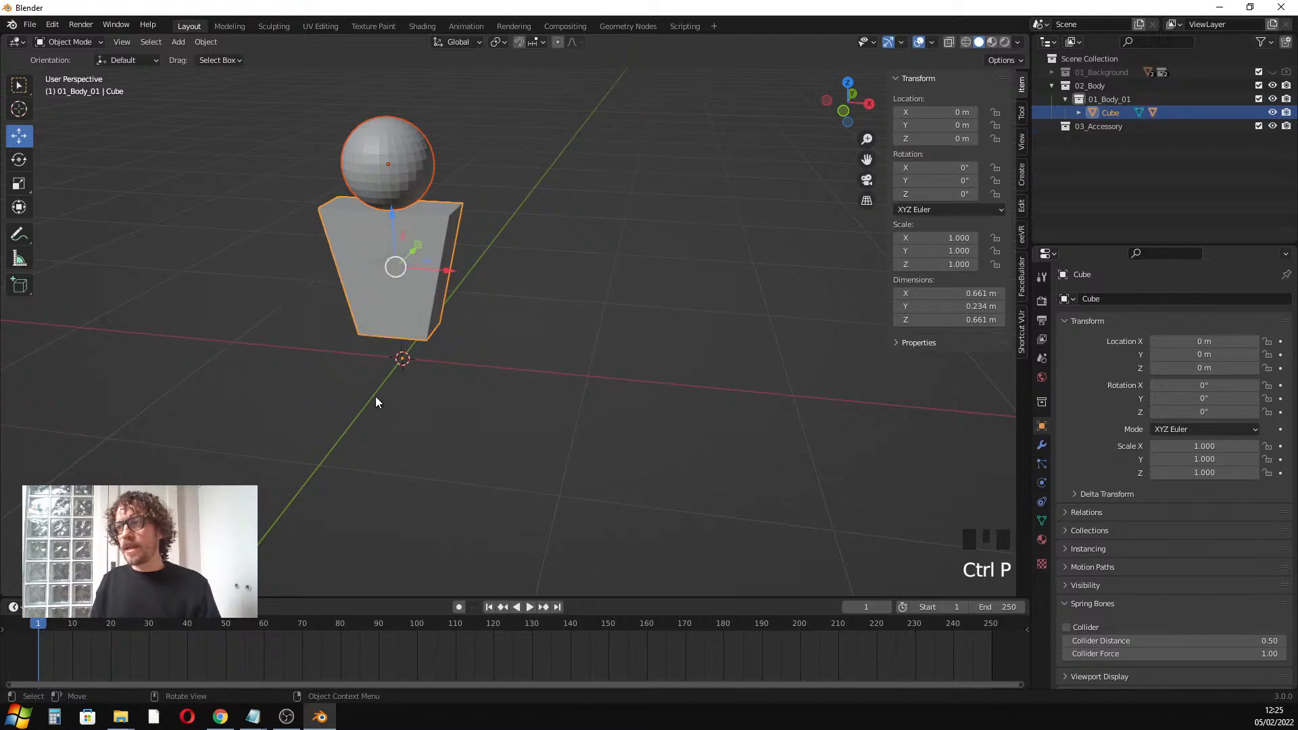
Test the parenting by moving only the torso block, and cancel the move
click(411, 354)
click(409, 307)
key(g)
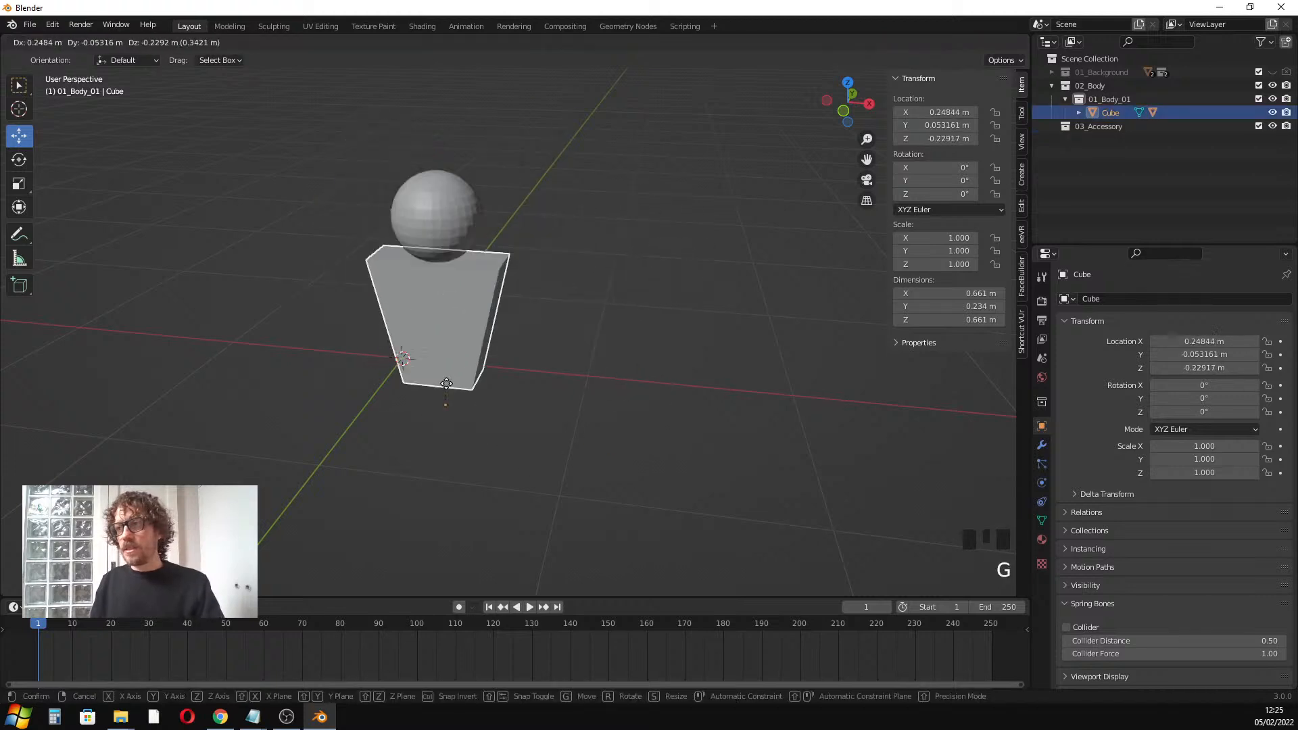
key(Escape)
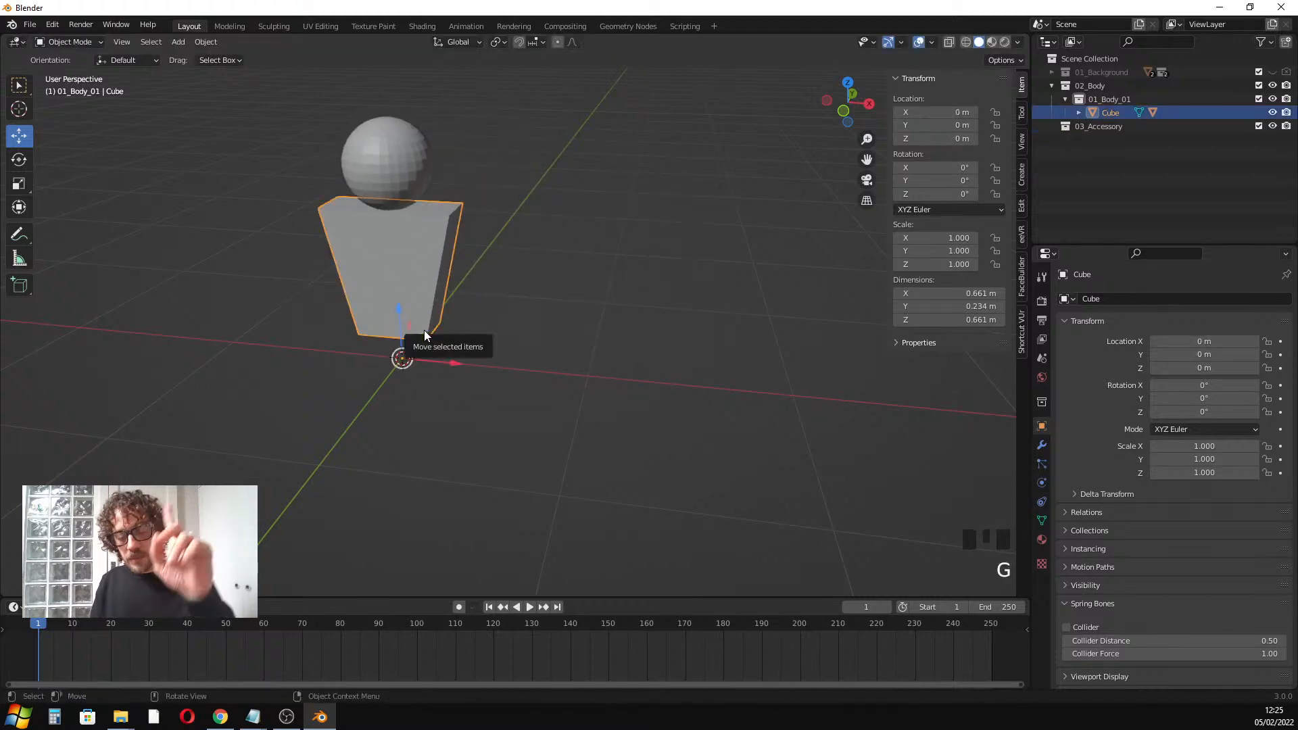
Undo the parenting of the sphere to the torso block
key(ctrl+z)
key(ctrl+z)
key(ctrl+z)
key(ctrl+z)
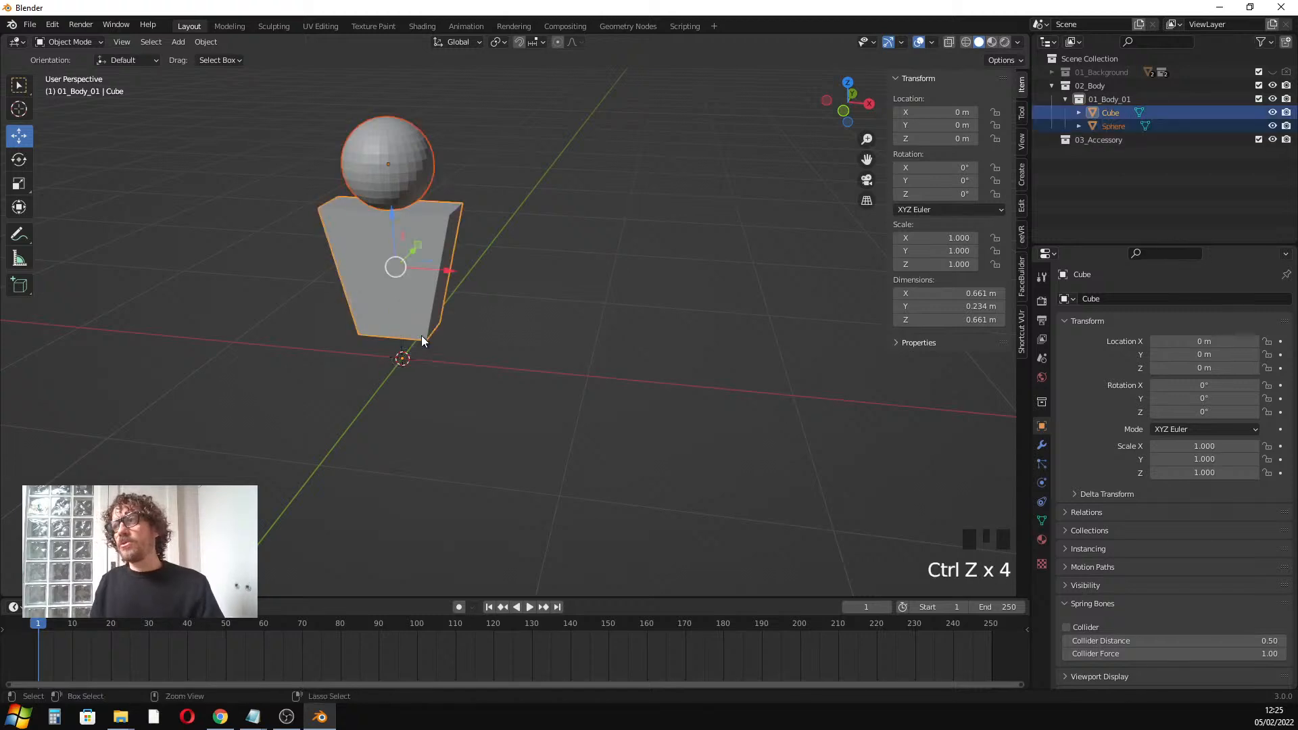
Select the torso block, add the sphere as the active object, and join both into one object
key(ctrl+z)
middle_drag(485, 361, 416, 290)
click(437, 290)
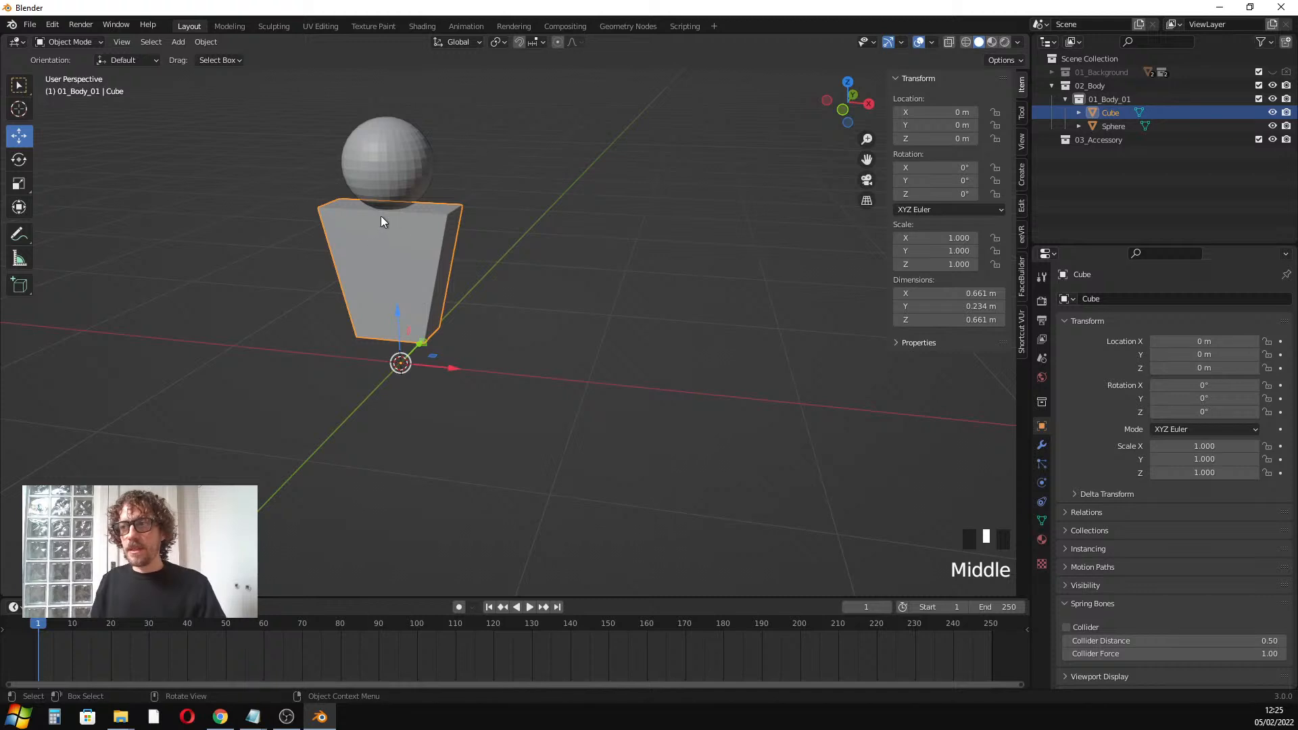
shift+click(392, 148)
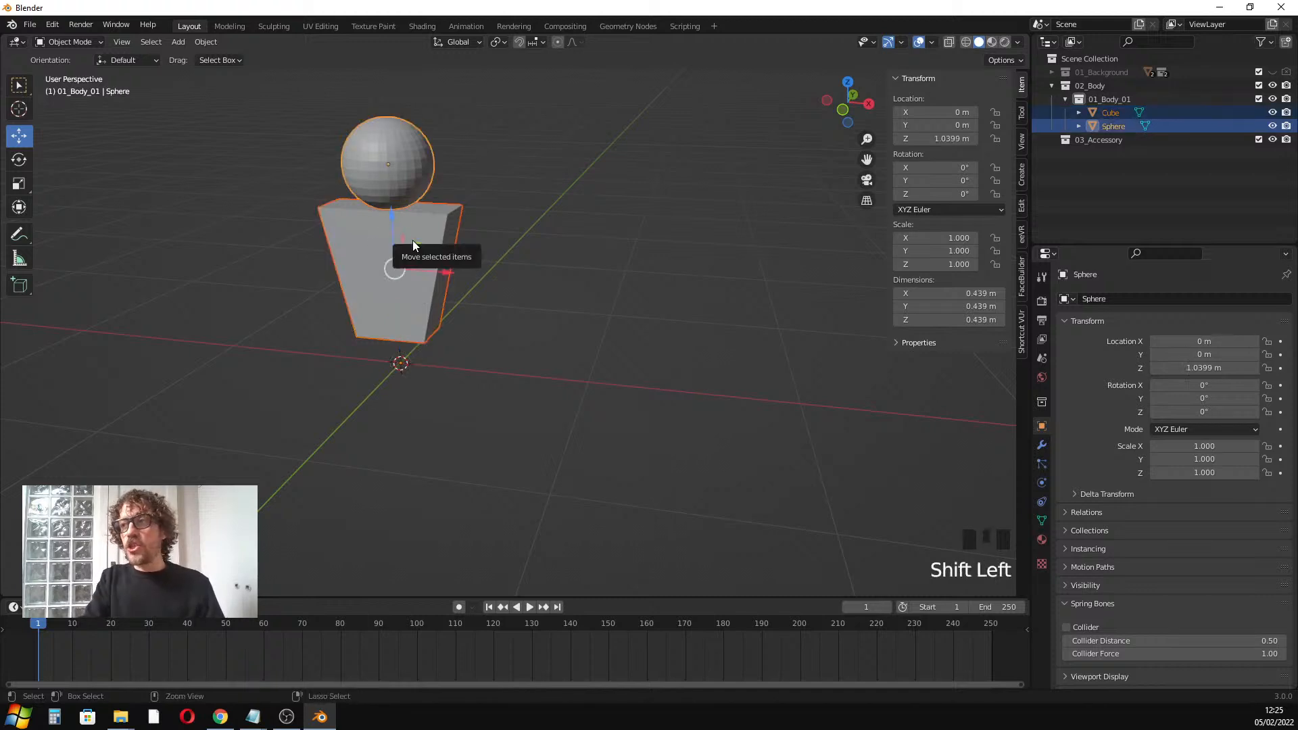
key(ctrl+j)
Try moving the joined character along the Y axis and undo the move
middle_drag(415, 245, 389, 164)
middle_drag(399, 248, 369, 253)
click(392, 265)
click(404, 278)
mouse_move(448, 169)
middle_down()
mouse_move(417, 153)
mouse_move(427, 160)
middle_up()
drag(427, 160, 365, 196)
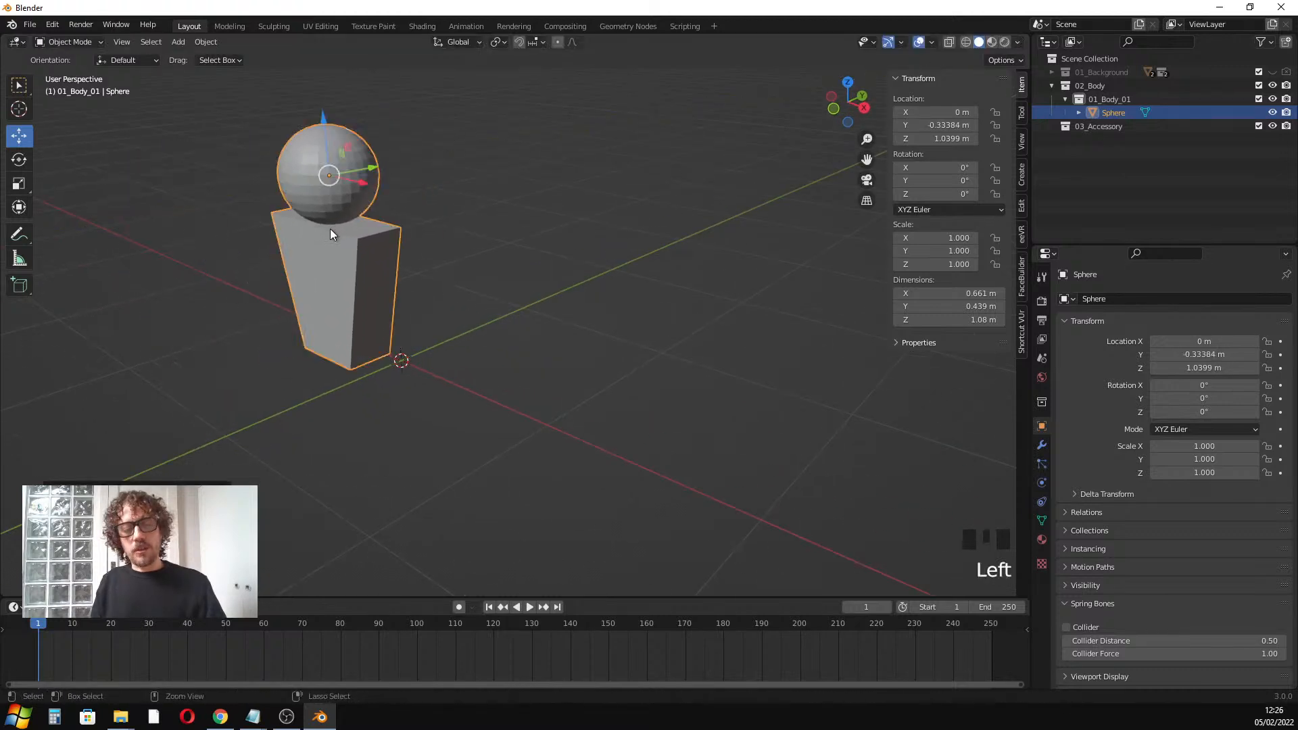
key(ctrl+z)
In Edit Mode from the front view, try pulling a single vertex on the sphere's side outward
middle_drag(242, 314, 307, 277)
key(Tab)
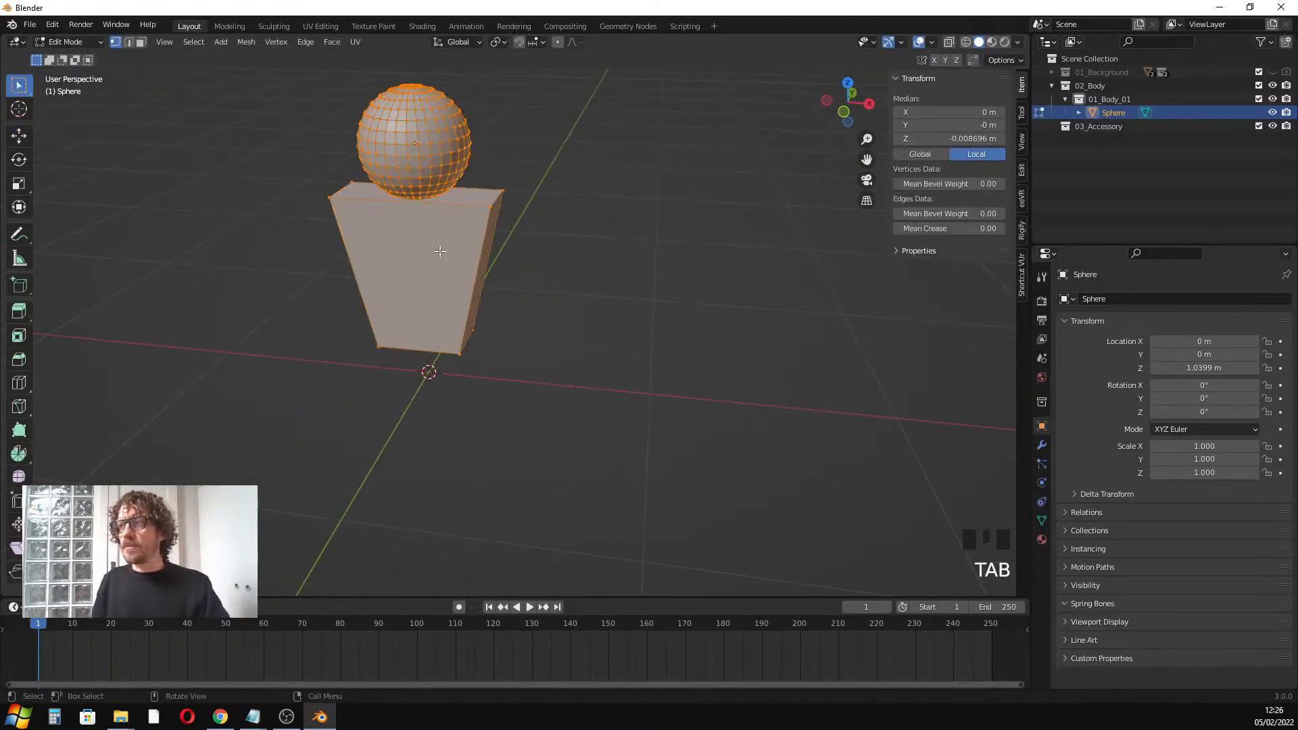
scroll(443, 251, up, 2)
key(KP_1)
scroll(443, 251, down, 2)
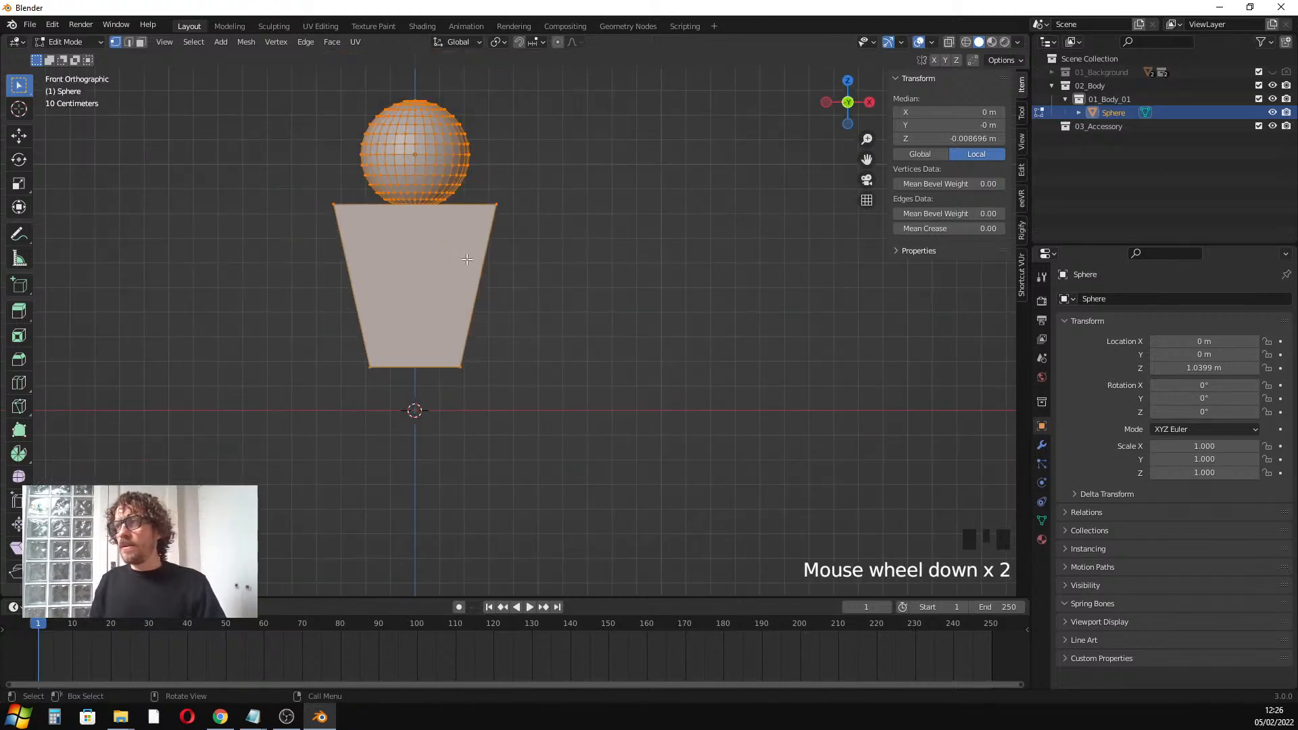
shift+middle_drag(443, 250, 398, 313)
click(422, 227)
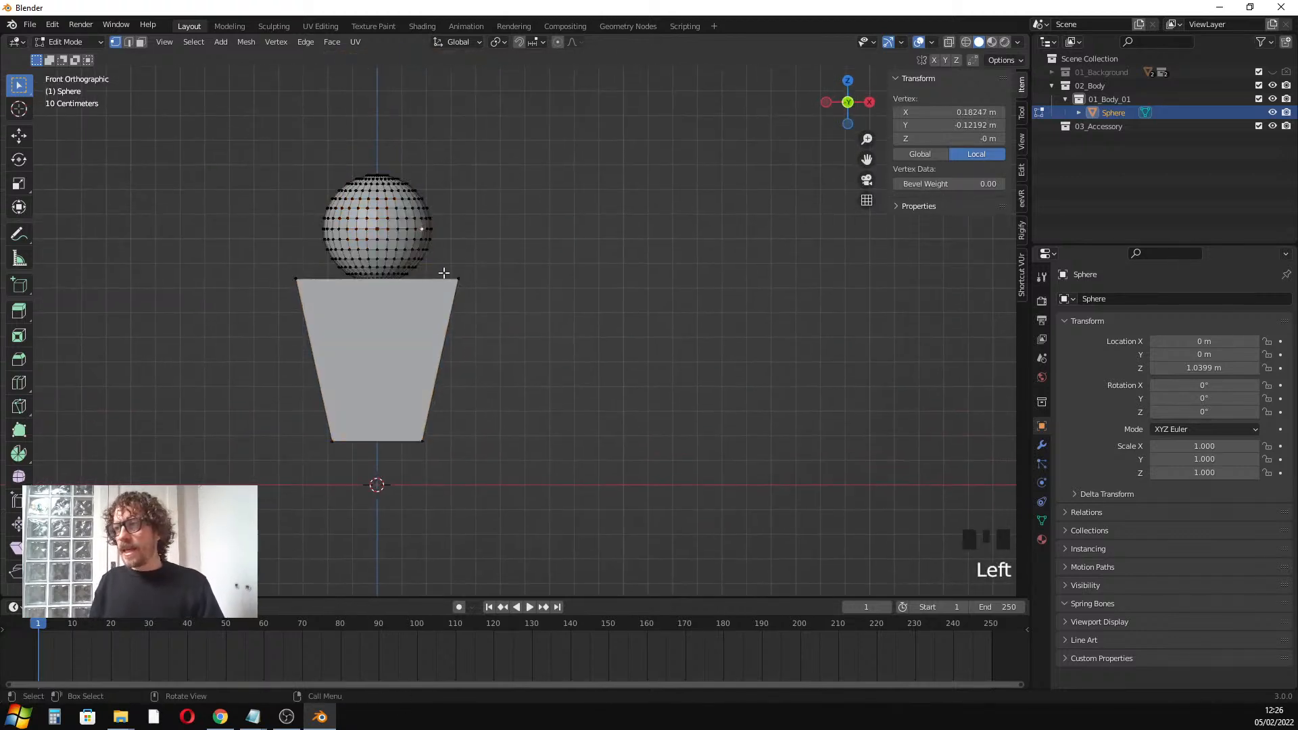
key(g)
click(455, 234)
Try moving the torso block's upper corner vertex, undo the vertex edits, and leave Edit Mode
click(458, 278)
key(g)
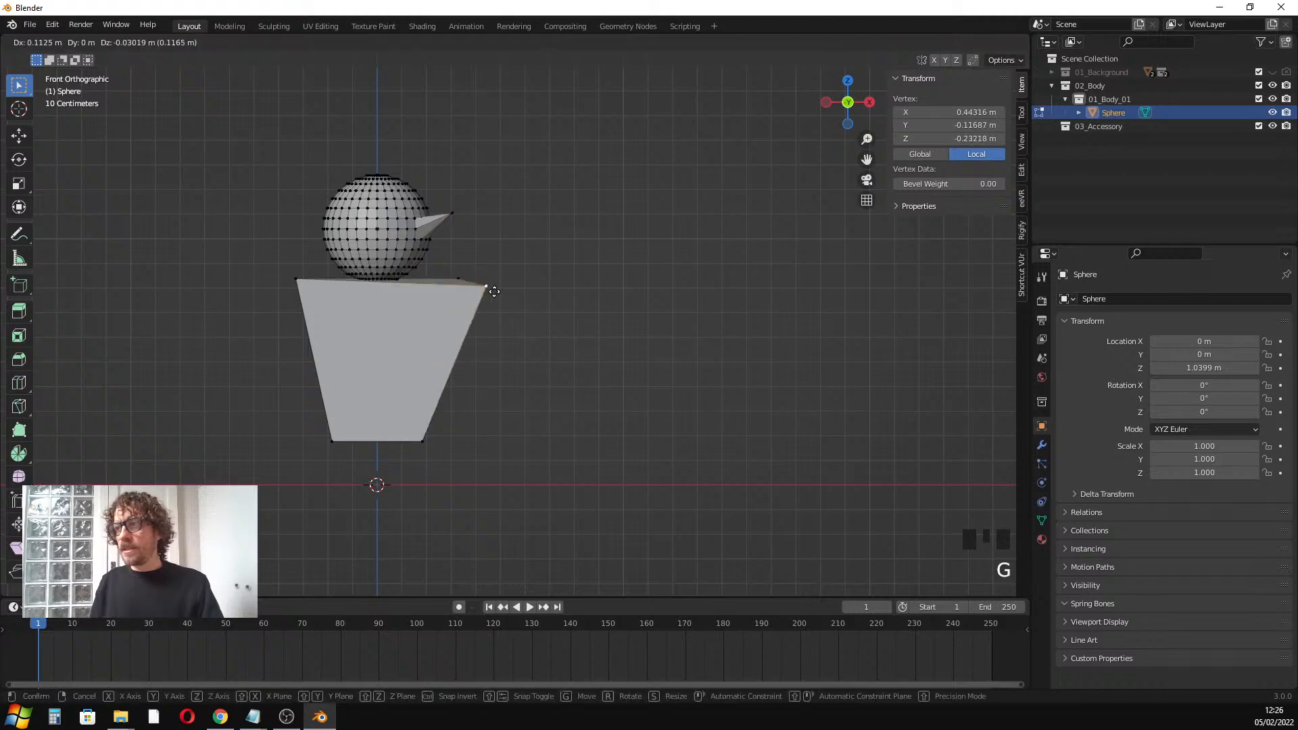
right_click(473, 293)
key(ctrl+z)
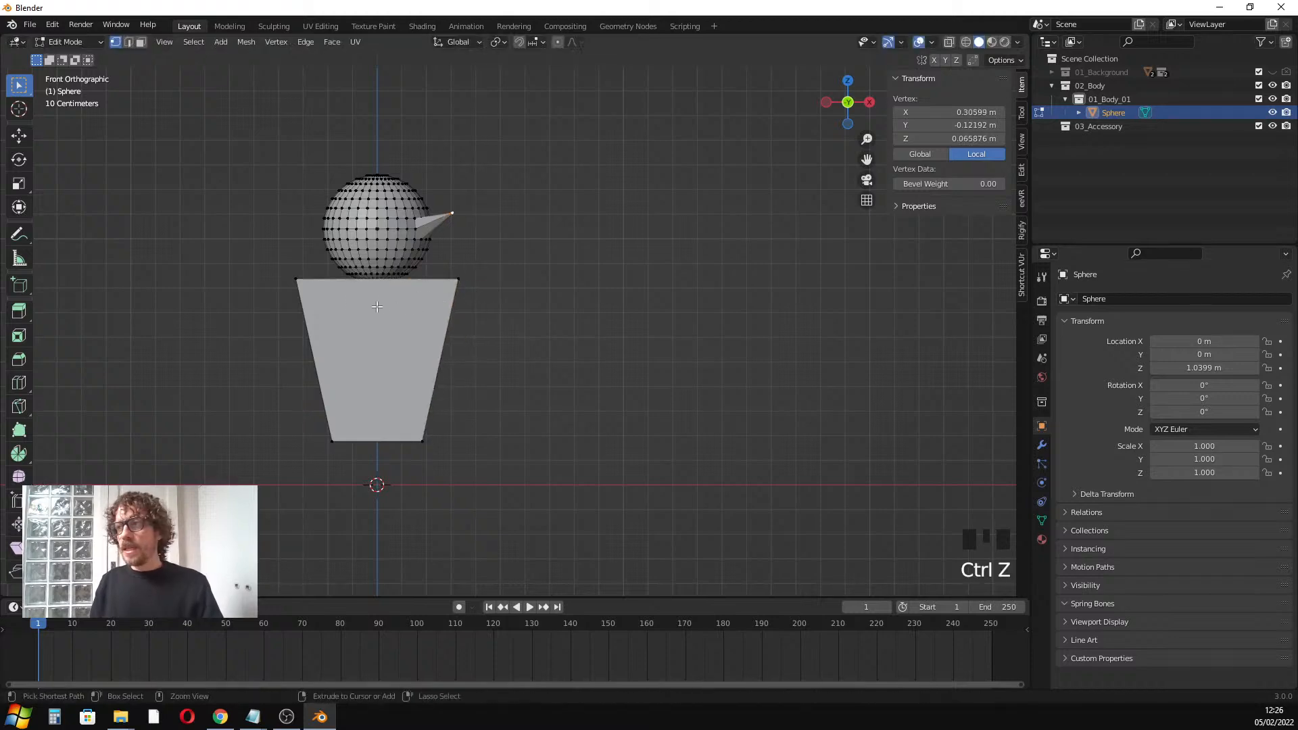
key(ctrl+z)
scroll(384, 247, down, 1)
scroll(383, 247, up, 2)
shift+middle_drag(384, 247, 309, 301)
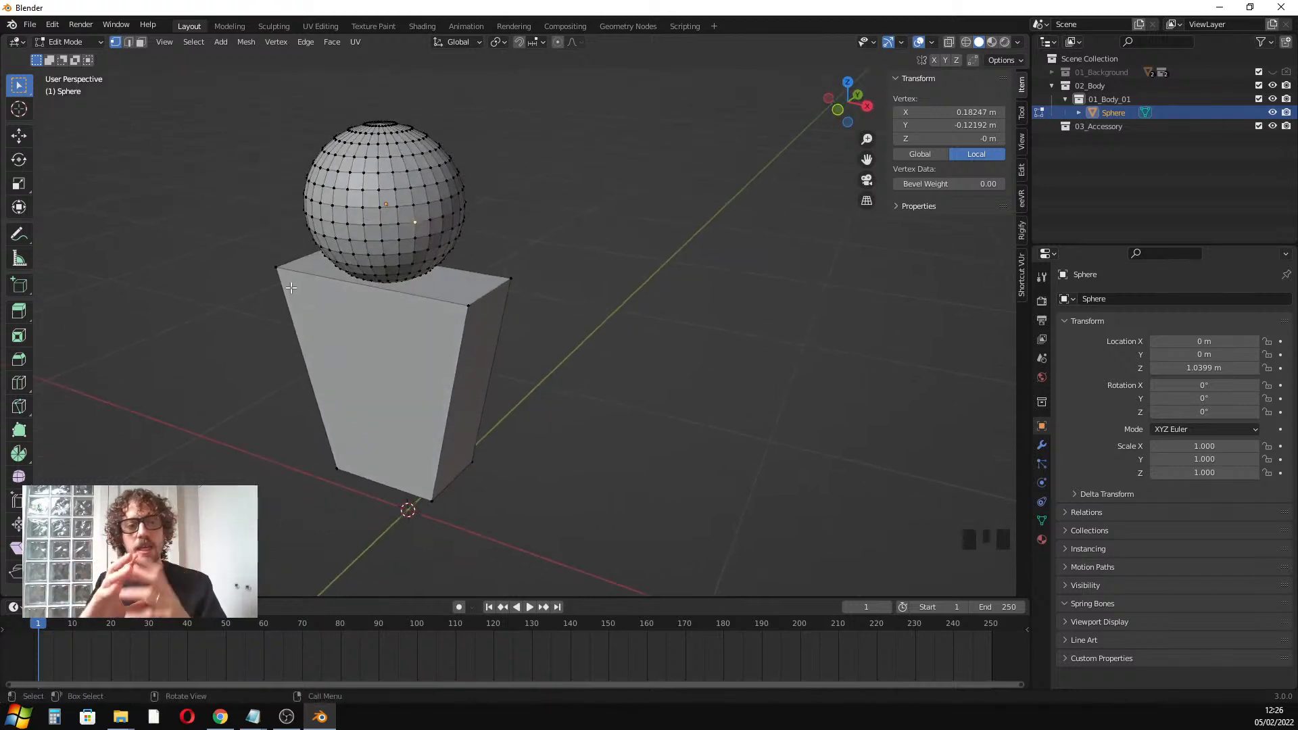
scroll(314, 309, down, 1)
scroll(315, 310, up, 1)
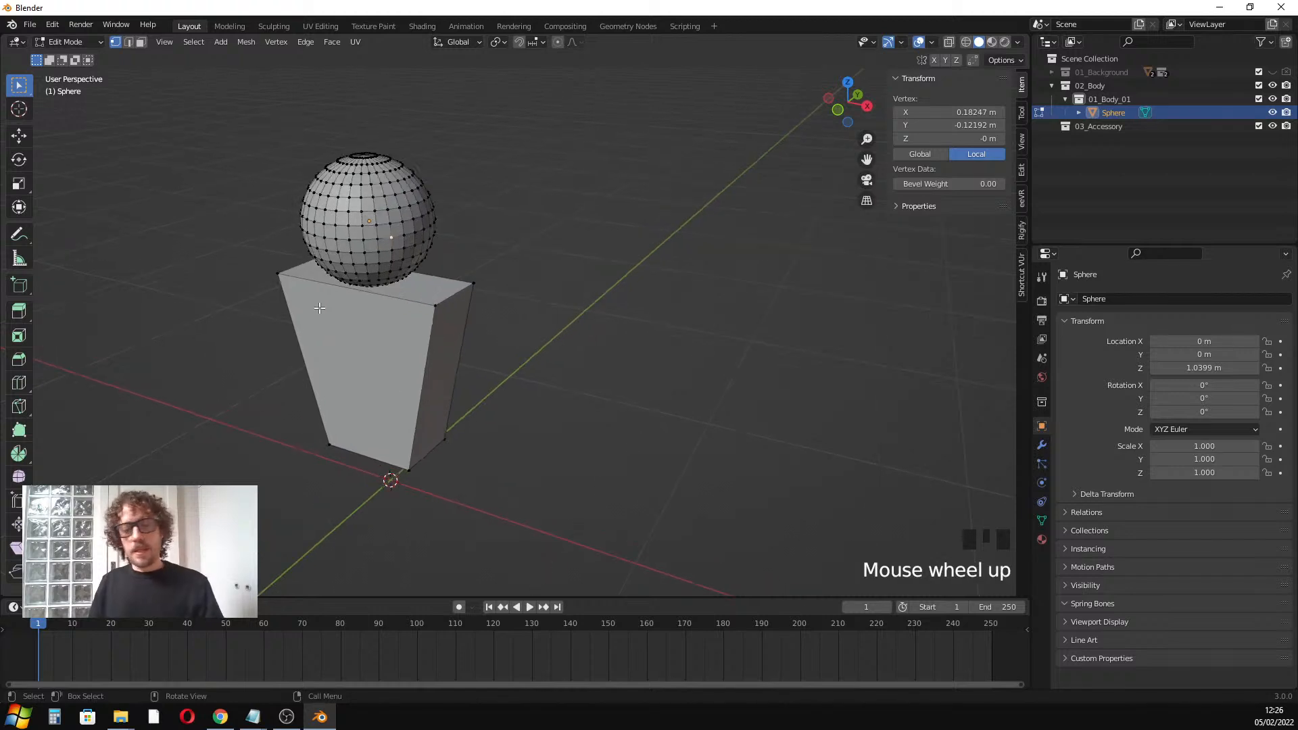
key(Tab)
Duplicate the joined character in place
scroll(319, 307, down, 3)
middle_drag(359, 315, 387, 297)
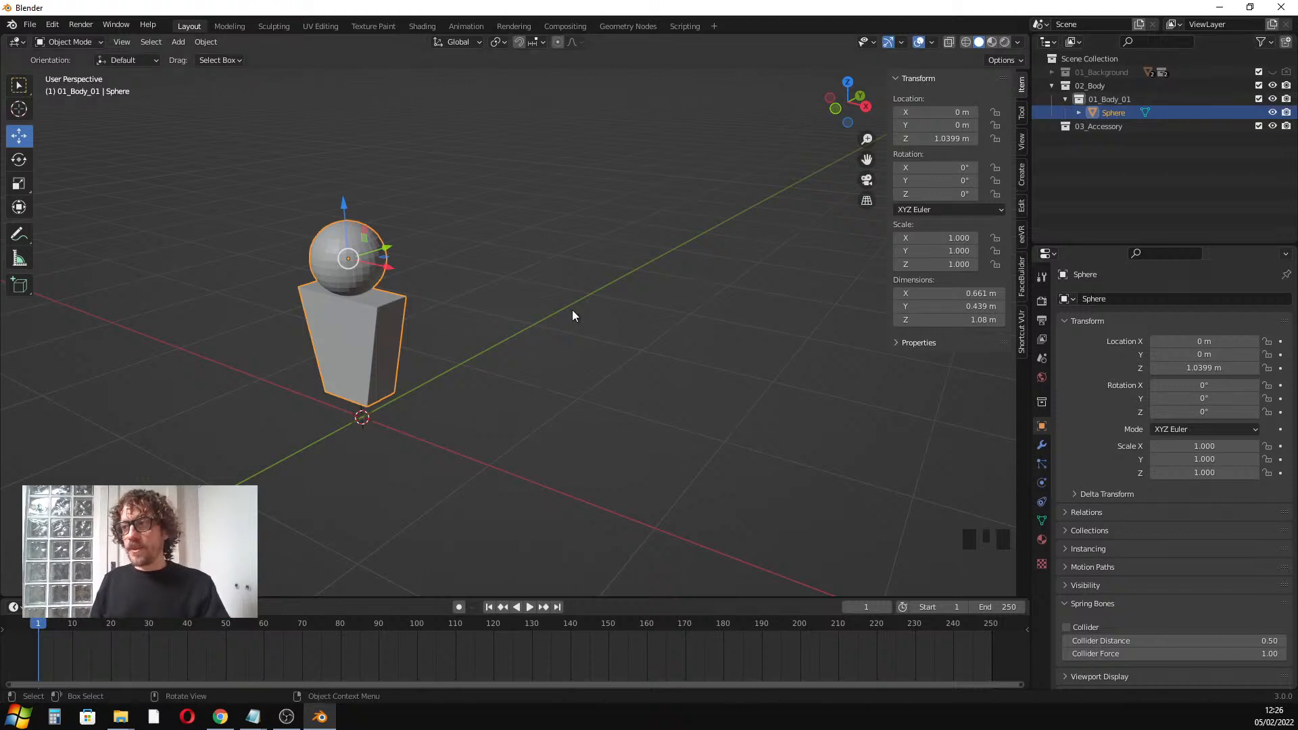
scroll(381, 311, up, 1)
middle_drag(382, 311, 389, 308)
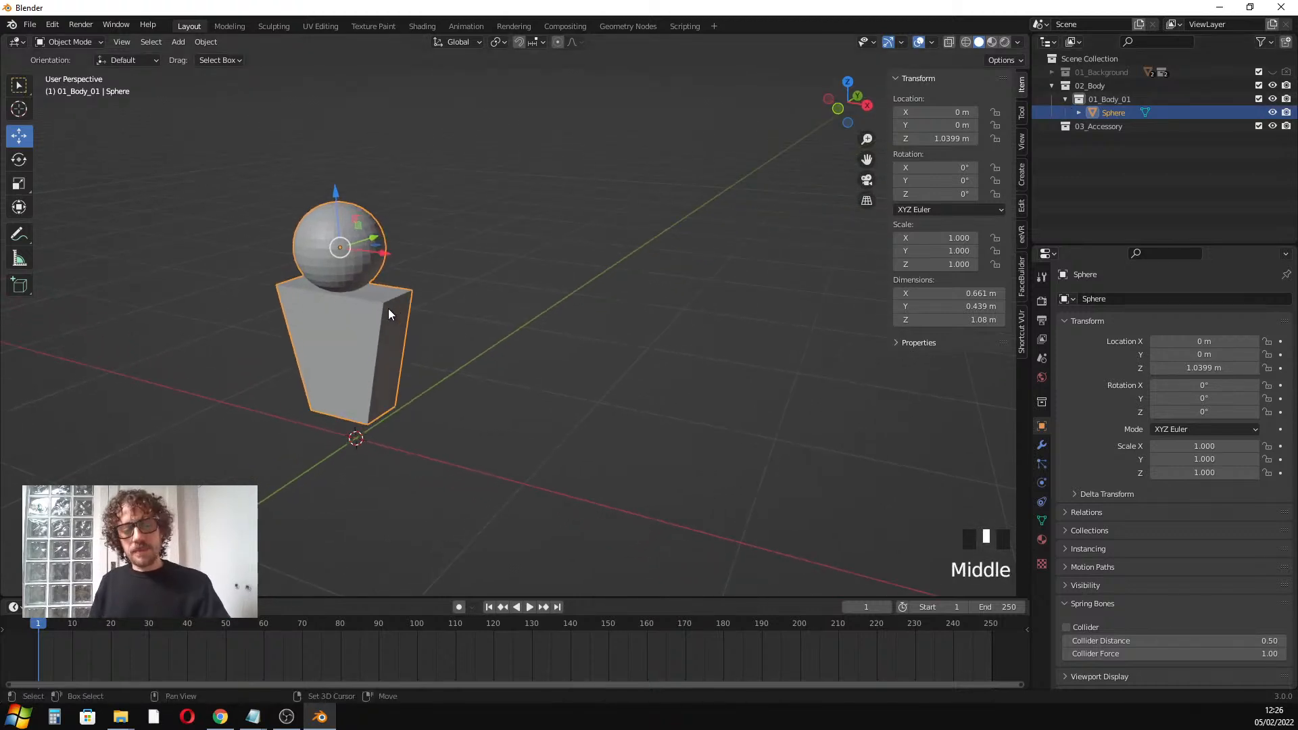
key(shift+d)
click(388, 309)
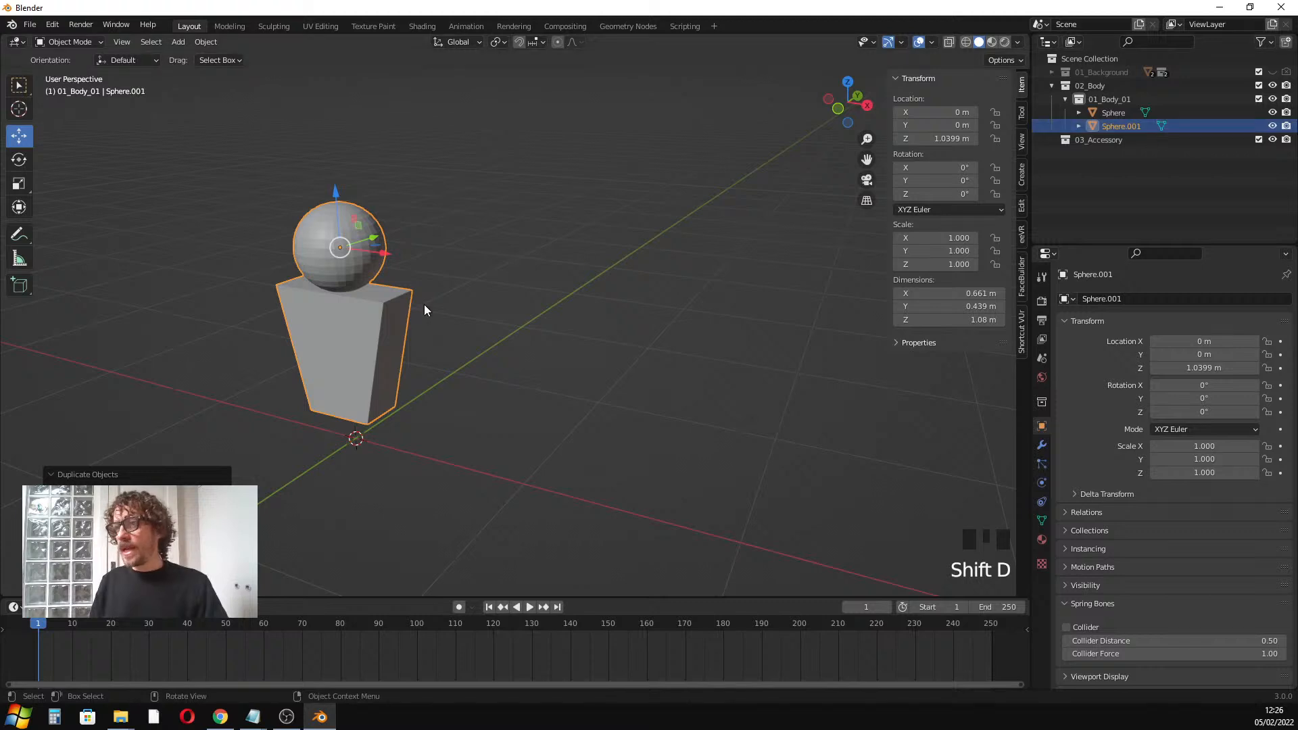
Move the duplicate into a new collection named 02_Body inside the 02_Body collection
key(m)
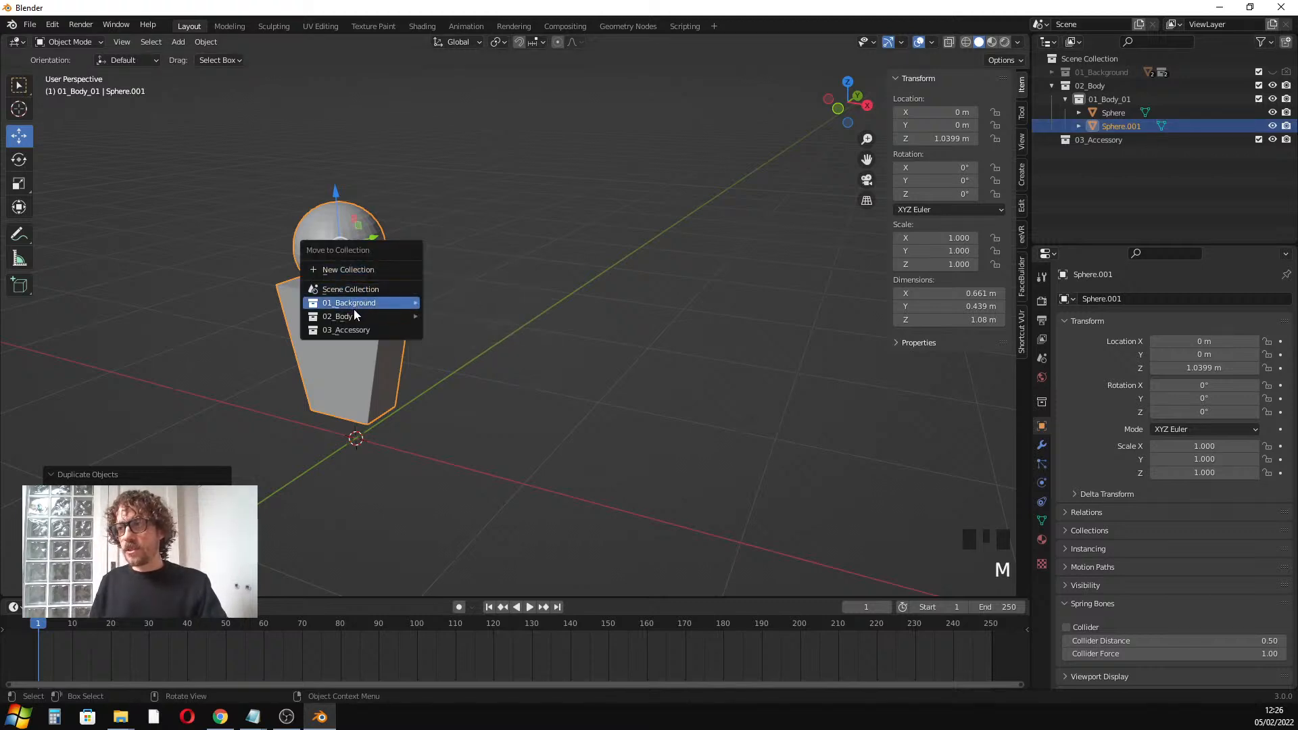
mouse_move(351, 314)
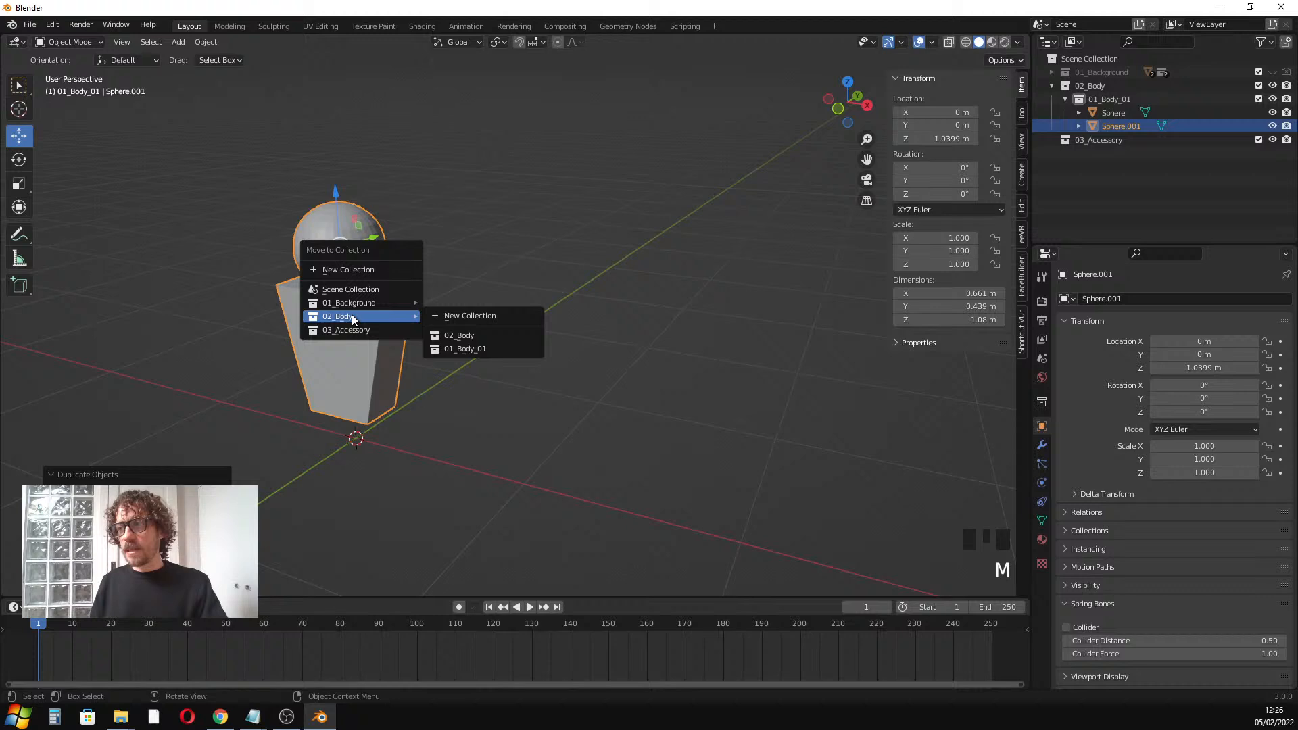
click(477, 315)
key(Right)
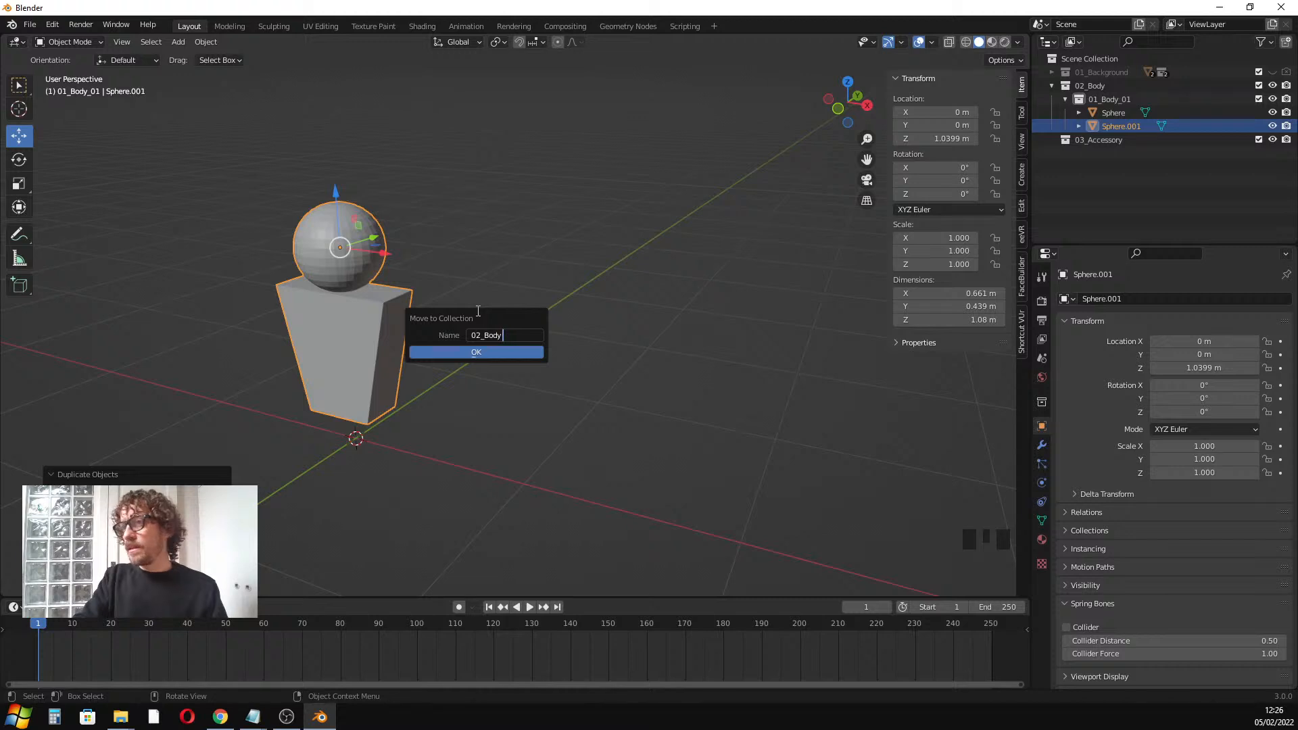
key(BackSpace)
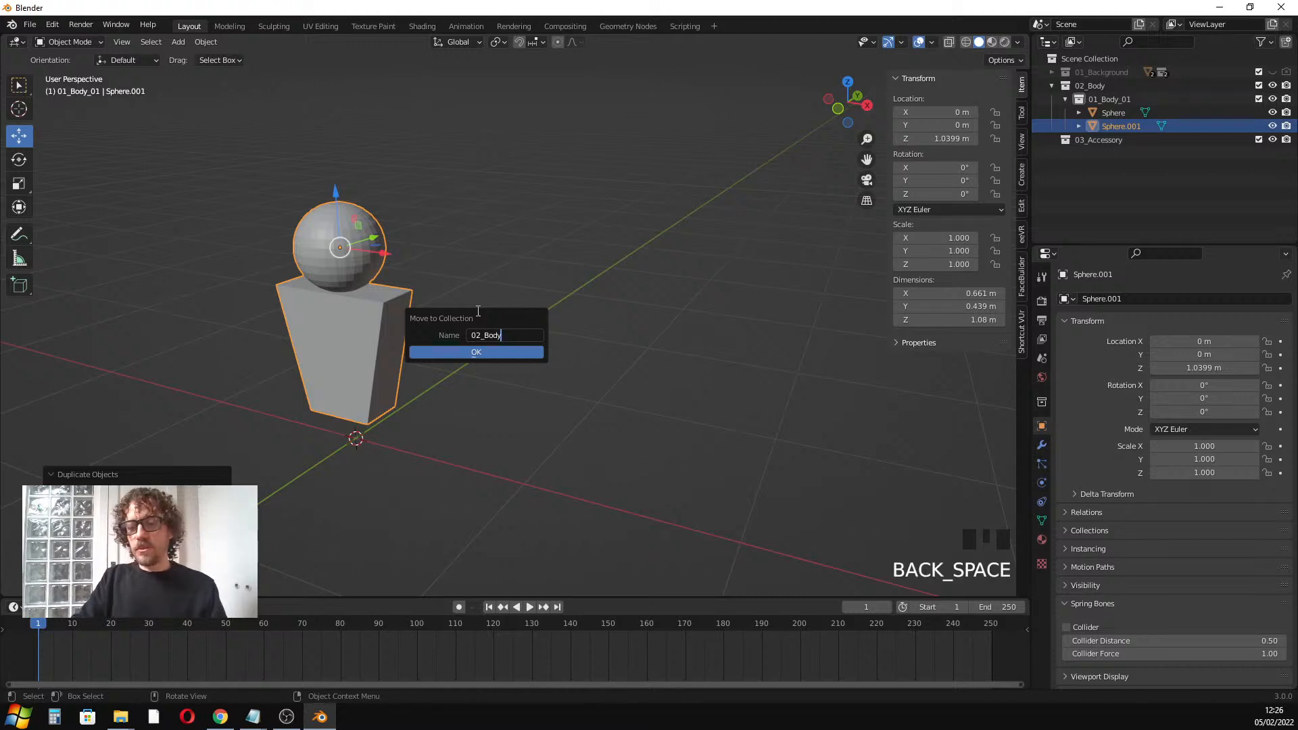
click(502, 349)
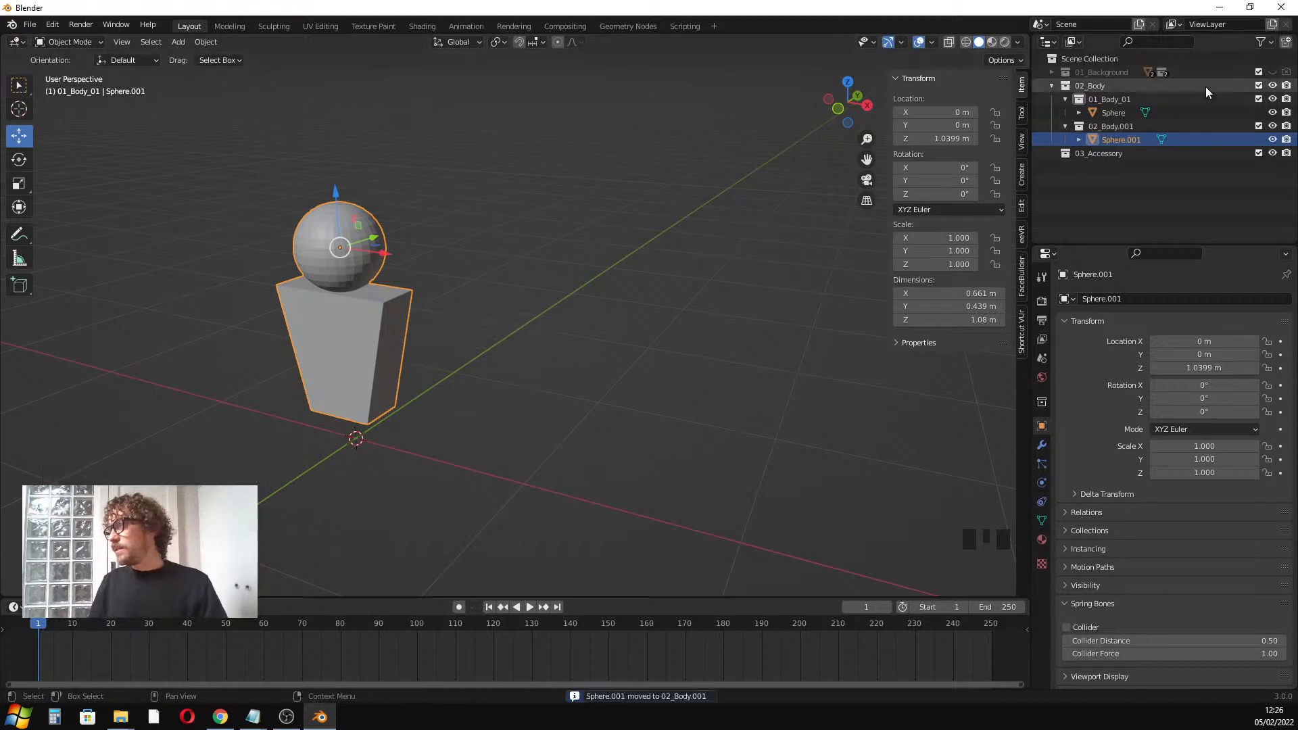
Rename the 01_Body_01 collection as 01_Body
click(1126, 100)
double_click(1125, 100)
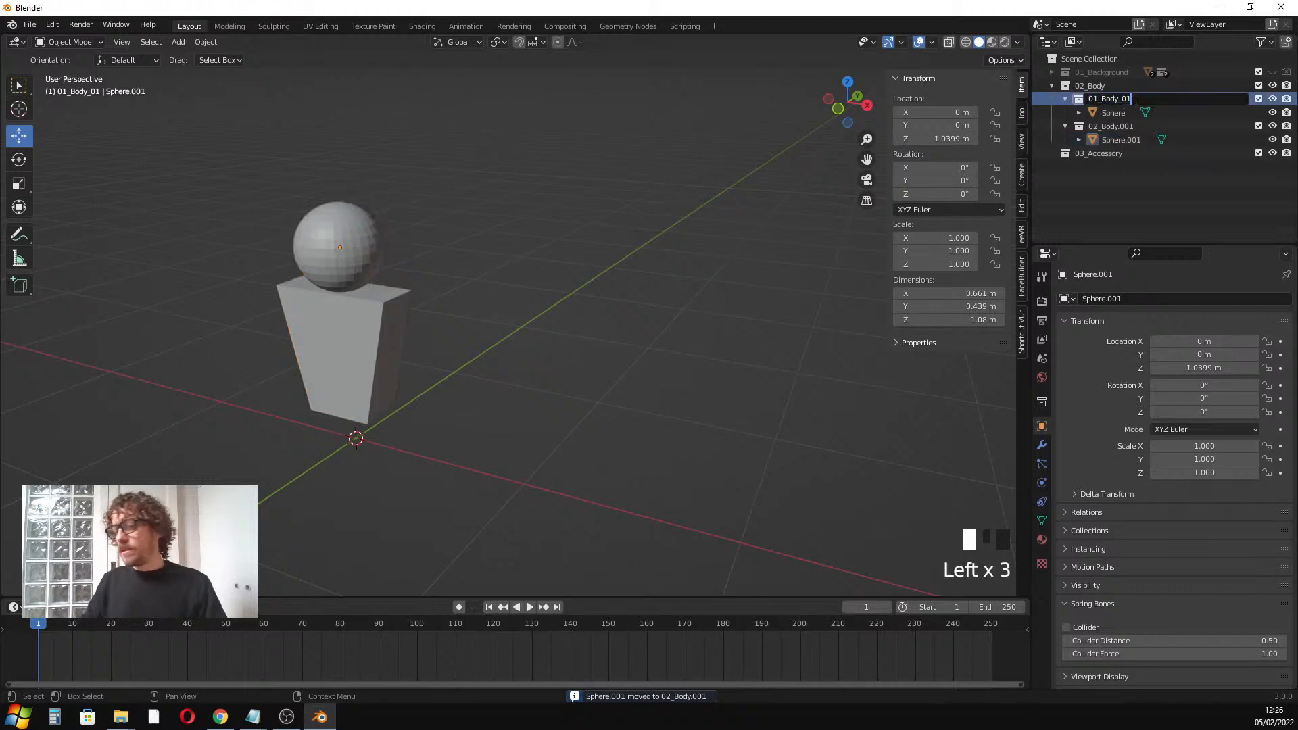
key(BackSpace)
key(BackSpace)
key(Return)
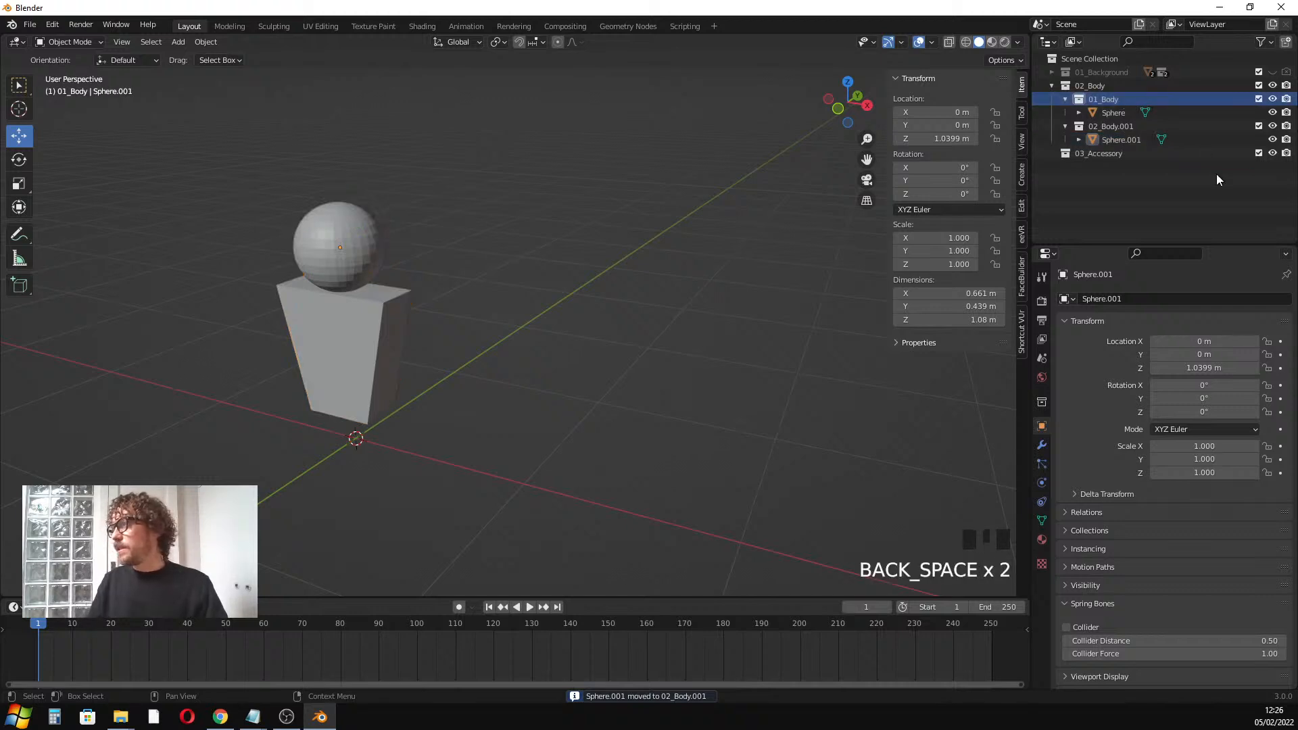
Select the original joined character in the 01_Body collection and rename the object as 01_Body
click(355, 359)
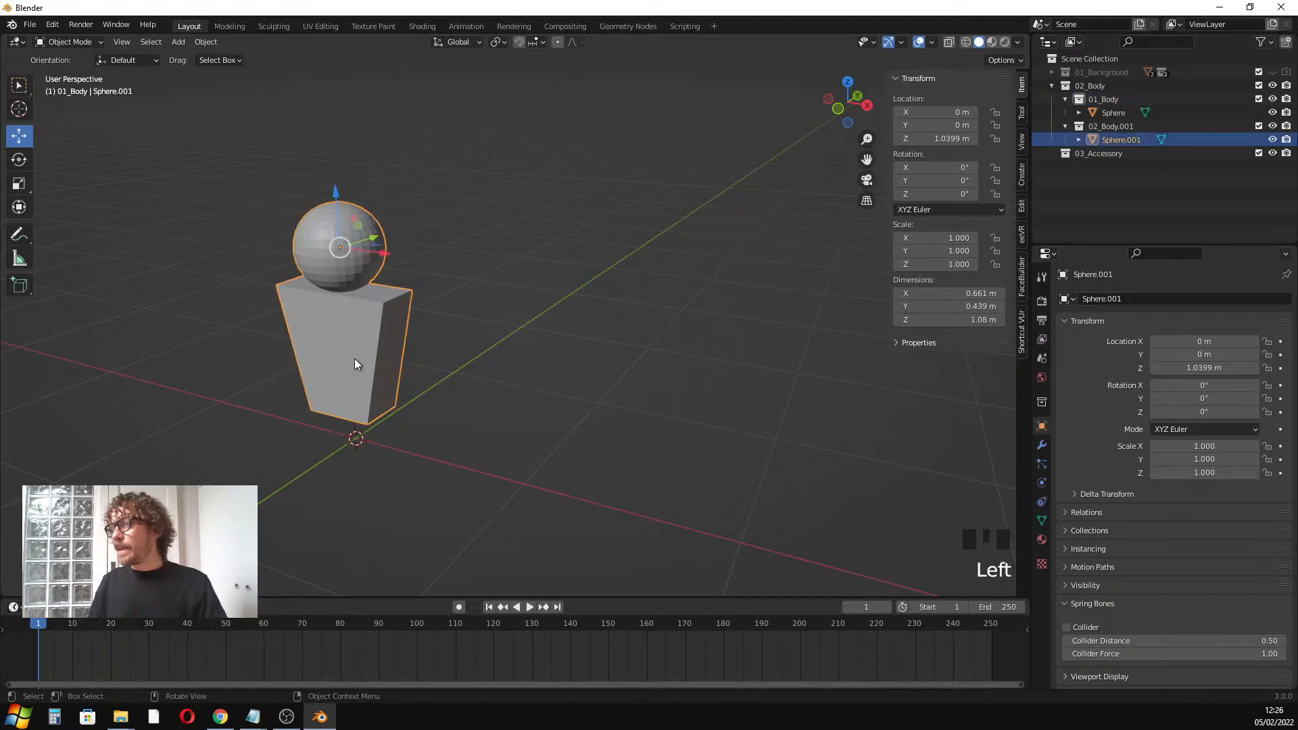
double_click(340, 245)
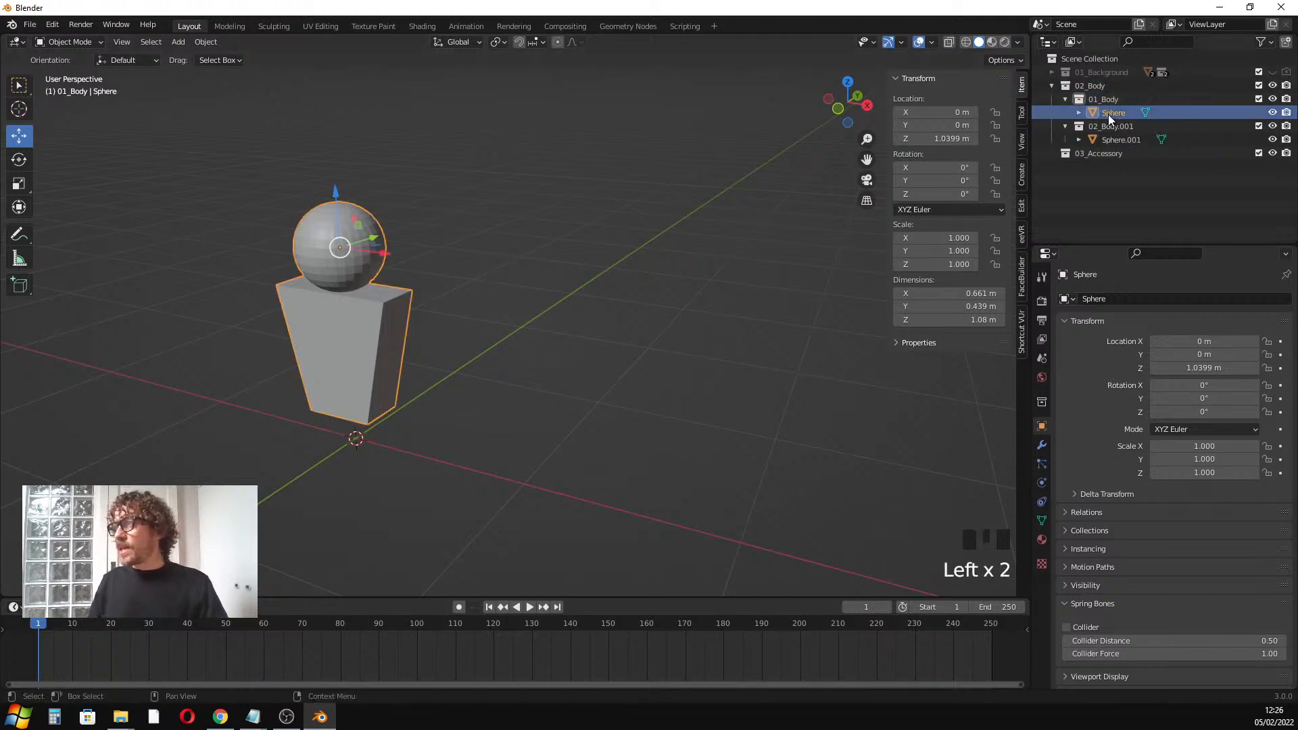
click(318, 233)
click(327, 262)
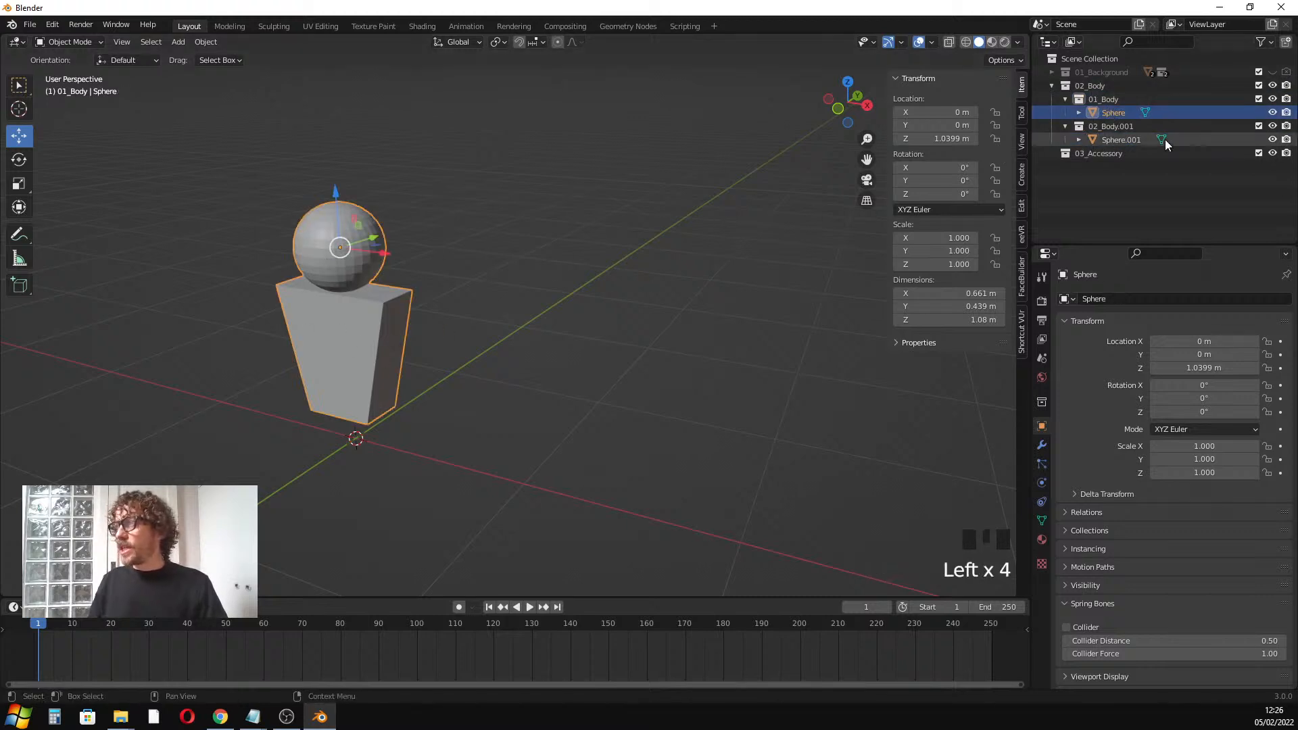
click(1123, 113)
double_click(1123, 112)
text(01)
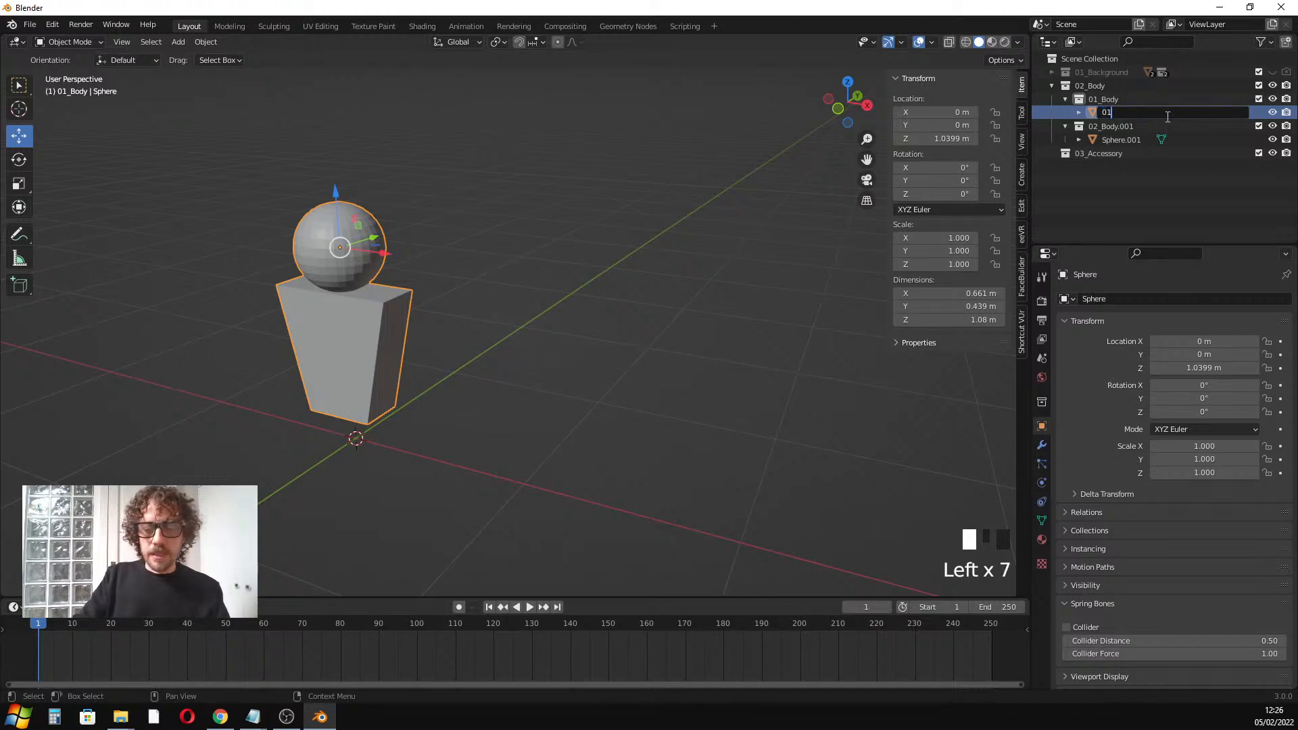
text(_Body)
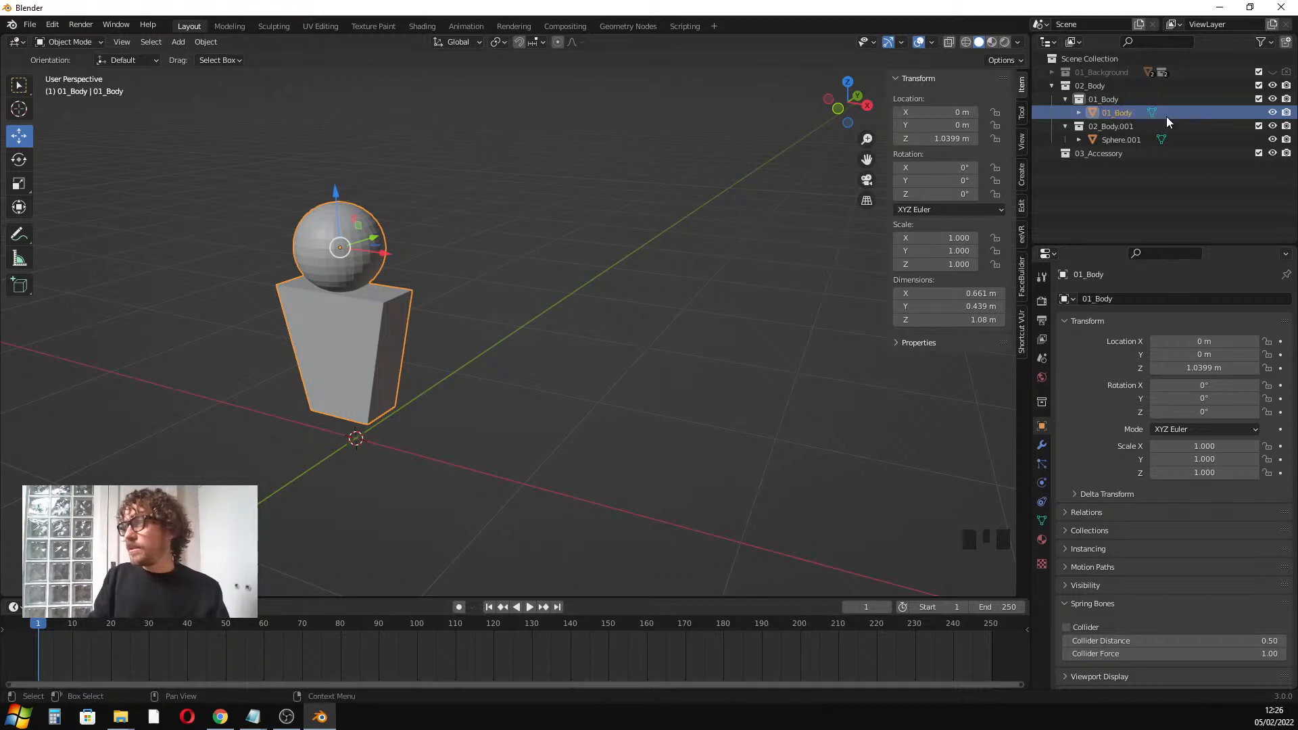
key(Return)
Rename the duplicated character object as 02_Body
click(1113, 138)
double_click(1116, 138)
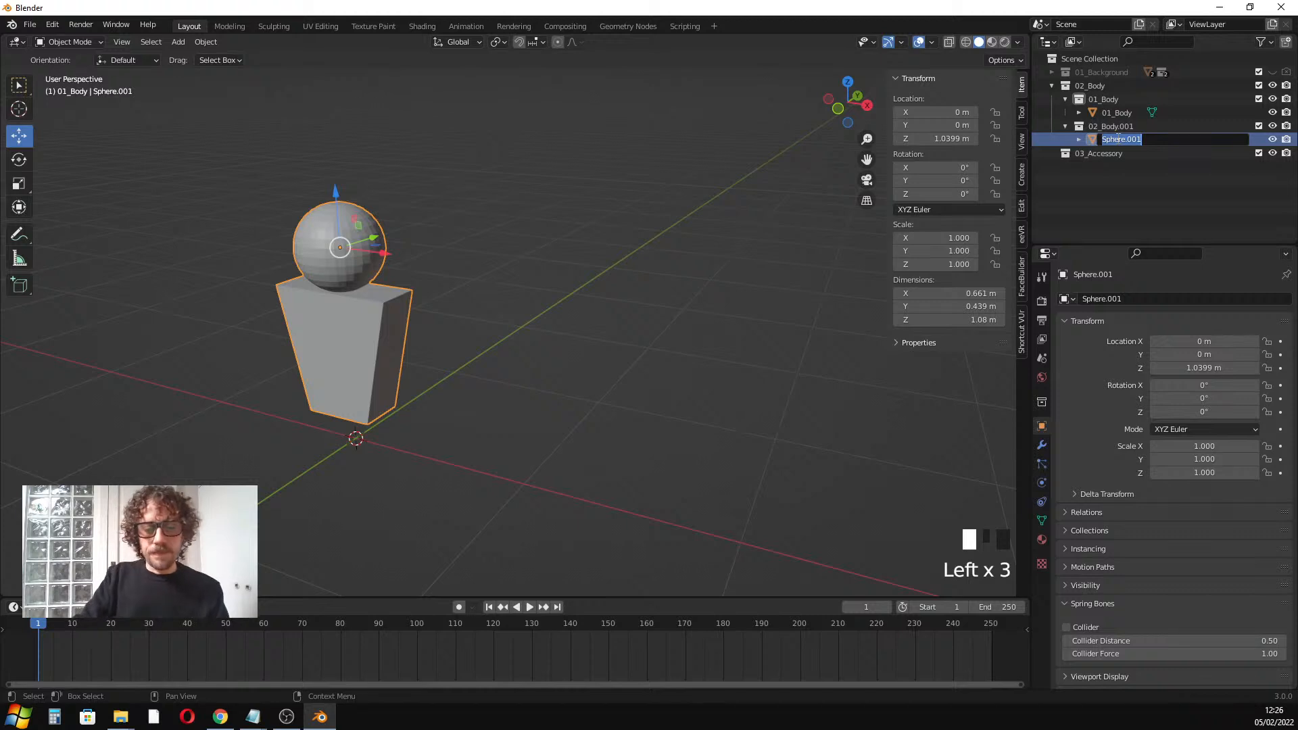
text(02_B)
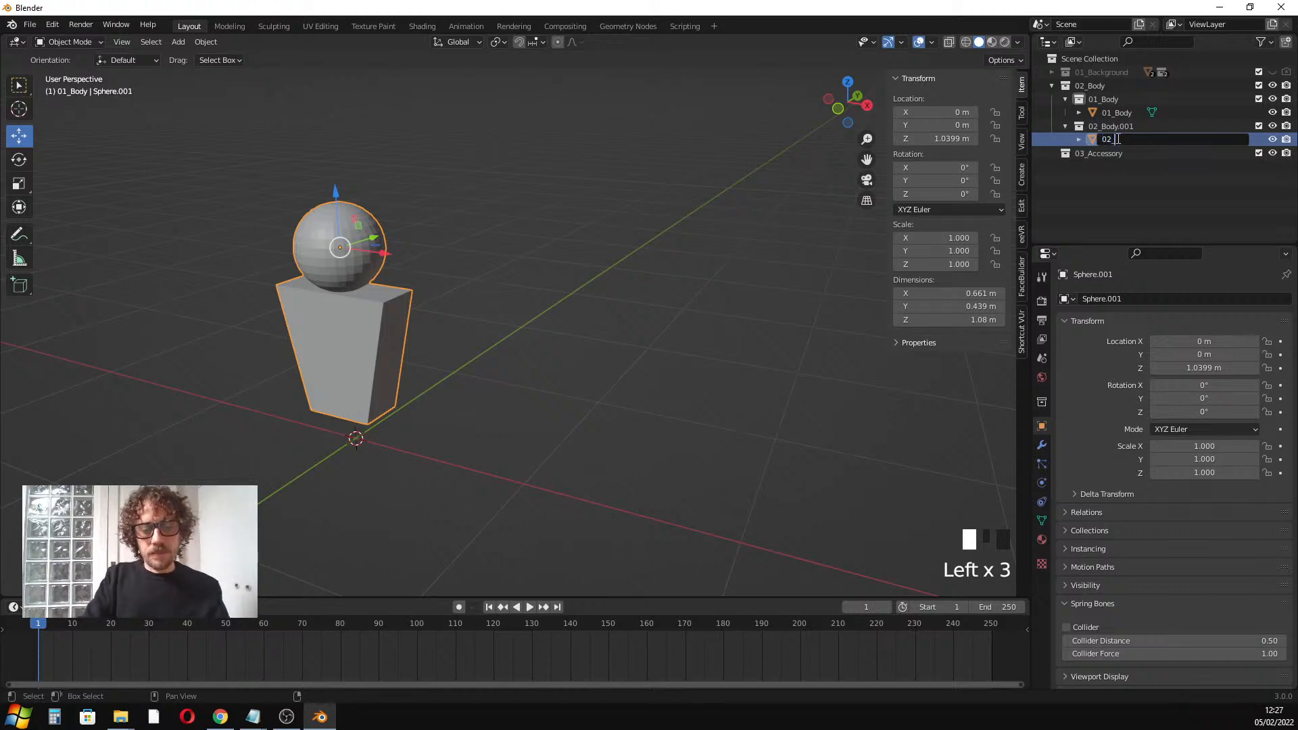
text(ody)
key(Return)
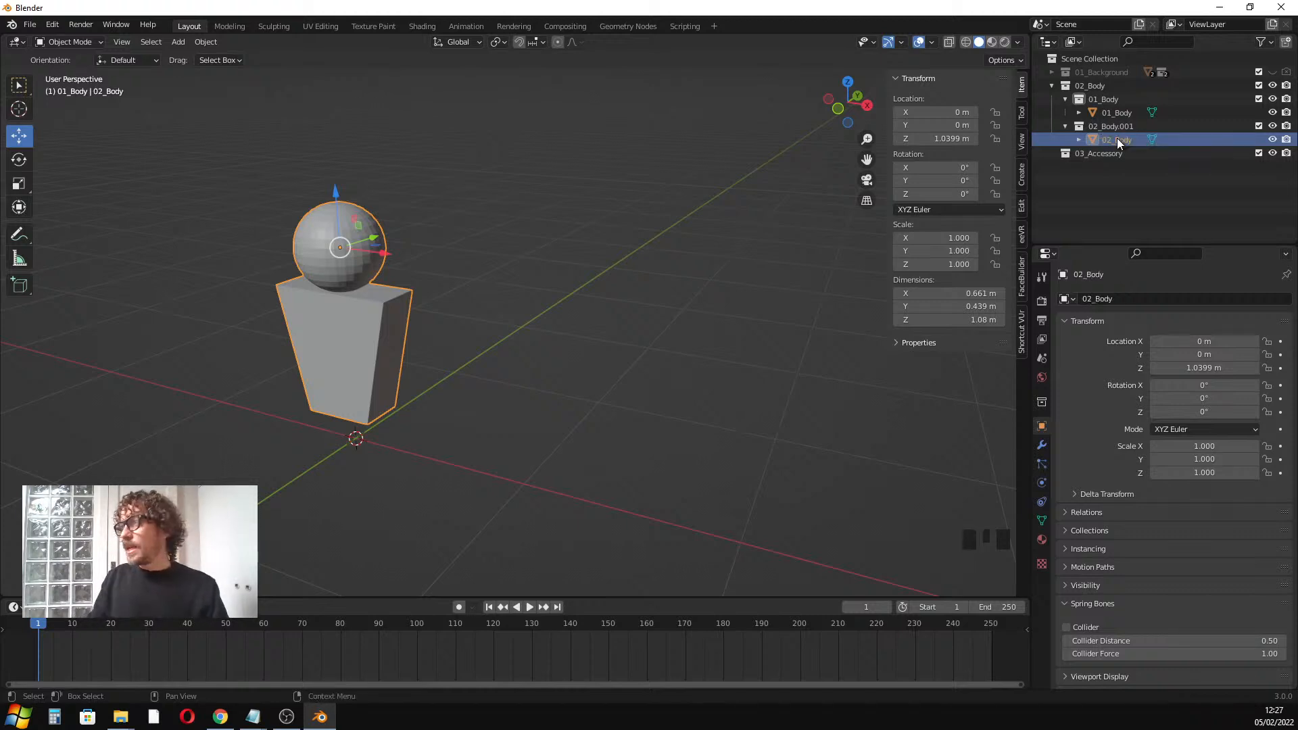
Hide the 01_Body collection and enter Edit Mode on the 02_Body object
click(1273, 98)
mouse_move(325, 210)
middle_down()
mouse_move(332, 229)
mouse_move(326, 205)
mouse_move(330, 217)
middle_up()
key(Tab)
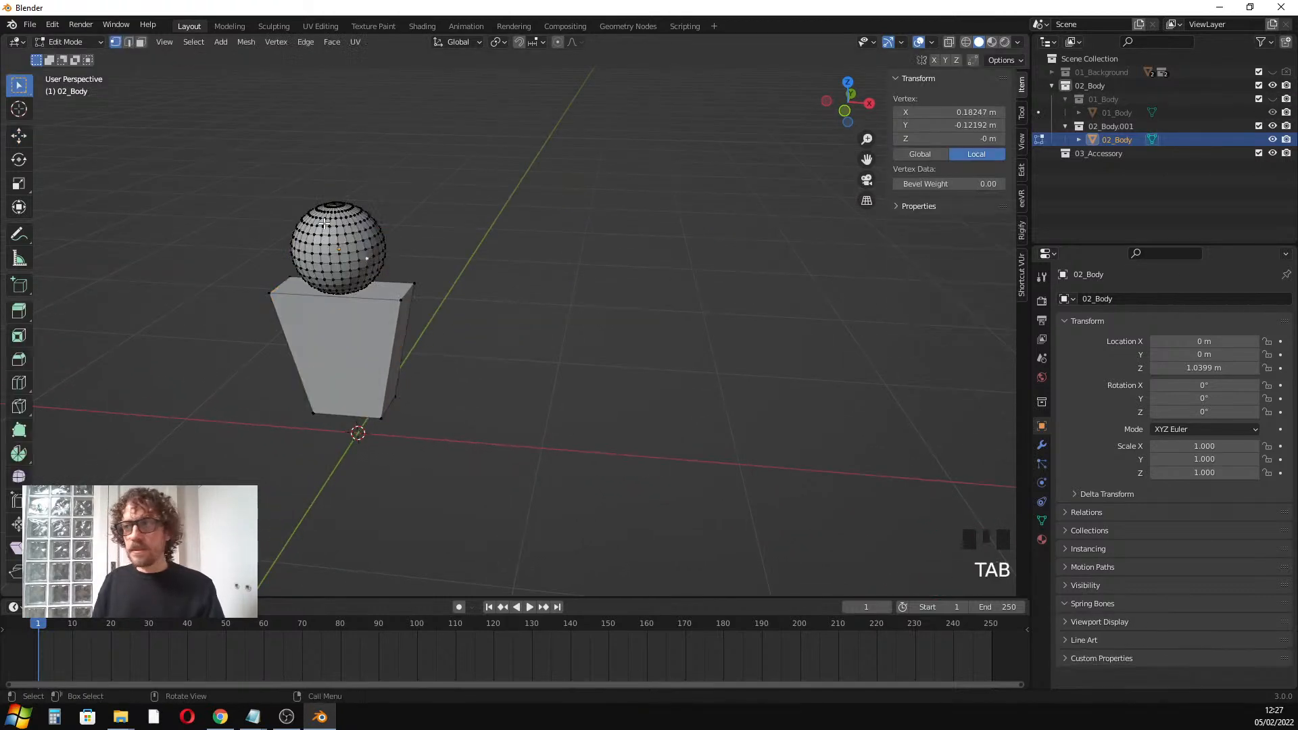
Select the centre vertex at the very top of the sphere head
click(334, 203)
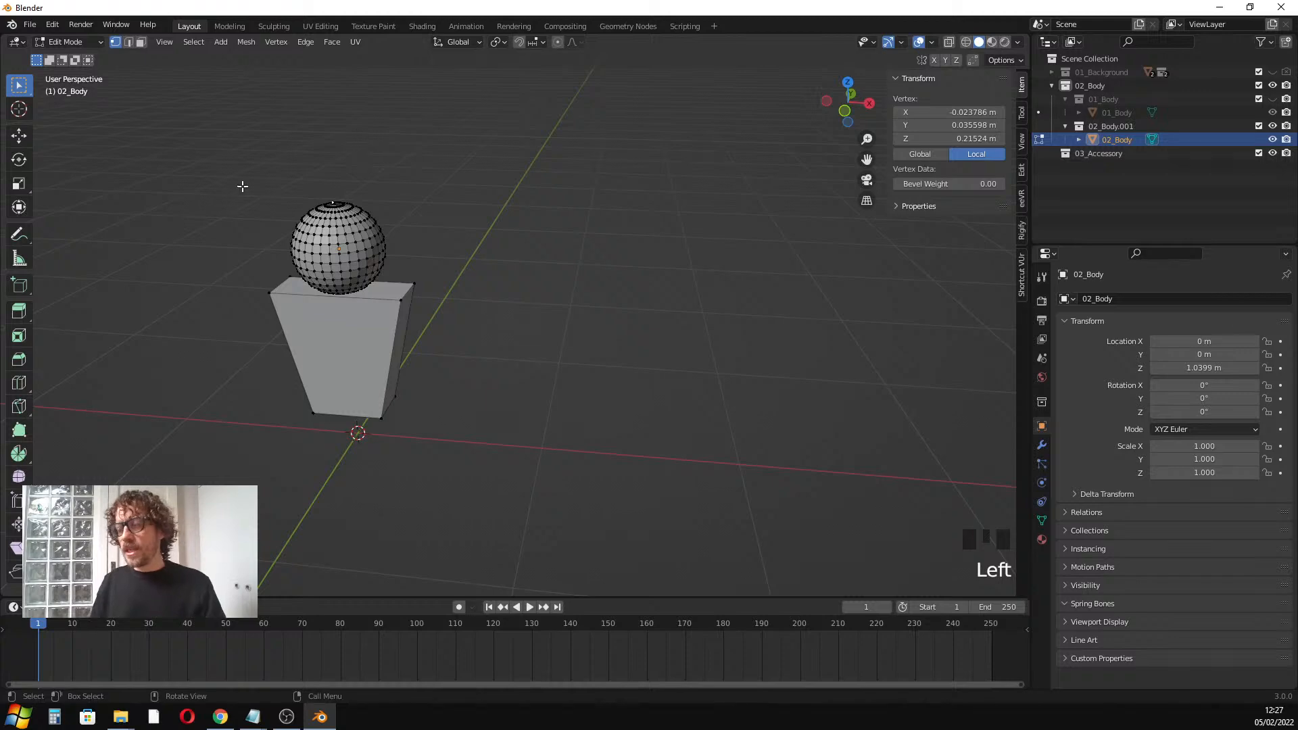
middle_drag(243, 186, 281, 197)
scroll(339, 217, up, 8)
click(440, 265)
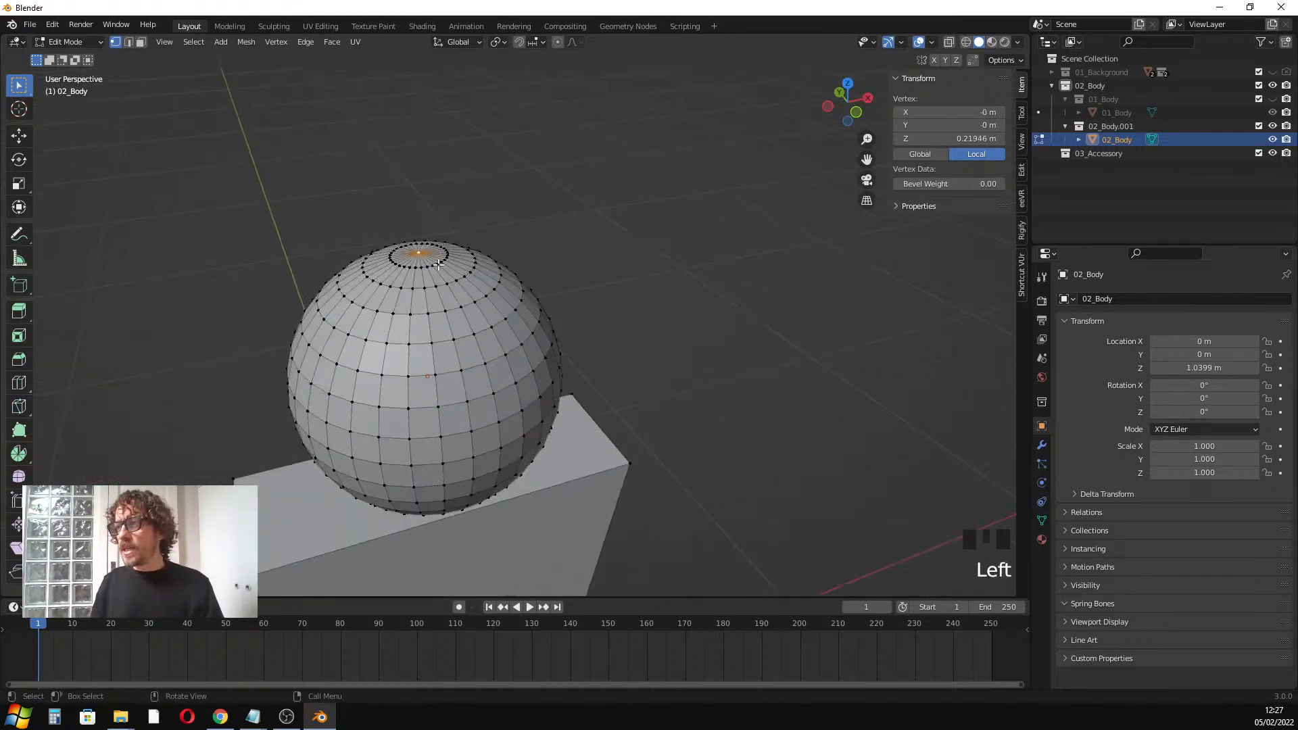
middle_drag(439, 265, 464, 148)
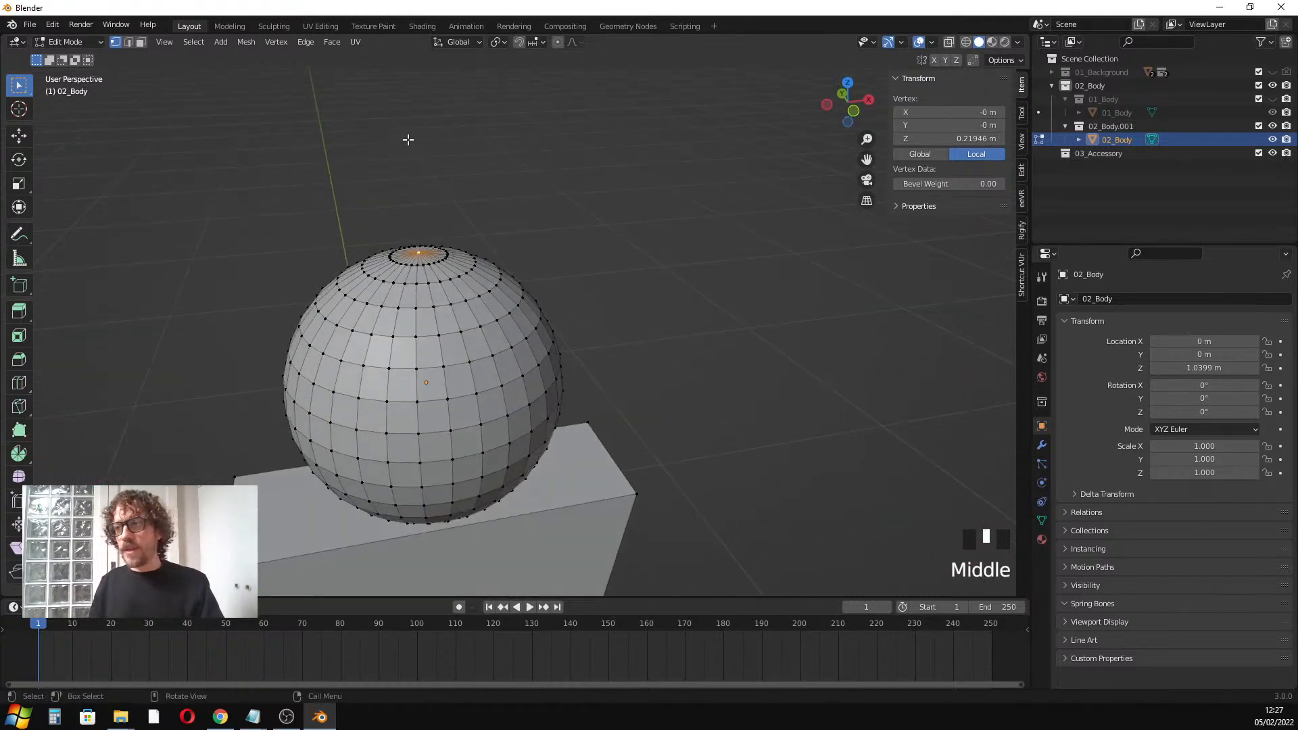
Try moving the sphere's top vertex along the Z axis and cancel the move
key(g)
key(z)
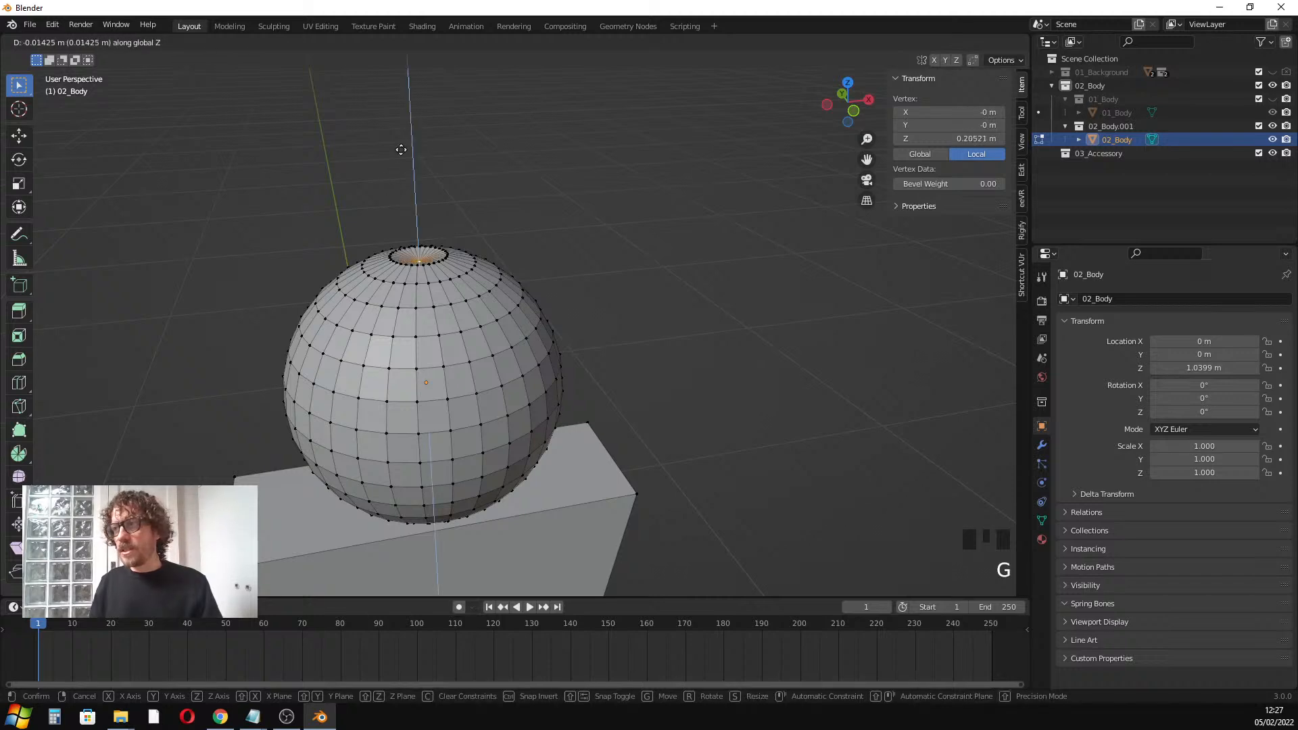
right_click(416, 115)
Enable Proportional Editing and open its falloff options
middle_drag(440, 180, 533, 55)
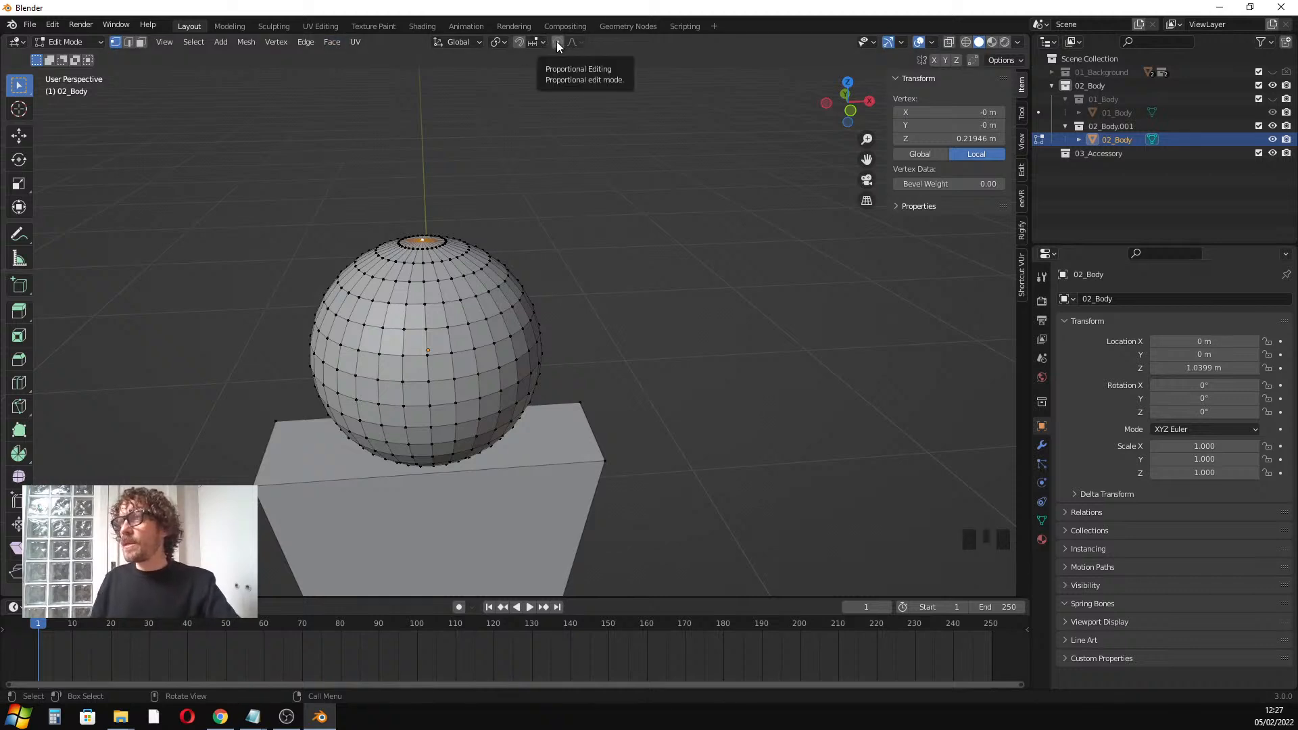
click(557, 42)
click(576, 41)
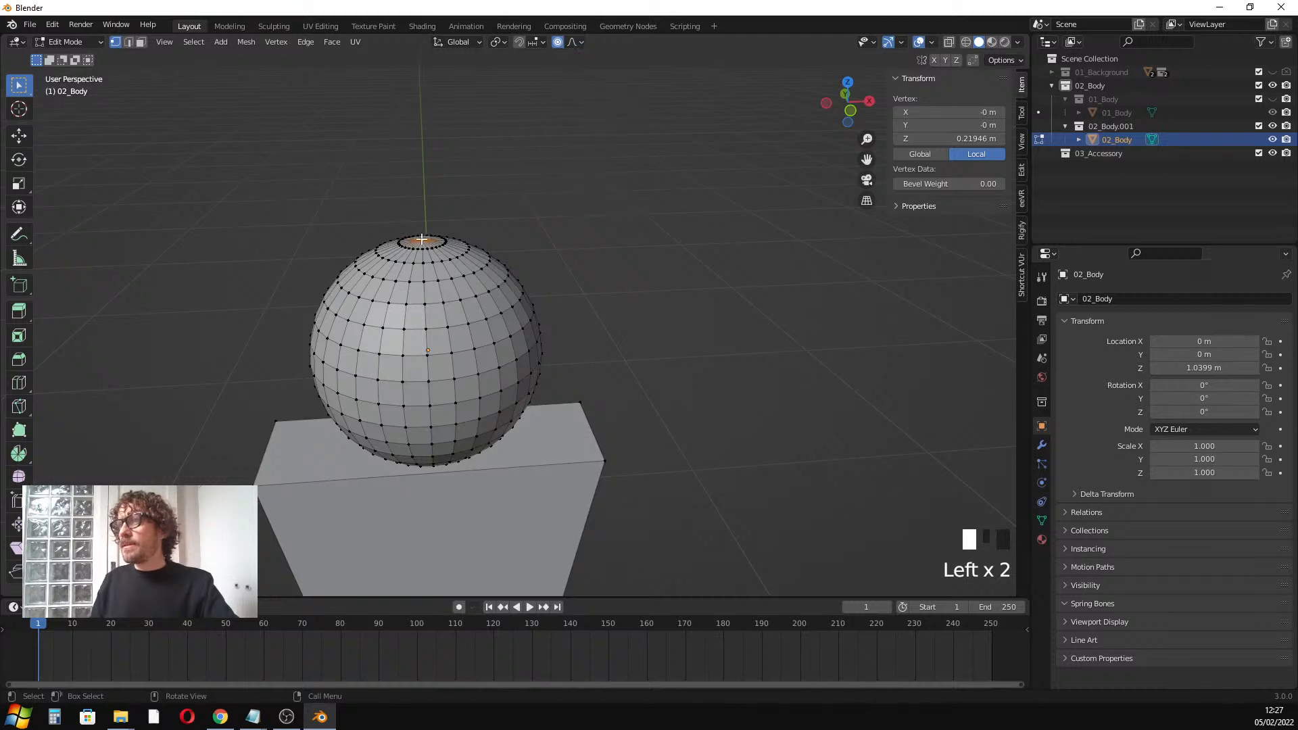
Lower the sphere's top vertex about 0.054 m along Z using Smooth proportional falloff with a reduced influence radius of about 0.22 m
click(579, 43)
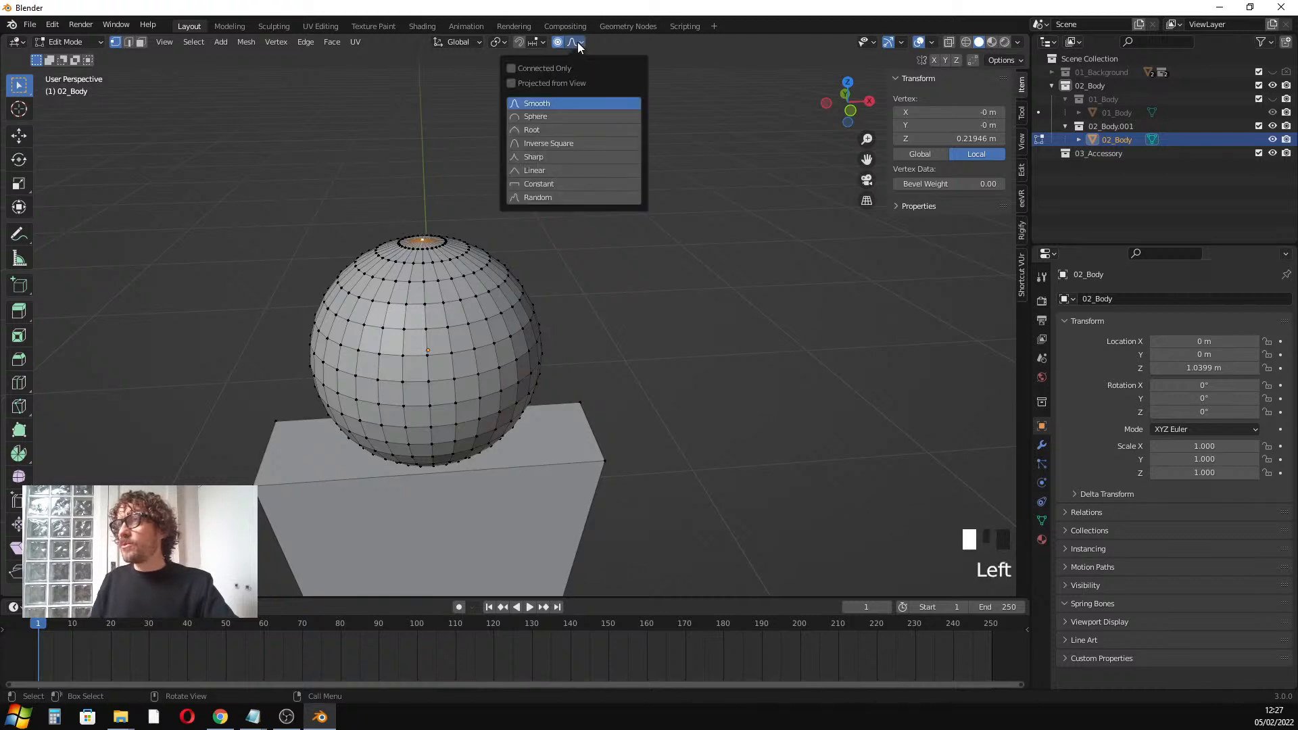
click(420, 238)
key(g)
key(z)
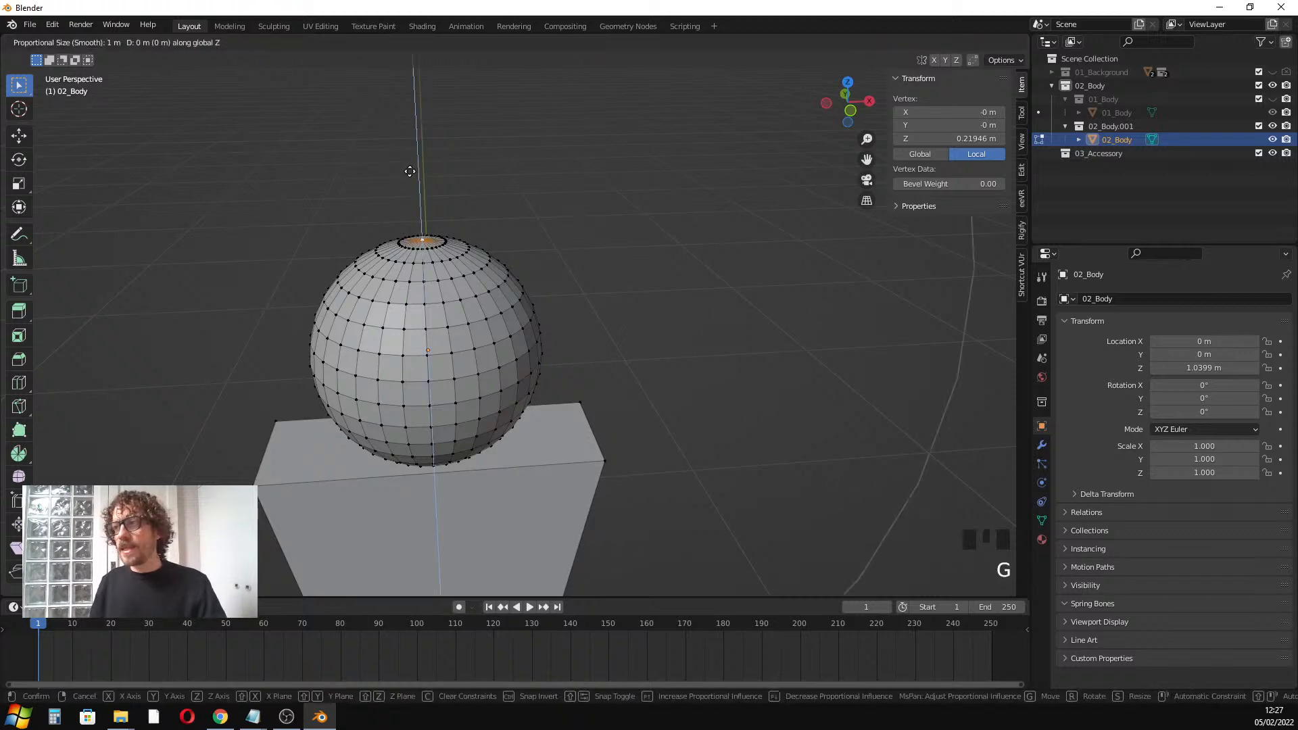
scroll(416, 176, up, 14)
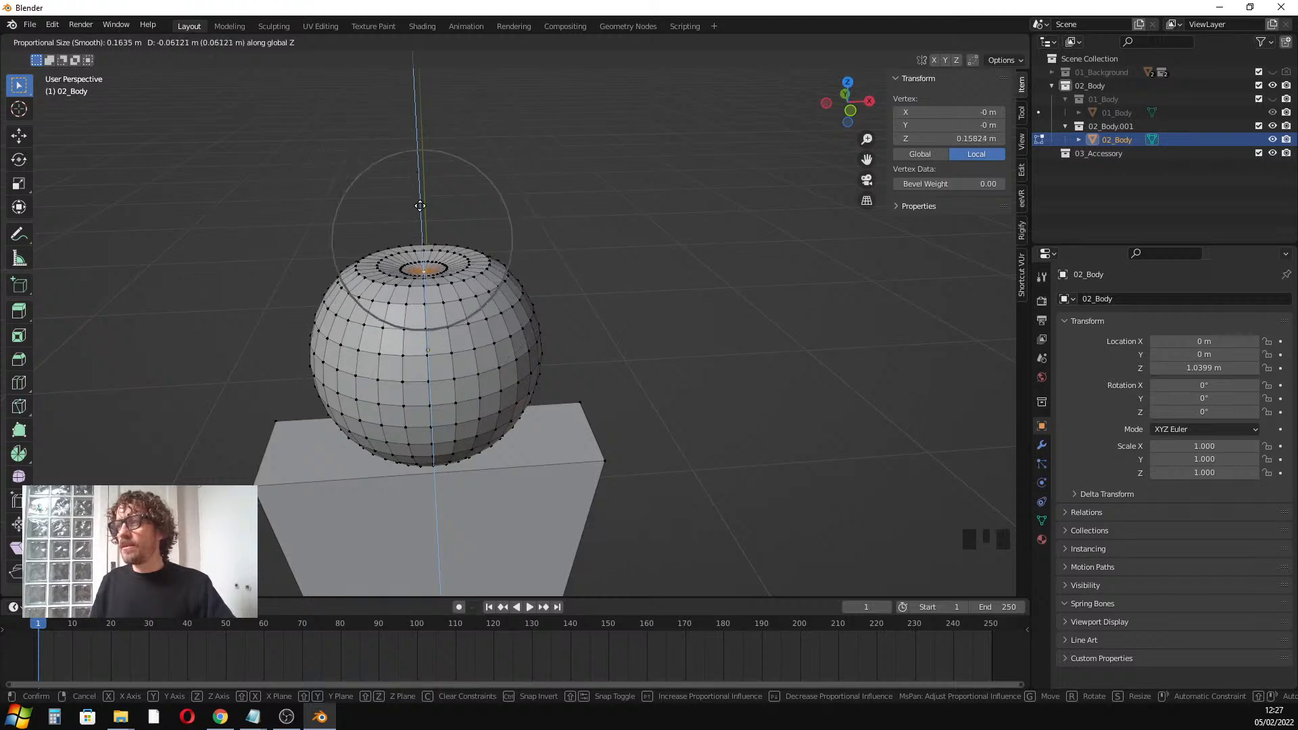
scroll(418, 223, up, 1)
scroll(416, 227, down, 5)
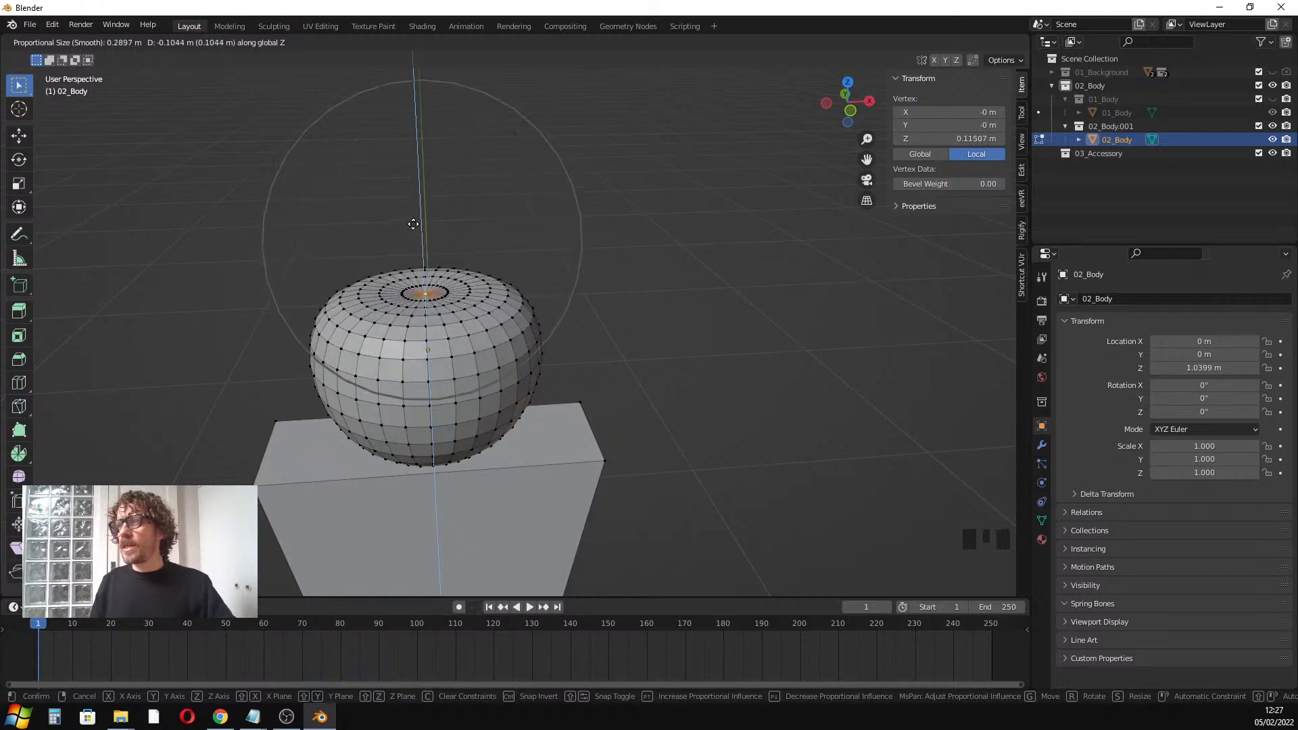
scroll(413, 215, up, 8)
scroll(410, 214, up, 2)
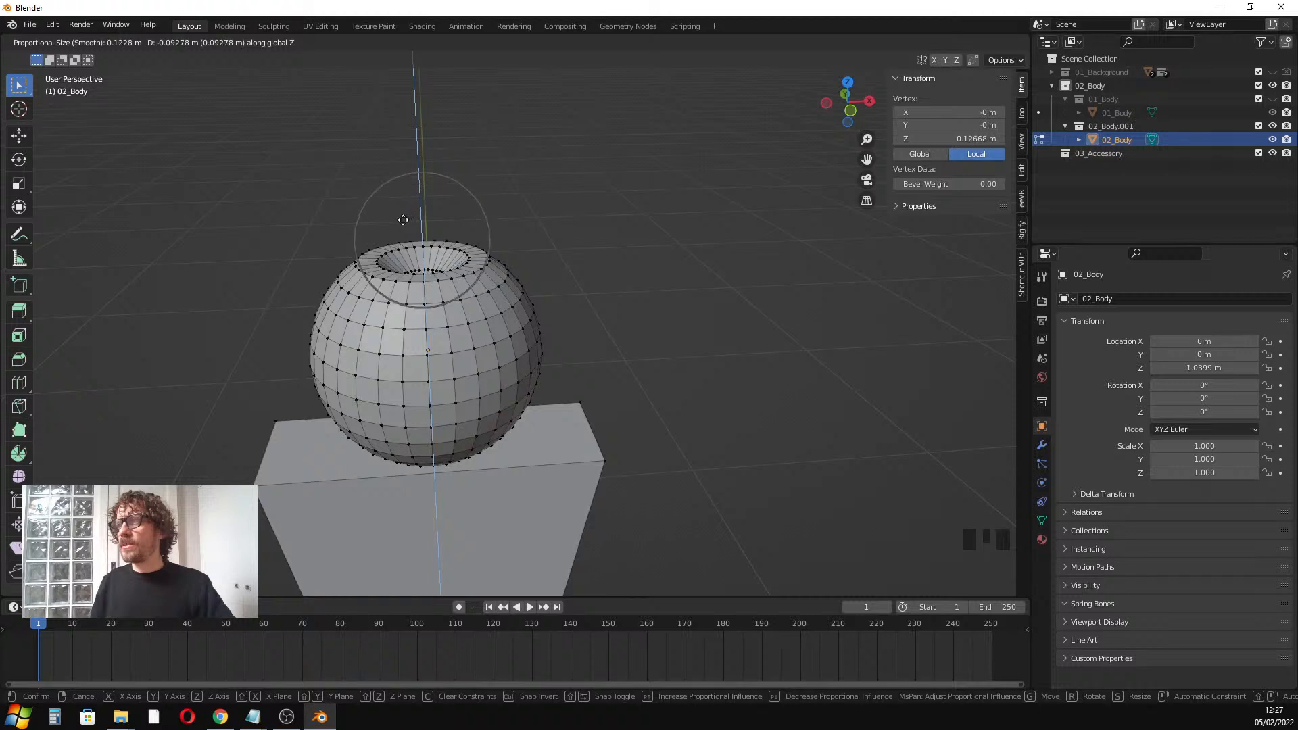
scroll(402, 217, down, 5)
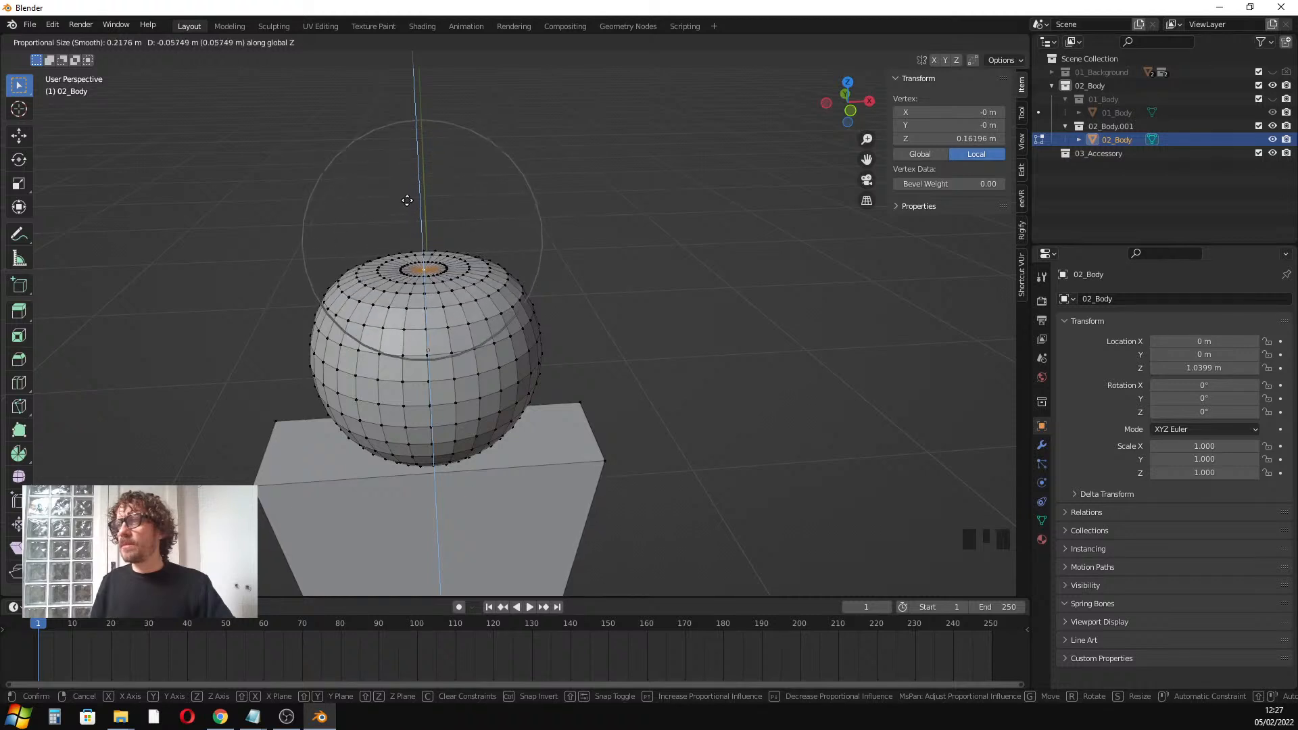
click(410, 193)
Try rotating the sphere's top vertex about the Z axis with Random proportional falloff
click(576, 43)
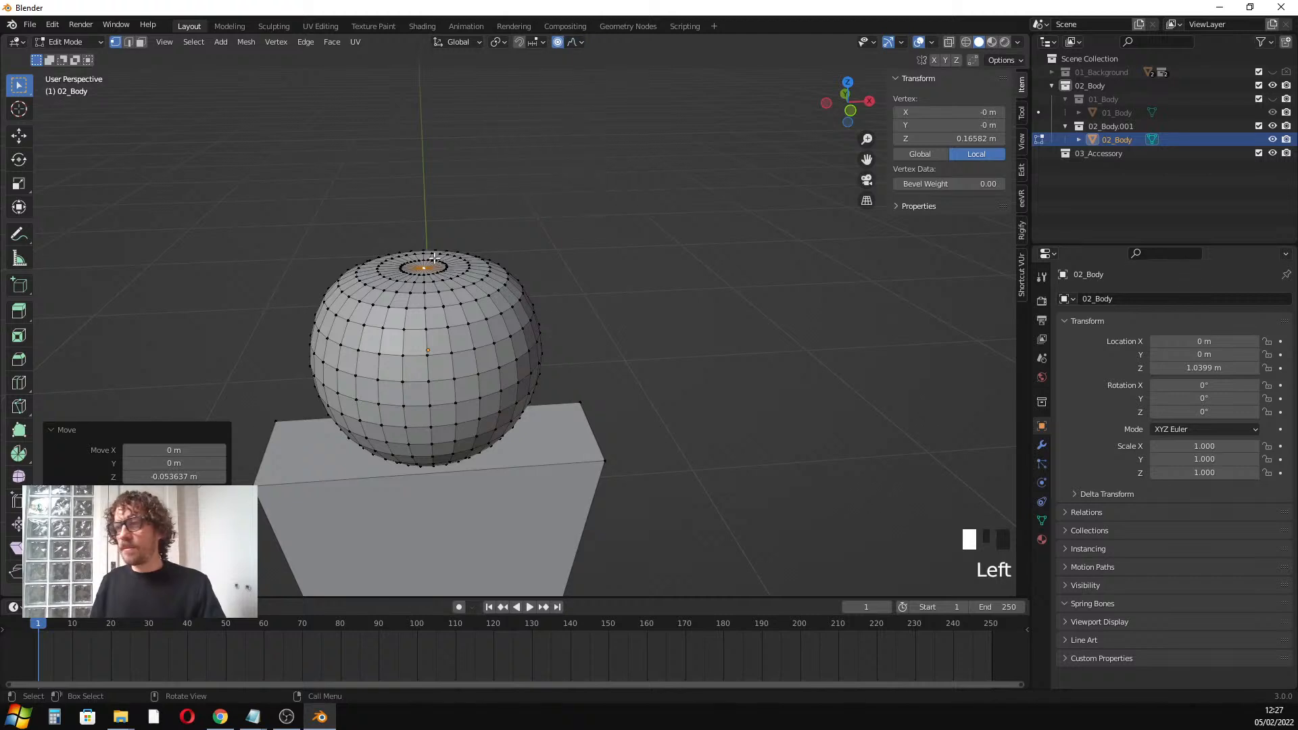
key(r)
key(z)
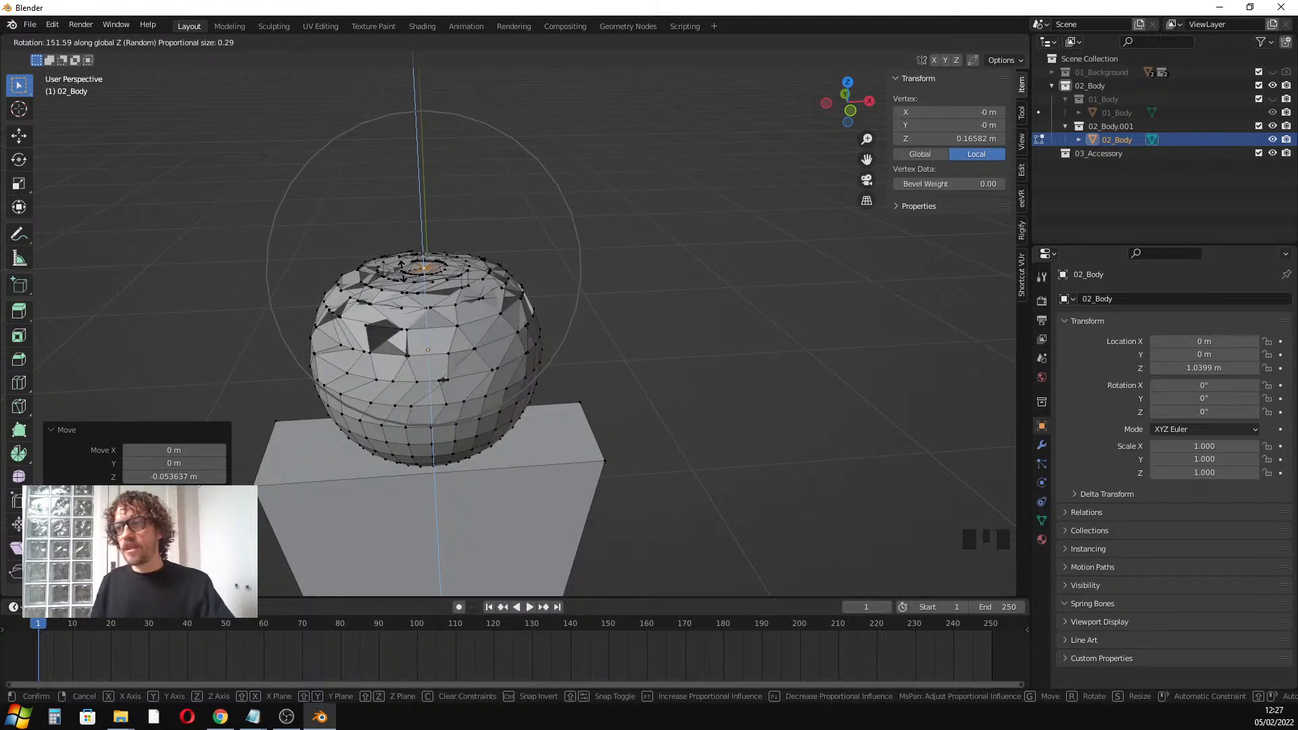
key(Escape)
Switch the proportional falloff to Smooth and rotate the top vertex about 114° around Z to twist the head
click(582, 42)
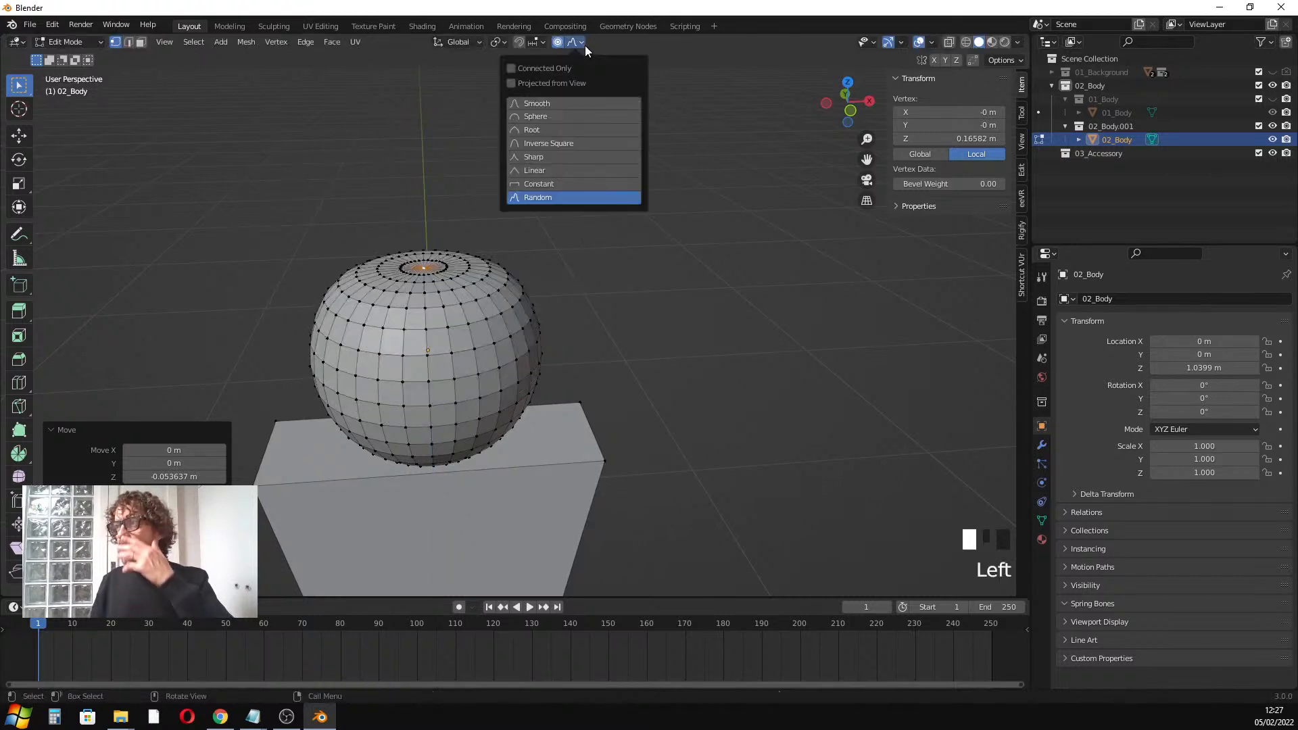
click(549, 103)
key(r)
key(z)
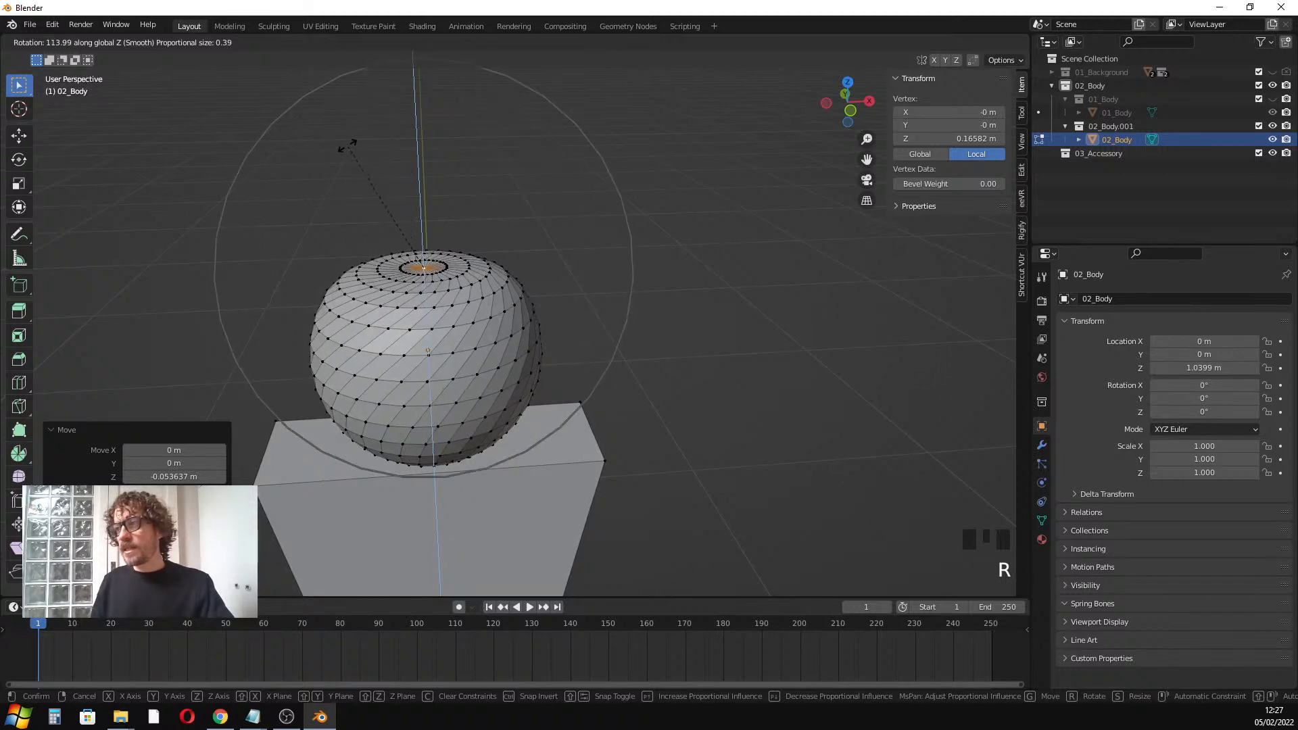
click(348, 152)
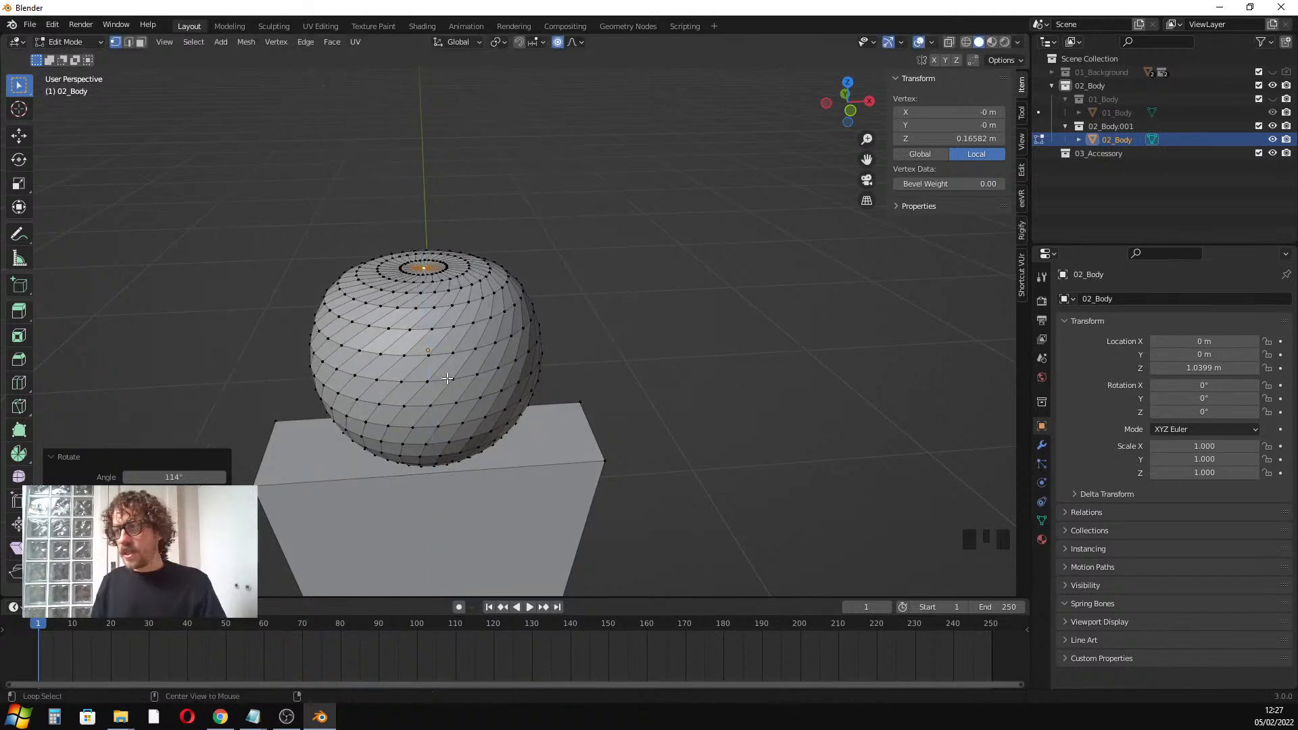
Select several edge loops around the twisted sphere head, combining lower, middle and upper loops
alt+click(447, 378)
scroll(447, 378, down, 2)
scroll(492, 386, up, 3)
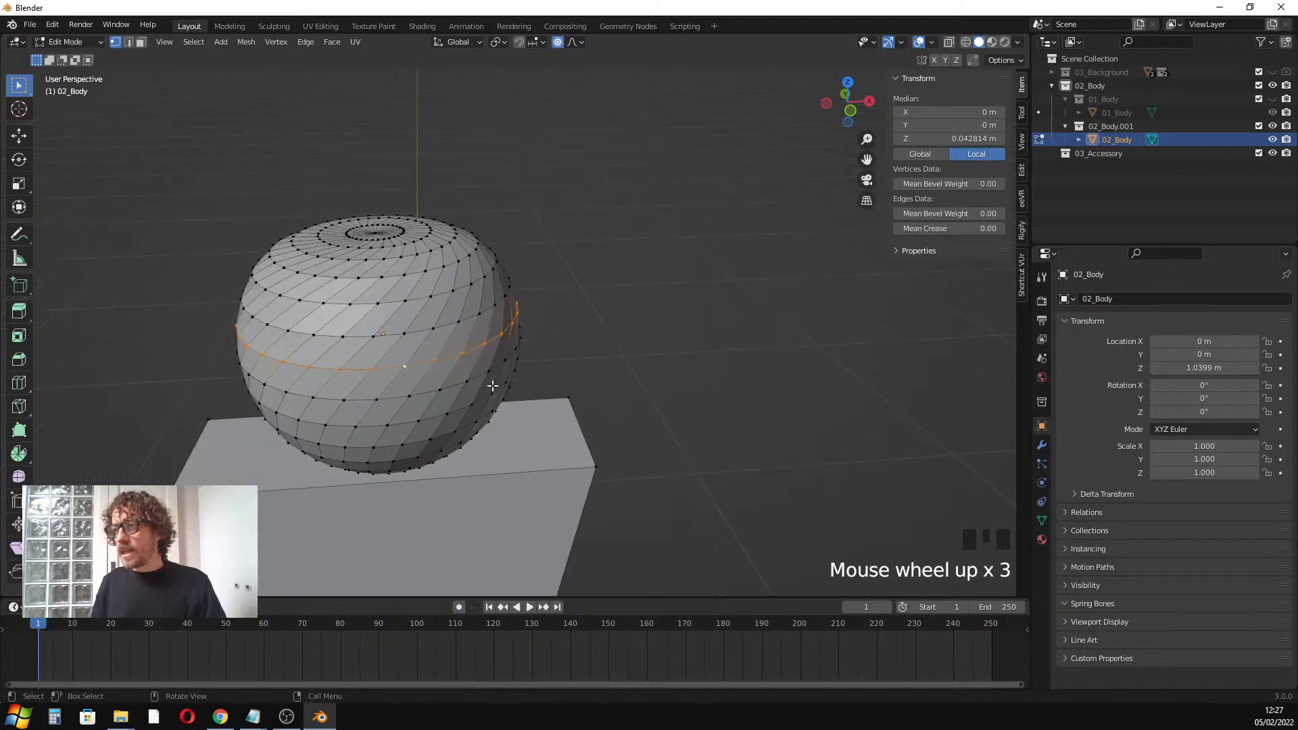
click(433, 414)
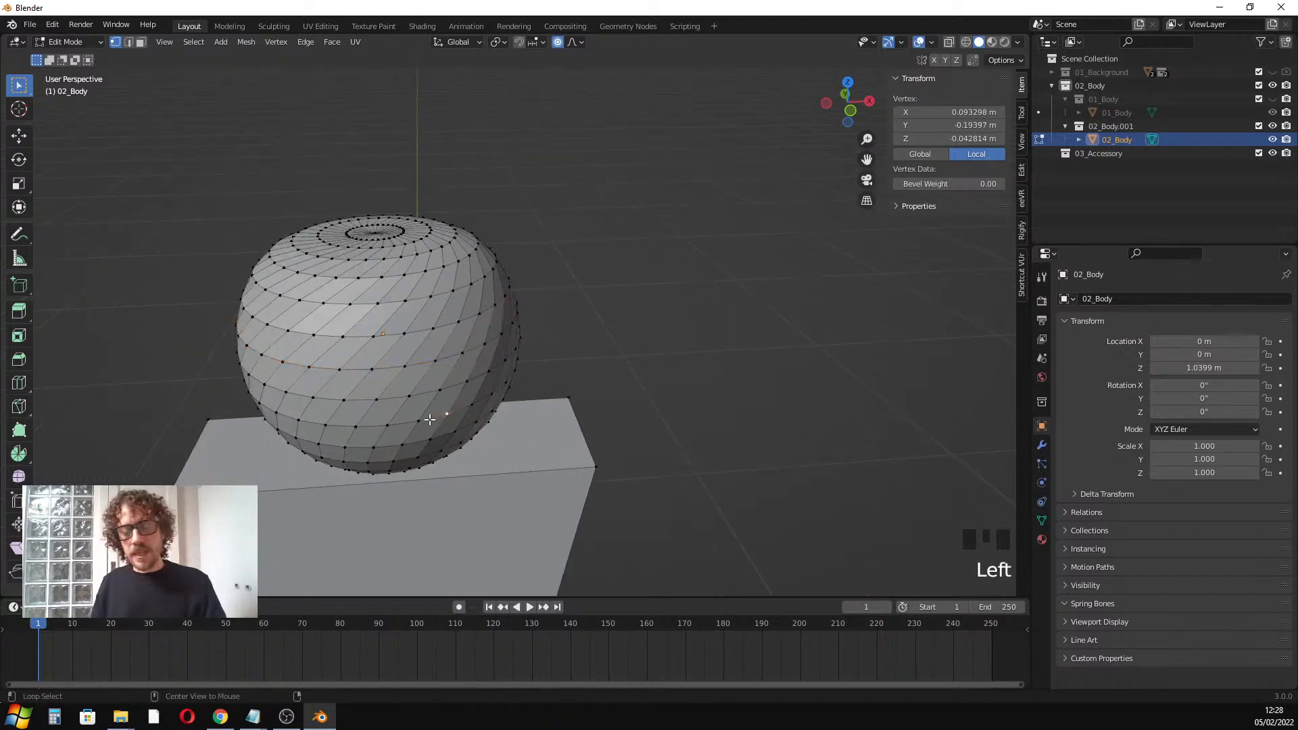
alt+click(432, 418)
alt+shift+click(428, 347)
alt+shift+click(426, 304)
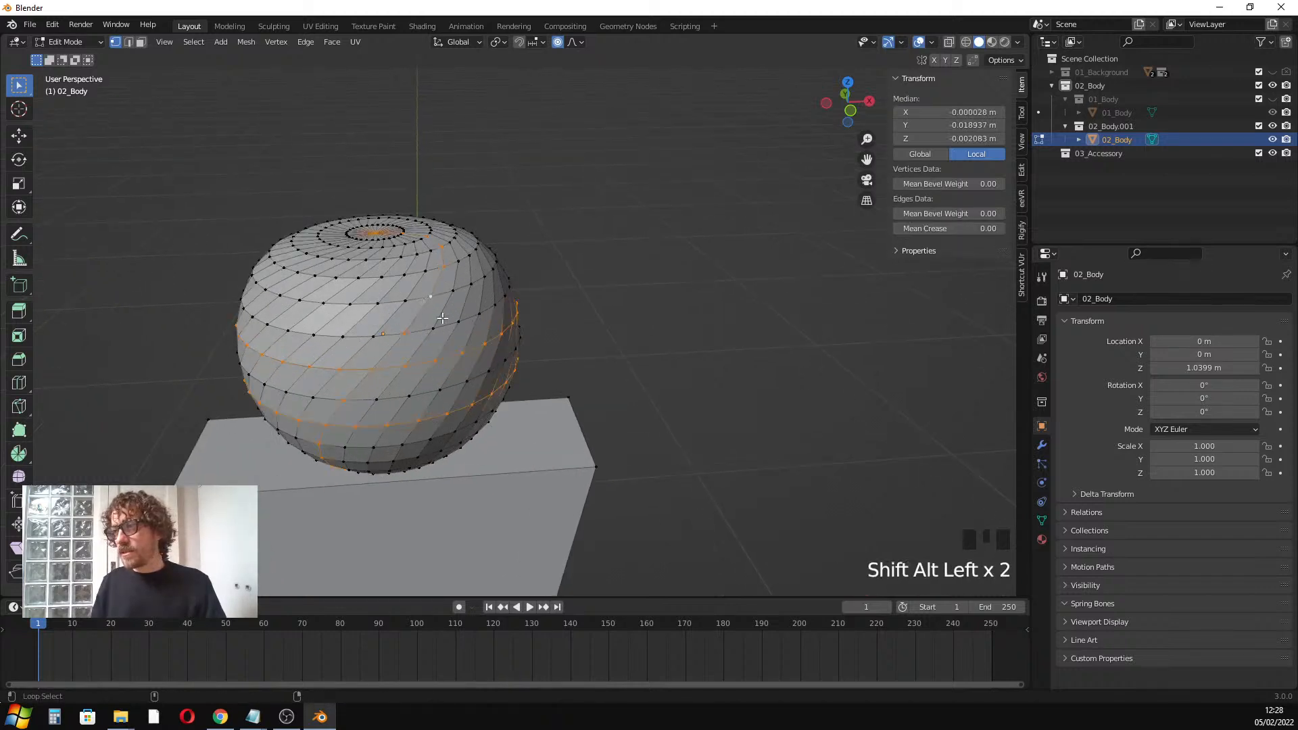
Scale the selected head loops inward with a small proportional influence radius of about 0.12 m, and return to Object Mode
key(s)
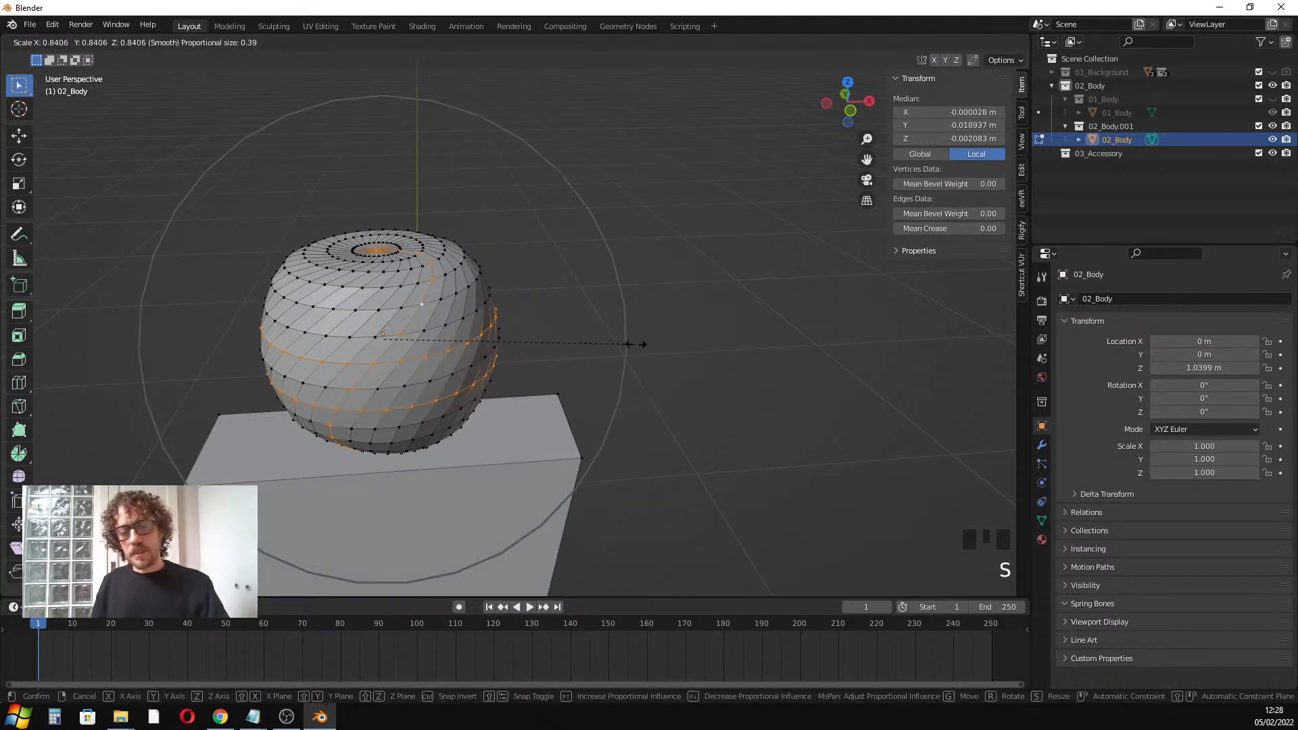
key(Escape)
key(s)
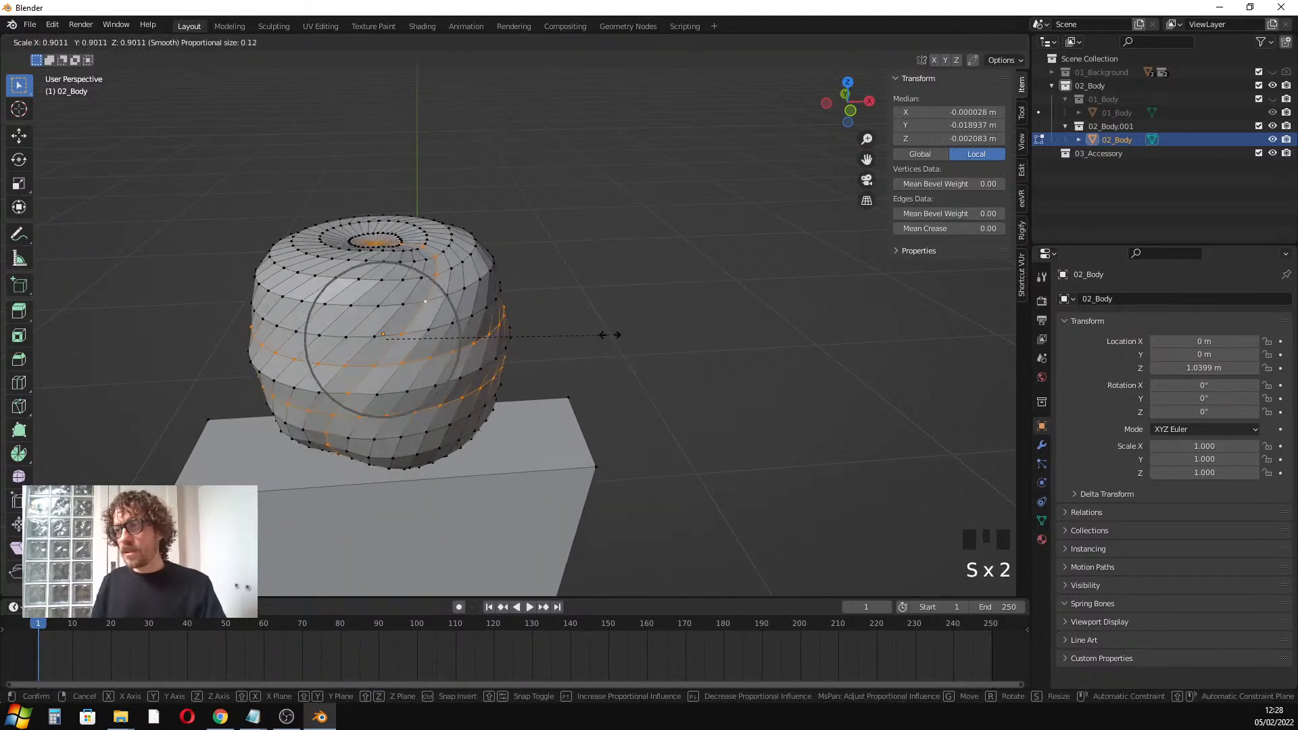
click(529, 345)
key(Tab)
scroll(528, 355, down, 3)
middle_drag(527, 355, 483, 327)
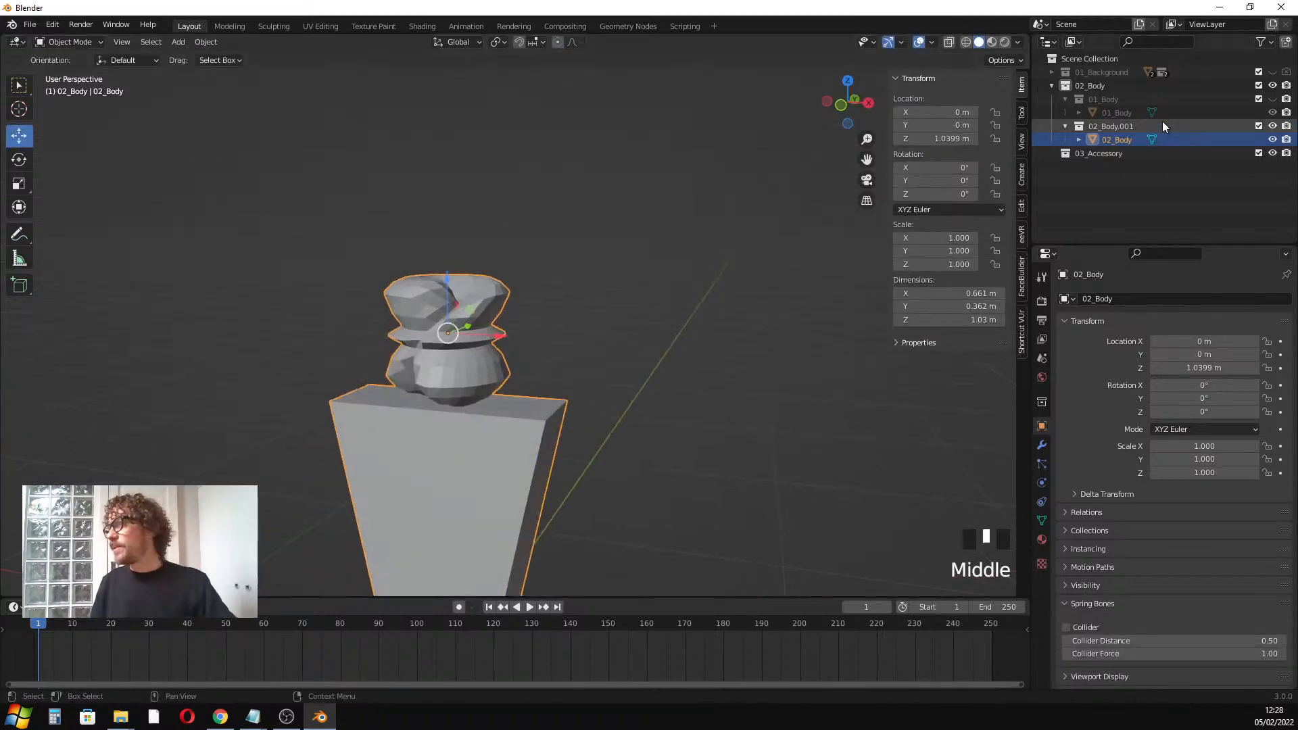
Make the 01_Body collection visible and hide the 02_Body.001 collection
click(1051, 87)
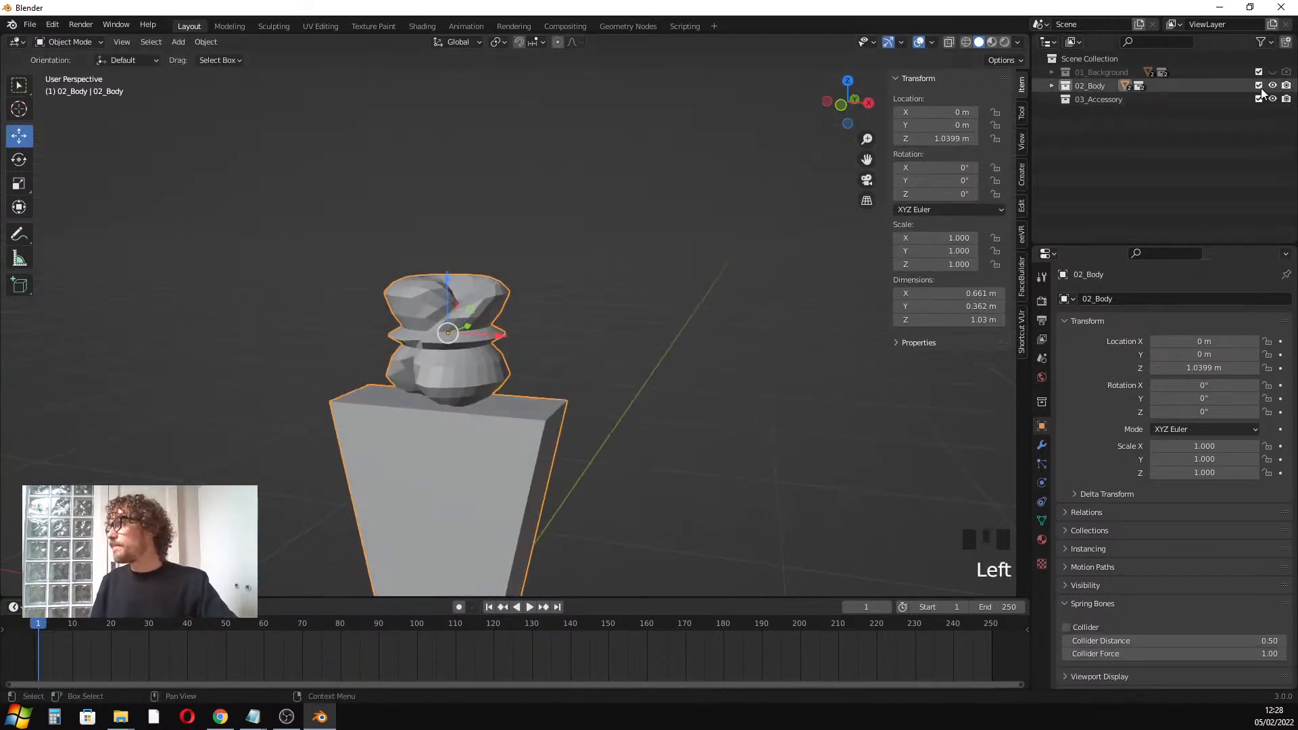
click(1273, 86)
click(1273, 86)
click(1053, 86)
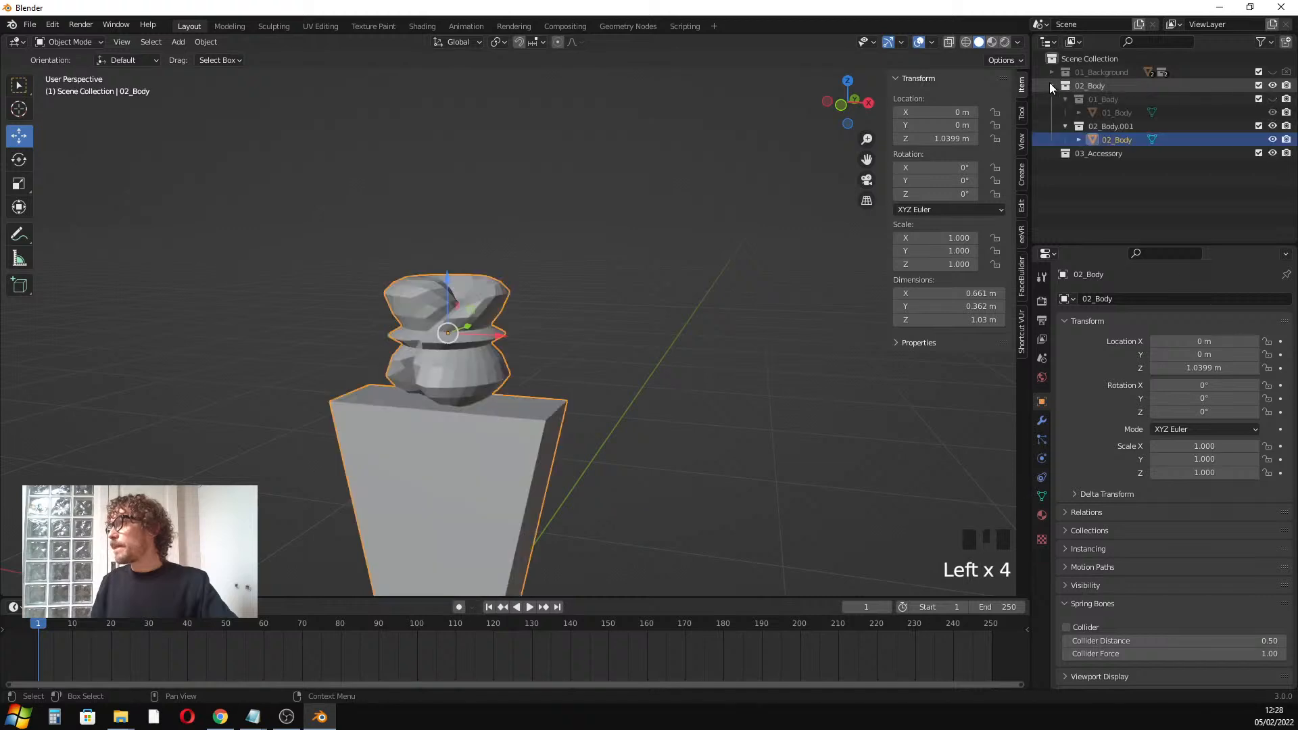
click(1272, 126)
click(1272, 126)
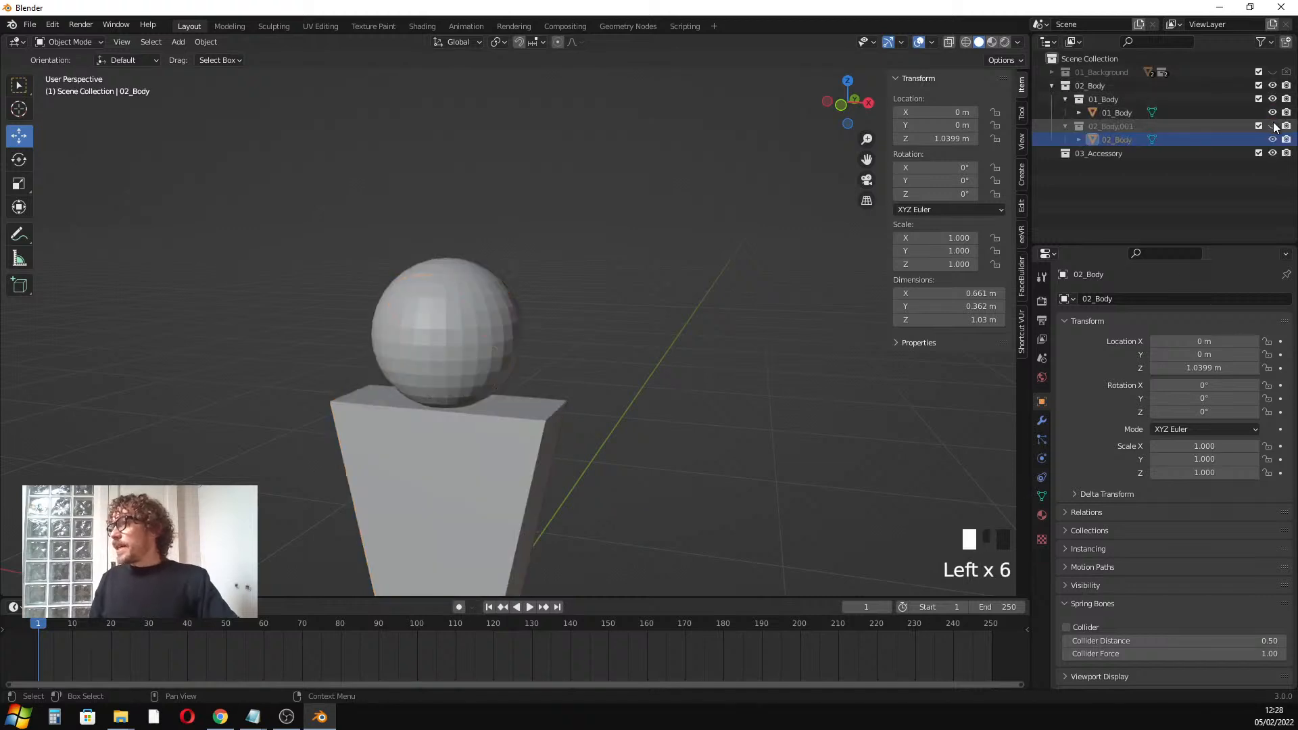
Show the 01_Background collection and move the background wall back along Y so it stands behind the character
click(1275, 72)
scroll(671, 259, down, 3)
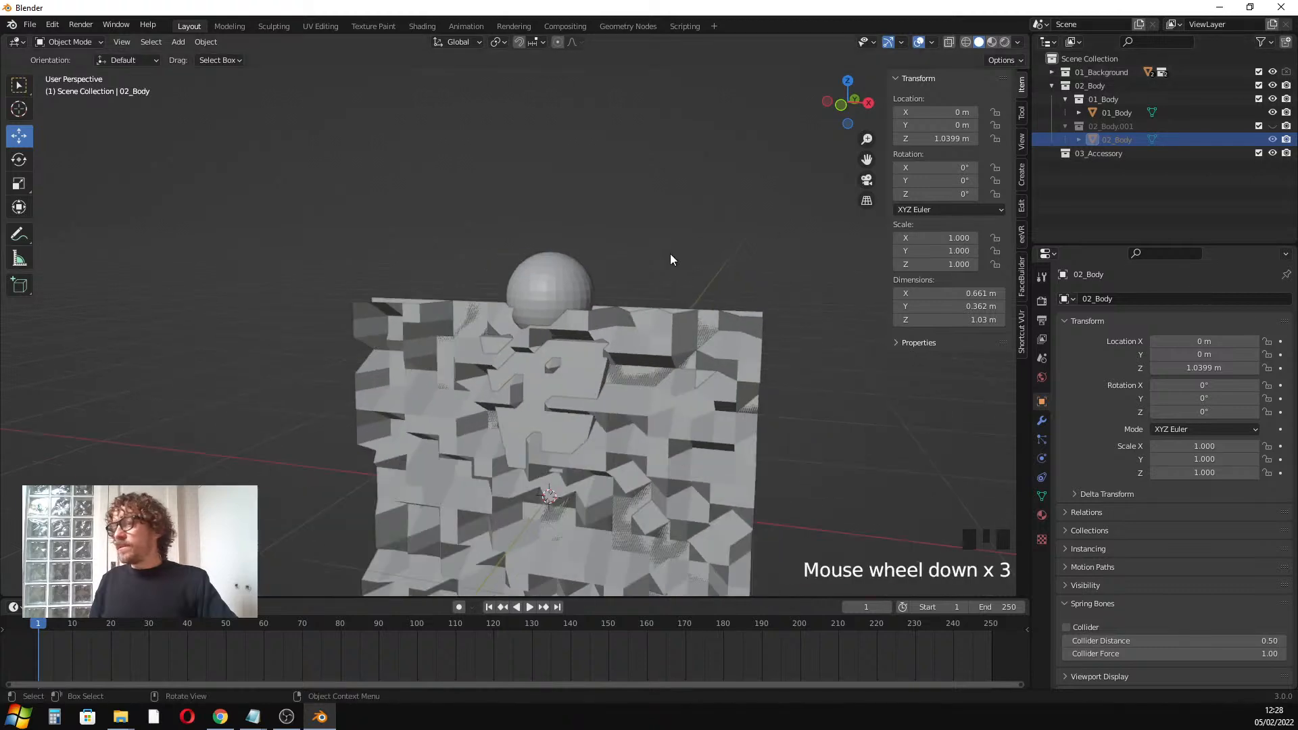
scroll(668, 264, down, 1)
middle_drag(682, 280, 636, 287)
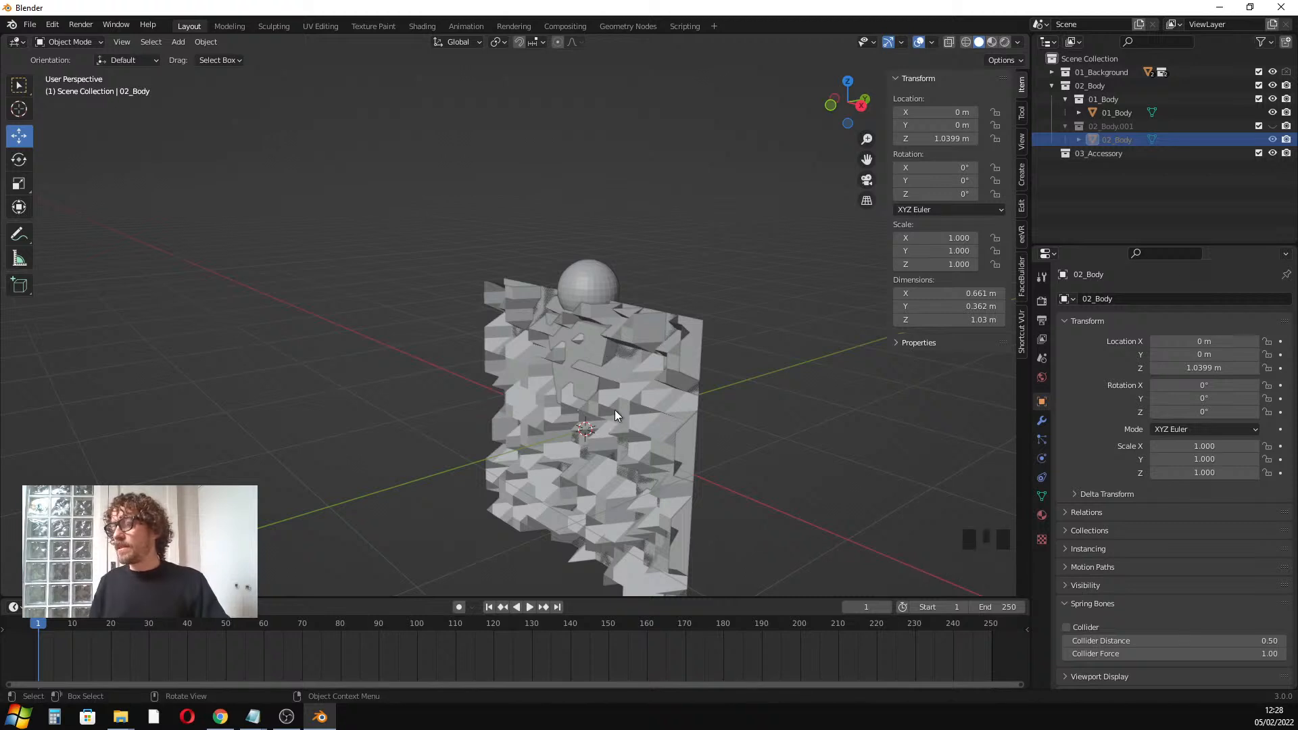
click(704, 318)
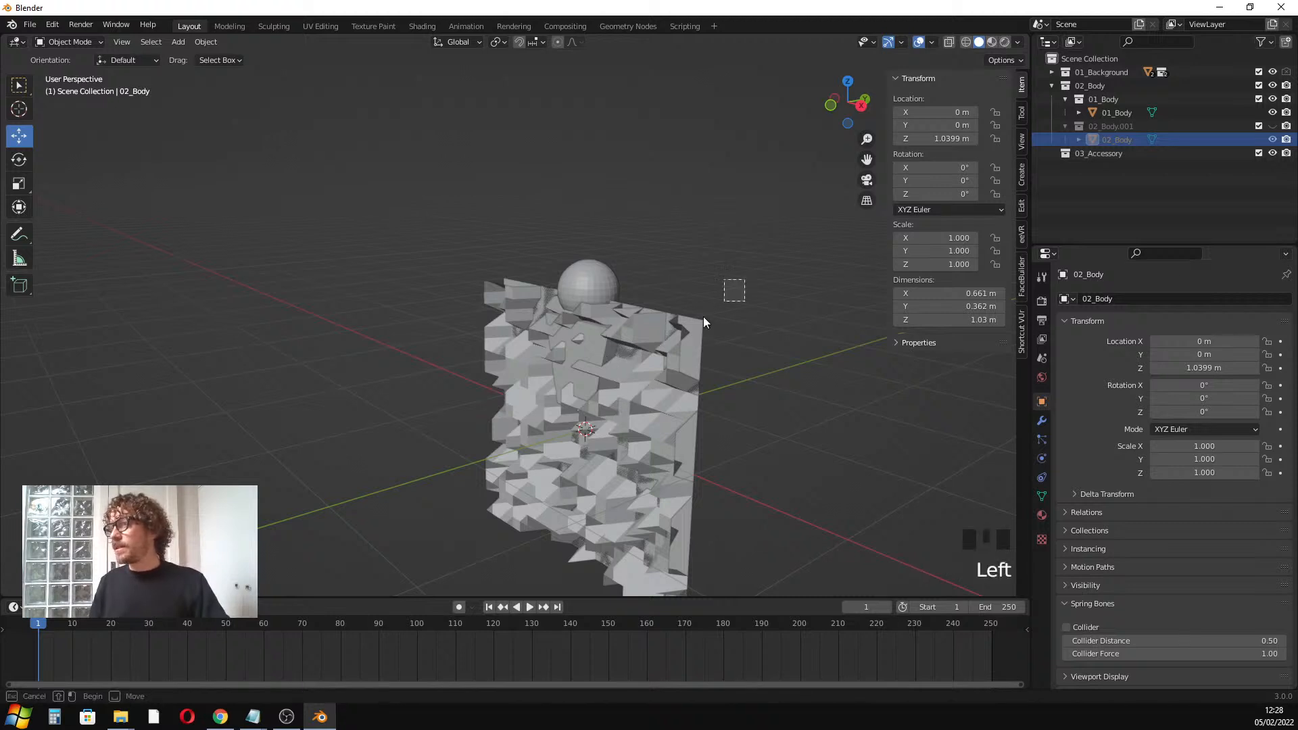
middle_drag(660, 363, 650, 407)
drag(635, 425, 839, 401)
drag(796, 350, 768, 289)
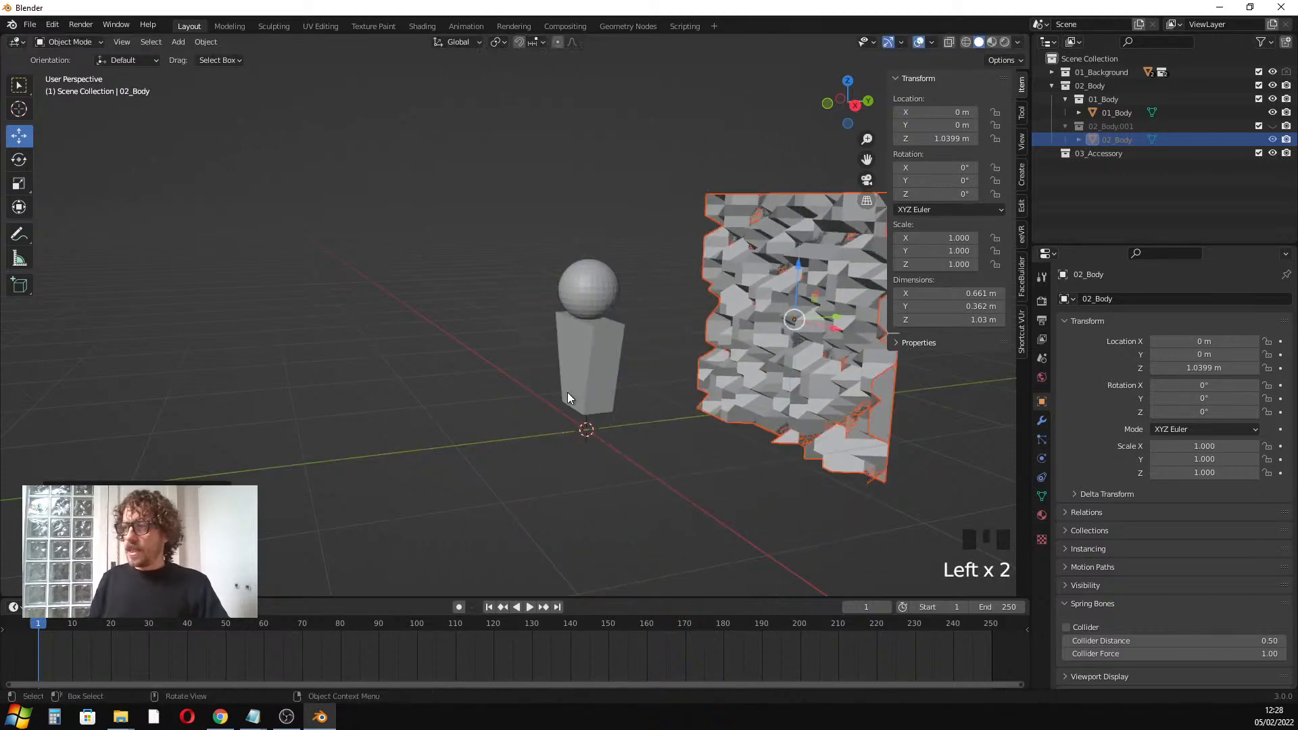
middle_drag(586, 388, 709, 388)
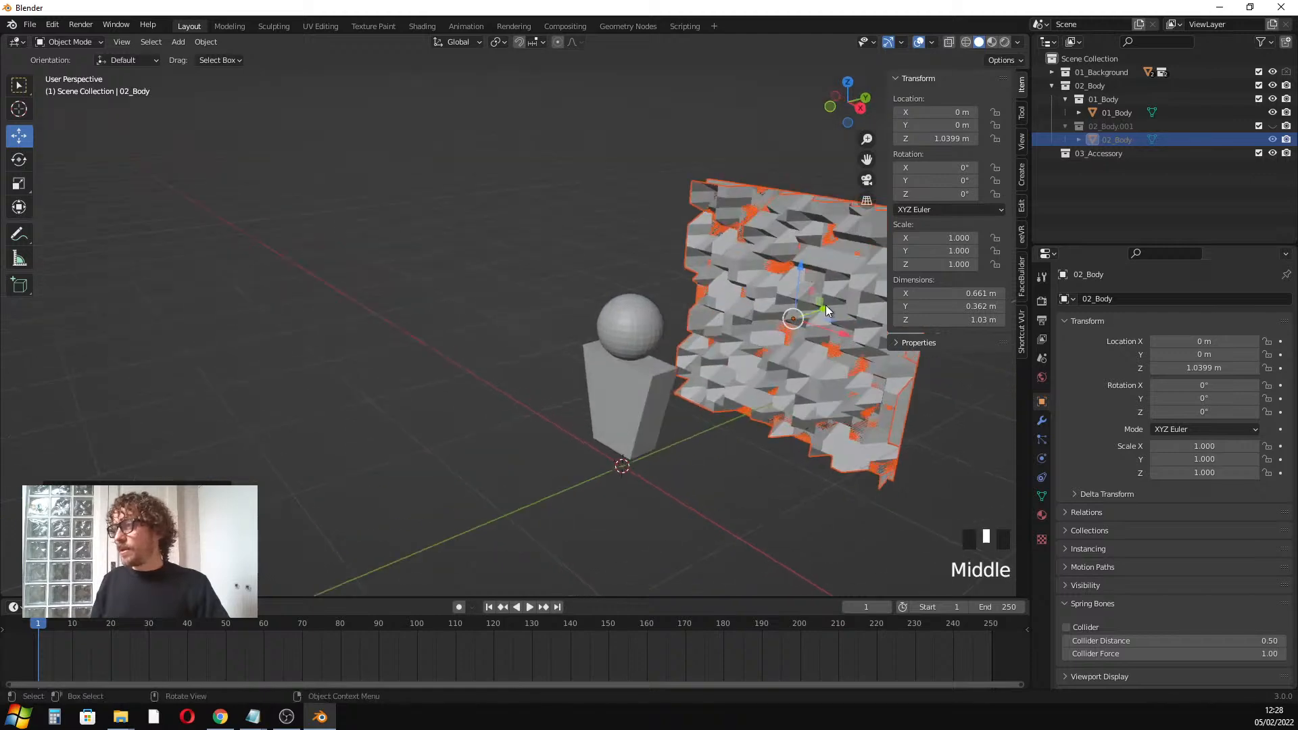
Select the 01_Body figure and make the 02_Body.001 collection visible
click(627, 408)
middle_drag(626, 408, 731, 412)
click(1271, 125)
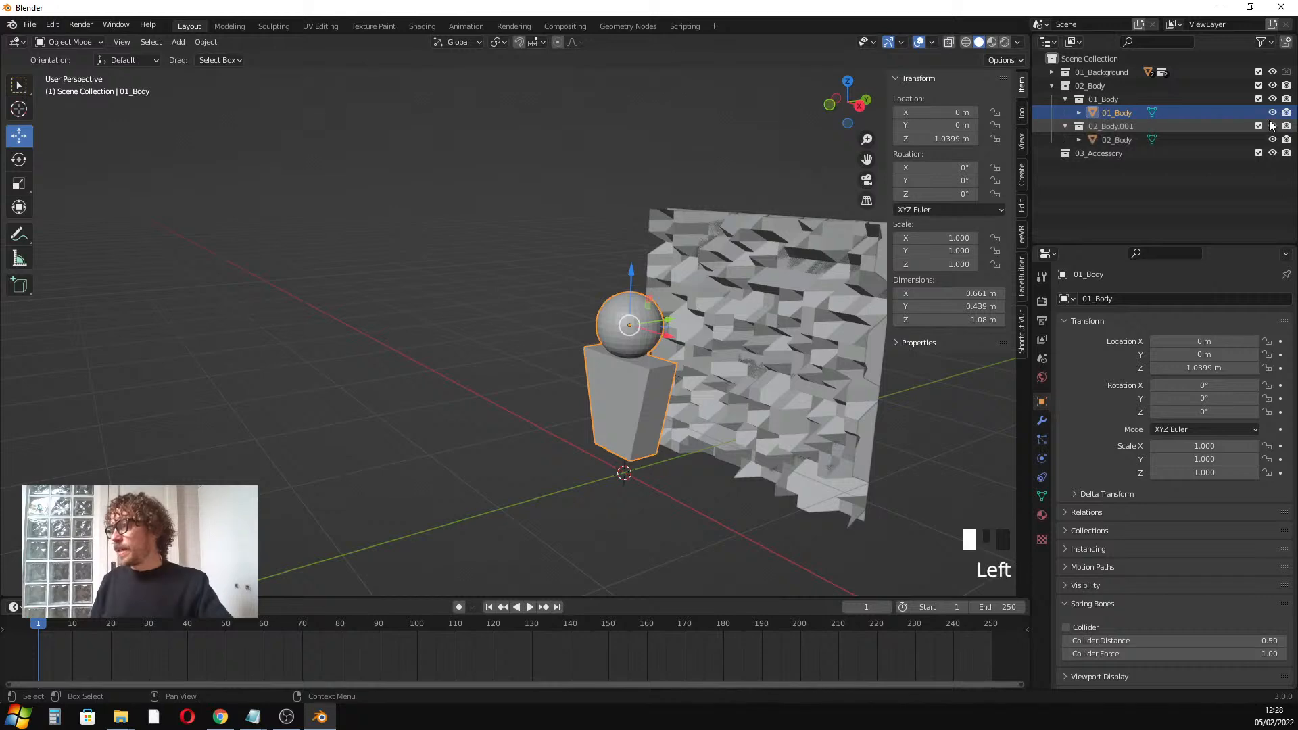
middle_drag(629, 391, 706, 394)
scroll(684, 392, up, 2)
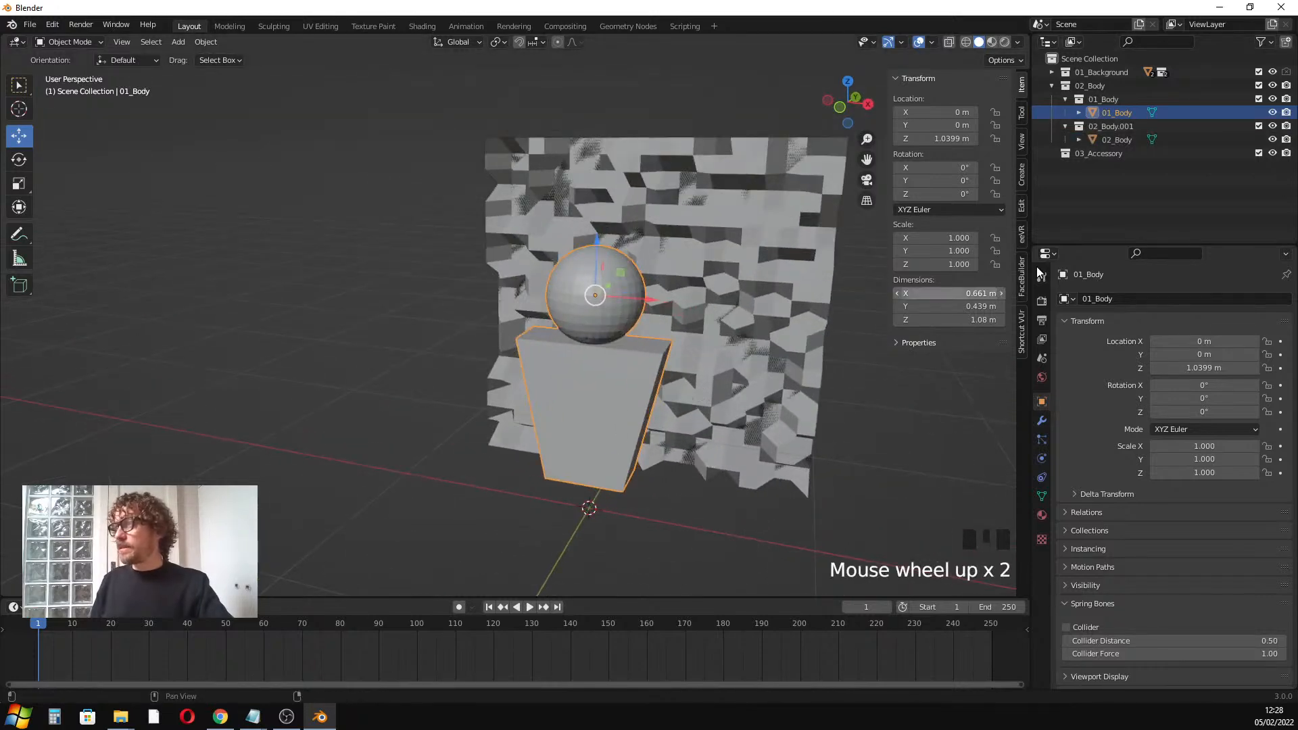
Add a torus to the 03_Accessory collection and reduce its radii to make a much smaller ring
click(1117, 151)
middle_drag(751, 298, 705, 322)
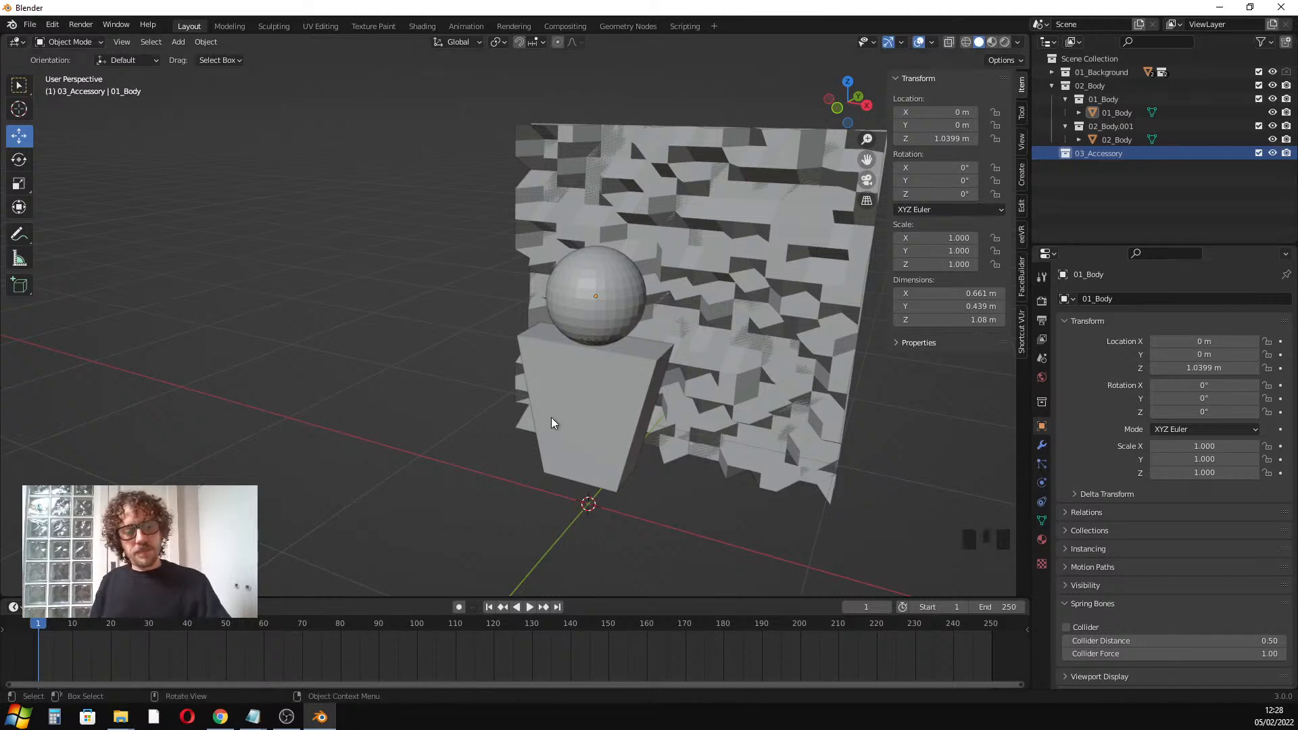
key(shift+a)
mouse_move(553, 376)
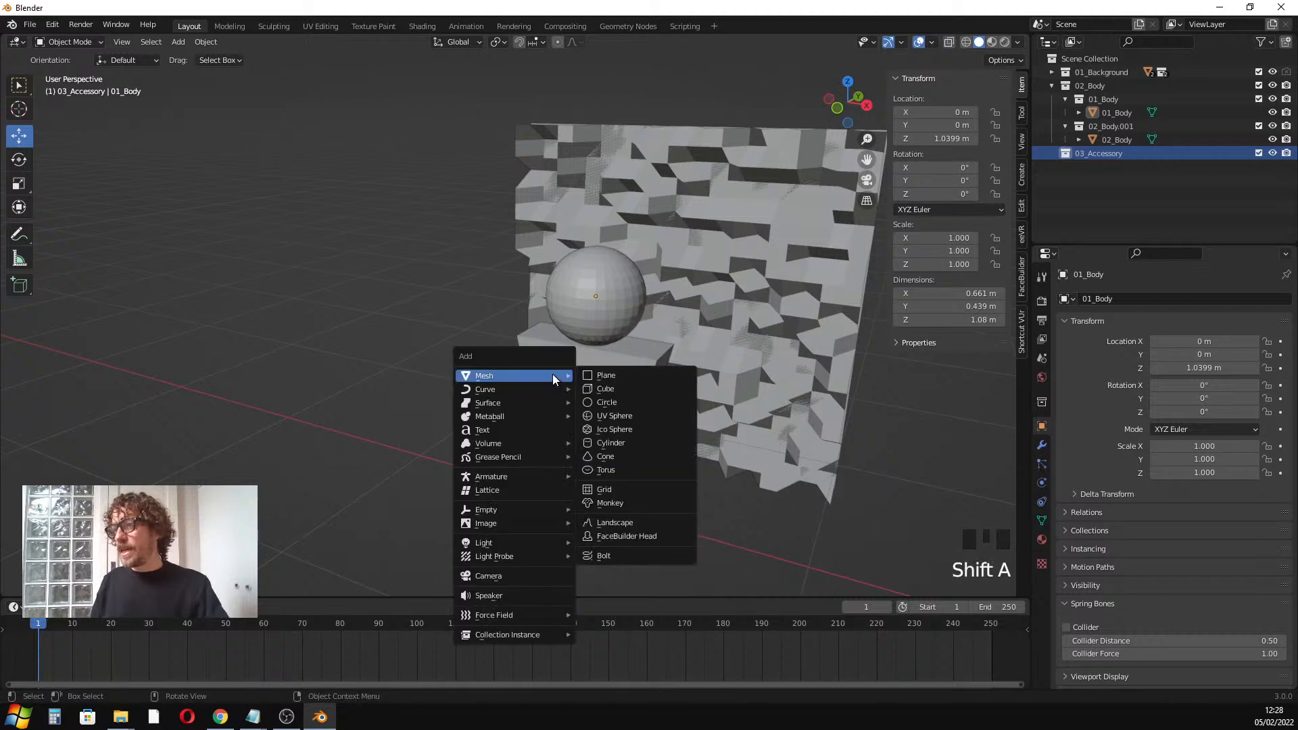
click(606, 469)
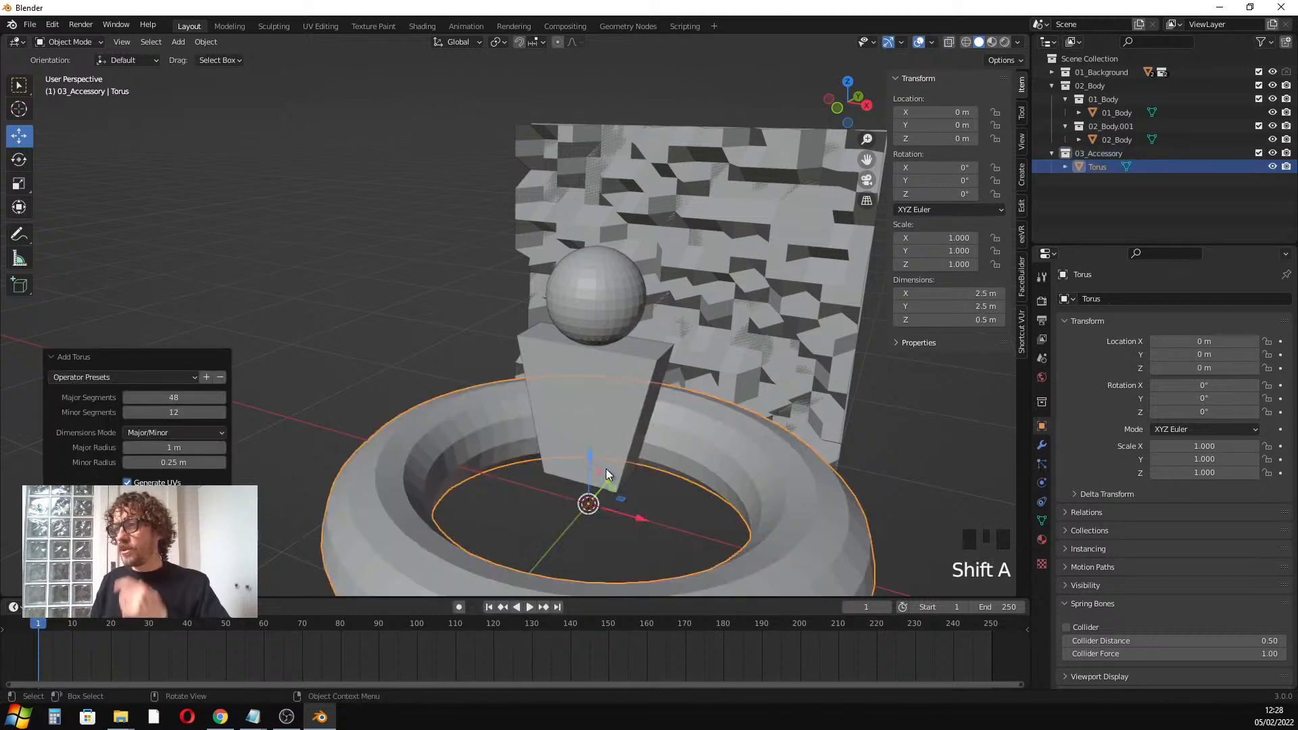
scroll(594, 461, down, 2)
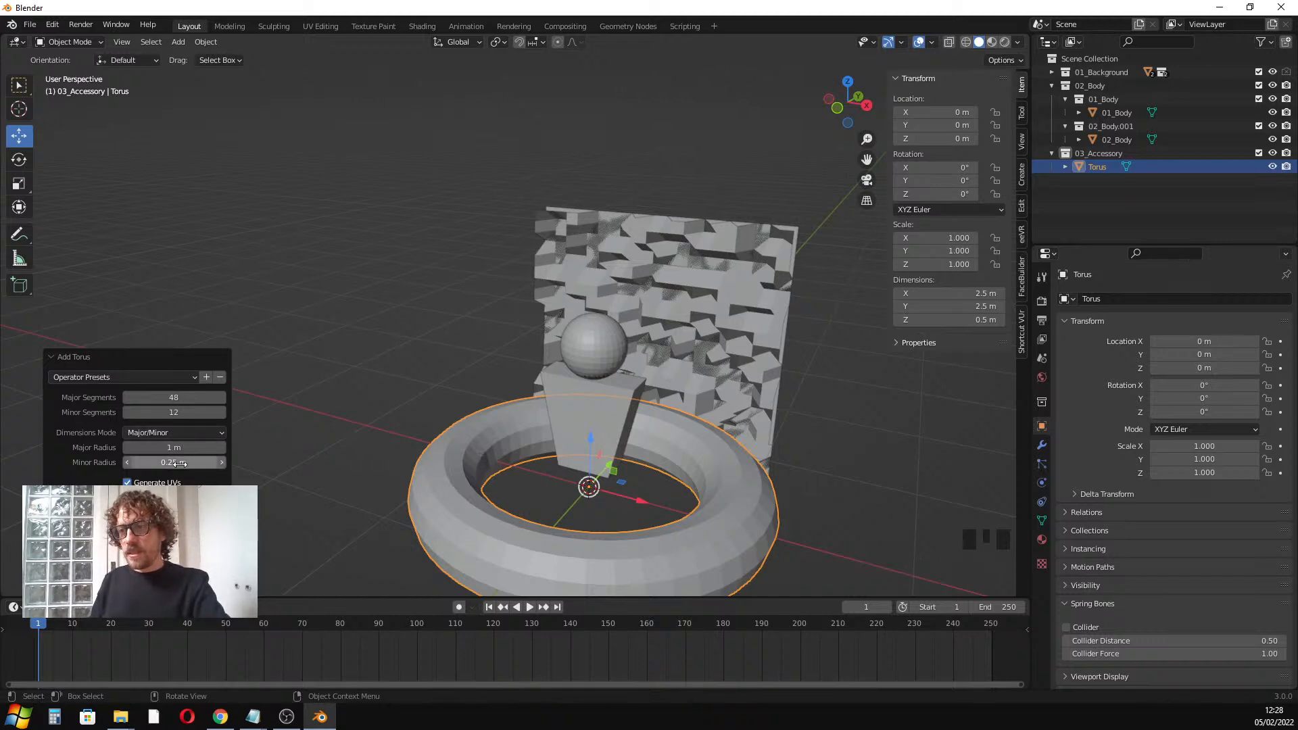
drag(179, 464, 112, 450)
Scale the torus to about 0.58 and place it beside the character's torso at about X 0.53 m, Z 0.82 m
middle_drag(595, 492, 639, 489)
key(s)
click(594, 472)
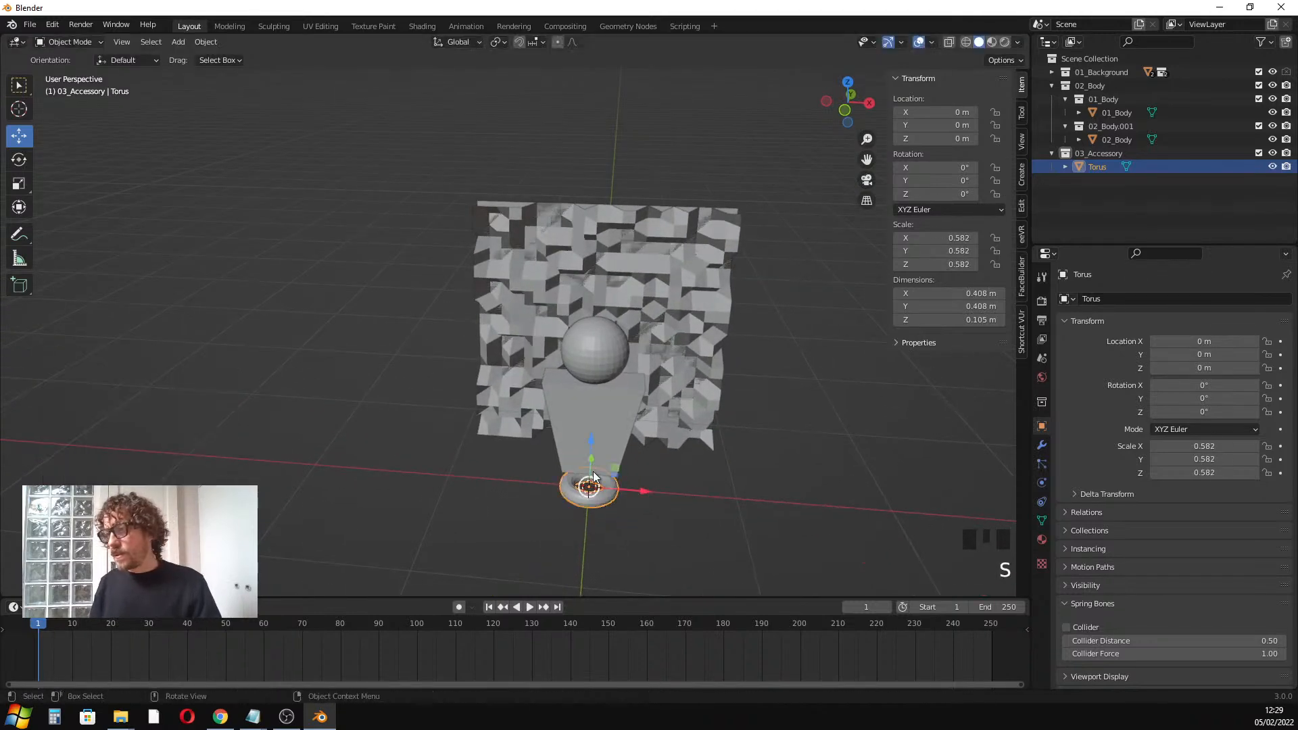
drag(587, 447, 719, 391)
Rename the torus as Donut and assign it to the 03_Accessory collection
click(1105, 168)
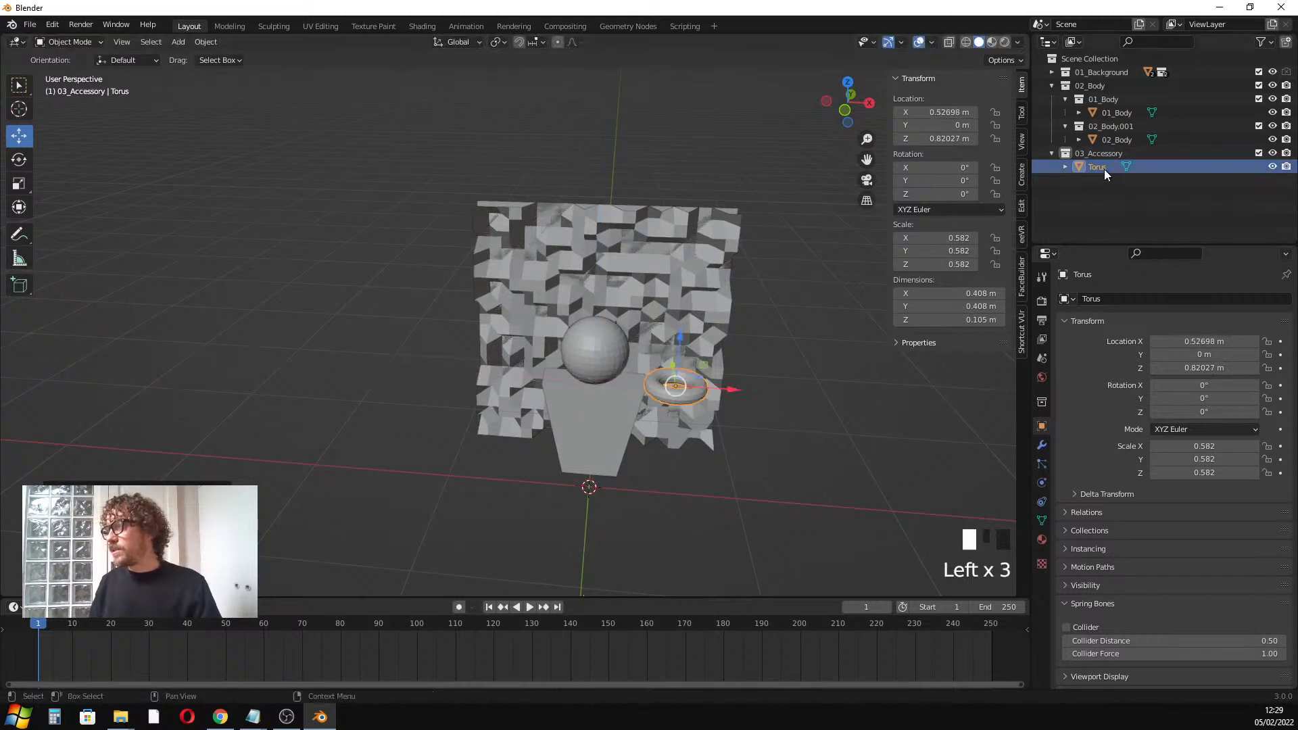
double_click(1105, 168)
text(Don)
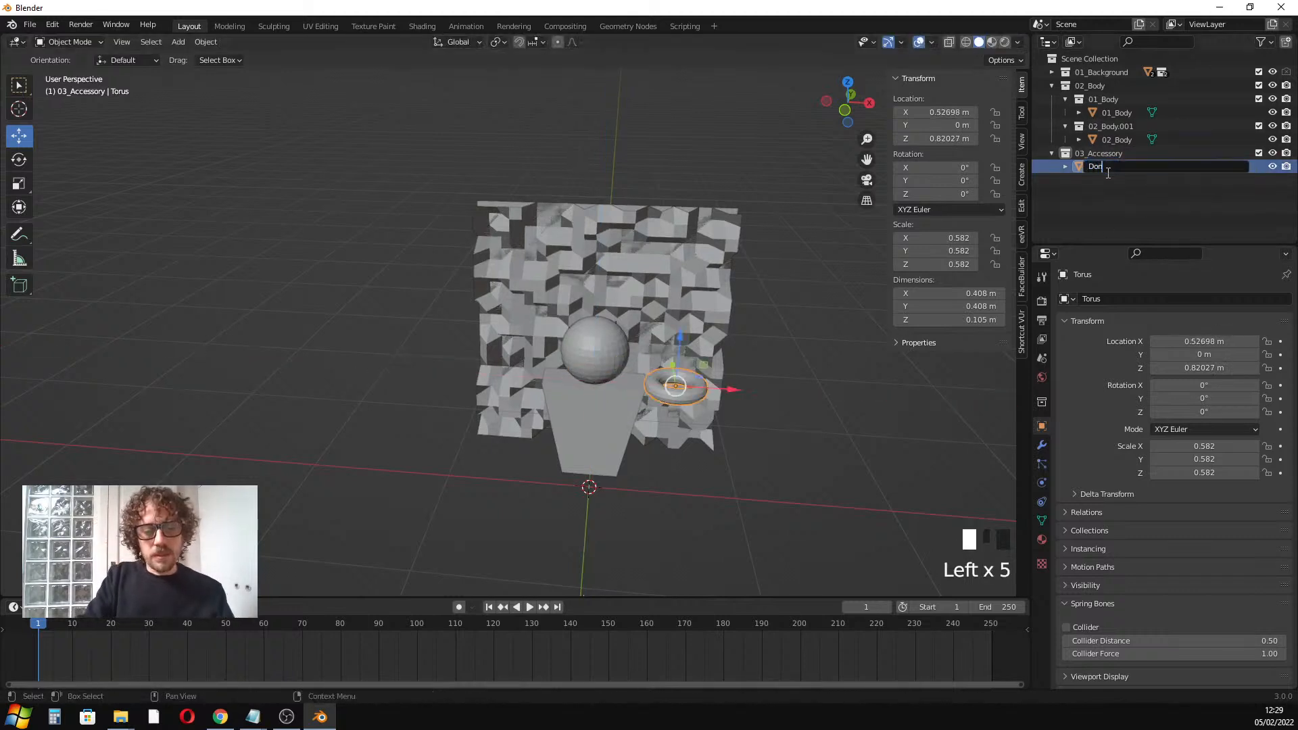
text(ut)
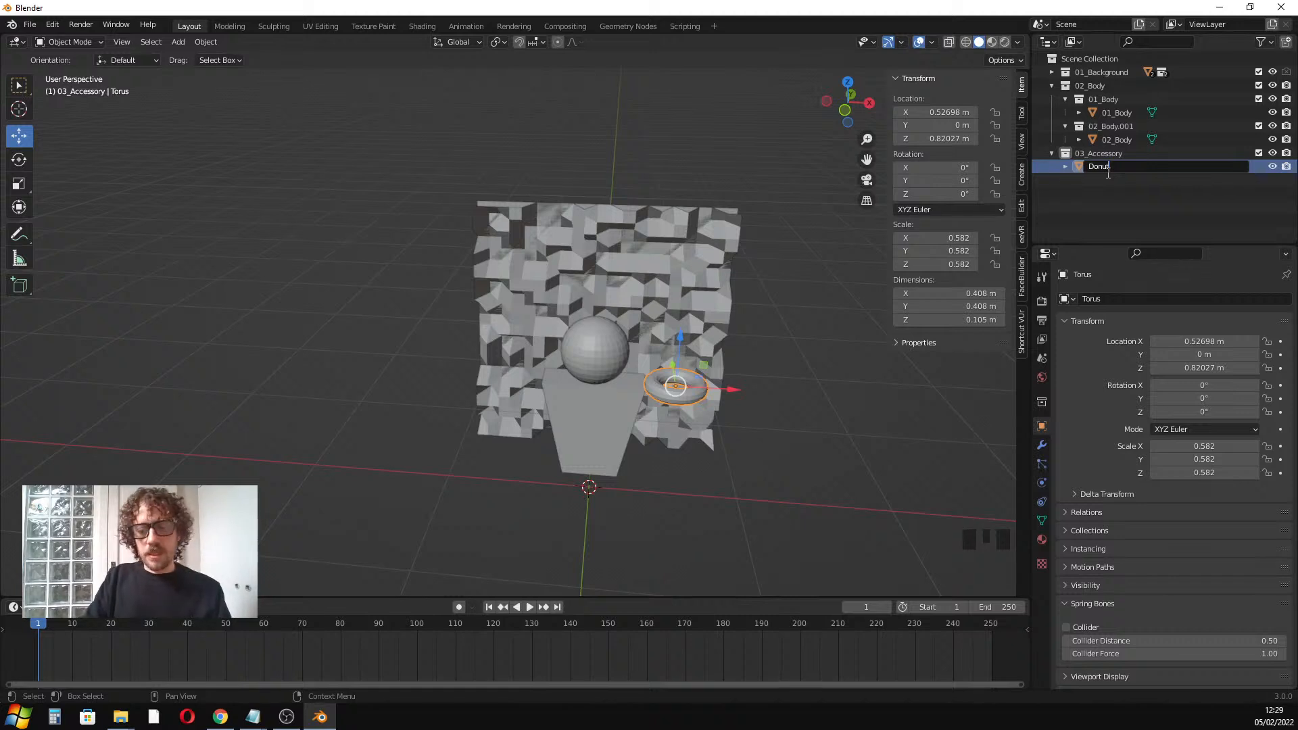
key(Return)
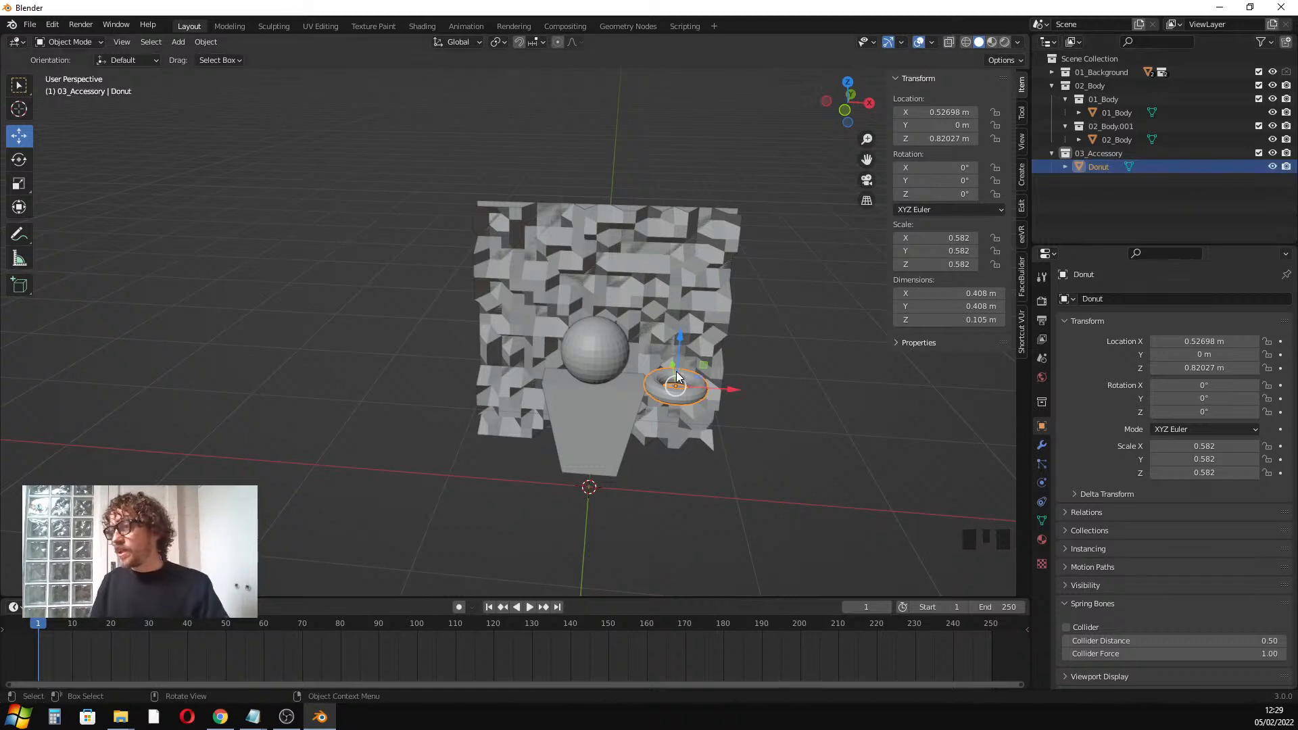
key(m)
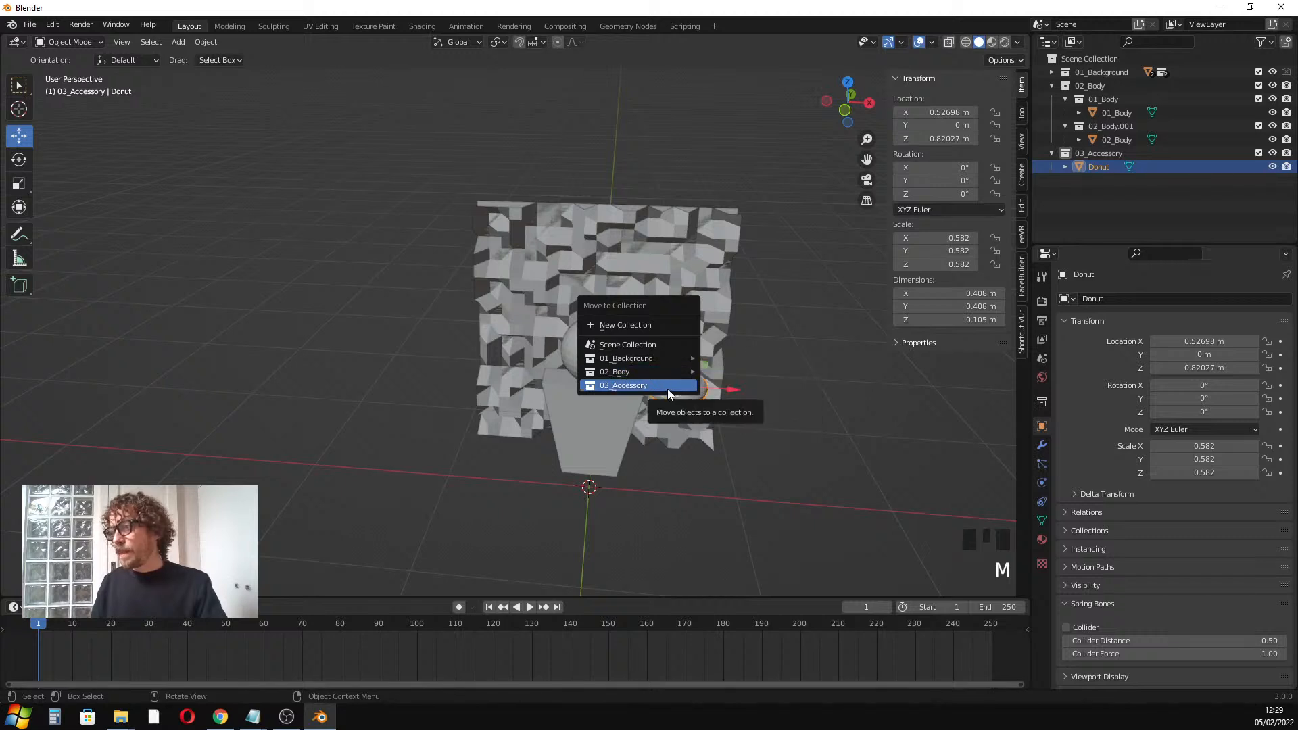
click(668, 388)
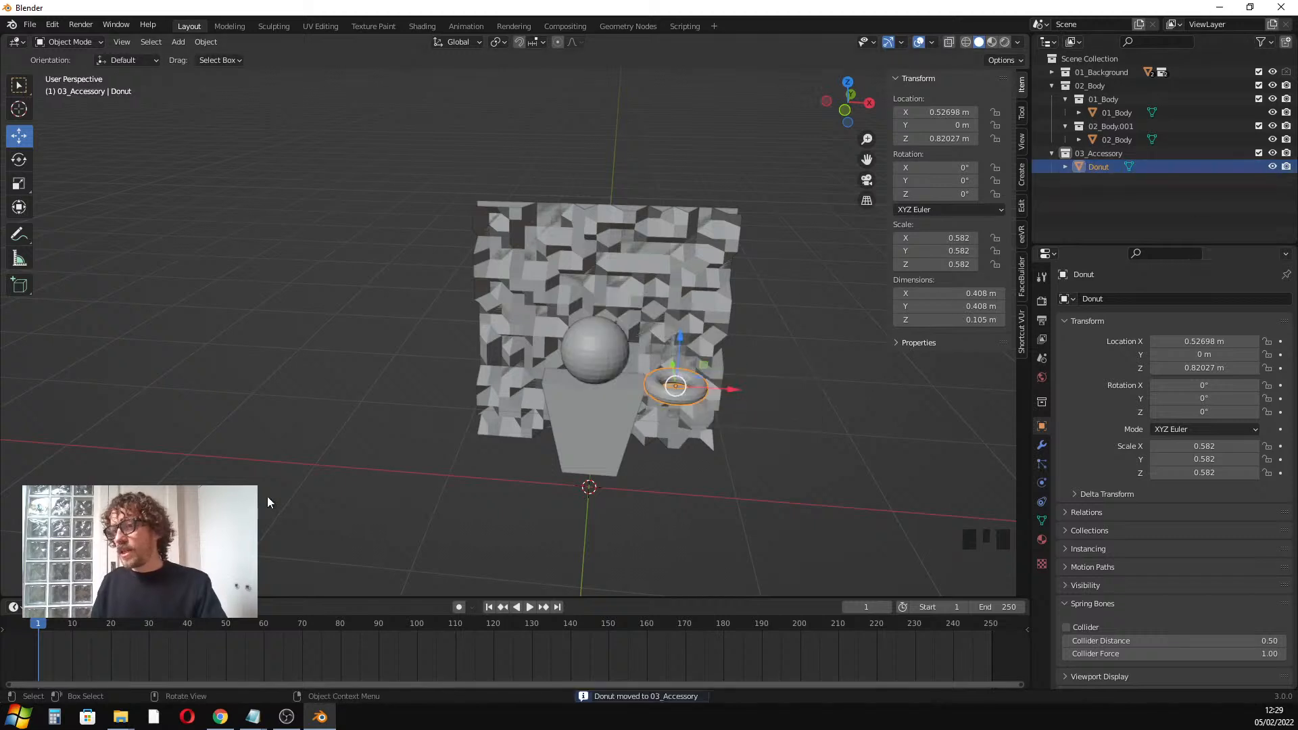
click(728, 518)
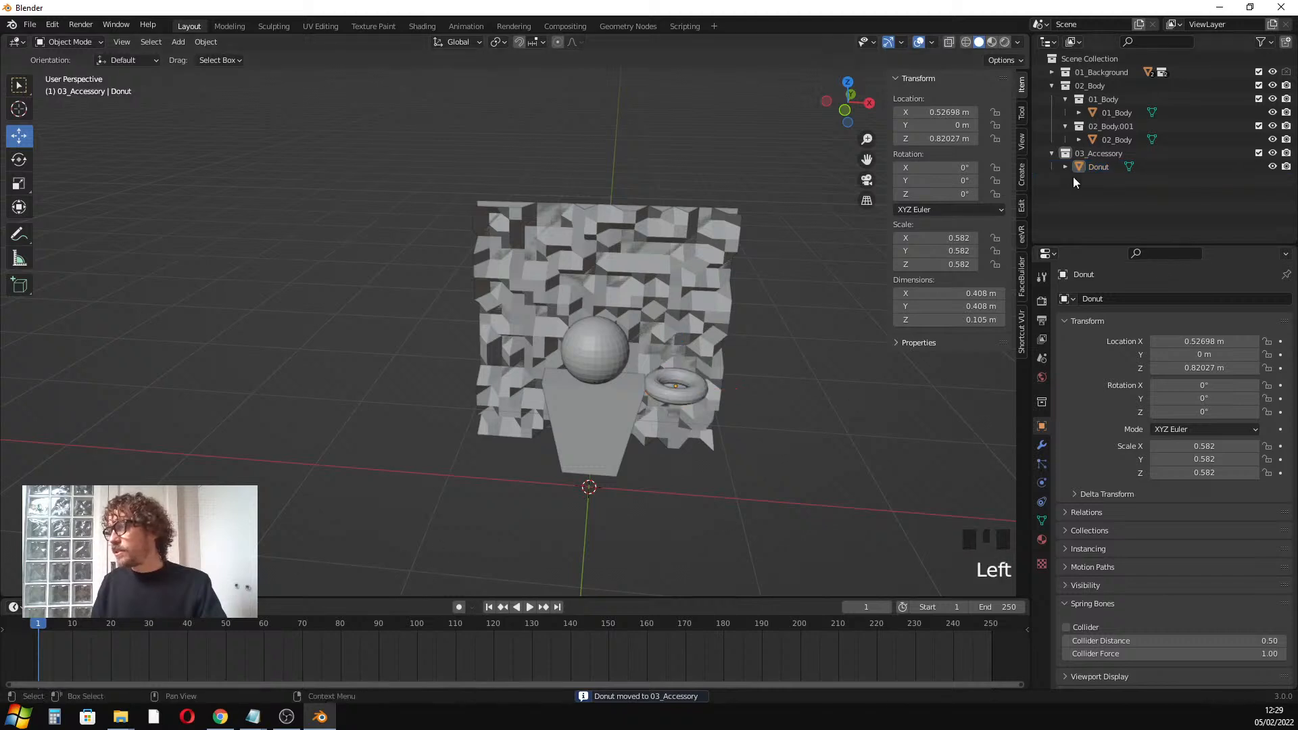
Create a subcollection named 01_Donut inside 03_Accessory and move the Donut object into it
click(1099, 153)
click(1286, 35)
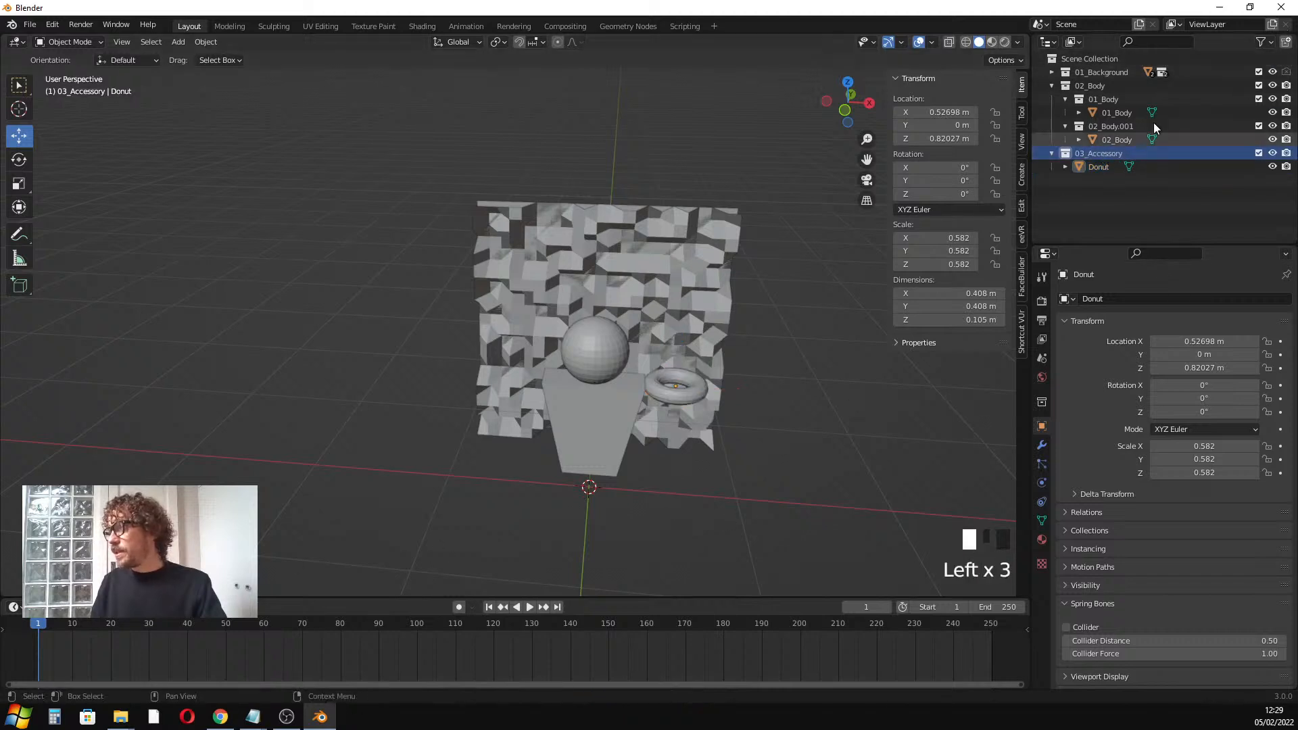
click(1287, 41)
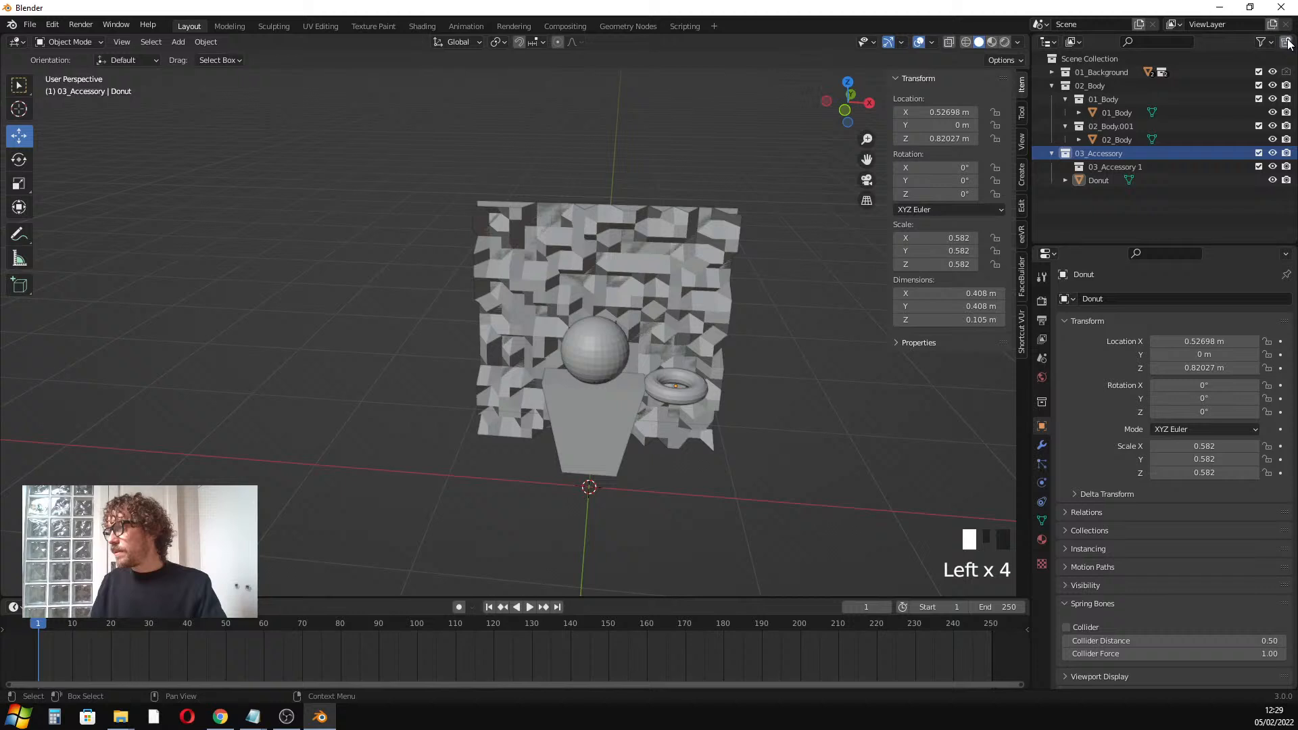
click(1116, 166)
double_click(1116, 167)
text(01_Donut)
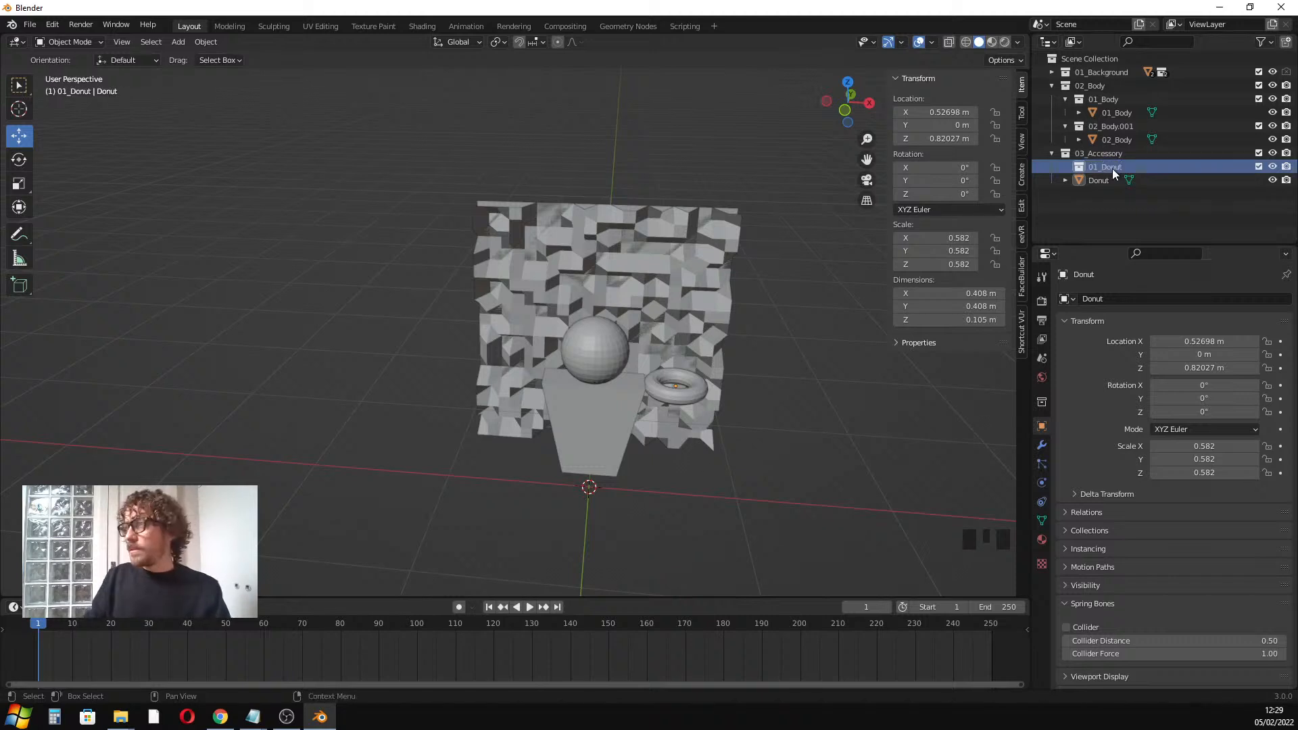
key(Return)
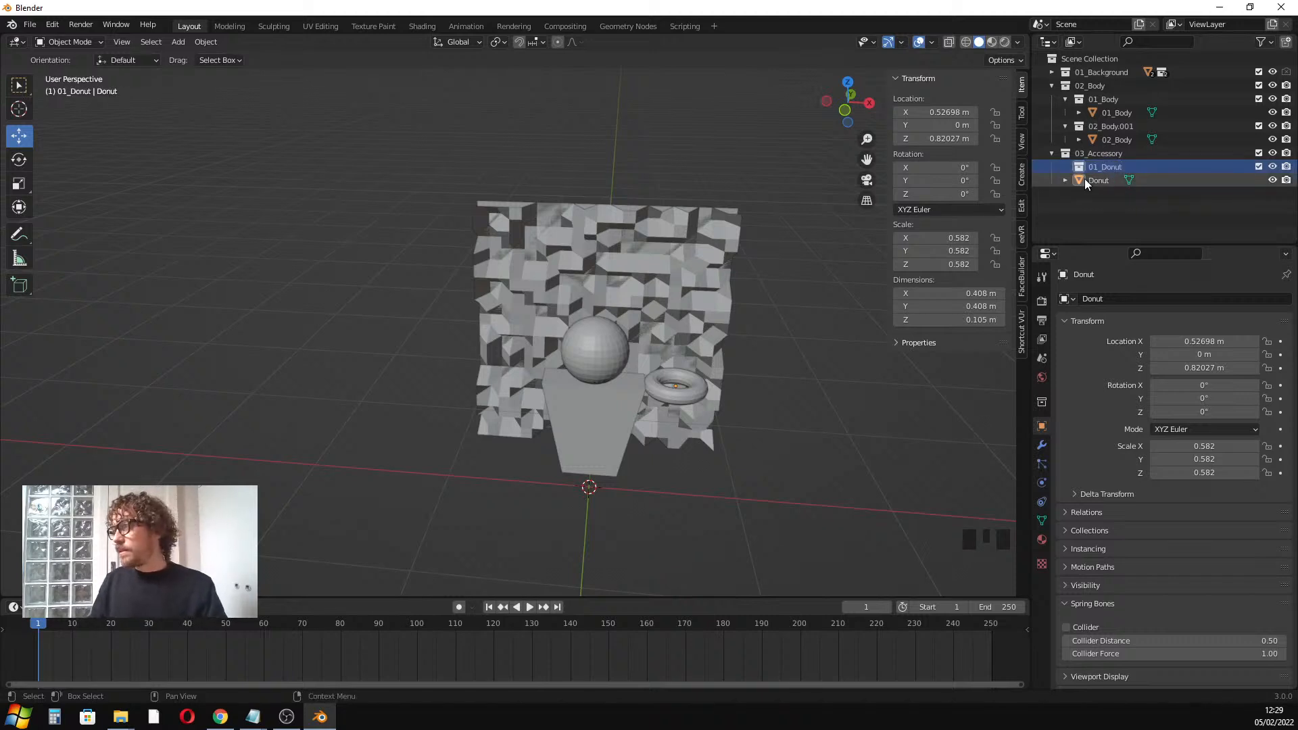
drag(1085, 179, 1122, 168)
scroll(598, 375, up, 2)
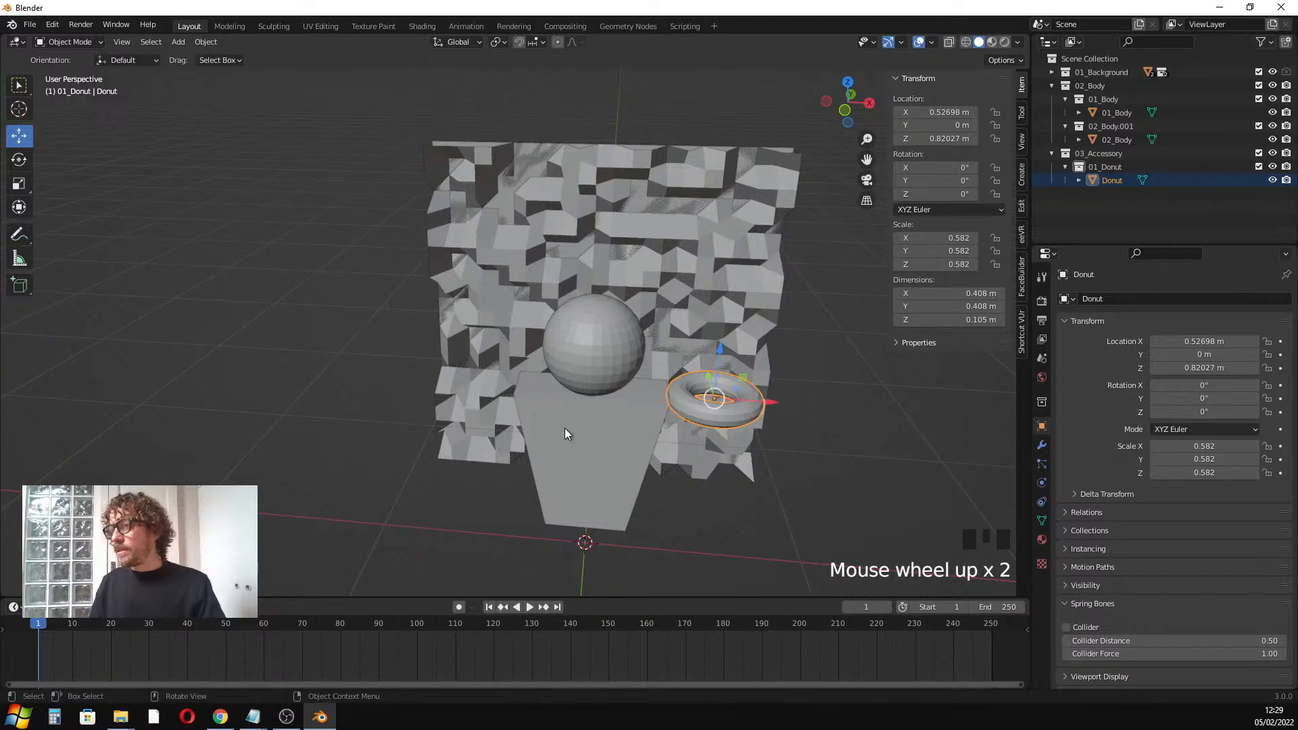
shift+middle_drag(562, 424, 540, 401)
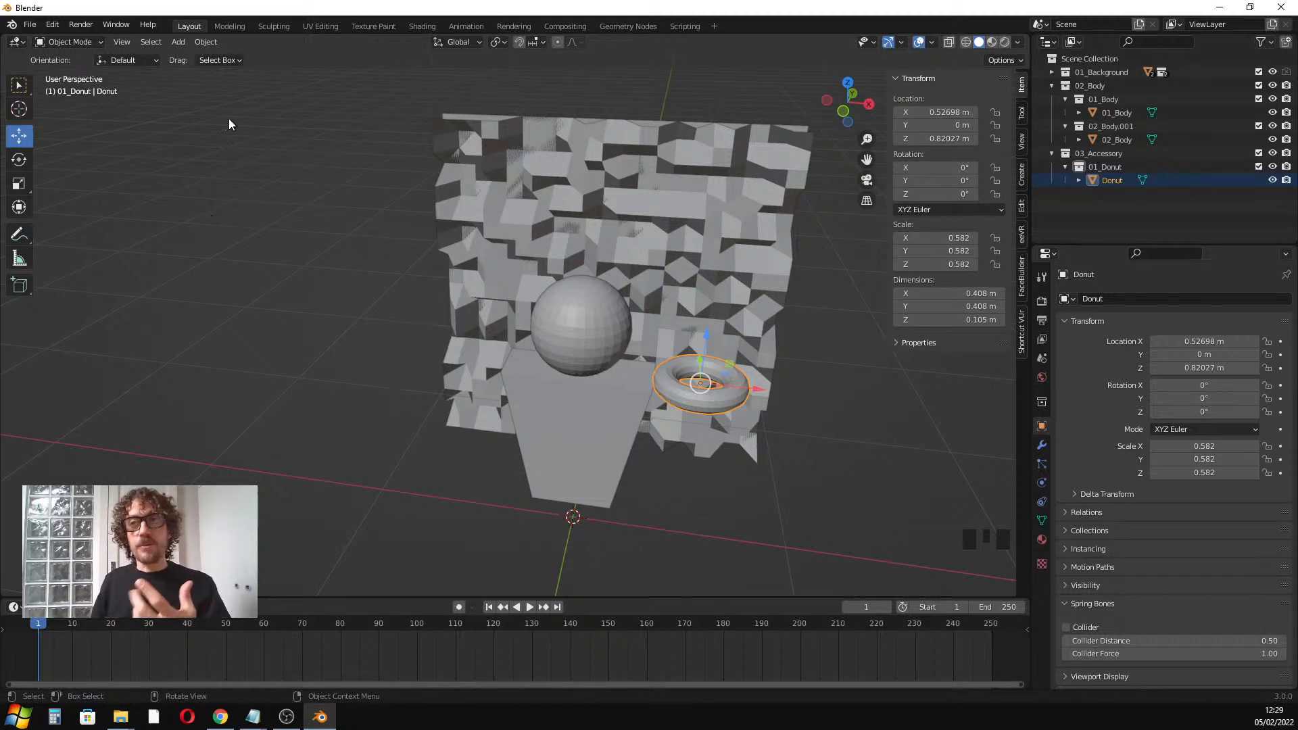
Append the EXTRA_OBJECTS collection from VUDUBRIGADA_WHITEMAGIC_file_asset.blend in the 1ST_DROP_LAYERS project's BLENDER_ASSETS_LIBRARY folder
click(31, 26)
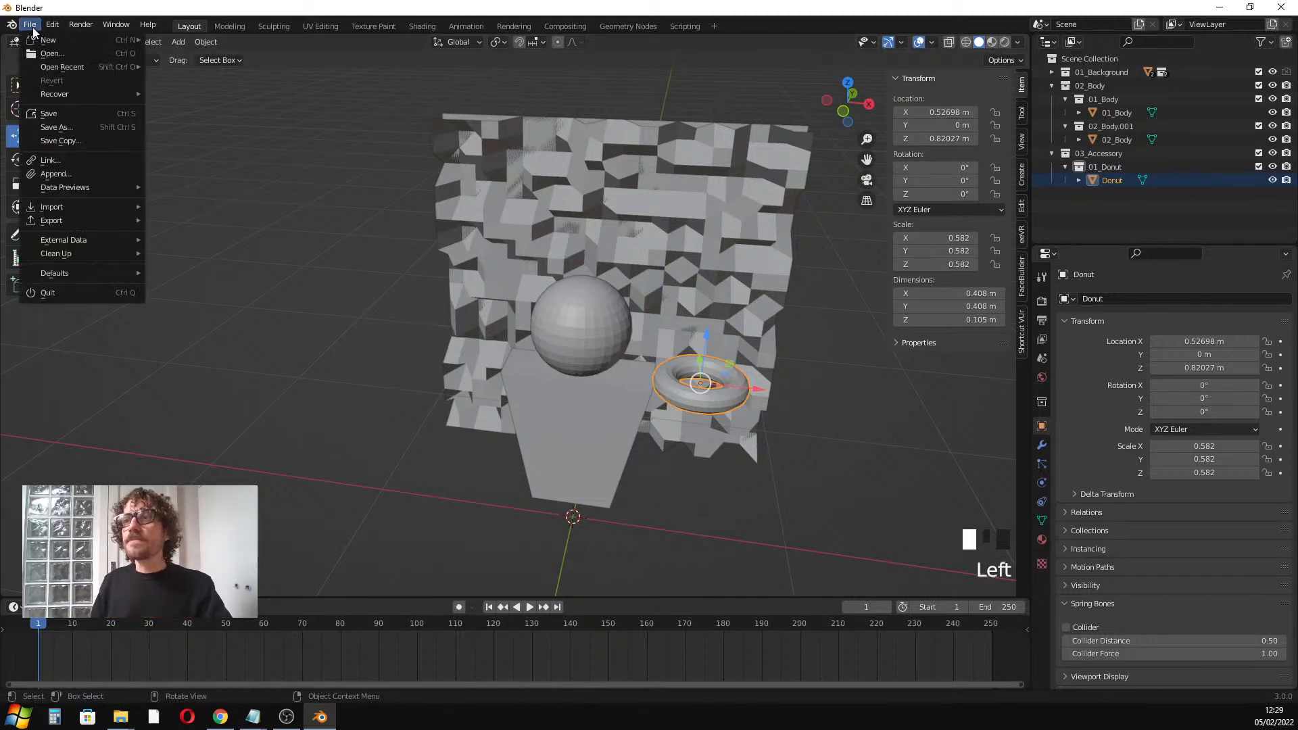
click(55, 174)
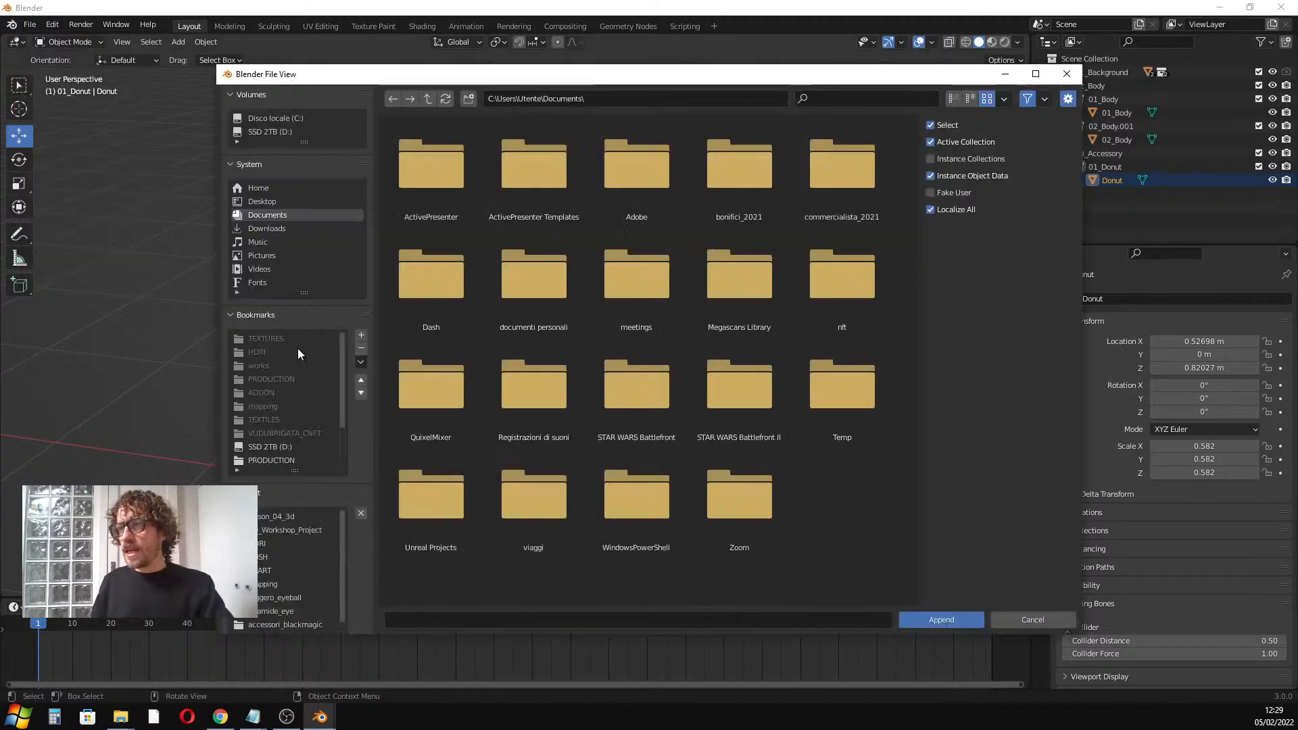
scroll(294, 449, down, 4)
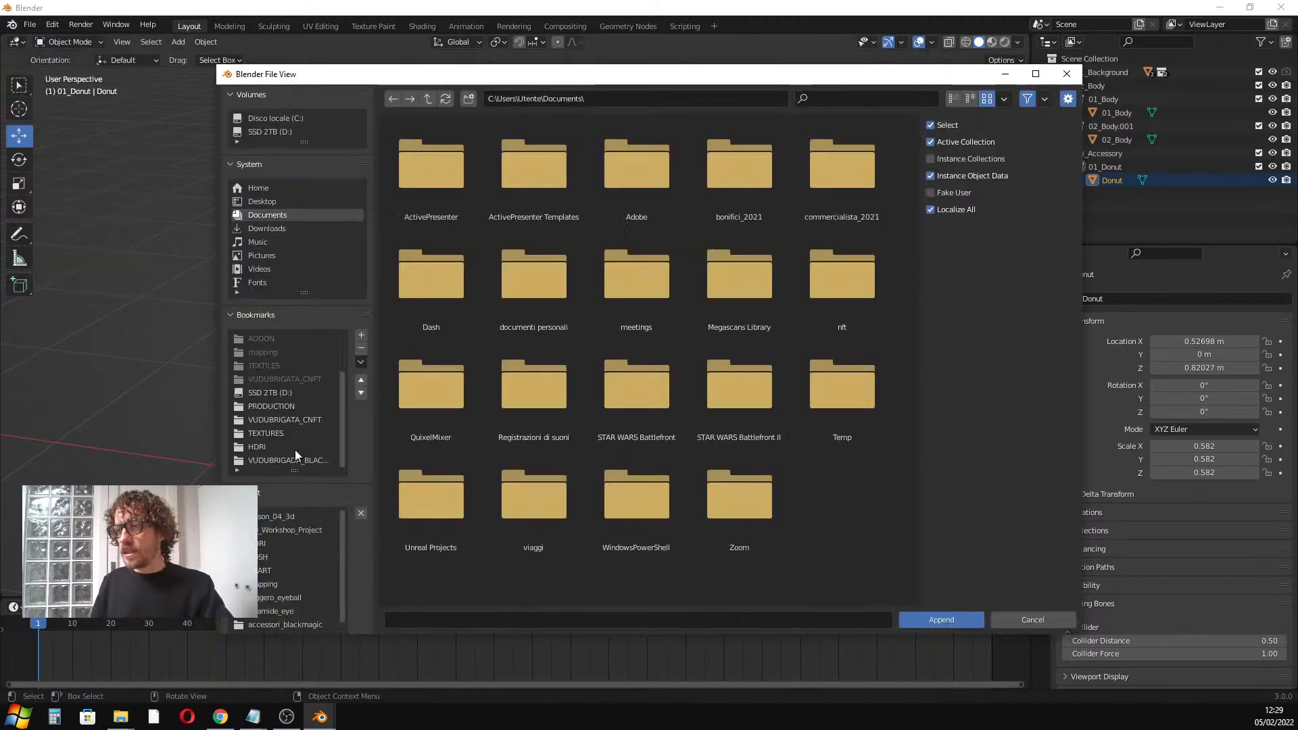
click(297, 420)
double_click(419, 176)
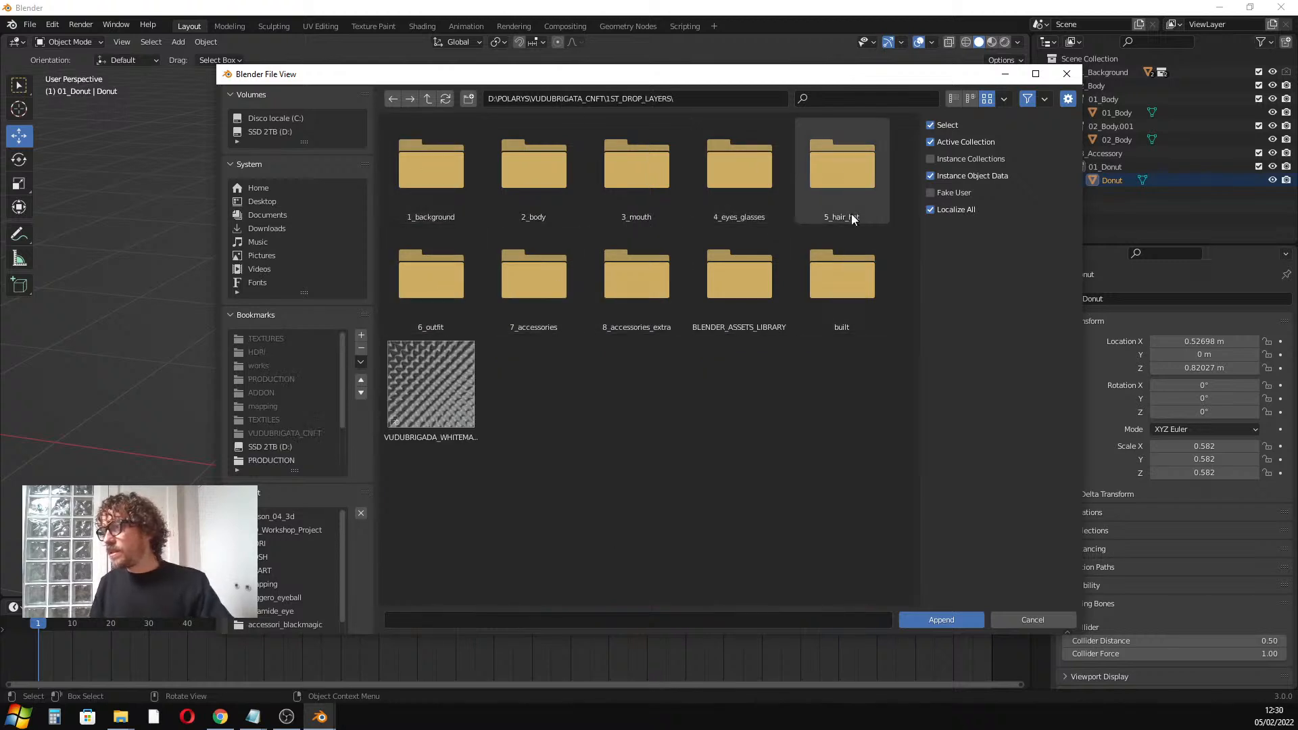
click(737, 269)
double_click(737, 271)
click(558, 234)
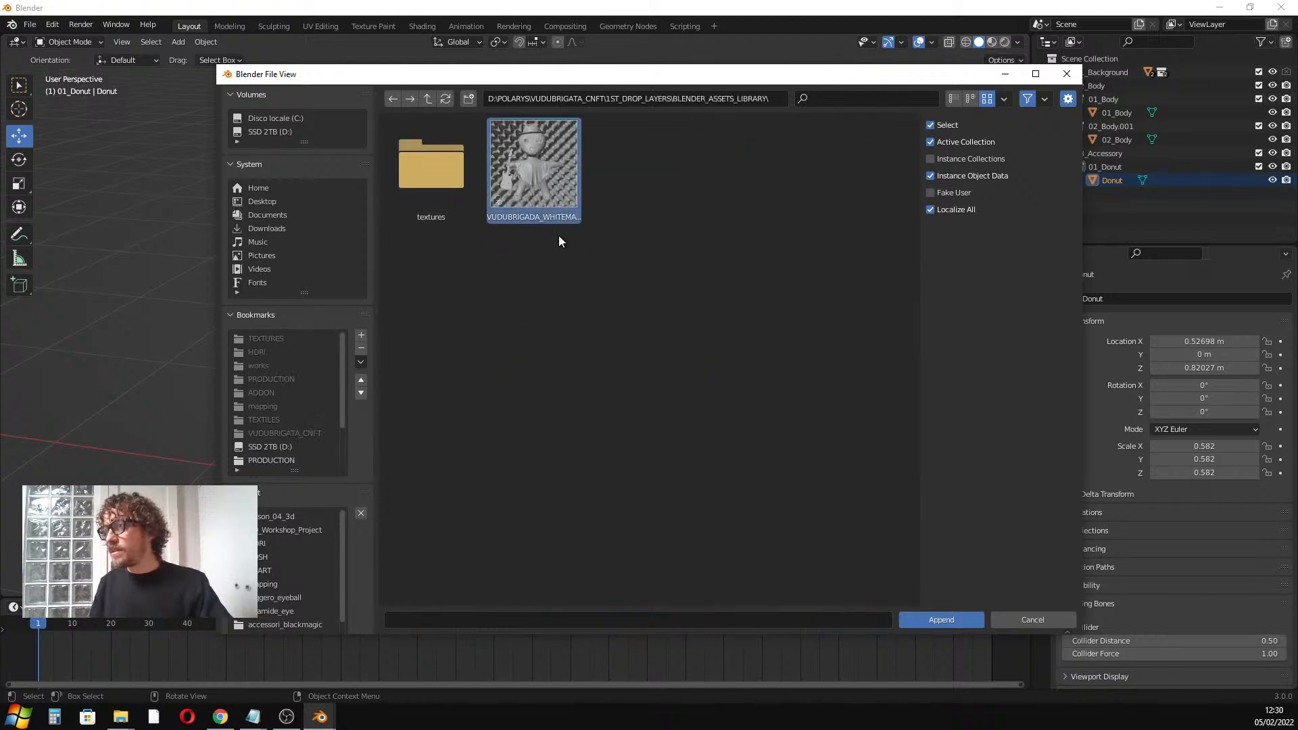
click(926, 619)
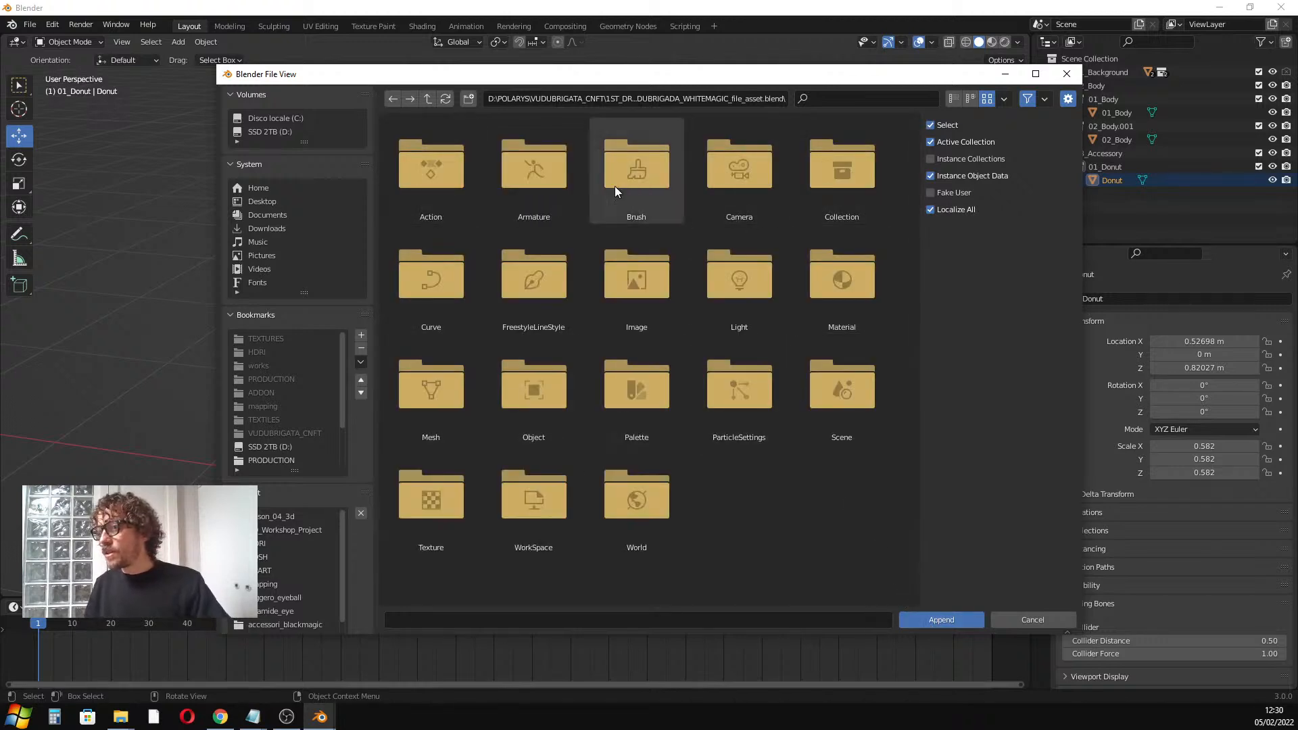
double_click(840, 192)
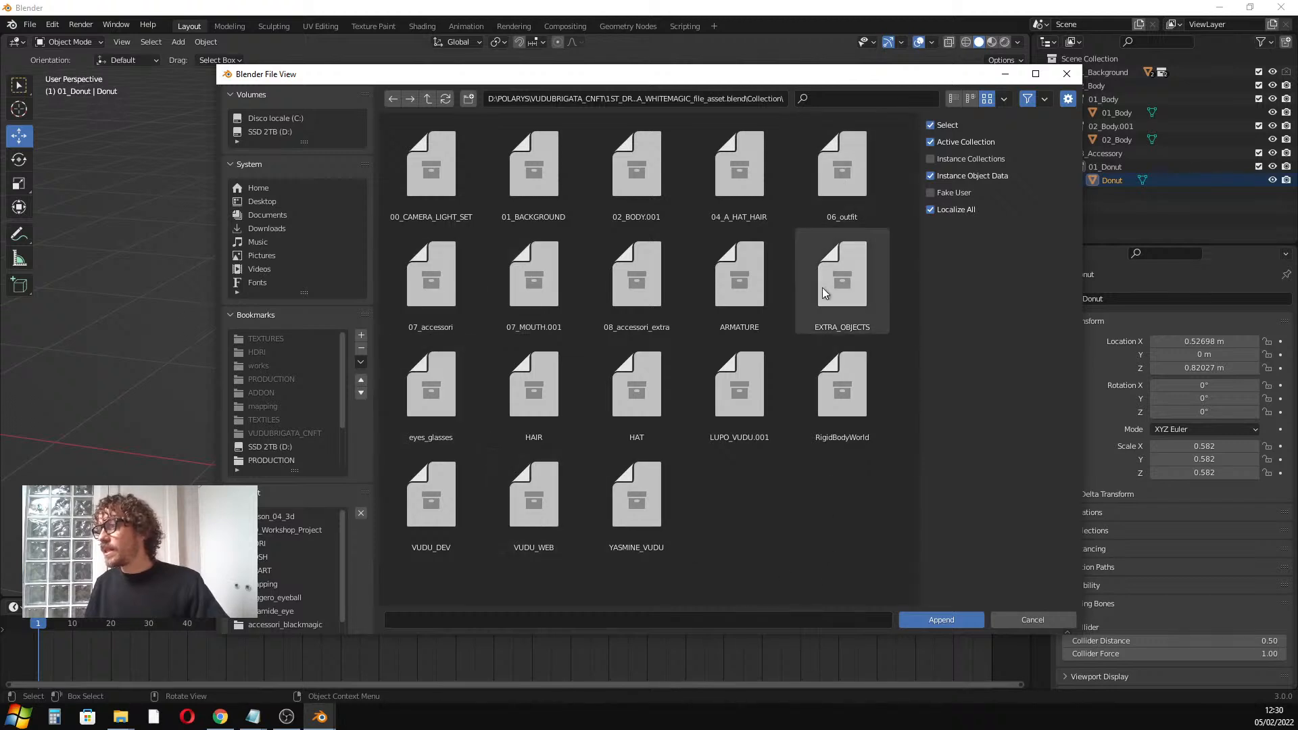
key(Escape)
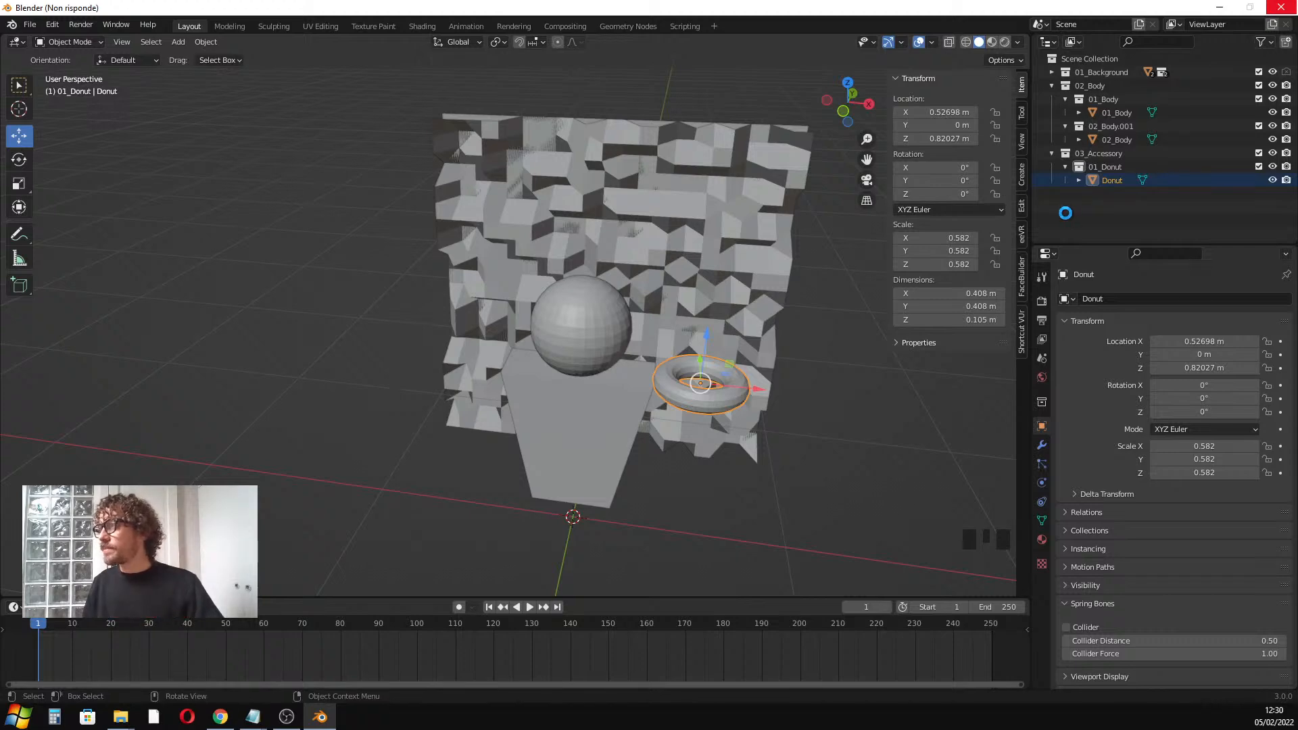
Select the appended photo camera and its strap and move them along X away from the character, placing the strap at about X -3.68 m
scroll(775, 257, down, 4)
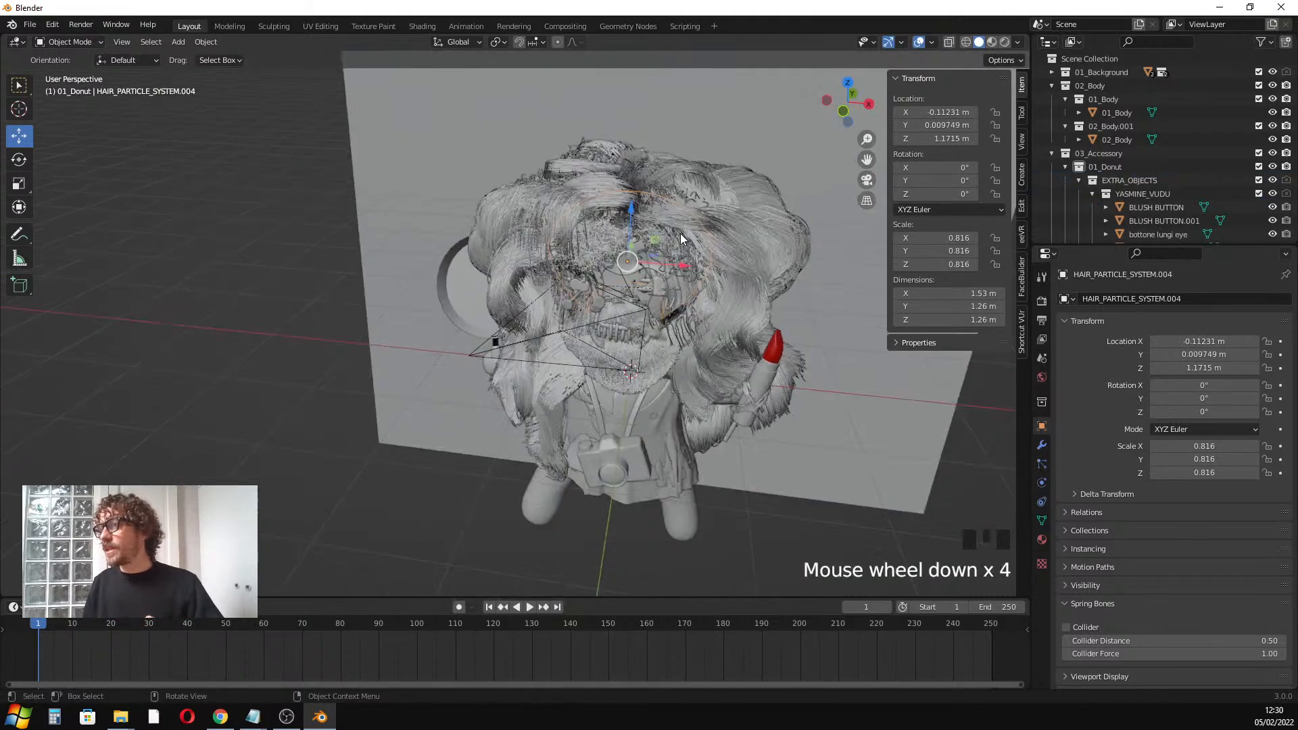
middle_drag(683, 233, 652, 229)
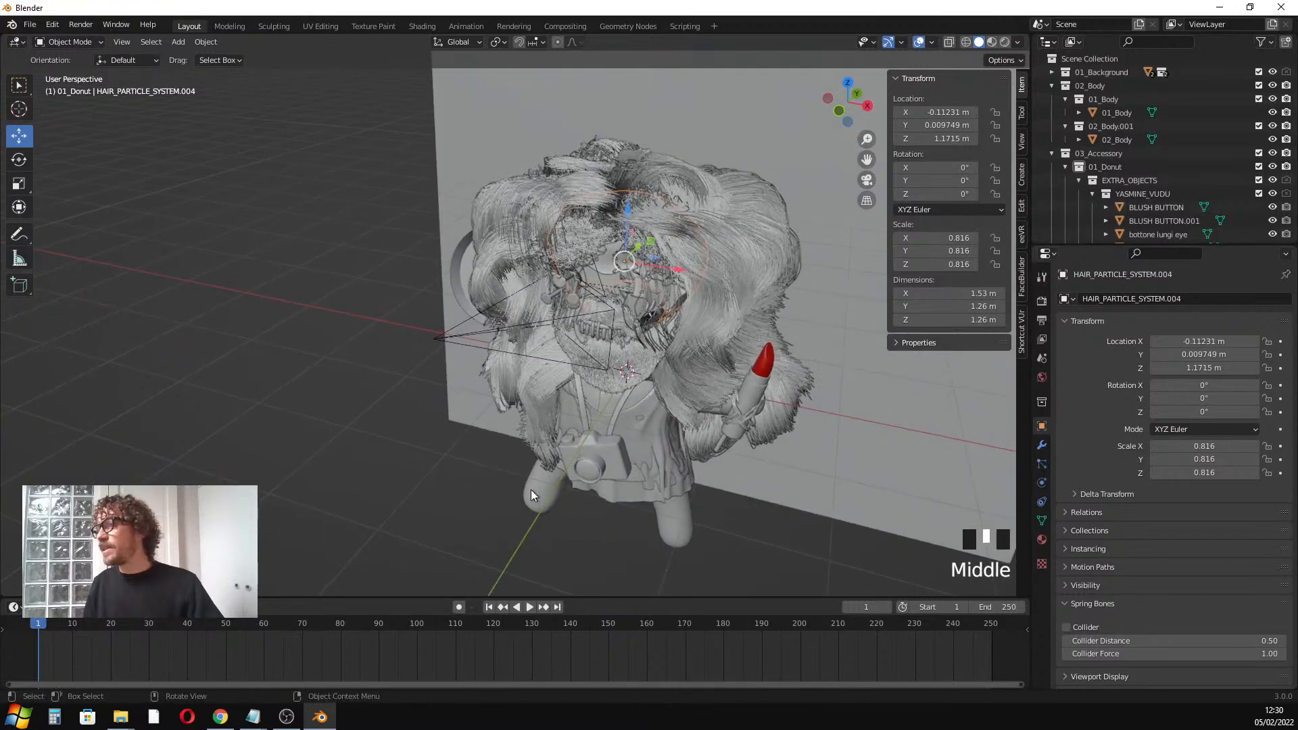
click(613, 457)
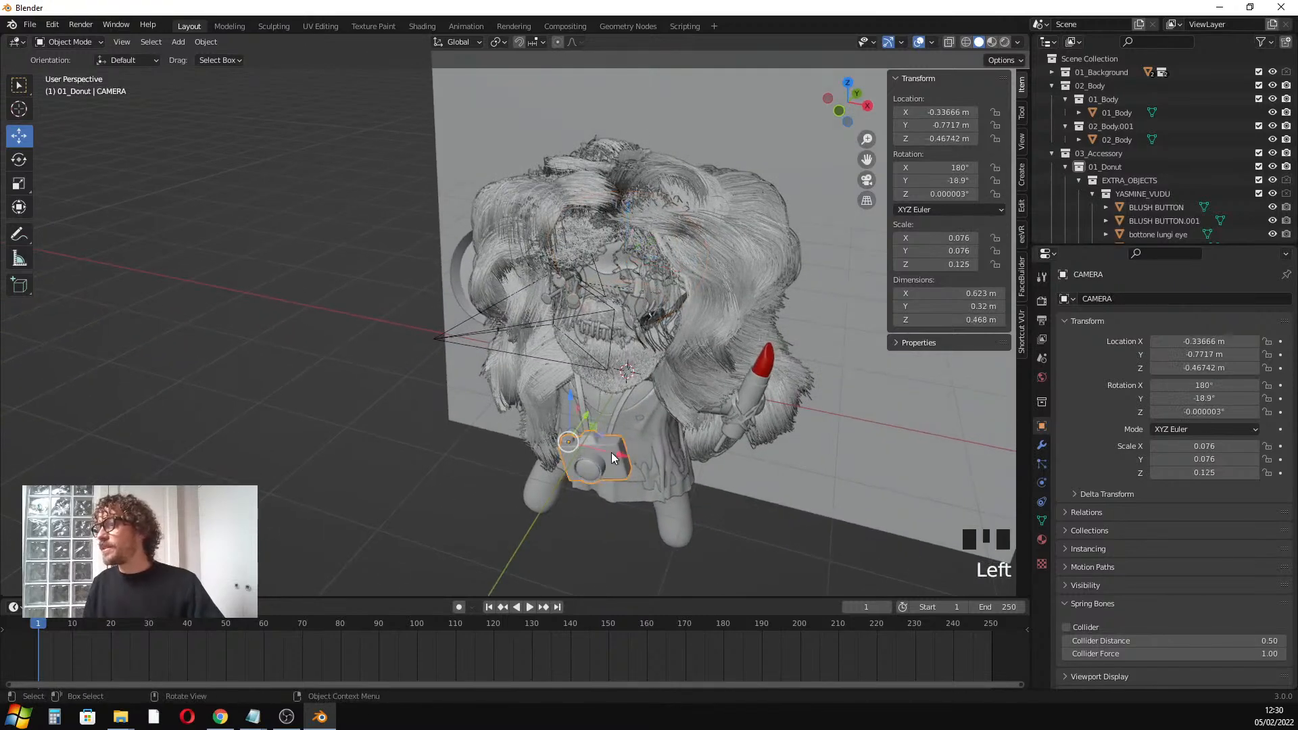
shift+click(611, 420)
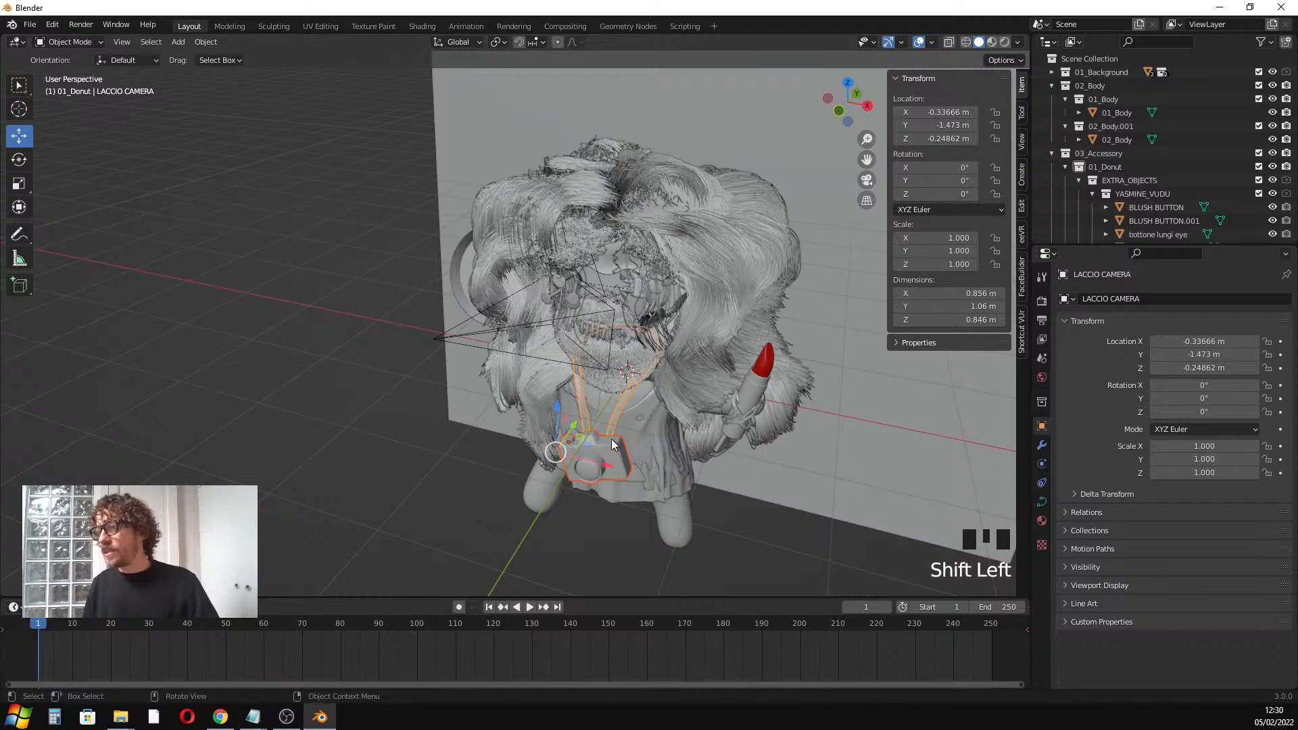
drag(614, 465, 320, 408)
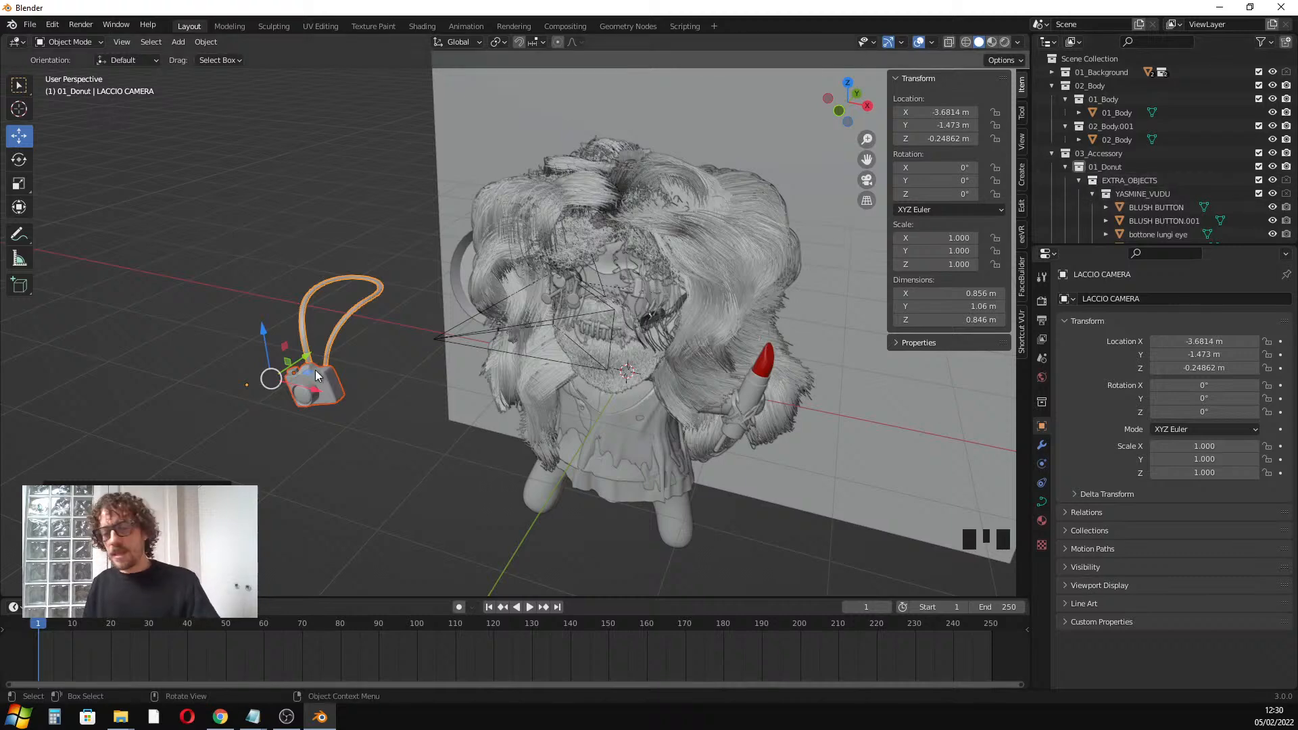
Move the camera and its strap into a new collection named 02_camera inside 03_Accessory
key(m)
mouse_move(311, 374)
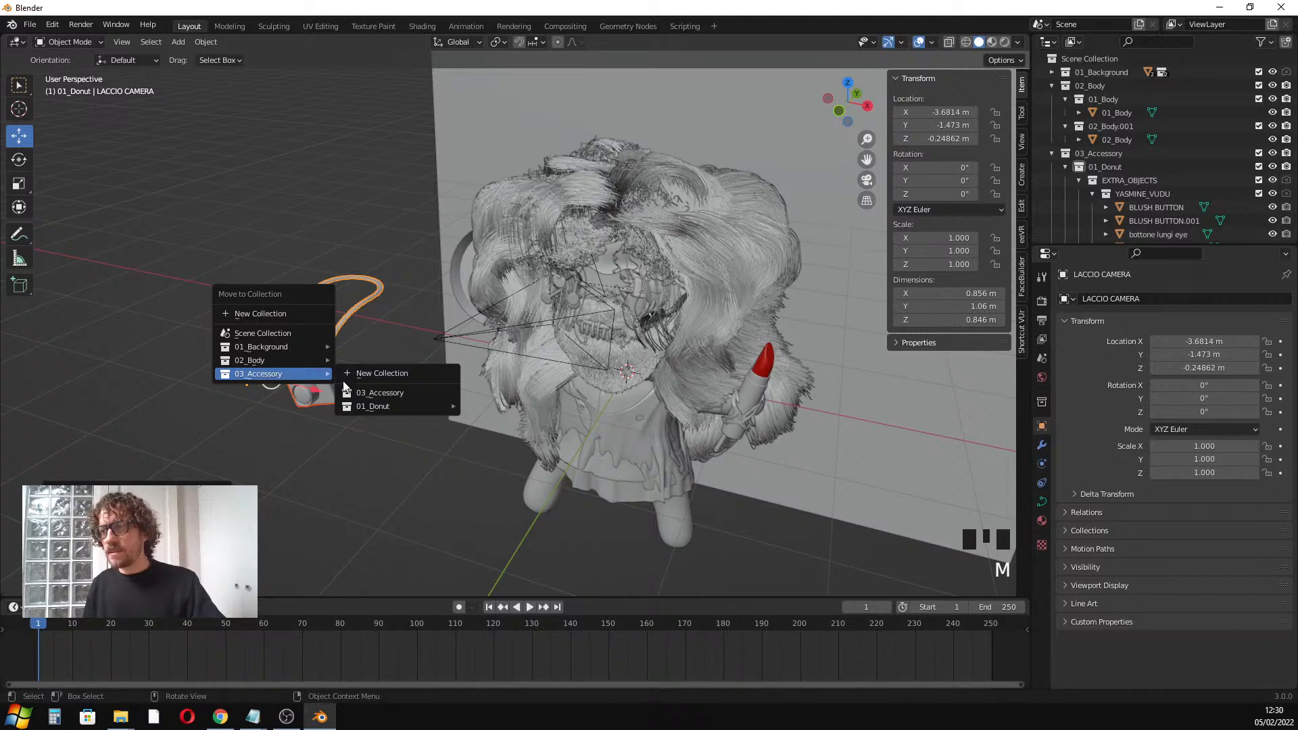
click(386, 375)
text(02_)
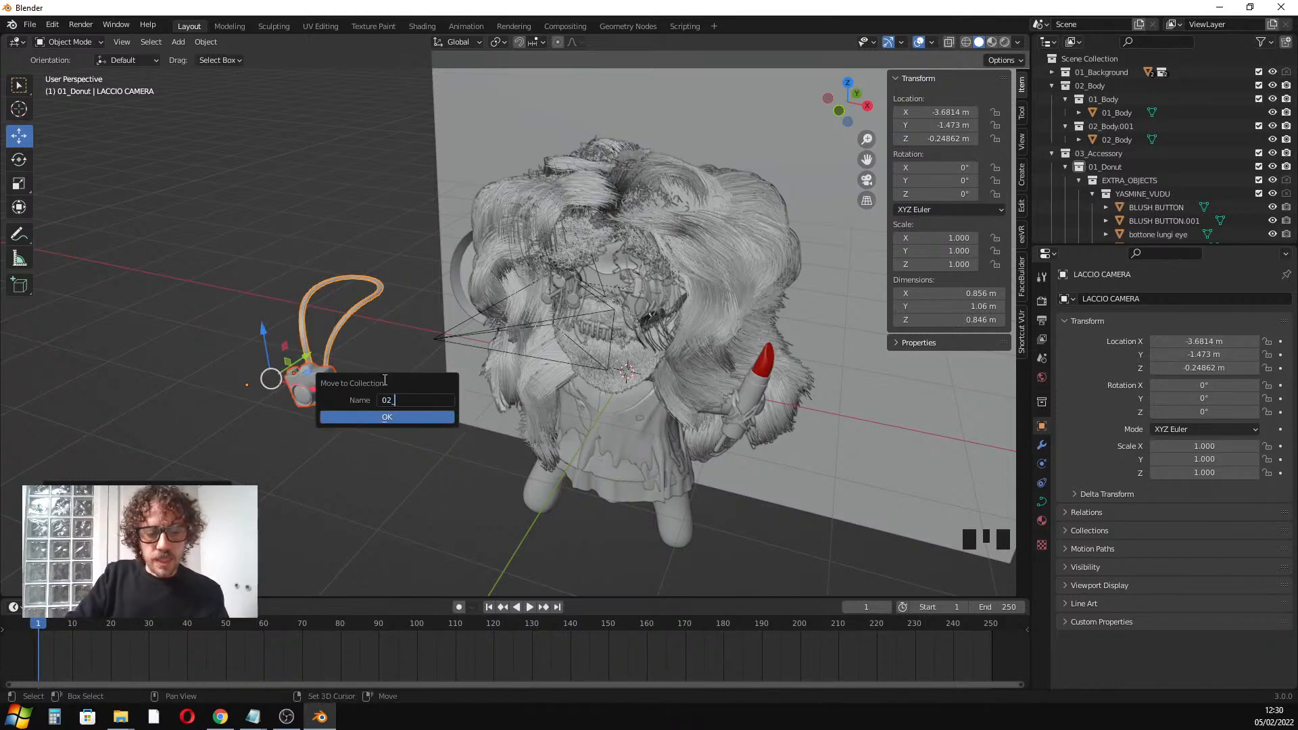
text(camw)
key(BackSpace)
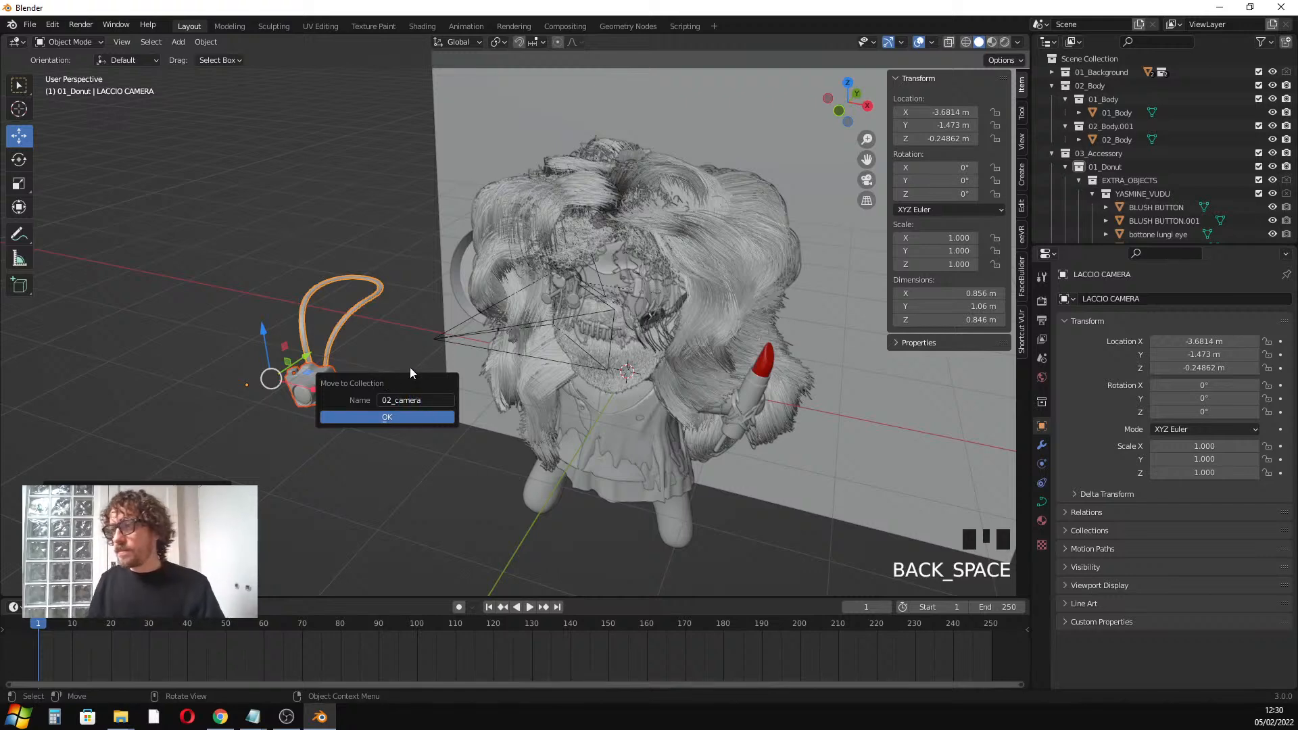
click(387, 417)
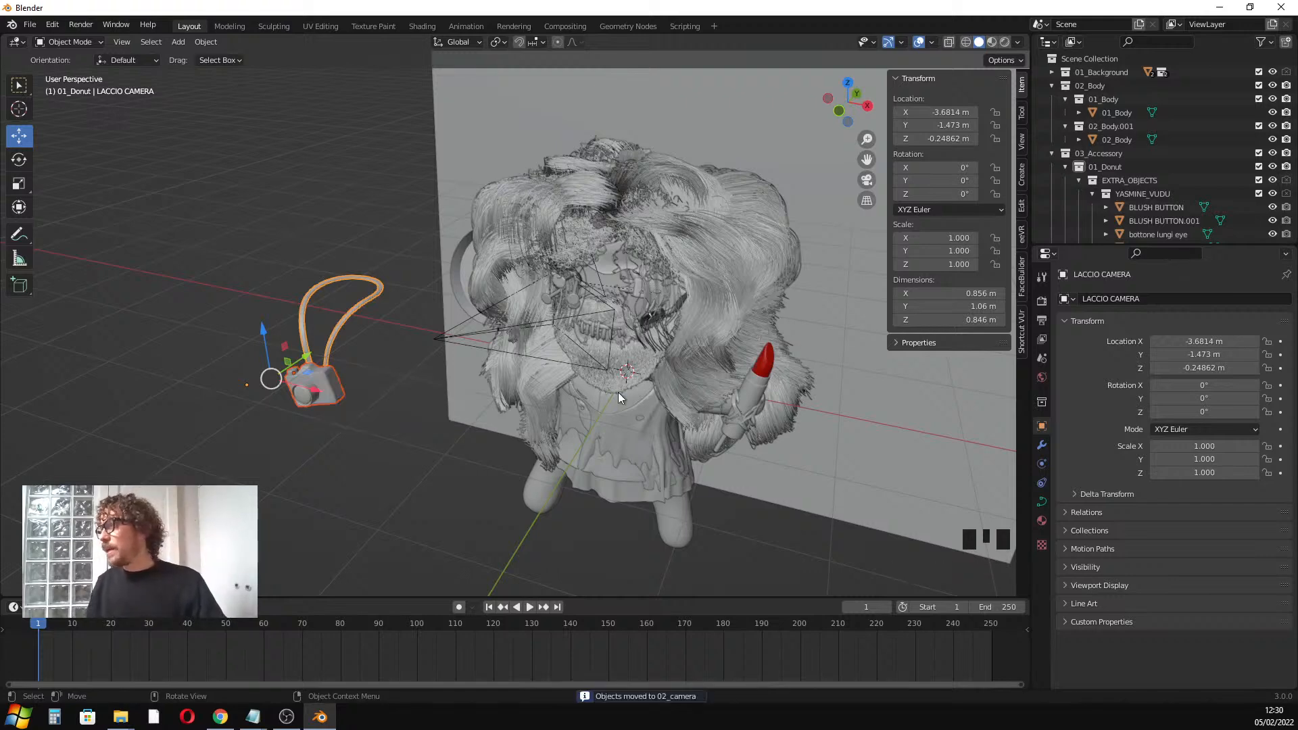
Delete the appended EXTRA_OBJECTS collection together with its whole hierarchy
right_click(1130, 183)
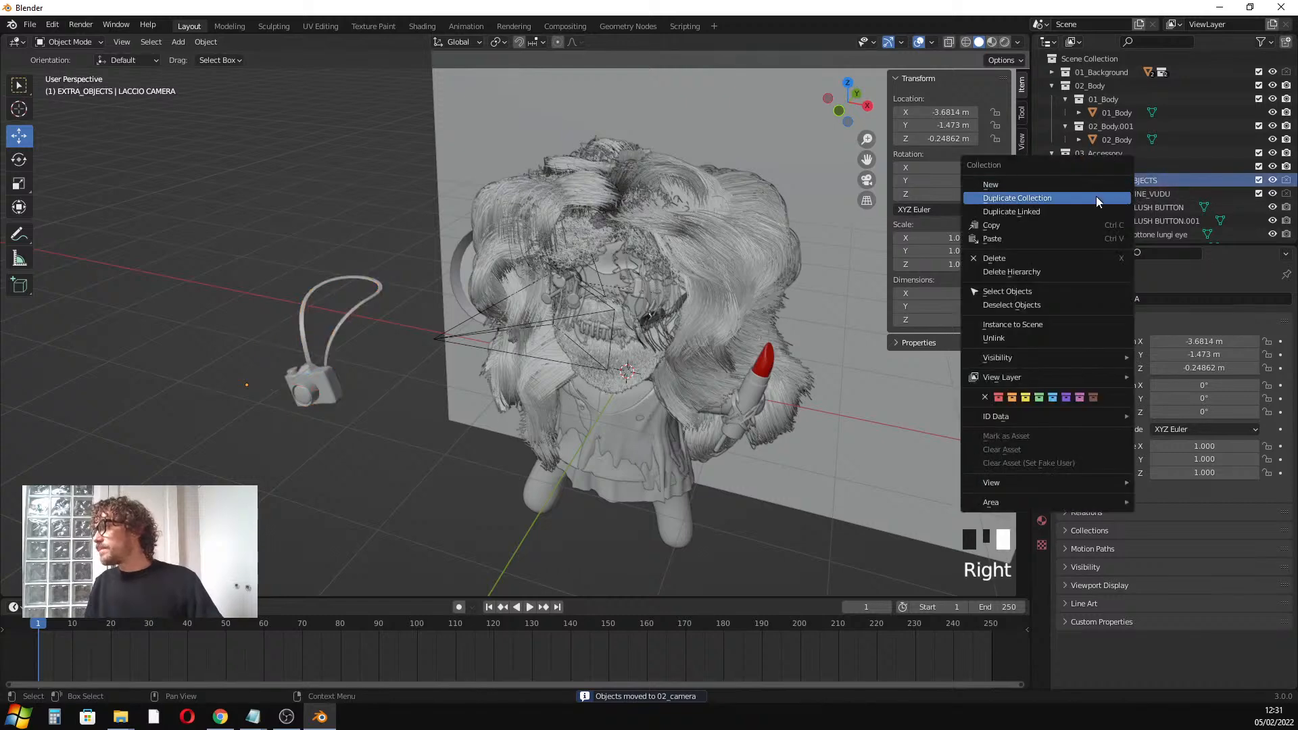
click(1034, 271)
middle_drag(868, 302, 626, 287)
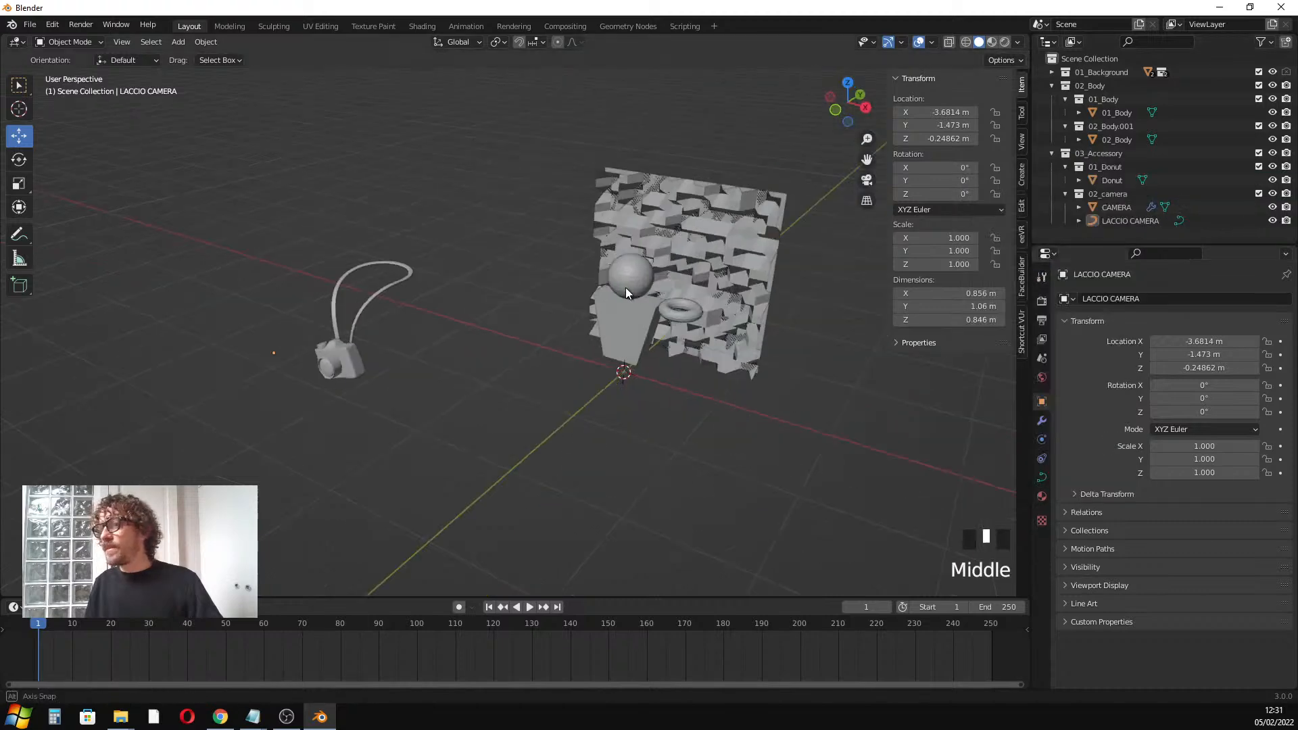
Move the camera and strap together closer to the character, with the strap at about X -1.29 m, Y -0.73 m, Z 0.29 m
click(334, 358)
middle_drag(334, 358, 372, 363)
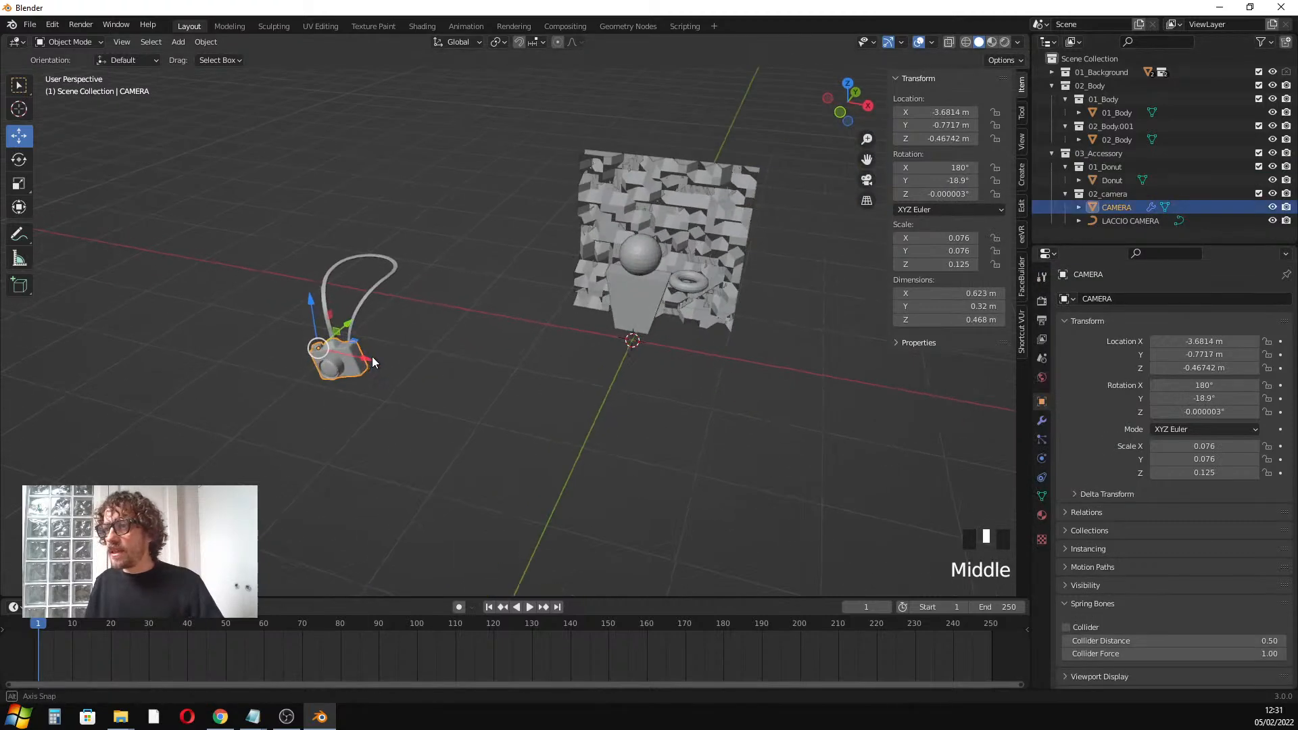
shift+click(364, 311)
drag(351, 360, 537, 397)
middle_drag(571, 388, 502, 392)
drag(549, 379, 613, 362)
mouse_move(614, 365)
middle_down()
mouse_move(686, 347)
mouse_move(591, 376)
middle_up()
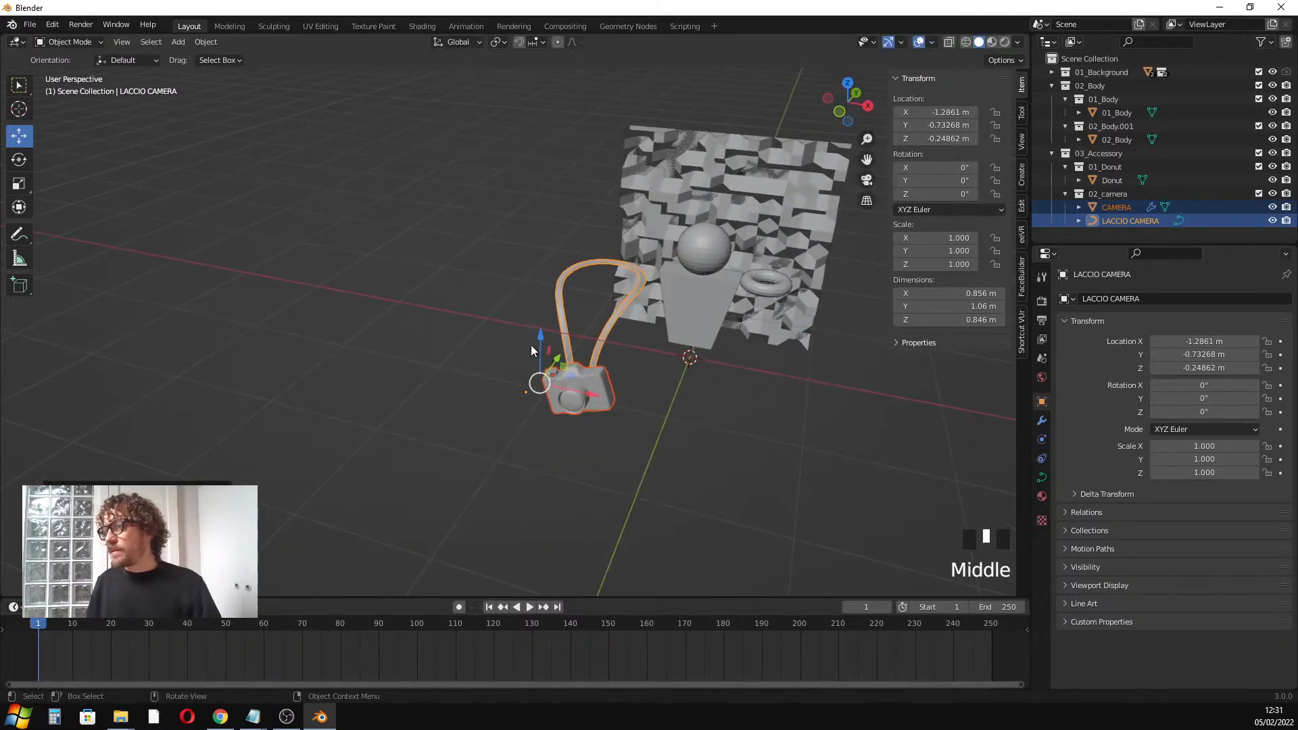
drag(532, 346, 575, 287)
key(KP_1)
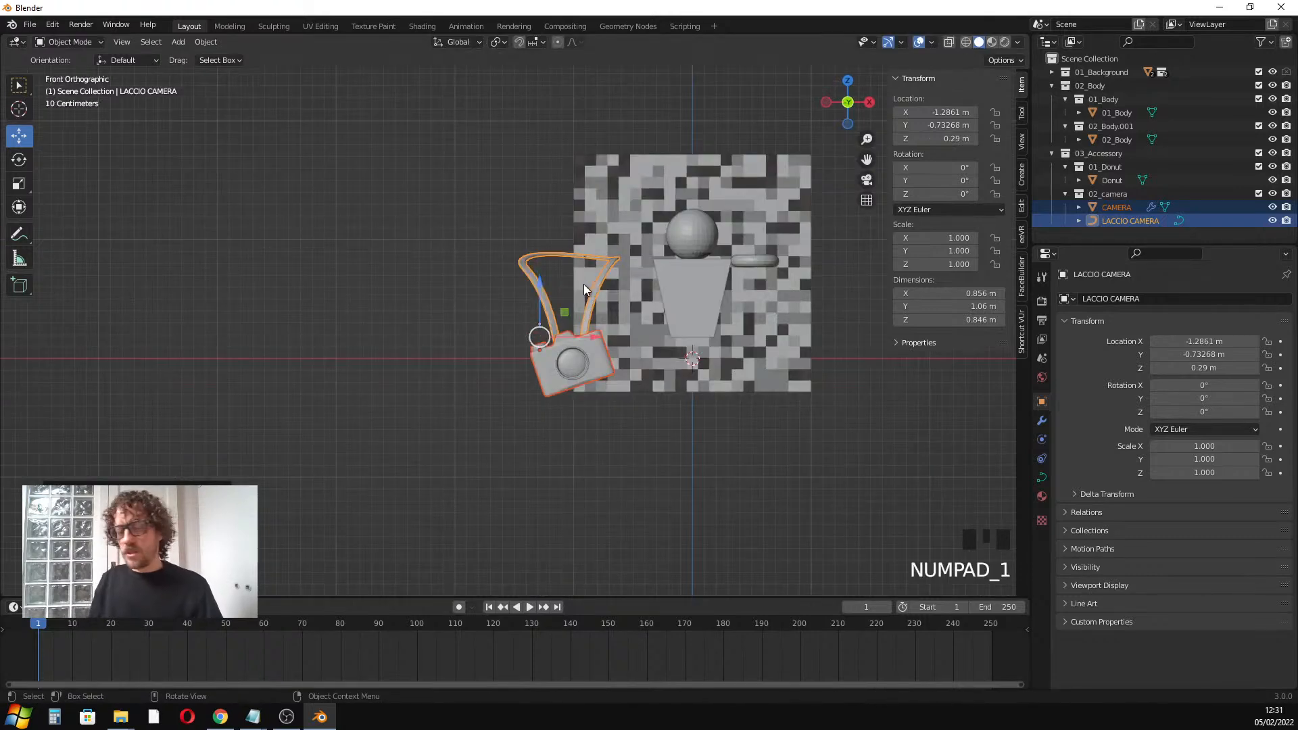
Scale the camera and strap down, setting the strap's scale to about 0.517, and move them to put the strap at about X -0.45 m, Z 0.63 m
key(s)
click(615, 328)
key(g)
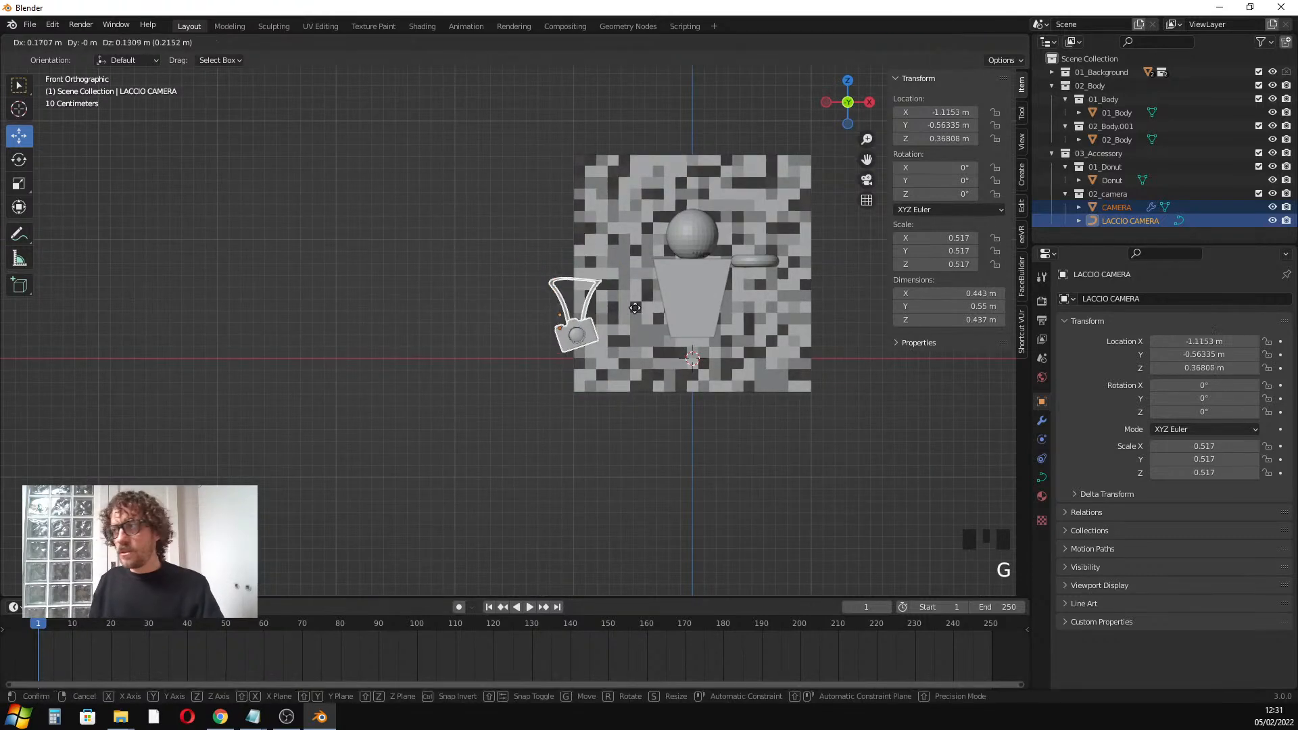
click(718, 280)
Rotate the camera and strap about -11.9° around Z and reposition them on the body, with the strap at about X -0.34 m, Z 0.52 m
key(r)
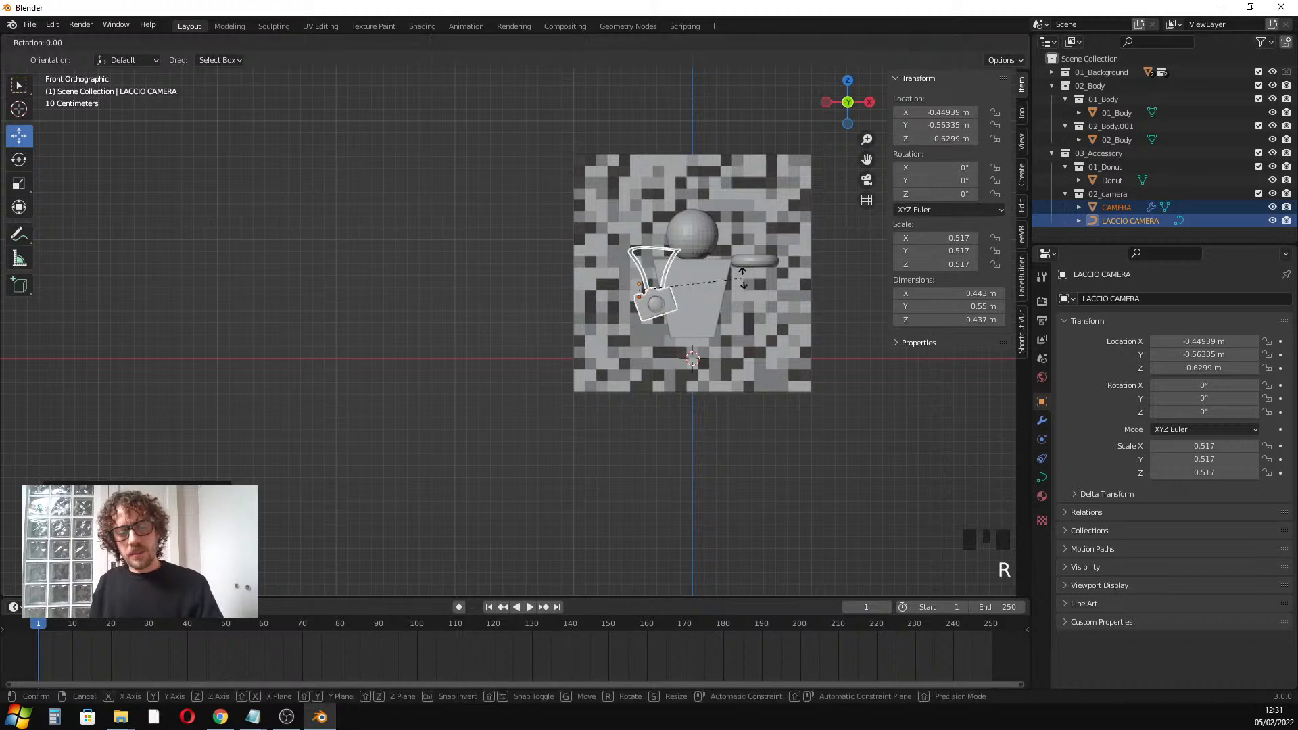
click(742, 268)
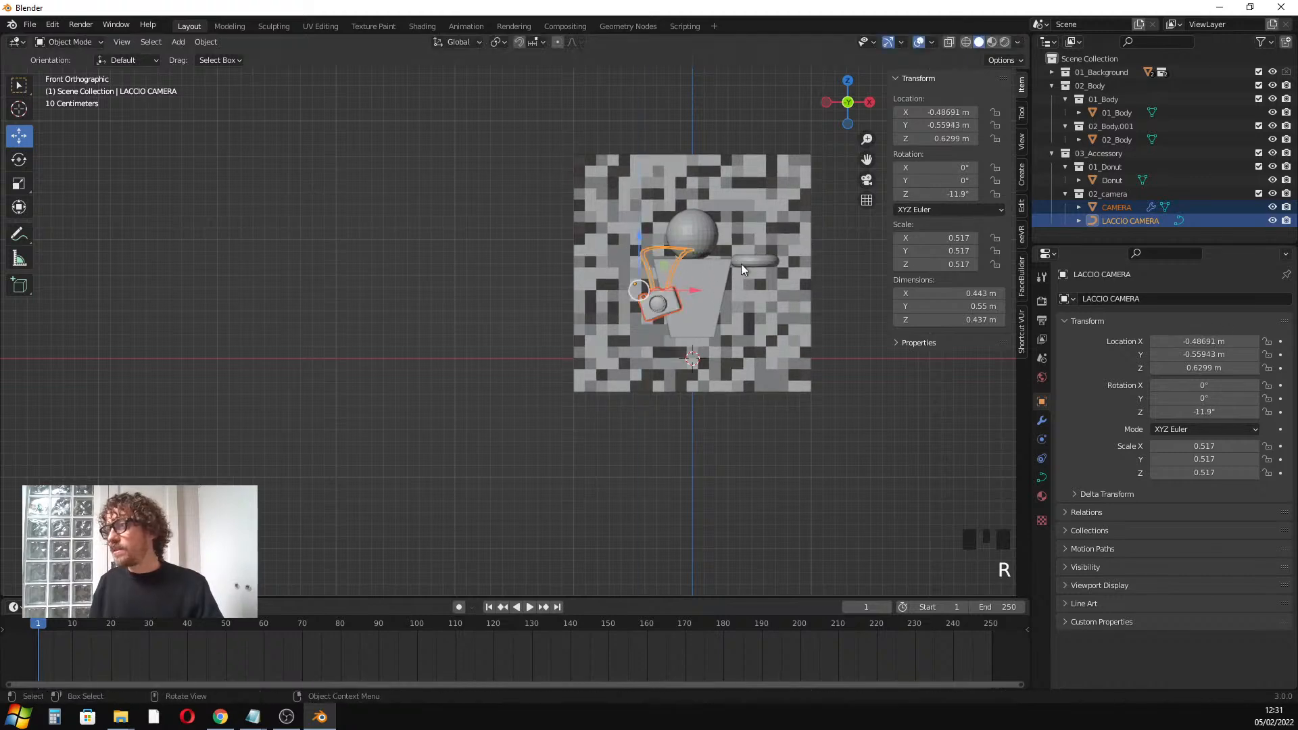
drag(695, 291, 713, 291)
middle_drag(728, 240, 671, 252)
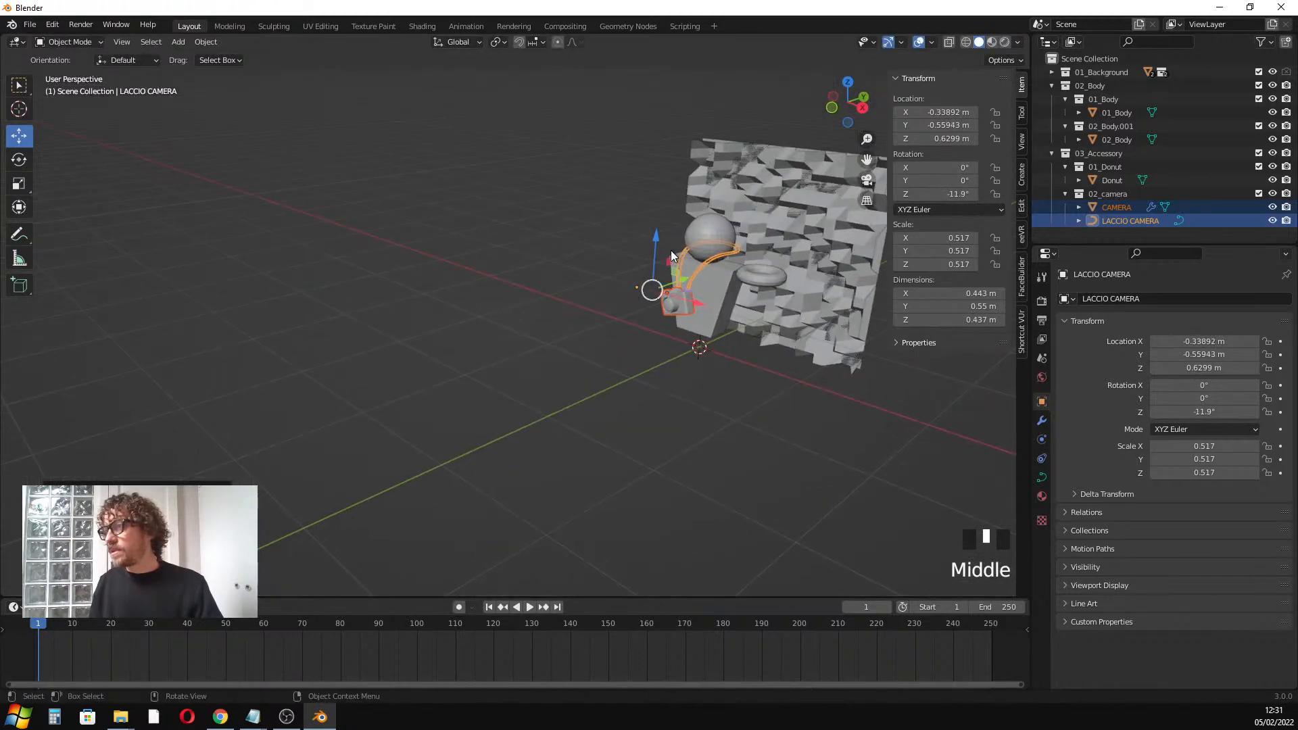
drag(656, 251, 651, 263)
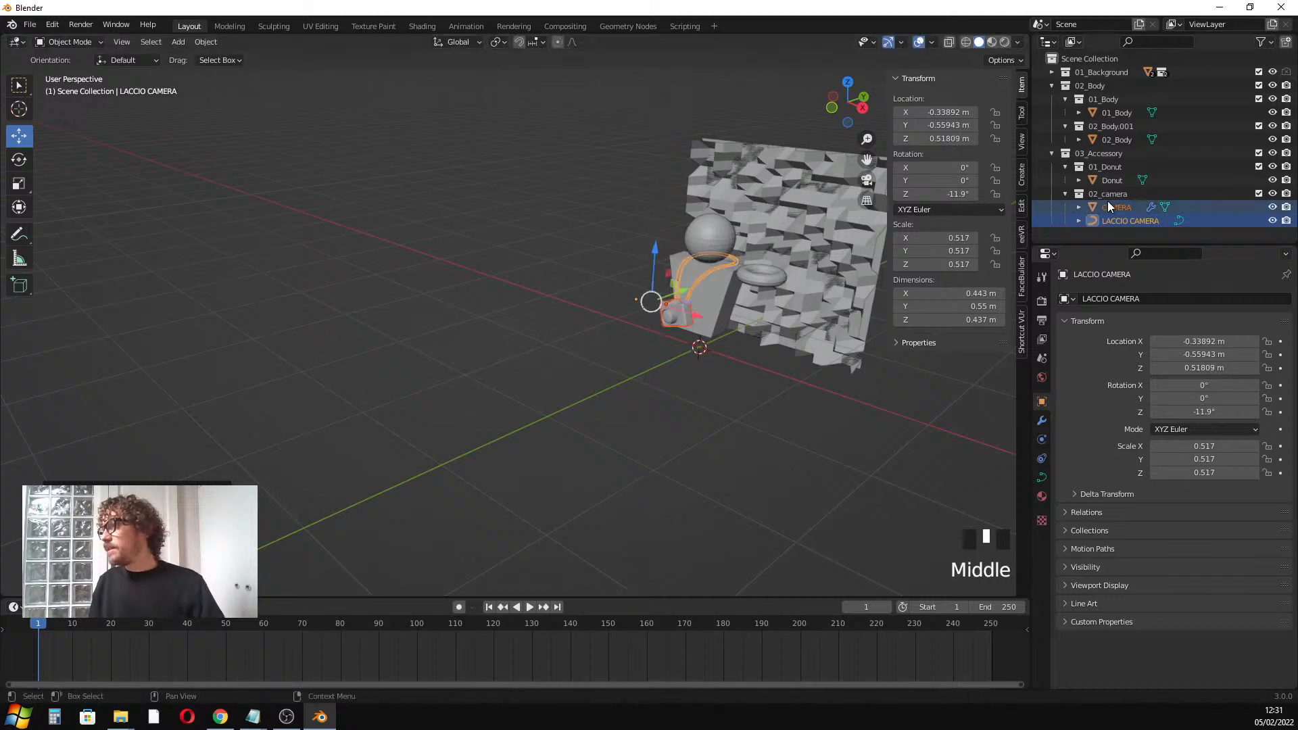
Make 01_Donut the active collection and collapse 01_Donut, 02_camera, 02_Body and 03_Accessory in the scene hierarchy
click(1099, 167)
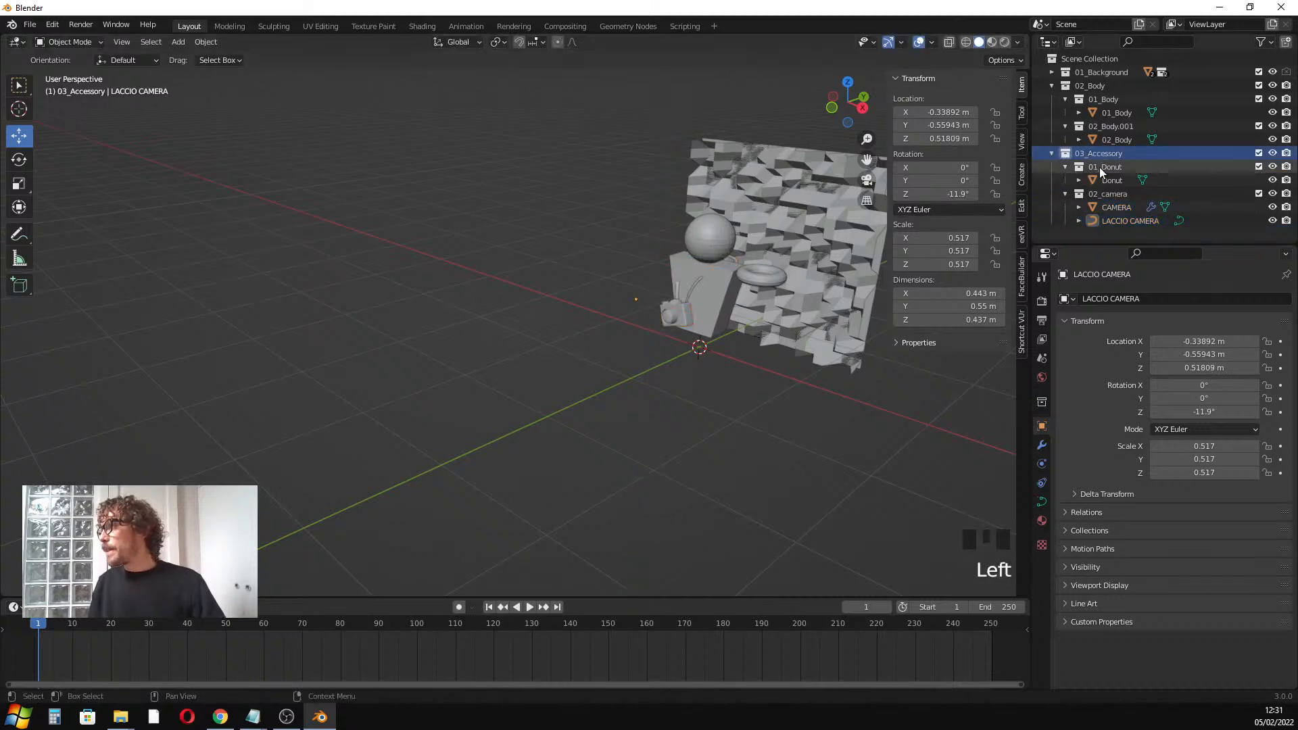
click(1102, 168)
click(1066, 168)
click(1067, 180)
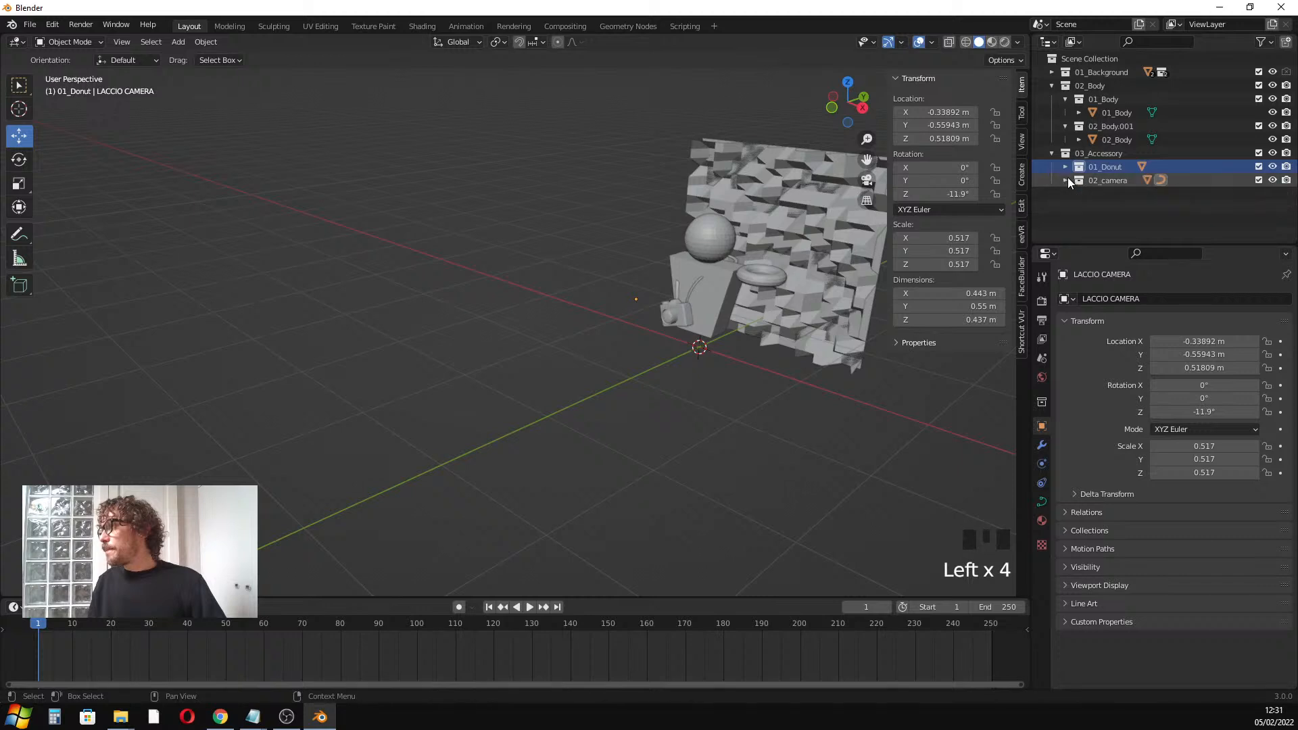
click(1053, 86)
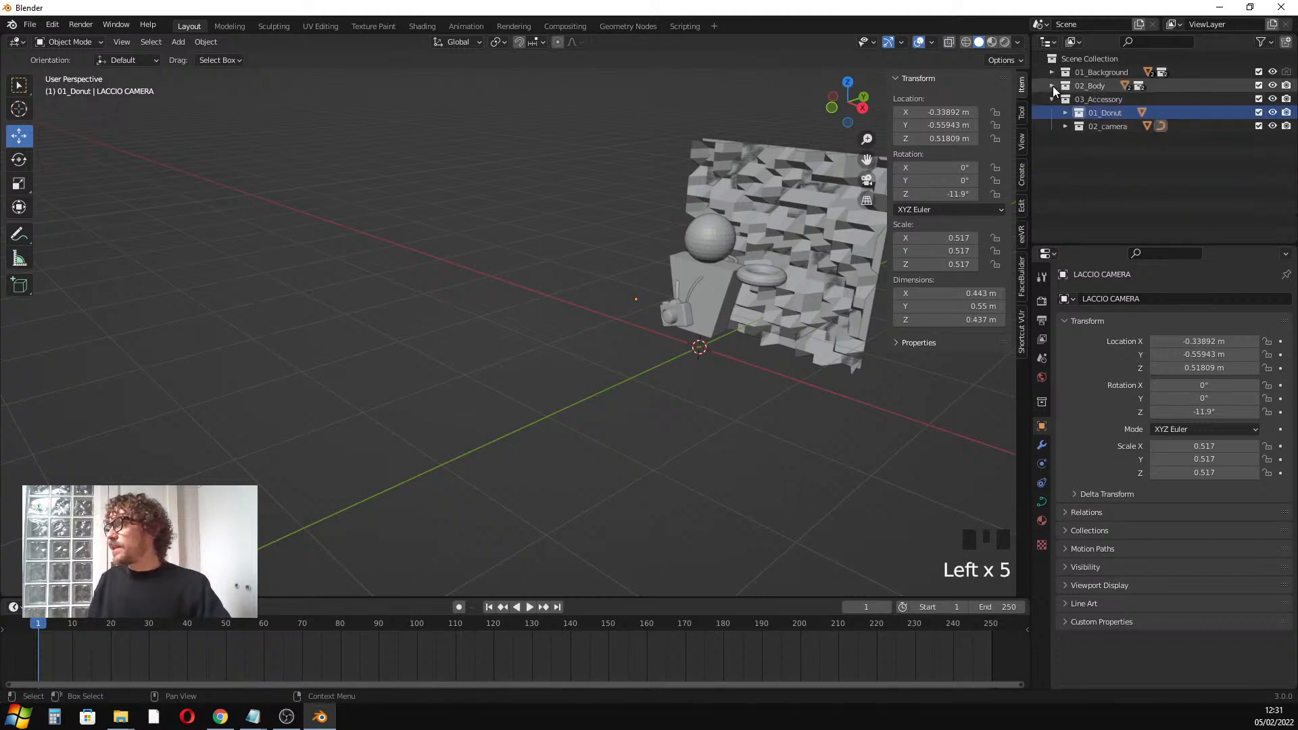
click(1052, 100)
Select the camera and its strap, raise them and adjust their depth, placing the strap at about Y -0.60 m, Z 0.60 m
middle_drag(789, 229, 578, 258)
scroll(522, 280, up, 3)
click(437, 323)
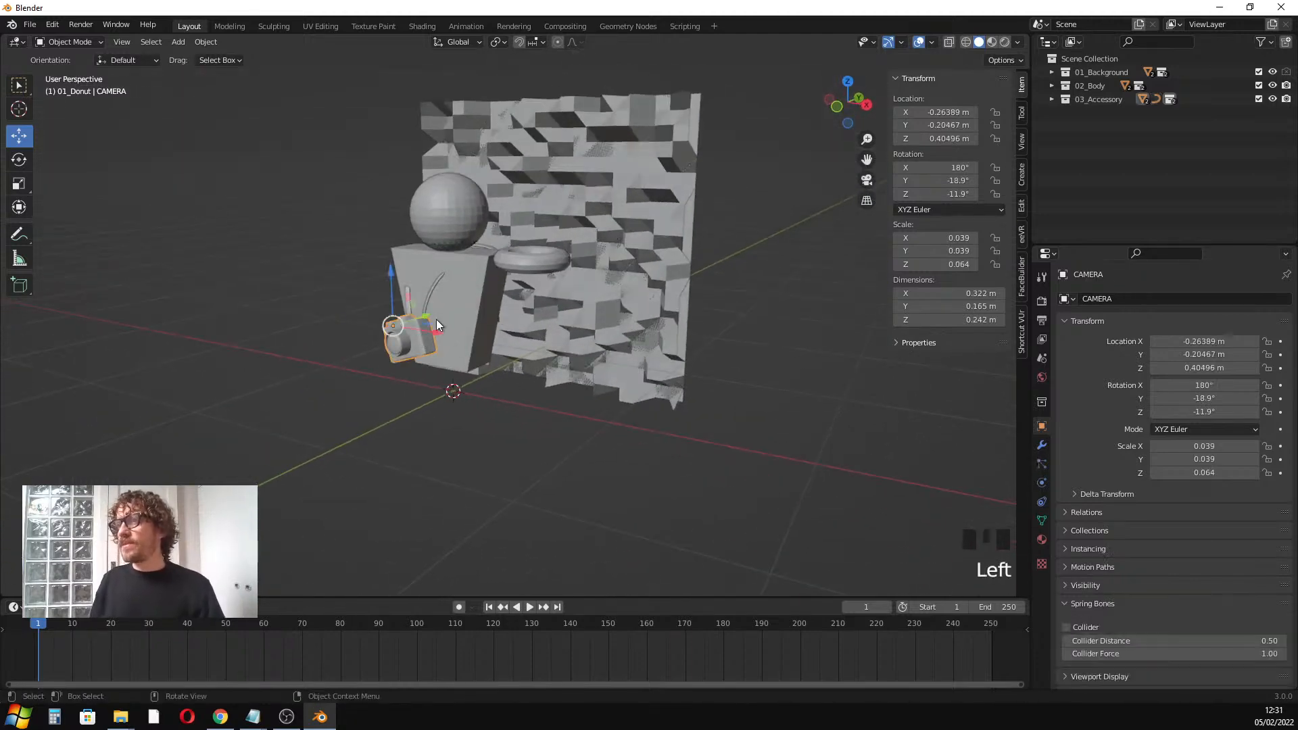
shift+click(433, 295)
drag(365, 274, 365, 256)
middle_drag(474, 277, 426, 289)
drag(428, 290, 436, 290)
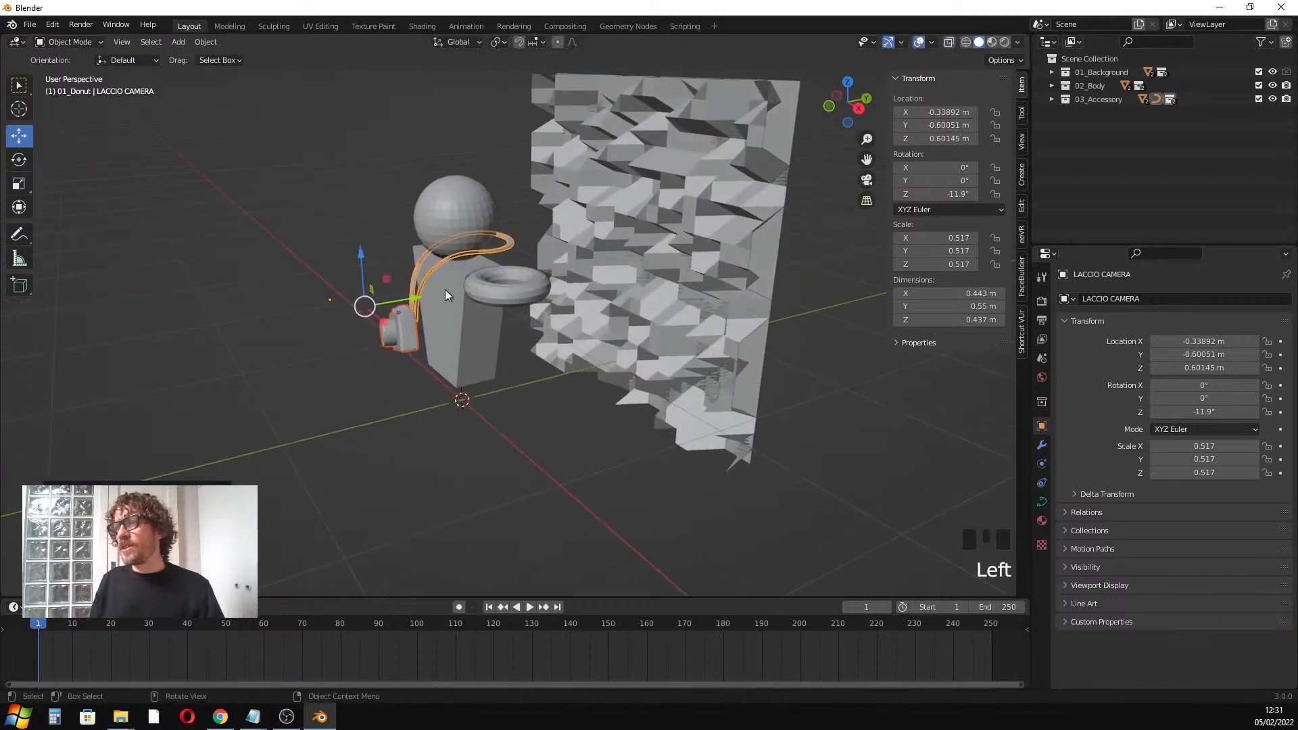
Review the scene's separate parts by selecting the body, the donut and the geometric background in turn
click(453, 208)
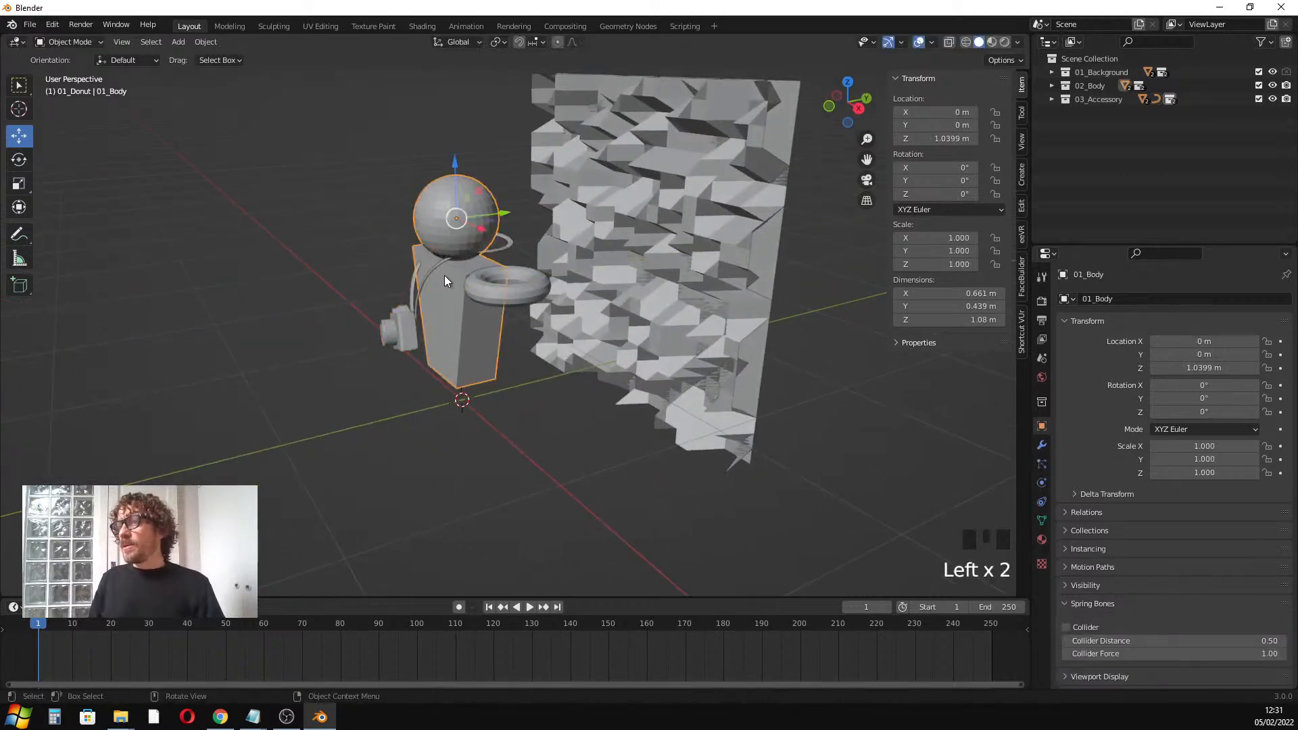
middle_drag(445, 274, 460, 277)
click(525, 290)
middle_drag(607, 298, 686, 225)
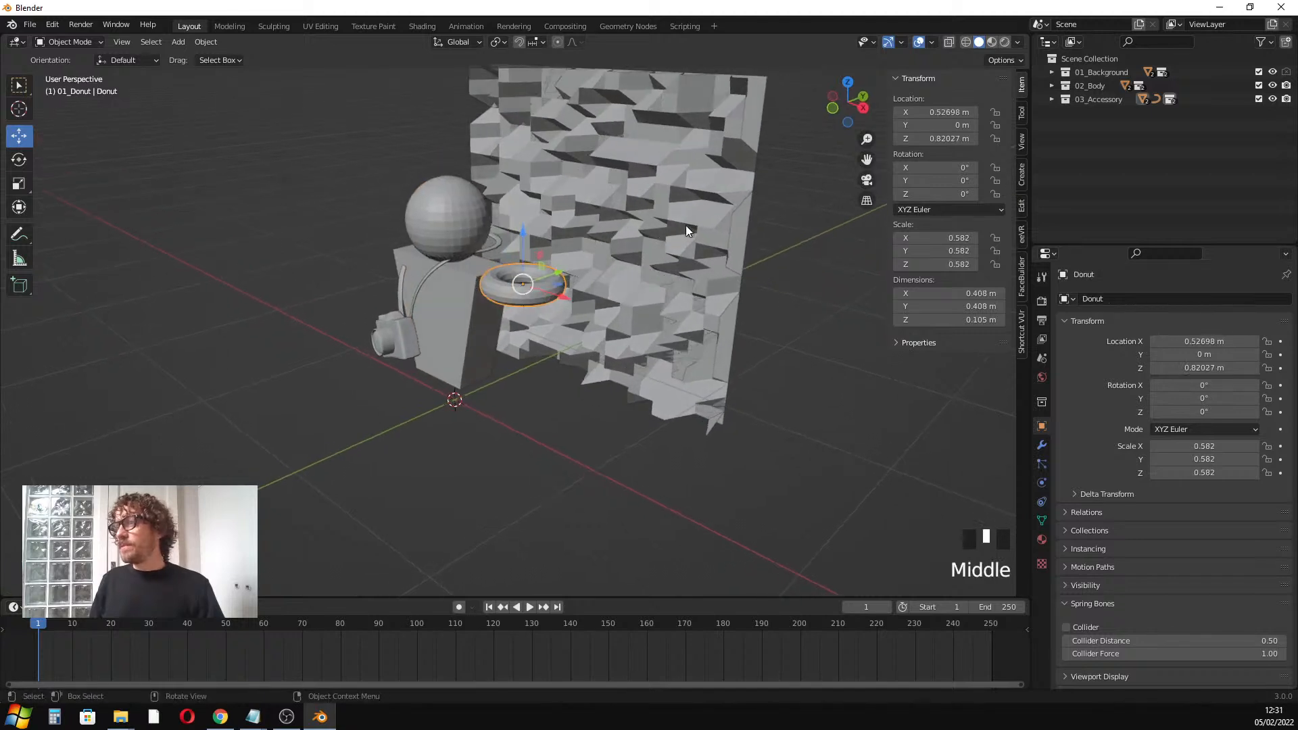
click(660, 230)
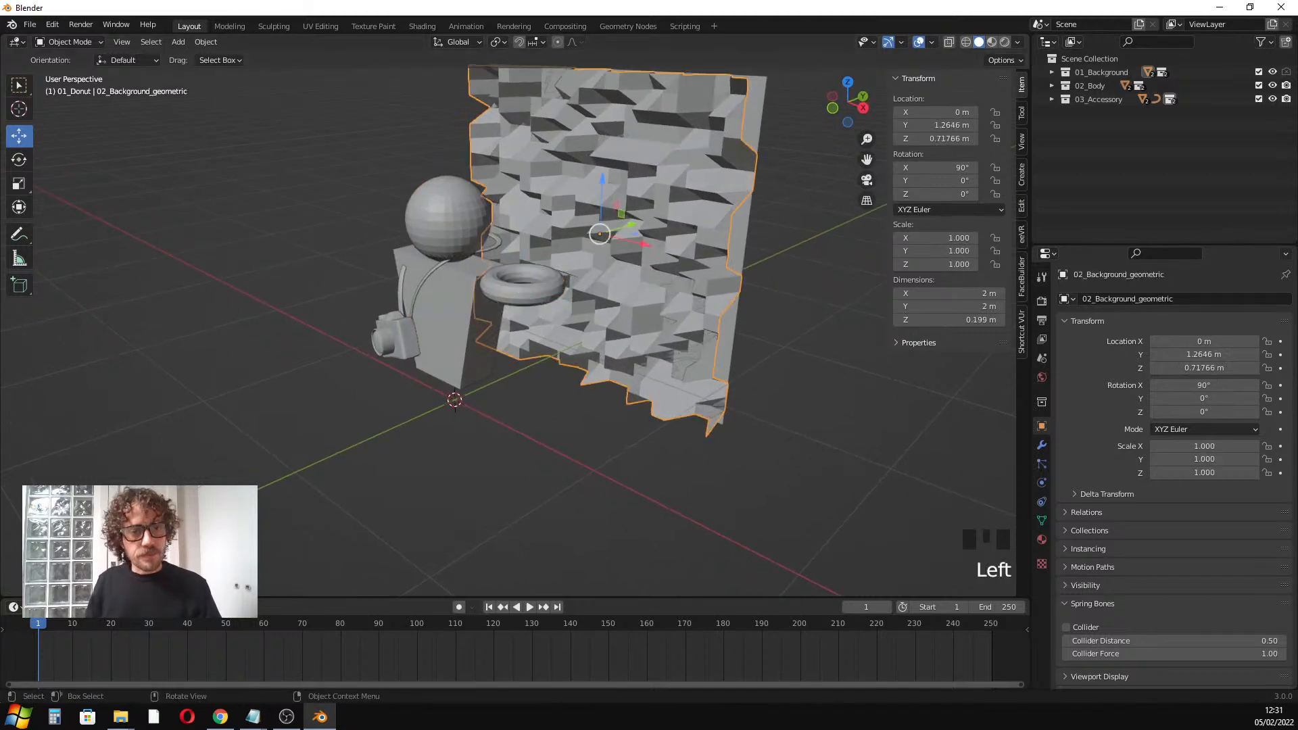